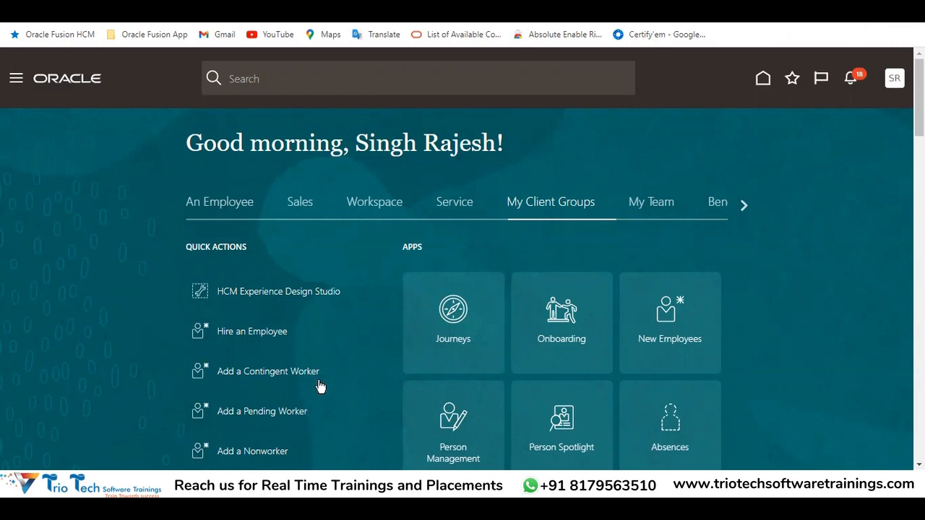
Switch to the Excel configuration workbook and review the Lookups and DFFs rows with their task names on the Global HR sheet
mouse_move(281, 483)
left_click(226, 442)
scroll(206, 274, "up", 18)
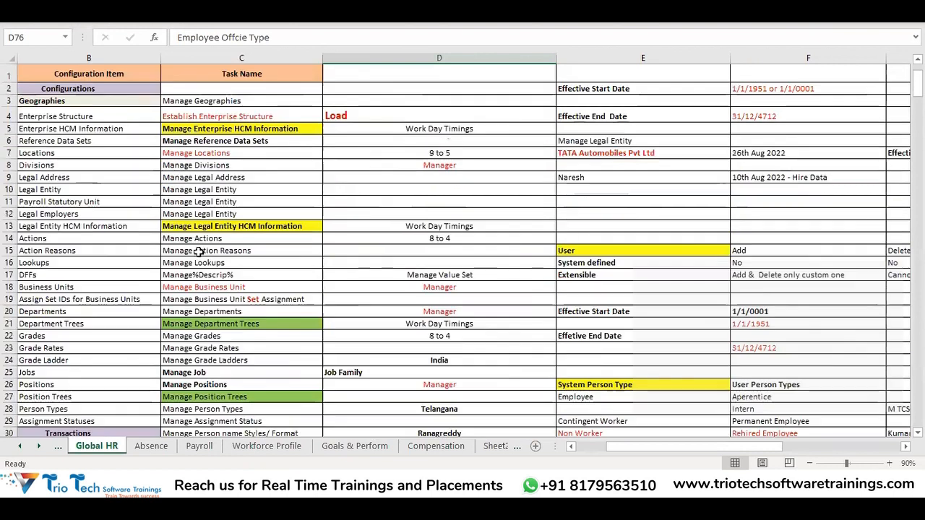
left_click(207, 263)
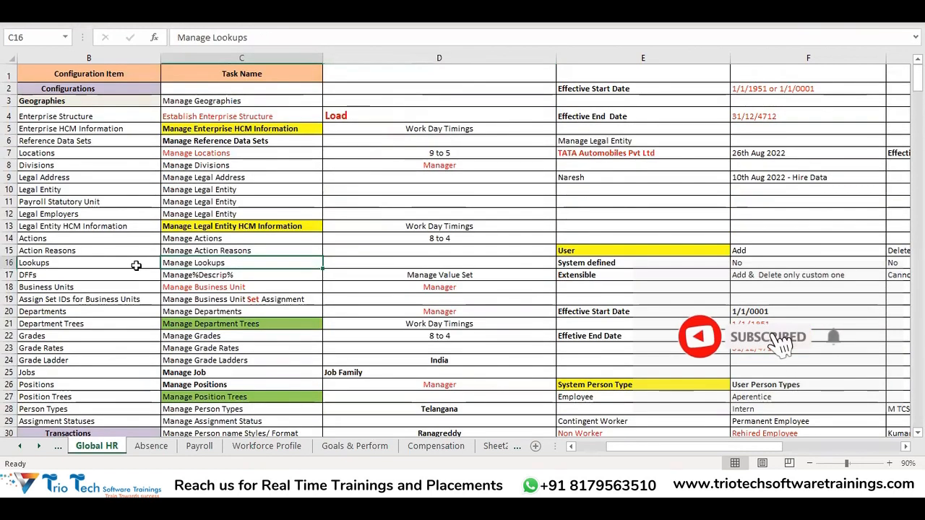
left_click(148, 262)
left_click(168, 261, "shift")
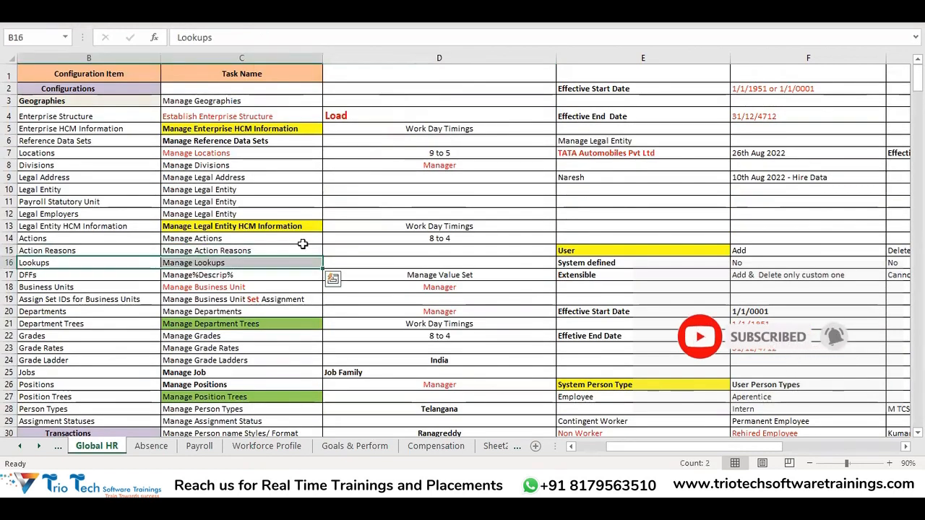
scroll(165, 181, "down", 2)
scroll(165, 181, "down", 1)
left_click_drag(132, 192, 243, 191)
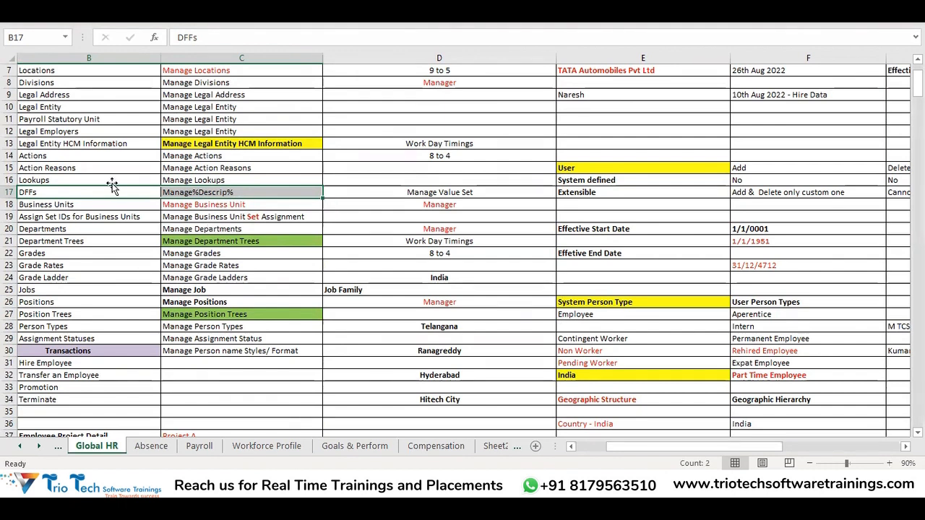
left_click_drag(118, 192, 191, 197)
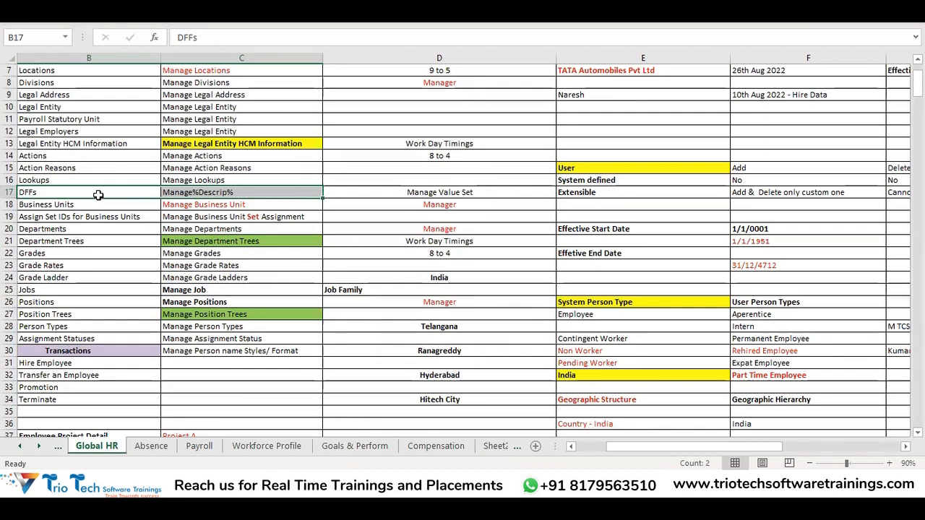
Review the flexfield types list on the Global HR sheet, focusing on Descriptive FlexField (DFF) and its Employee Office Type example
scroll(426, 144, "down", 15)
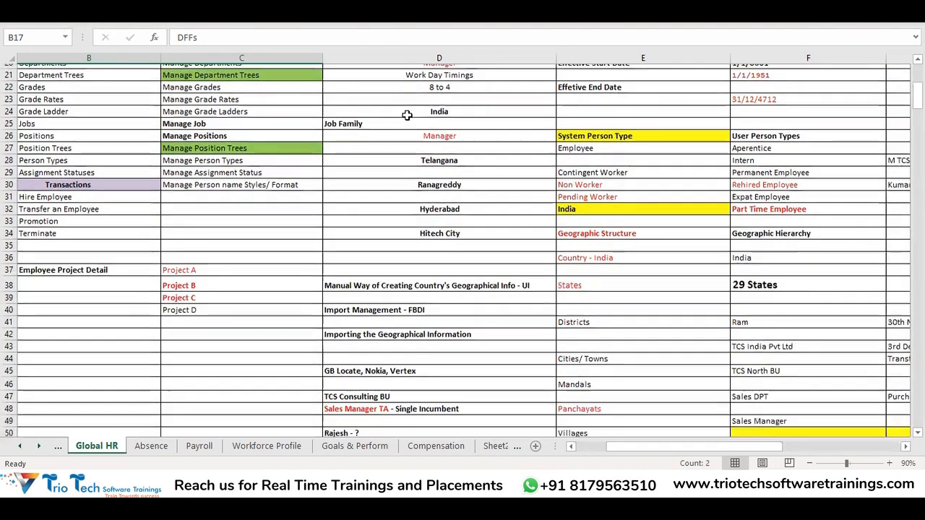
scroll(431, 146, "down", 4)
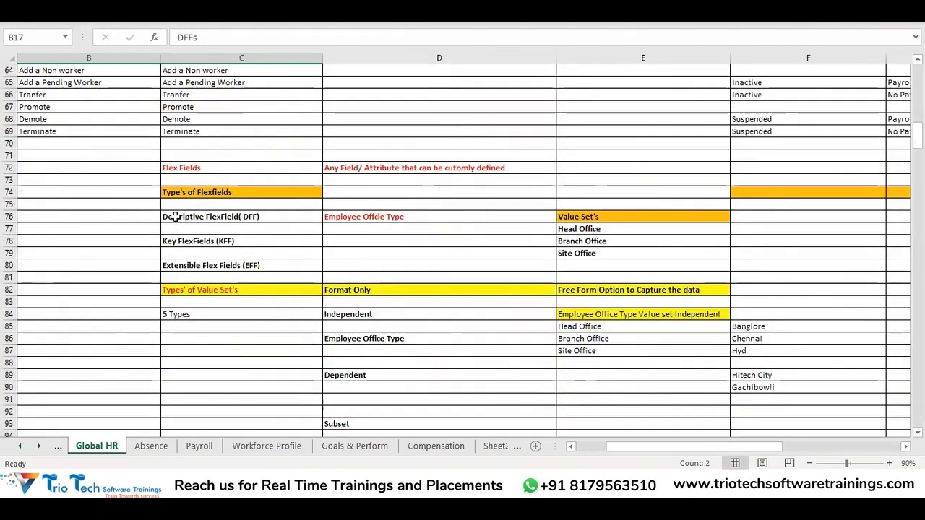
left_click(226, 218)
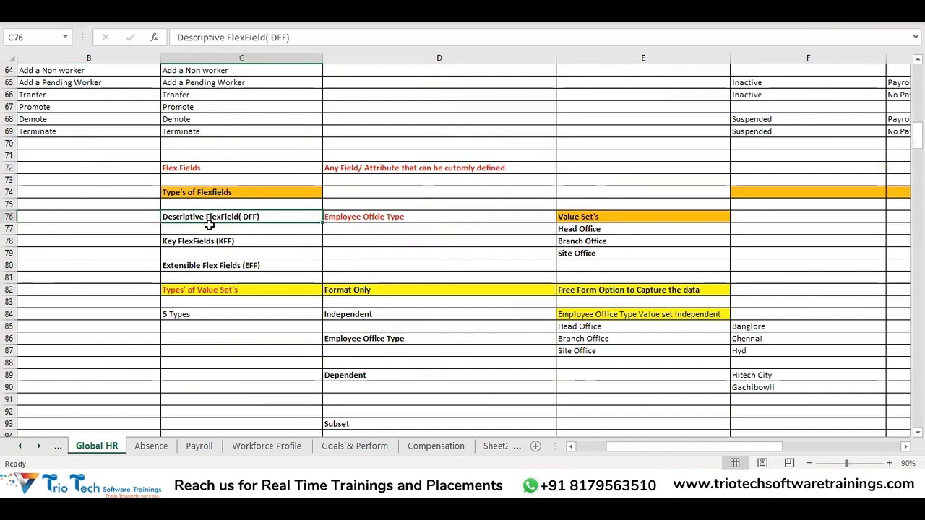
scroll(275, 242, "down", 1)
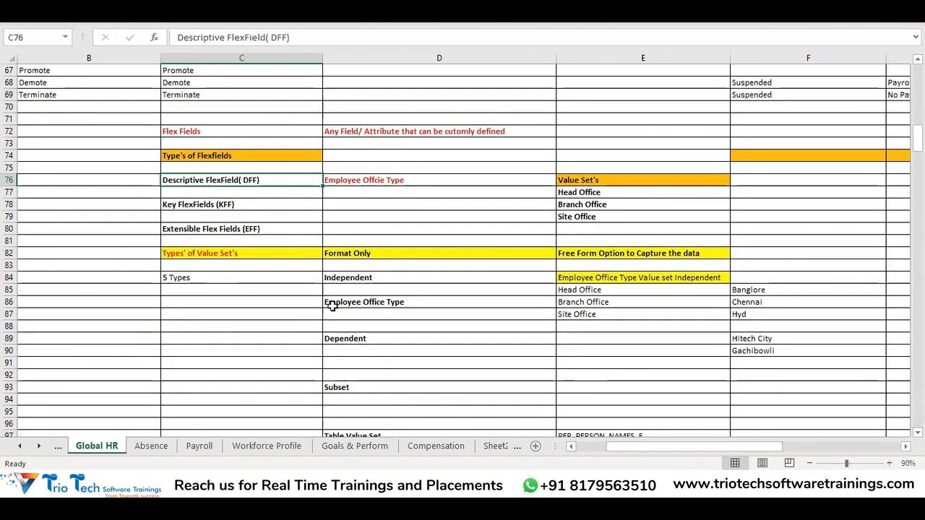
left_click(406, 182)
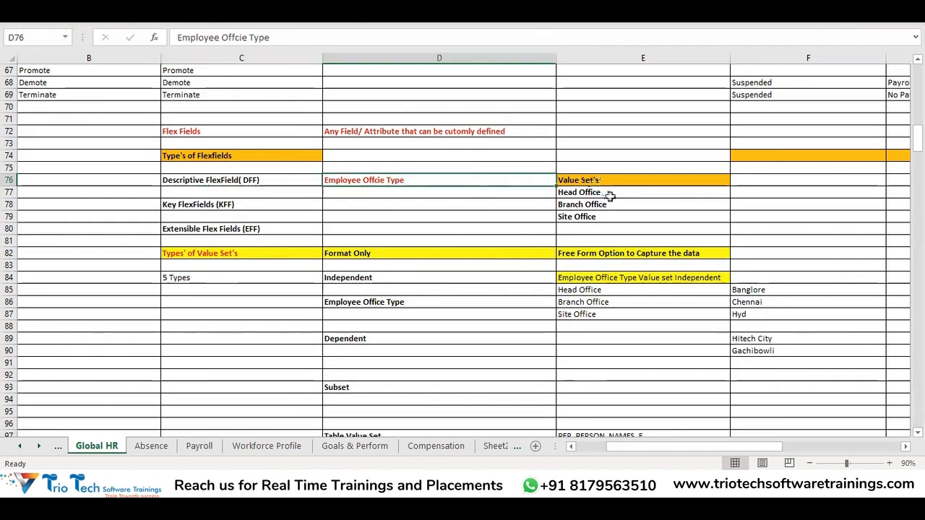
left_click_drag(604, 219, 376, 179)
left_click(373, 180)
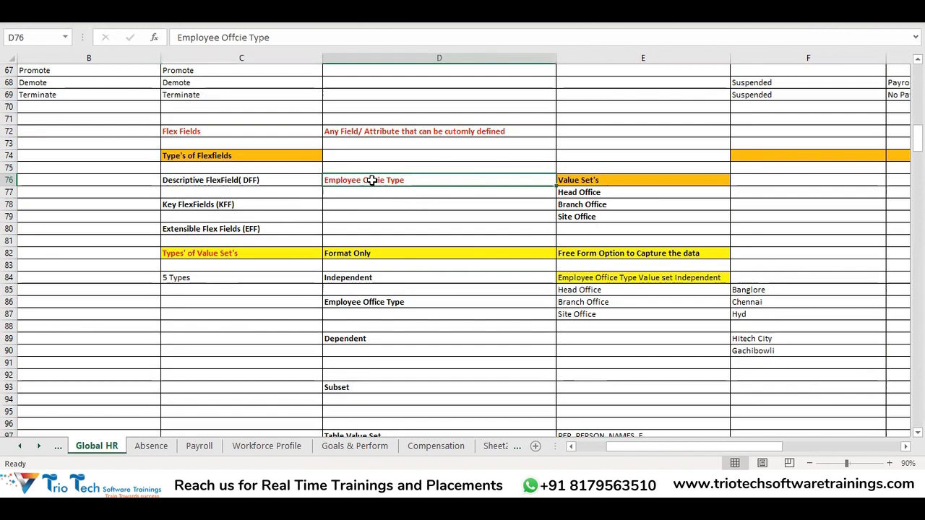
left_click(394, 217)
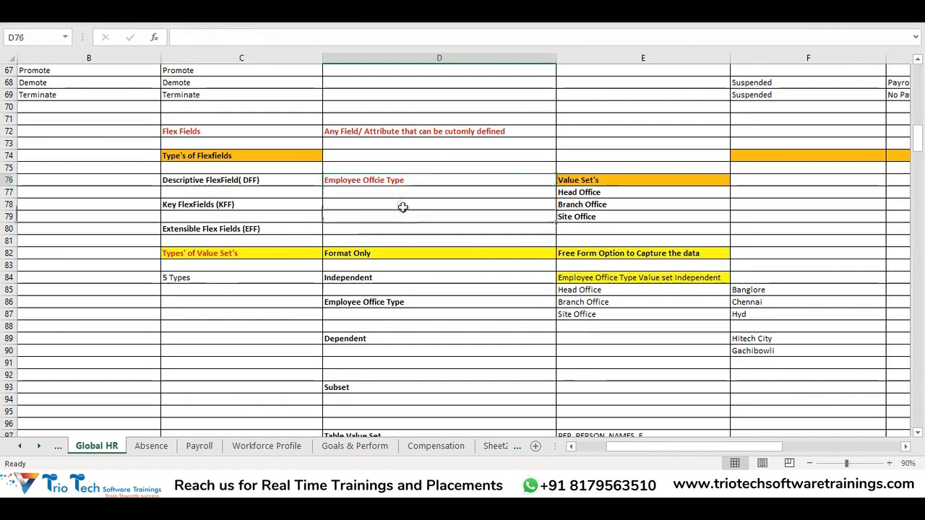
left_click(390, 180)
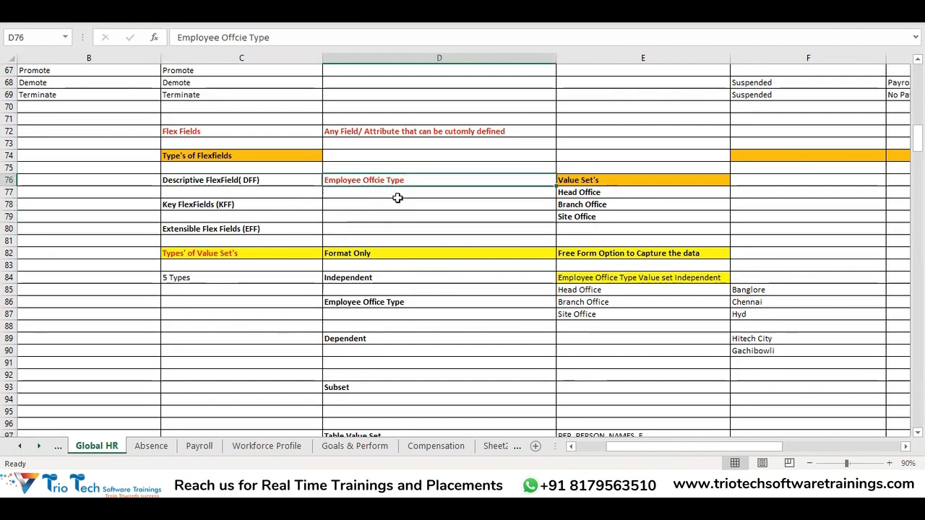
Examine the Head Office, Branch Office and Site Office values under Value Set's for the Employee Office Type field
left_click_drag(594, 192, 599, 217)
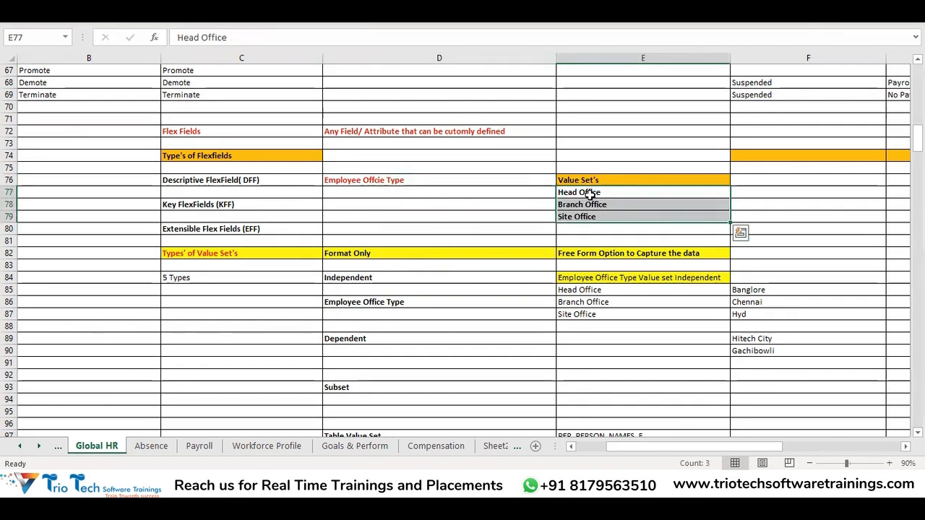
left_click(592, 193)
left_click(588, 203)
left_click(572, 221)
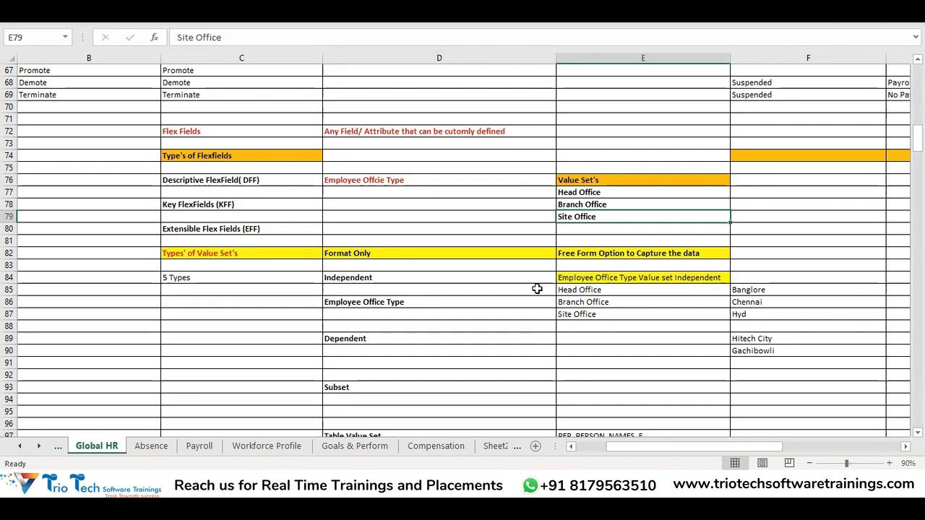
left_click(555, 180)
left_click_drag(562, 195, 576, 211)
left_click_drag(433, 180, 522, 177)
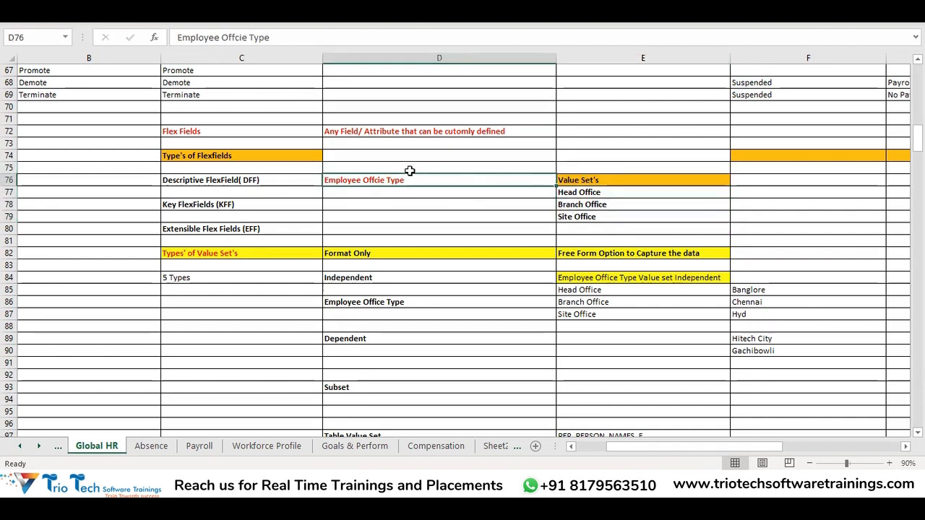
left_click_drag(571, 195, 573, 218)
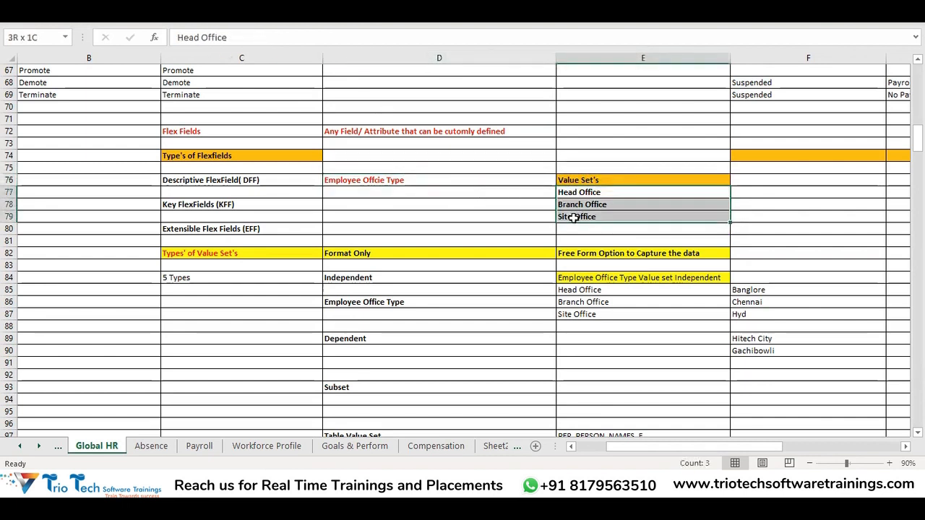
left_click(426, 180)
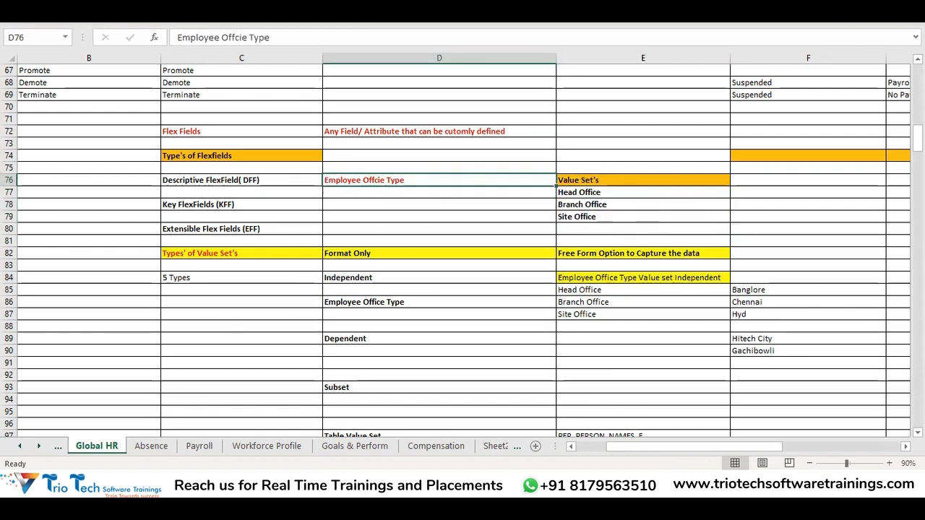
Switch to Oracle Fusion HCM and open the Hire an Employee process at its Identification page
key("alt+Tab")
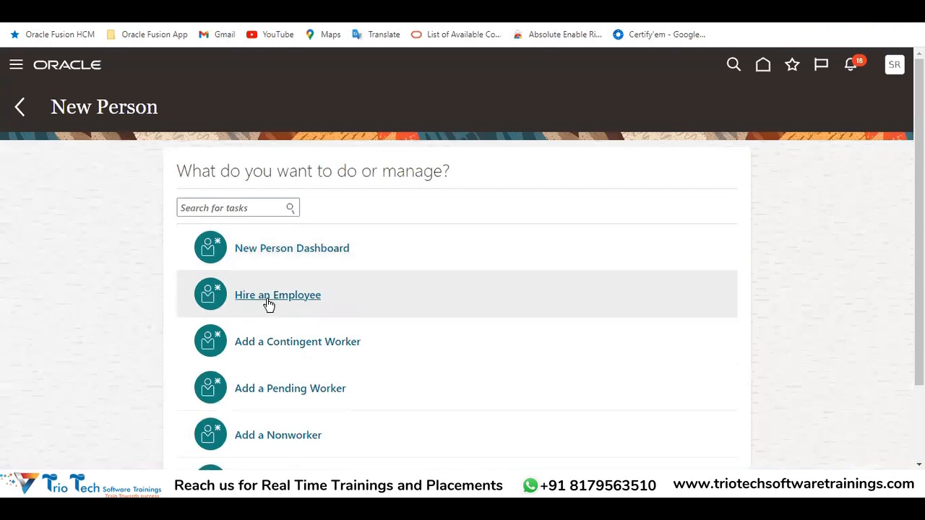
left_click(266, 297)
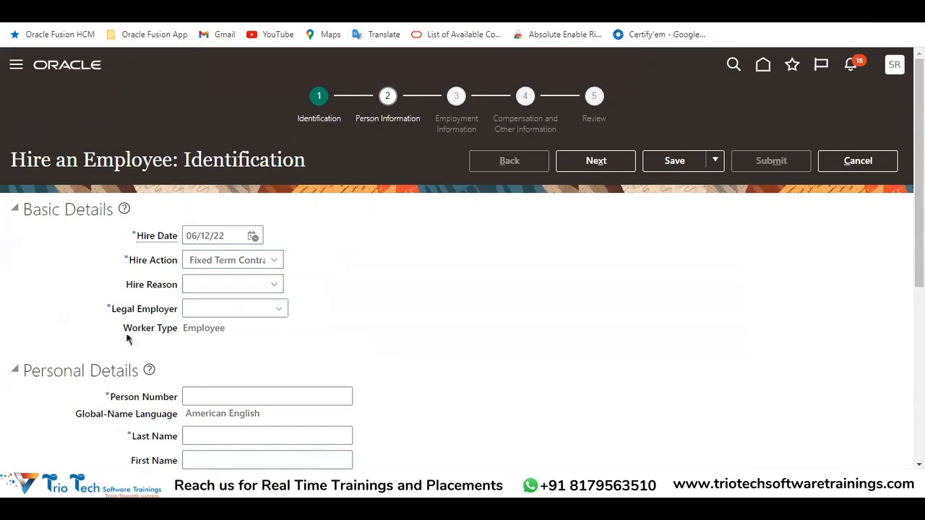
scroll(474, 198, "down", 2)
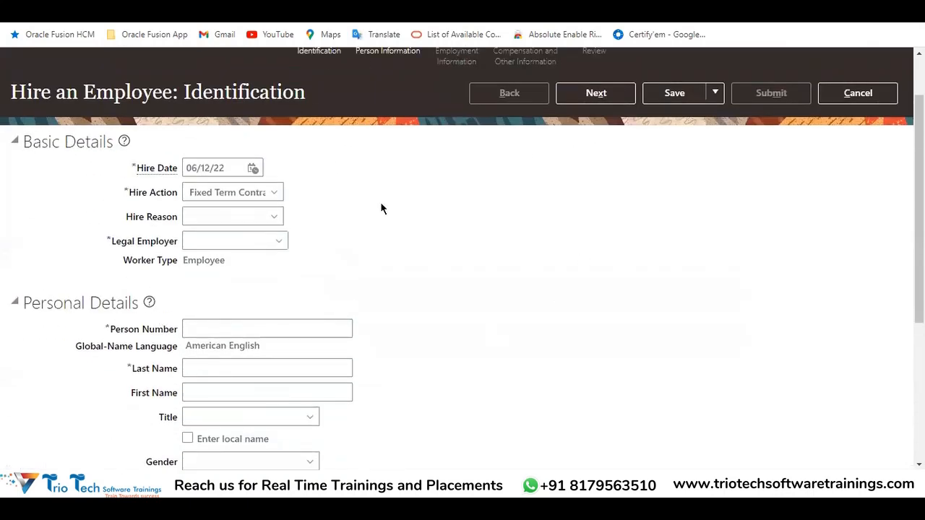
Turn on Highlight Flexfields for the Hire an Employee: Identification page and go to the Descriptive Flexfield area in Personal Details
scroll(381, 208, "up", 2)
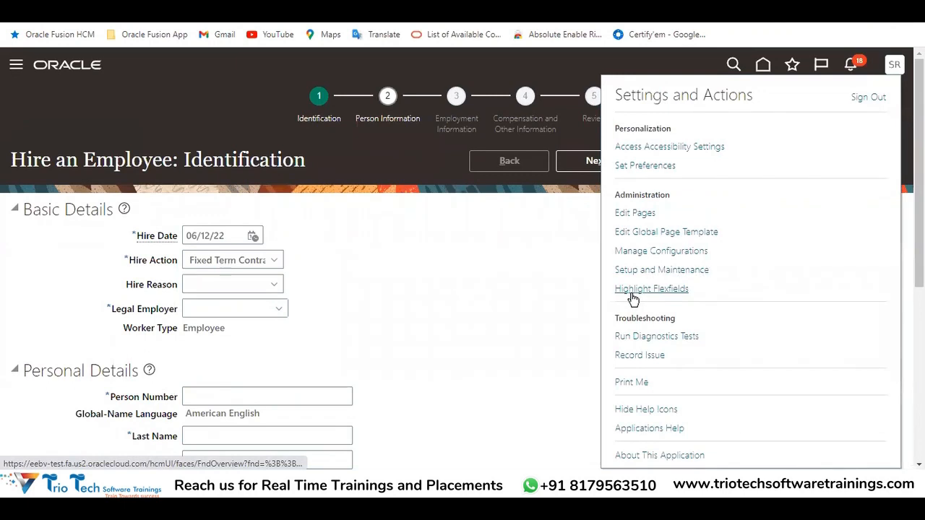
left_click(632, 290)
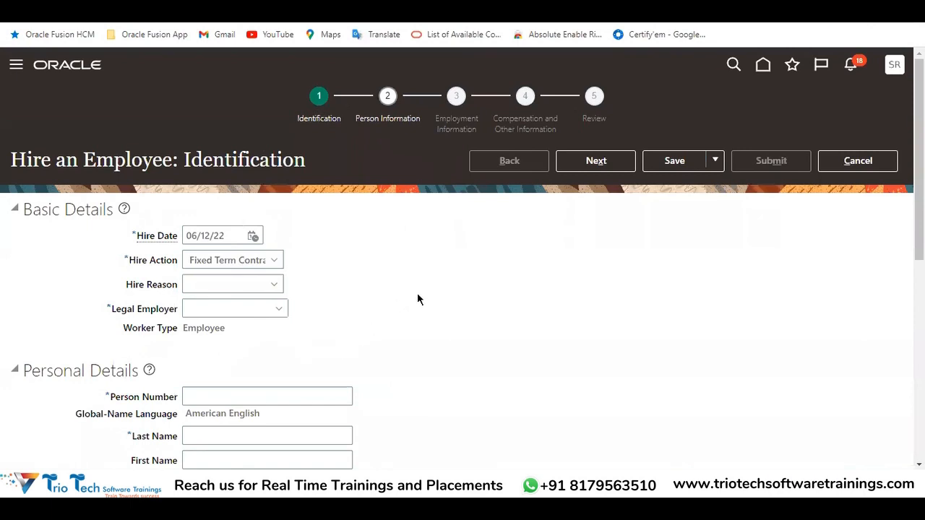
scroll(416, 291, "down", 5)
scroll(431, 284, "down", 1)
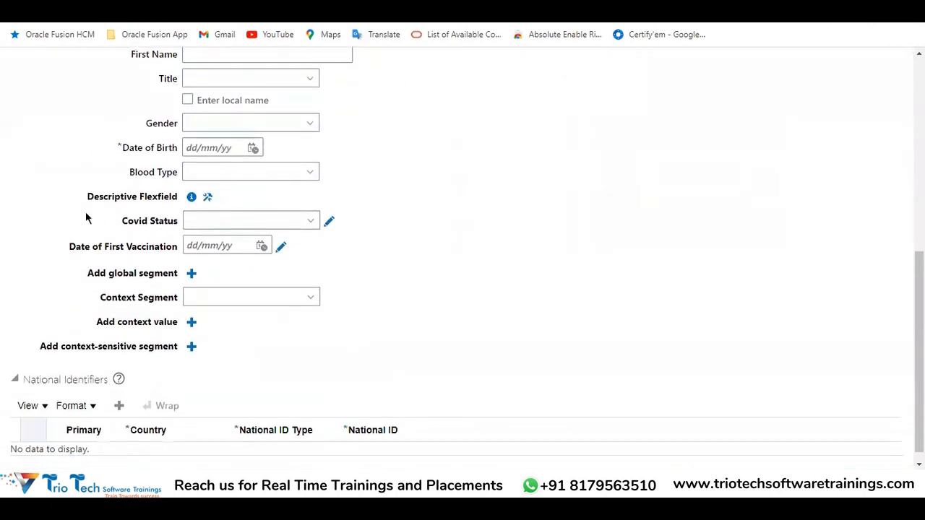
Examine the Descriptive Flexfield area under Personal Details, including the Covid Status and Date of First Vaccination fields
left_click_drag(93, 199, 182, 188)
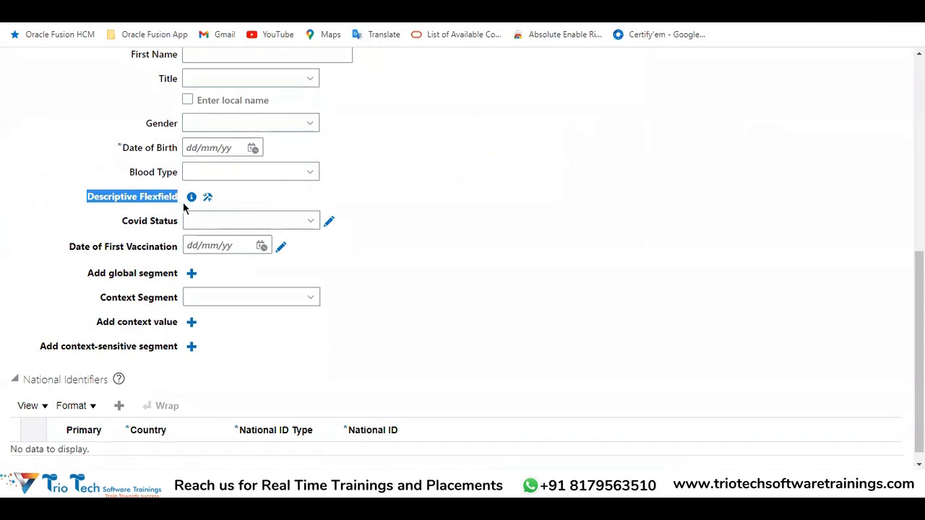
left_click(264, 221)
scroll(402, 123, "up", 5)
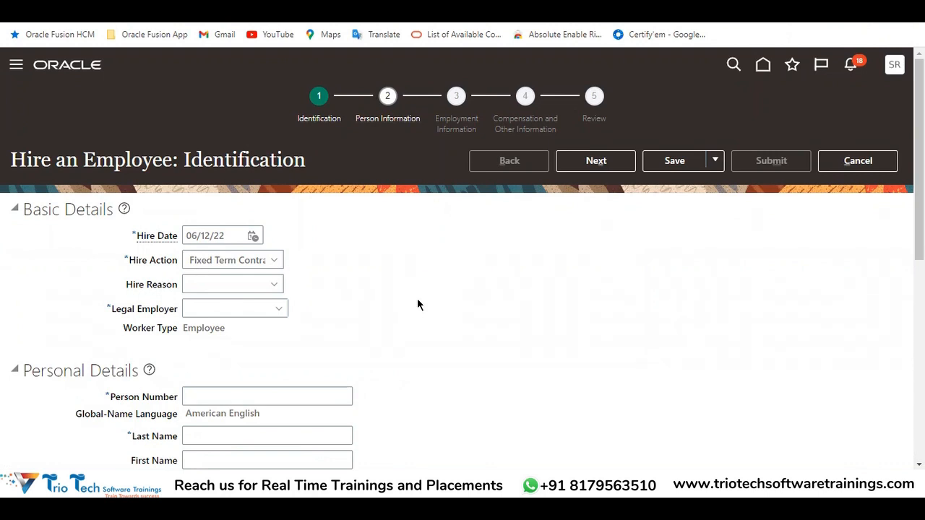
scroll(437, 310, "down", 5)
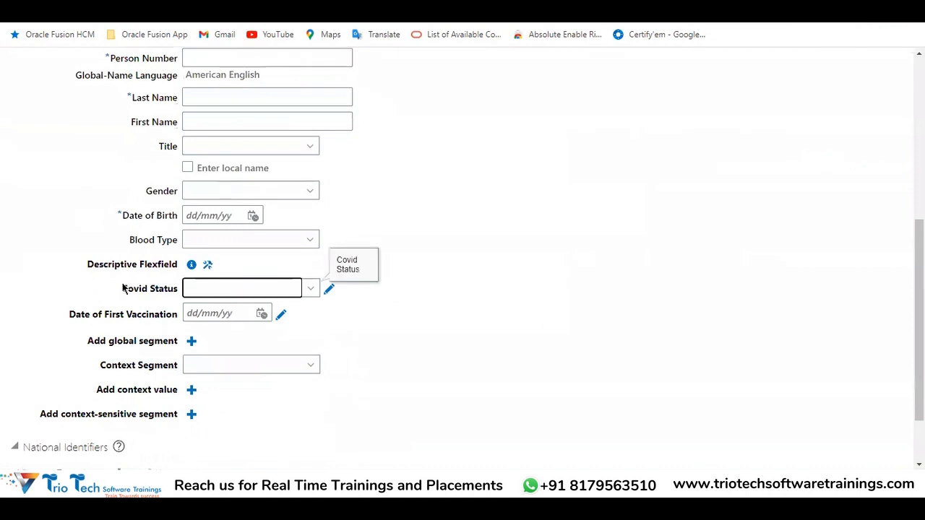
left_click_drag(125, 289, 192, 312)
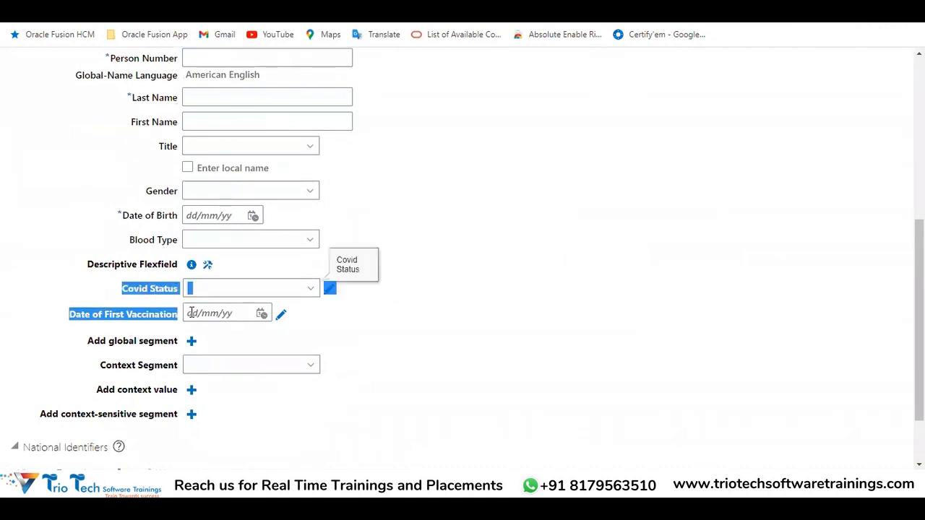
left_click_drag(76, 266, 189, 266)
left_click(570, 276)
scroll(567, 271, "up", 5)
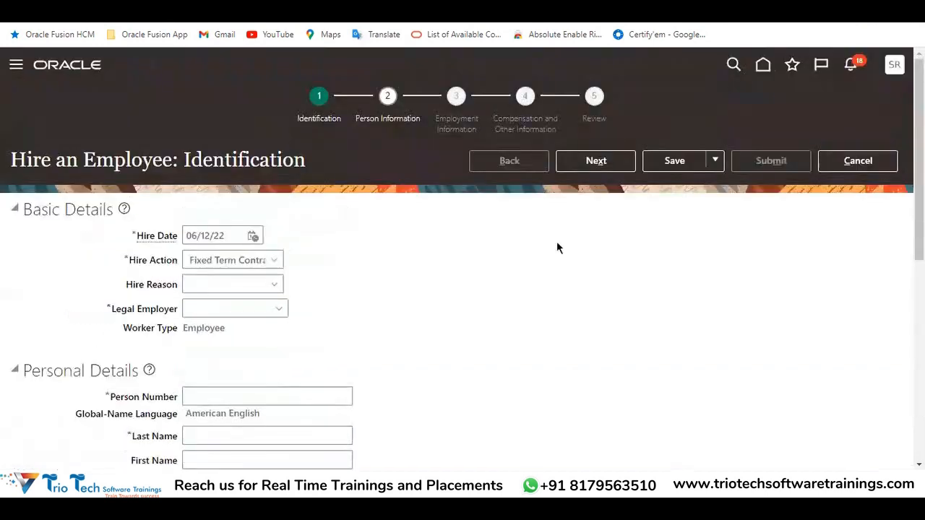
Show the information details of the Identification page's Descriptive Flexfield and check its flexfield name against the custom fields beneath it
left_click_drag(183, 159, 304, 165)
scroll(282, 289, "down", 4)
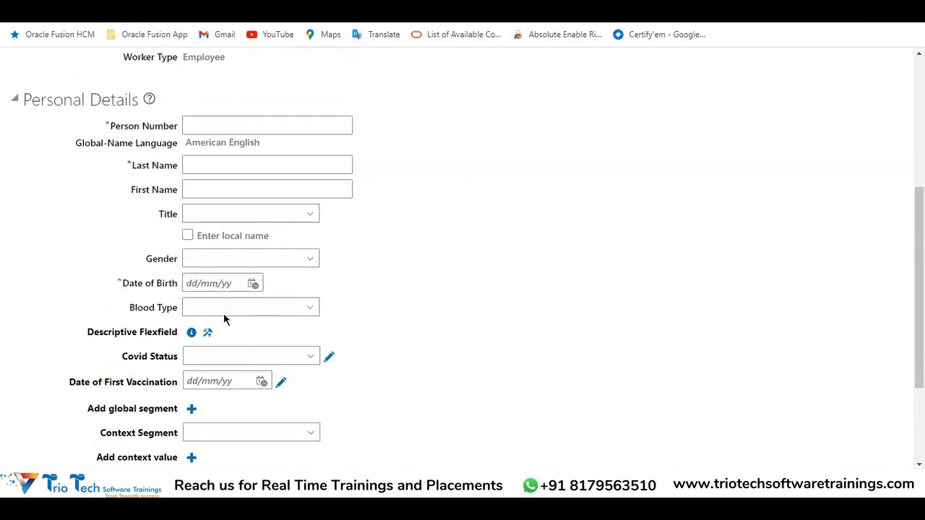
scroll(148, 275, "down", 2)
left_click(191, 197)
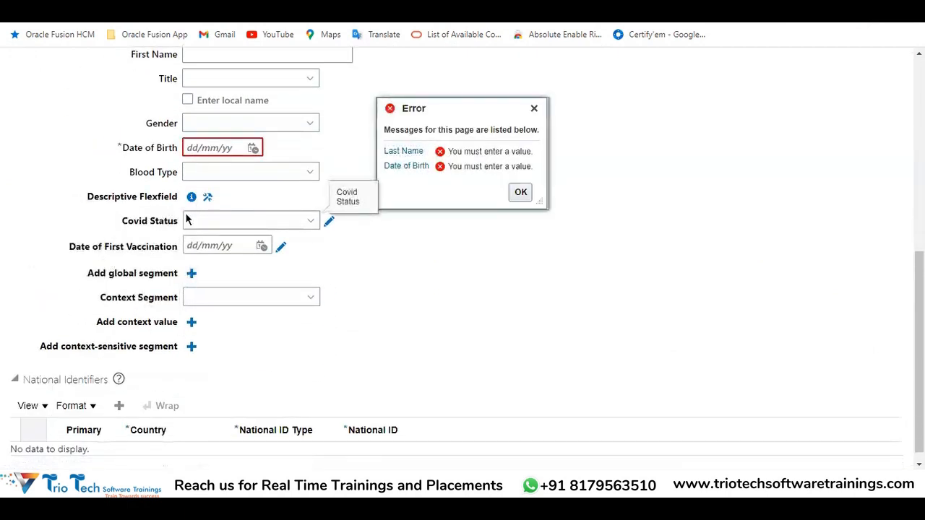
mouse_move(190, 198)
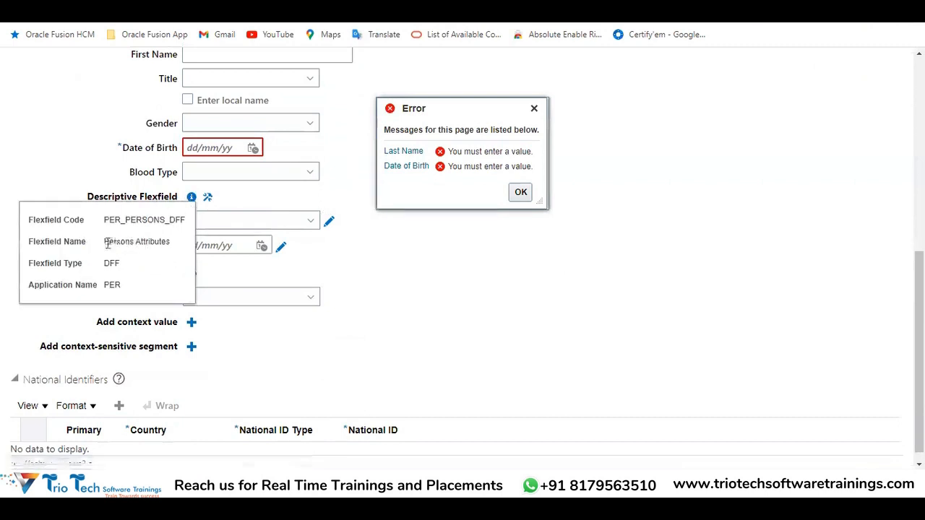
left_click_drag(103, 242, 171, 242)
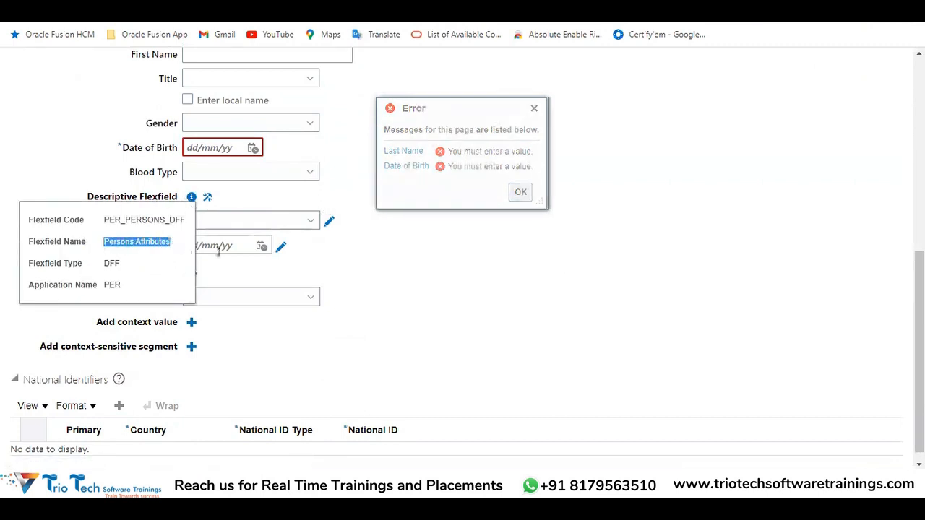
left_click_drag(121, 225, 180, 251)
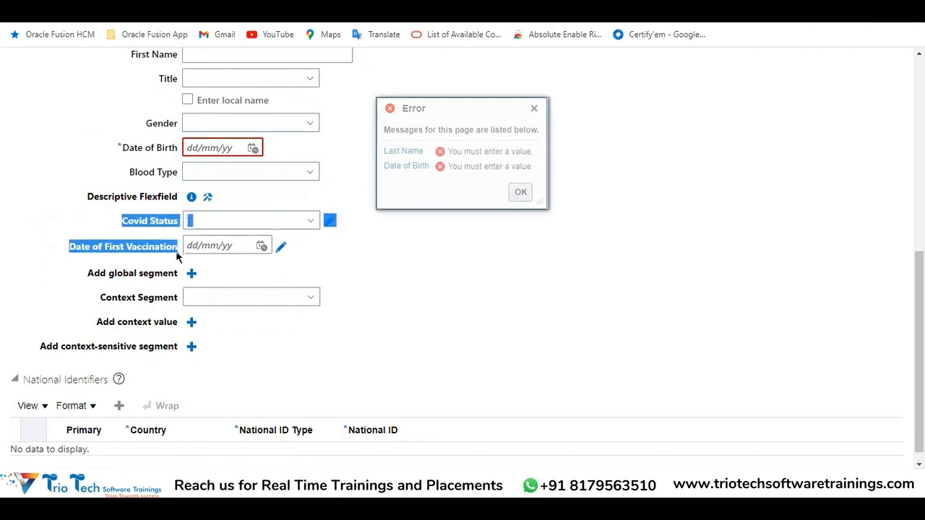
left_click(416, 248)
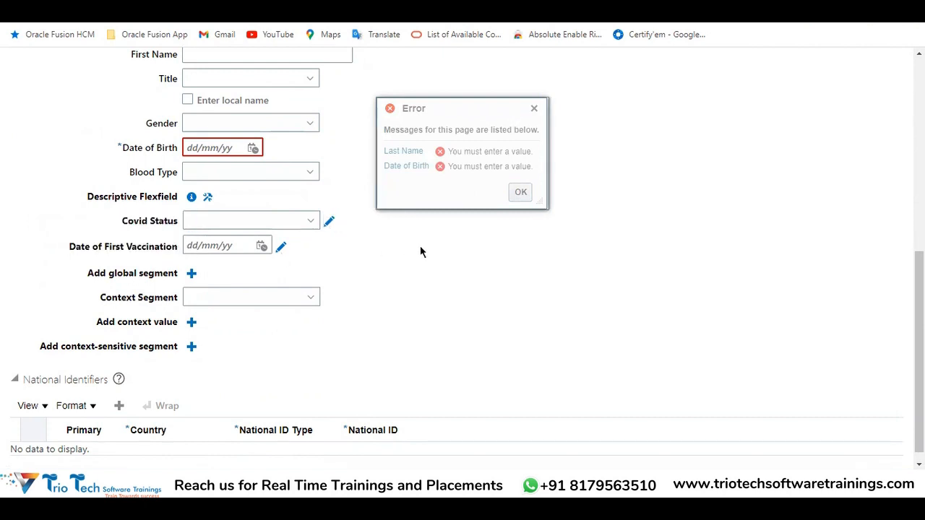
Dismiss the error message and examine the Covid Status and Date of First Vaccination fields among the Personal Details on the Identification page
left_click(533, 109)
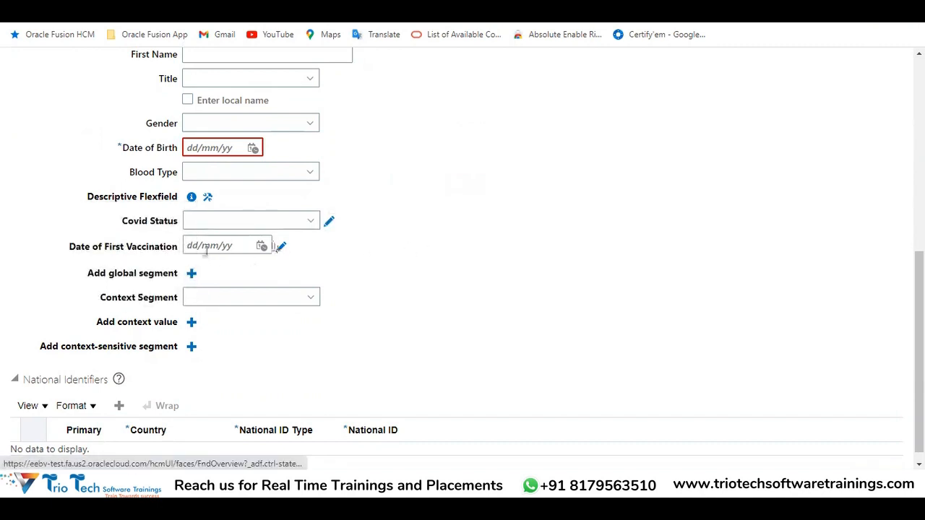
mouse_move(120, 220)
left_mouse_down()
mouse_move(166, 214)
mouse_move(179, 221)
left_mouse_up()
left_click(329, 224)
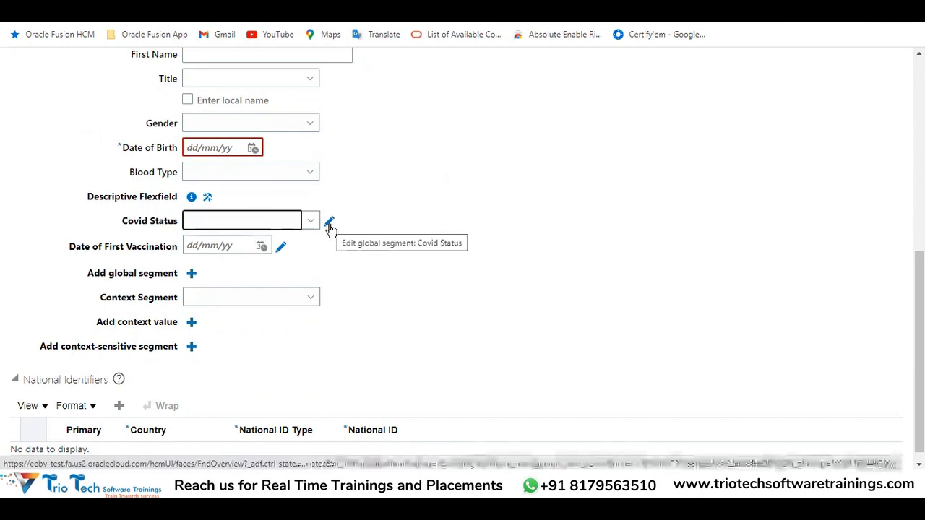
left_click_drag(123, 218, 183, 248)
scroll(274, 131, "up", 5)
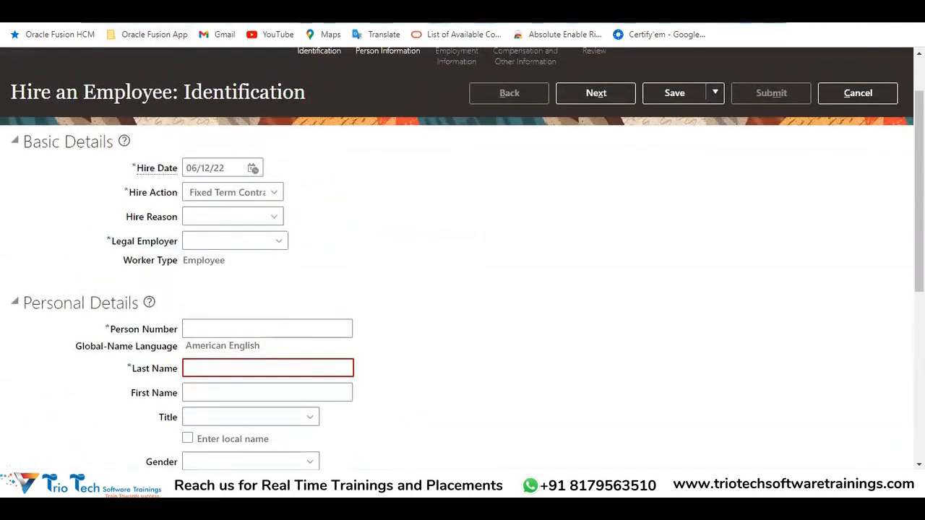
scroll(376, 166, "up", 1)
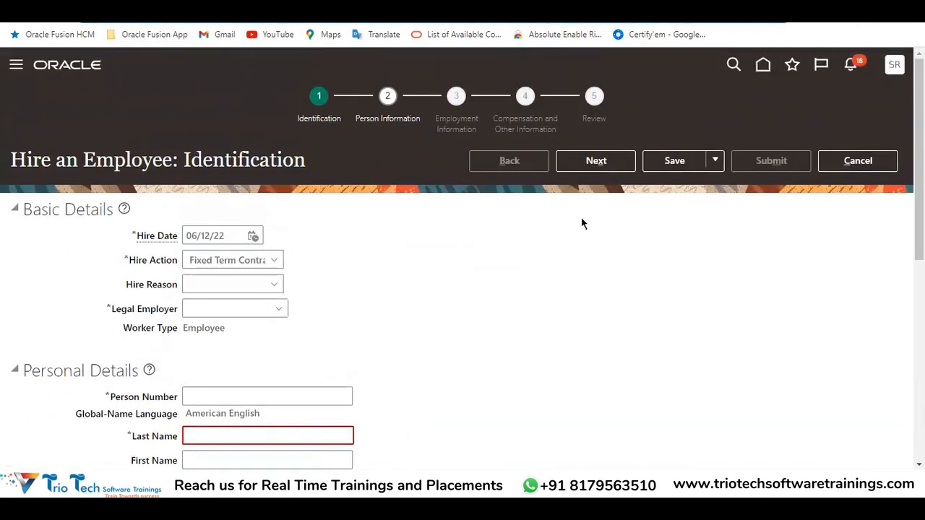
scroll(477, 279, "down", 3)
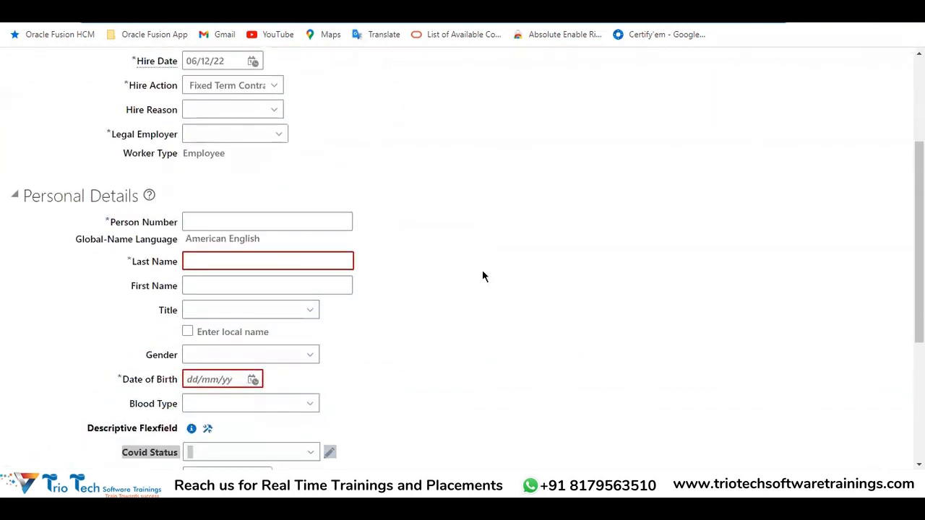
scroll(482, 277, "down", 3)
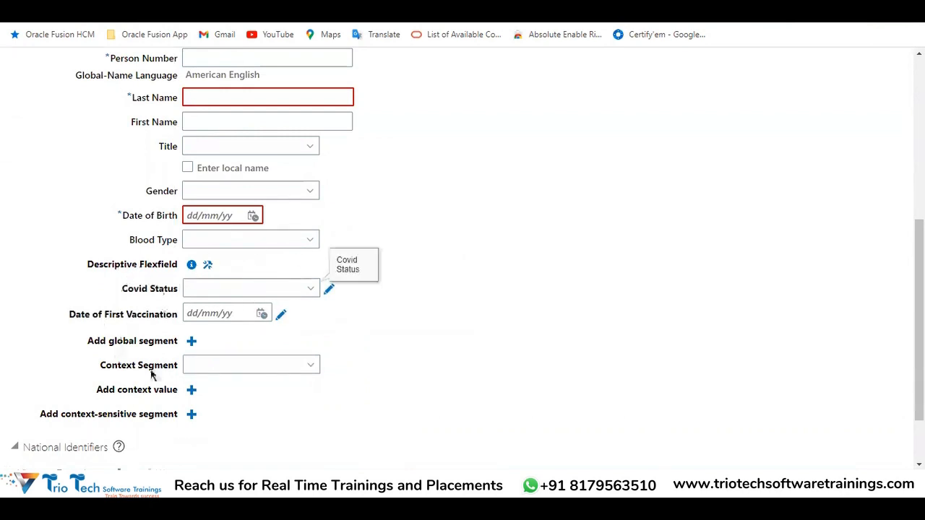
Switch to the Excel training workbook, underline the Employee Offcie Type entry beside Descriptive FlexField (DFF), and review its Value Set's list
mouse_move(281, 483)
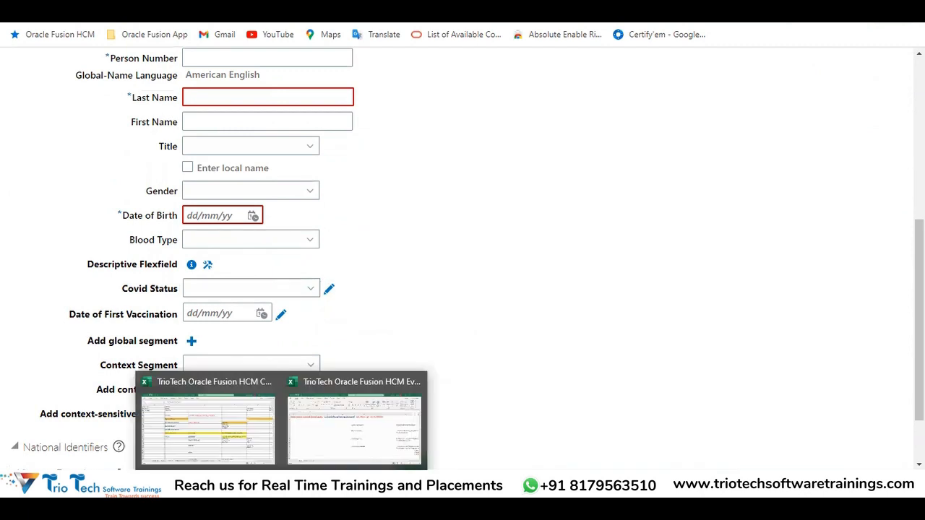
left_click(222, 452)
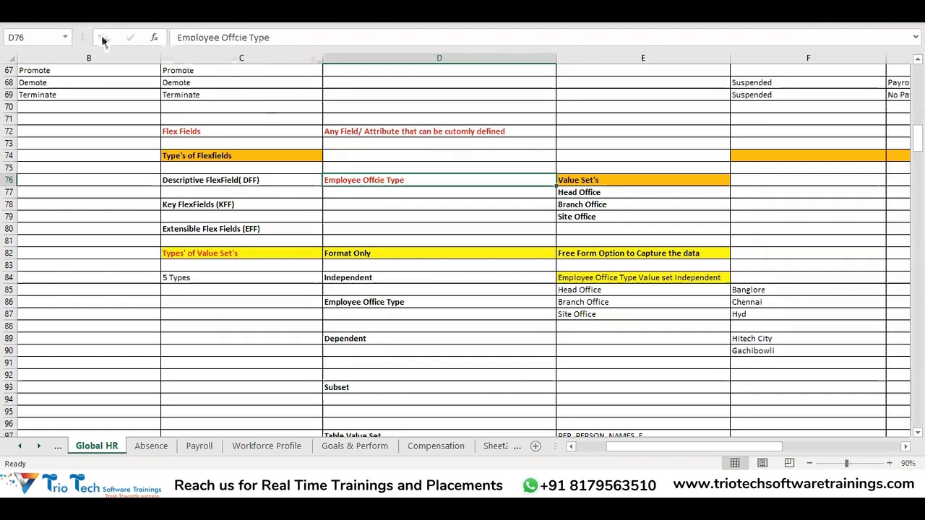
left_click(57, 17)
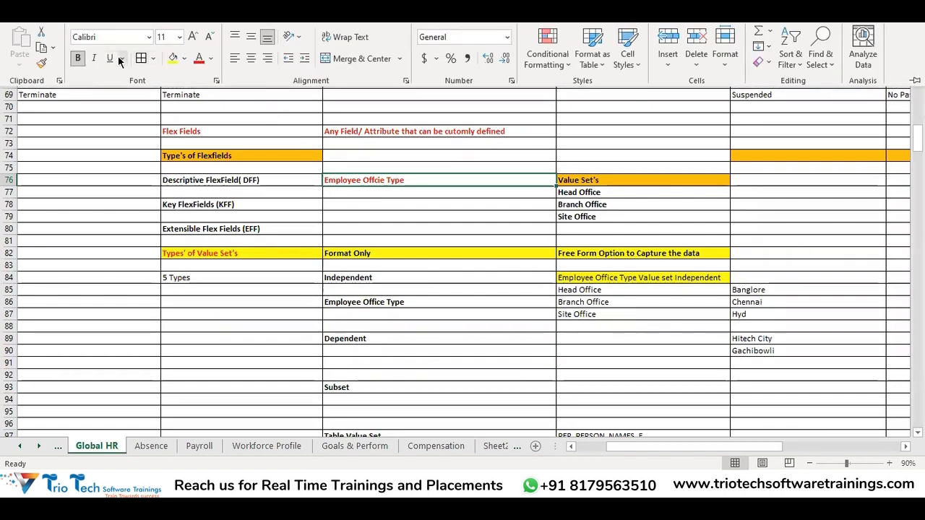
left_click(110, 58)
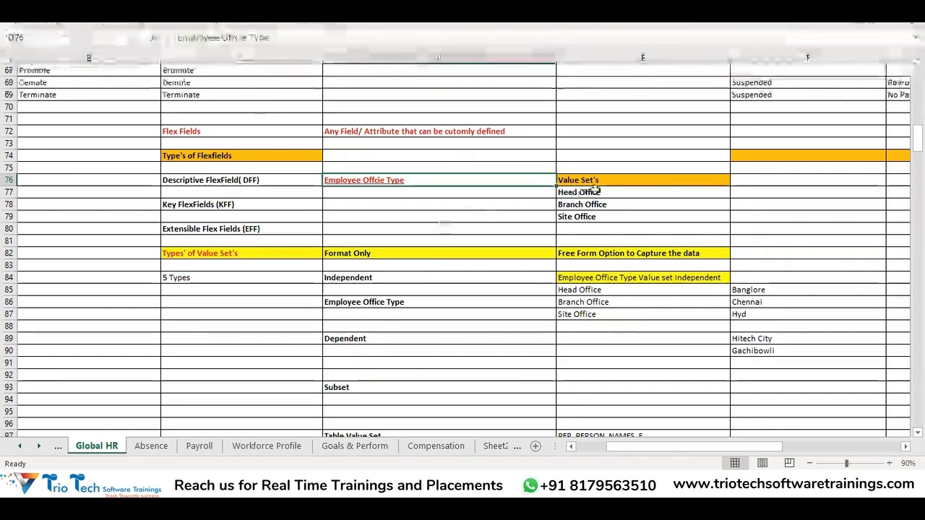
left_click_drag(592, 192, 593, 228)
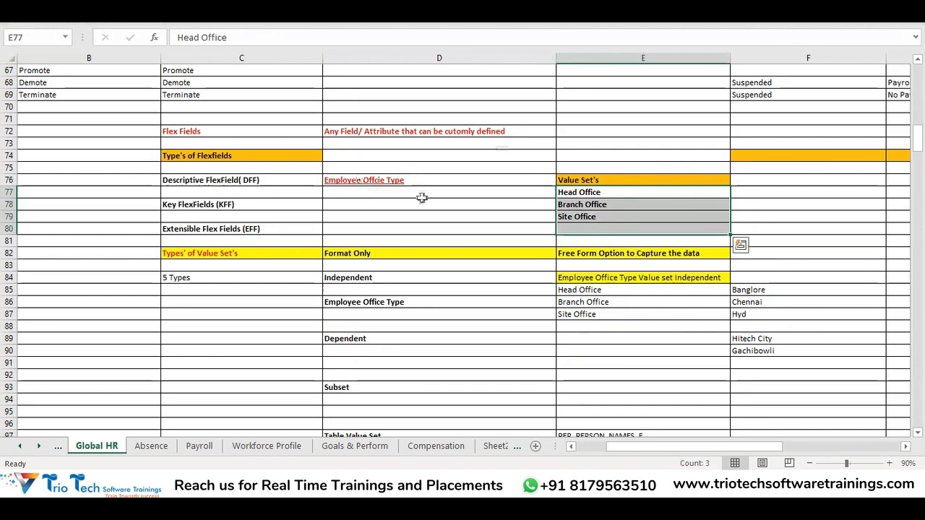
left_click(420, 181)
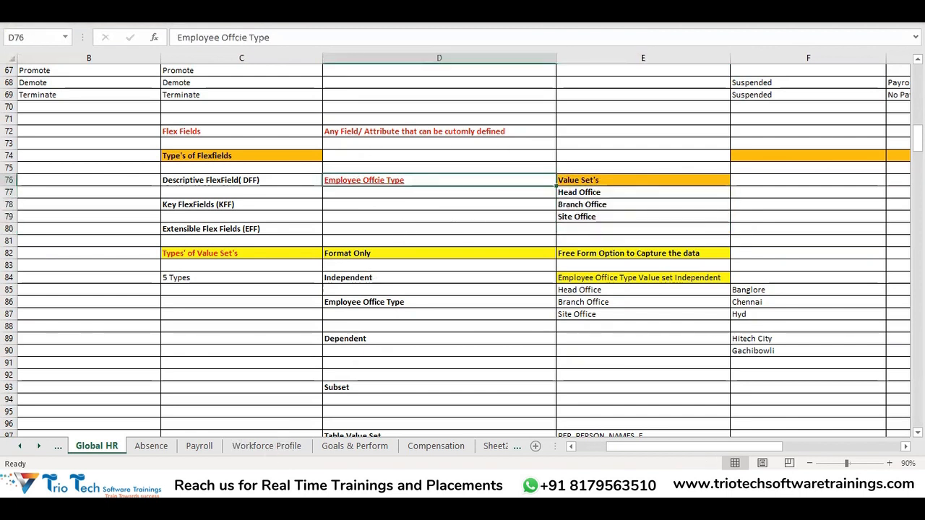
Return to the Hire an Employee page in Oracle Fusion and open flexfield management for the Personal Details Descriptive Flexfield
left_click(184, 485)
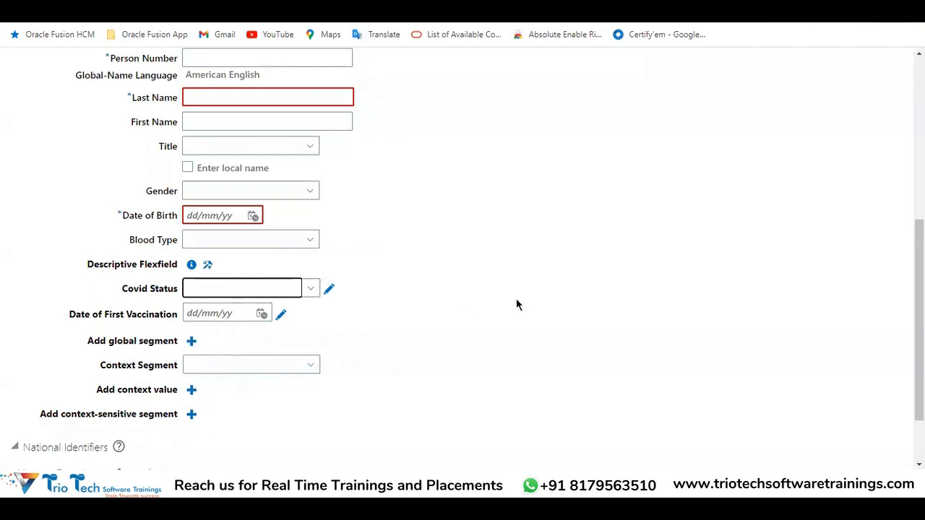
scroll(528, 300, "up", 5)
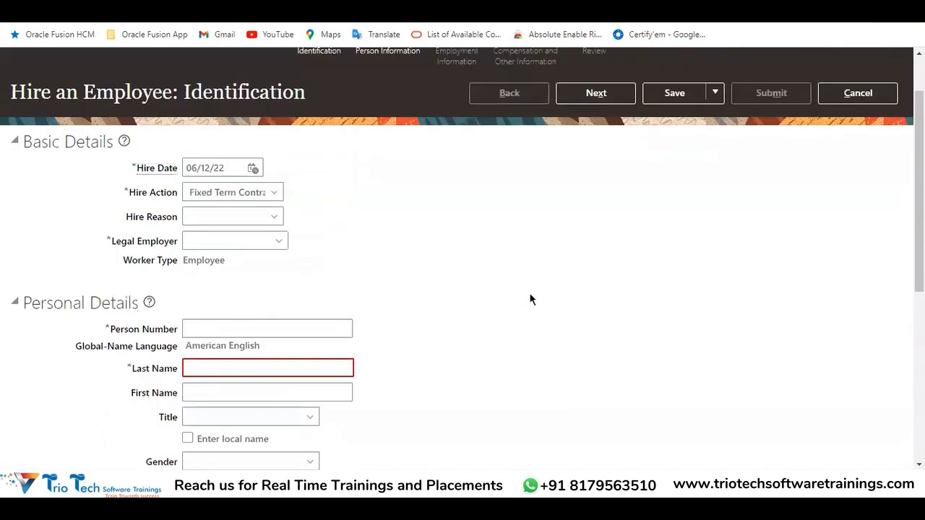
scroll(431, 145, "down", 6)
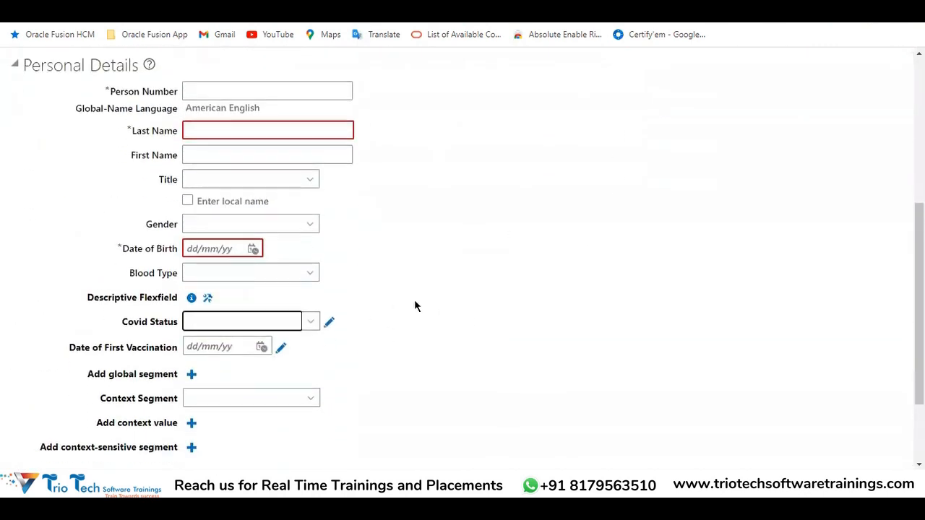
left_click_drag(86, 197, 179, 204)
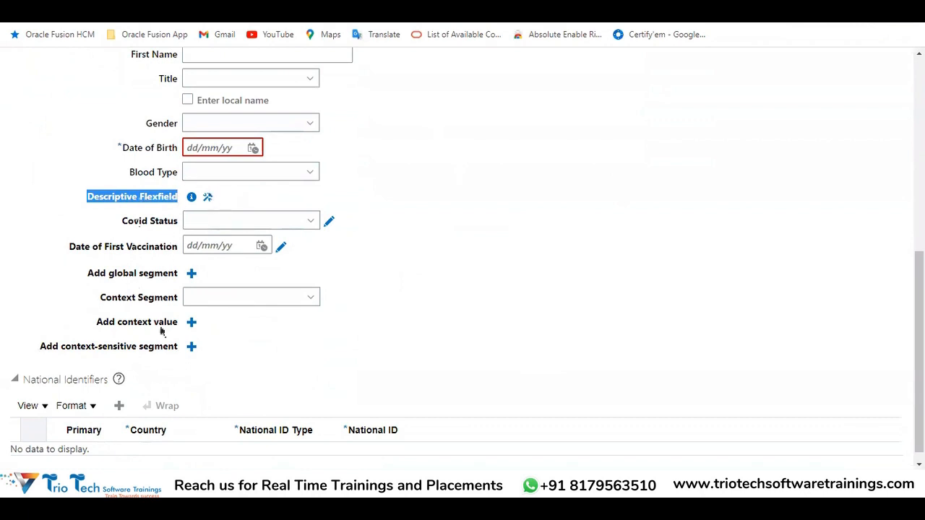
left_click(208, 204)
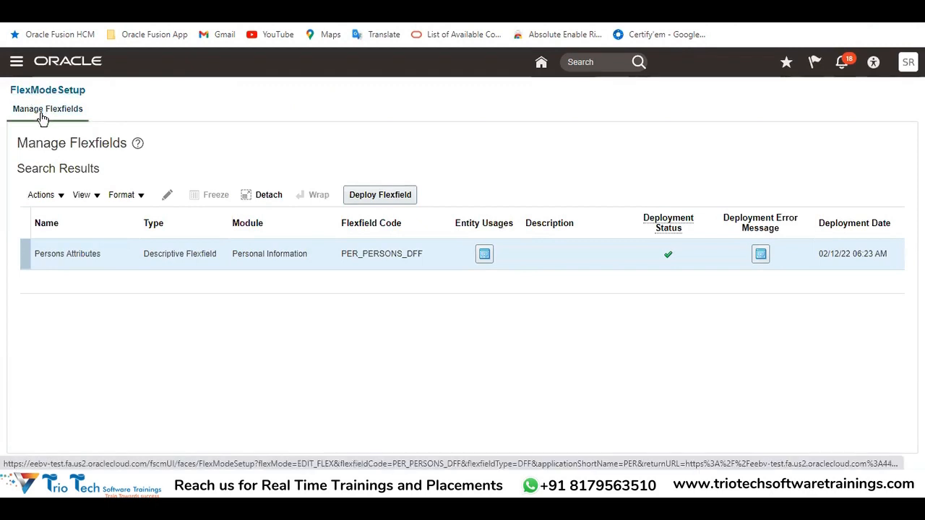
Check the flexfield's name and code in Manage Flexfields against the Descriptive Flexfield information on the Hire an Employee page
left_click_drag(45, 141, 110, 143)
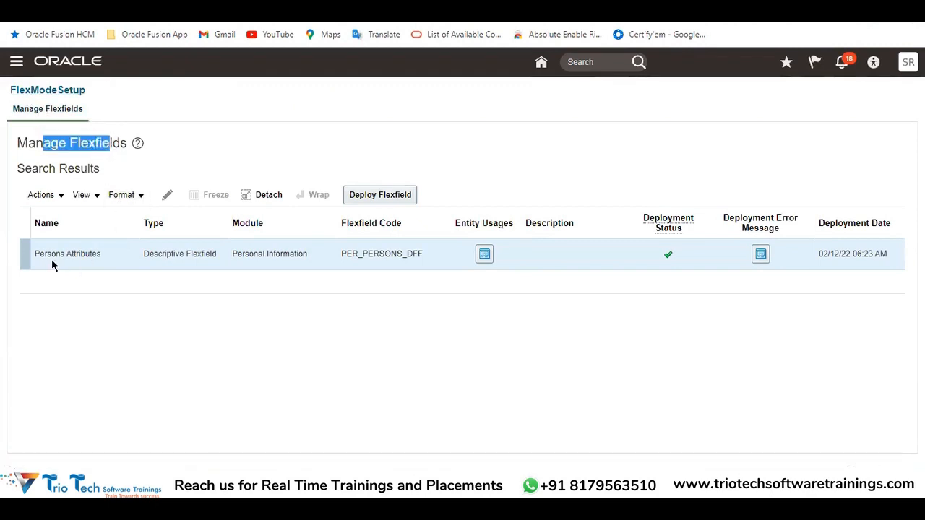
left_click_drag(36, 253, 105, 270)
left_click_drag(342, 256, 434, 259)
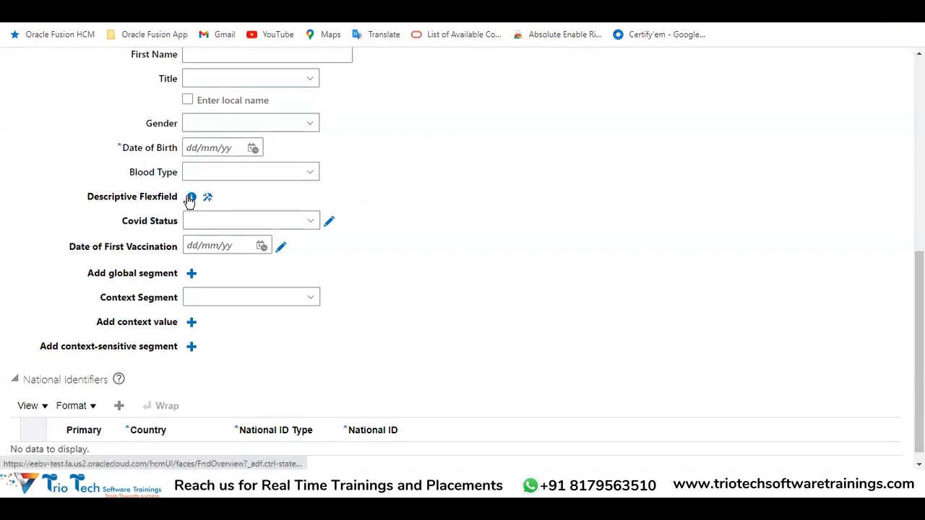
mouse_move(190, 201)
left_click_drag(120, 241, 171, 241)
left_click(124, 221)
left_click_drag(108, 220, 172, 214)
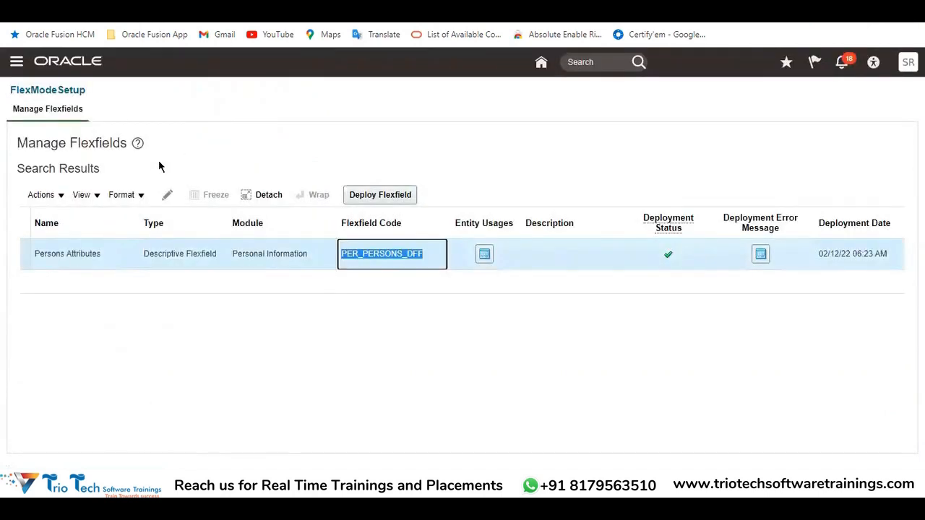
left_click(73, 253)
double_click(72, 253)
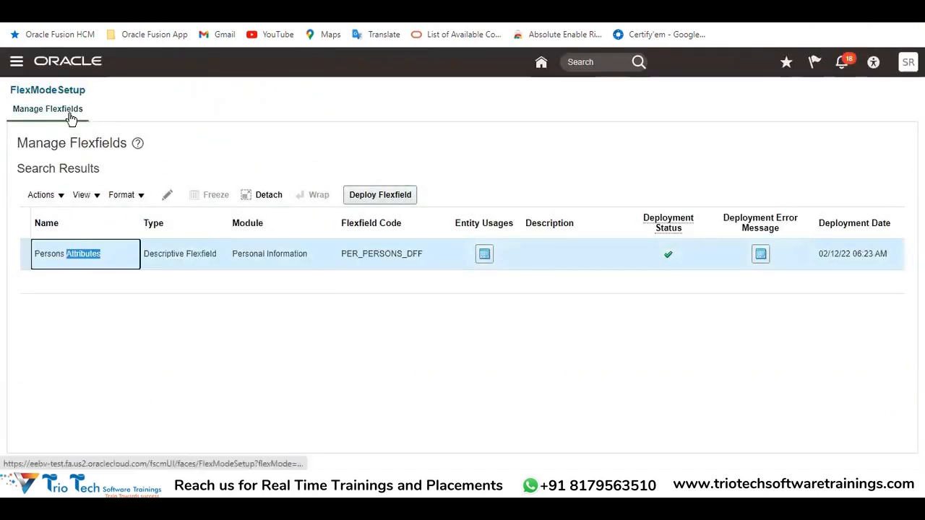
left_click(55, 255)
left_click_drag(55, 254, 109, 262)
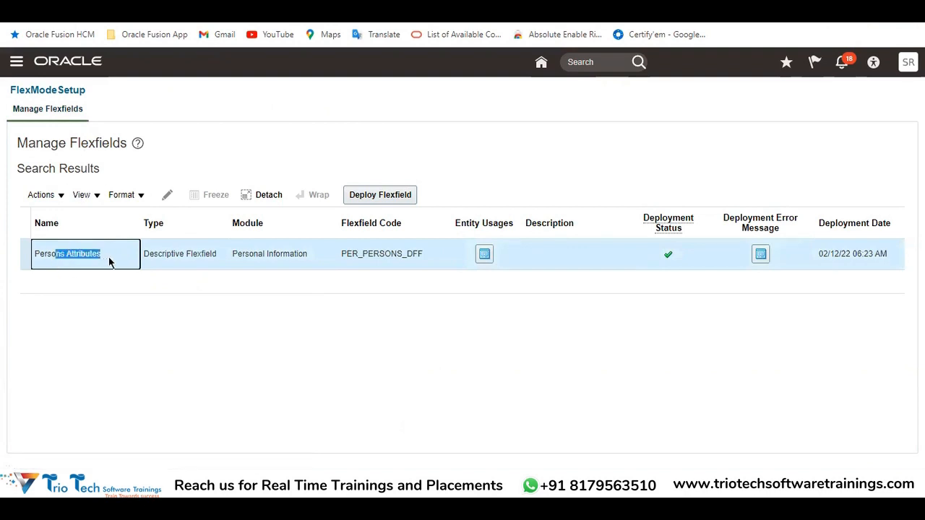
left_click(140, 323)
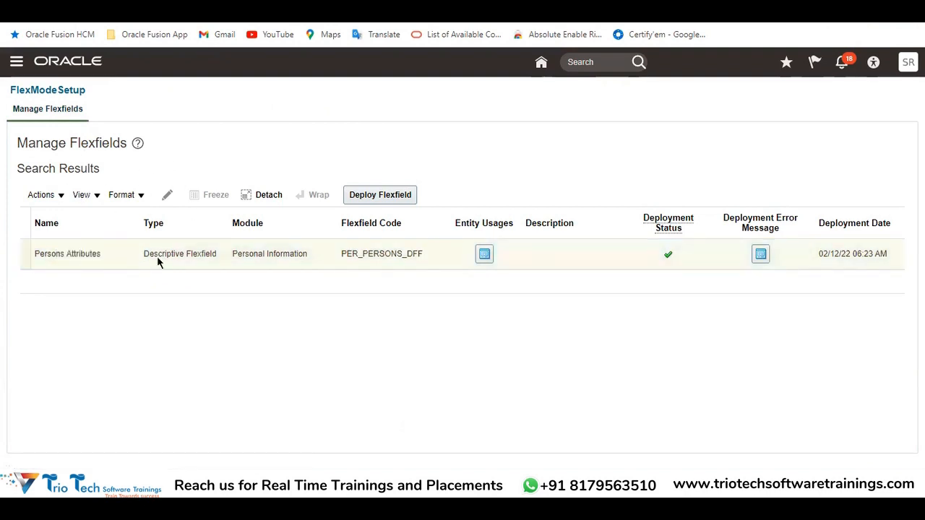
Open the Persons Attributes descriptive flexfield for editing and locate its Global Segments
left_click(166, 196)
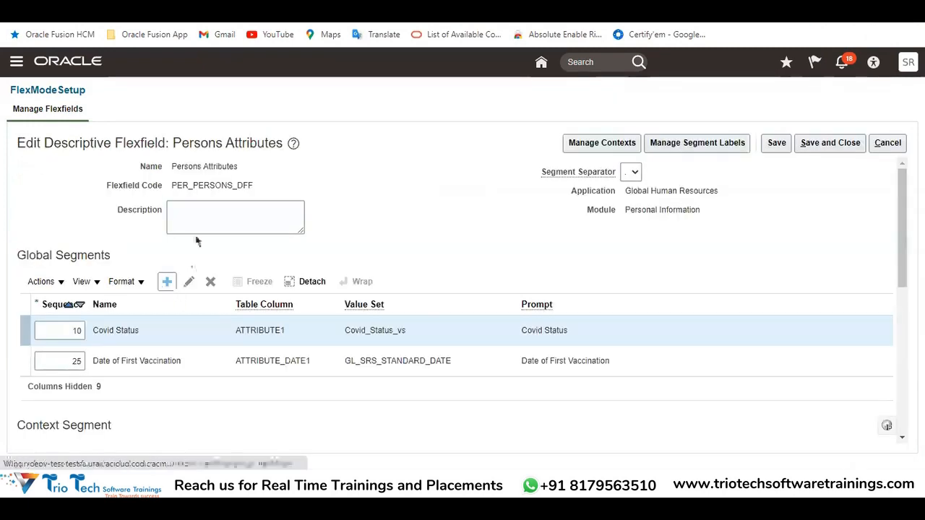
left_click_drag(22, 144, 284, 150)
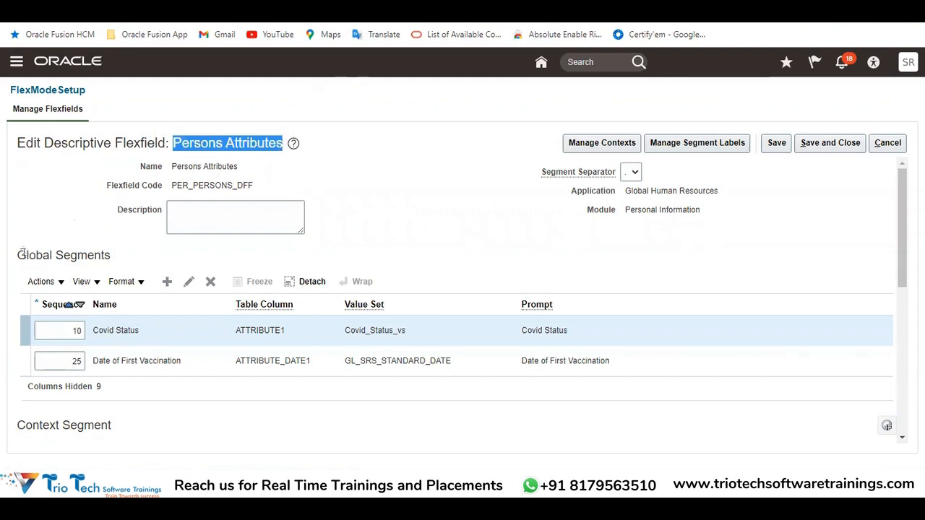
left_click_drag(20, 255, 108, 258)
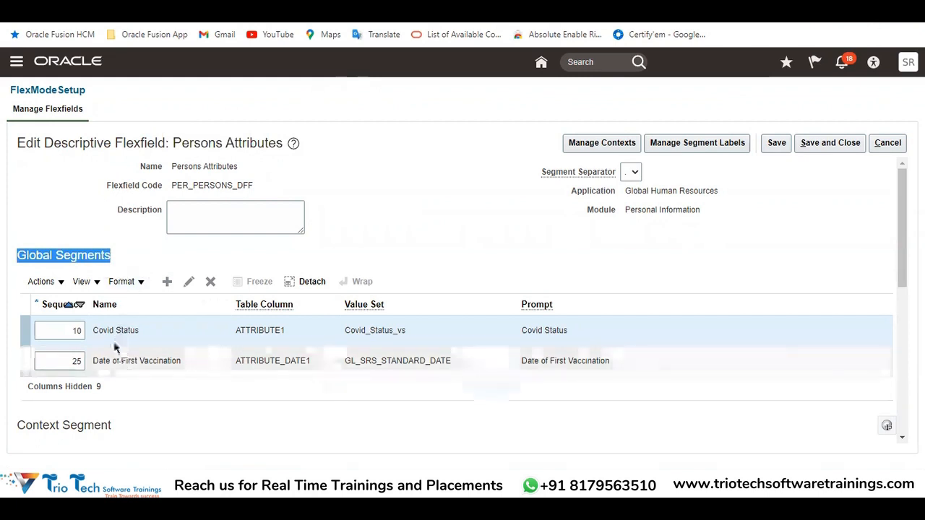
Compare the Covid Status and Date of First Vaccination global segments with the matching fields on the Hire an Employee page
left_click_drag(100, 330, 138, 330)
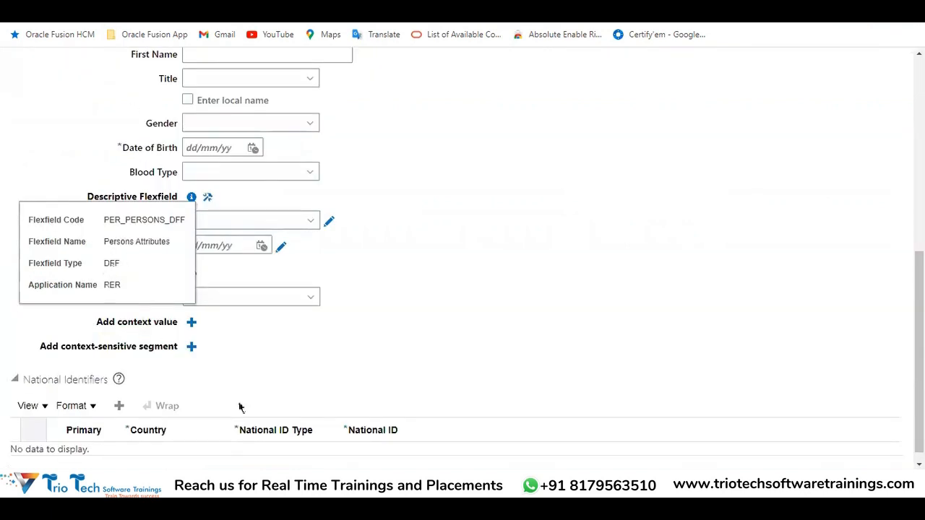
left_click_drag(121, 221, 182, 220)
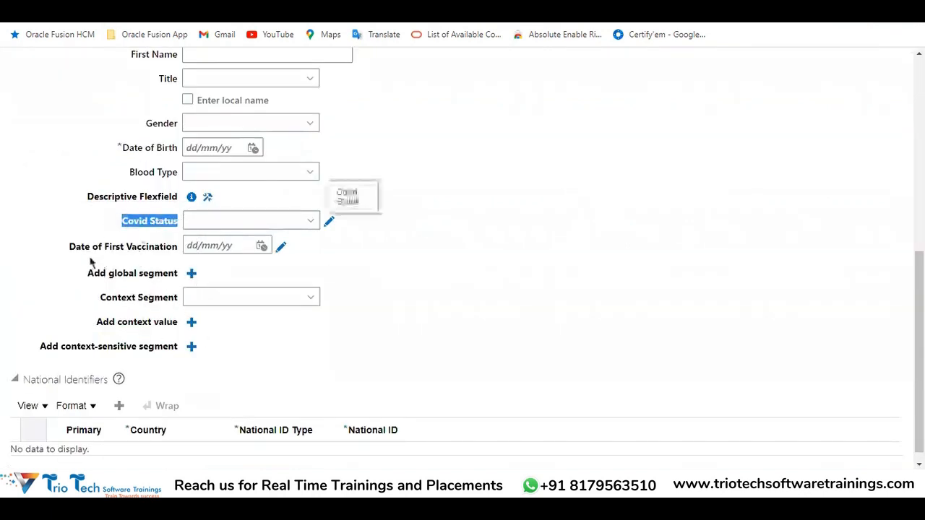
left_click_drag(63, 248, 188, 236)
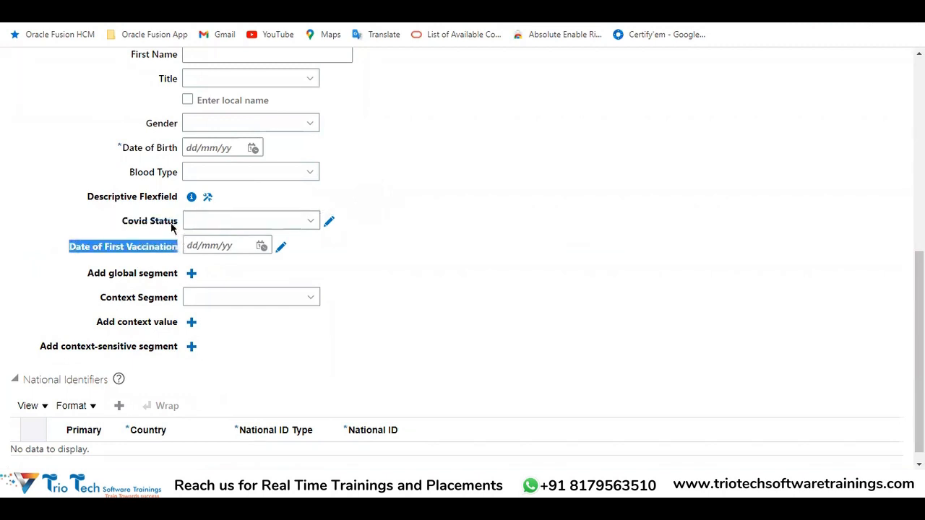
left_click(149, 5)
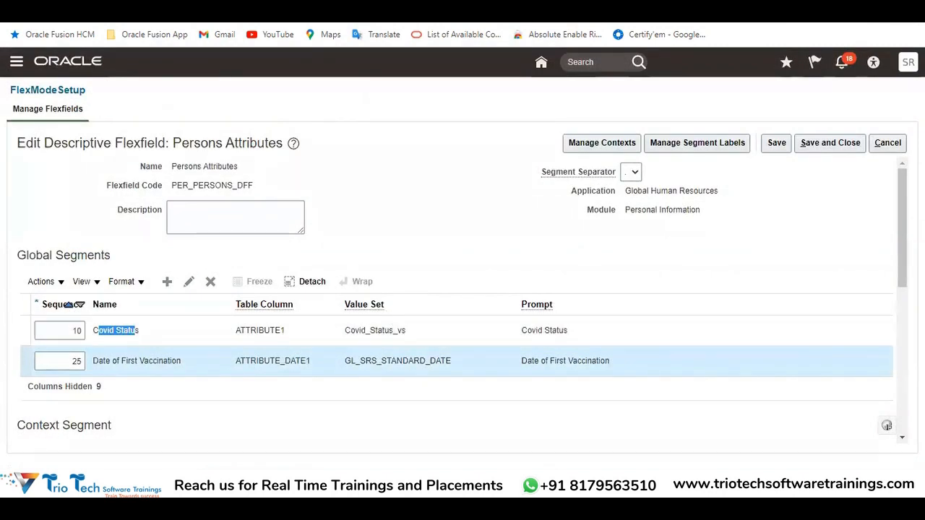
left_click(176, 20)
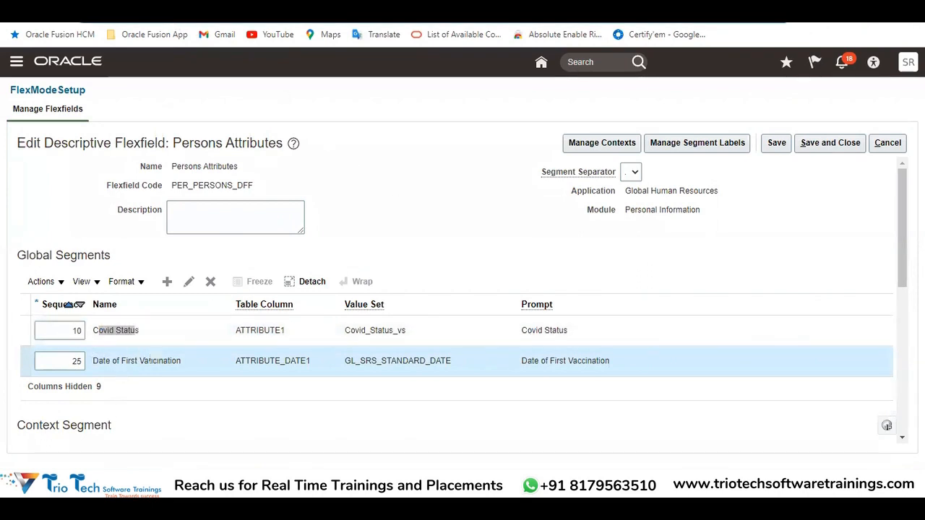
left_click(101, 6)
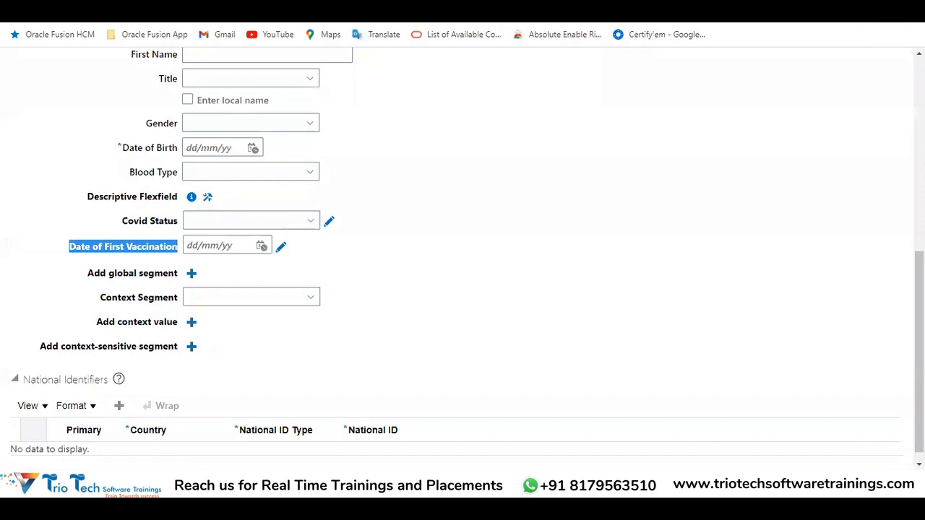
left_click(206, 6)
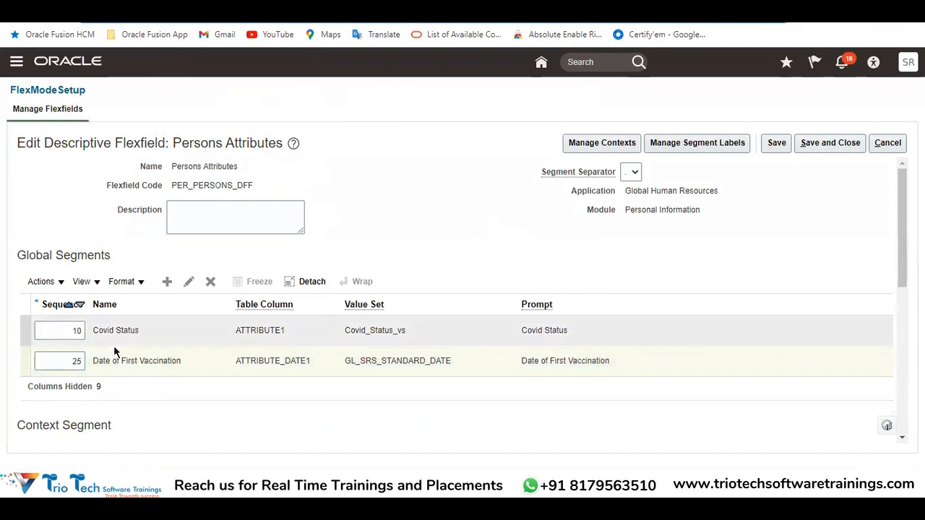
double_click(71, 256)
Switch to the Excel training workbook and copy the Employee Offcie Type entry in cell D76
left_click(280, 483)
left_click(247, 437)
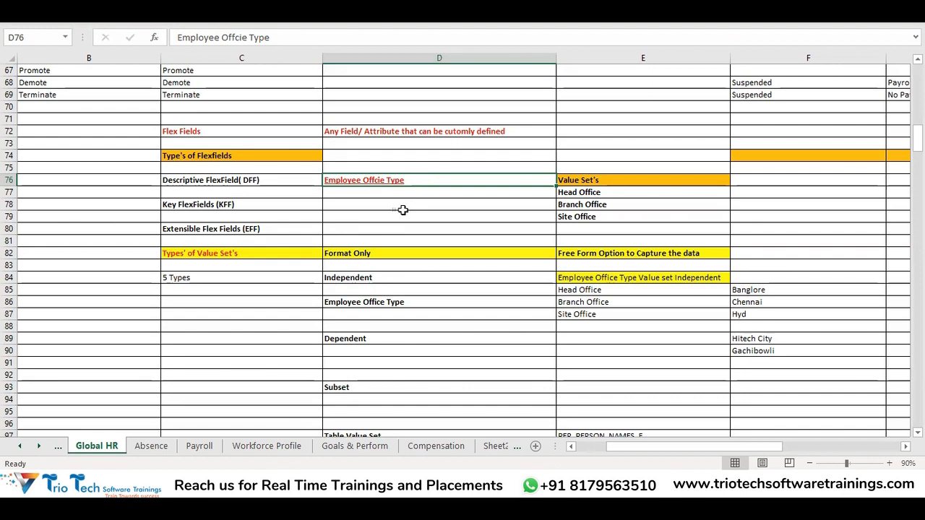
key("ctrl+c")
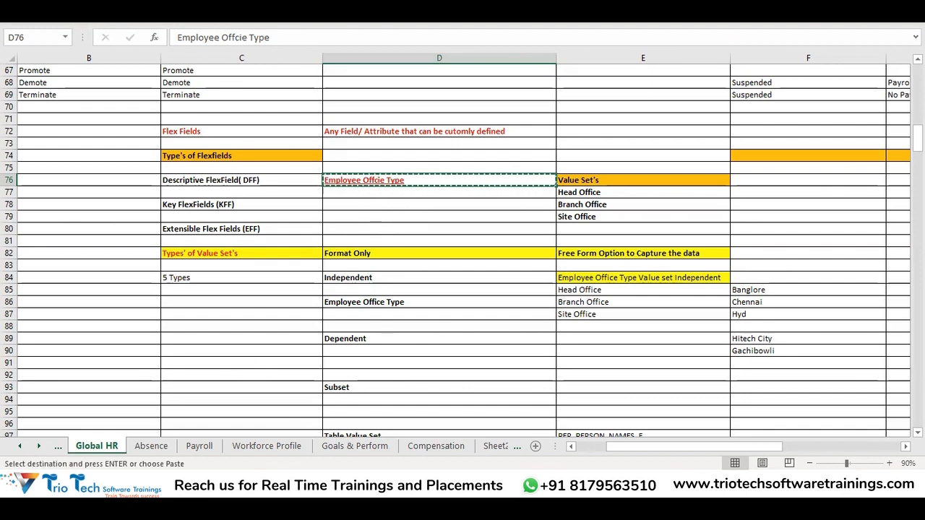
Switch to Oracle Fusion and start creating a new global segment in the Persons Attributes descriptive flexfield
left_click(224, 485)
left_click_drag(35, 256, 128, 265)
double_click(84, 258)
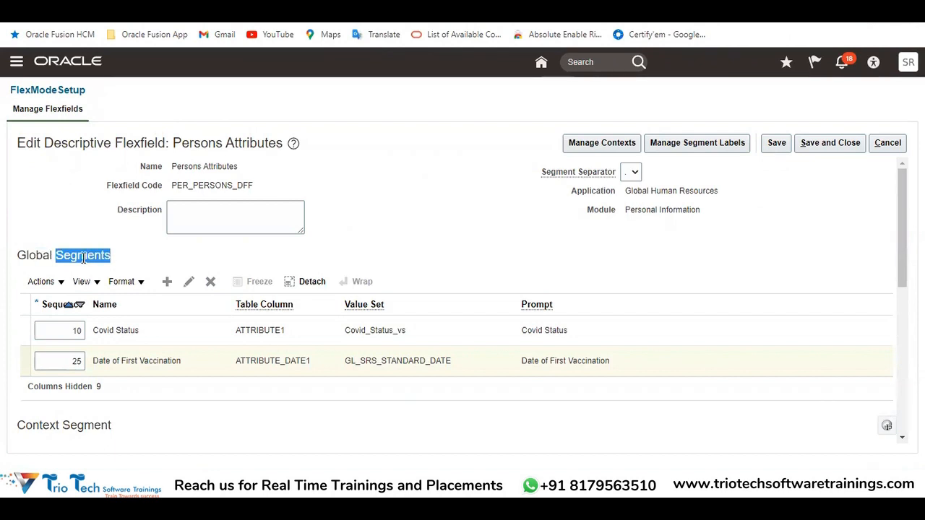
left_click_drag(173, 143, 284, 143)
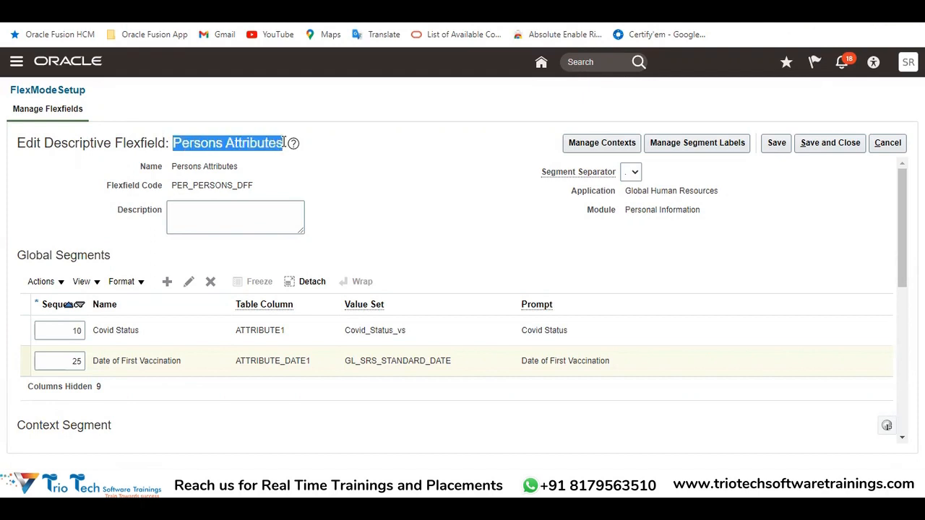
double_click(83, 257)
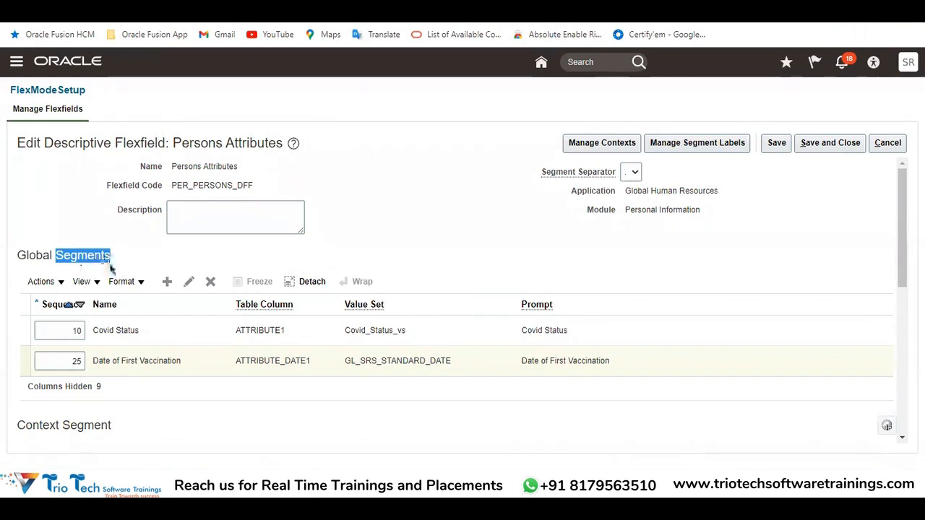
left_click_drag(33, 254, 109, 266)
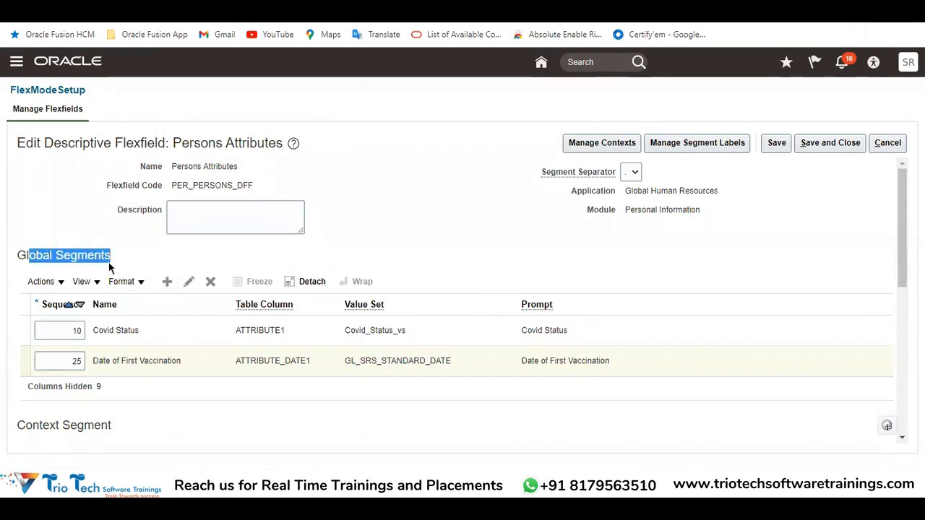
left_click(167, 282)
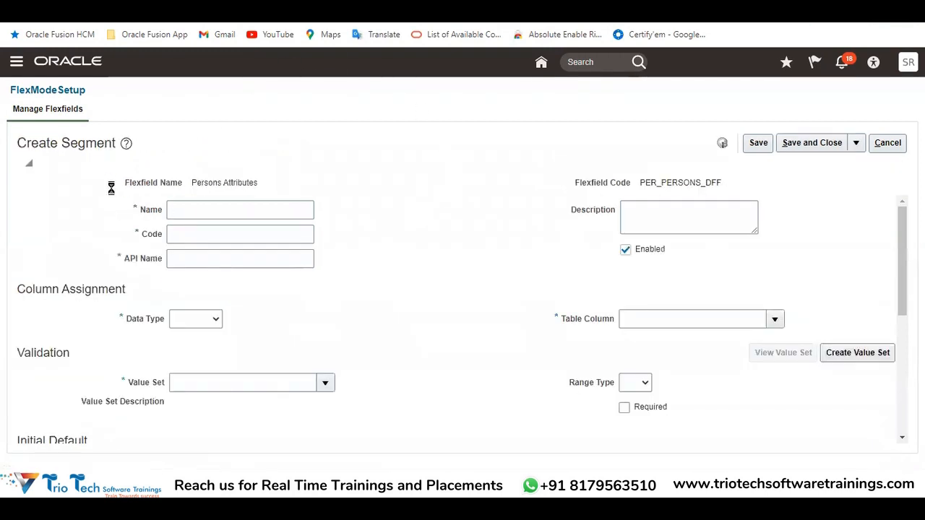
Enter Employee Offcie Type, copied from the Excel workbook, as both the new segment's name and code
left_click_drag(18, 142, 119, 134)
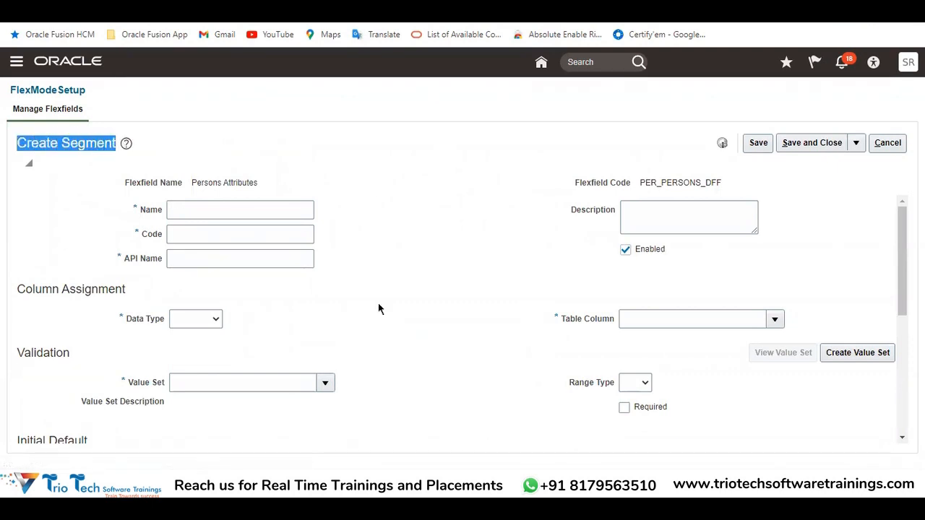
left_click(182, 209)
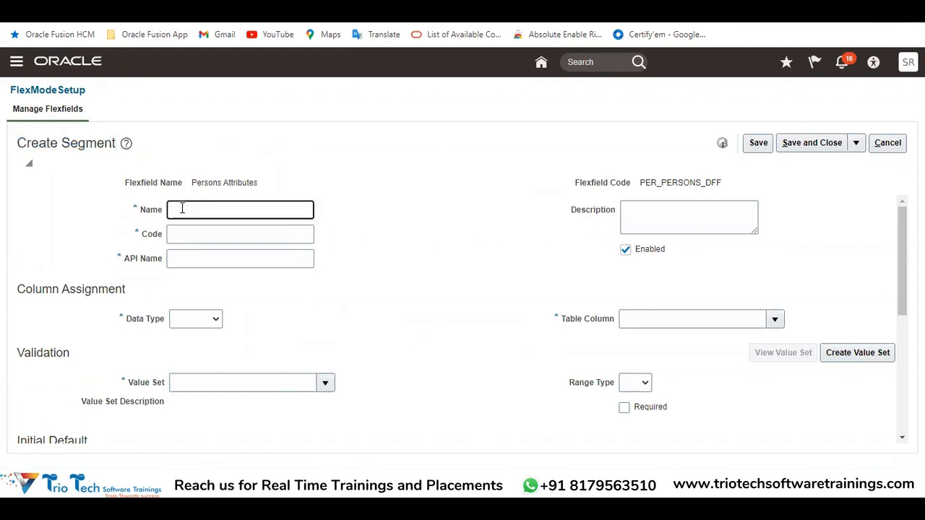
key("alt+Tab")
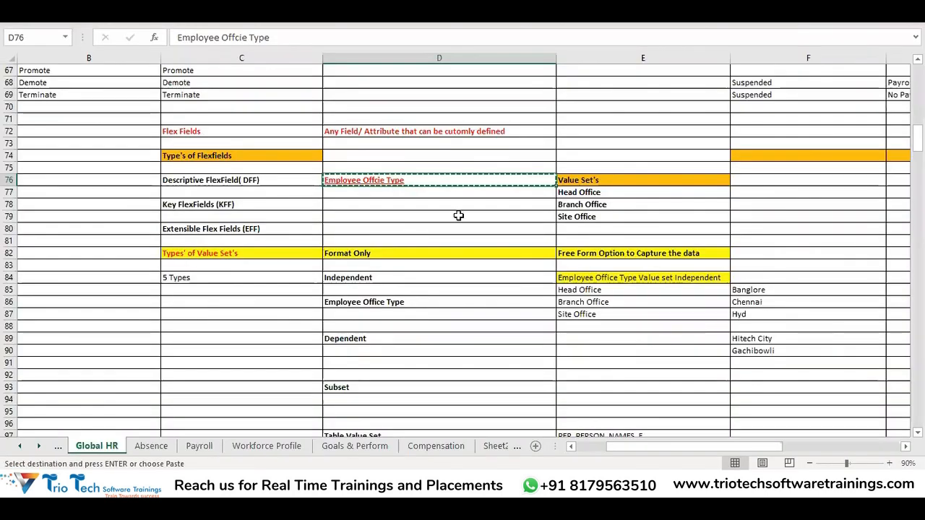
key("alt+Tab")
key("ctrl+v")
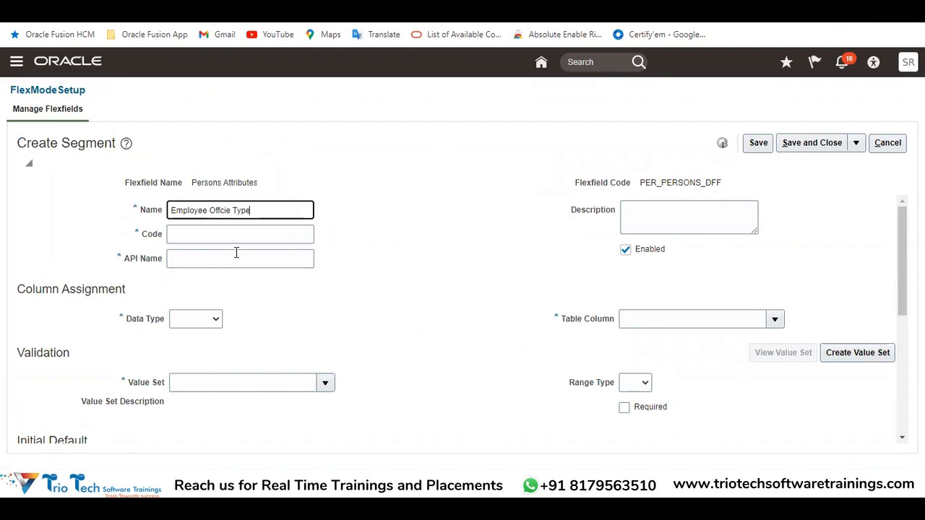
left_click(212, 241)
key("ctrl+v")
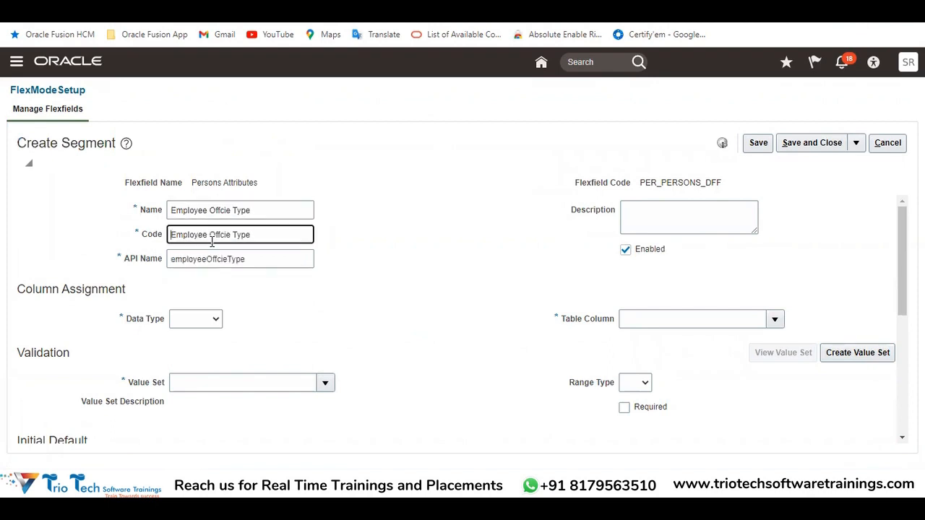
Review the new segment's Name, Code and API Name entries on the Create Segment page
left_click_drag(252, 211, 168, 212)
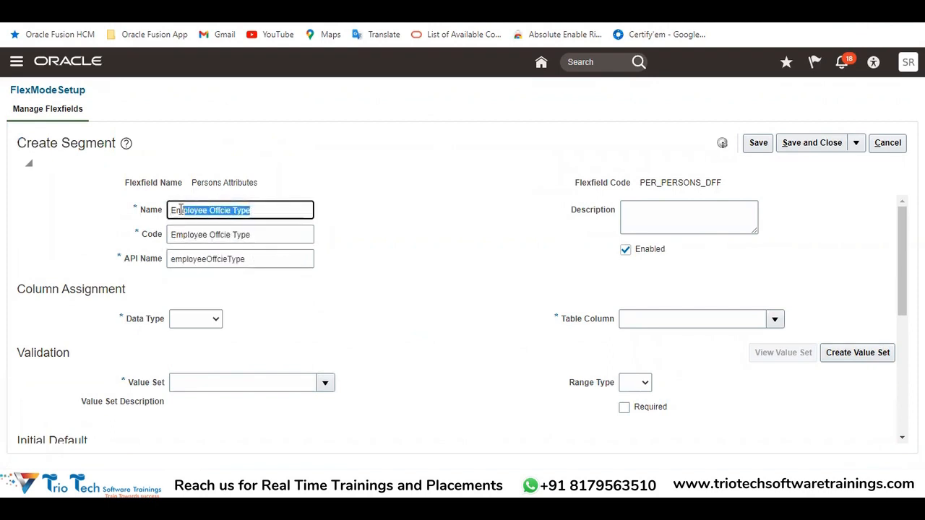
left_click_drag(251, 235, 186, 235)
left_click_drag(257, 255, 162, 241)
left_click(214, 299)
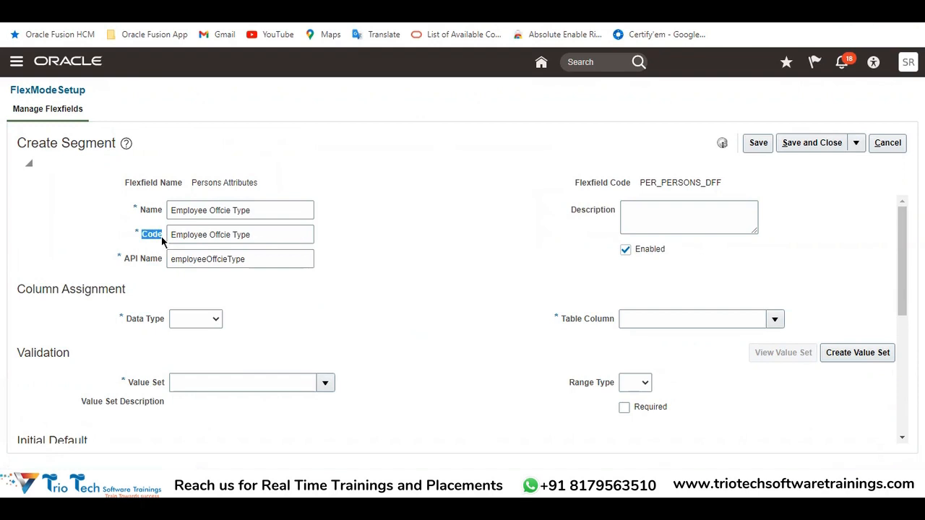
left_click_drag(272, 209, 174, 227)
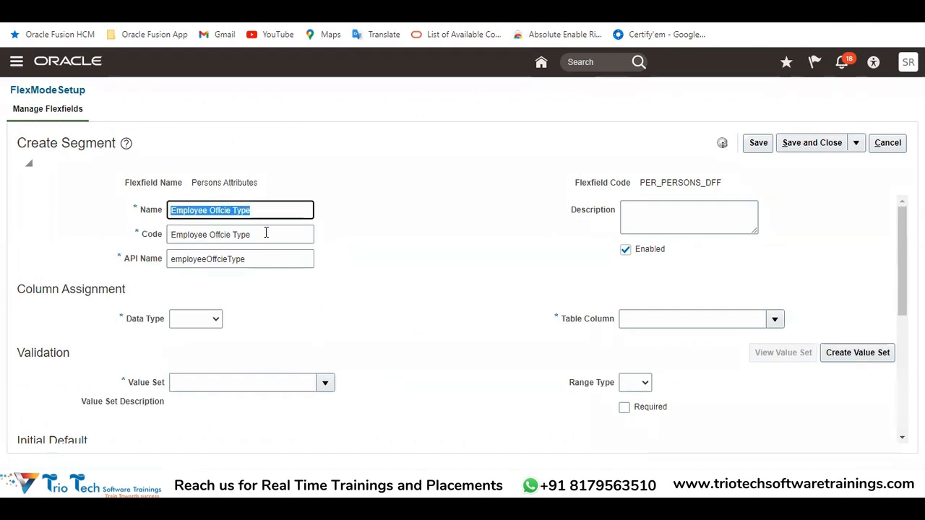
left_click_drag(266, 232, 193, 235)
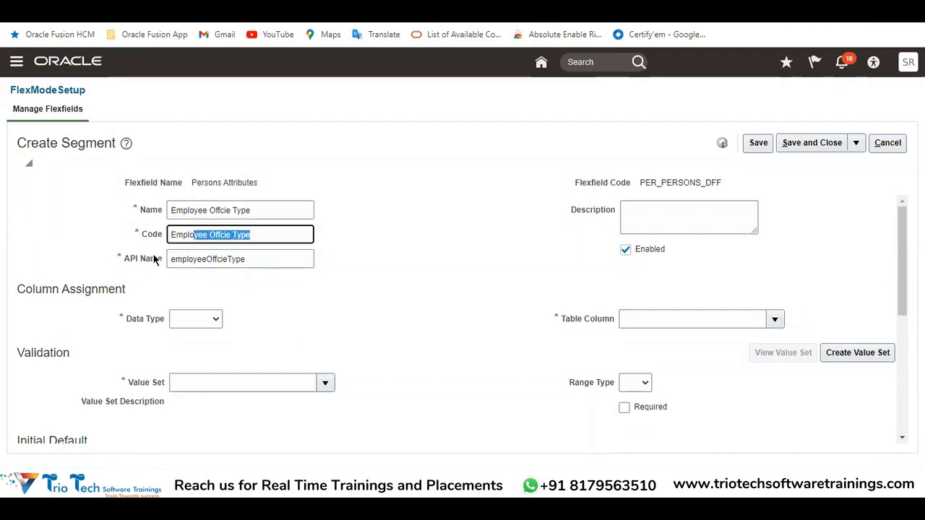
left_click(174, 282)
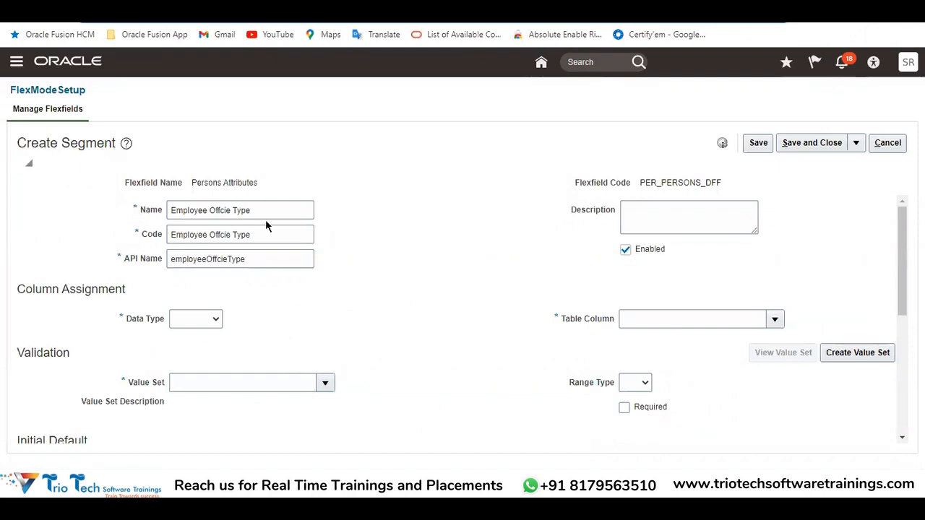
left_click_drag(260, 209, 144, 192)
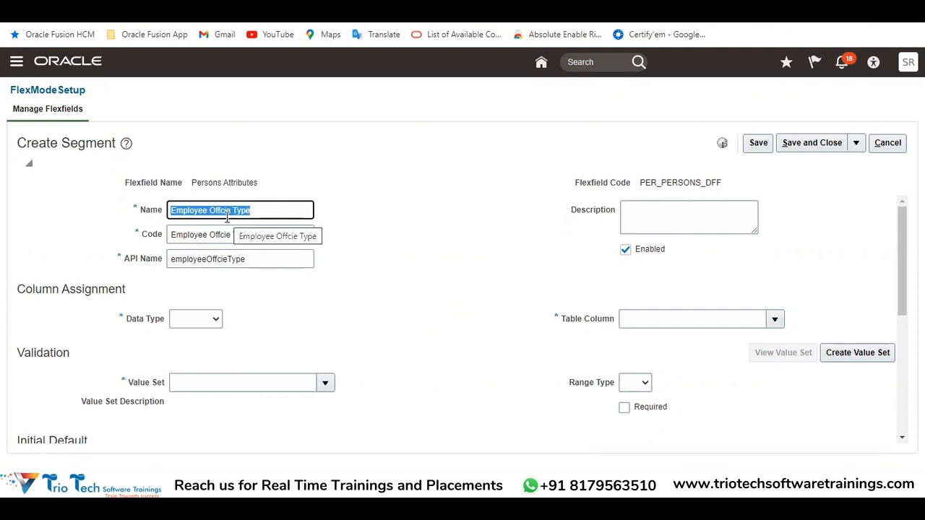
left_click(239, 258)
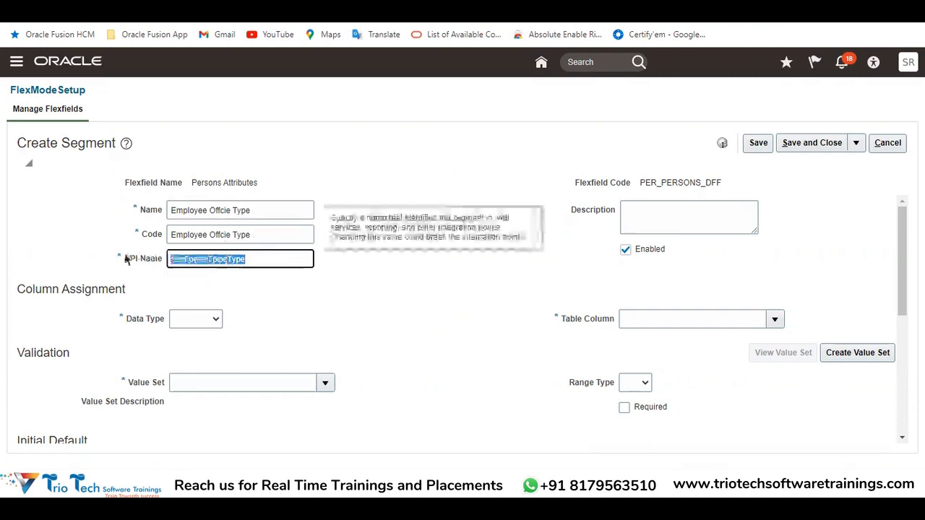
left_click(225, 210)
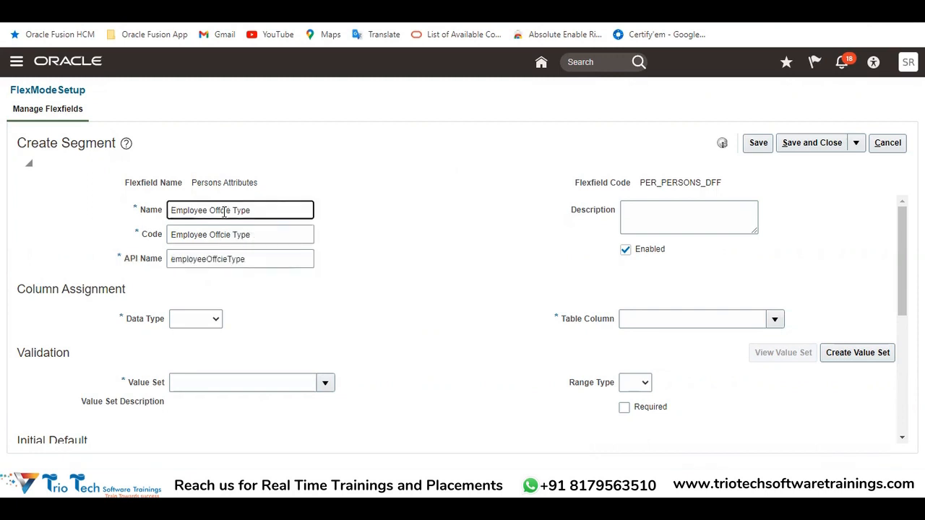
left_click_drag(251, 210, 169, 210)
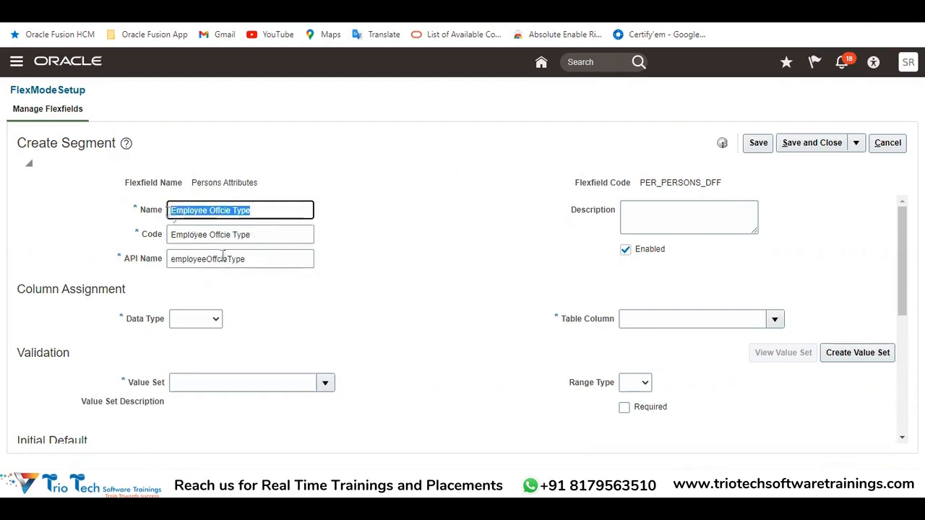
double_click(82, 143)
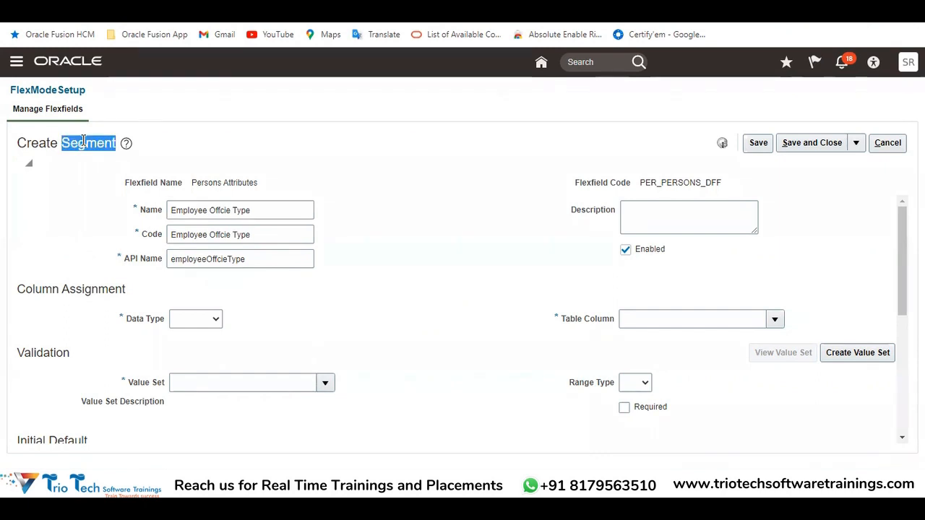
Read the API Name field's hint about identifying the segment in web services, reporting and other integration points
left_click_drag(273, 260, 169, 262)
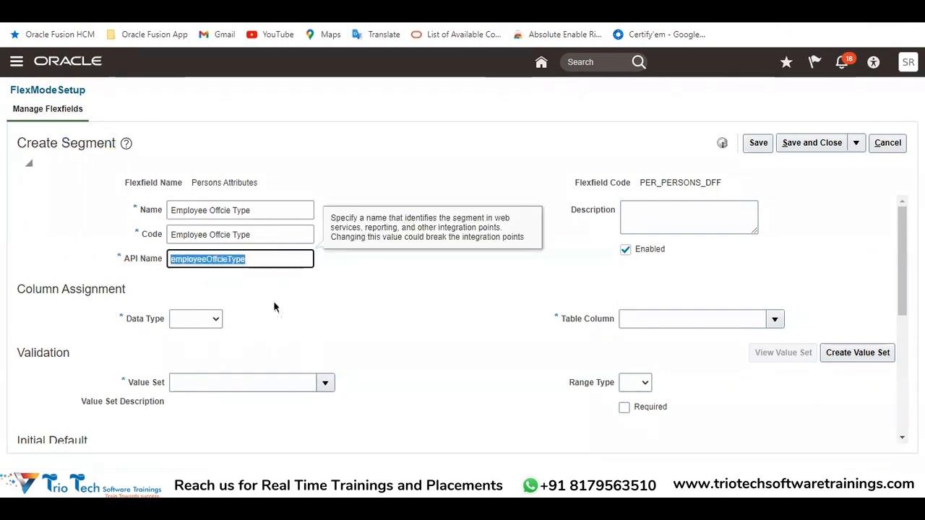
double_click(376, 218)
double_click(422, 218)
double_click(468, 218)
left_click_drag(496, 219, 502, 228)
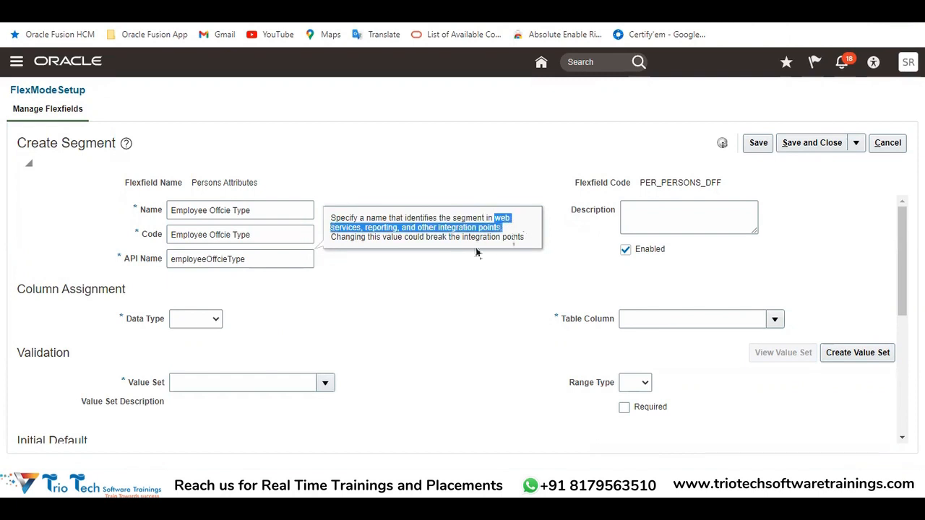
double_click(381, 227)
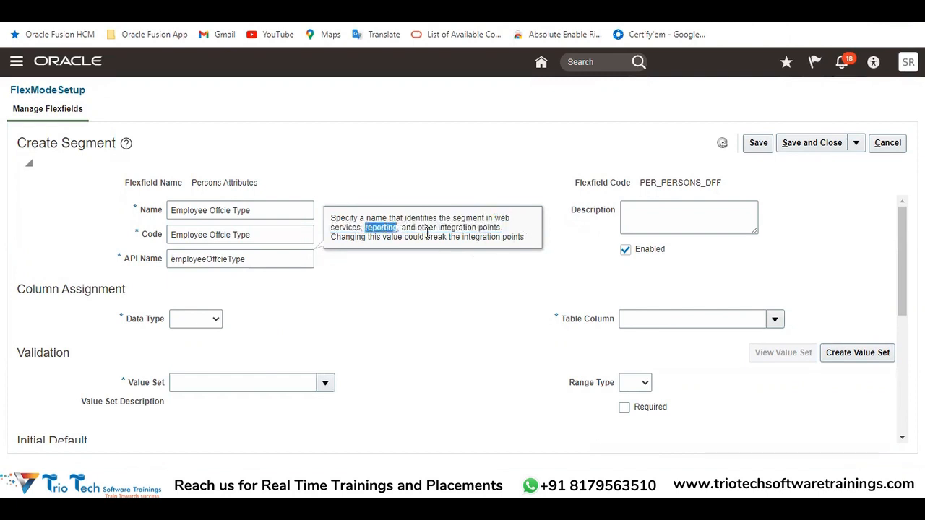
double_click(437, 237)
double_click(457, 228)
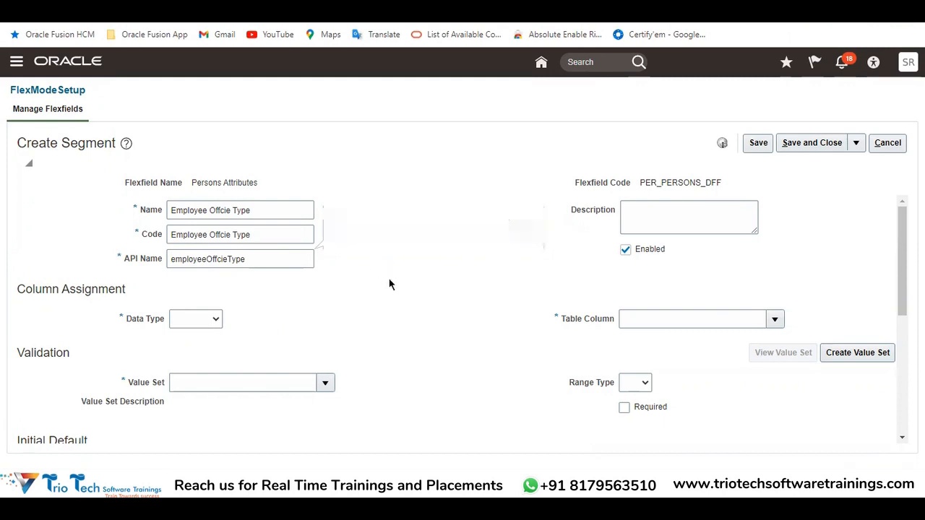
double_click(254, 259)
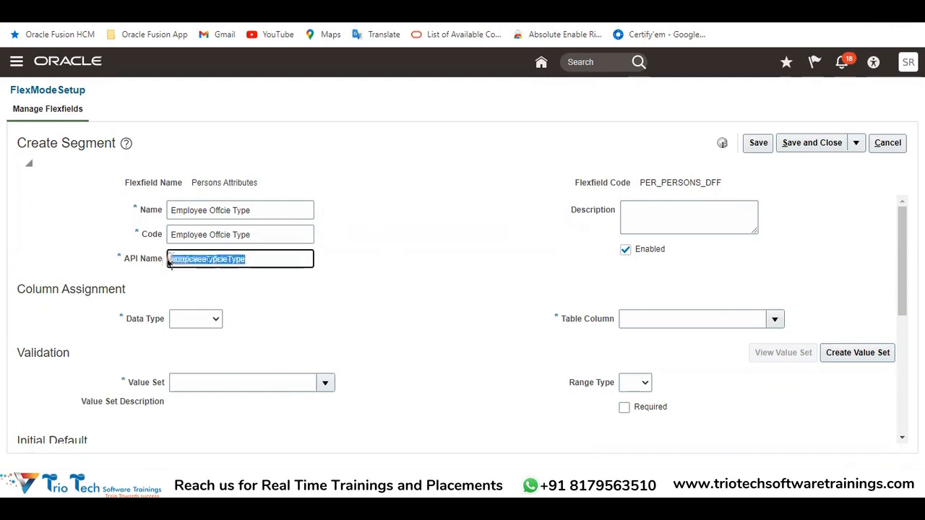
left_click(379, 295)
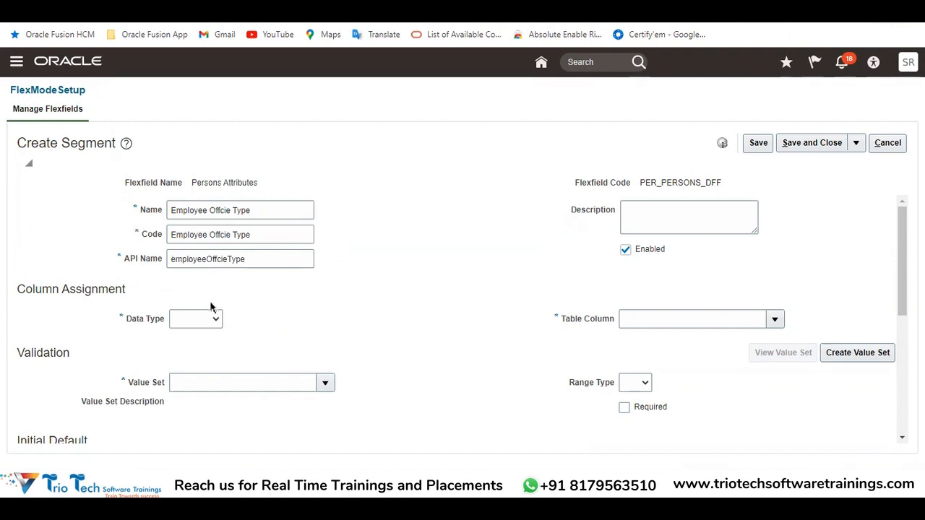
Examine the segment's Name and Description fields and the Column Assignment section
left_click(268, 211)
key("ctrl+a")
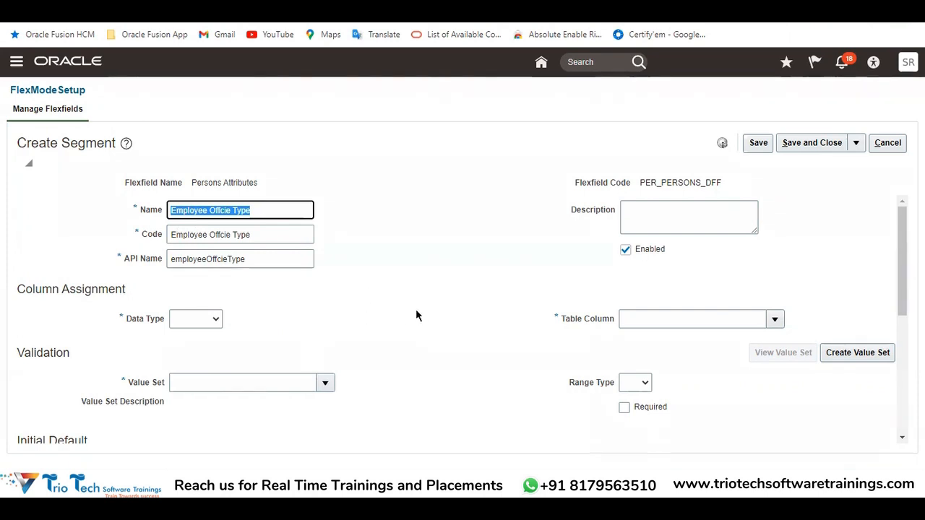
left_click(234, 269)
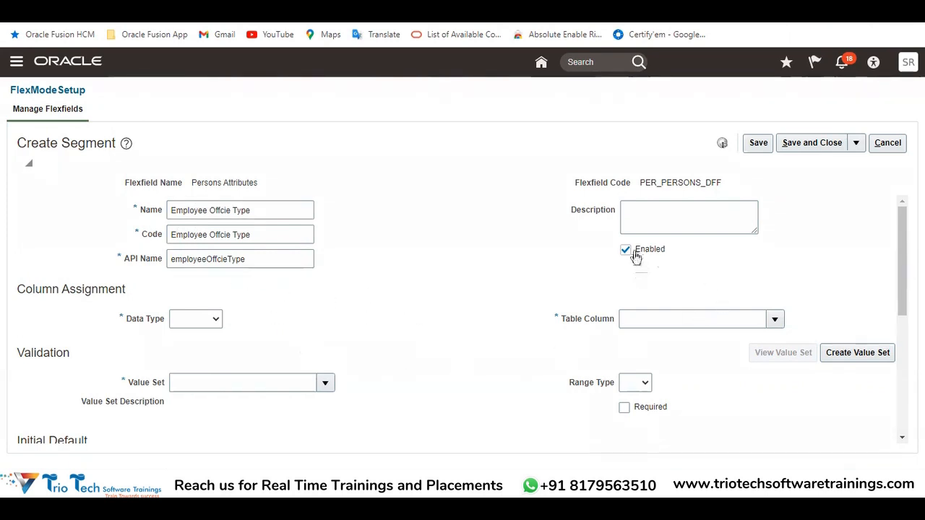
left_click(658, 221)
left_click(515, 293)
mouse_move(41, 289)
left_mouse_down()
mouse_move(90, 290)
mouse_move(46, 287)
left_mouse_up()
double_click(33, 287)
double_click(89, 290)
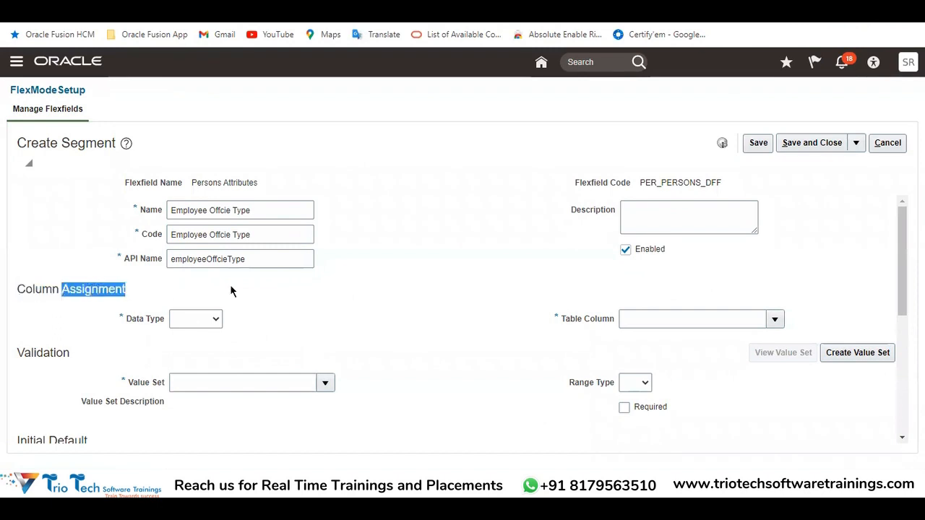
left_click(260, 210)
key("ctrl+a")
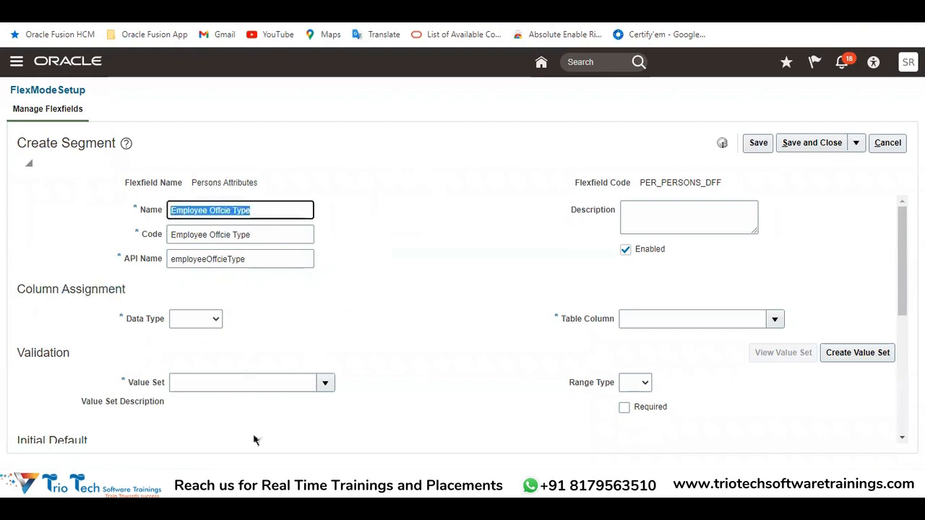
Check the Head Office, Branch Office and Site Office values for Employee Offcie Type in the Excel workbook, then return to Oracle Fusion
left_click(279, 484)
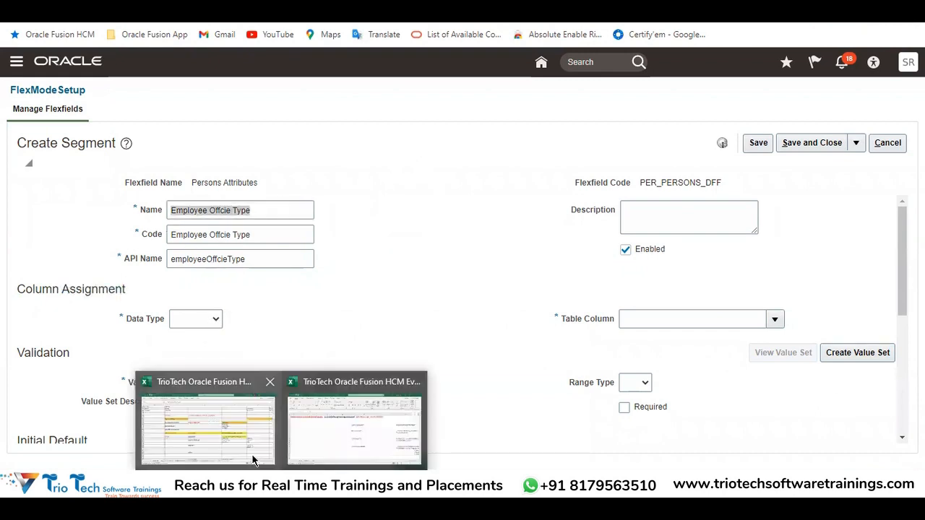
left_click(253, 460)
left_click(404, 182)
key("ctrl+c")
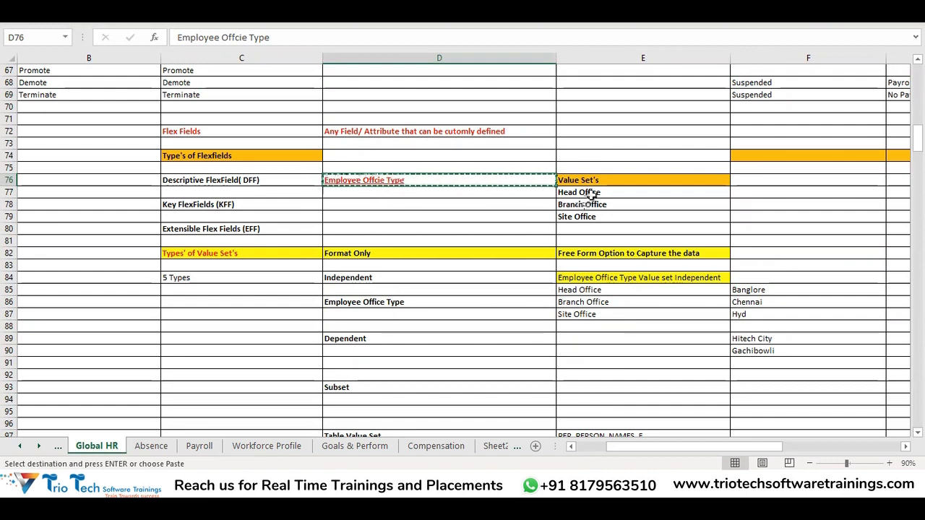
left_click_drag(592, 192, 593, 217)
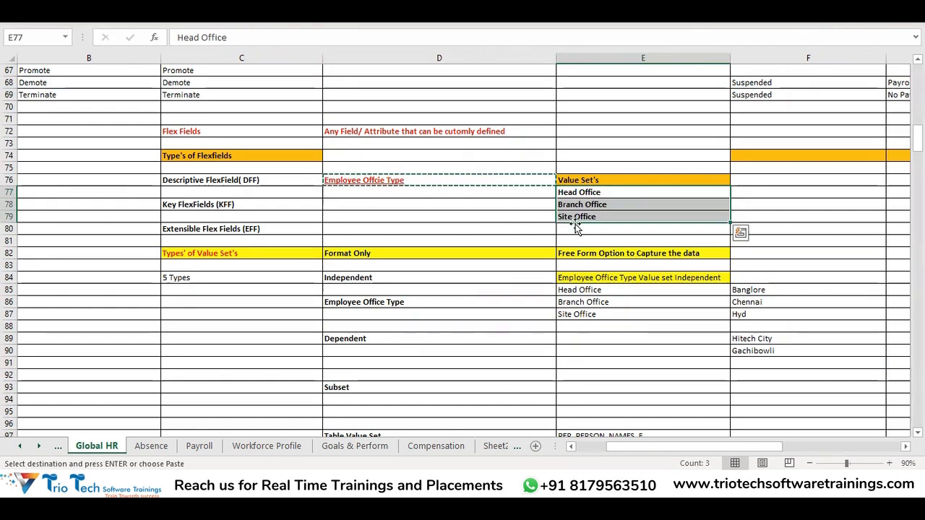
left_click(590, 194)
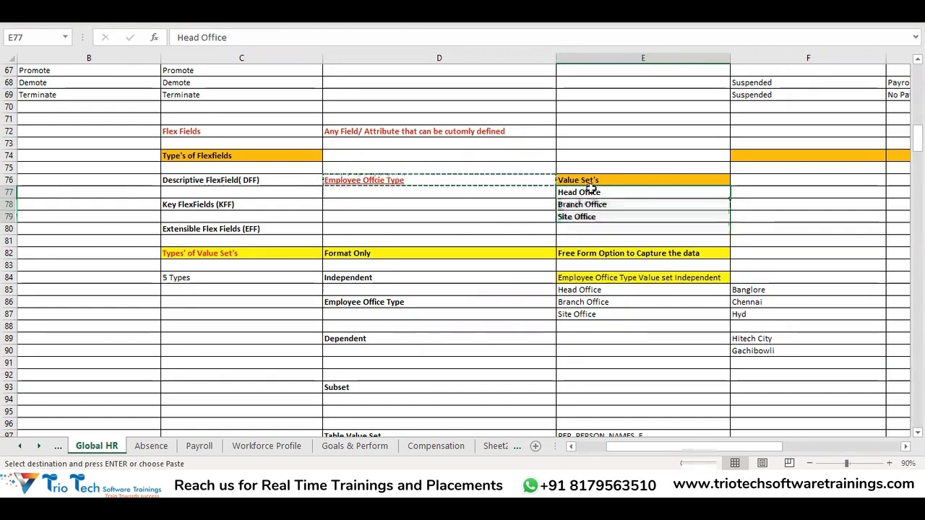
left_click(591, 206)
left_click(591, 215)
left_click(591, 194)
left_click(592, 206)
left_click(590, 216)
left_click(589, 192)
left_click(592, 206)
key("Down")
key("alt+Tab")
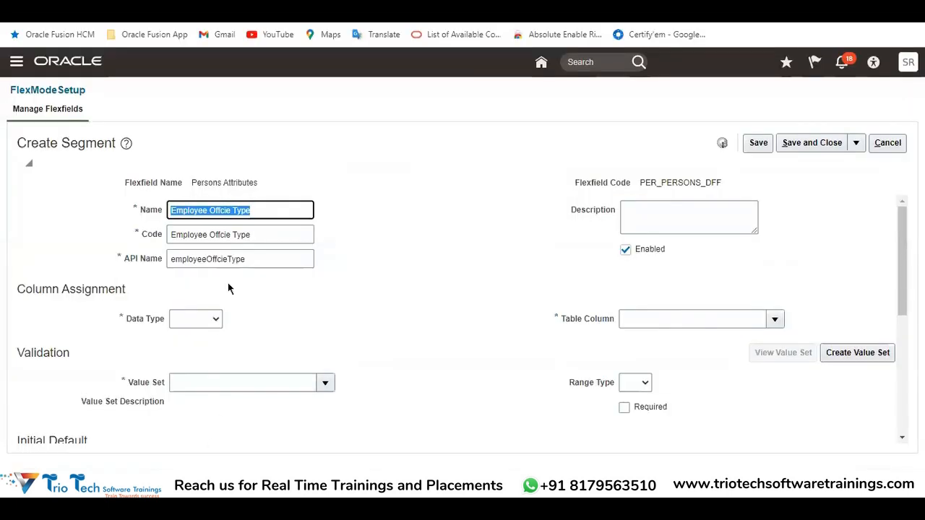
Examine the Data Type options available for the Employee Offcie Type segment
left_click(134, 319)
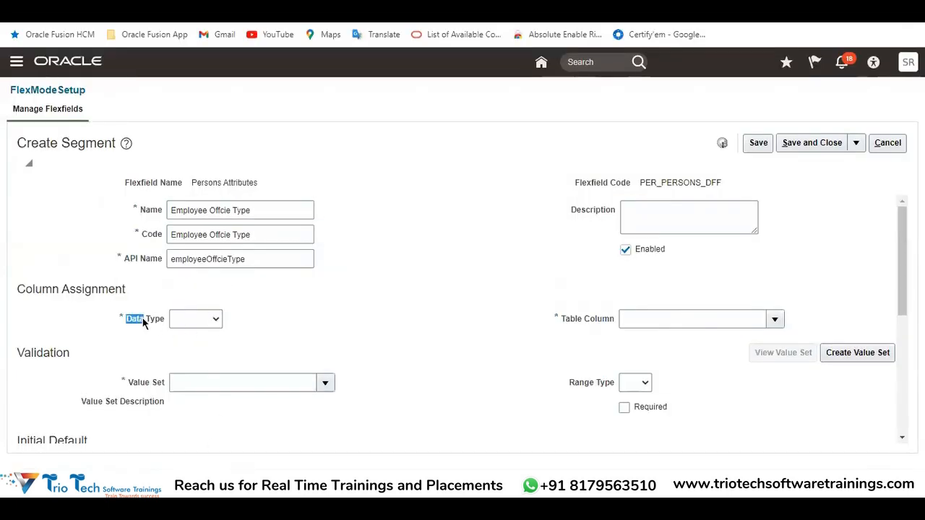
left_click_drag(253, 210, 183, 249)
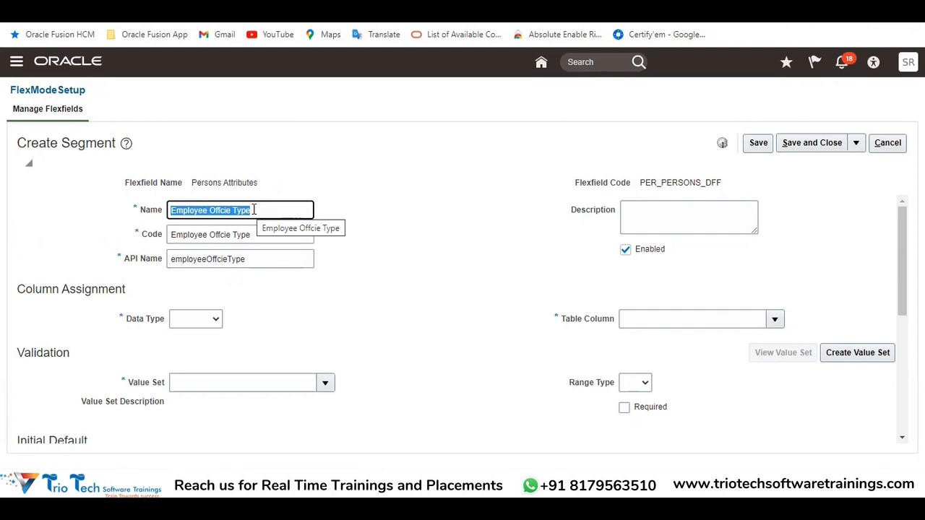
left_click(207, 322)
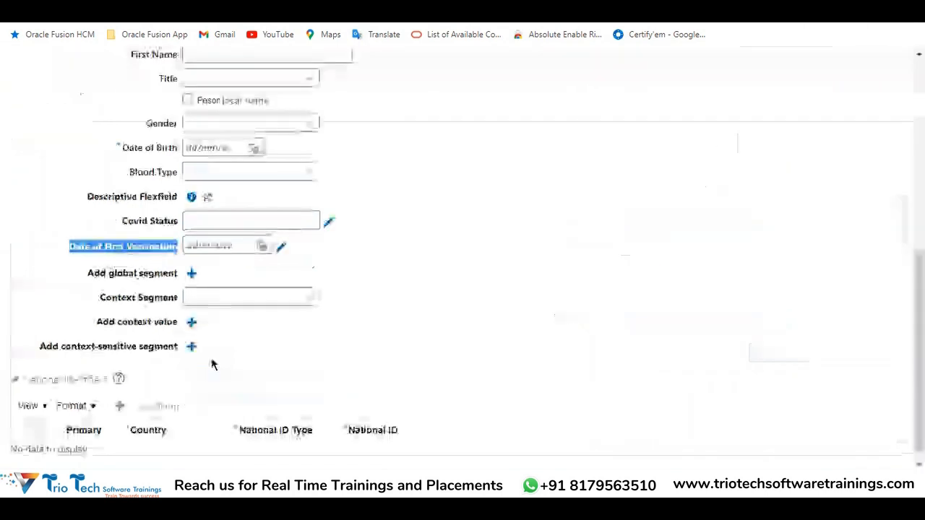
left_click(225, 296)
Inspect the Title list and the Date of Birth calendar on the hire form as examples of field data types
scroll(227, 289, "up", 1)
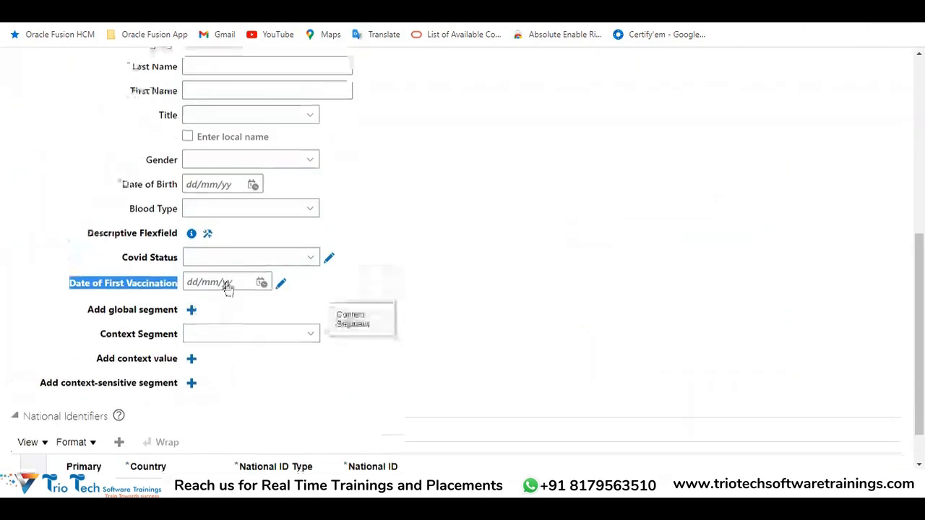
left_click(208, 148)
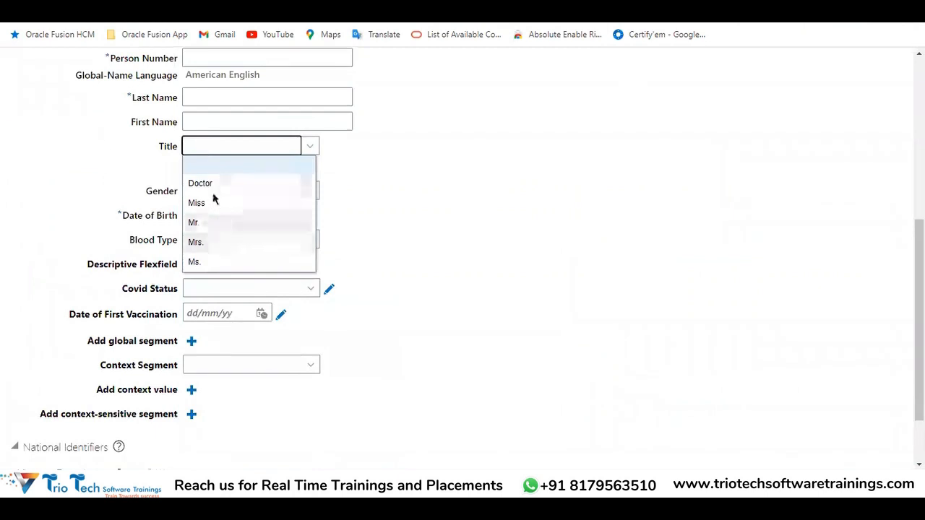
left_click(332, 177)
left_click(253, 215)
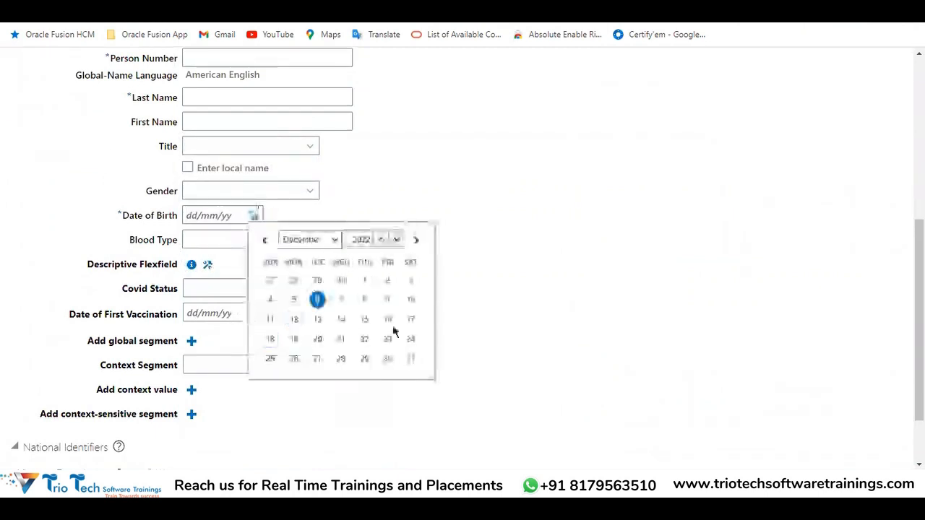
left_click(395, 332)
left_click(253, 216)
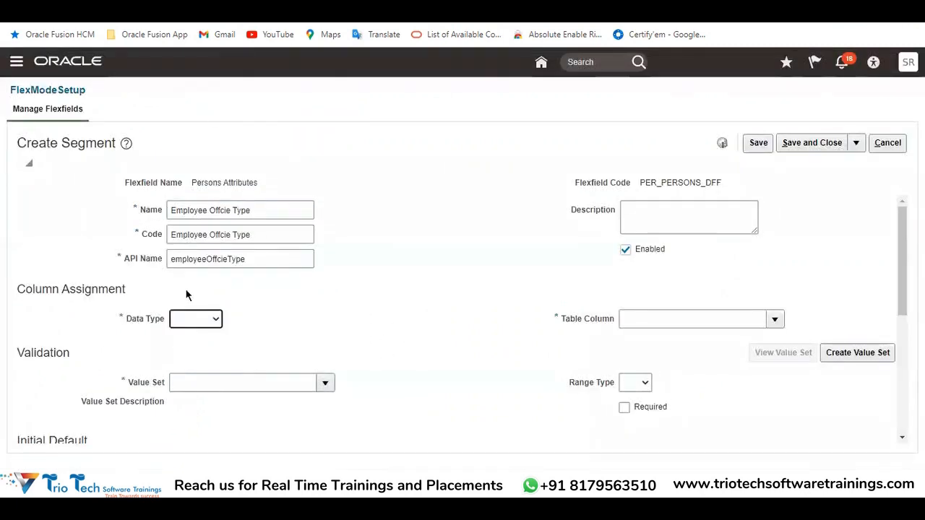
Return to the Create Segment page and compare the Data Type choices against the segment's Name
left_click(193, 319)
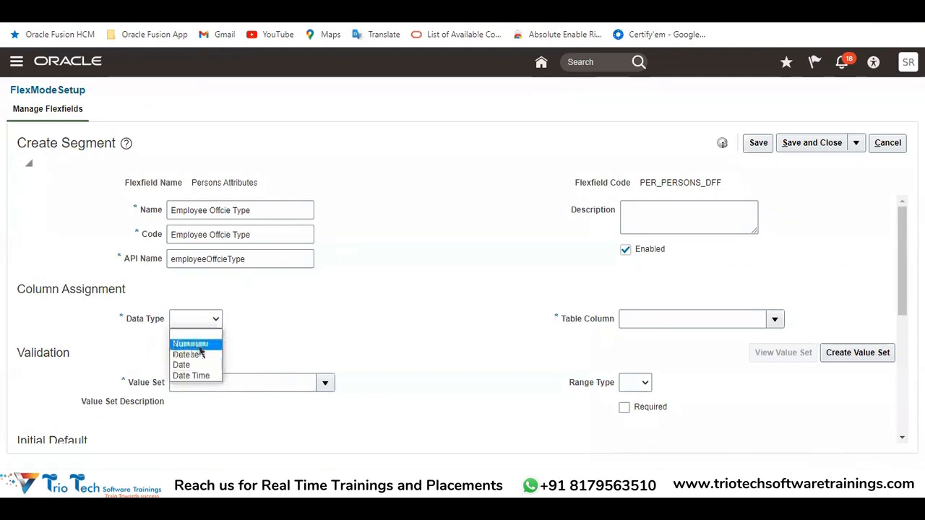
left_click_drag(129, 319, 169, 317)
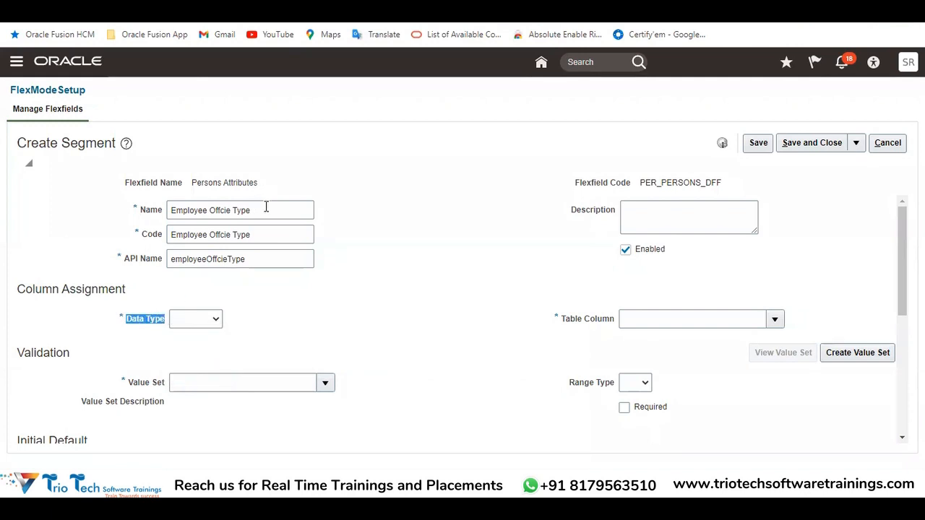
left_click_drag(264, 208, 161, 214)
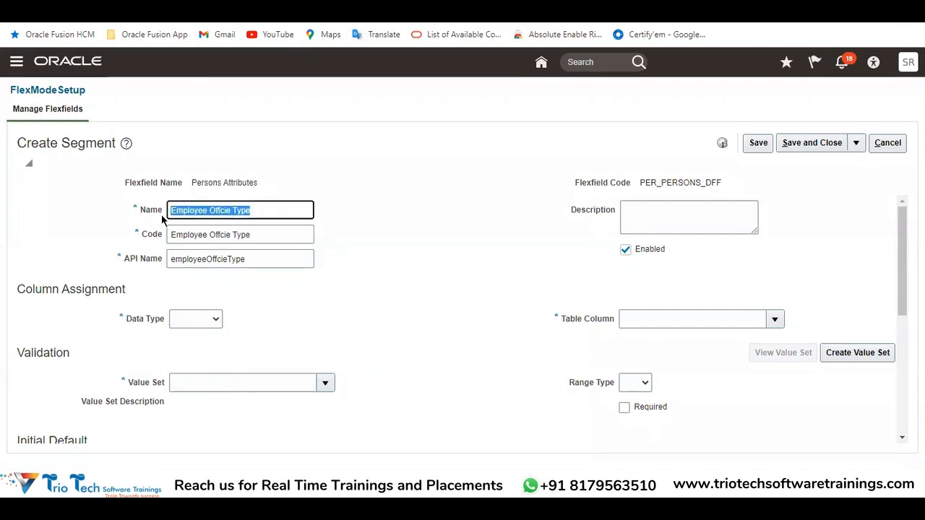
left_click(208, 326)
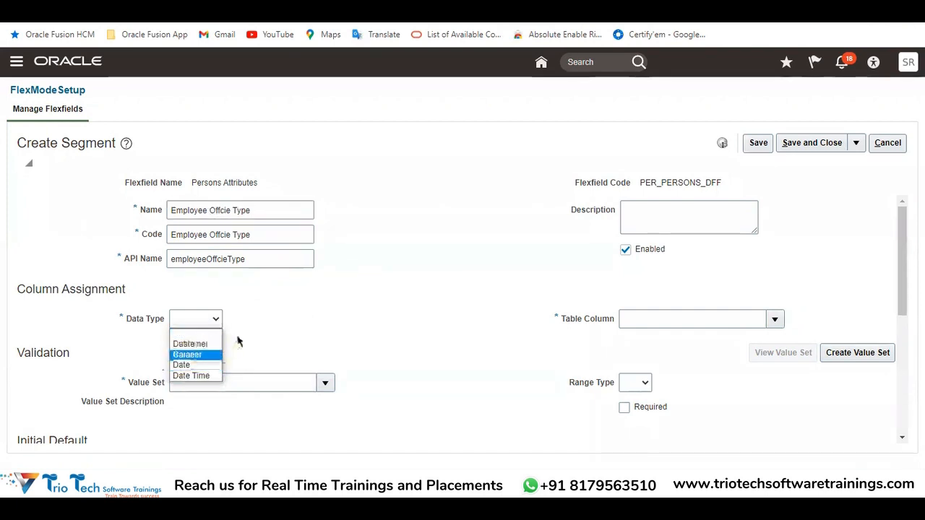
left_click(252, 210)
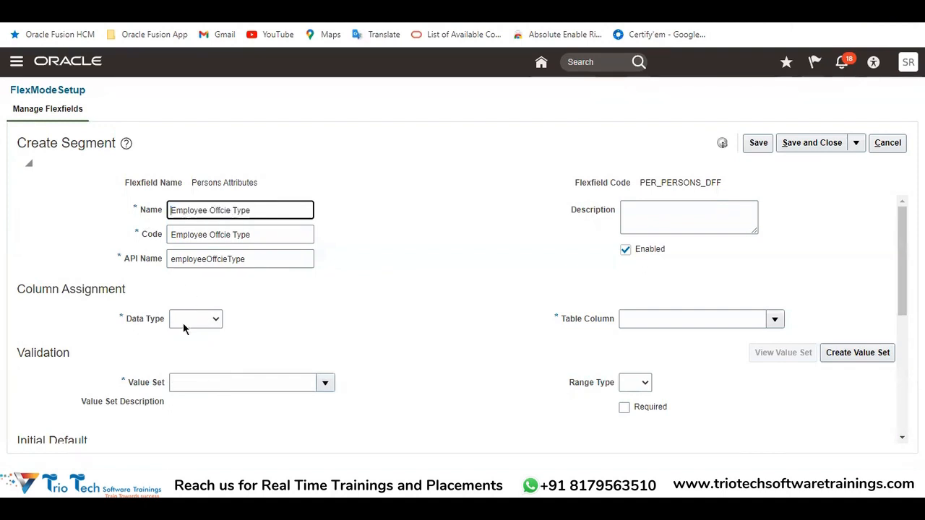
left_click_drag(281, 211, 164, 223)
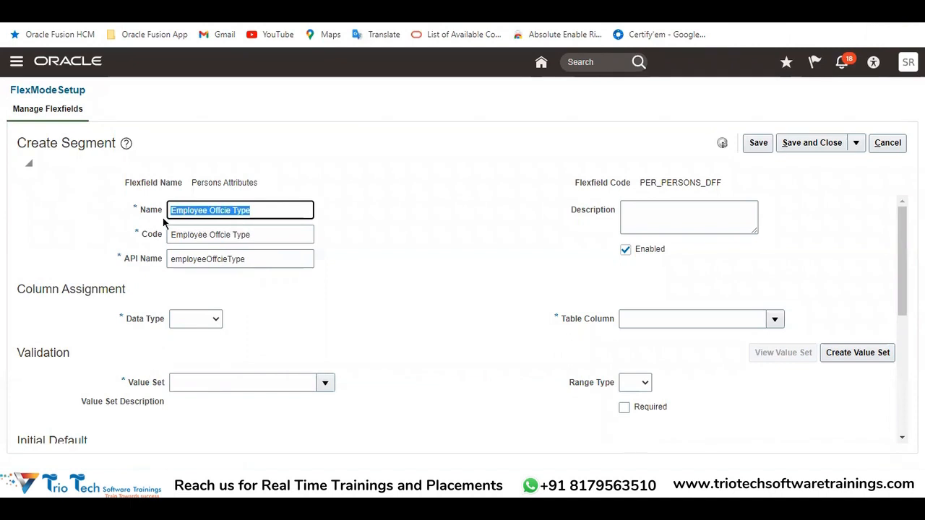
Check the Head Office, Branch Office and Site Office entries under Value Set's in the Excel workbook
left_click(284, 485)
left_click(278, 432)
left_click(600, 193)
left_click_drag(600, 194, 599, 217)
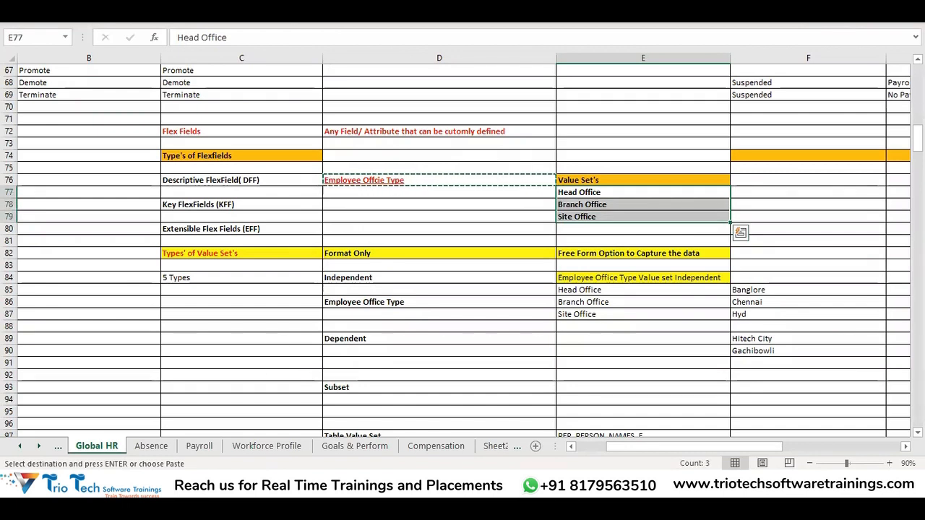
Switch back to Oracle Fusion and set the new segment's Data Type to Character
left_click(253, 485)
left_click(199, 323)
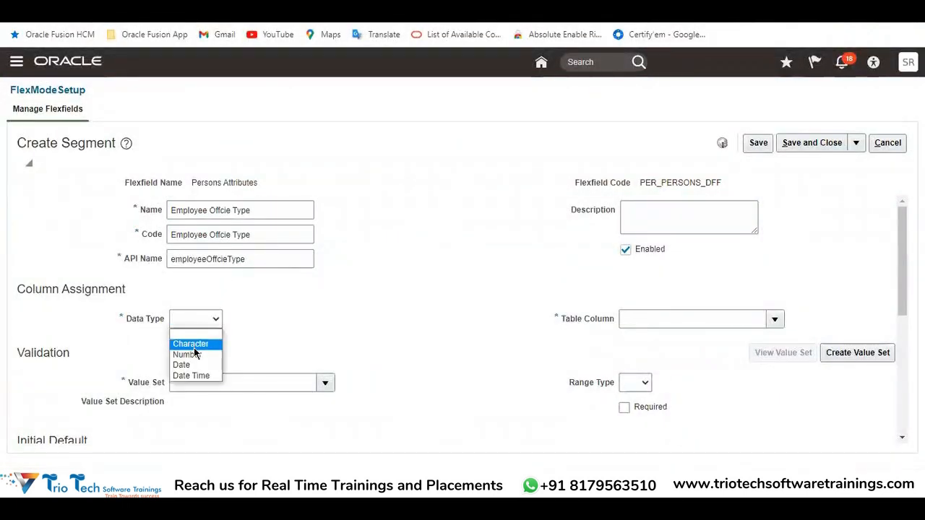
left_click(196, 343)
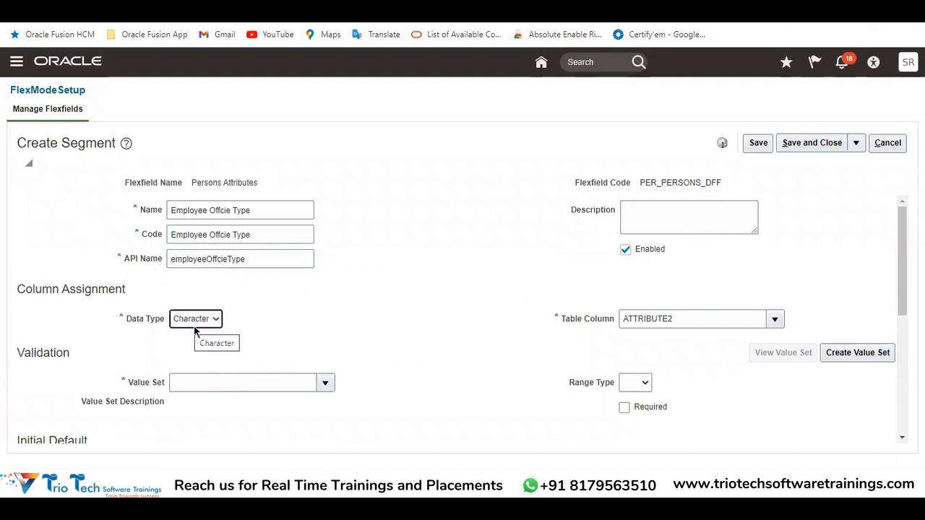
Examine the segment's Table Column assignment and the Validation and Initial Default sections below it
left_click_drag(562, 318, 625, 323)
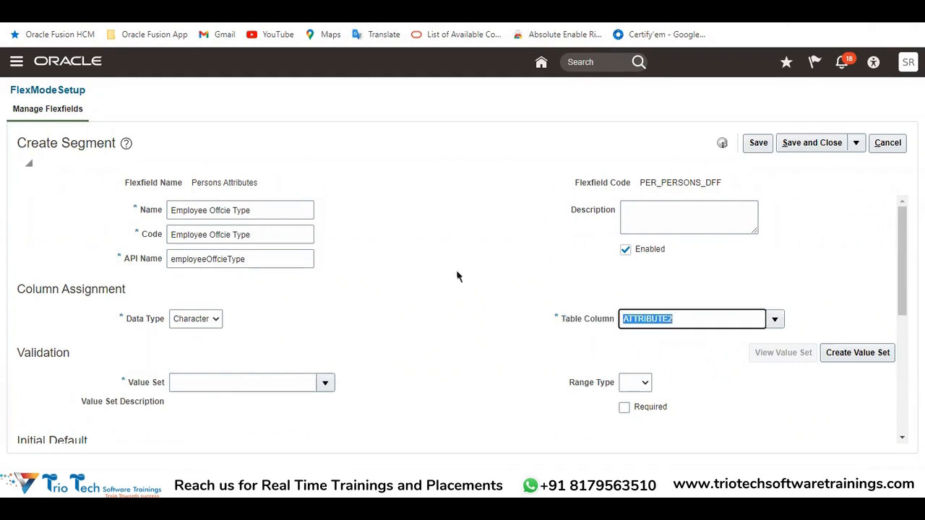
scroll(602, 229, "down", 2)
scroll(692, 272, "up", 1)
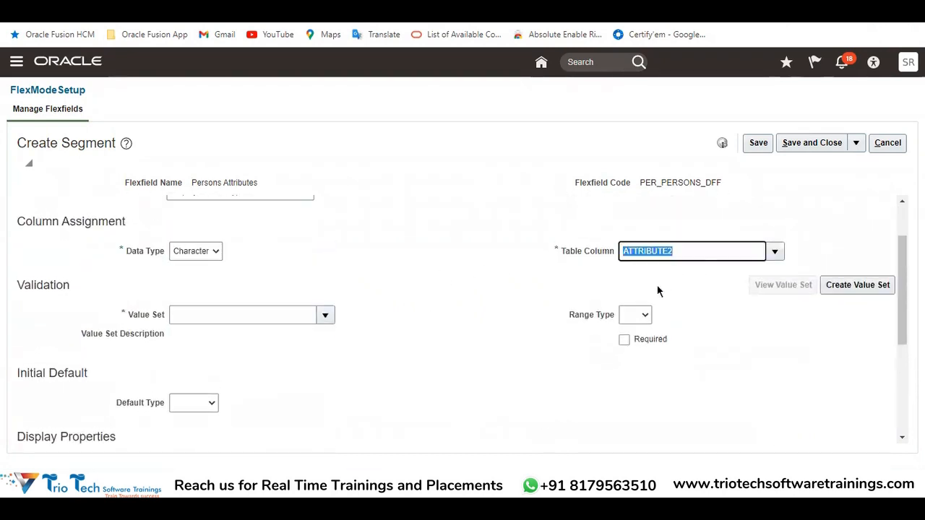
scroll(663, 284, "up", 1)
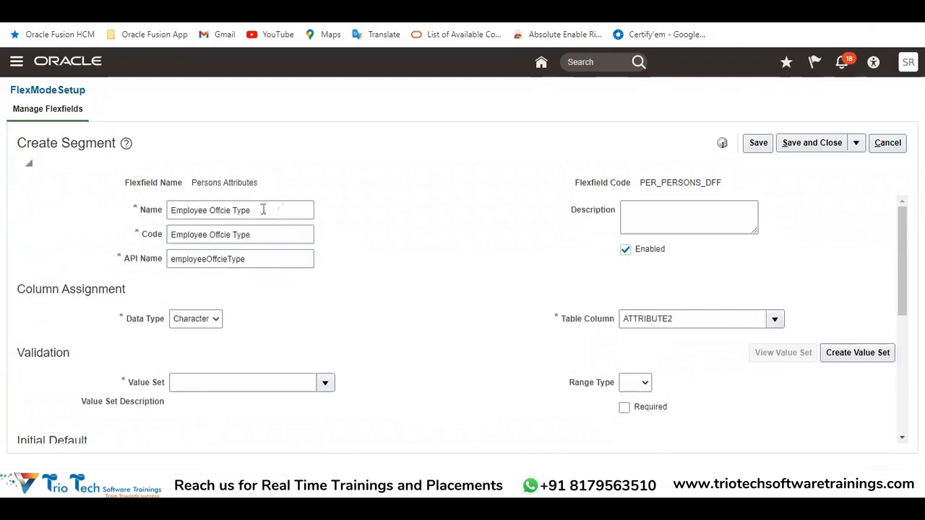
Review how the segment's Name relates to its Flexfield Code and assigned Table Column
left_click_drag(262, 209, 154, 241)
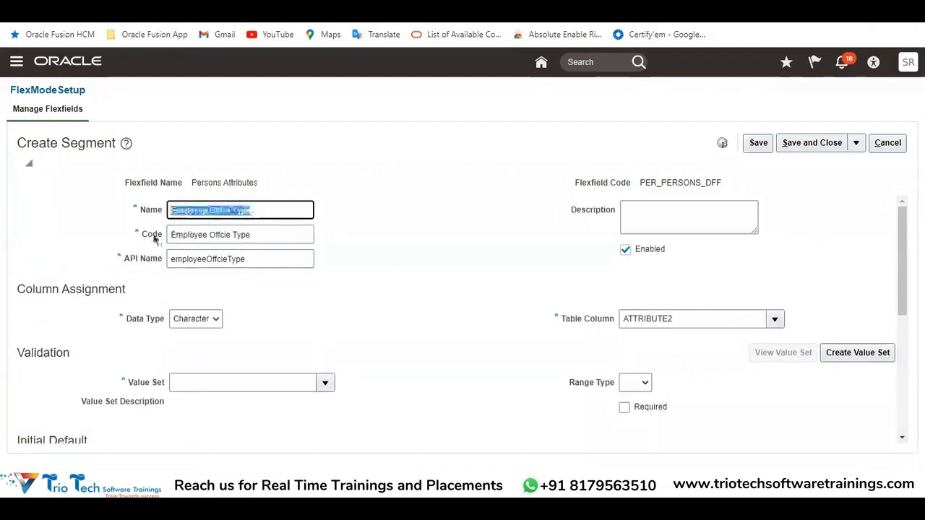
left_click(672, 184)
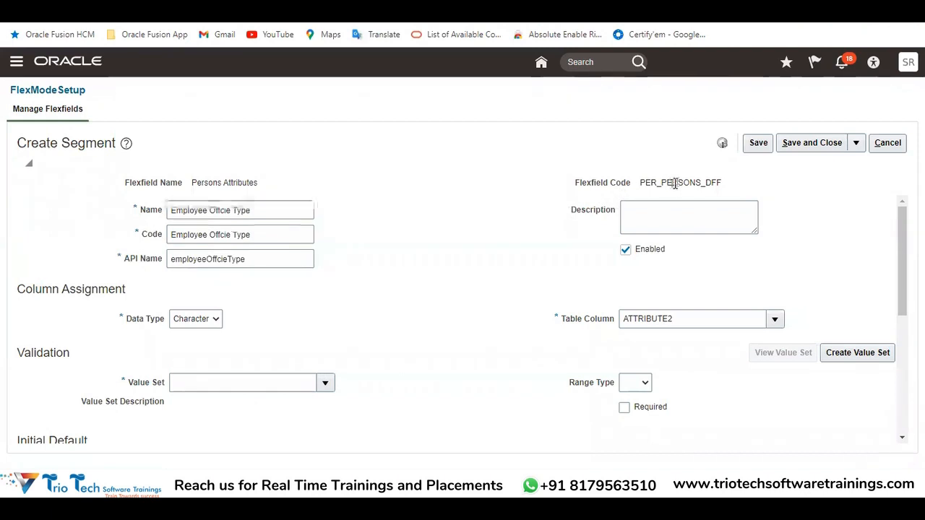
double_click(675, 184)
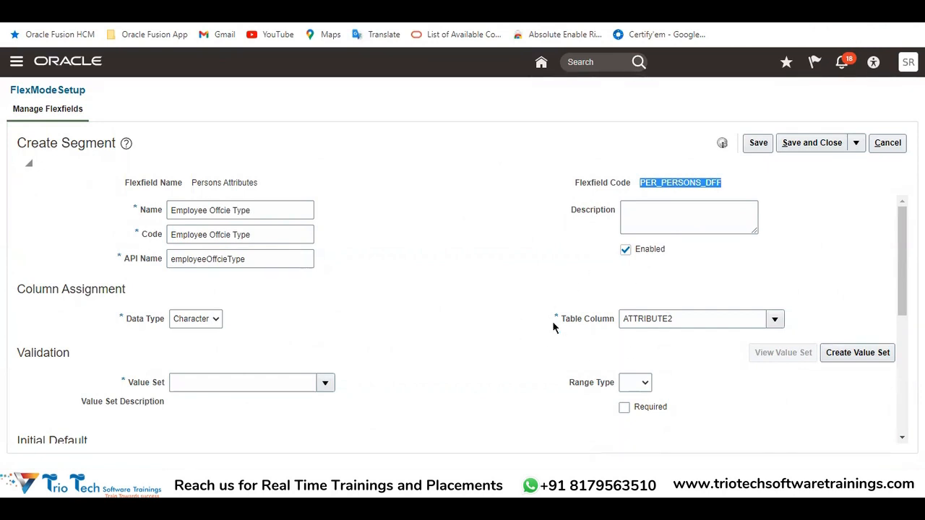
double_click(686, 315)
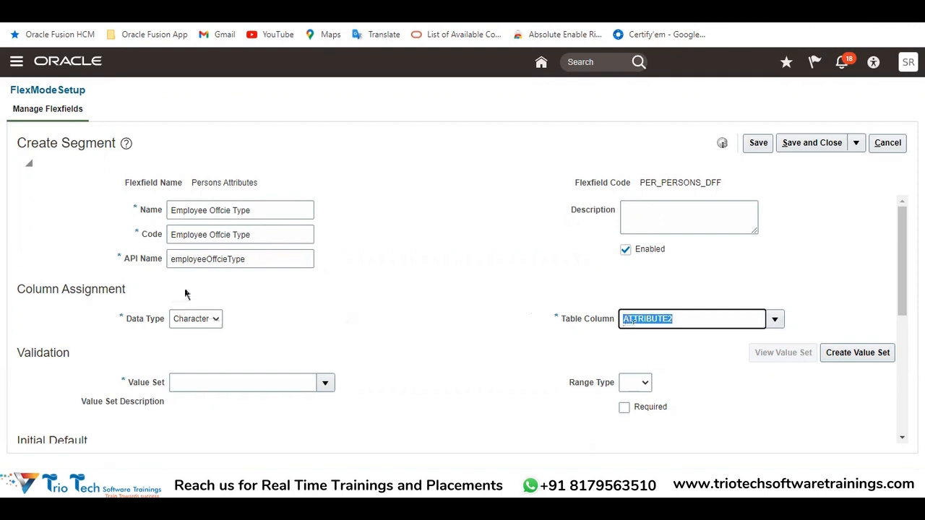
left_click_drag(258, 208, 169, 210)
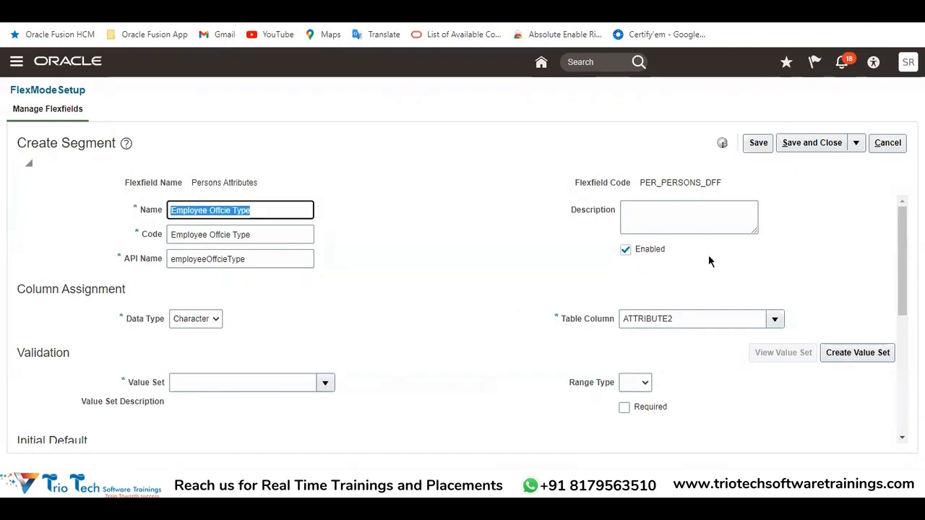
double_click(690, 183)
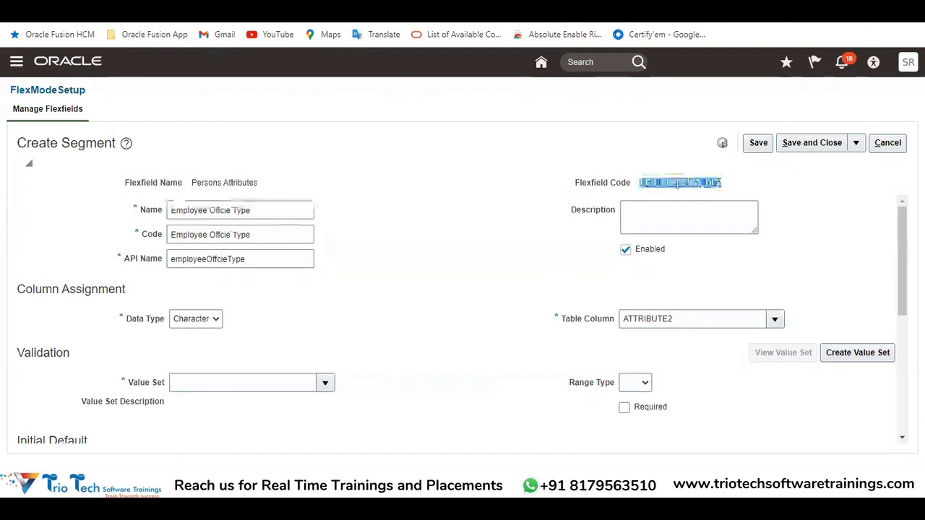
left_click(258, 211)
left_click_drag(258, 211, 128, 248)
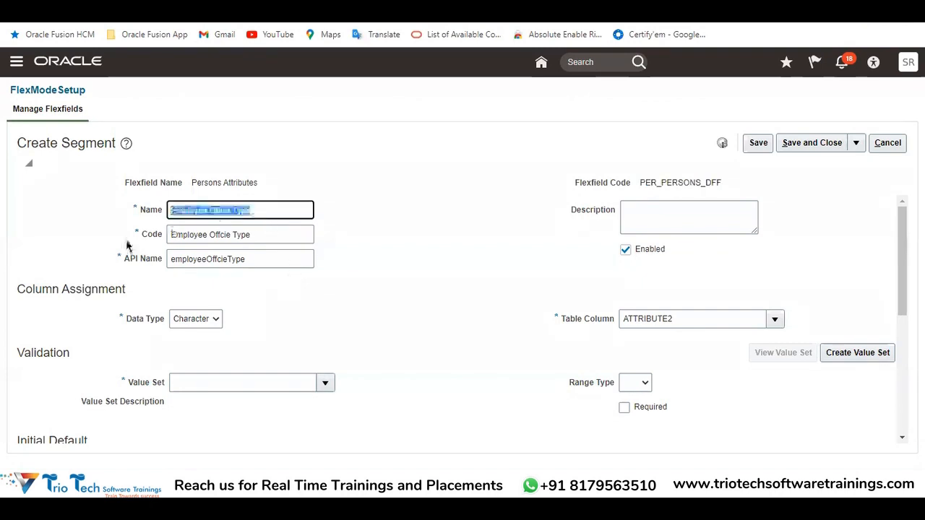
left_click_drag(680, 317, 607, 313)
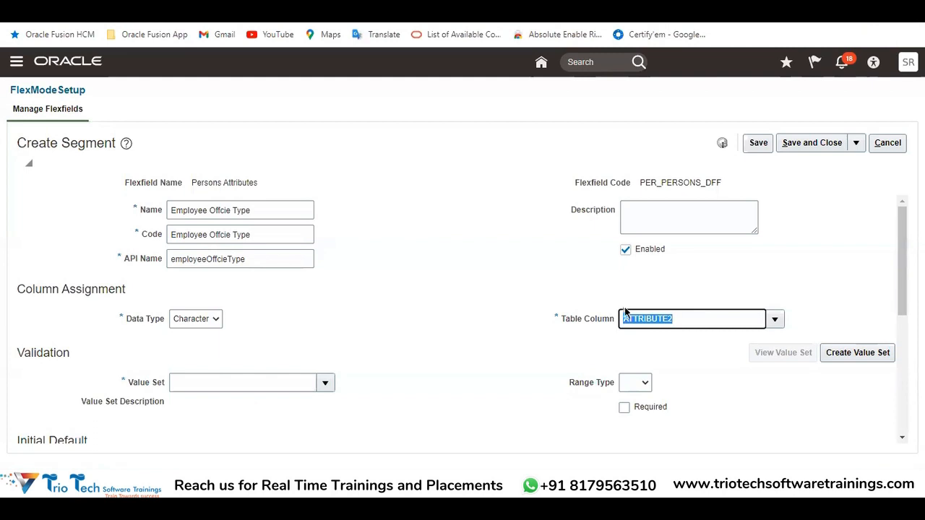
left_click(674, 345)
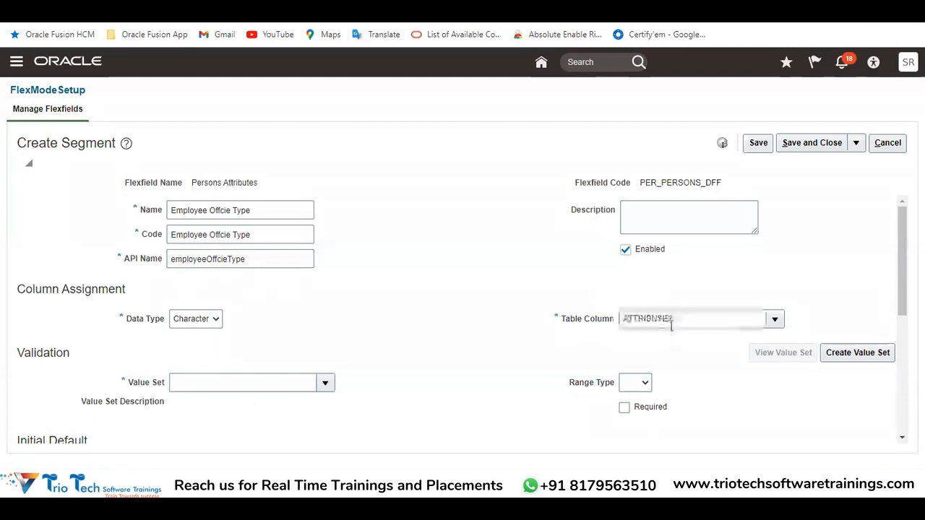
left_click_drag(667, 320, 673, 320)
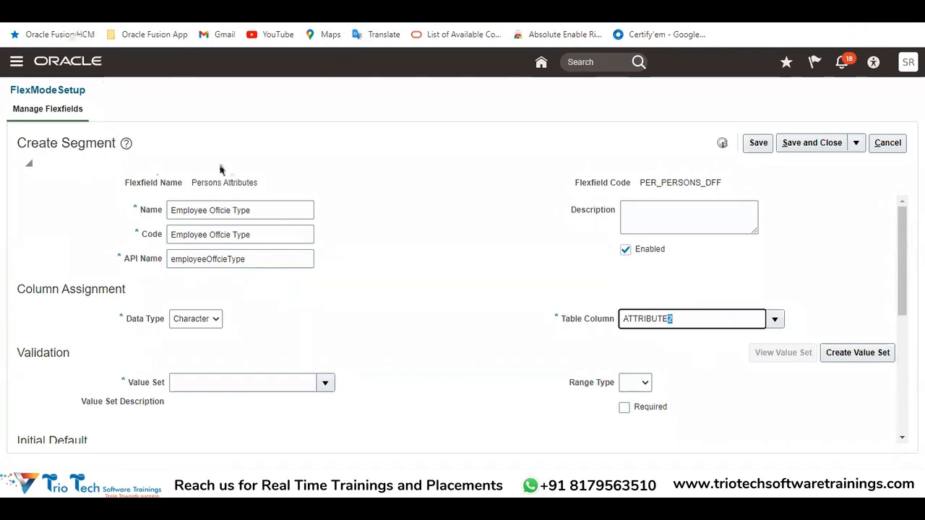
Switch to the hire form and view the choices offered by the existing Covid Status segment
left_click(361, 18)
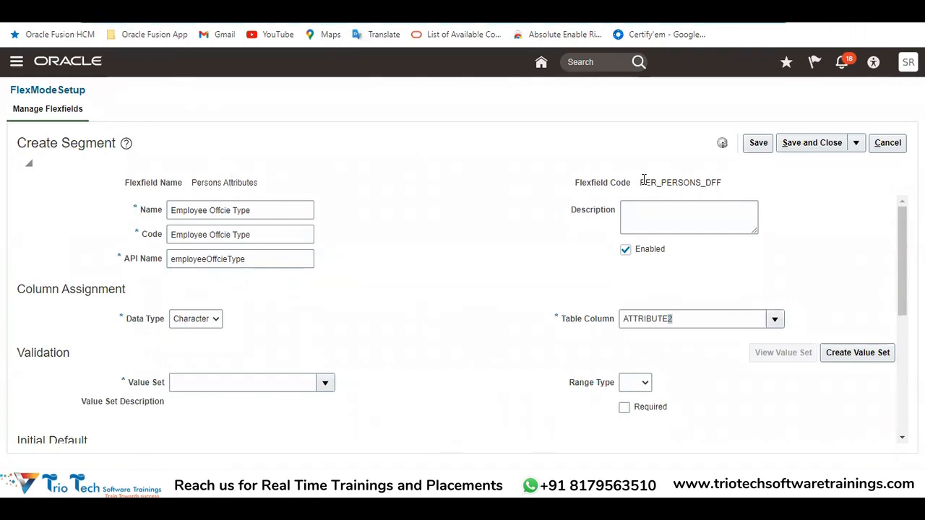
left_click_drag(192, 183, 172, 218)
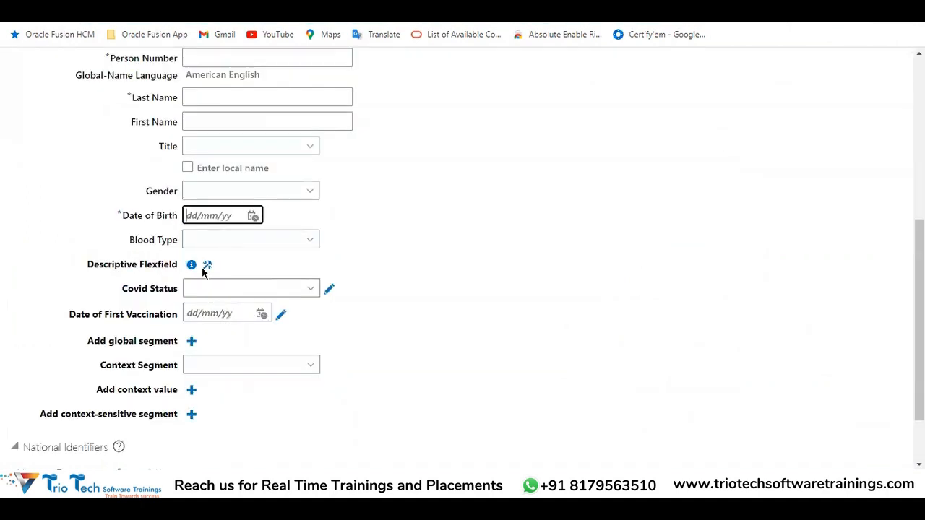
left_click_drag(127, 295, 182, 297)
left_click(206, 296)
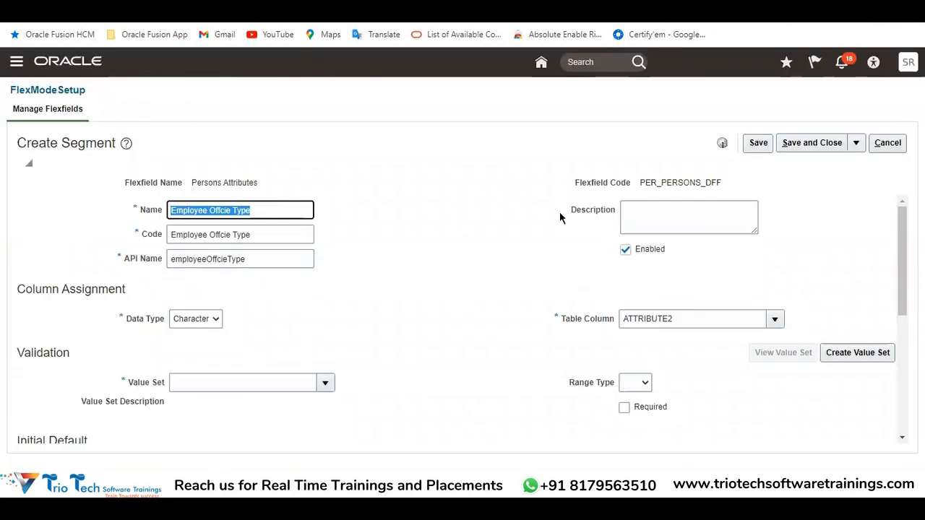
Return to the Create Segment page and recheck the Table Column, Flexfield Code and segment Name
left_click_drag(673, 319, 629, 318)
double_click(680, 183)
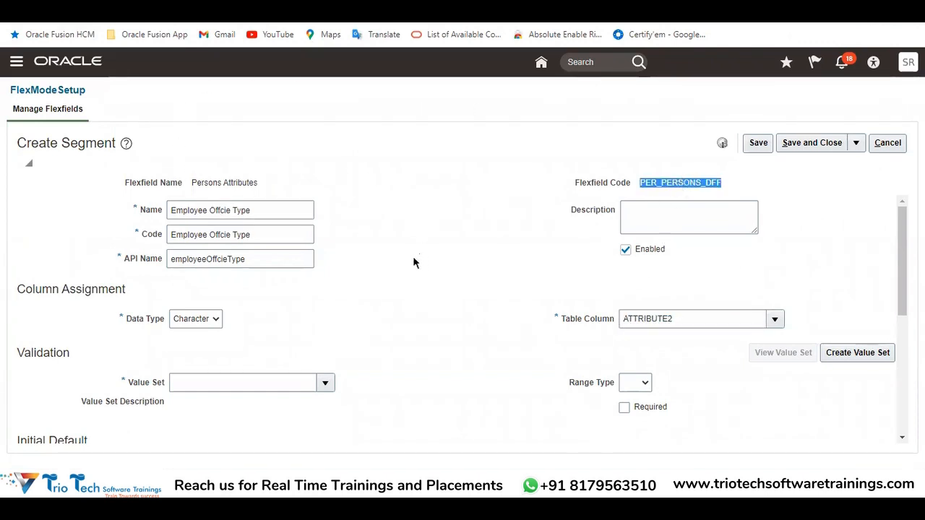
left_click_drag(269, 212, 155, 227)
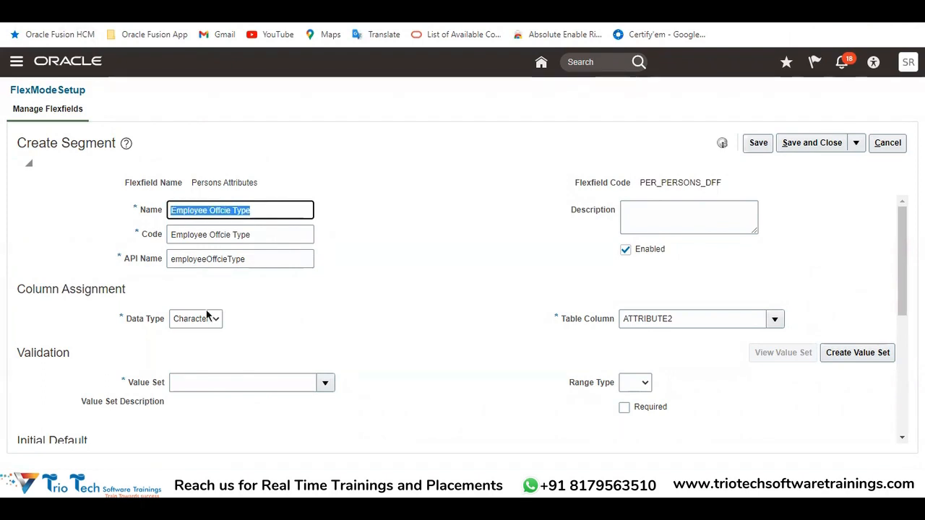
left_click_drag(686, 321, 615, 315)
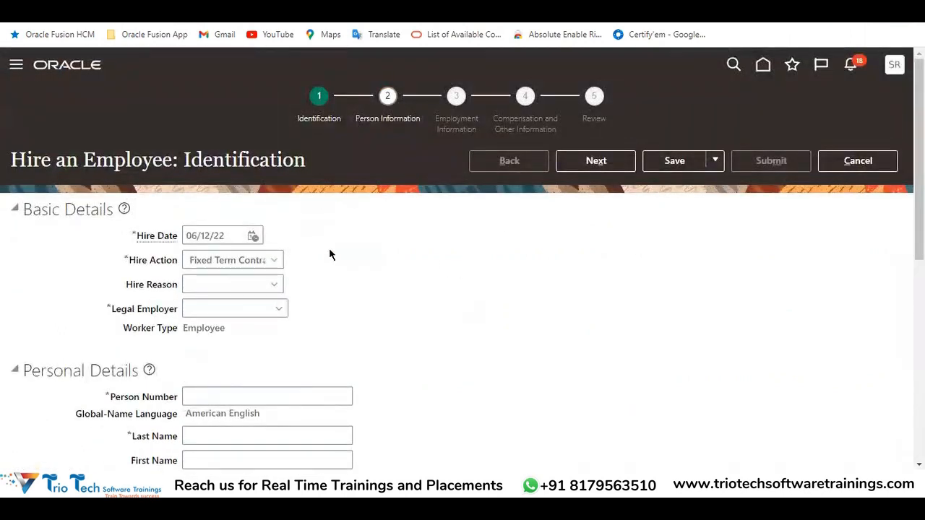
Review the Covid Status and Date of First Vaccination segments under Descriptive Flexfield on the hire form
scroll(330, 254, "down", 6)
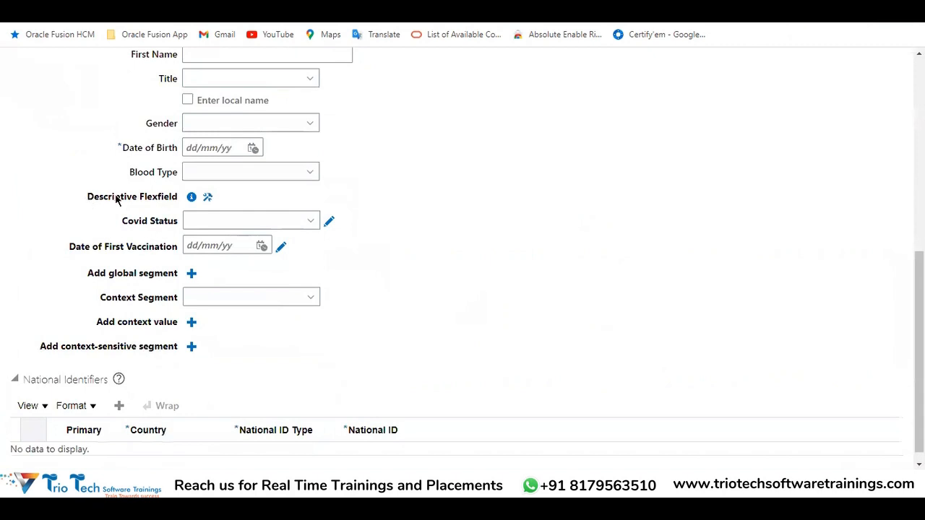
triple_click(115, 199)
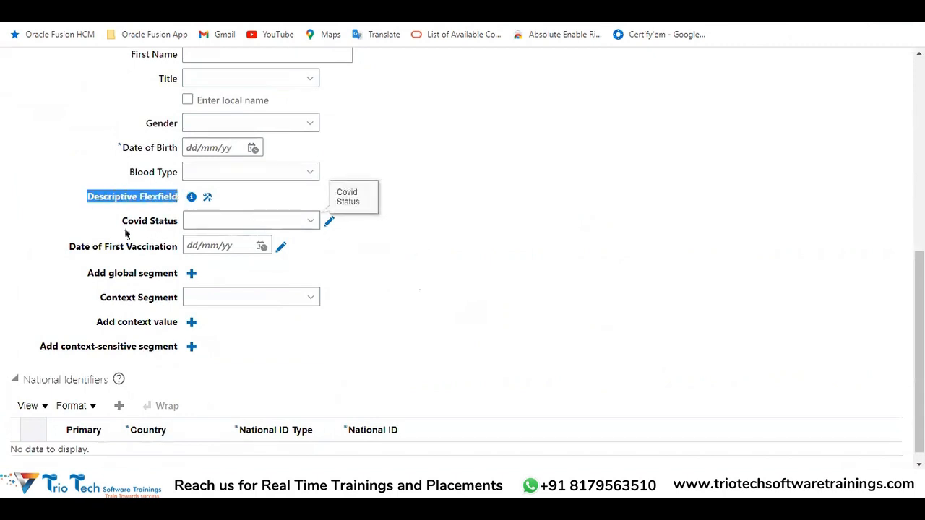
left_click_drag(123, 220, 462, 249)
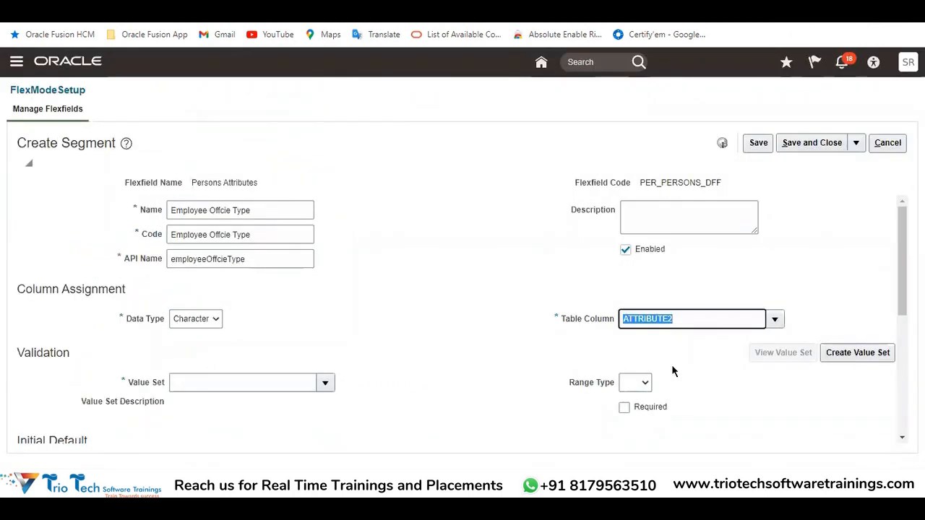
On the Create Segment page, keep Data Type as Character and search all table columns available for that type
double_click(89, 143)
left_click(193, 320)
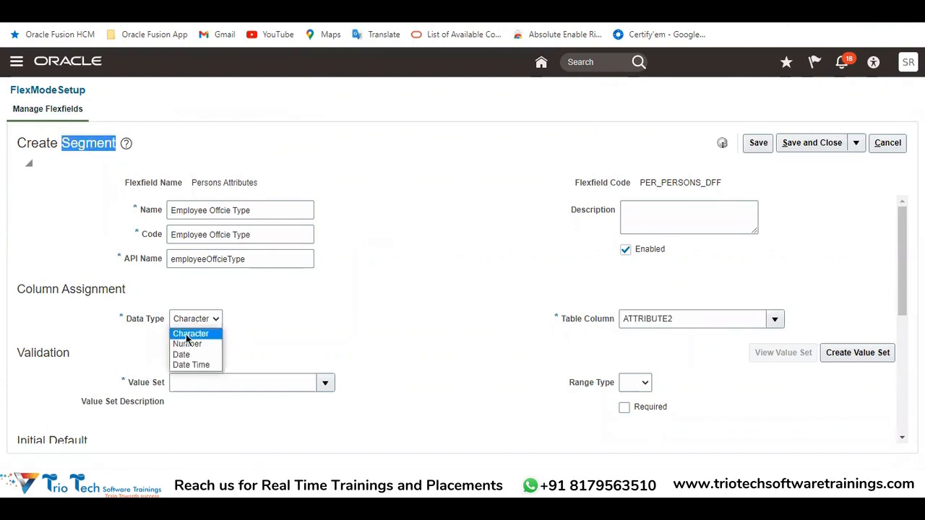
left_click(190, 334)
left_click(775, 320)
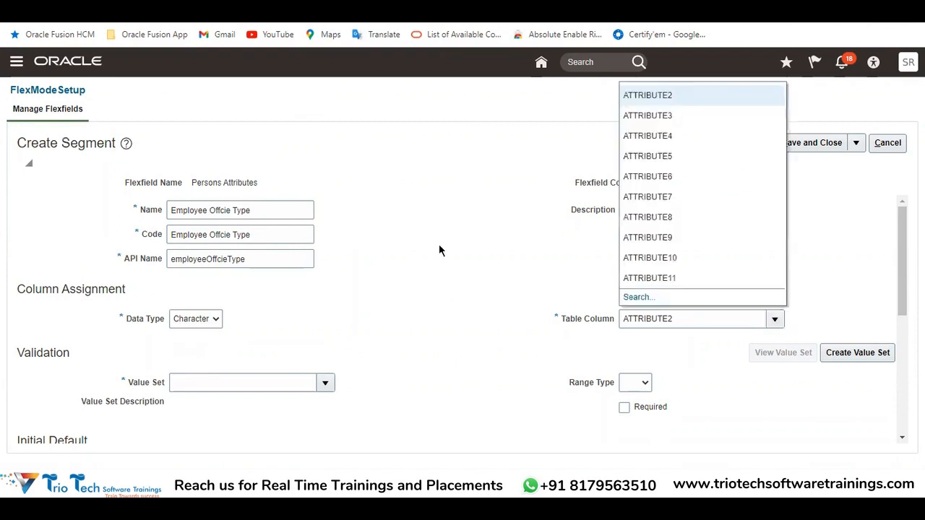
left_click(639, 298)
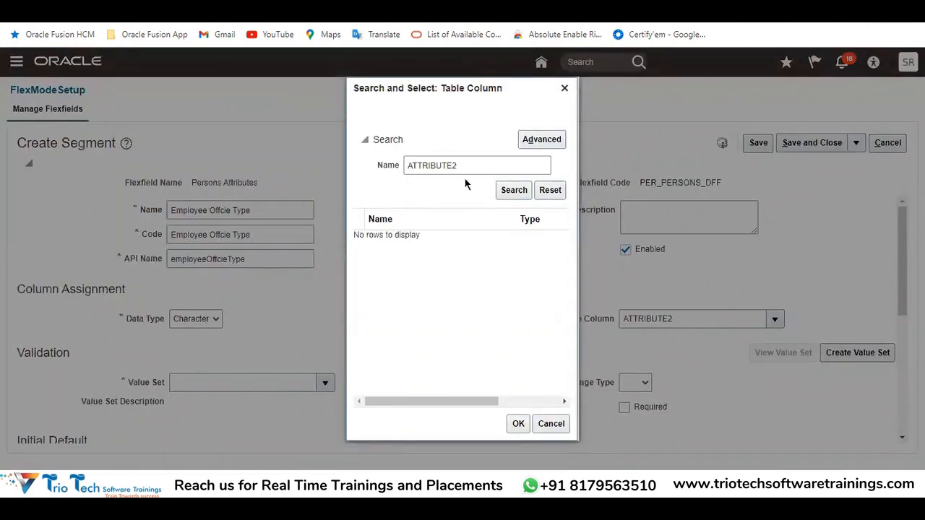
left_click_drag(469, 162, 383, 172)
key("BackSpace")
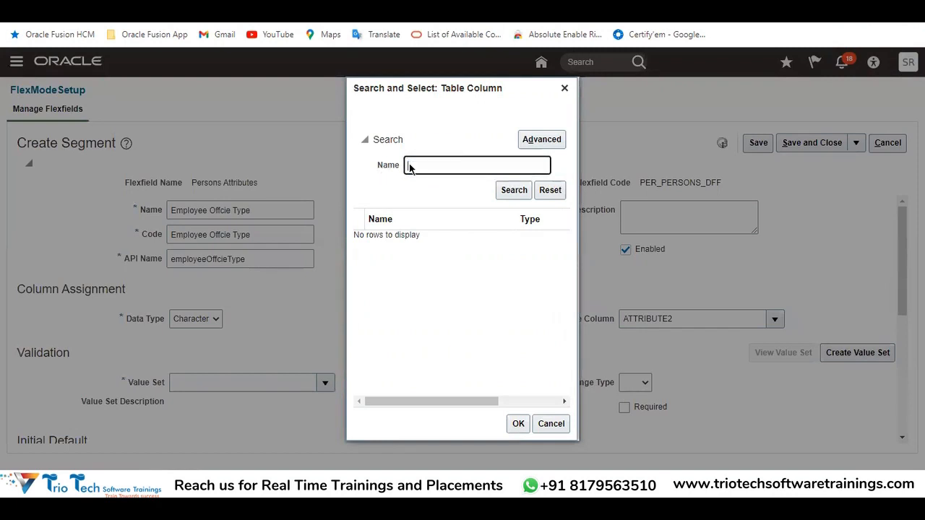
left_click(511, 190)
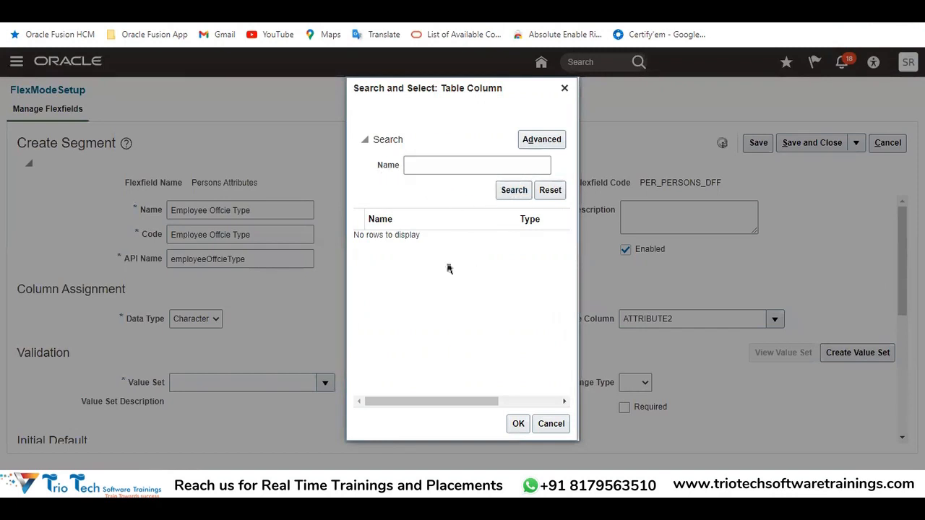
left_click_drag(561, 261, 570, 389)
scroll(549, 367, "down", 1)
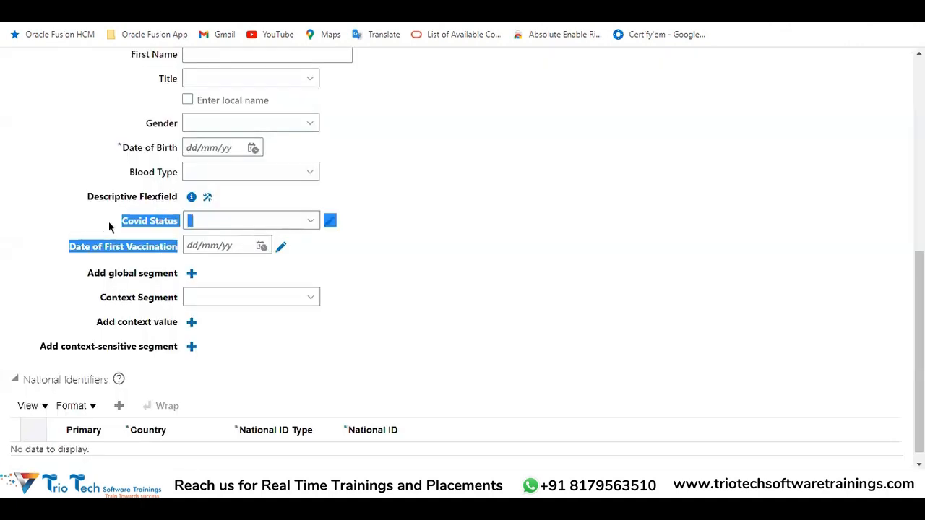
Switch to the hire form and compare the existing Covid Status and Date of First Vaccination segments
left_click(172, 219)
left_click_drag(117, 219, 184, 191)
left_click_drag(68, 248, 149, 227)
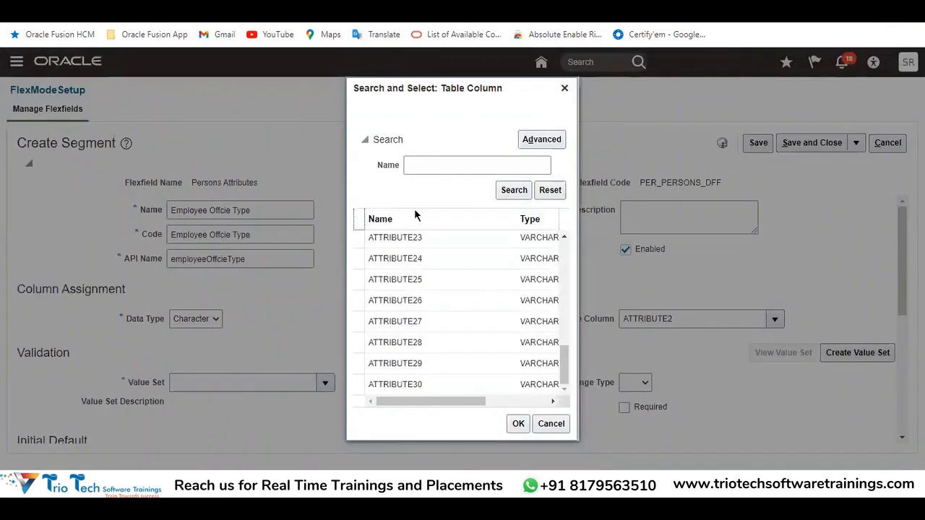
Leave the column search, set the segment's Data Type to Number and browse all table columns of that type without selecting one
left_click(545, 430)
left_click(213, 323)
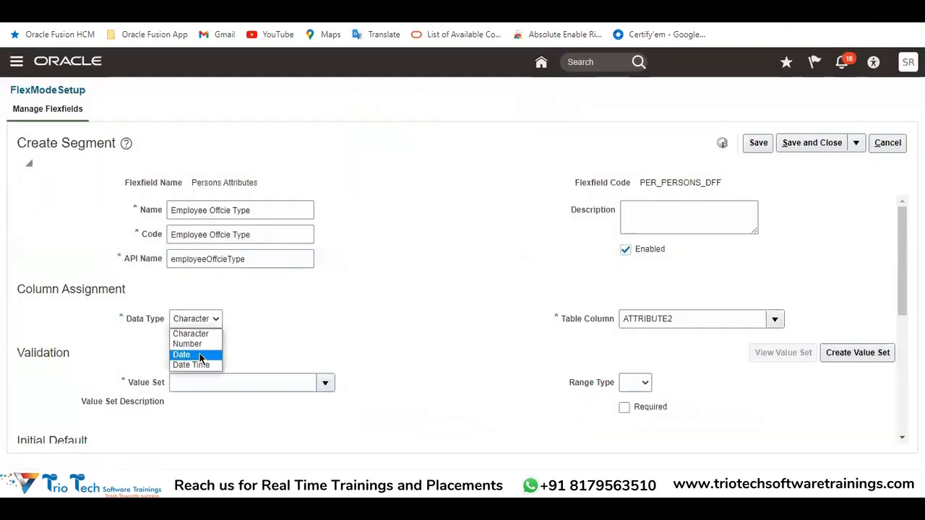
left_click(192, 344)
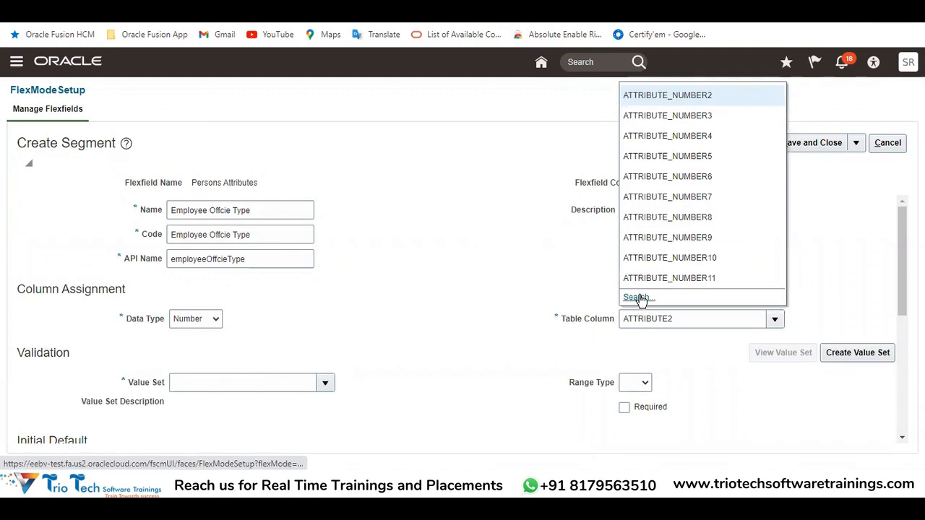
left_click(637, 298)
left_click(513, 190)
left_click_drag(563, 250, 561, 376)
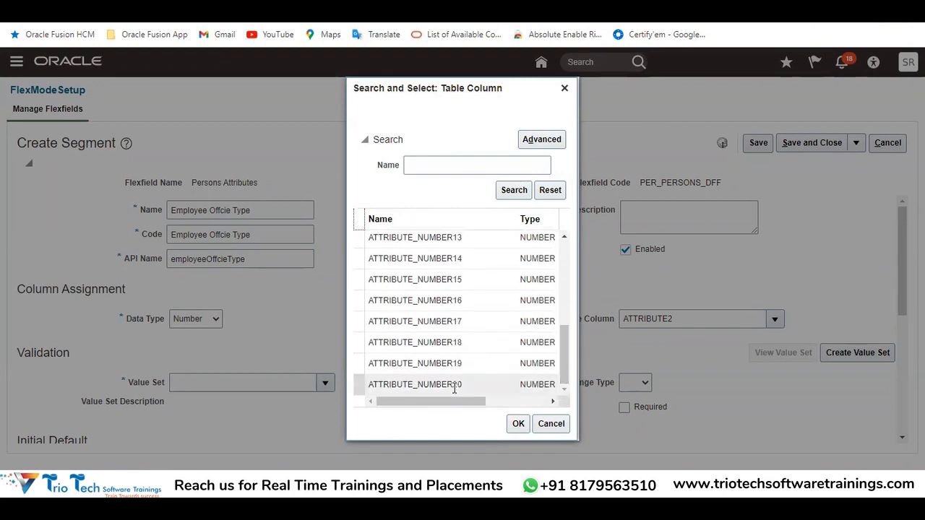
left_click(552, 428)
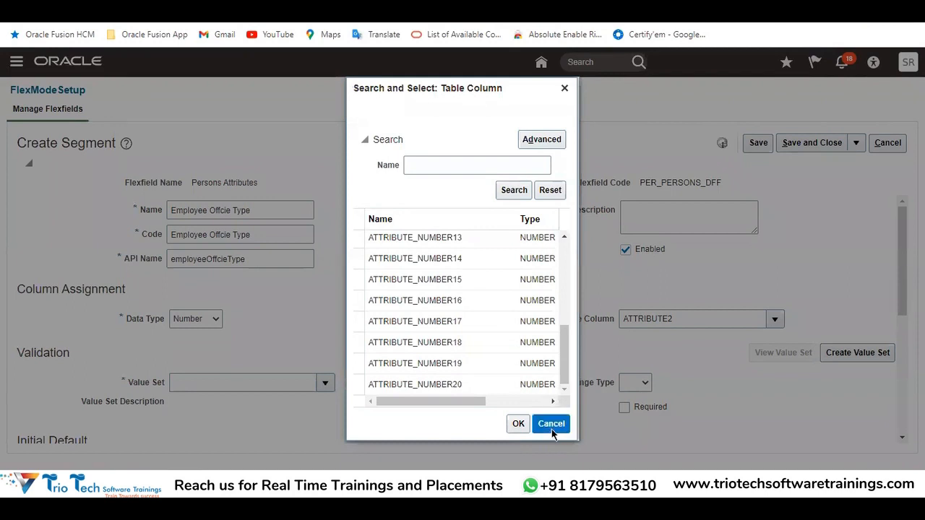
Set the segment's Data Type to Date and browse all date table columns without selecting one
left_click(219, 320)
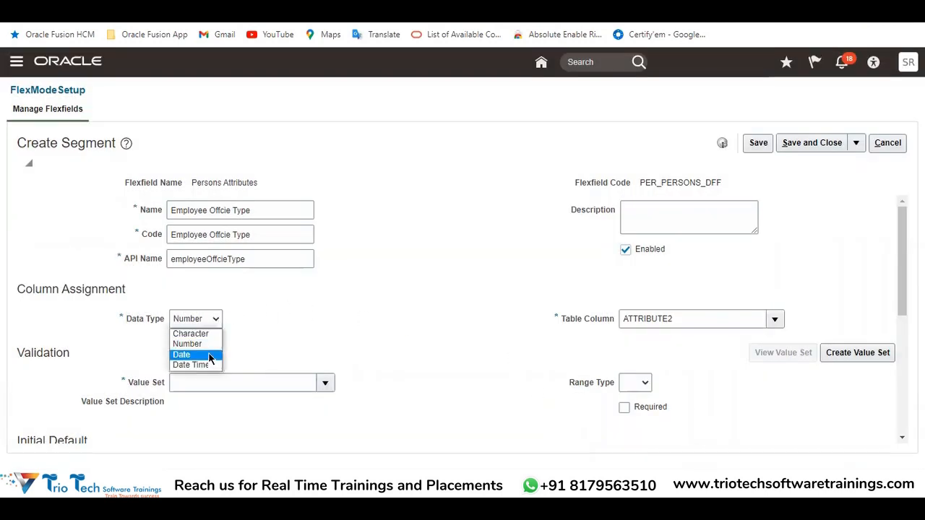
left_click(184, 354)
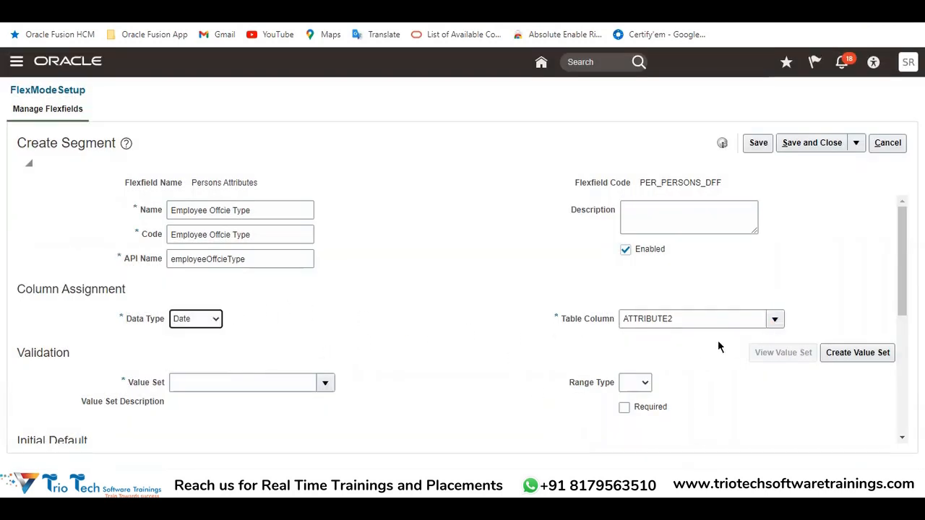
left_click(702, 318)
left_click(775, 321)
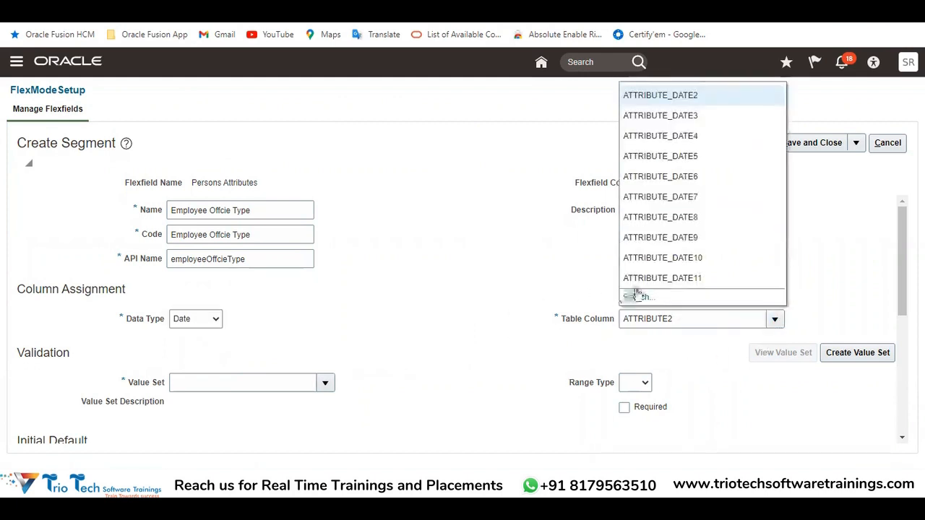
left_click(636, 296)
left_click(513, 192)
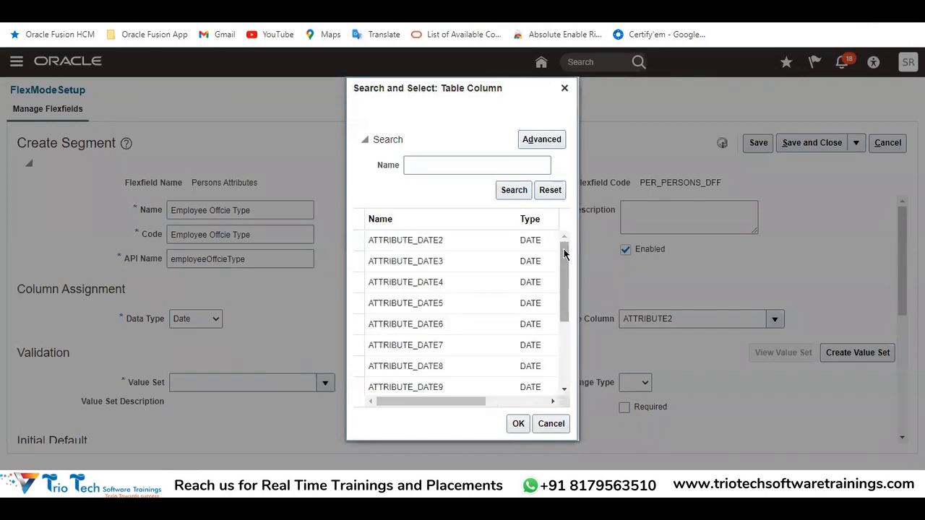
left_click_drag(566, 254, 569, 366)
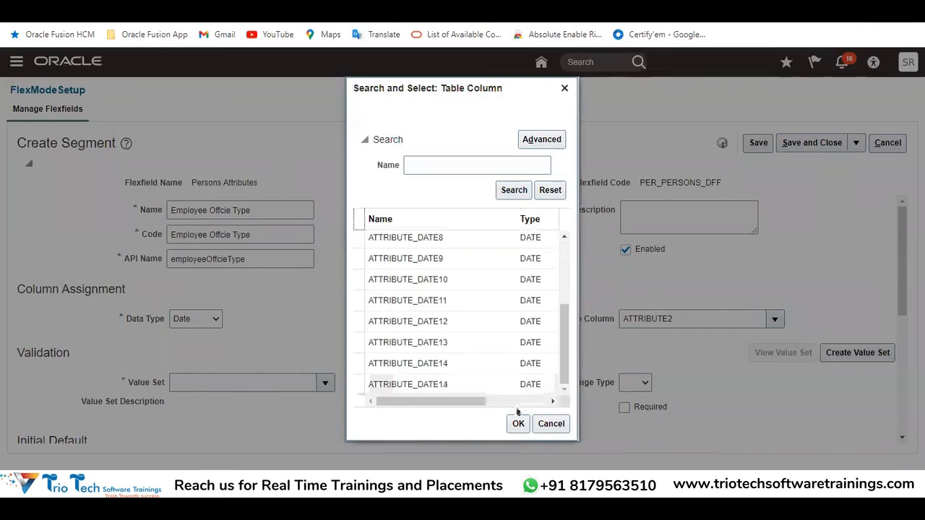
left_click(552, 425)
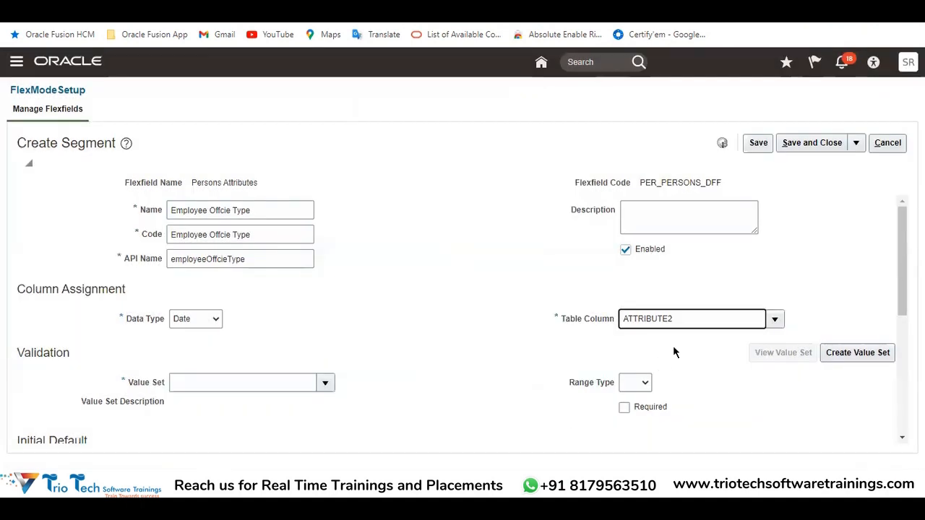
left_click(777, 318)
left_click(553, 225)
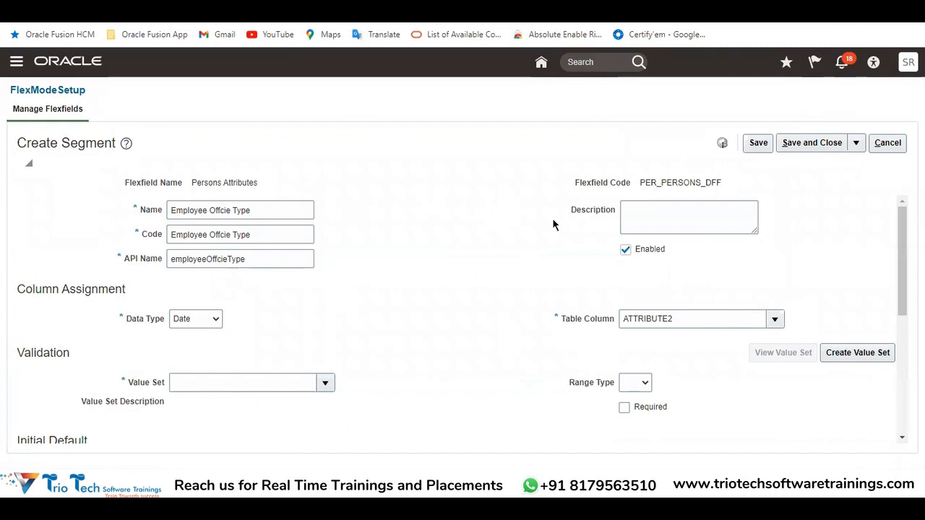
Set the Employee Offcie Type segment's Data Type to Character and choose ATTRIBUTE2 as its Table Column
double_click(670, 183)
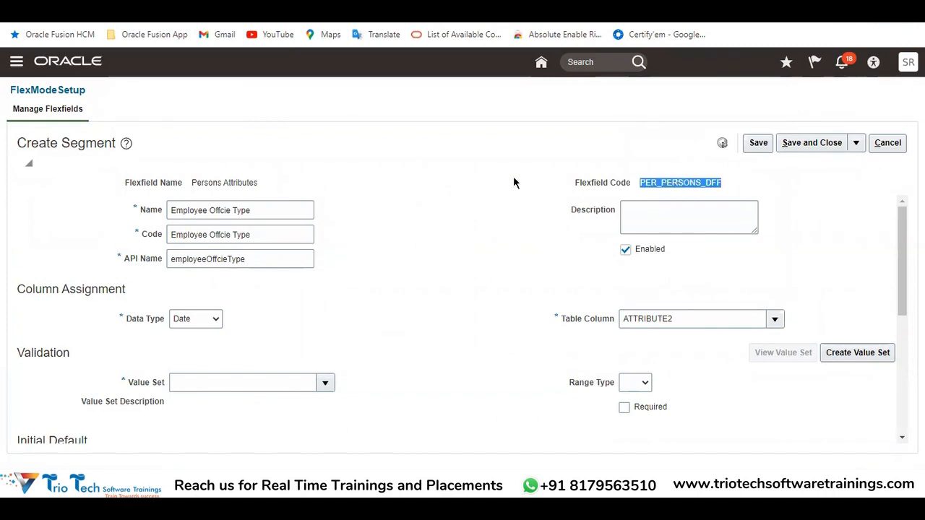
left_click_drag(257, 210, 170, 210)
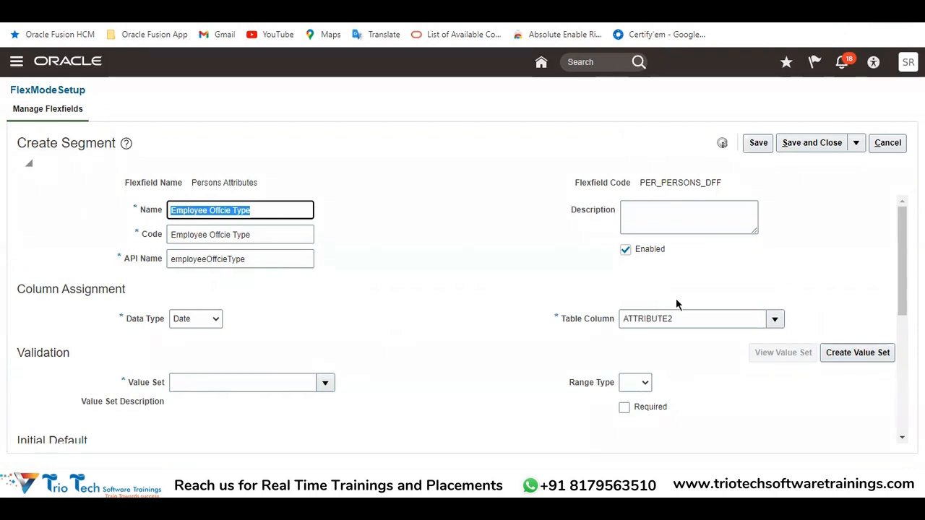
left_click(186, 318)
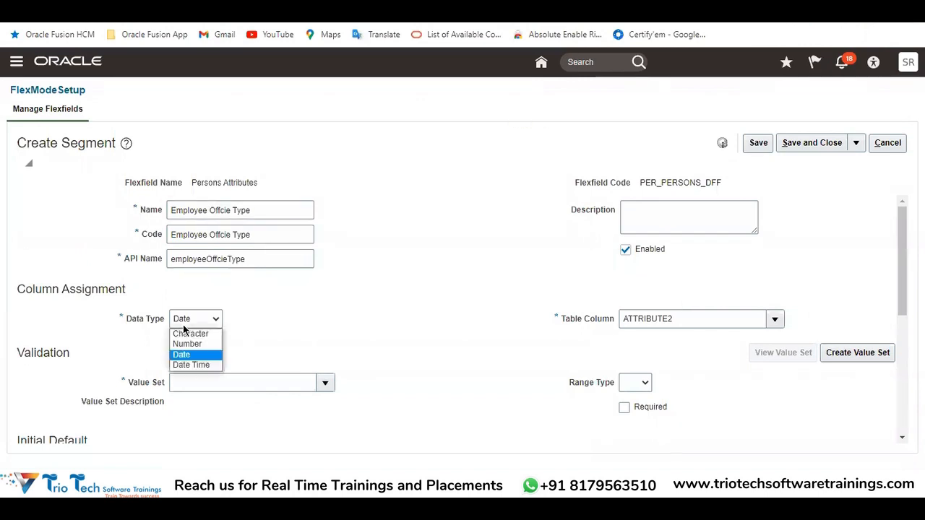
left_click(187, 331)
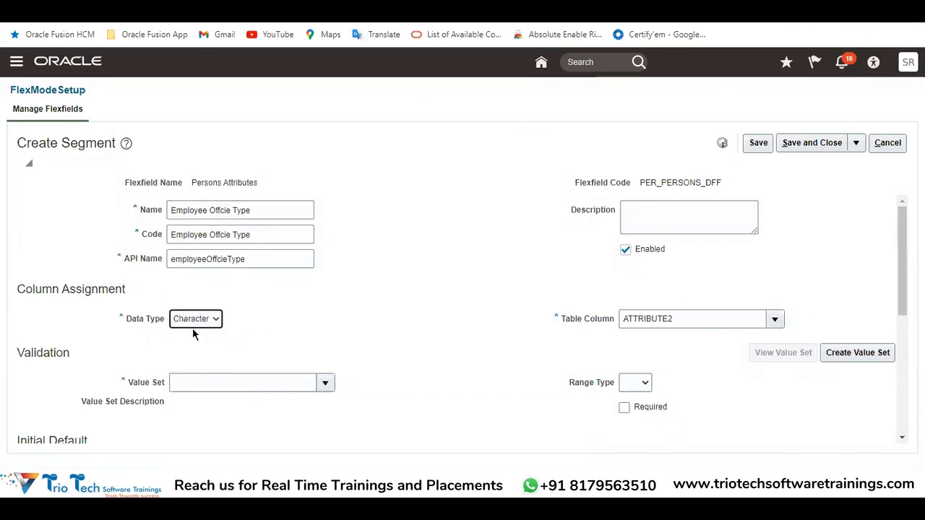
left_click(773, 322)
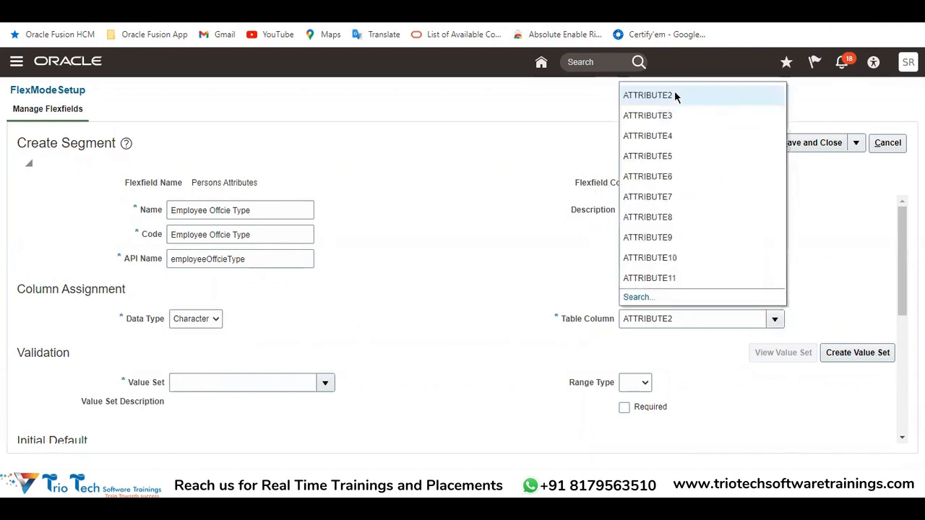
left_click(675, 94)
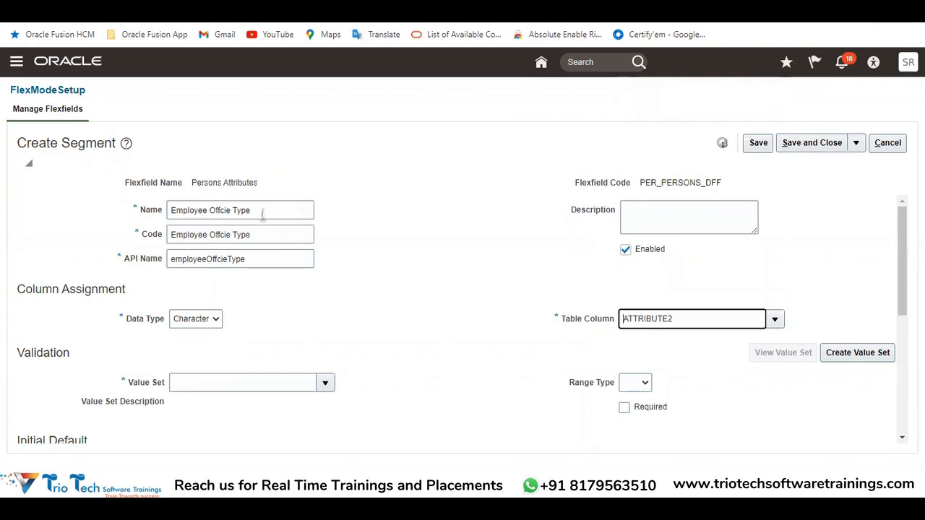
Review the Flexfield Code, the Validation and Initial Default sections, and the segment's Name
double_click(680, 181)
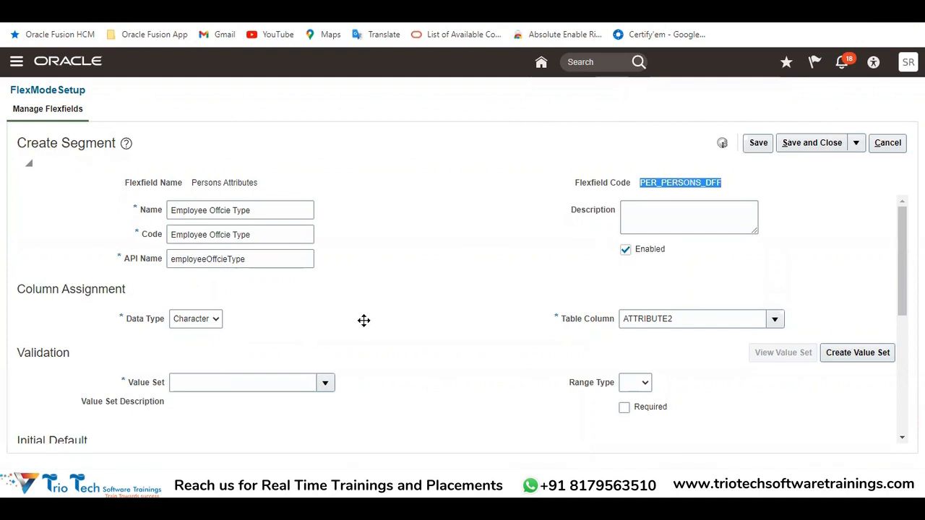
left_click(470, 423)
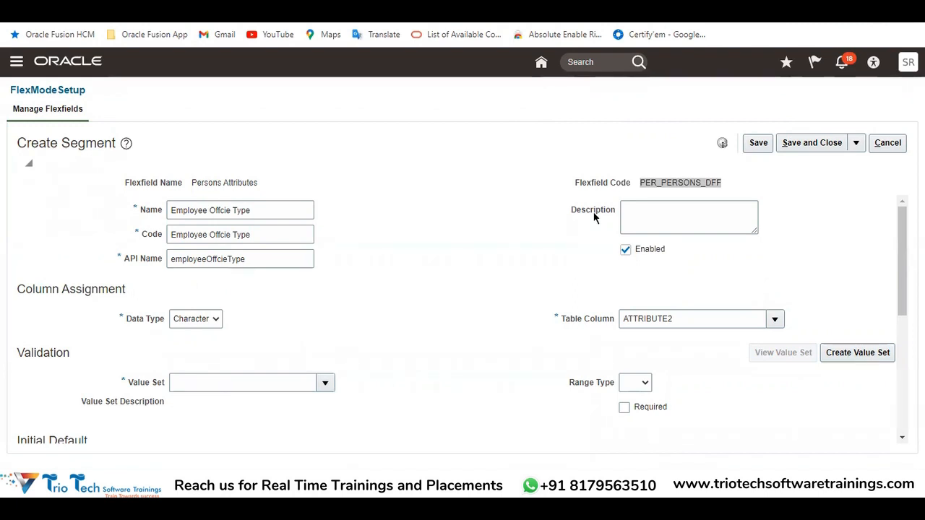
scroll(499, 241, "down", 1)
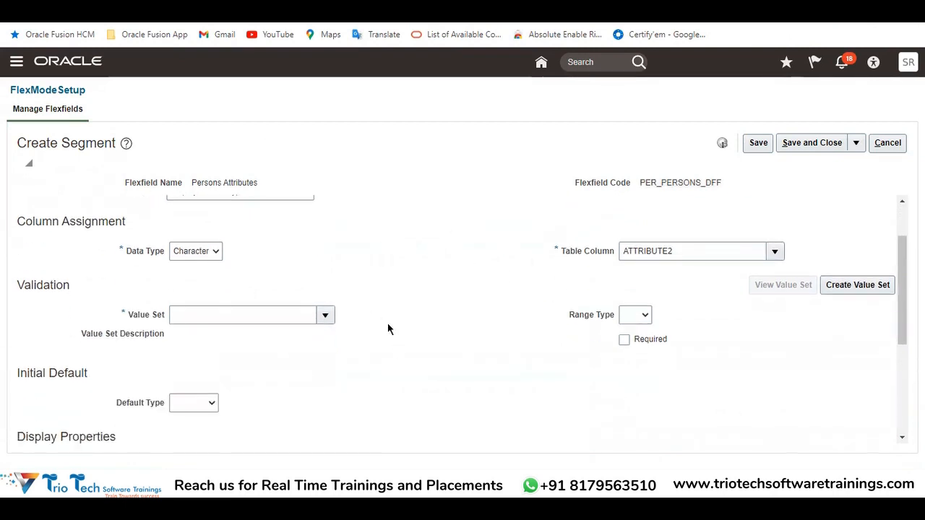
scroll(387, 328, "up", 1)
left_click_drag(263, 215, 167, 212)
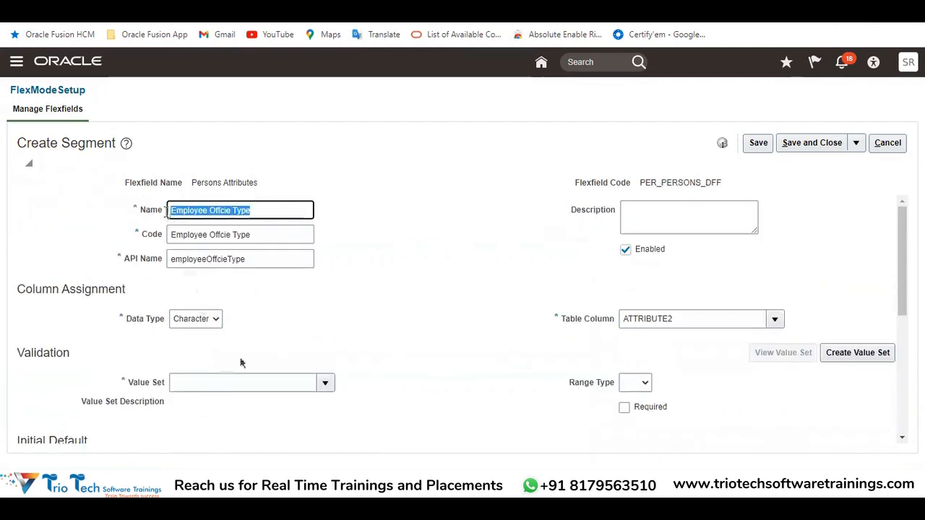
View the Data Type choices, keep Character, and recheck the assigned Table Column
left_click(209, 319)
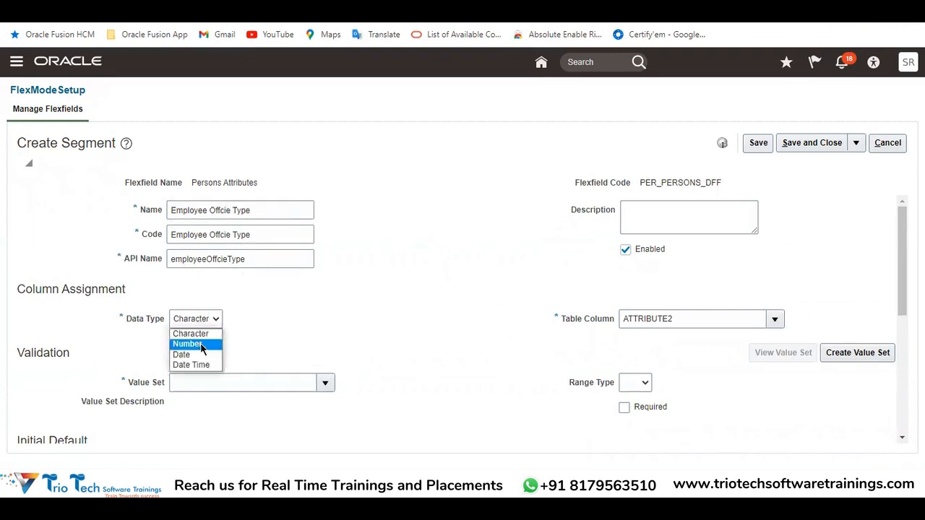
left_click(193, 334)
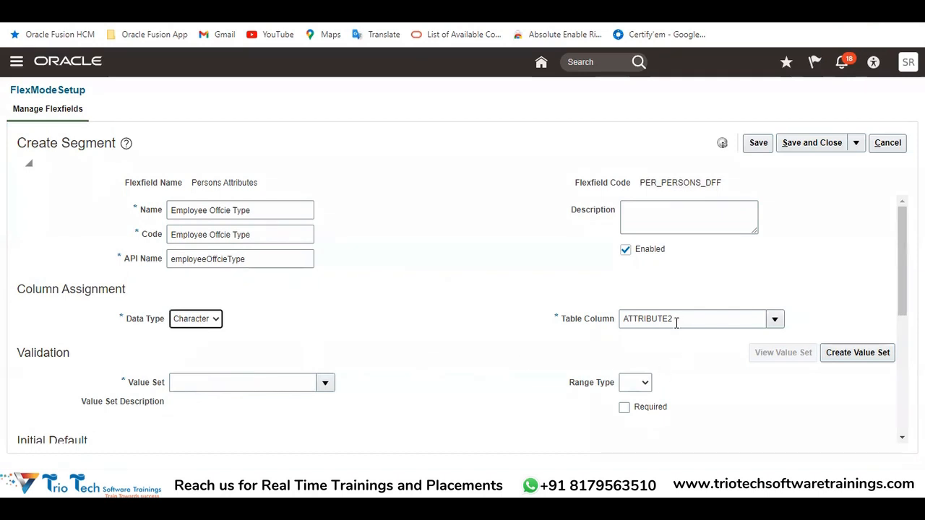
double_click(676, 323)
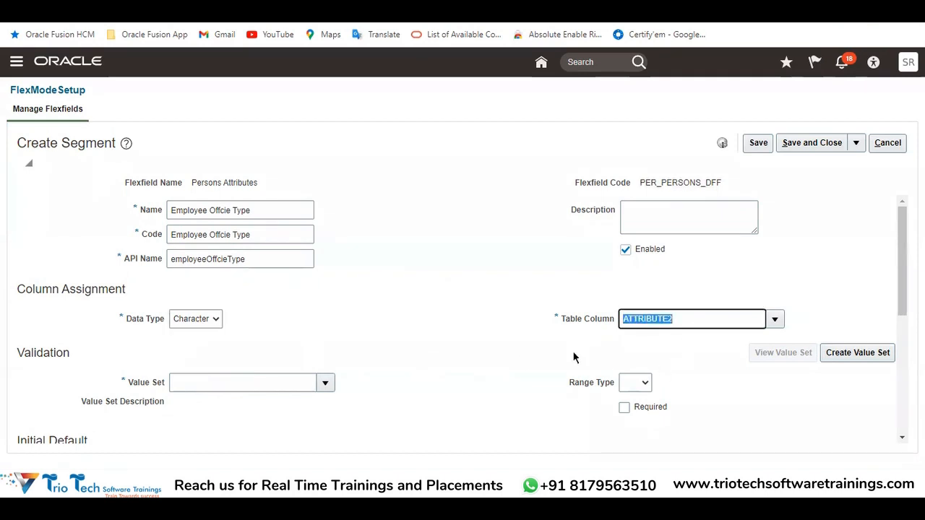
left_click(447, 356)
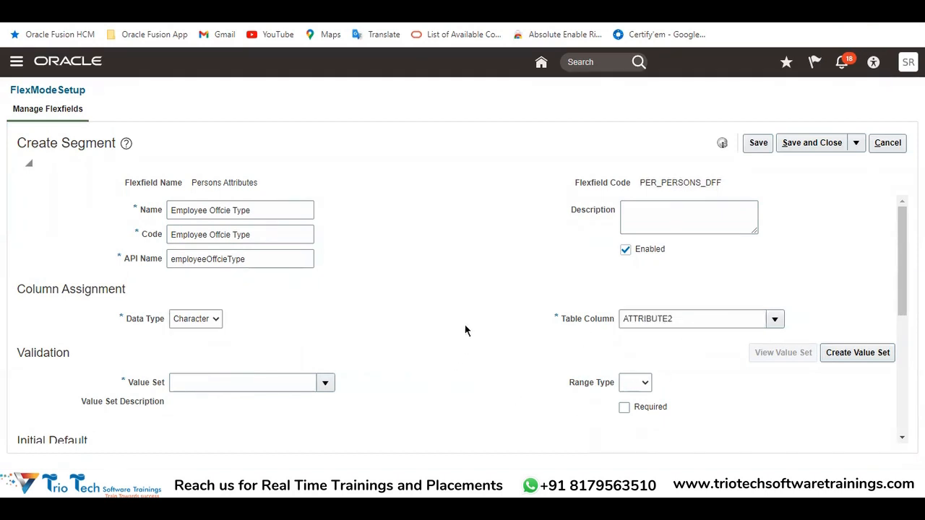
Review the segment's Name and required Value Set field, and check the Flex Fields heading in the Excel workbook
left_click_drag(264, 215, 166, 210)
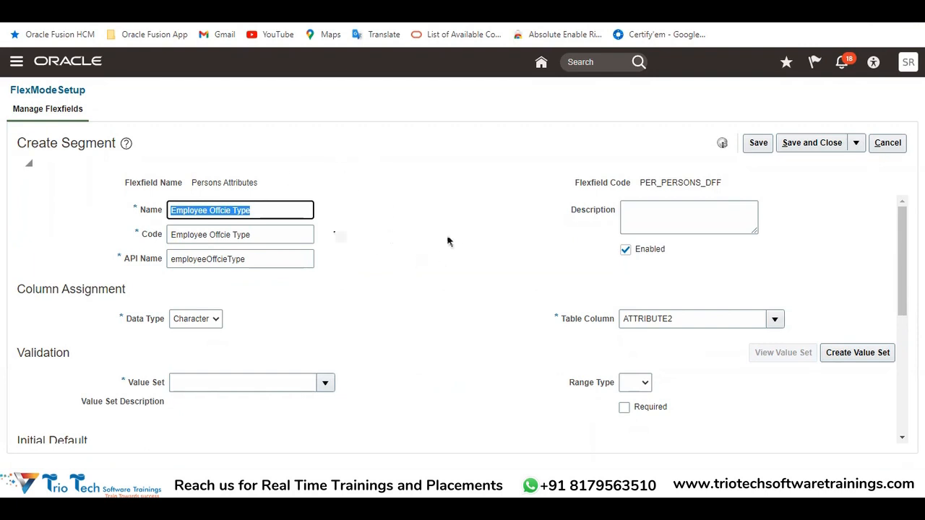
scroll(376, 282, "down", 1)
left_click_drag(131, 316, 227, 334)
scroll(250, 302, "up", 1)
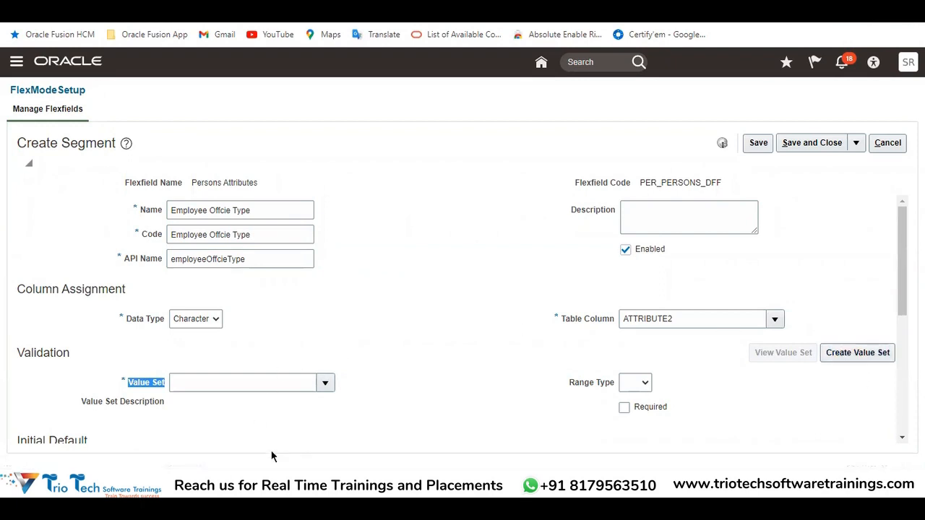
left_click(230, 444)
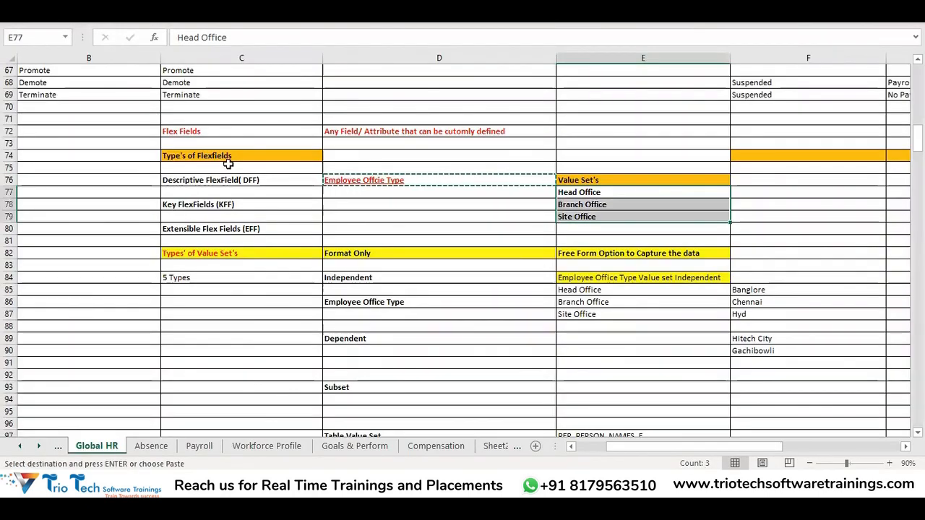
left_click(200, 135)
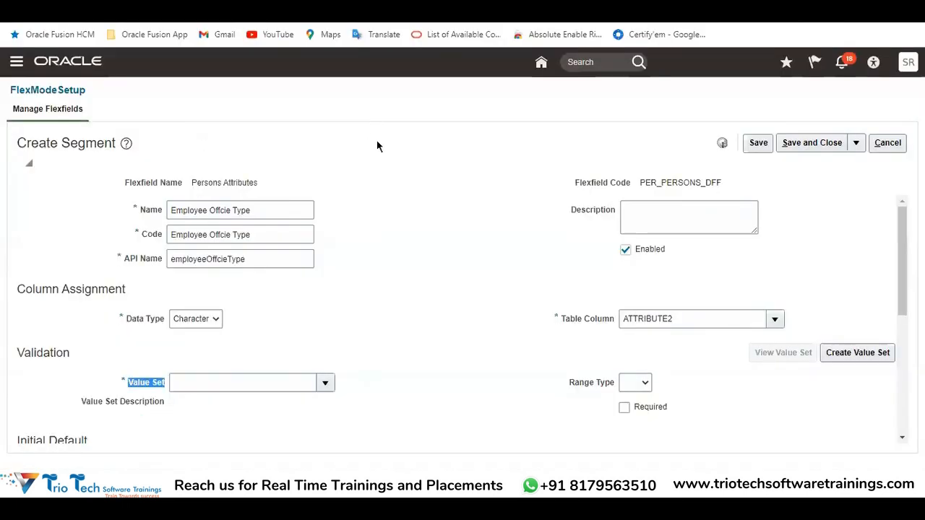
left_click_drag(293, 215, 160, 215)
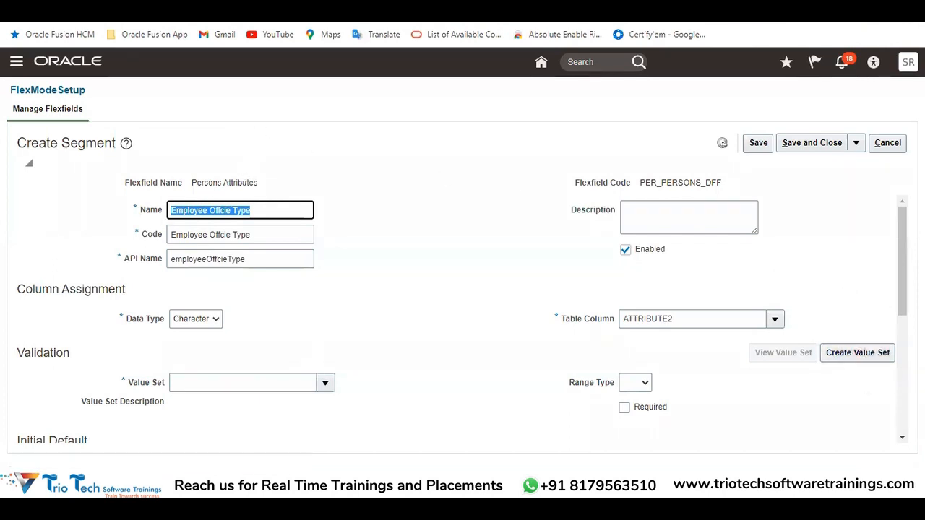
Switch to the Excel workbook and review the Employee Offcie Type entry with its values Head Office, Branch Office and Site Office
left_click(282, 484)
left_click(251, 437)
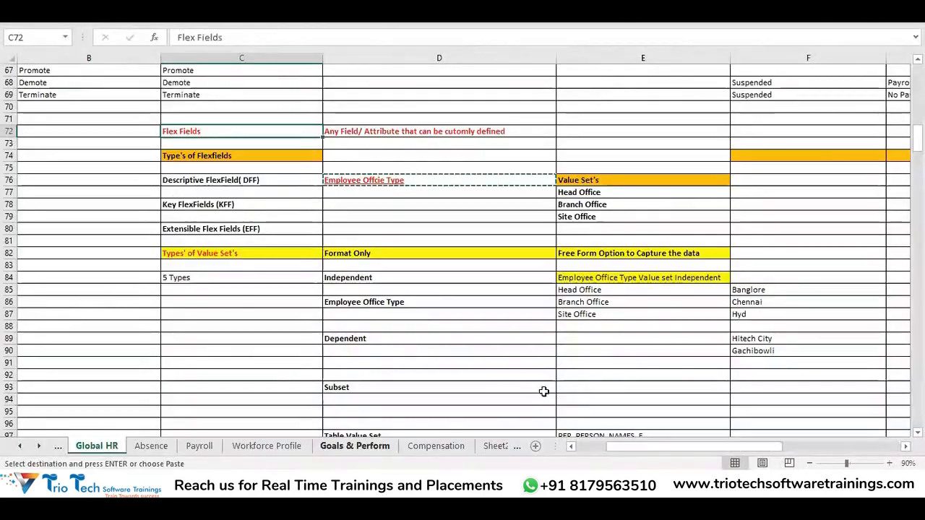
left_click_drag(571, 193, 578, 230)
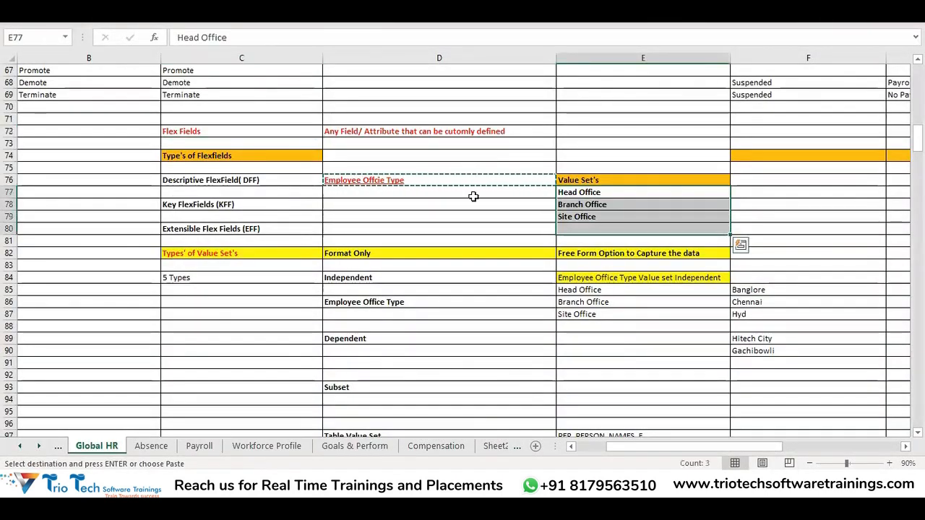
left_click(452, 178)
left_click(596, 193)
left_click(601, 205)
left_click(588, 215)
left_click_drag(590, 194, 589, 219)
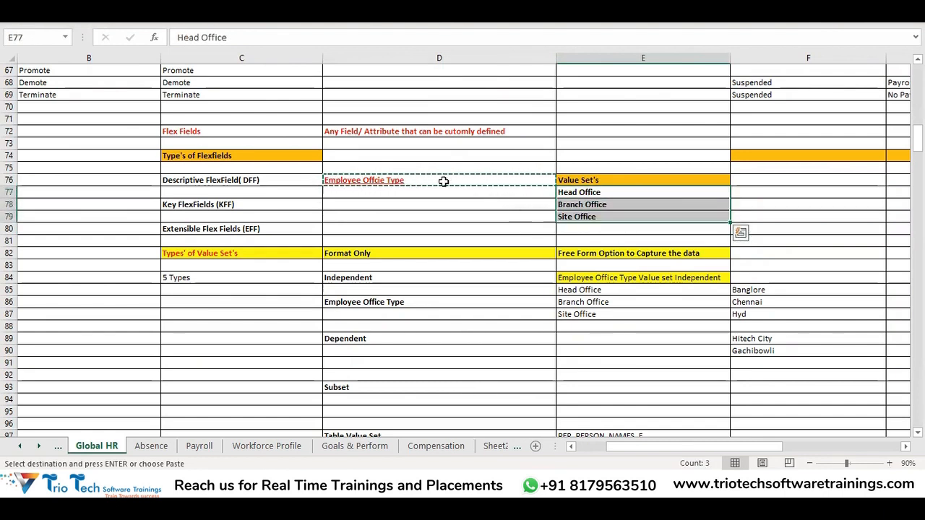
left_click(440, 184)
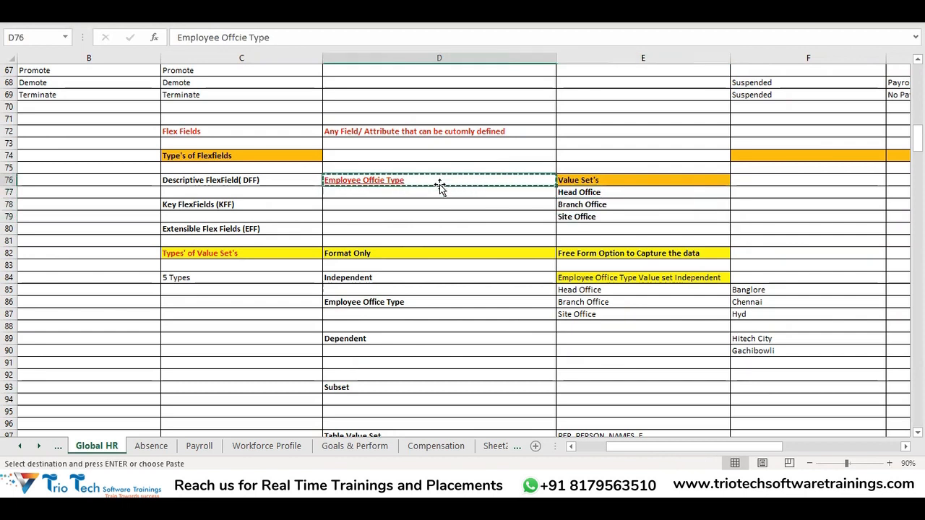
left_click_drag(585, 193, 587, 217)
left_click(584, 182)
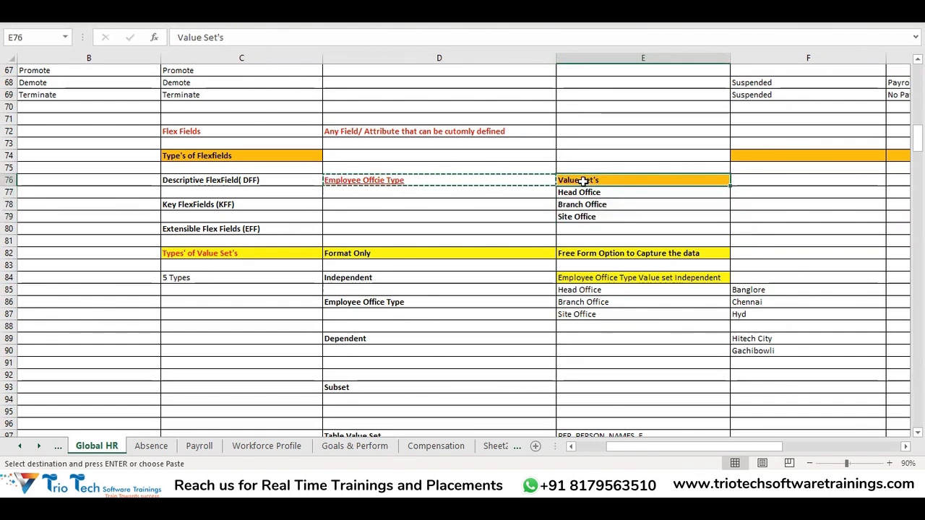
left_click_drag(582, 192, 587, 229)
left_click(442, 180)
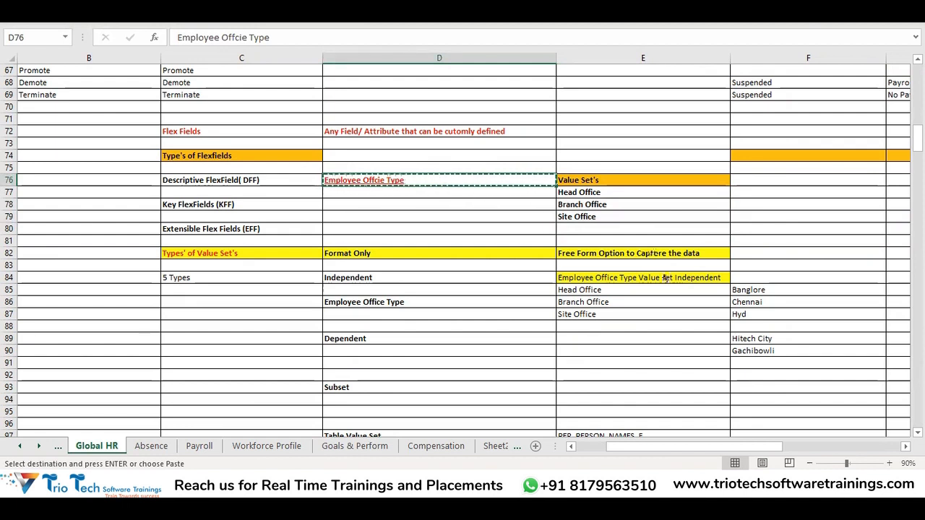
Compare the segment's Value Set field with the workbook's office values and the Covid Status list on the person page
key("alt+Tab")
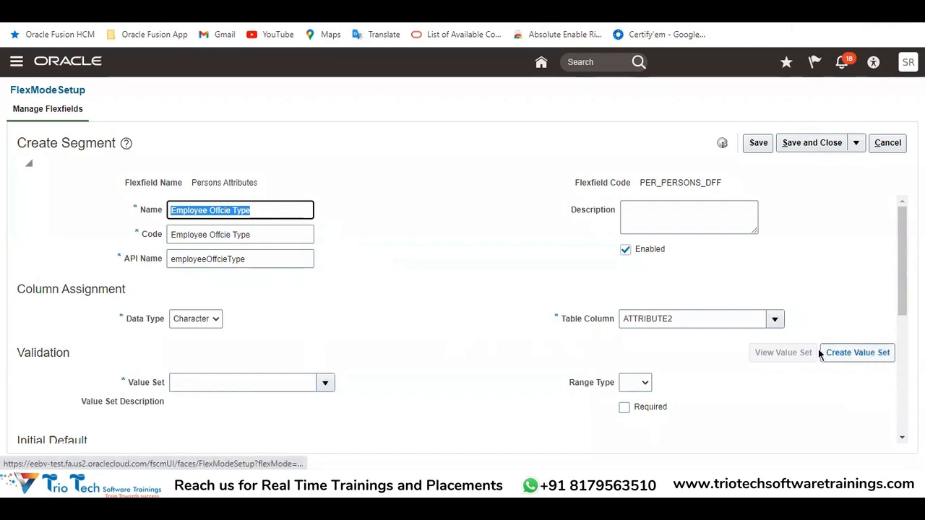
key("alt+Tab")
left_click_drag(584, 192, 614, 233)
key("alt+Tab")
left_click(205, 382)
left_click_drag(268, 211, 145, 226)
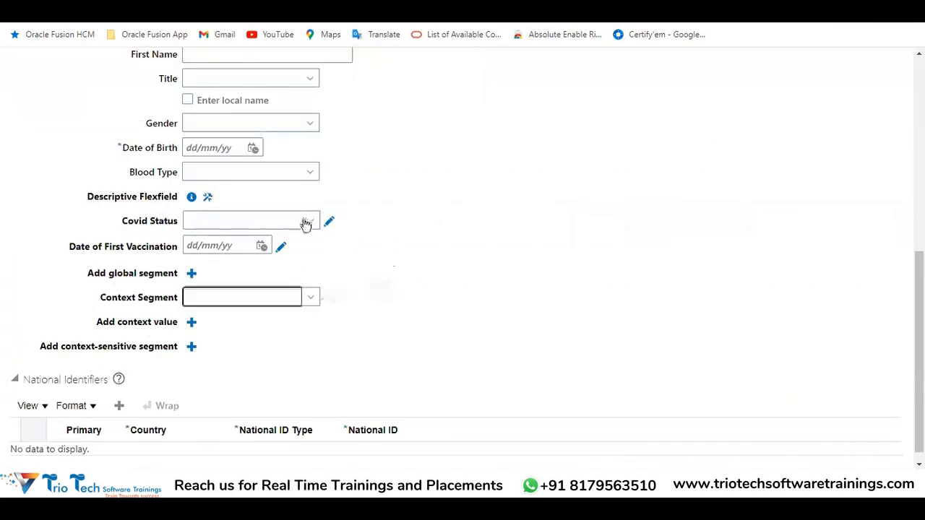
left_click(307, 221)
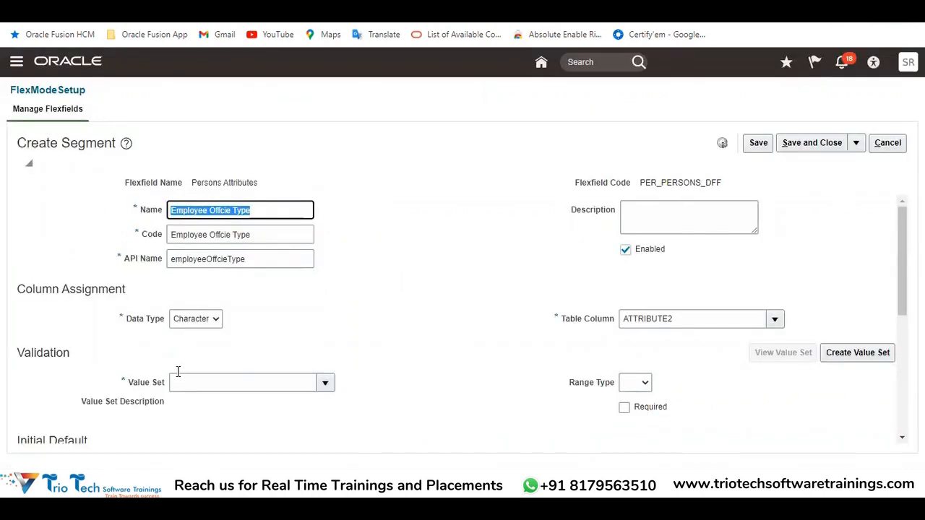
left_click(185, 381)
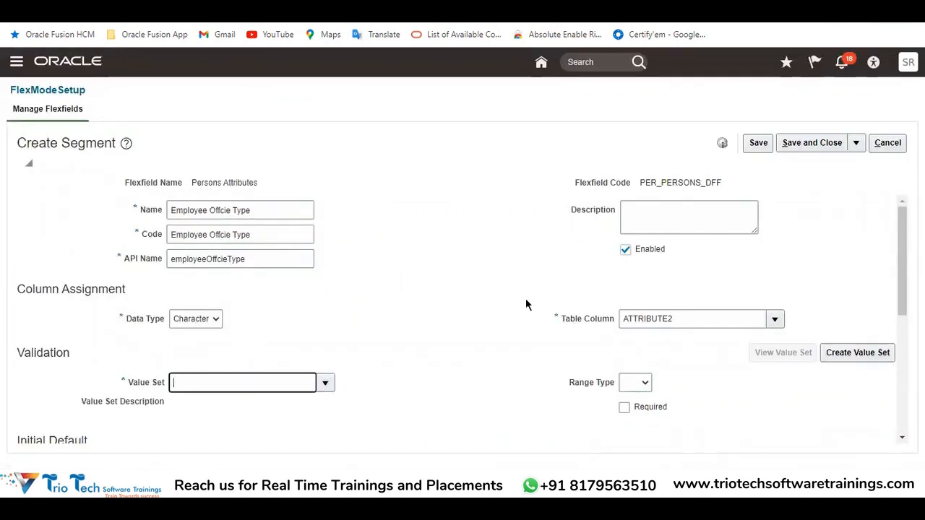
Recheck the segment's Name and examine the Validation section with its Value Set field
left_click_drag(258, 210, 172, 210)
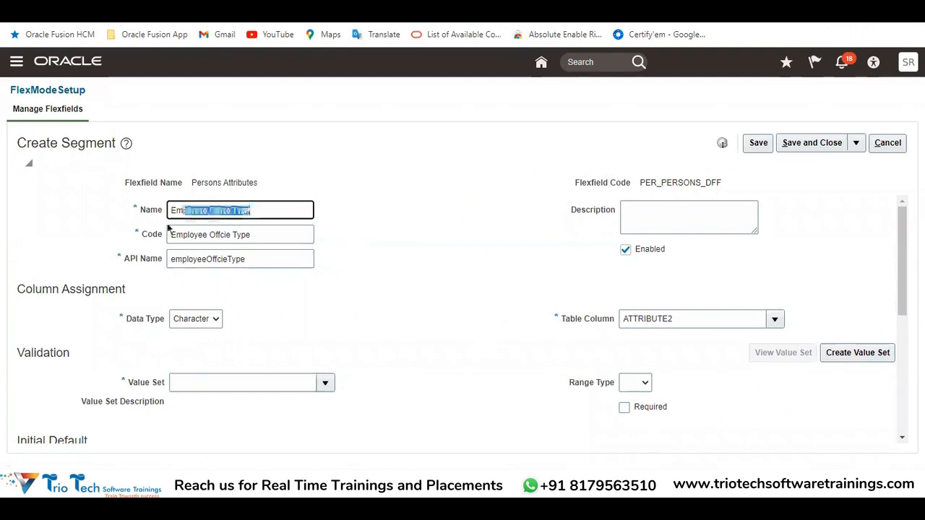
scroll(396, 286, "down", 1)
scroll(396, 286, "down", 2)
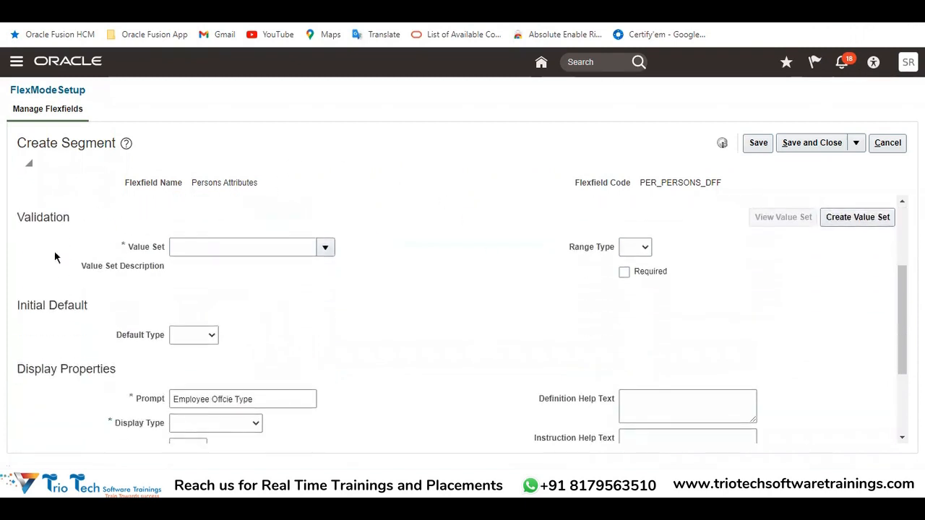
double_click(36, 211)
left_click(175, 248)
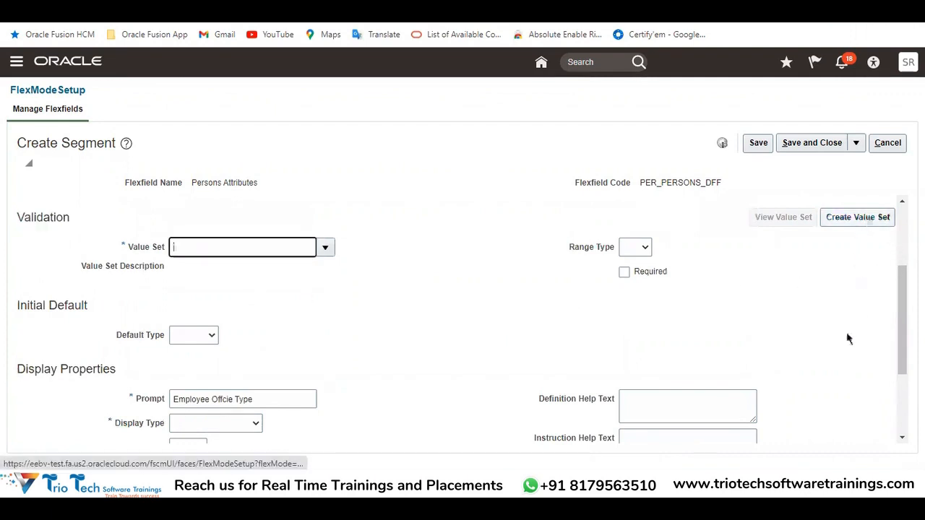
scroll(318, 235, "up", 3)
Start a new value set for the segment with "Employee Offcie Type VS" as both Value Set Code and Description
left_click_drag(276, 209, 157, 227)
key("ctrl+c")
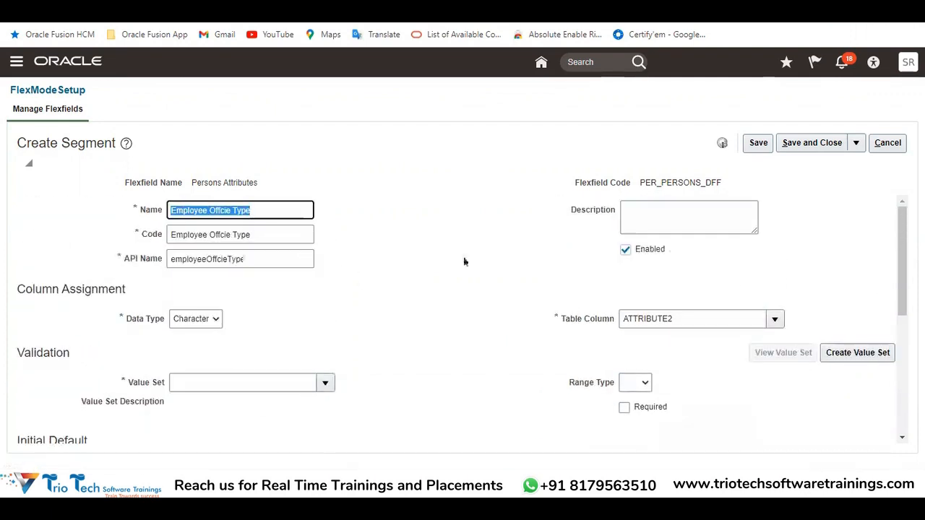
left_click(869, 352)
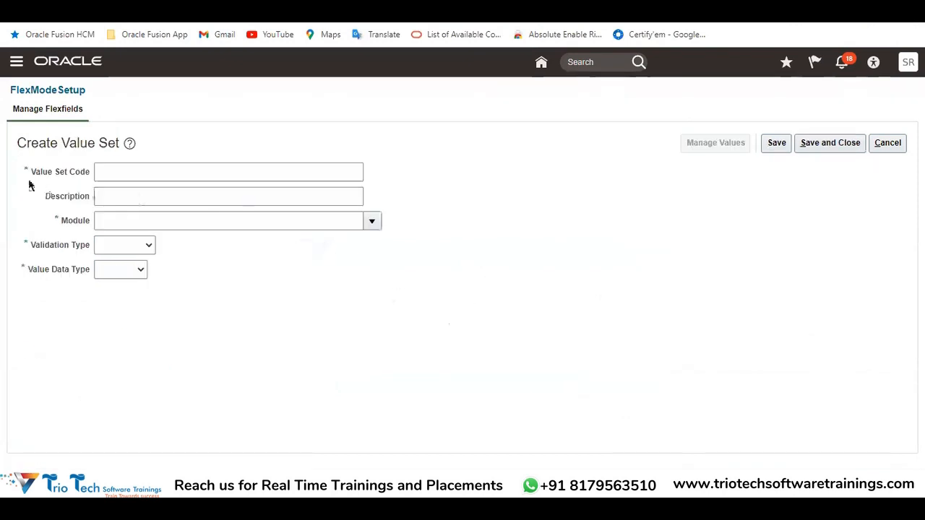
left_click_drag(18, 139, 124, 156)
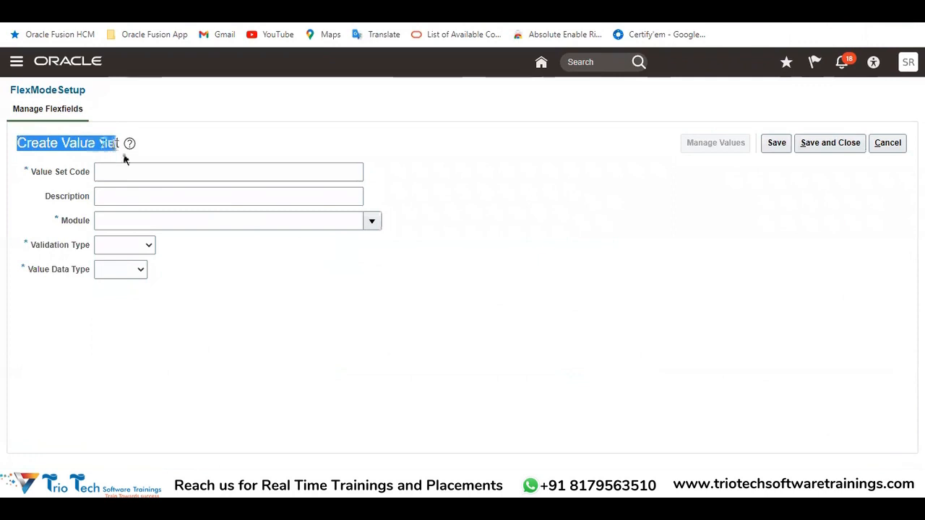
left_click(129, 166)
key("ctrl+v")
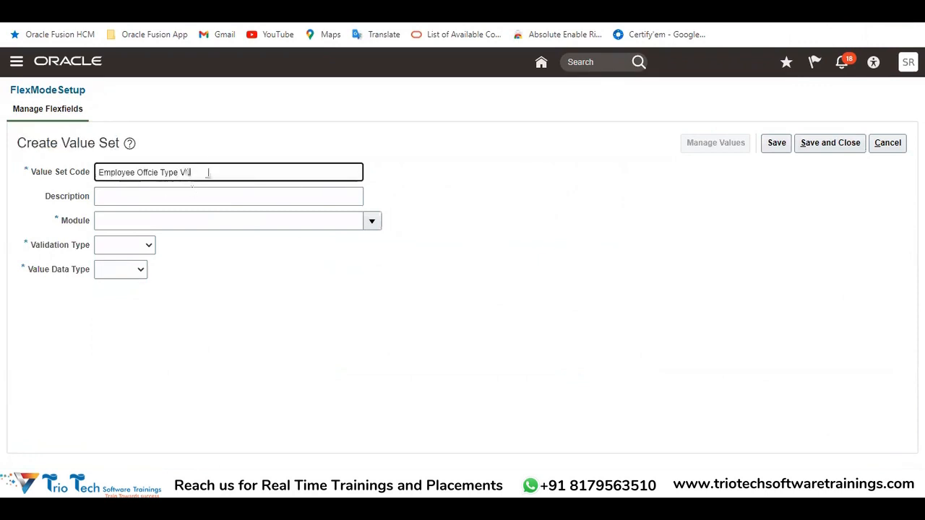
left_click_drag(210, 172, 112, 155)
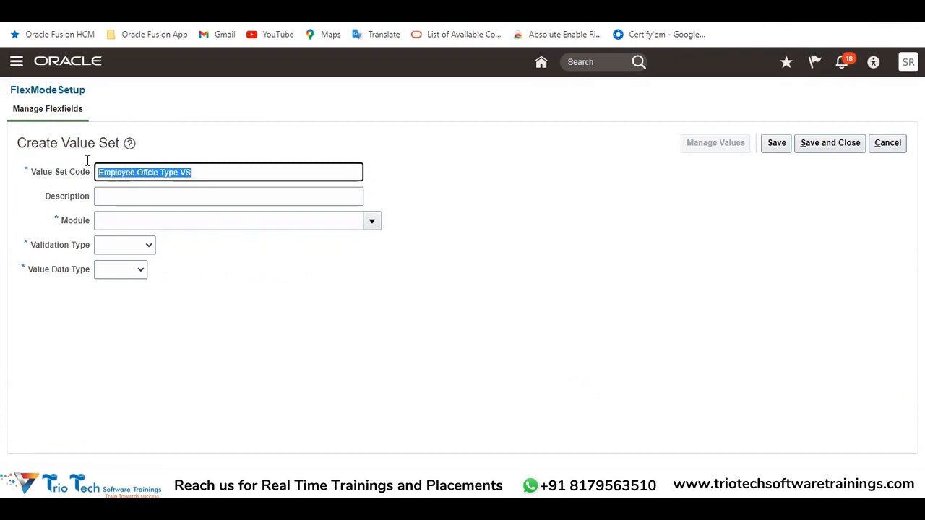
left_click(136, 198)
type("Employee Offcie Type VS")
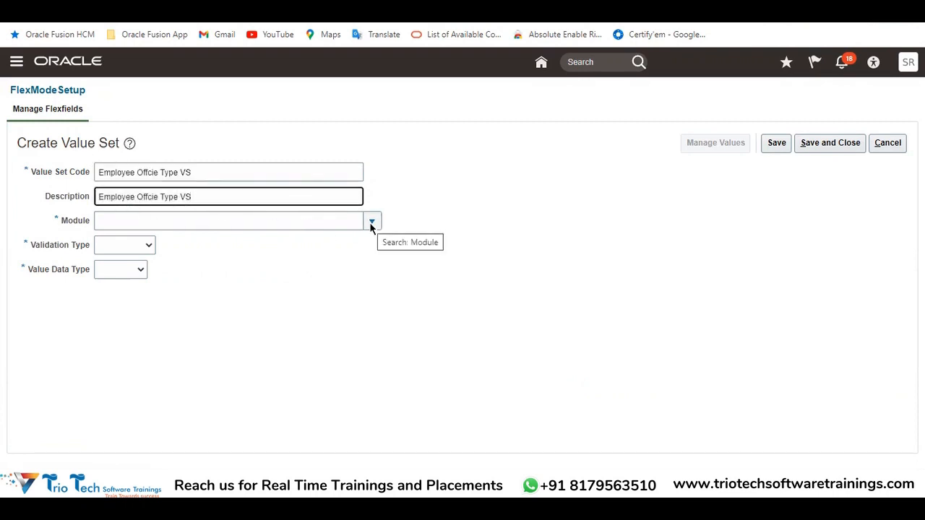
Search the modules for "Global" and assign the Global Human Resources application as the value set's Module
left_click(371, 222)
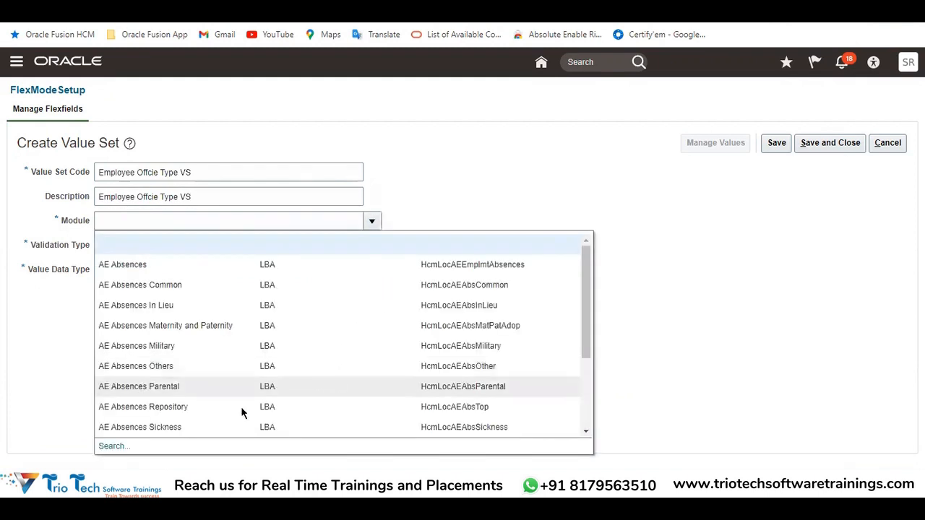
left_click(112, 446)
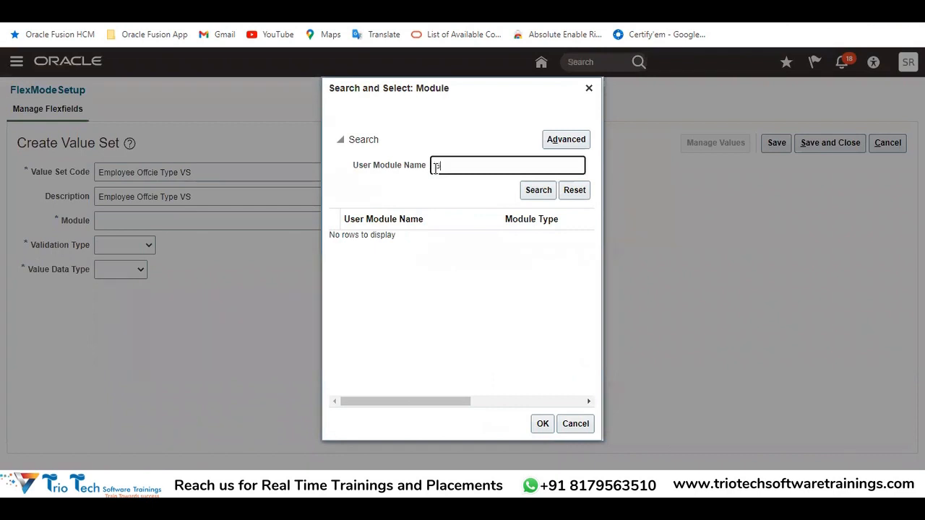
type("Global")
key("Return")
scroll(441, 304, "down", 5)
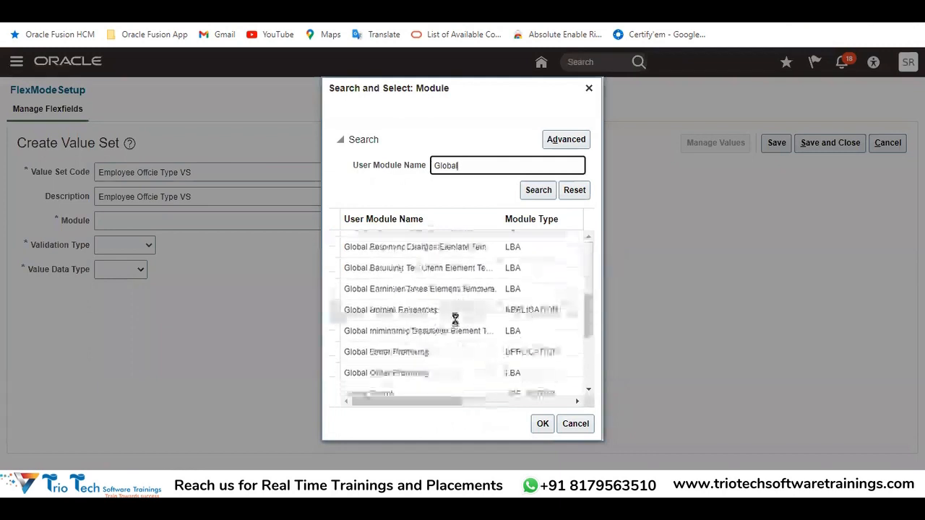
left_click(422, 310)
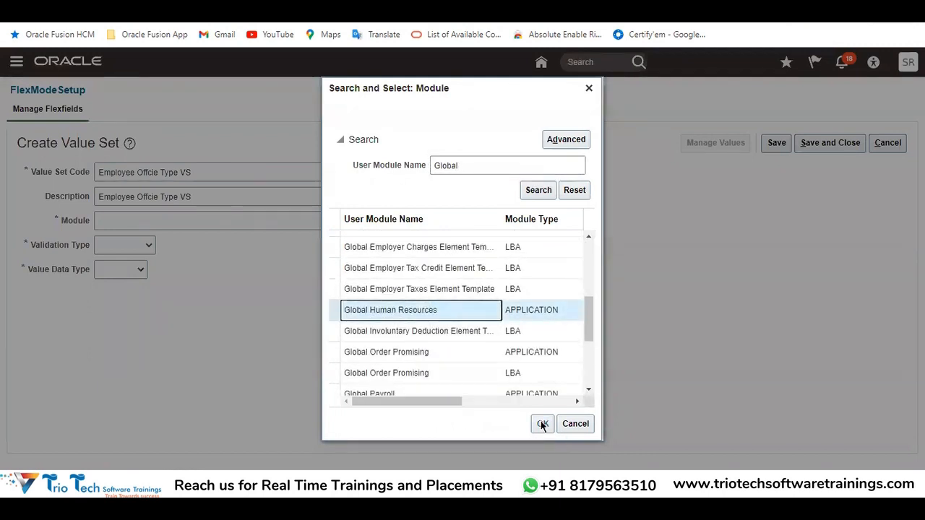
left_click(543, 425)
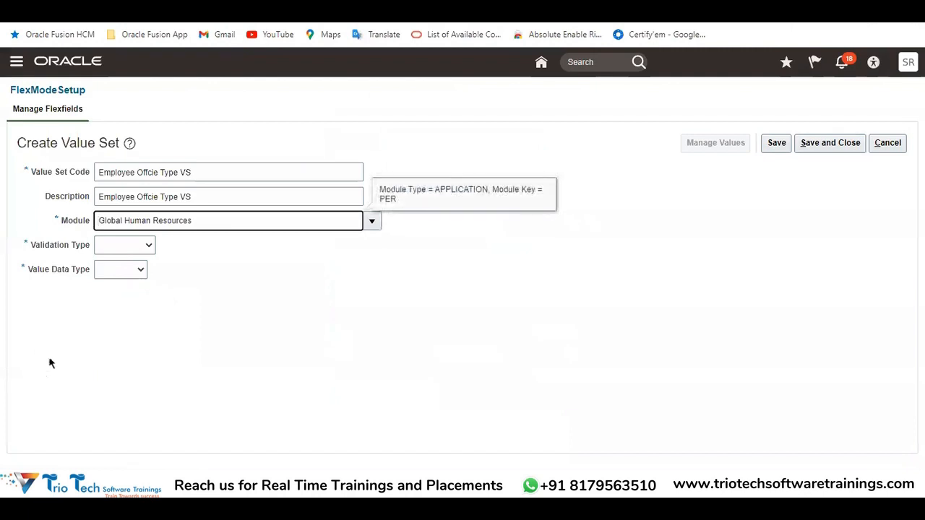
View the available Validation Type choices for the new value set
left_click(82, 389)
left_click_drag(29, 249, 89, 246)
left_click_drag(63, 142, 120, 143)
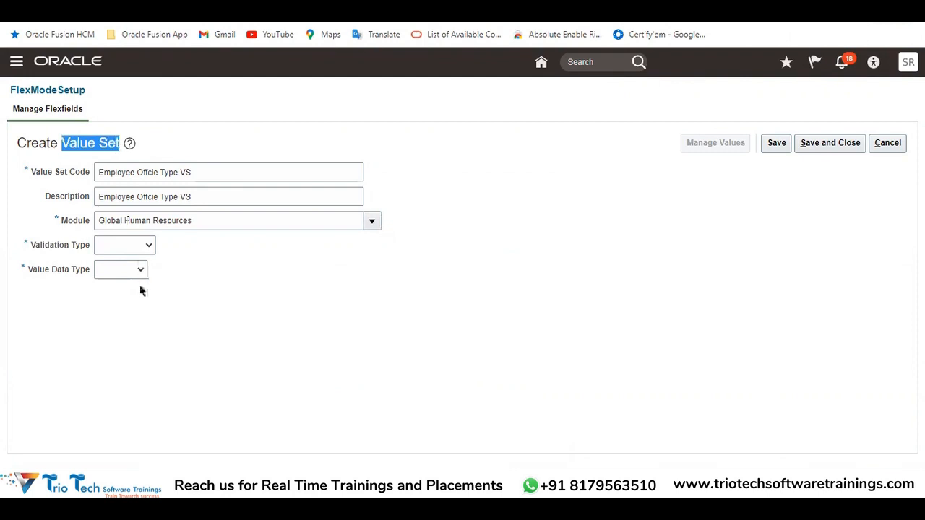
left_click(122, 246)
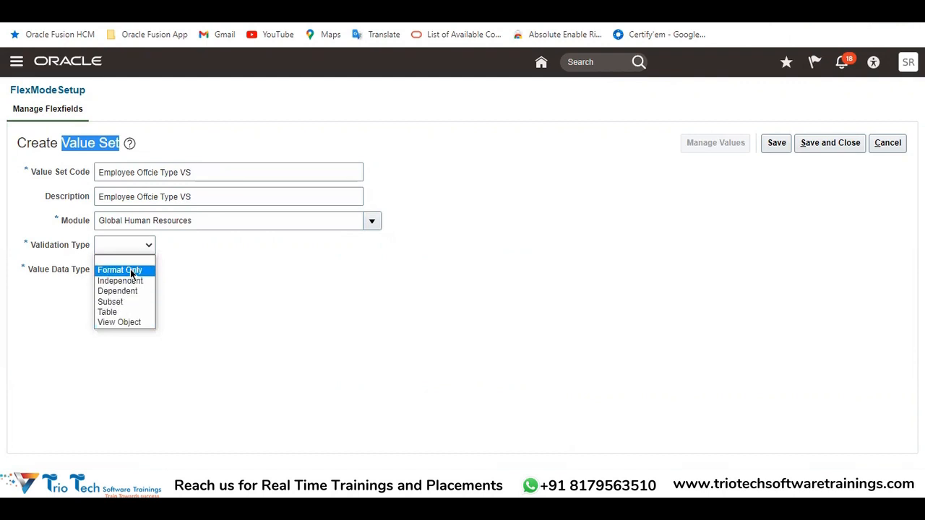
Switch to the Excel workbook and review the notes on flexfield types and the types of value sets
left_click(281, 484)
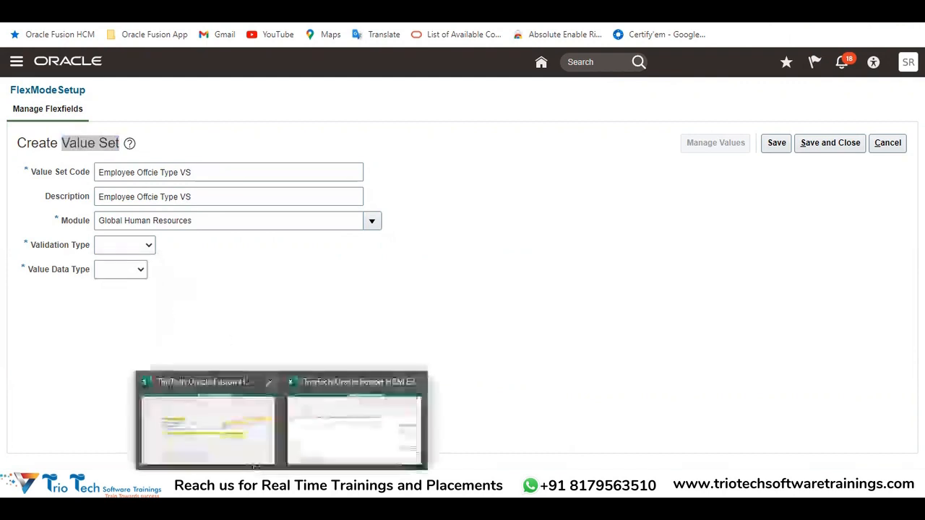
left_click(227, 451)
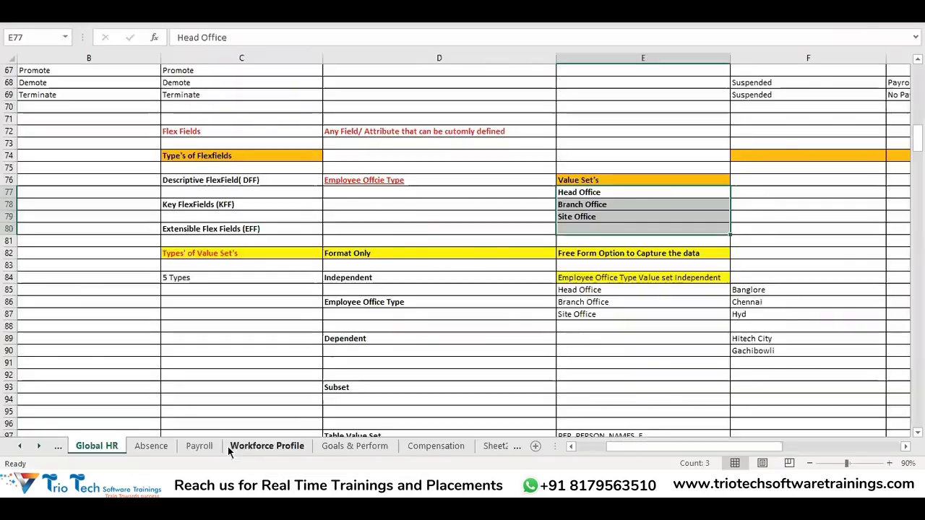
left_click(428, 266)
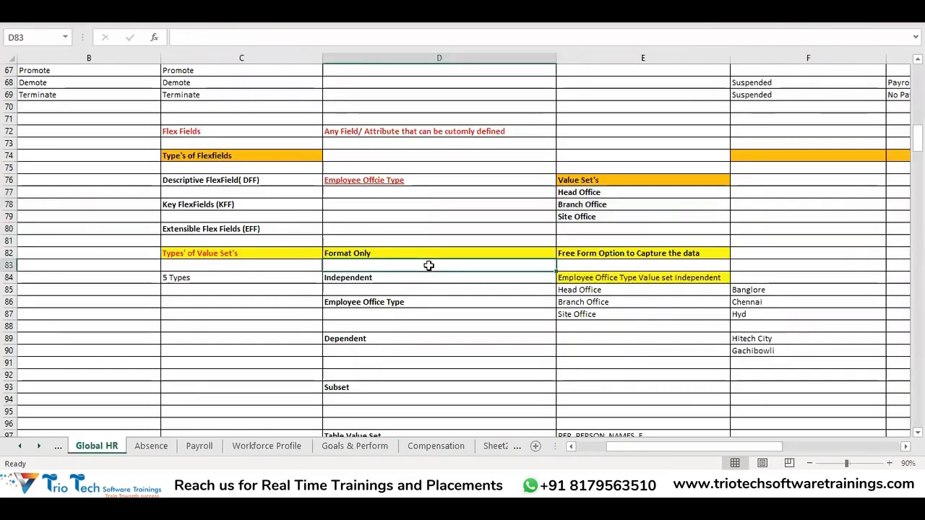
left_click(227, 203)
left_click_drag(227, 203, 235, 229)
scroll(463, 217, "down", 1)
scroll(454, 214, "down", 1)
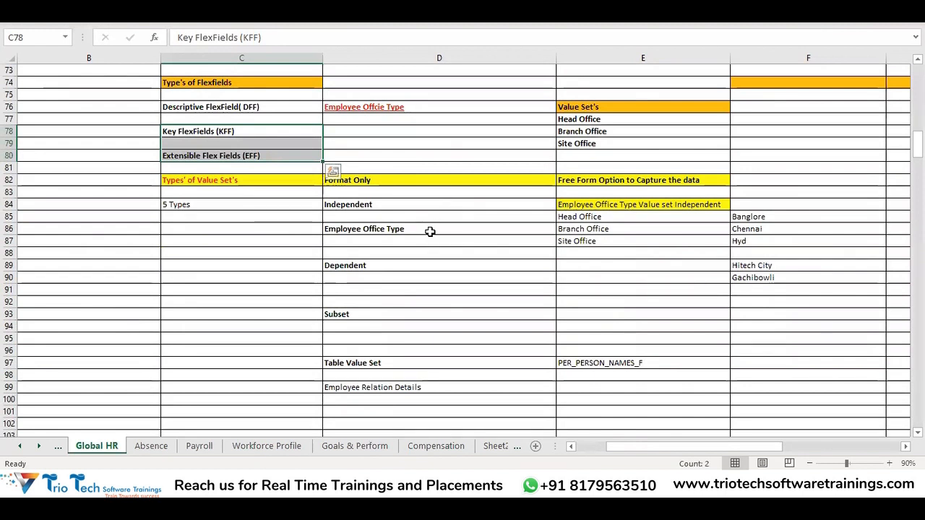
Locate the value set types heading in the notes, then switch to Oracle Fusion and view the Validation Type choices
left_click(458, 215)
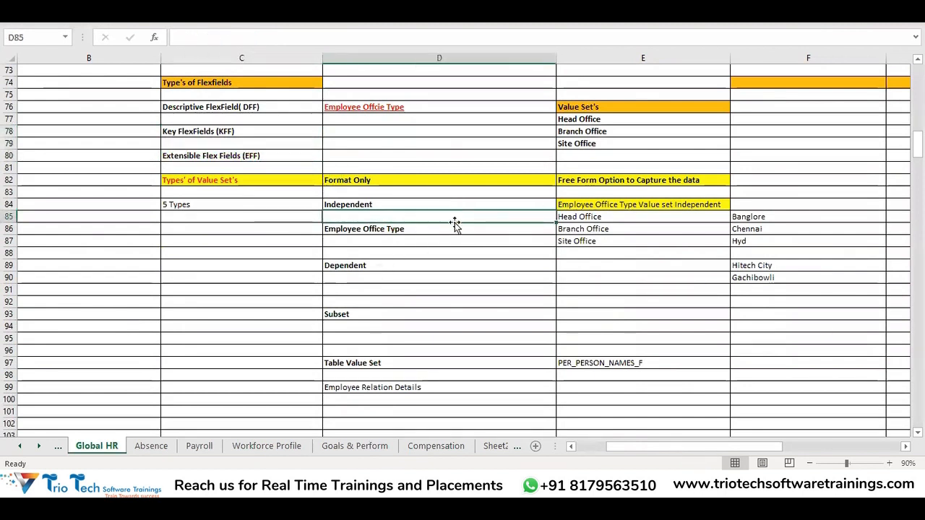
scroll(478, 280, "up", 1)
left_click(283, 216)
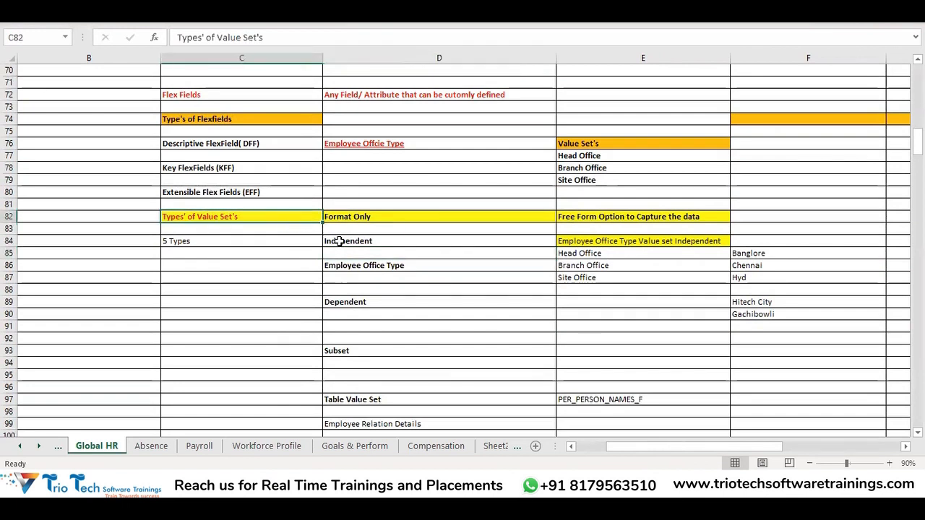
key("alt+Tab")
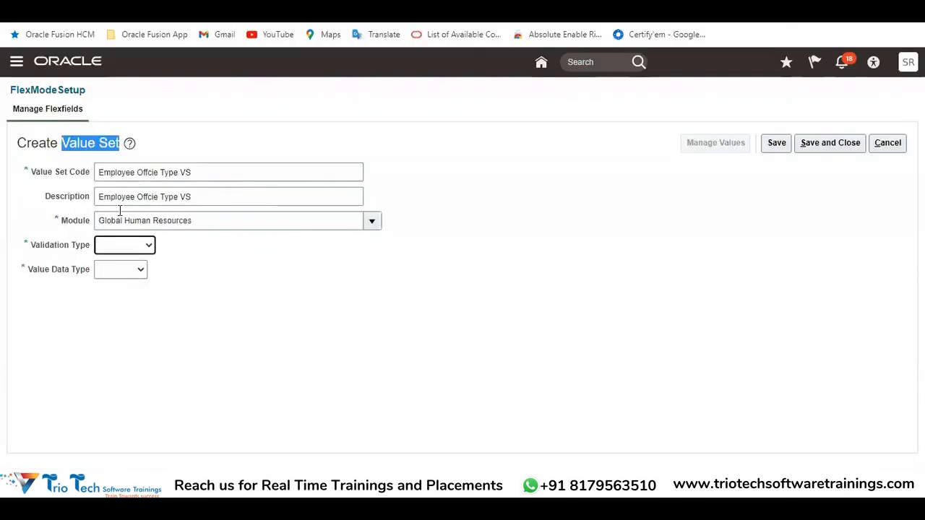
left_click(122, 244)
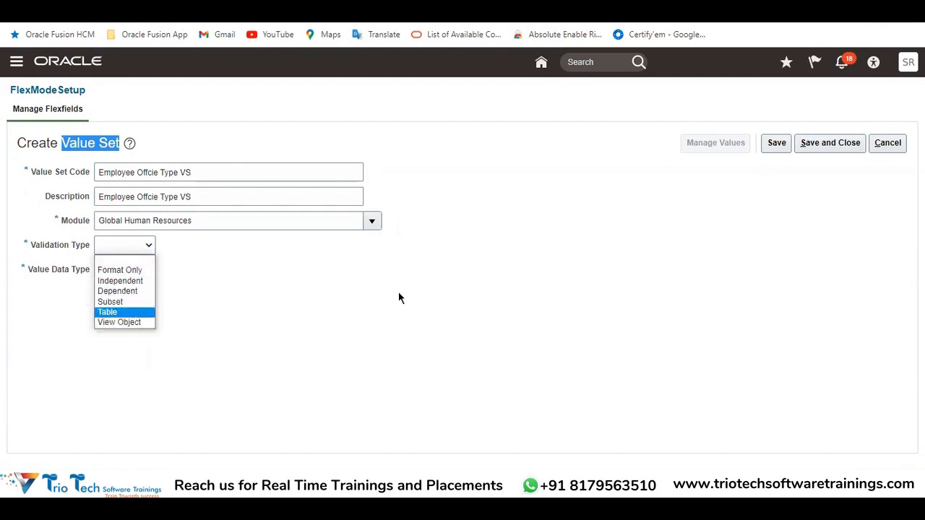
Switch to the Excel workbook and review the listed value set types: Format Only, Independent, Dependent, Subset and Table Value Set
key("alt+Tab")
left_click(363, 219)
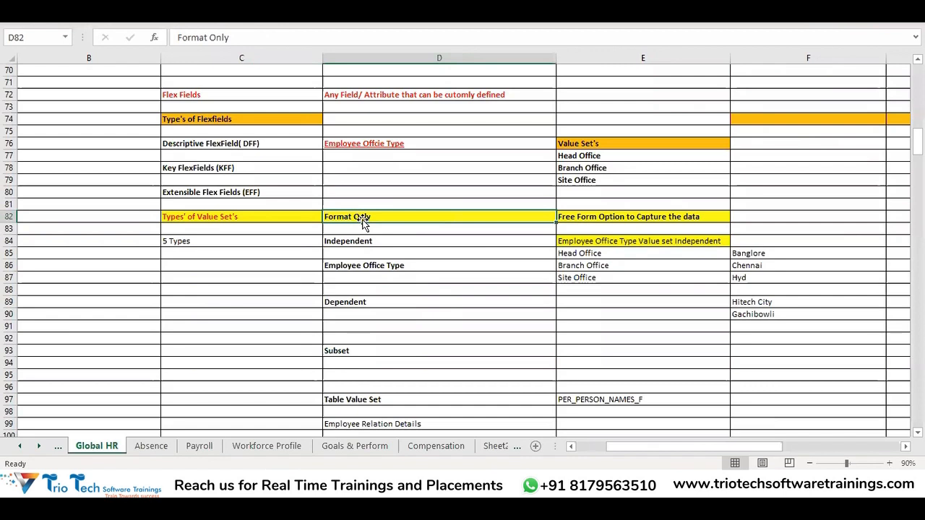
left_click(211, 243)
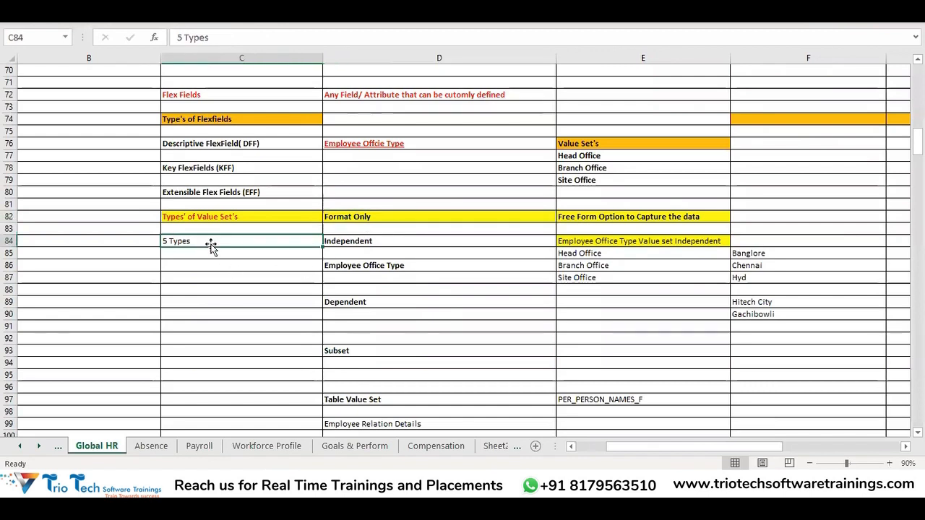
left_click(341, 216)
left_click(348, 241)
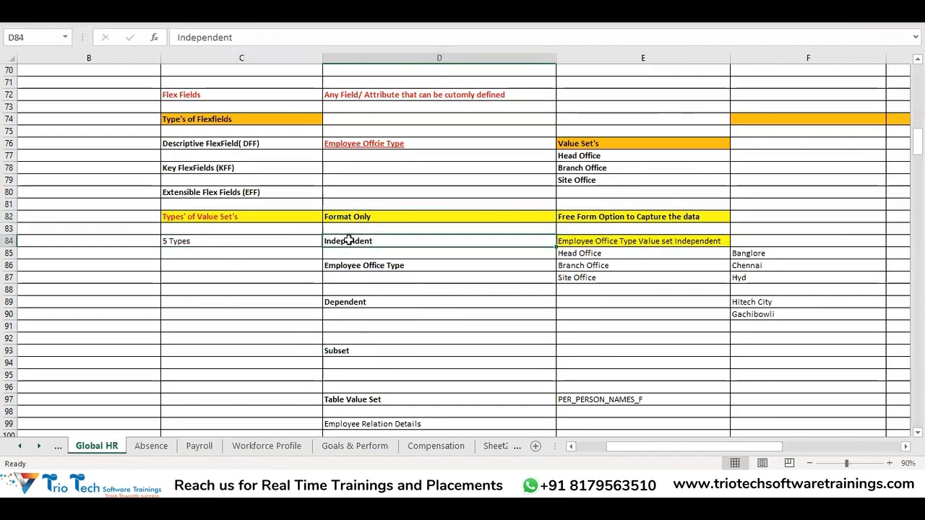
left_click(352, 305)
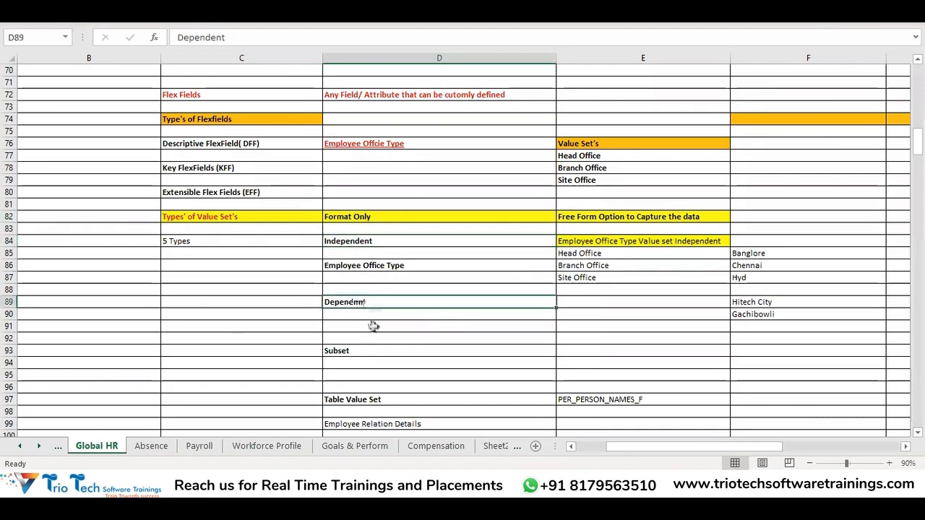
left_click(366, 350)
left_click(374, 397)
Change the font colour of the Independent and Format Only labels in the value set notes to red
left_click(362, 241)
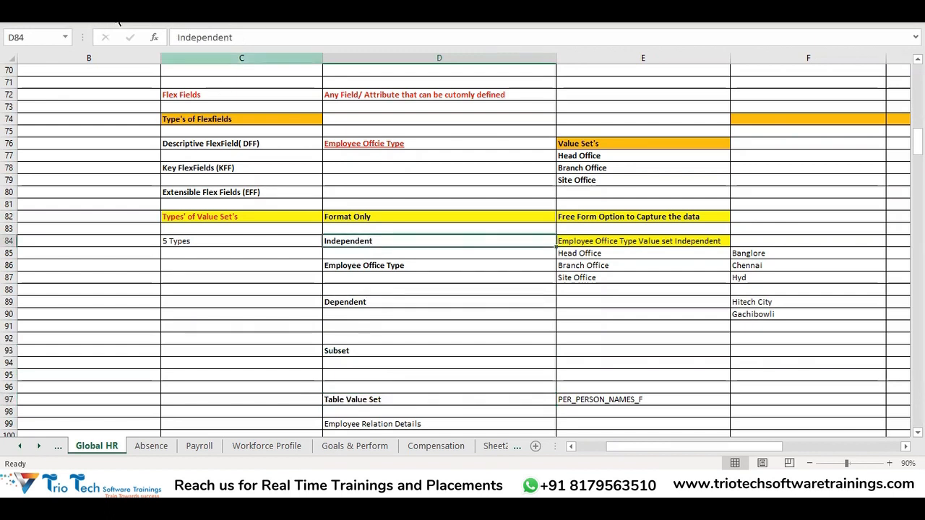
left_click(49, 15)
left_click(199, 59)
left_click(347, 216)
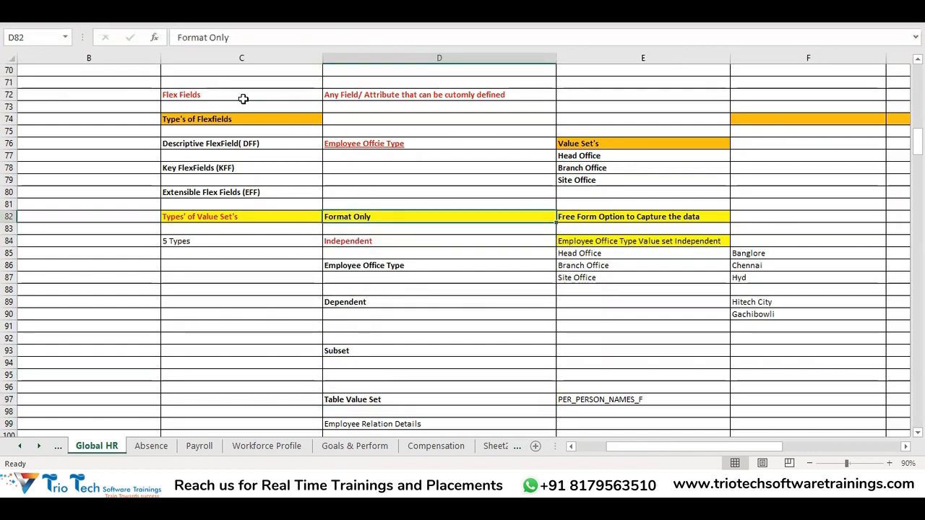
left_click(49, 15)
left_click(199, 58)
Apply the red font colour to the Dependent, Subset and Table Value Set labels in the notes
left_click_drag(352, 312, 346, 302)
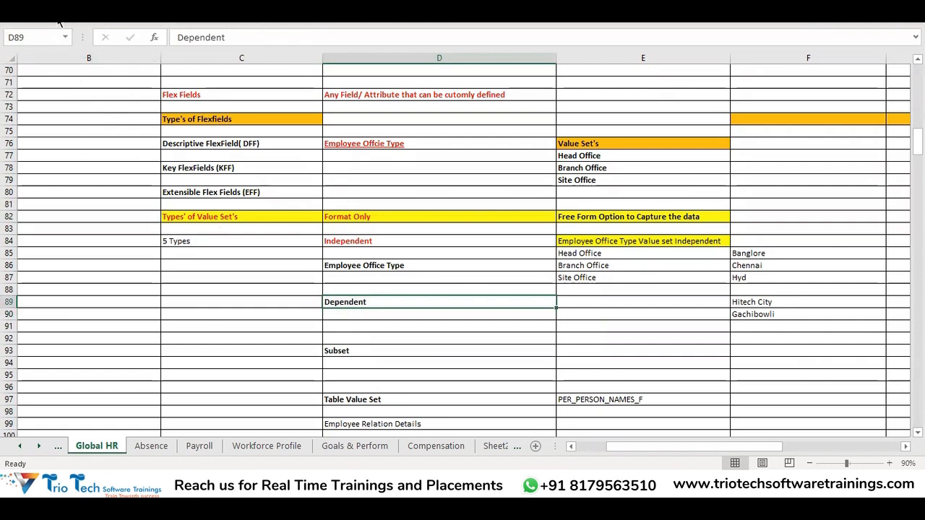
left_click(50, 14)
left_click(199, 58)
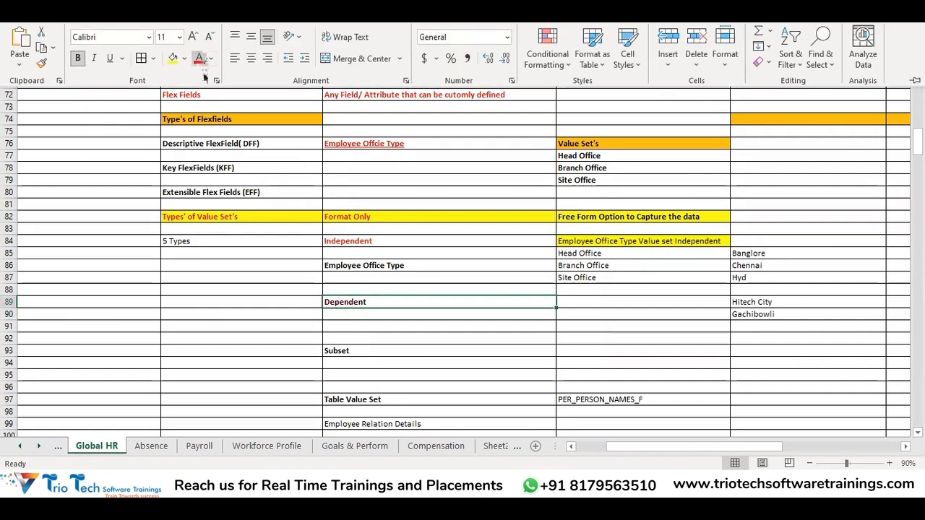
left_click(353, 351)
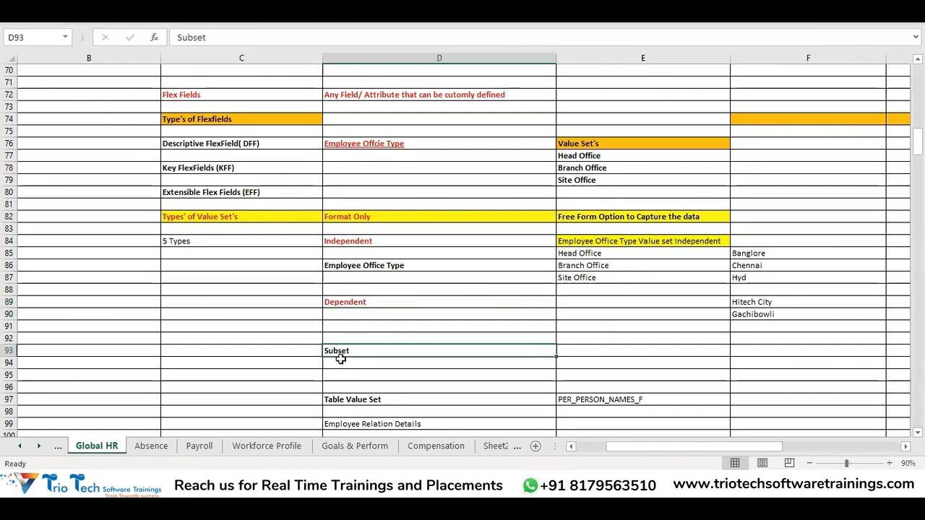
left_click(58, 21)
left_click(199, 59)
left_click(360, 399)
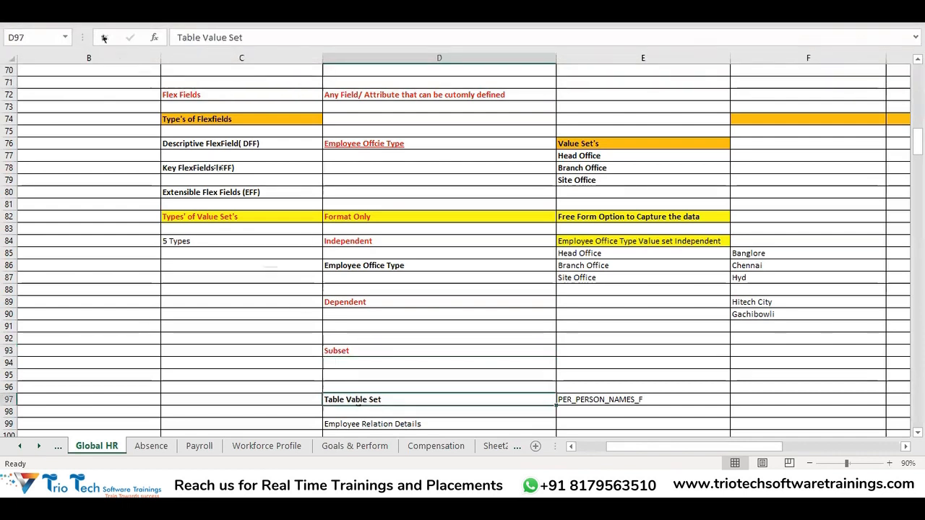
left_click(74, 22)
left_click(199, 59)
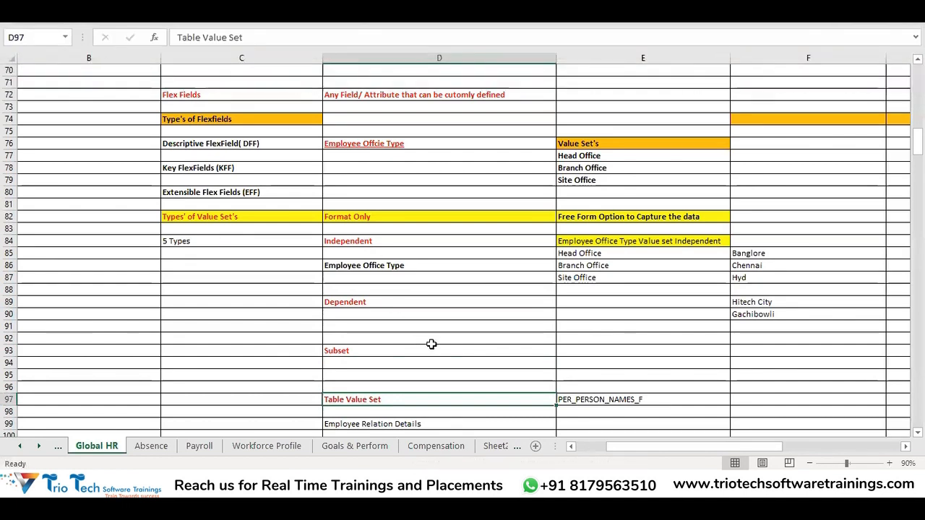
Go through the five red value set type labels in column D, from Format Only down to Table Value Set
left_click(382, 221)
left_click(383, 240)
left_click(364, 302)
left_click(363, 340)
left_click(373, 400)
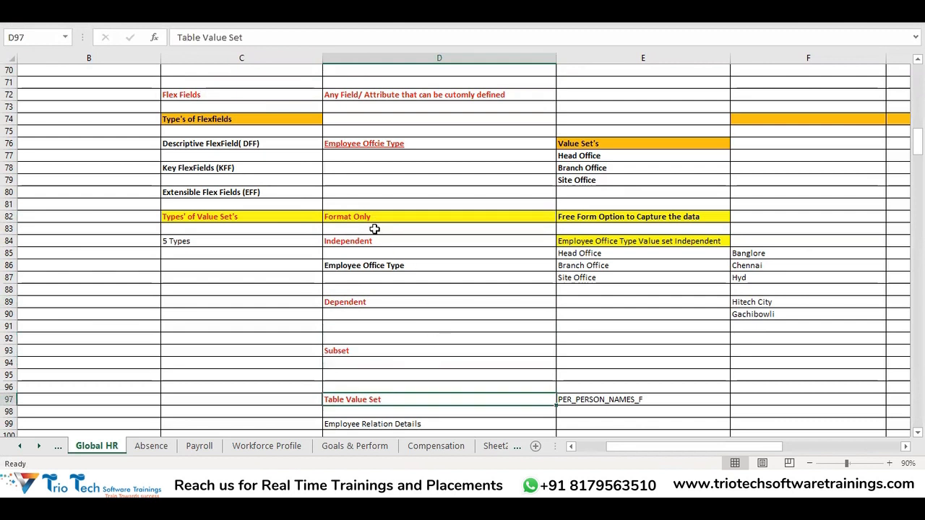
left_click(363, 220)
left_click(356, 238)
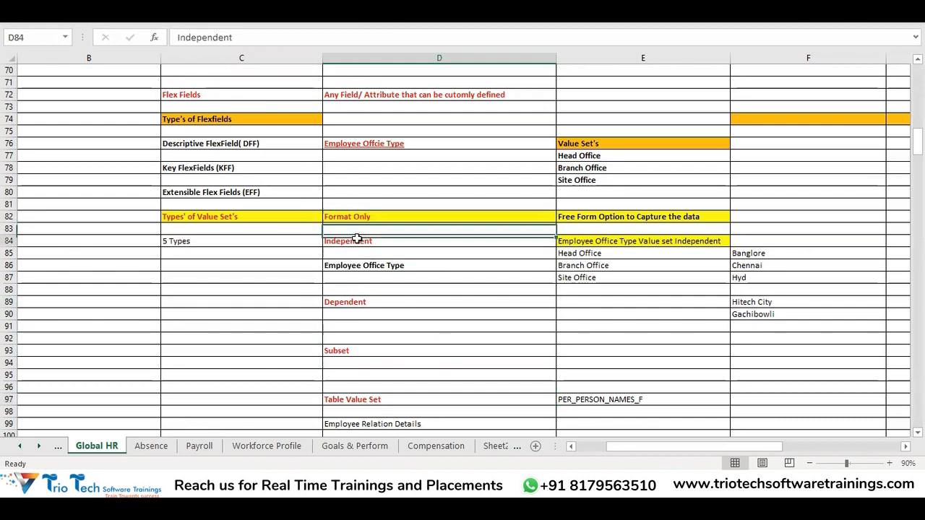
left_click(357, 302)
left_click(358, 350)
left_click(383, 398)
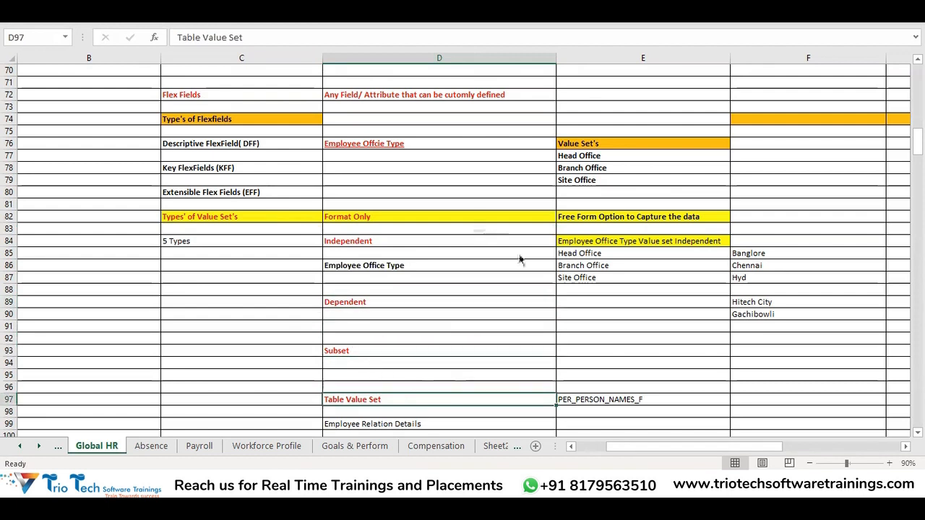
Switch to the Create Value Set page in Oracle Fusion and view the Validation Type choices for the entered value set code
key("alt+Tab")
left_click(127, 247)
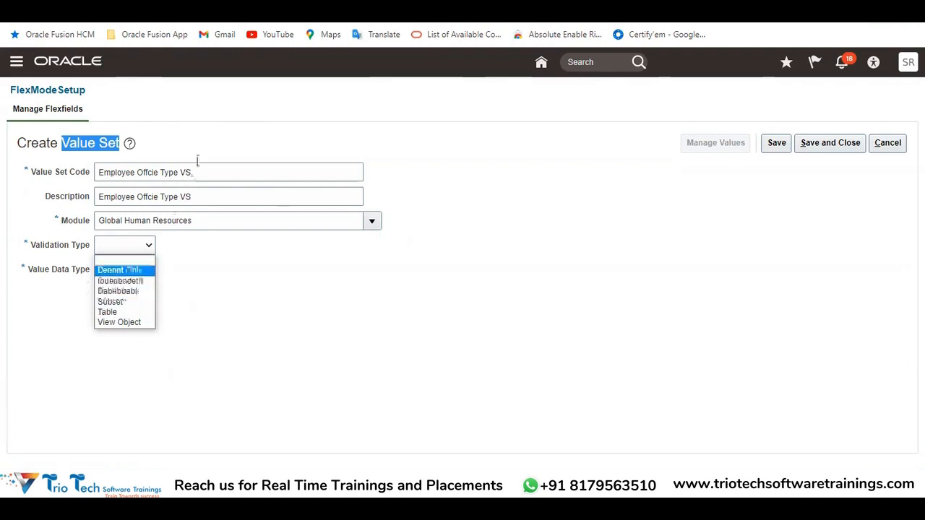
left_click_drag(205, 167, 83, 161)
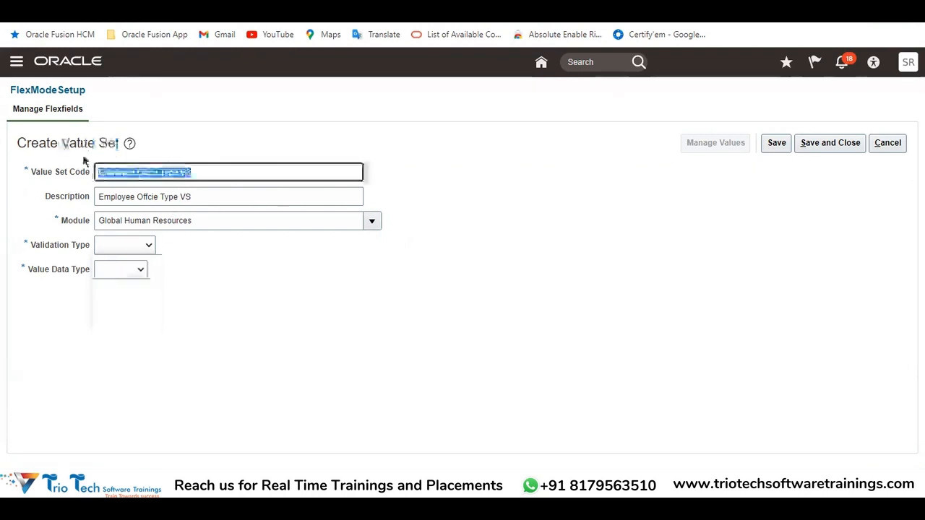
left_click(145, 245)
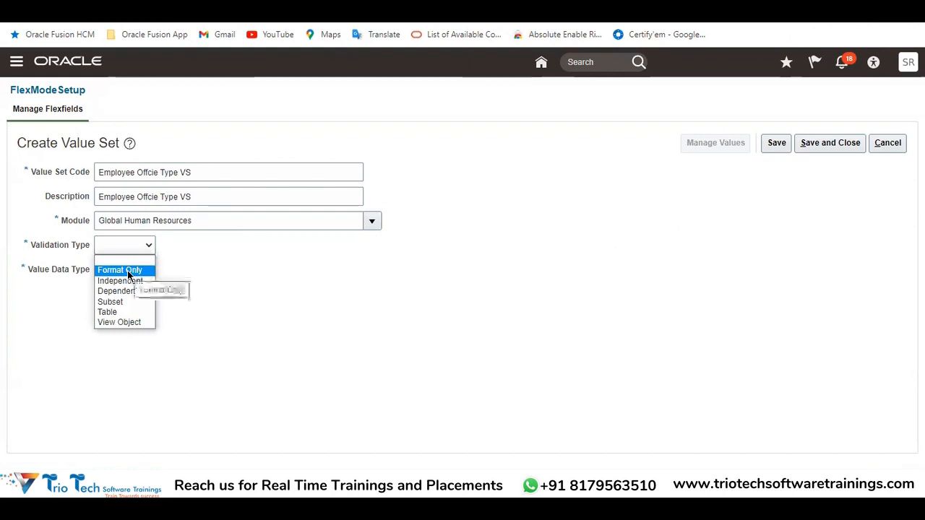
left_click(494, 240)
Read the Format Only description in the Excel notes, then find Format Only among the Validation Type choices in Oracle Fusion
key("alt+Tab")
left_click(389, 208)
left_click(384, 217)
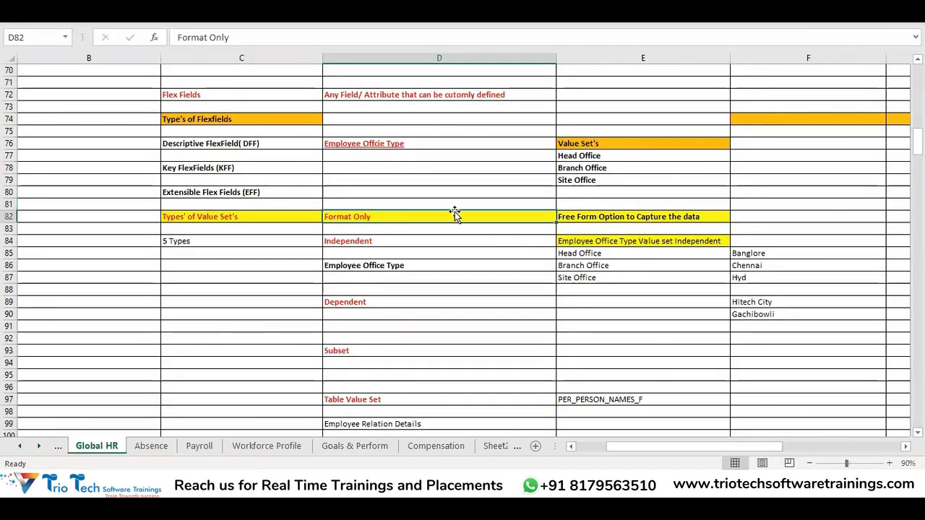
left_click(607, 217)
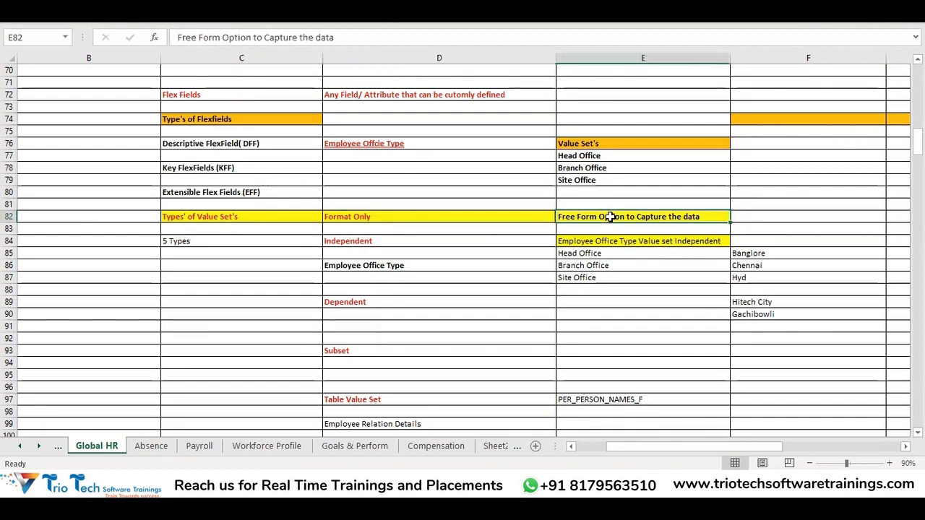
key("alt+Tab")
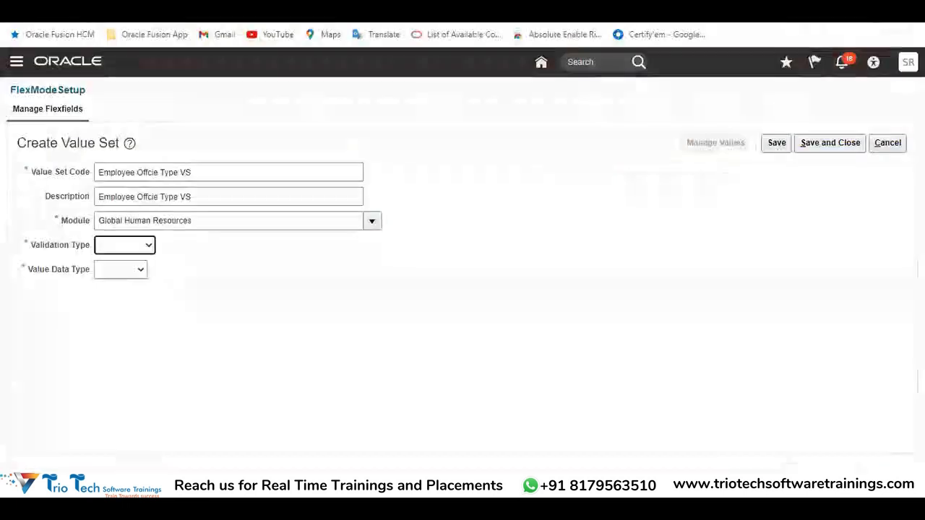
left_click(143, 246)
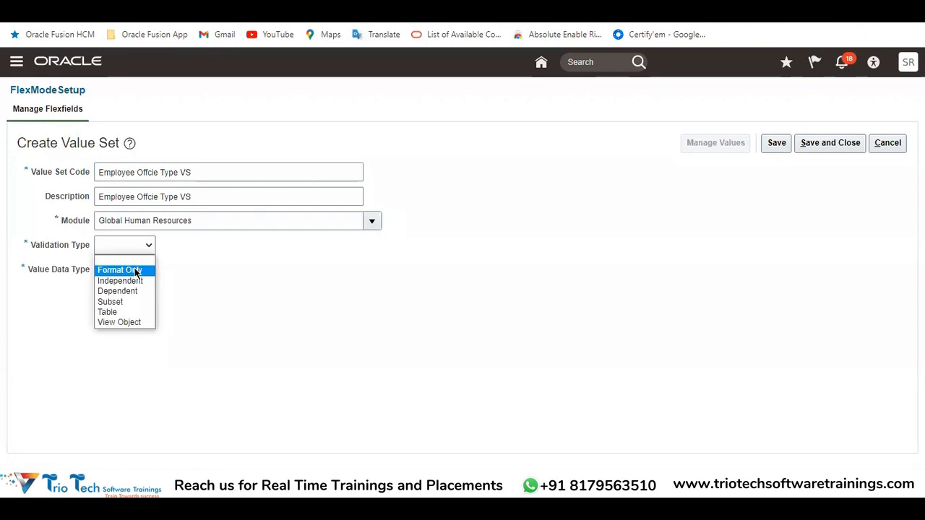
Switch to the employee hire form and examine the First Name field under Personal Details as a free-form entry example
key("alt+Tab")
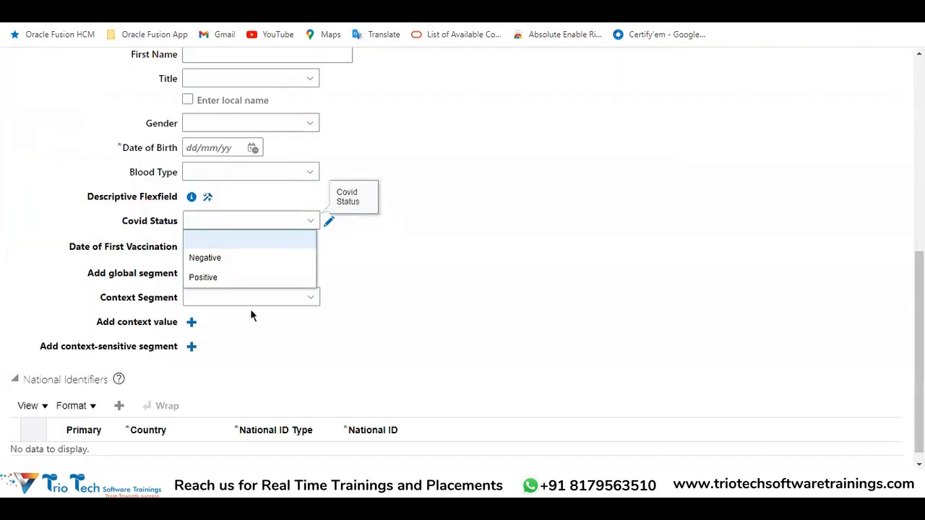
left_click(250, 309)
scroll(351, 259, "up", 2)
scroll(349, 259, "up", 3)
left_click_drag(128, 328, 178, 326)
left_click(239, 327)
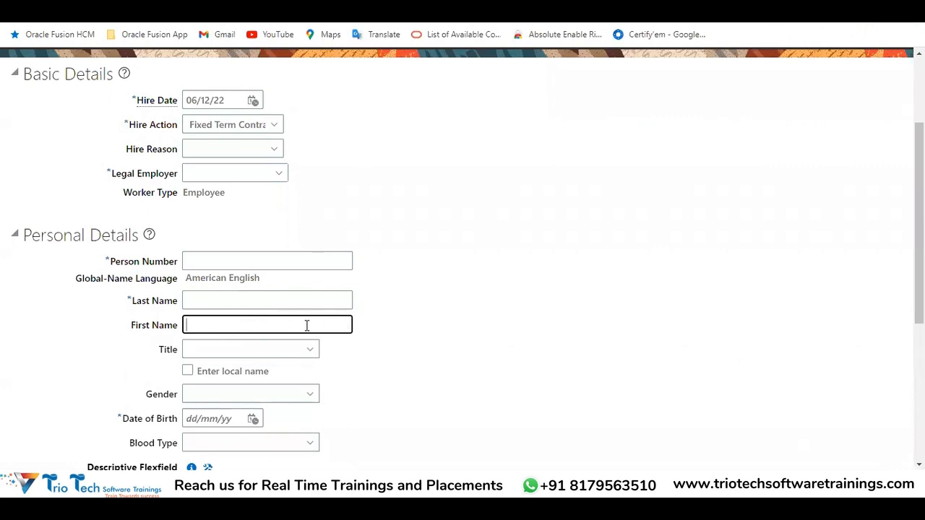
Try entering free-form sample text in the First Name field of the hire form and clear it again
scroll(425, 316, "down", 3)
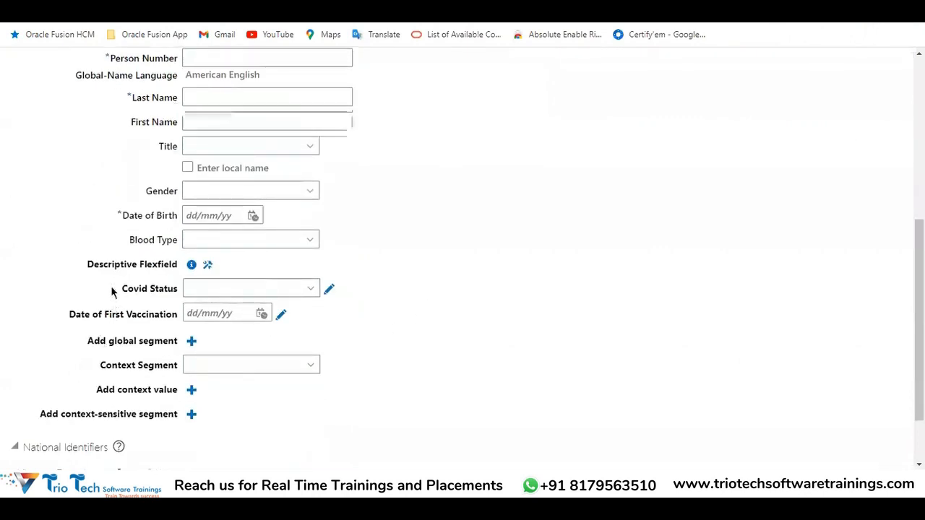
left_click_drag(112, 291, 177, 290)
left_click(226, 114)
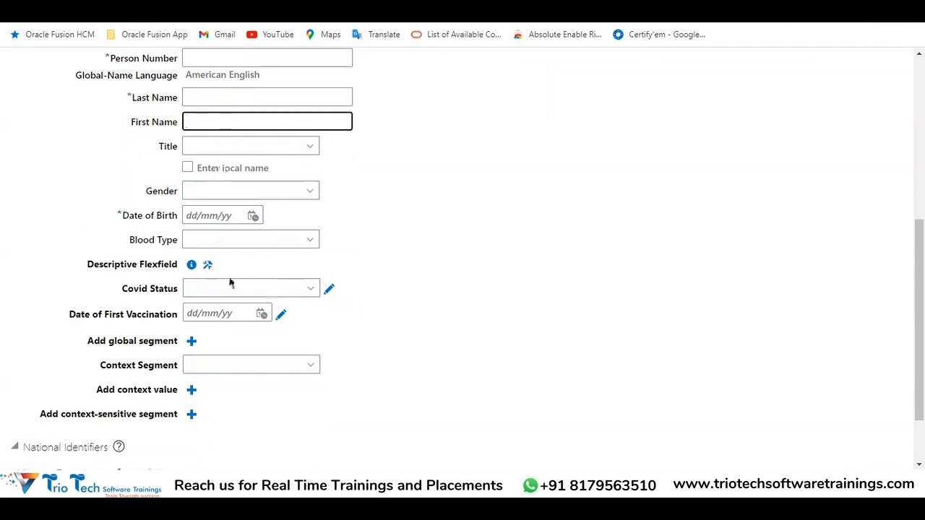
type("rehwegewtew")
key("BackSpace")
key("BackSpace")
key("BackSpace")
key("BackSpace")
key("BackSpace")
key("BackSpace")
key("BackSpace")
key("BackSpace")
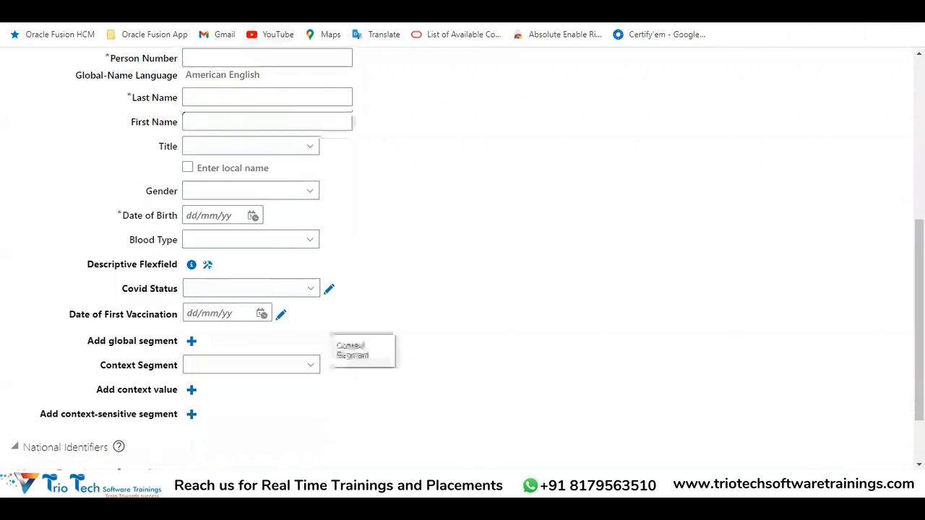
Revisit the Format Only entry in the Excel notes and set Validation Type to Format Only on the Create Value Set page in Oracle Fusion
left_click(237, 438)
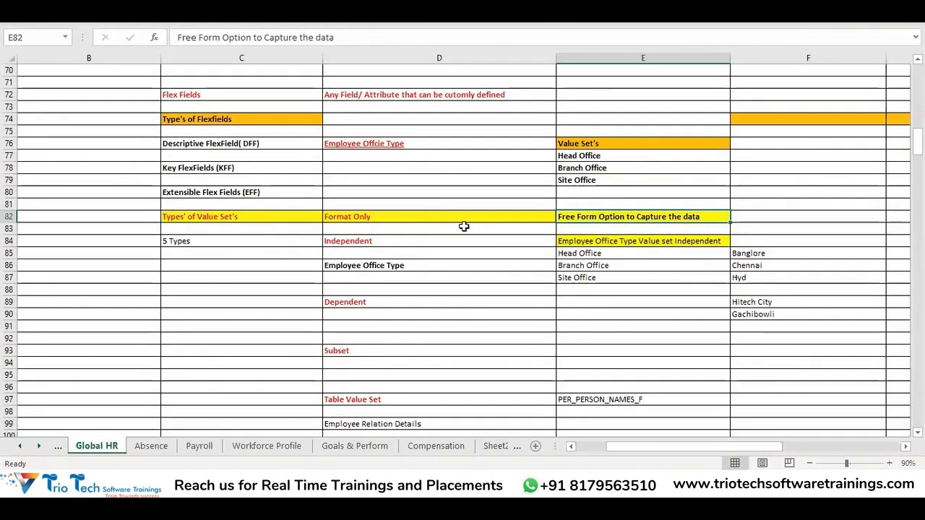
left_click(441, 215)
key("alt+Tab")
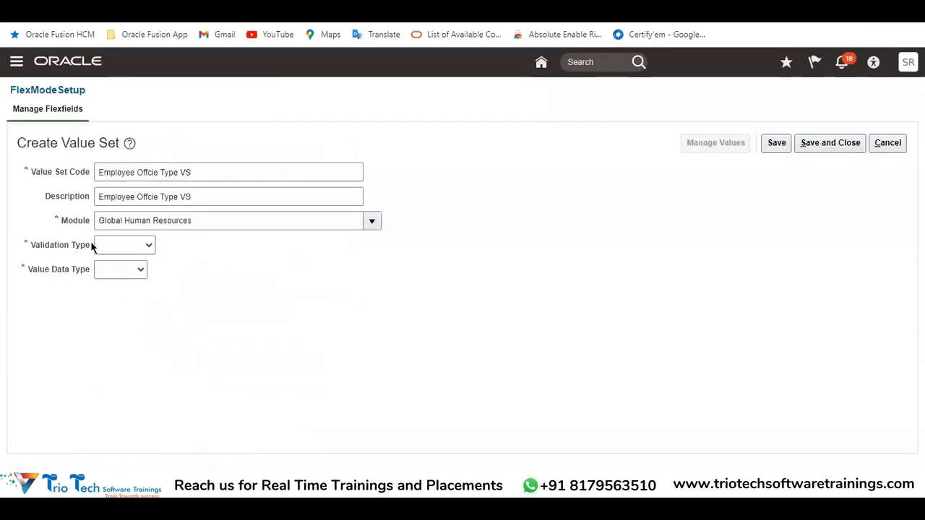
left_click(120, 246)
left_click(127, 268)
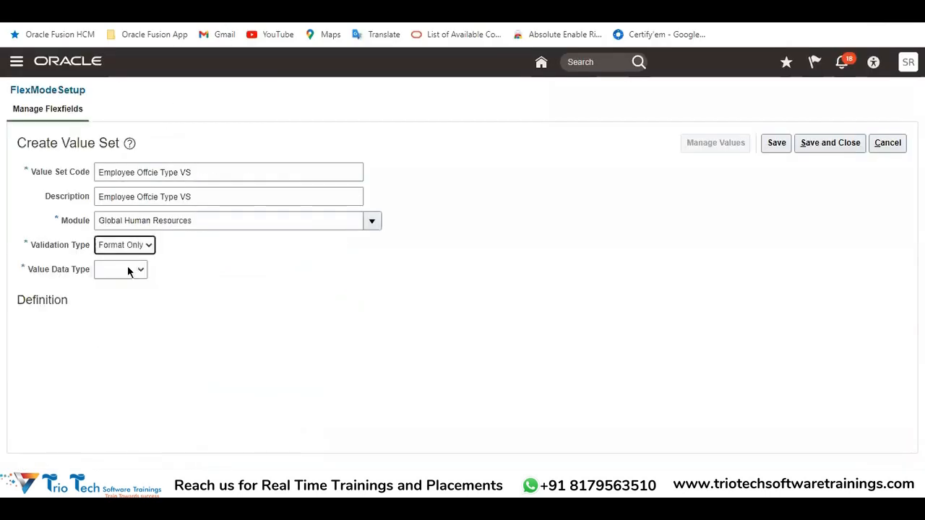
Examine the Value Data Type choices for the value set and locate Independent among the Validation Type choices
left_click(140, 272)
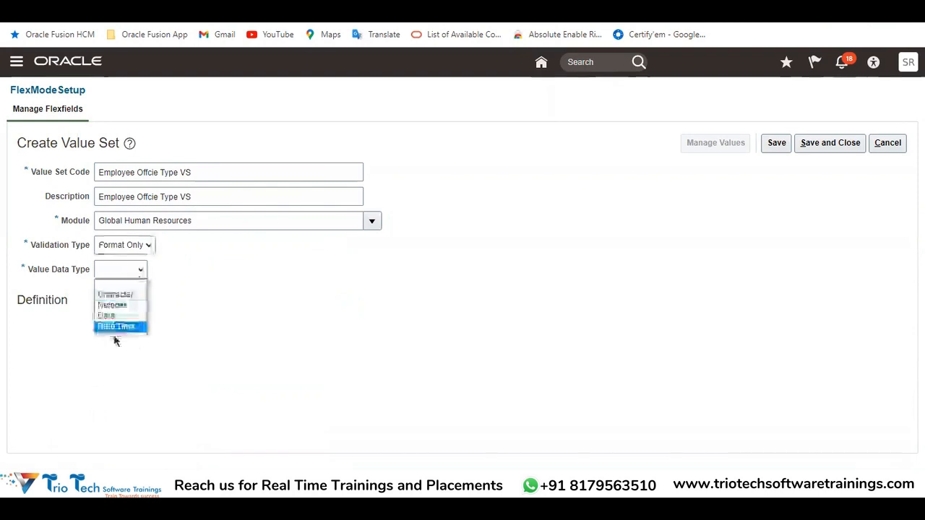
left_click_drag(215, 172, 90, 177)
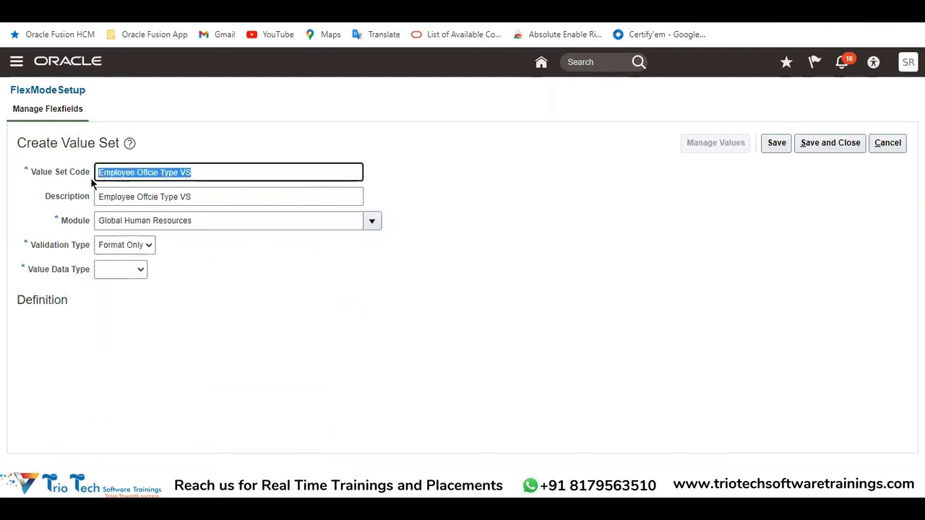
left_click(130, 271)
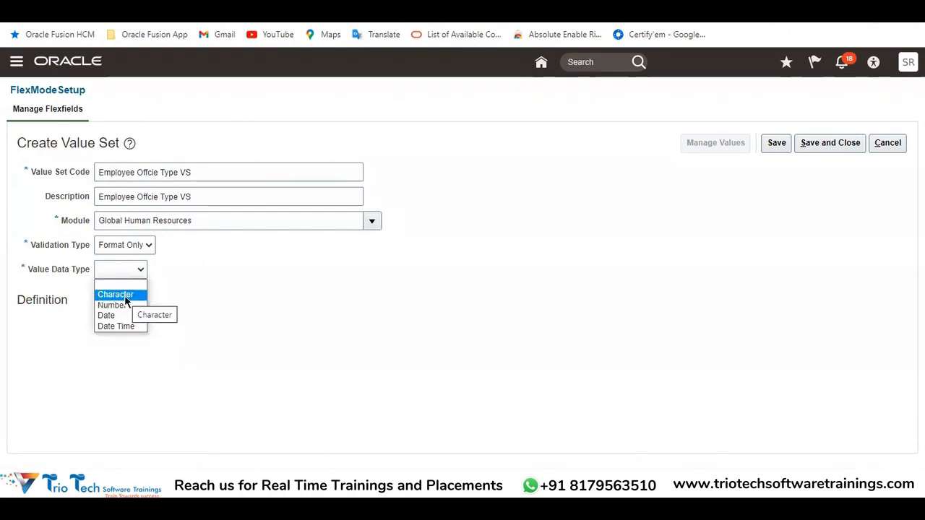
left_click(216, 284)
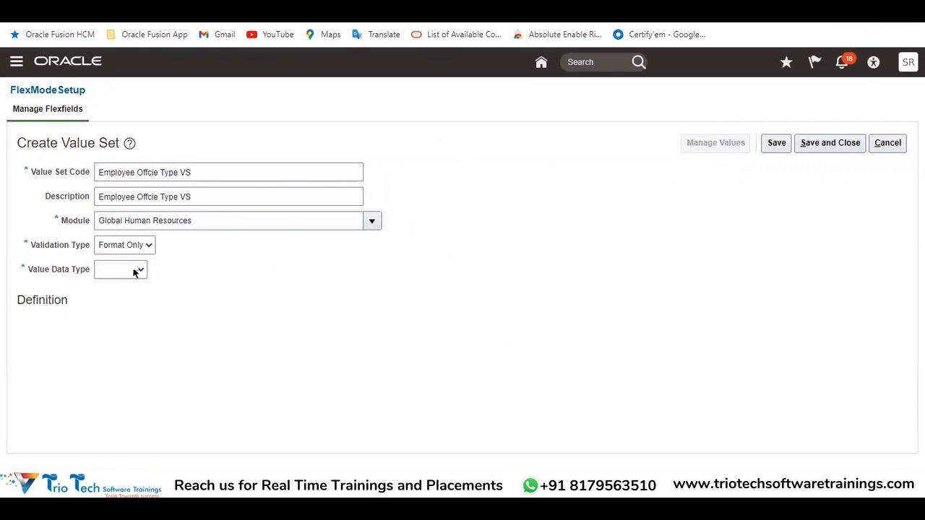
left_click(132, 248)
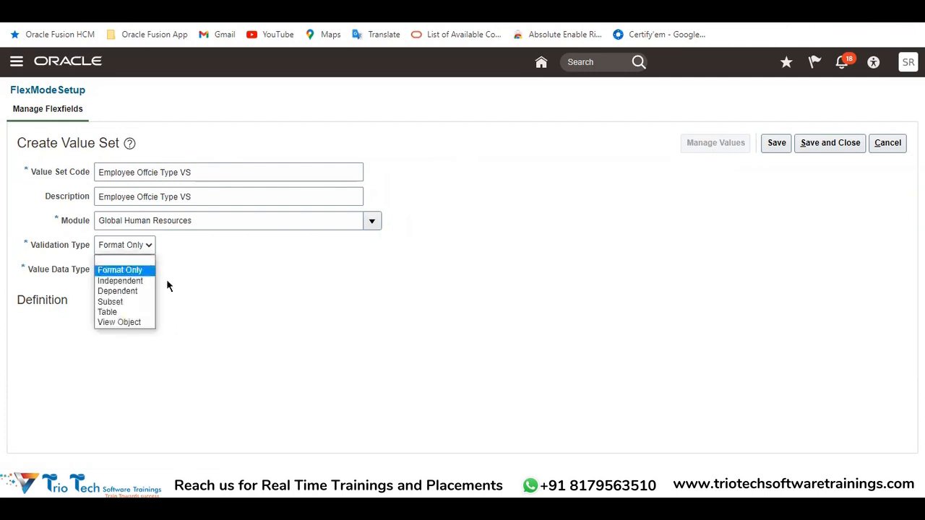
left_click(121, 281)
Switch to the Excel notes and examine the Independent type with its Employee Office Type example values Head Office, Branch Office and Site Office
left_click(238, 434)
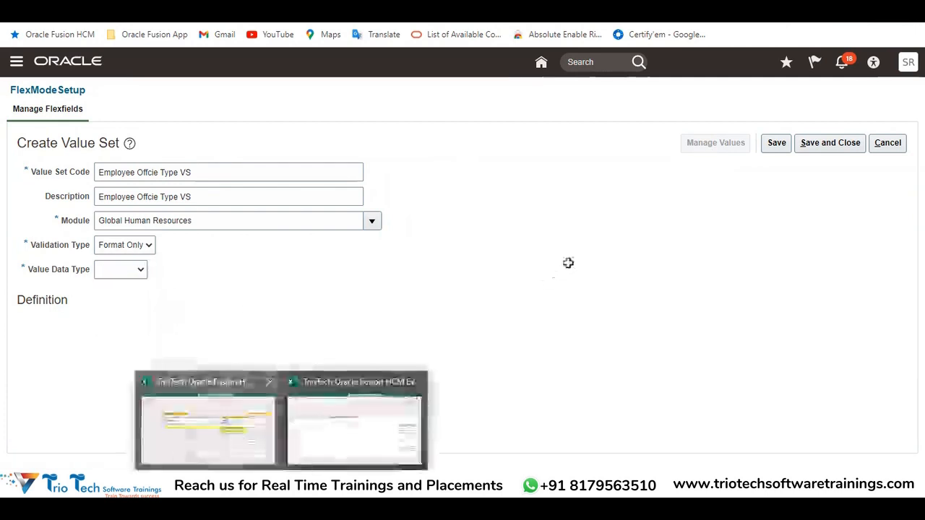
left_click(372, 266)
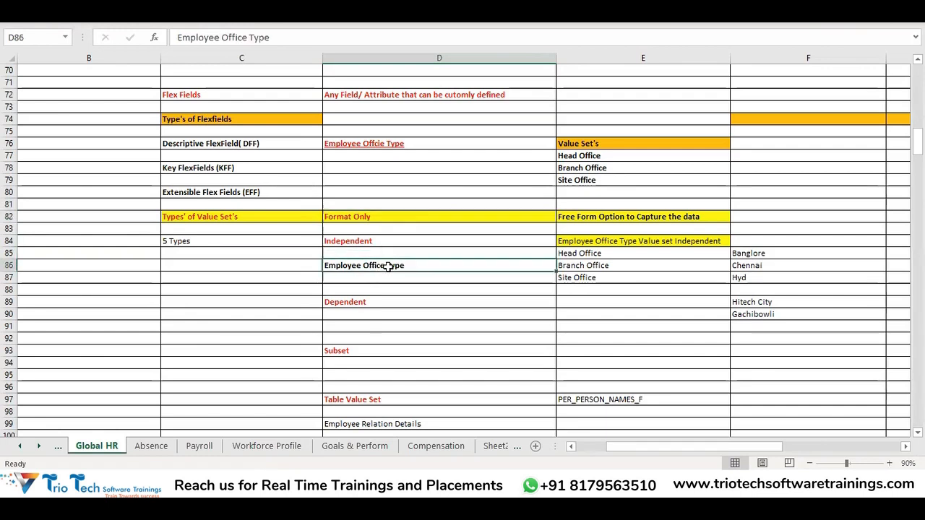
left_click(599, 253)
left_click_drag(598, 253, 600, 285)
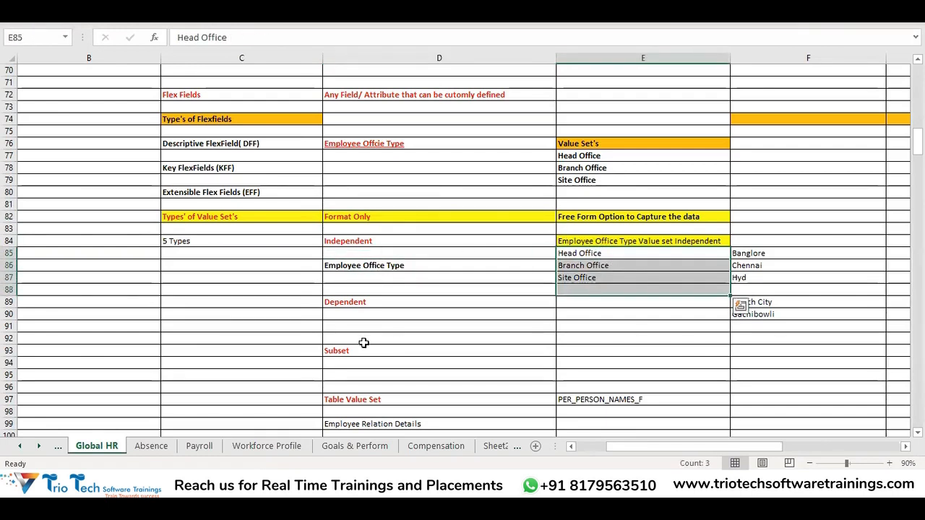
left_click(337, 242)
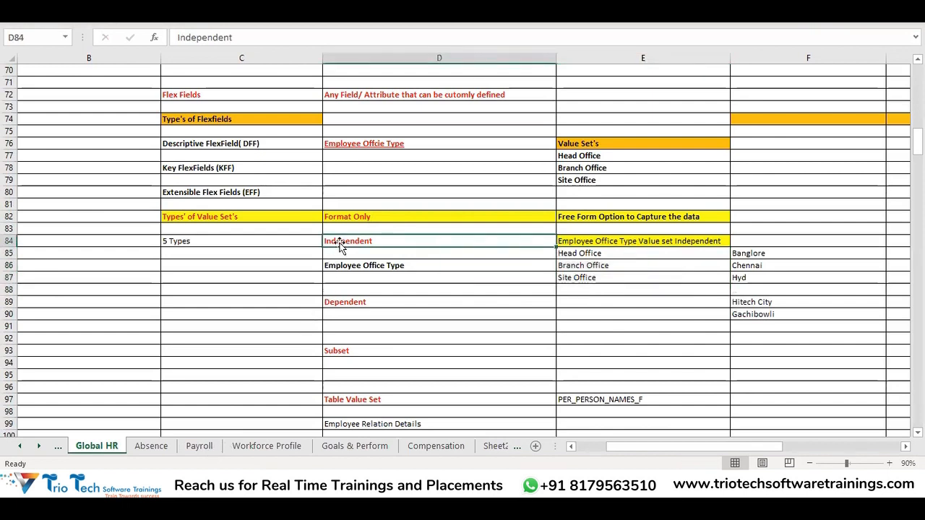
left_click(600, 314)
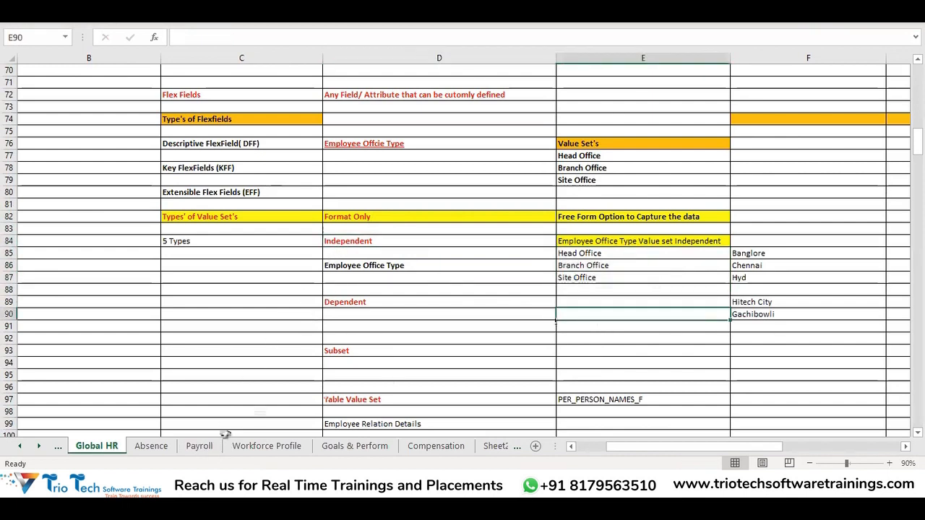
left_click(369, 242)
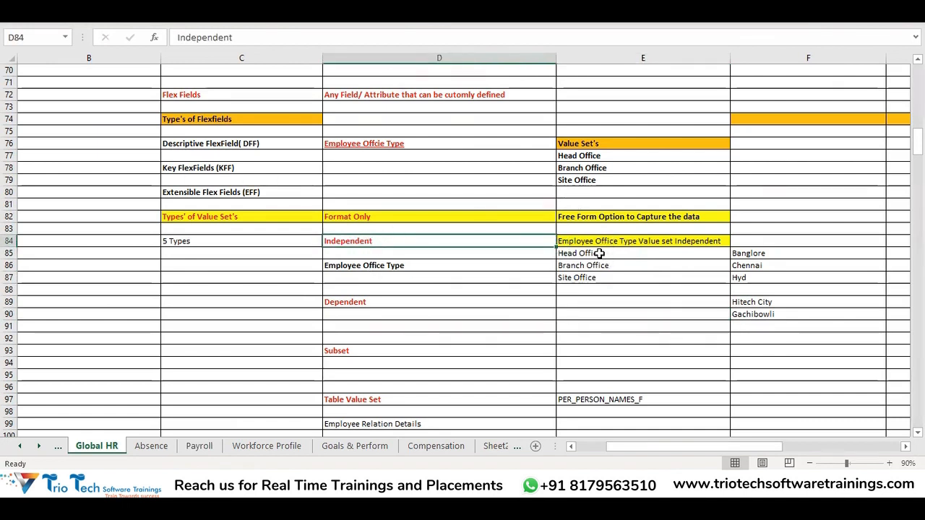
left_click_drag(598, 253, 594, 279)
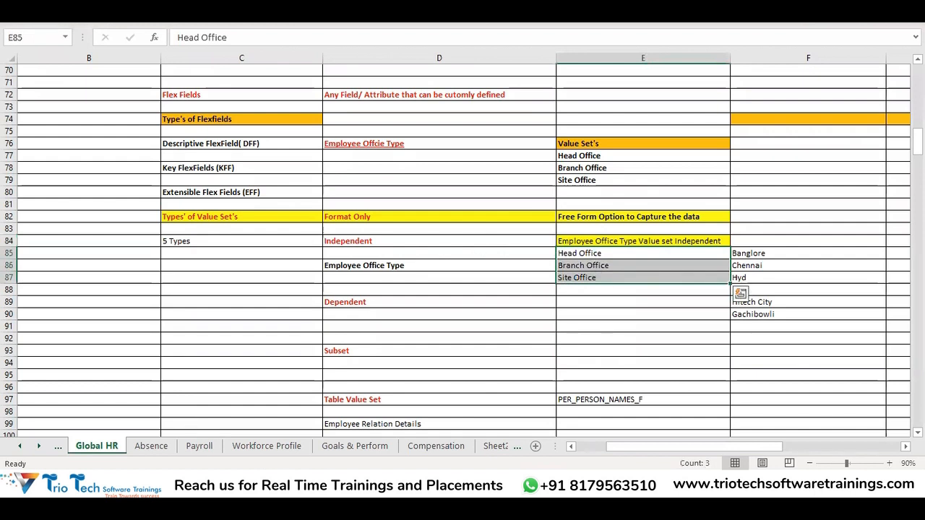
Return to the Create Value Set page in Oracle Fusion and set Validation Type to Independent and Value Data Type to Character
left_click(246, 484)
left_click(145, 246)
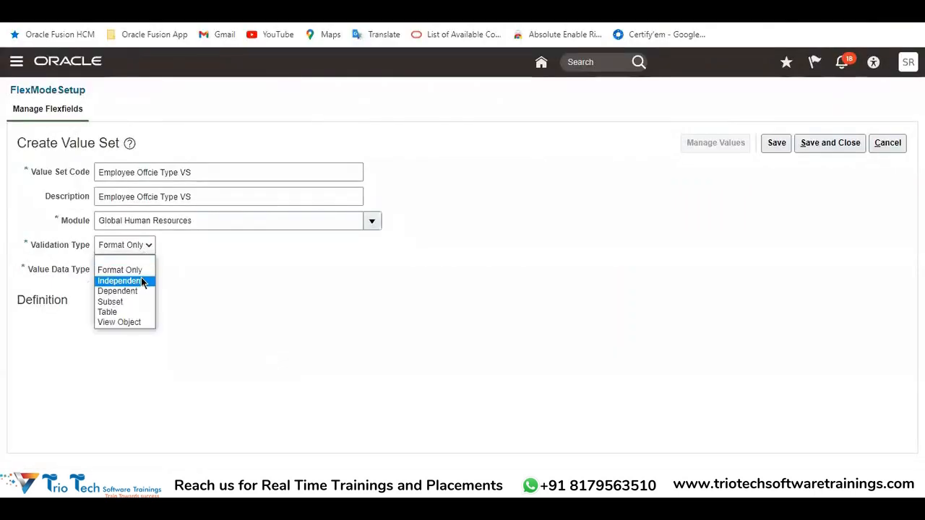
left_click(142, 282)
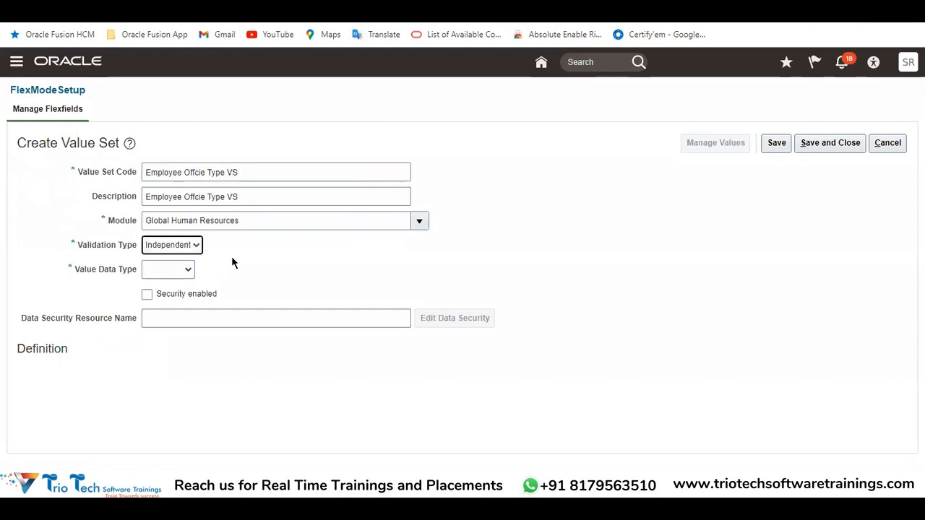
left_click(156, 273)
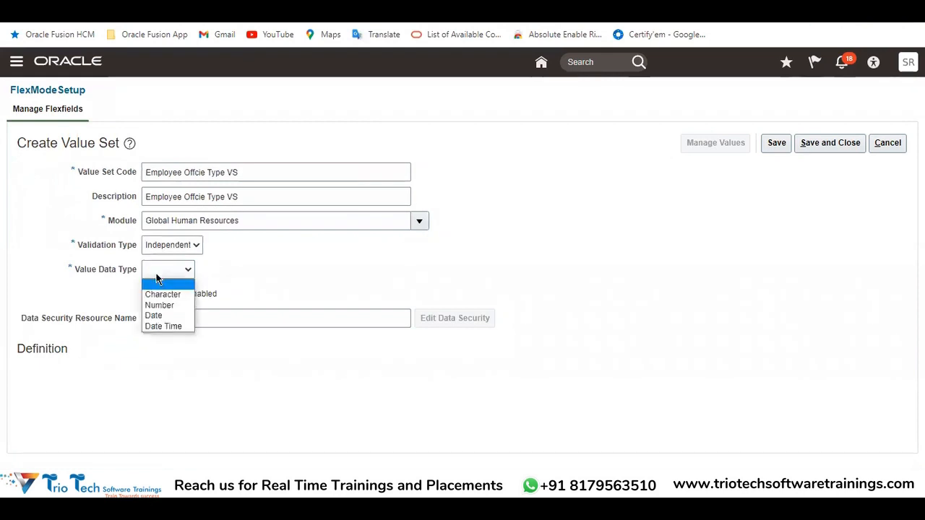
left_click_drag(248, 174, 174, 204)
left_click(173, 274)
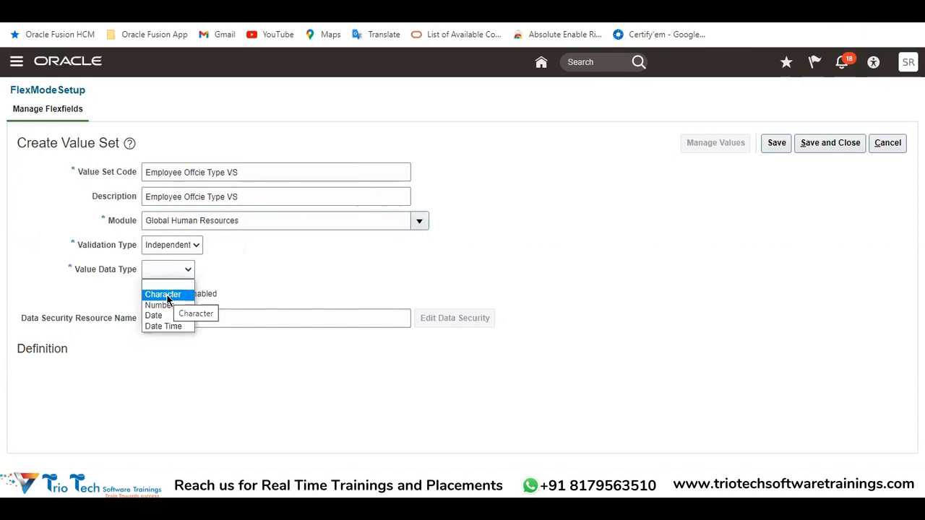
left_click(167, 297)
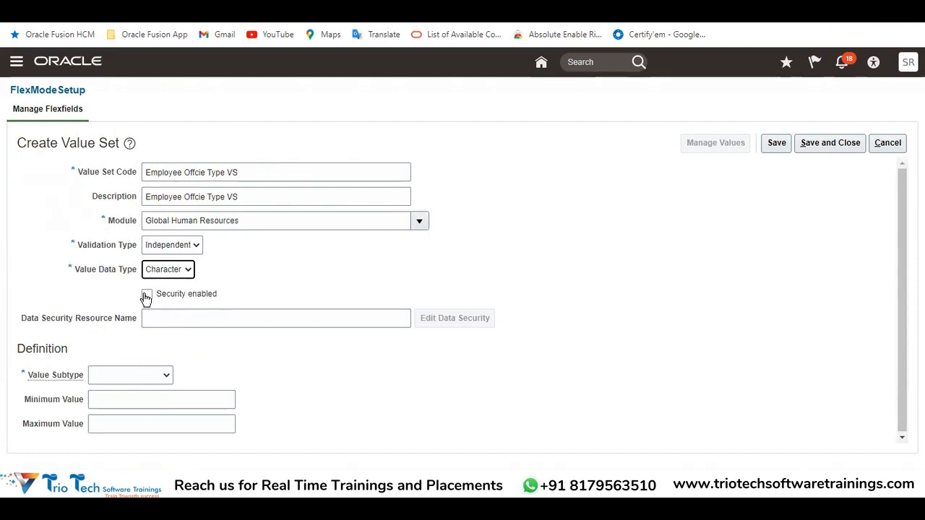
Examine the value set's Security enabled and Data Security Resource Name options, keeping Independent as the Validation Type
left_click(147, 172)
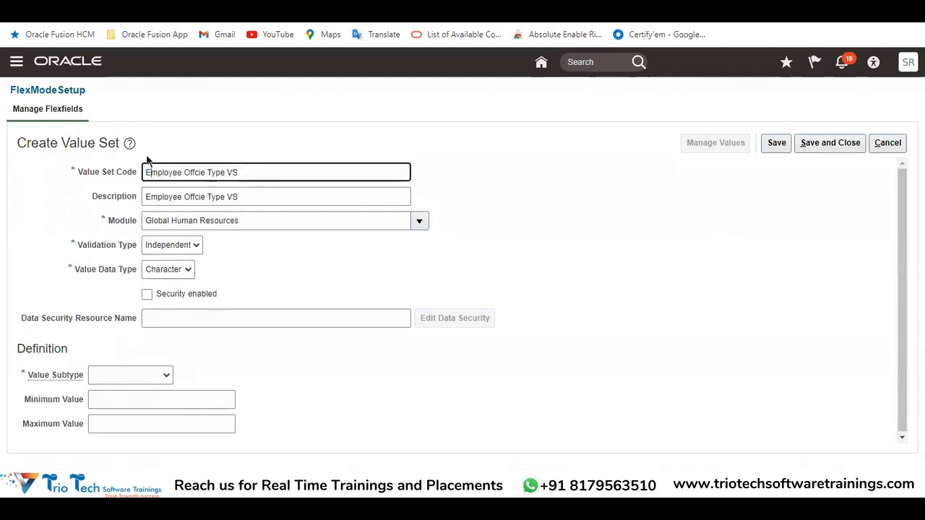
left_click(202, 320)
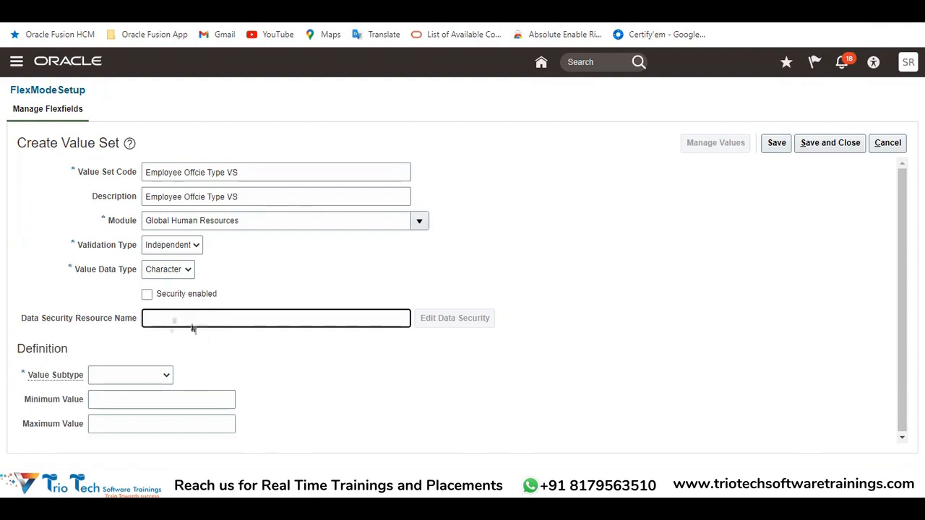
left_click(358, 350)
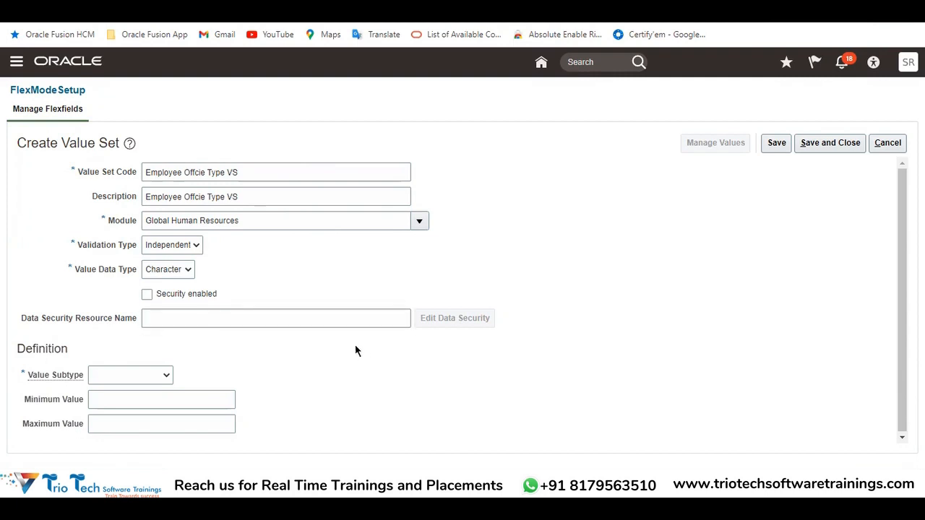
left_click(174, 249)
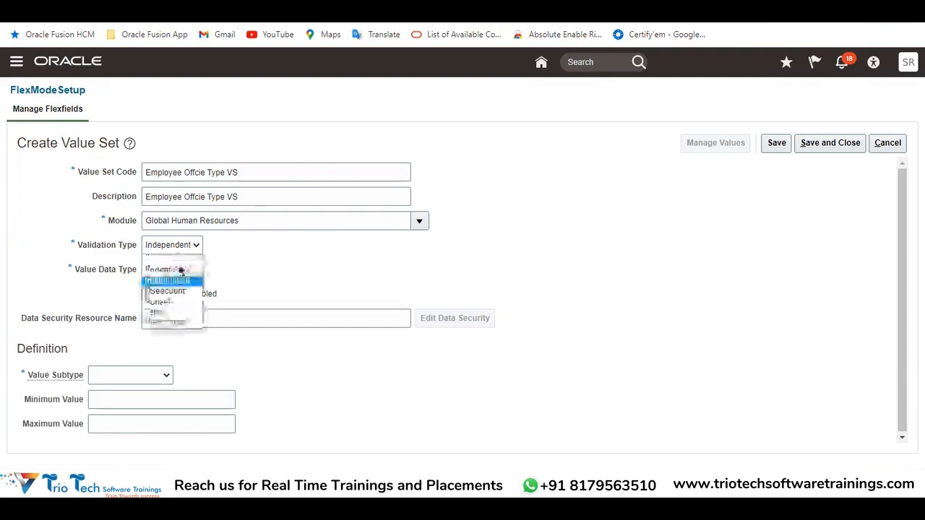
left_click(179, 282)
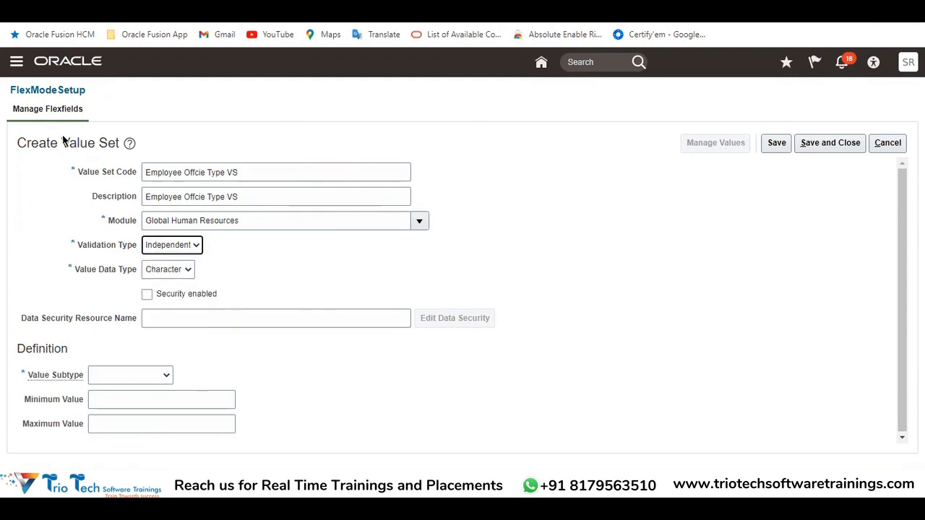
Set the Value Subtype to Text in the value set's Definition section
left_click_drag(64, 140, 17, 139)
left_click_drag(16, 349, 65, 354)
left_click(102, 378)
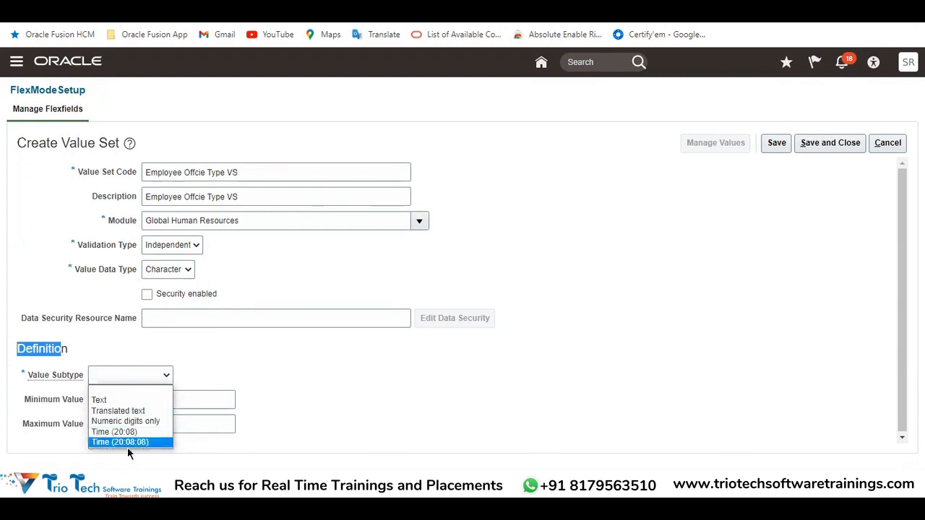
left_click(99, 399)
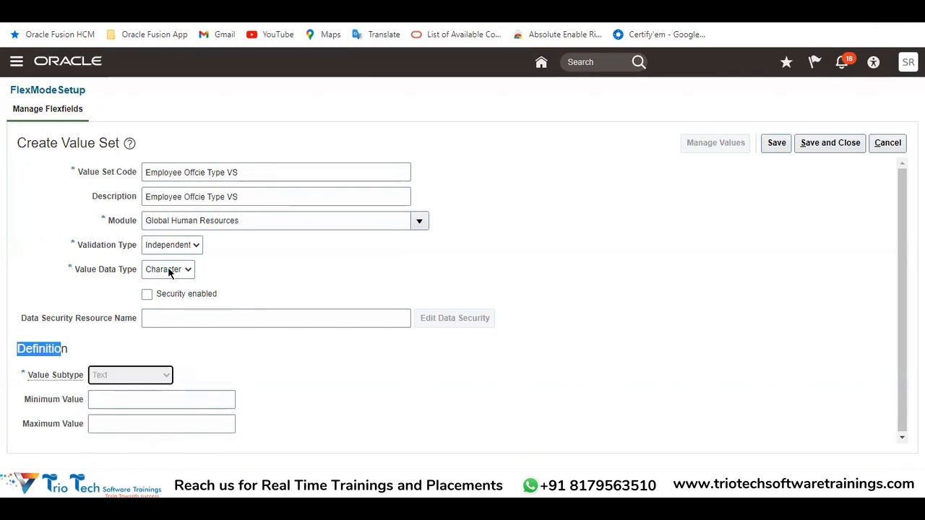
Check the Head Office, Branch Office and Site Office values in the Excel notes and return to the Create Value Set page
key("alt+Tab")
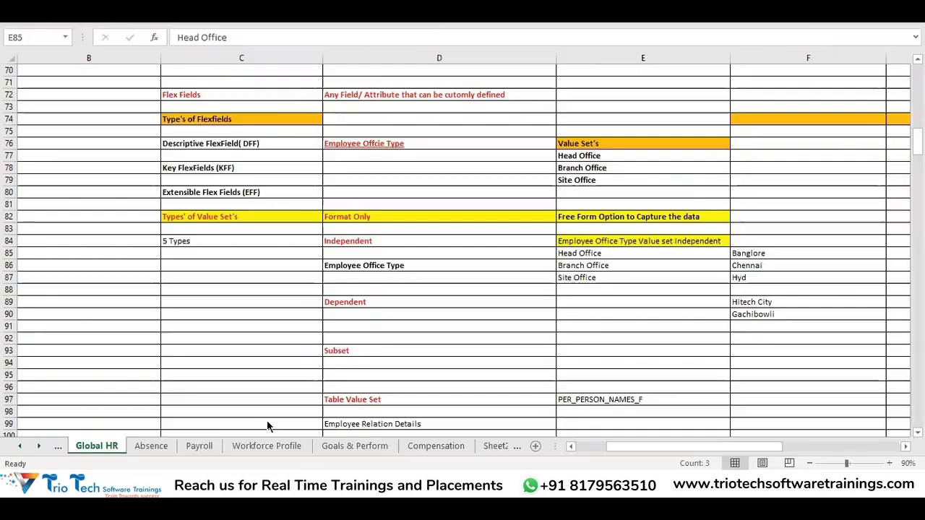
left_click_drag(602, 249, 578, 277)
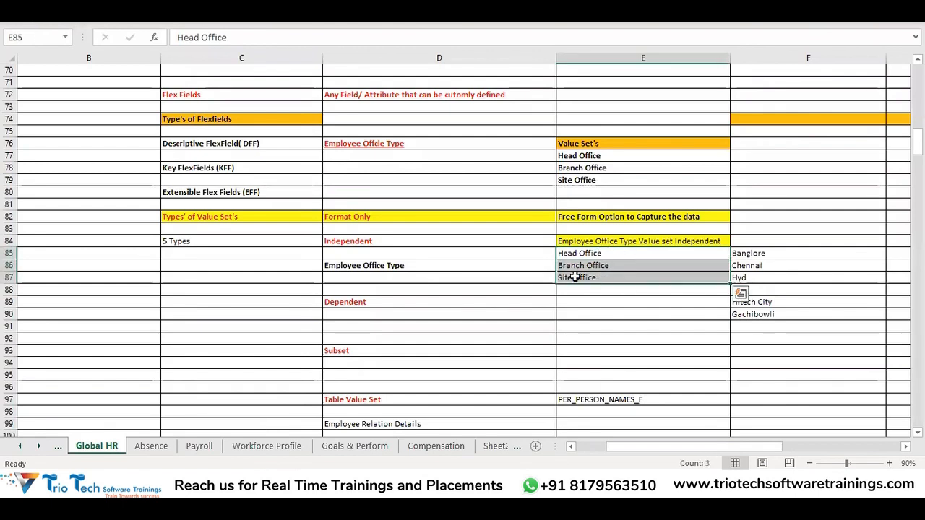
key("alt+Tab")
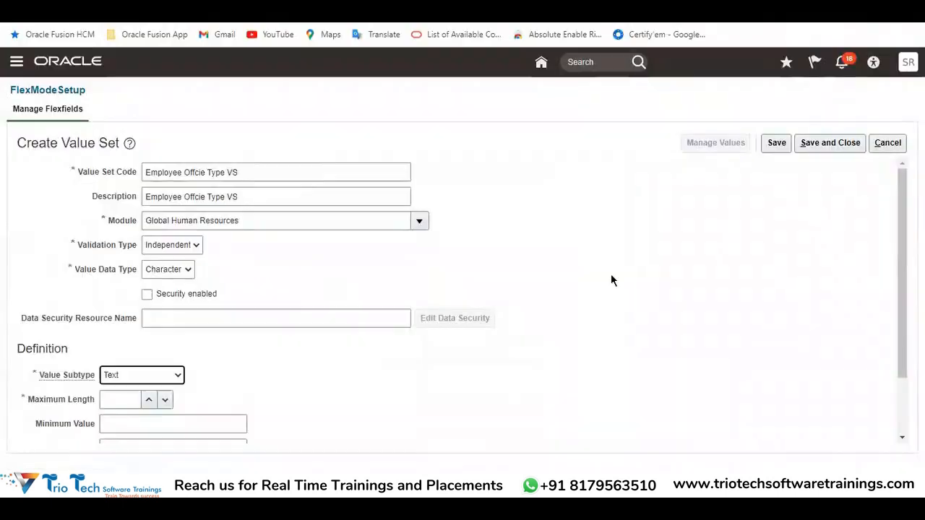
Set the value set's Maximum Length to 5 and check the Value Data Type choices, keeping Character
scroll(340, 343, "down", 2)
scroll(213, 326, "up", 2)
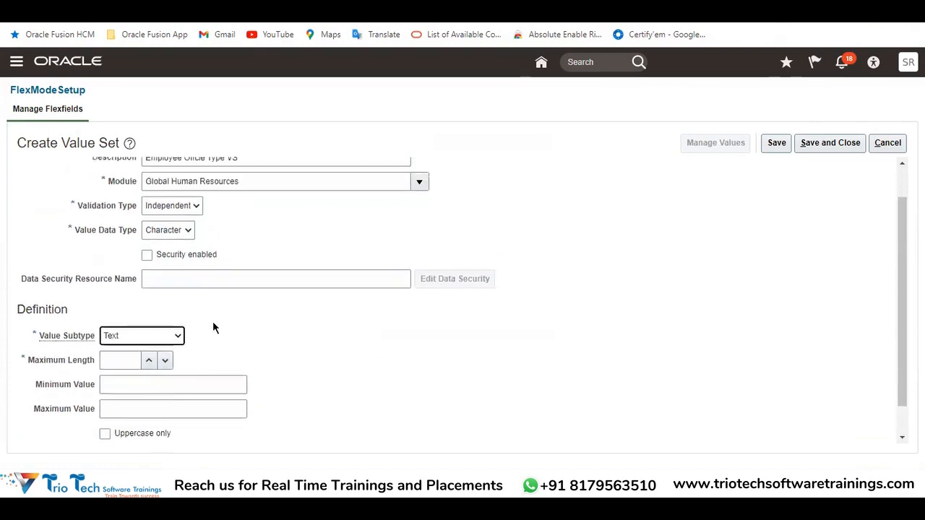
scroll(116, 361, "down", 2)
left_click(112, 331)
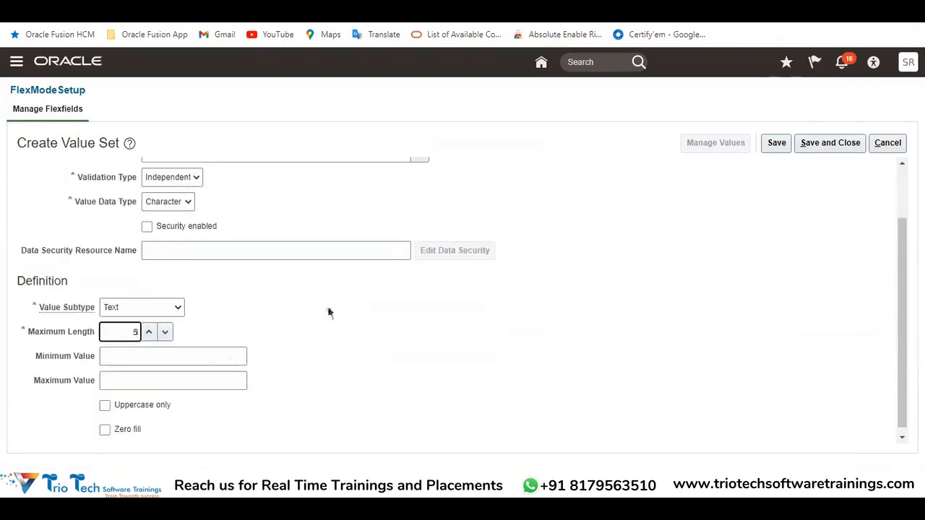
left_click(151, 355)
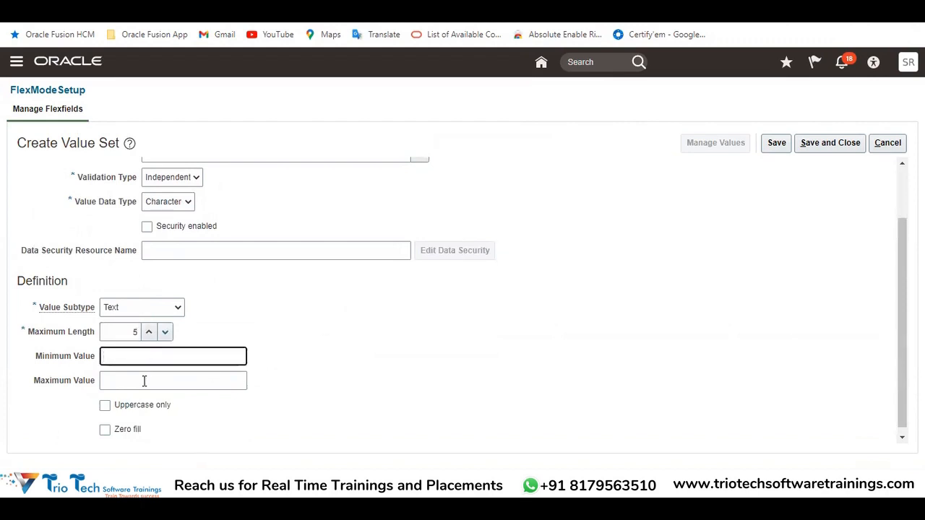
left_click(144, 381)
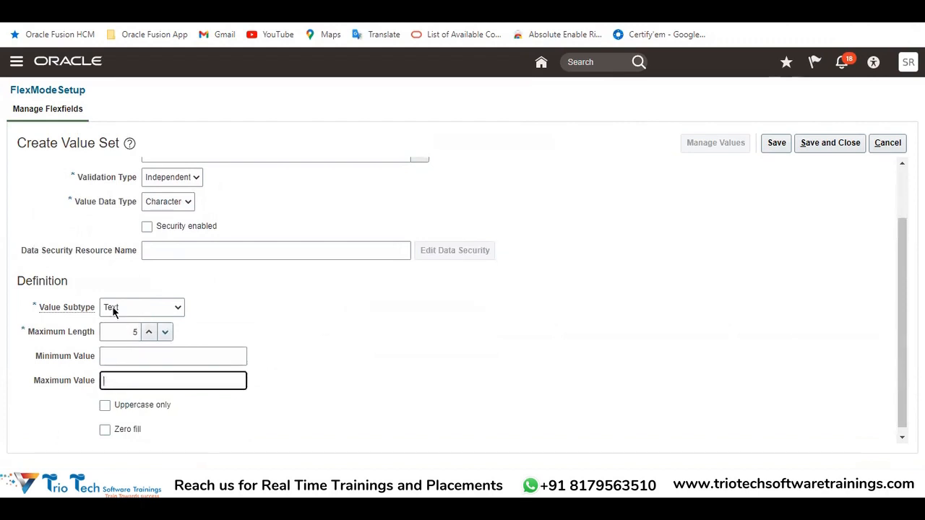
scroll(124, 320, "up", 2)
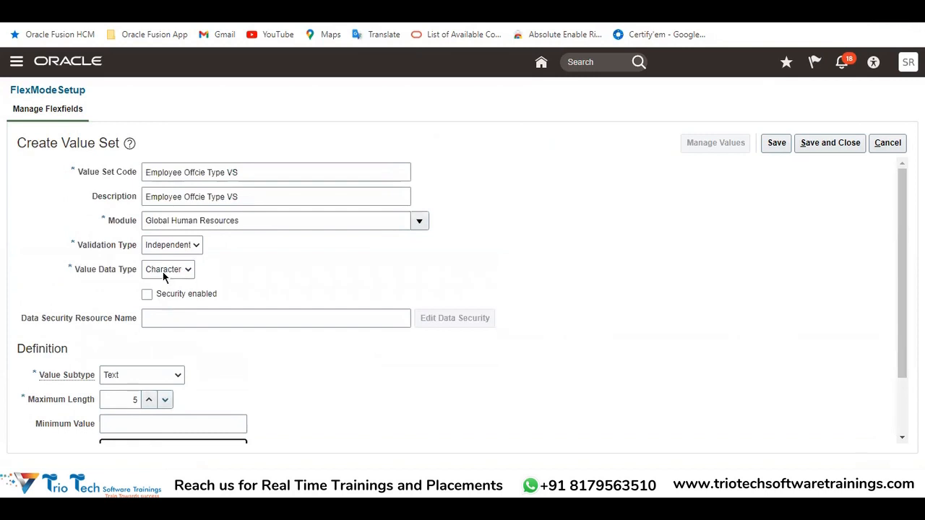
left_click(163, 272)
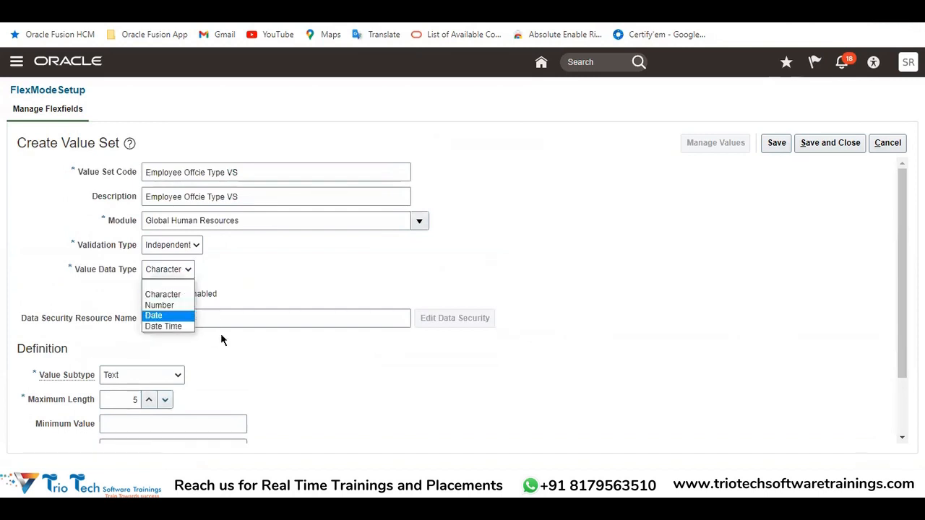
left_click(226, 360)
Enable the Uppercase only and Zero fill options in the value set's Definition section
scroll(177, 349, "down", 2)
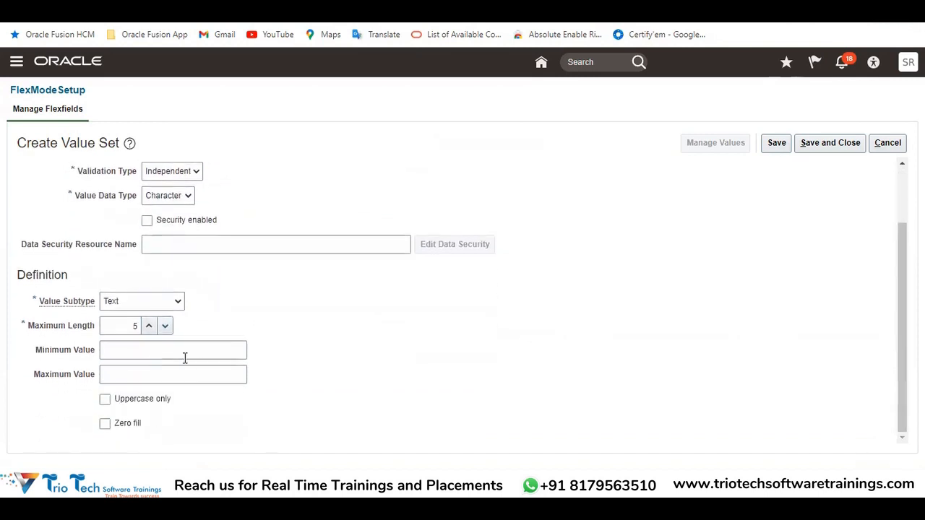
left_click_drag(26, 331, 99, 377)
left_click(407, 296)
left_click(106, 402)
left_click(108, 429)
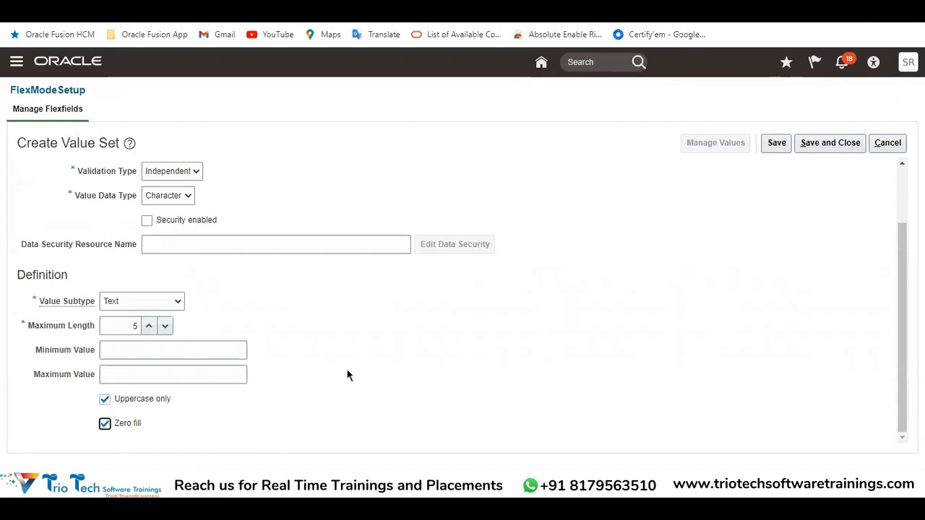
Review the Value Set Code, check the Head Office, Branch Office and Site Office cells in the Excel notes, and return to Create Value Set
scroll(376, 372, "up", 2)
left_click_drag(257, 170, 143, 186)
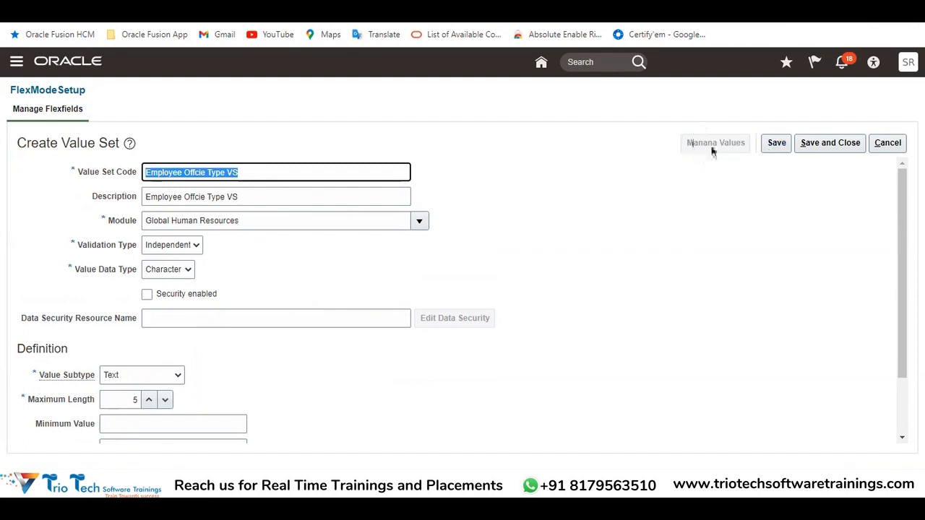
left_click_drag(261, 175, 109, 203)
mouse_move(281, 509)
left_click(260, 427)
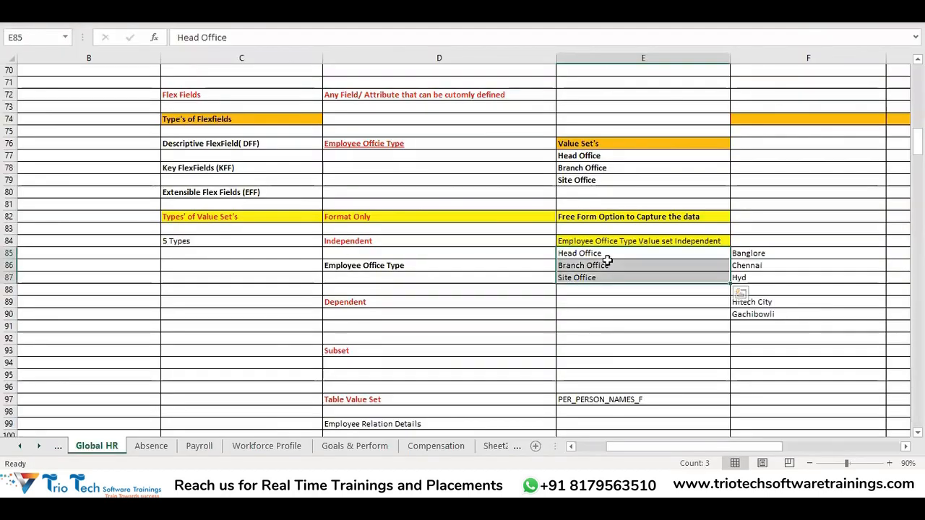
left_click(604, 256)
left_click(605, 265)
left_click(595, 278)
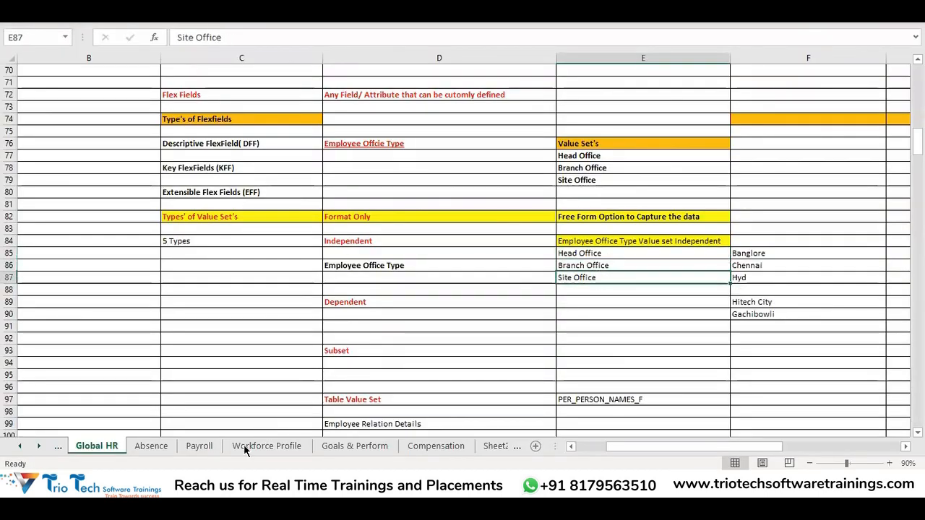
key("alt+Tab")
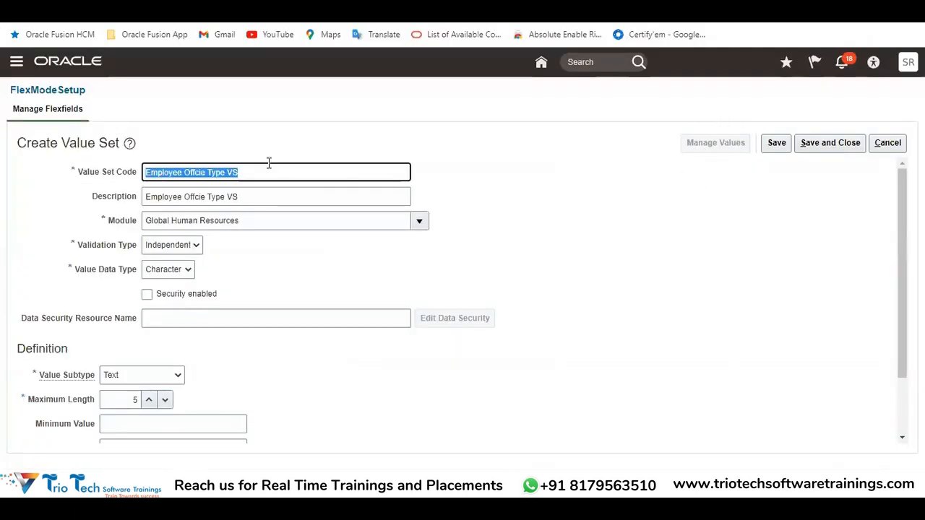
Compare the Maximum Length setting with the Head Office entry in the Excel notes and return to the Maximum Length field
scroll(318, 238, "down", 2)
left_click_drag(29, 326, 83, 327)
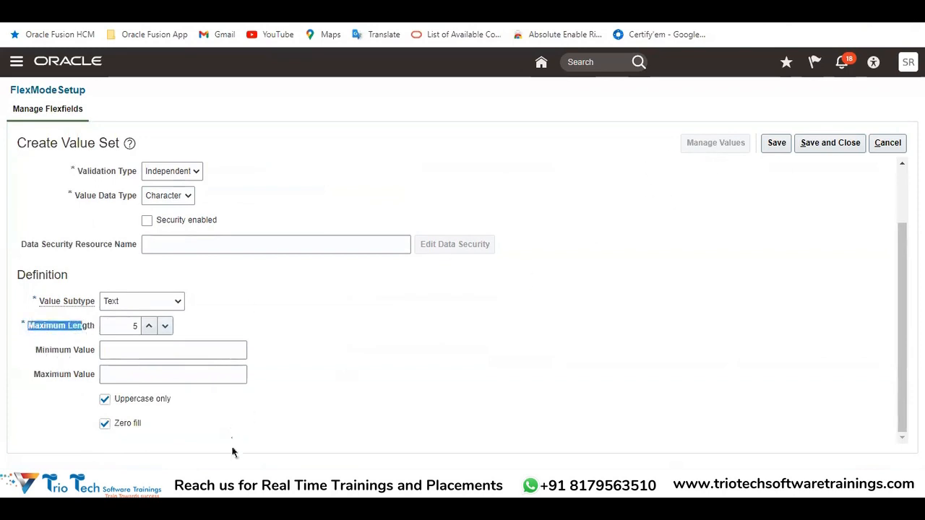
left_click(280, 485)
left_click(209, 431)
left_click(568, 254)
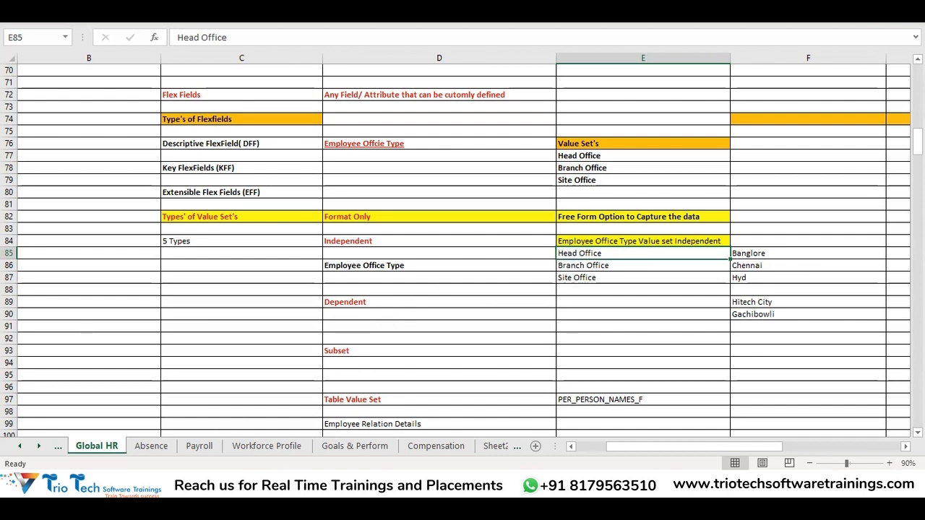
key("alt+Tab")
double_click(117, 325)
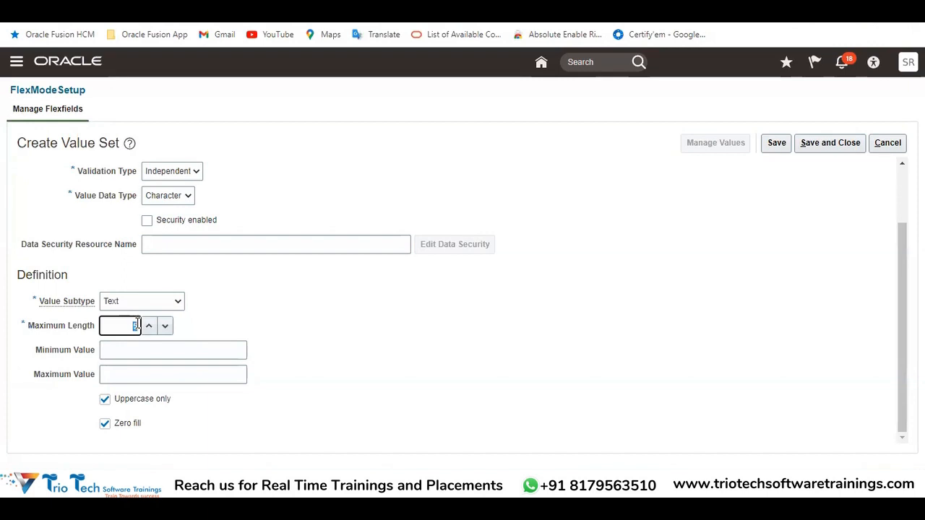
key("BackSpace")
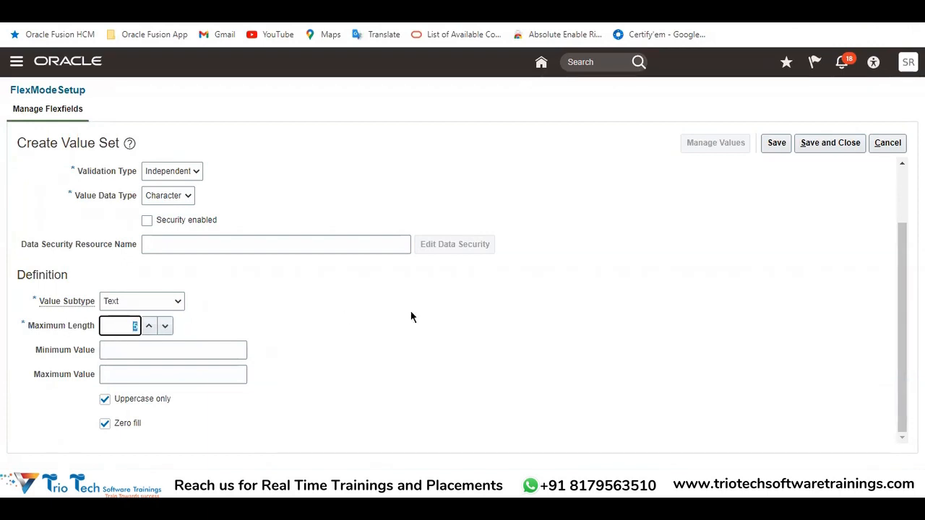
Review the Definition settings and Value Data Type choices, check the three office values in the Excel notes, and return to Oracle Fusion
scroll(412, 316, "up", 1)
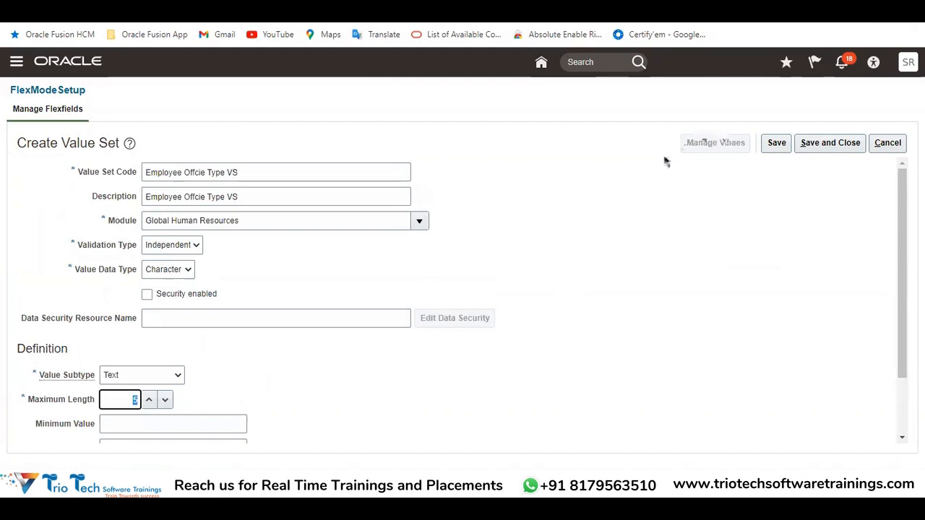
scroll(58, 355, "down", 1)
left_click_drag(37, 352, 106, 354)
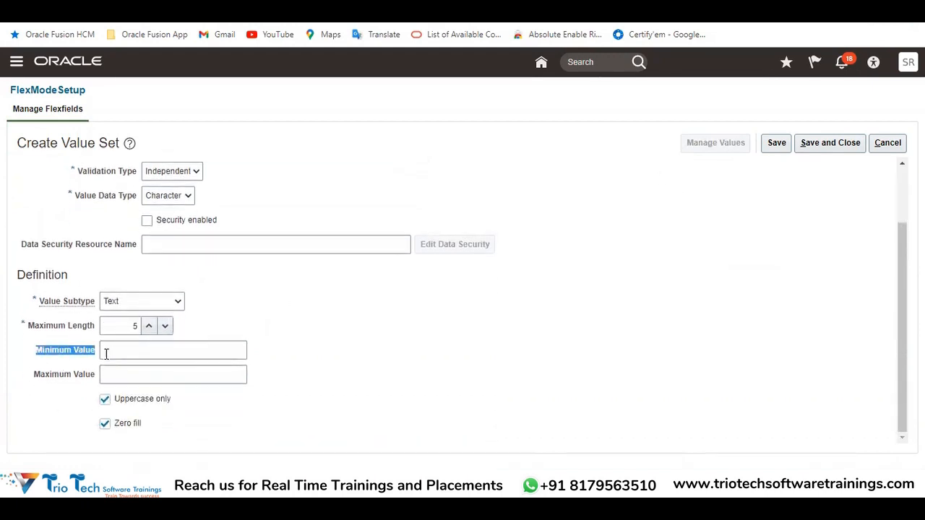
left_click(172, 197)
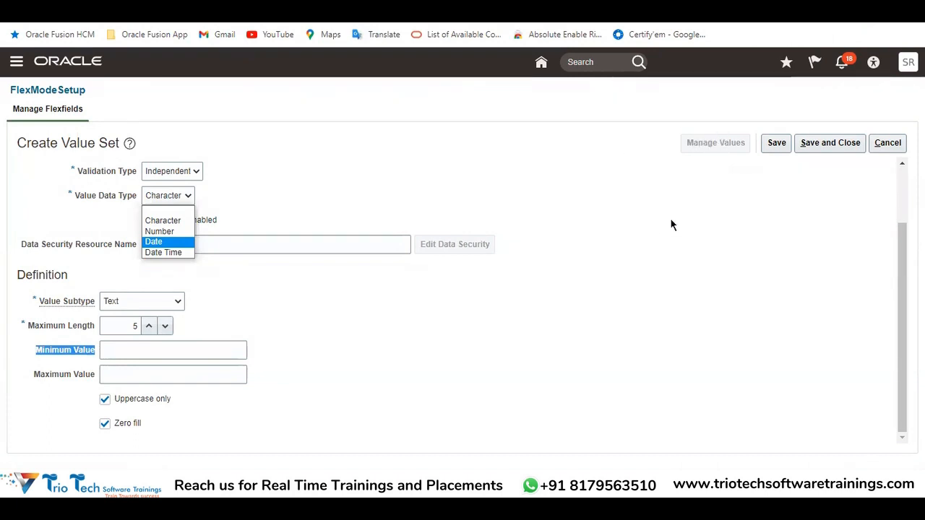
left_click_drag(18, 275, 141, 417)
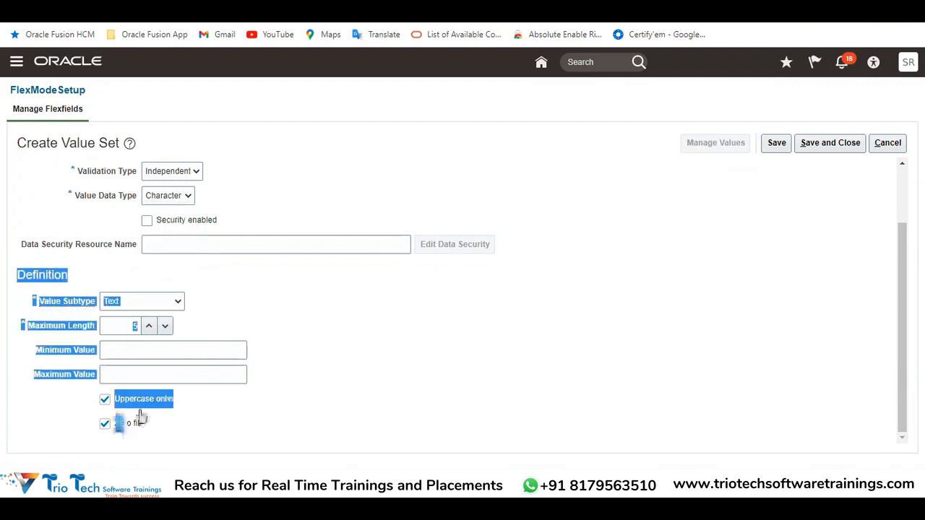
scroll(287, 344, "up", 2)
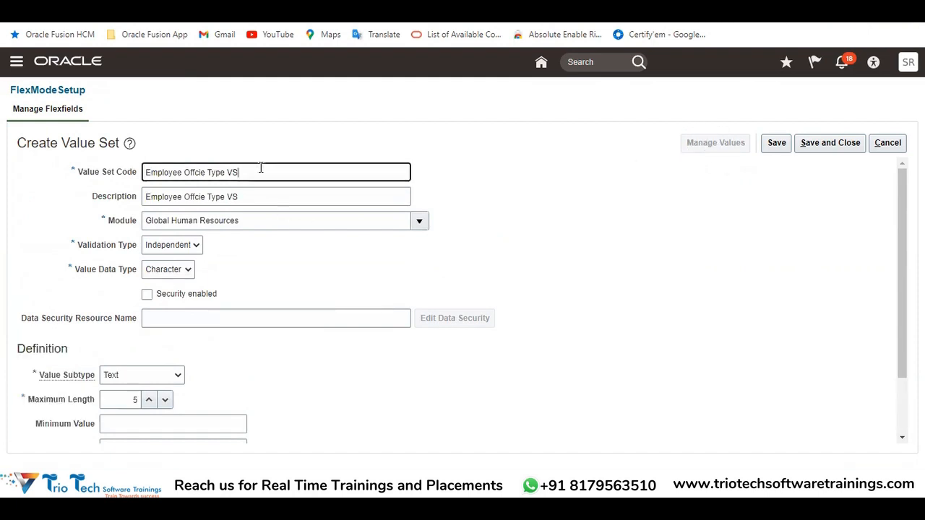
left_click_drag(260, 171, 141, 189)
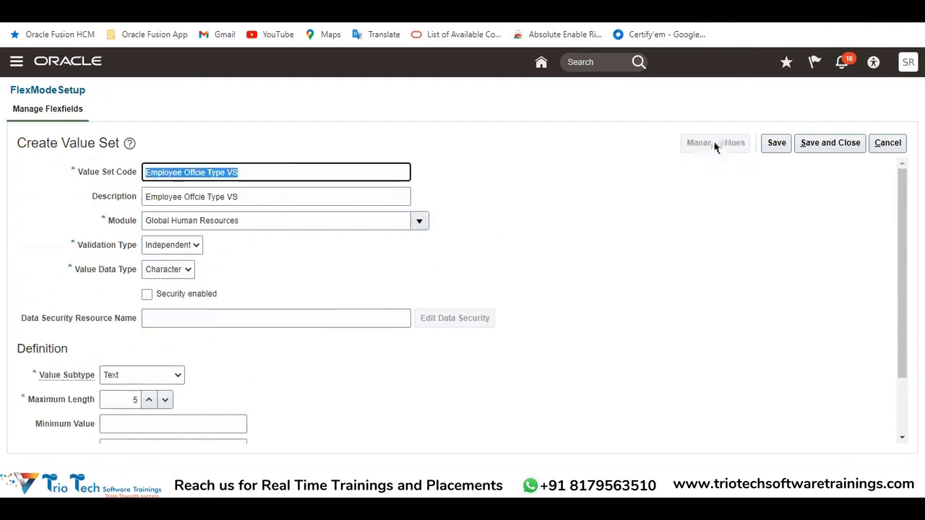
scroll(615, 217, "down", 2)
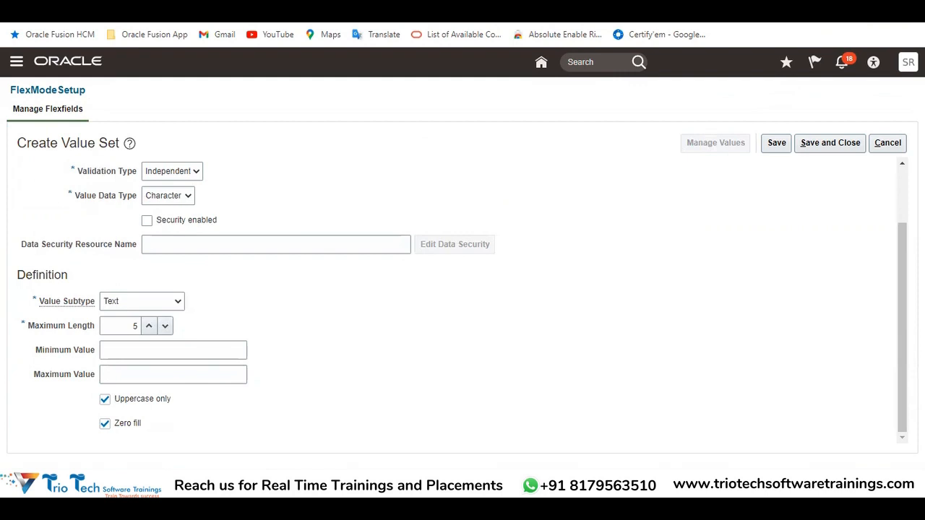
left_click(231, 449)
left_click_drag(589, 278, 585, 254)
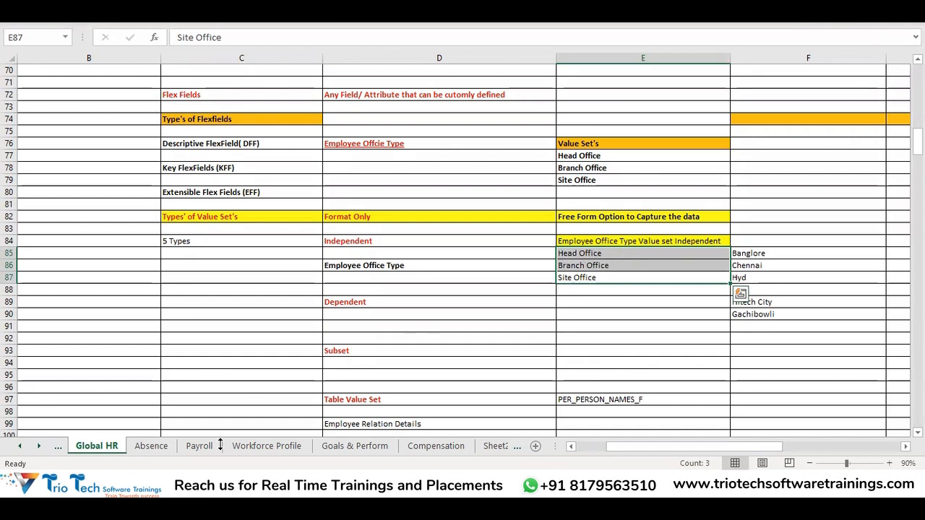
left_click(210, 509)
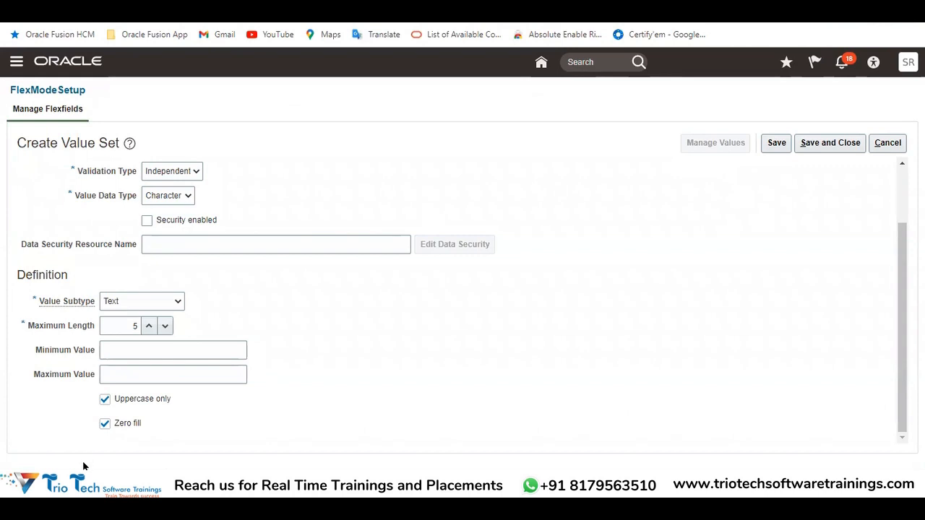
Save the Employee Offcie Type VS value set and open its Manage Values page
scroll(654, 278, "up", 2)
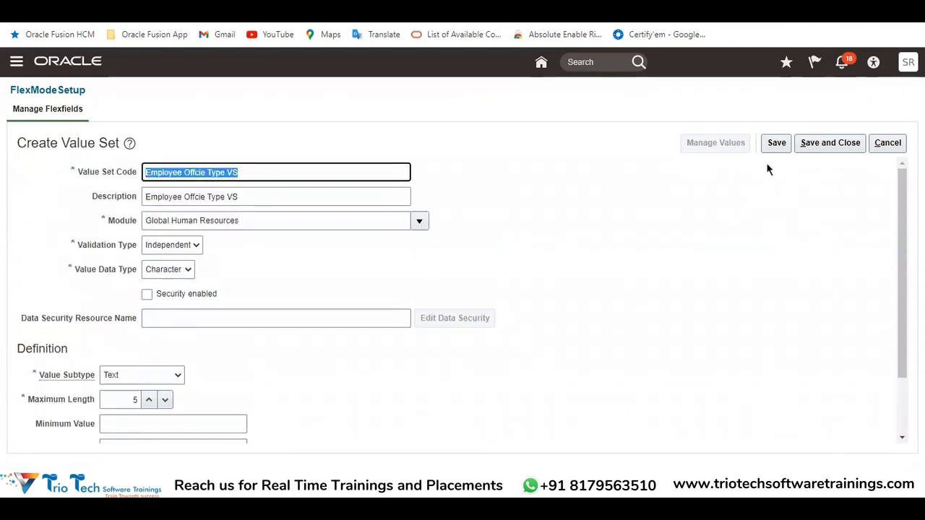
left_click(773, 144)
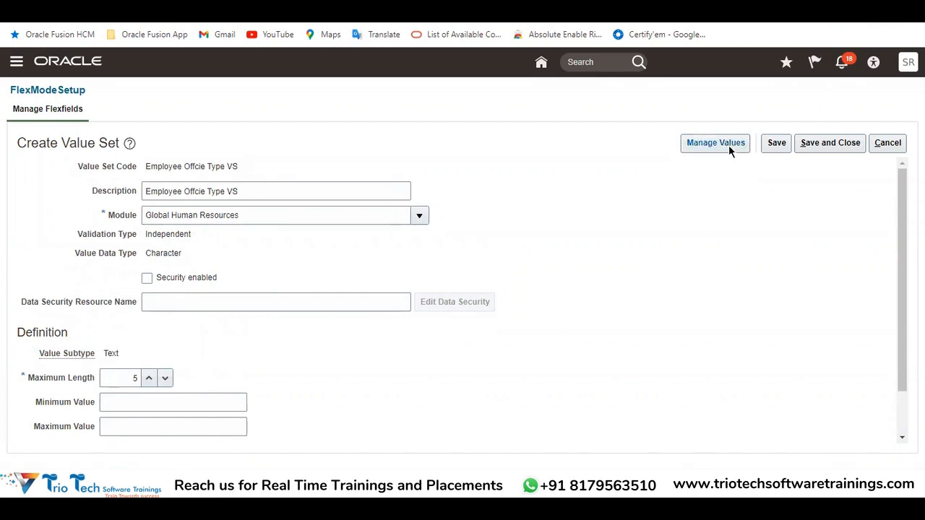
left_click(709, 141)
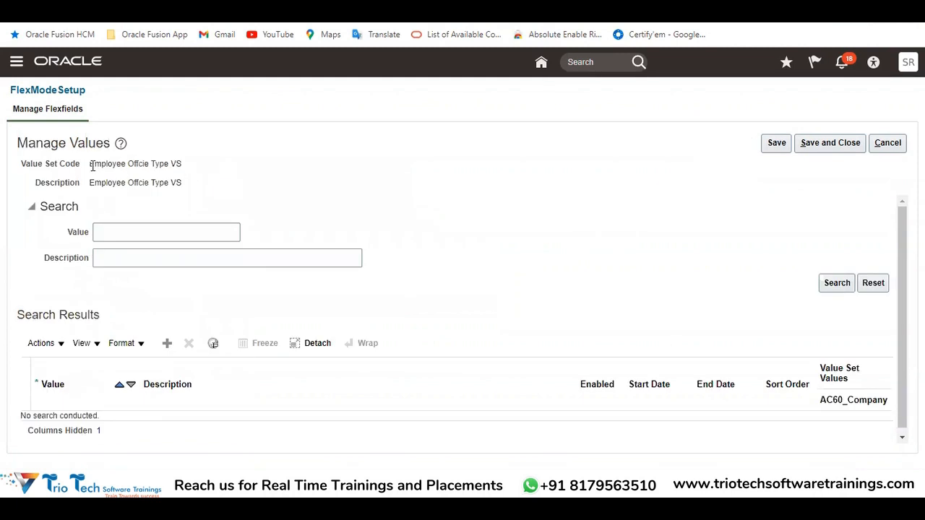
left_click_drag(87, 165, 183, 165)
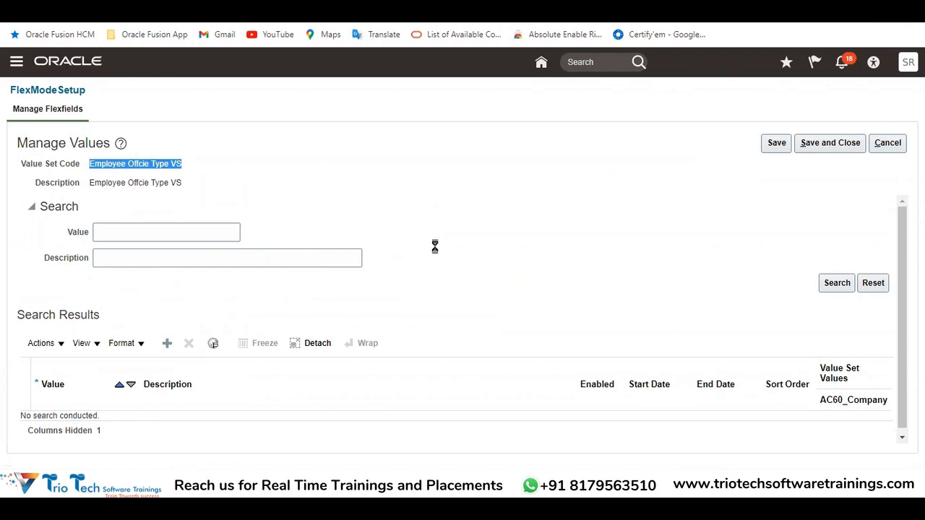
Add a value row using Head Office, copied from the Excel notes, as both its Value and Description
left_click(88, 400)
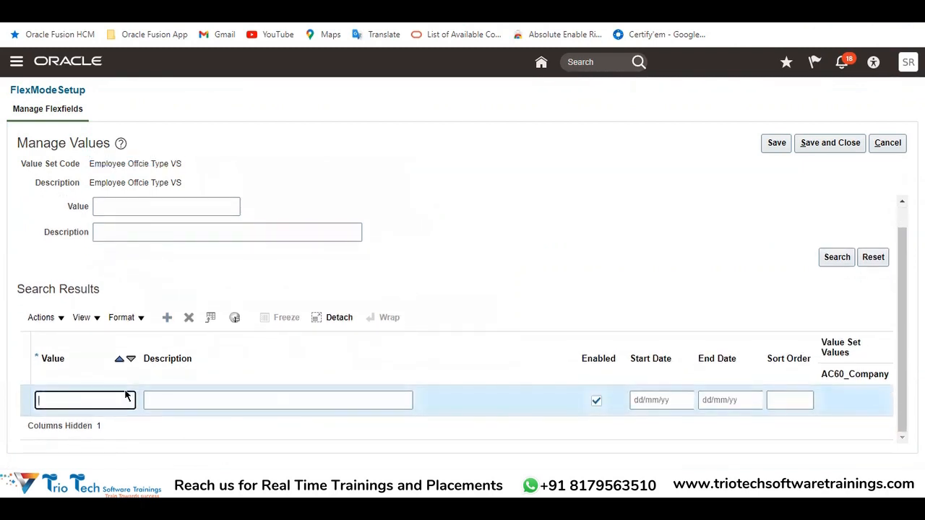
key("alt+Tab")
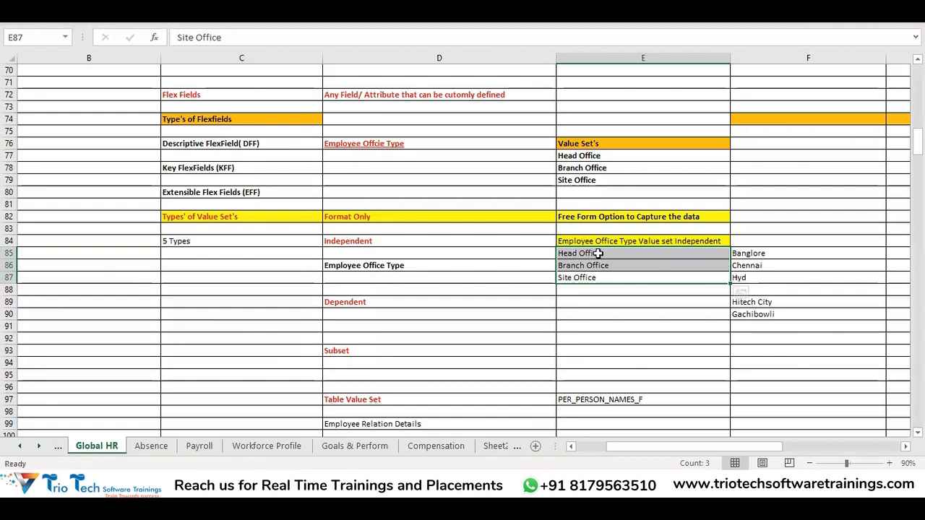
left_click(596, 253)
key("ctrl+c")
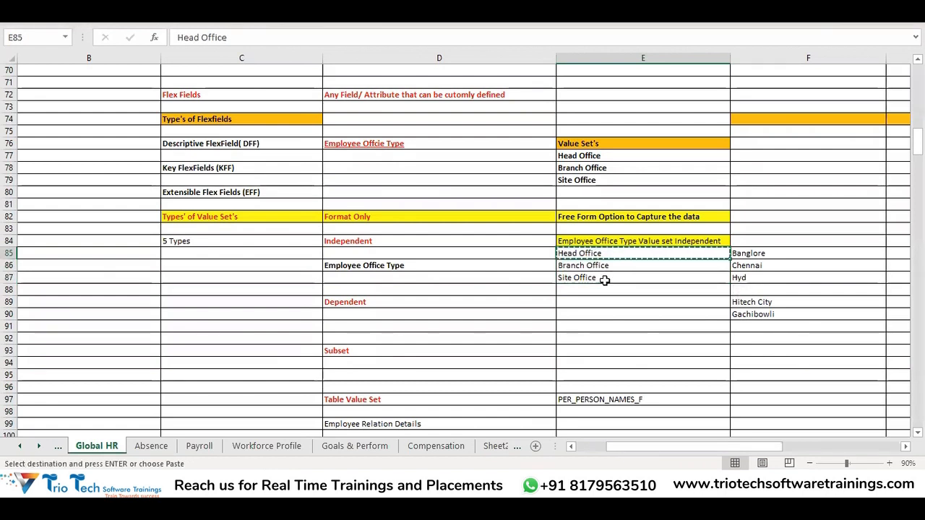
key("alt+Tab")
key("ctrl+v")
left_click(186, 404)
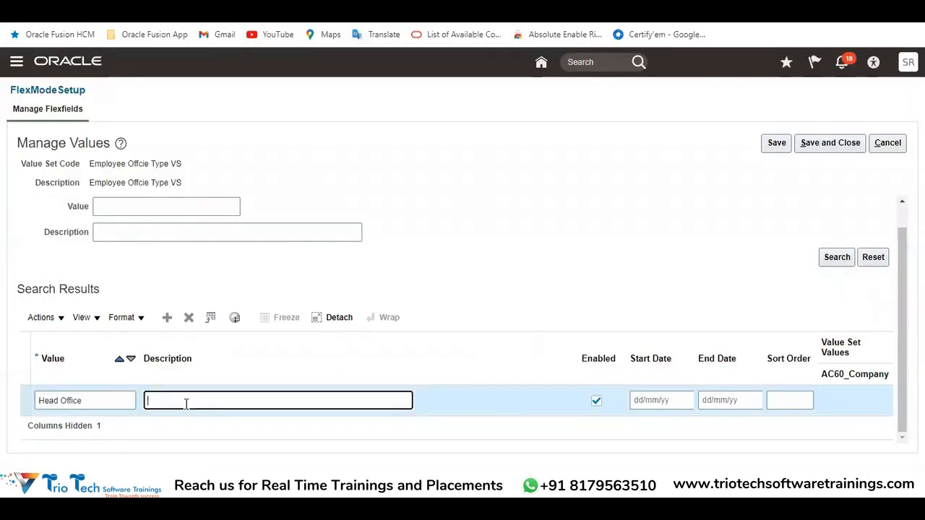
key("ctrl+v")
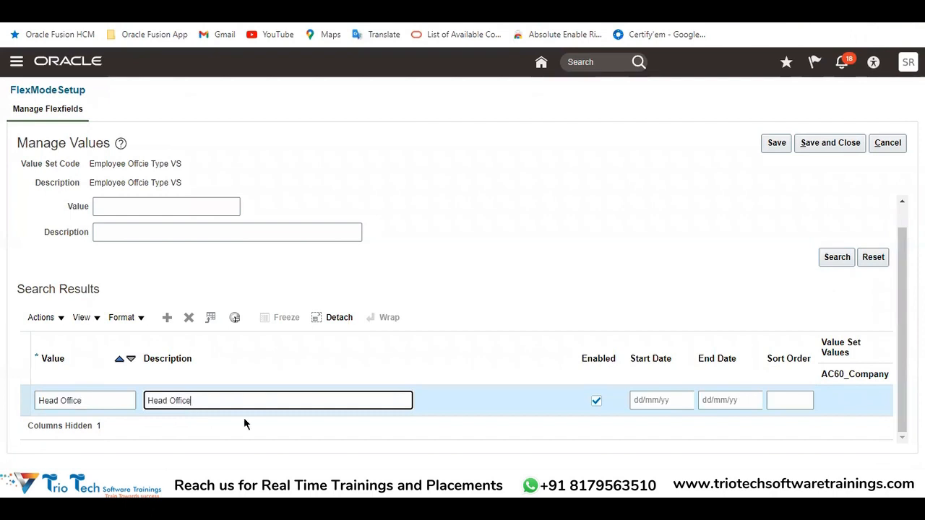
Keep the Head Office value enabled and set its Start Date to 1/1/1951
left_click(599, 402)
left_click(647, 399)
type("1/1/1951")
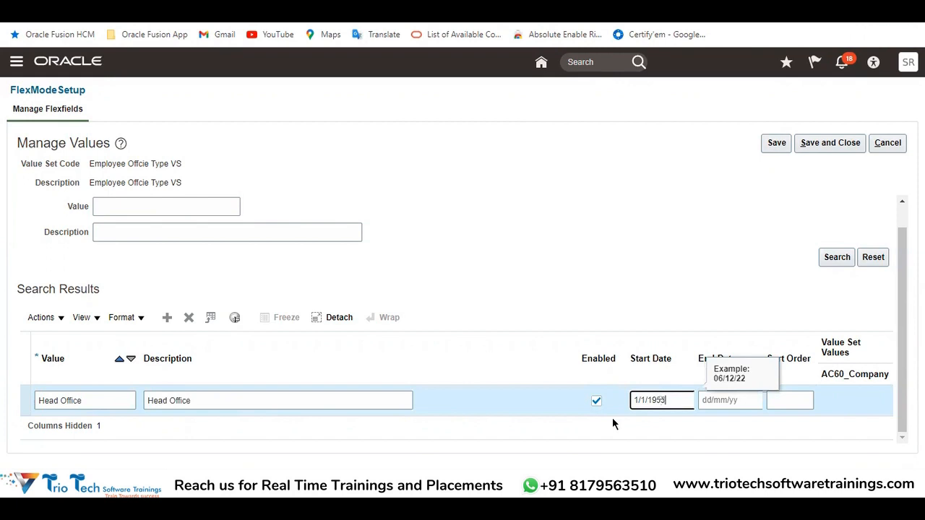
Set the Head Office value's End Date to 31/12/4712 and its Sort Order to 1
key("Tab")
type("31/12/")
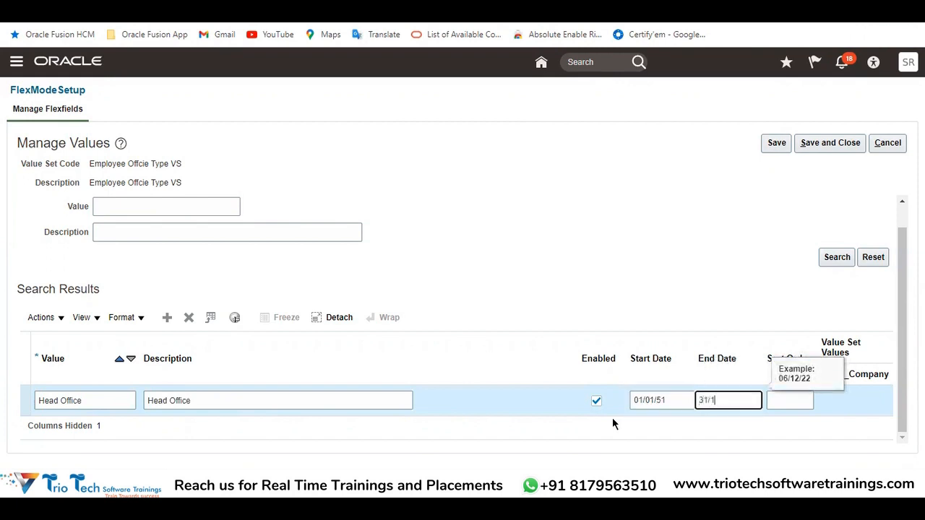
type("4712")
left_click(779, 399)
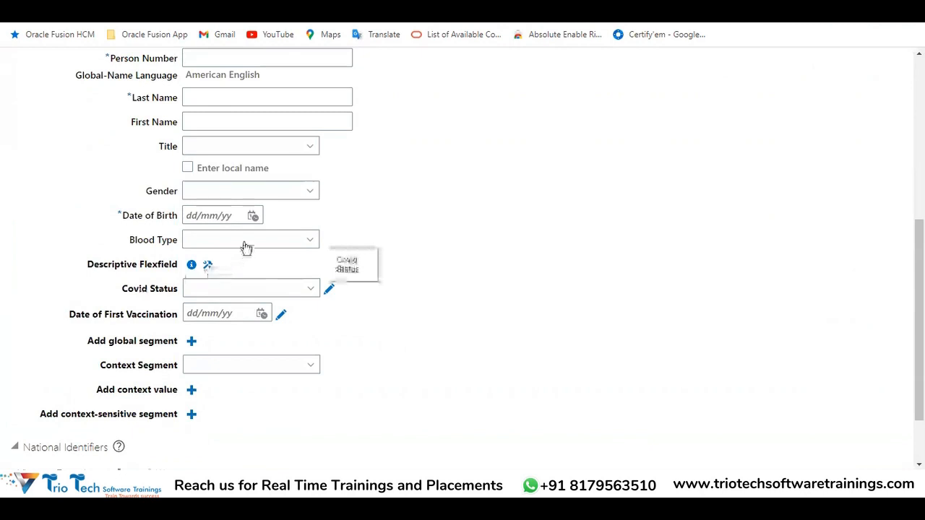
Examine the Covid Status choices on the person form to illustrate value ordering, and return to the Head Office row's Sort Order
left_click(218, 295)
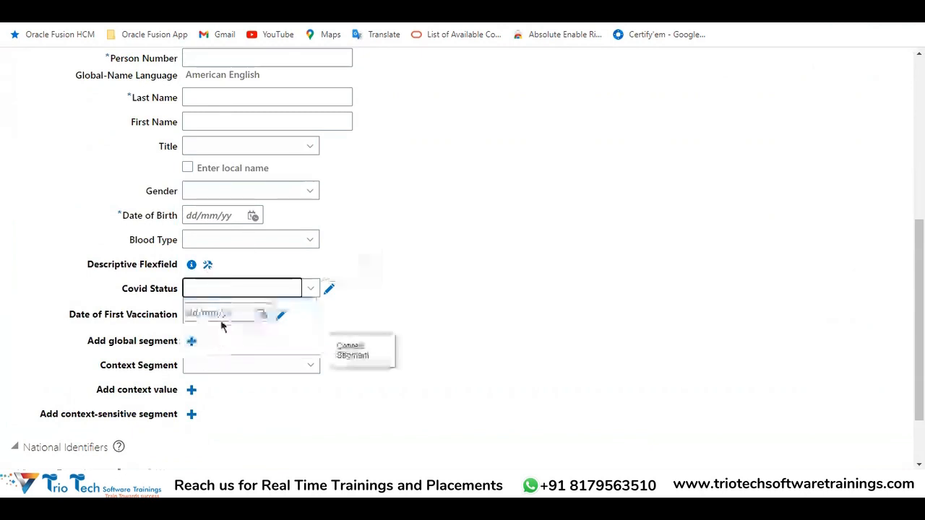
left_click(234, 291)
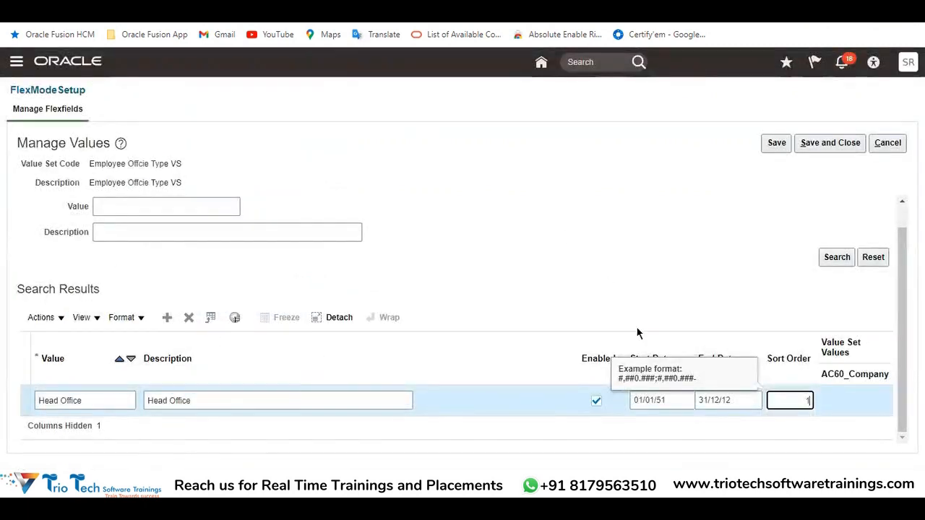
left_click_drag(790, 400, 821, 409)
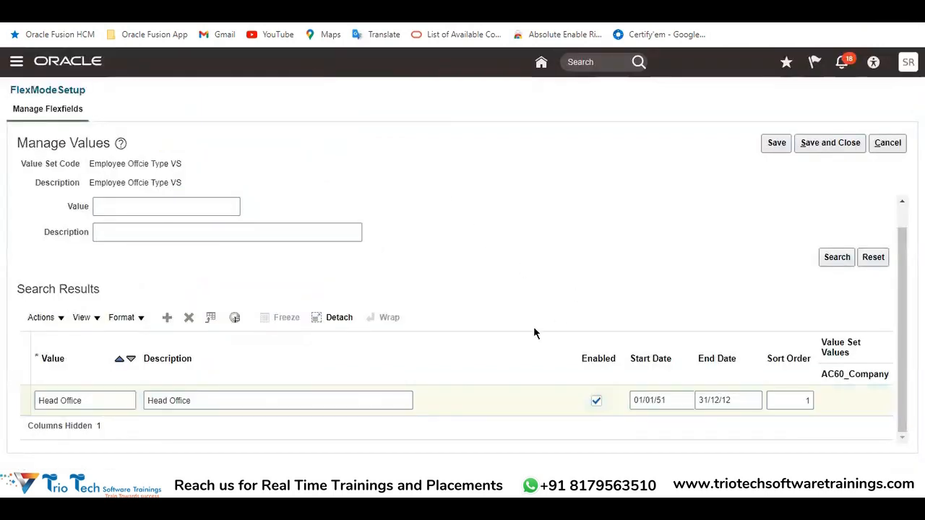
Try to save the Head Office value, review the error on its Value field, and cancel out of Manage Values
left_click(778, 143)
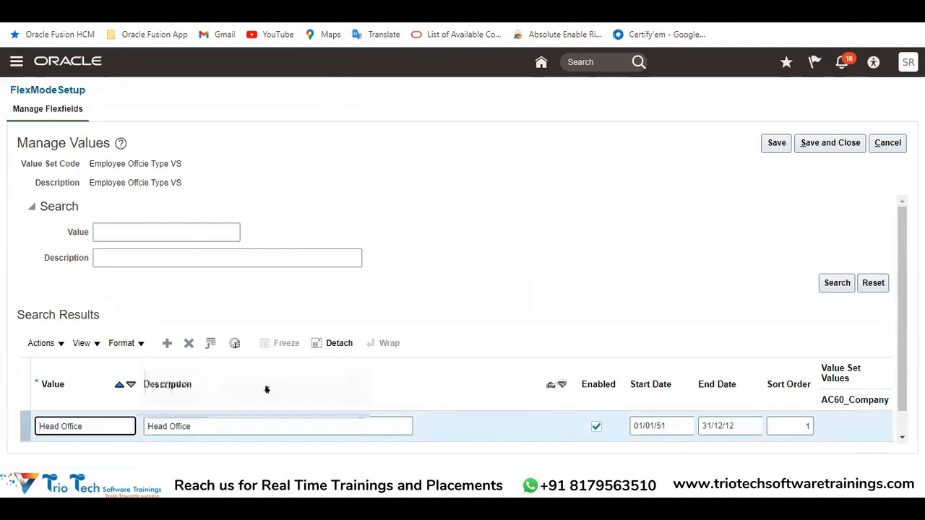
left_click(768, 149)
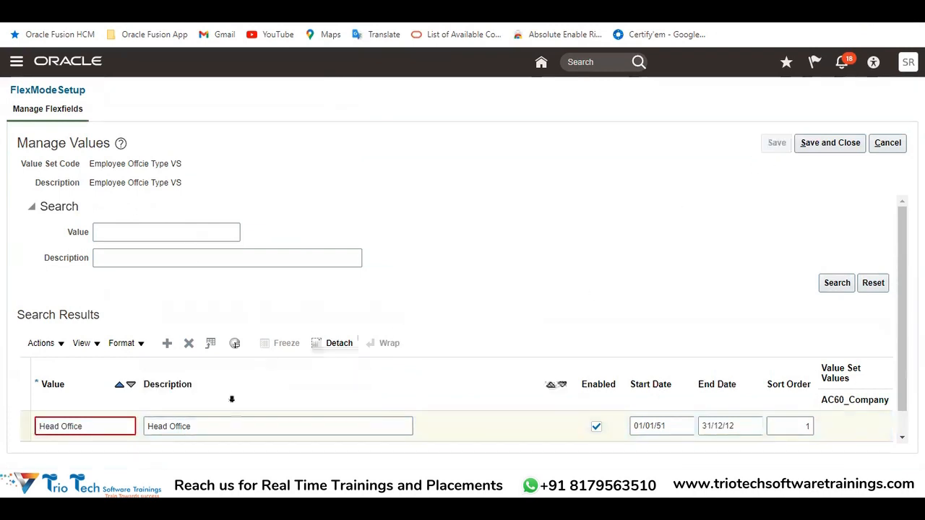
left_click_drag(246, 378, 346, 384)
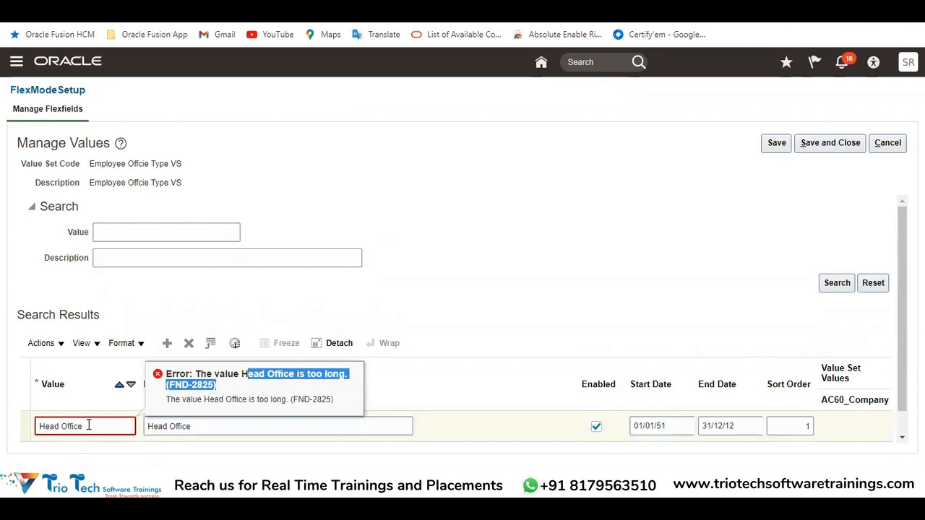
left_click_drag(89, 425, 36, 432)
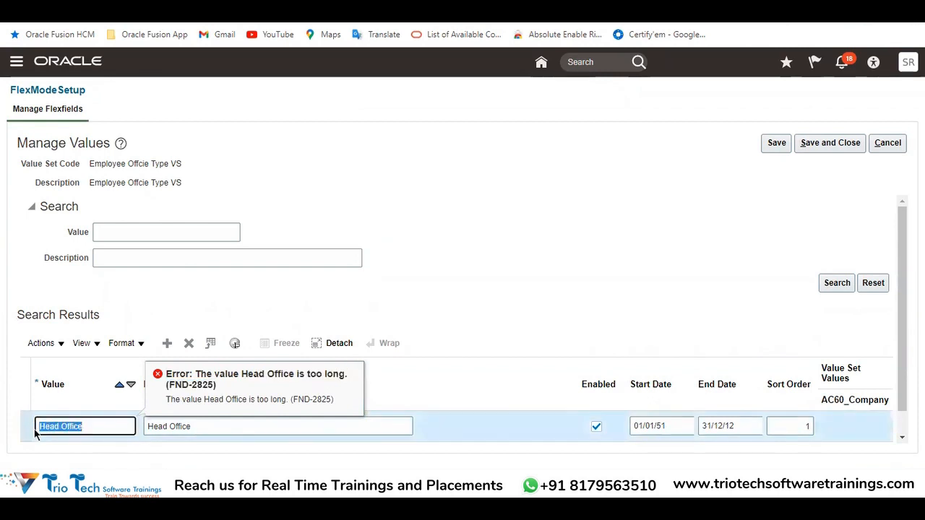
left_click(891, 146)
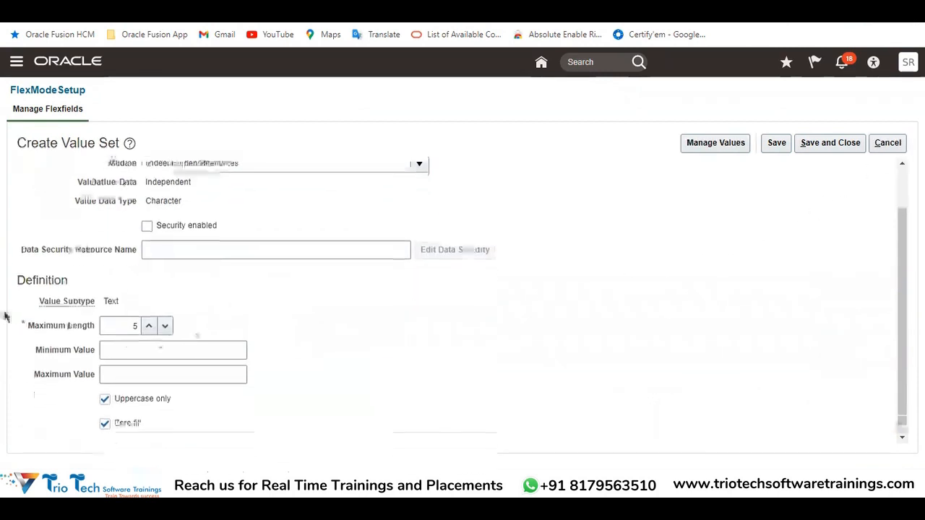
Set the value set's Maximum Length to 12, save it, and reopen its Manage Values page
left_click(125, 326)
scroll(785, 227, "up", 2)
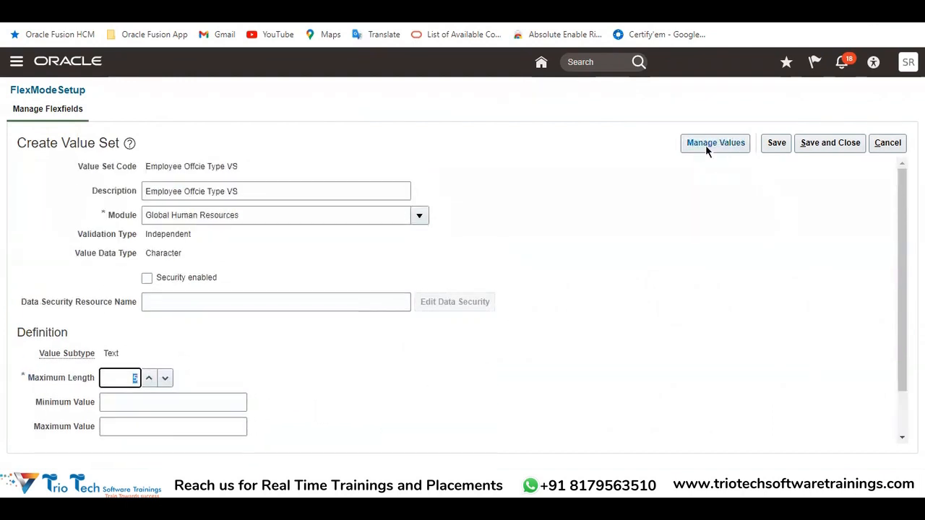
left_click_drag(239, 189, 152, 211)
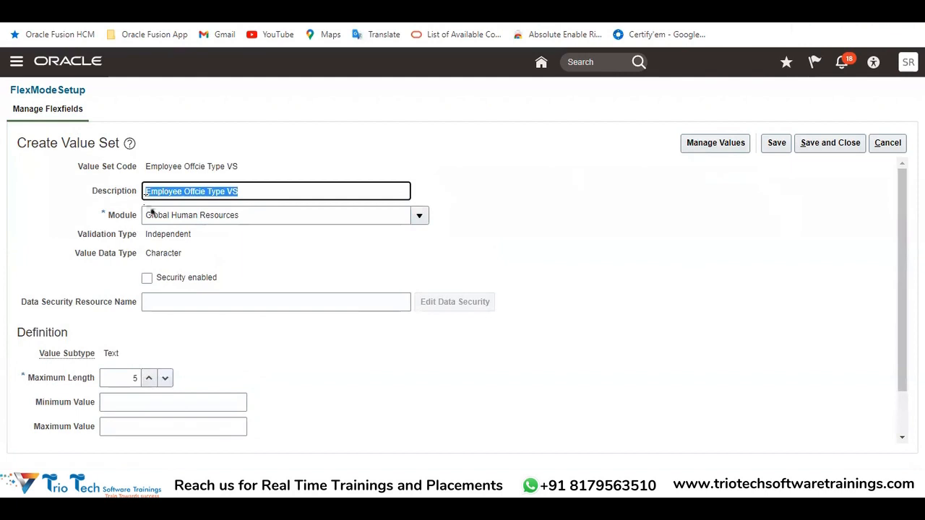
left_click(129, 375)
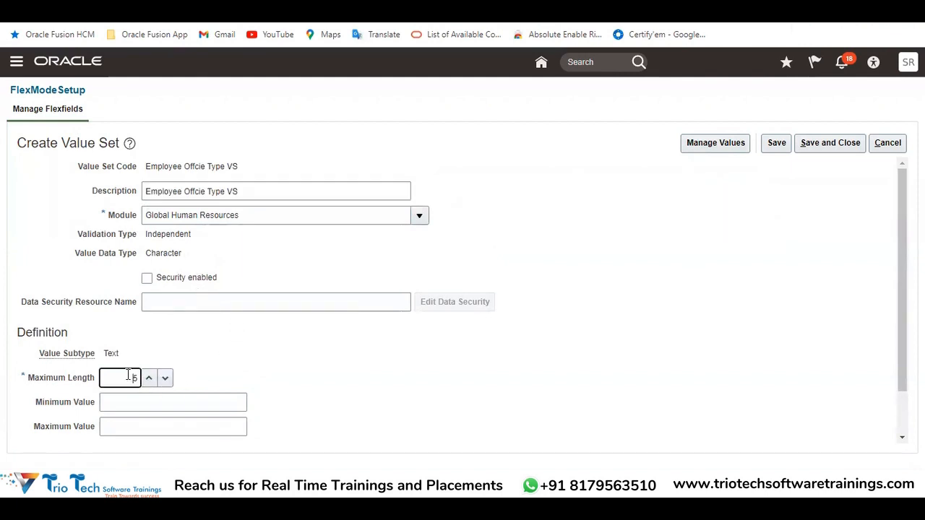
key("BackSpace")
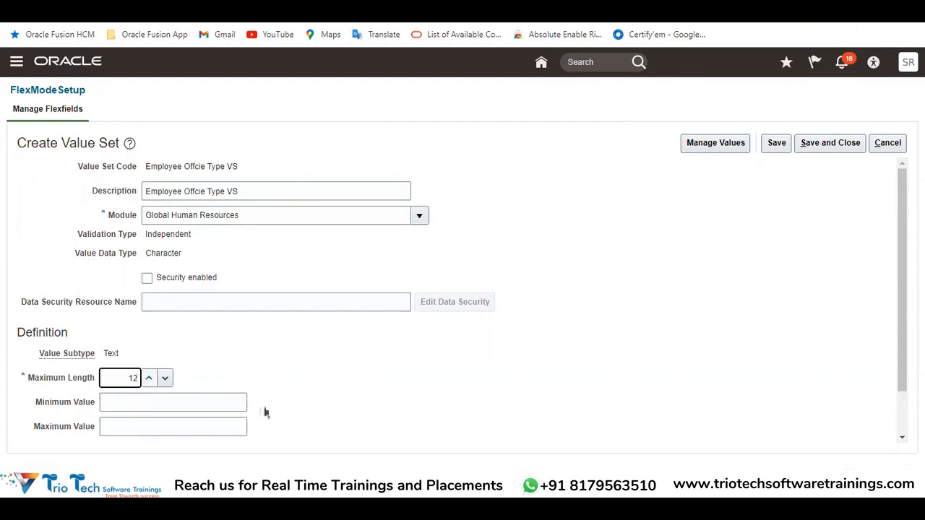
left_click(275, 406)
left_click(775, 145)
left_click(711, 143)
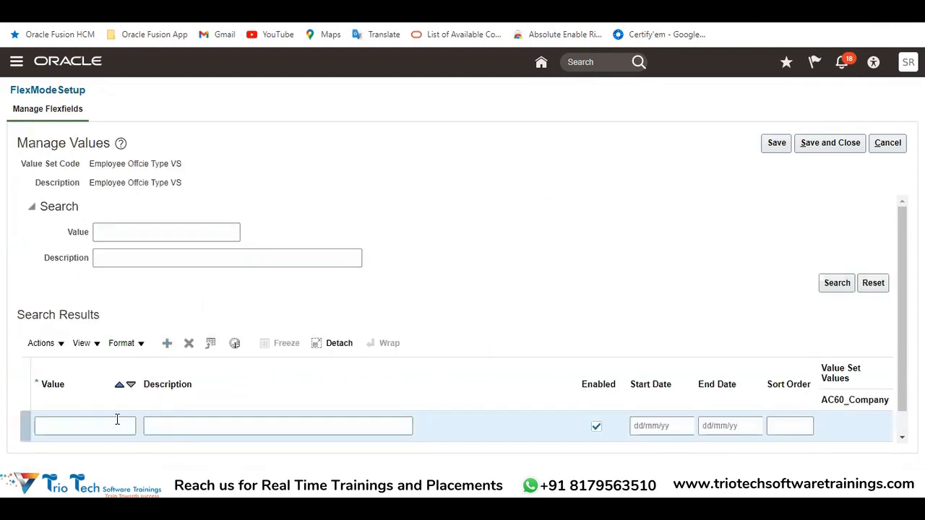
Add a value row with Head Office as both its Value and Description
left_click(117, 425)
type("Head Office")
left_click(173, 427)
type("Head Office")
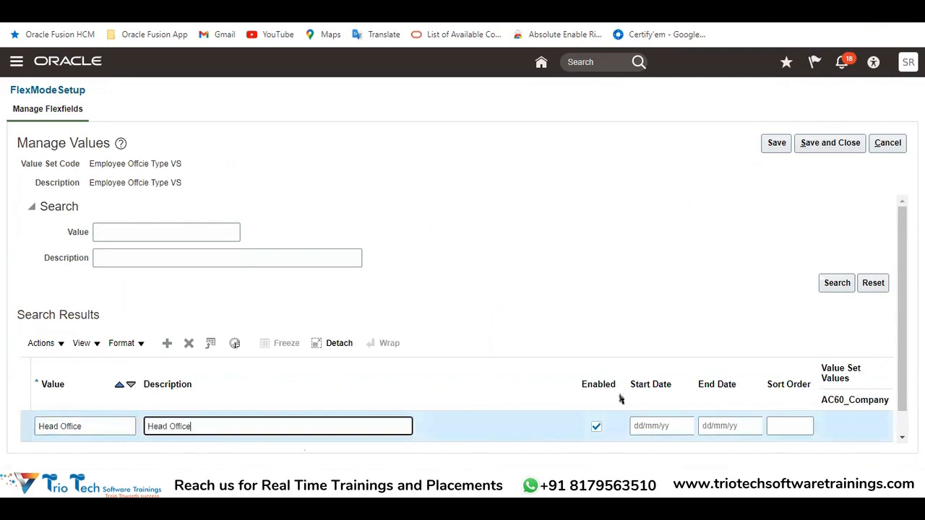
Give the Head Office row a Start Date of 1/1/1951, an End Date of 31/12/4712 and Sort Order 1
left_click(662, 399)
type("1/1/19")
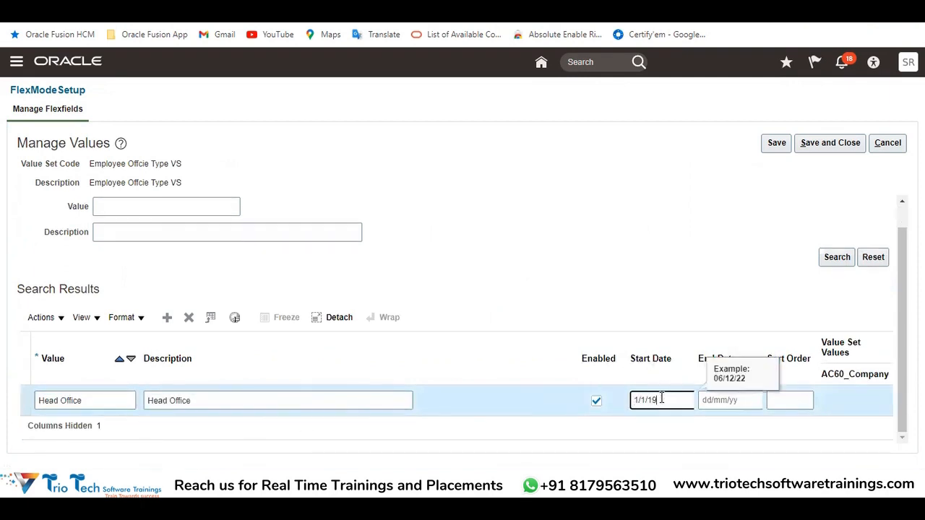
key("Tab")
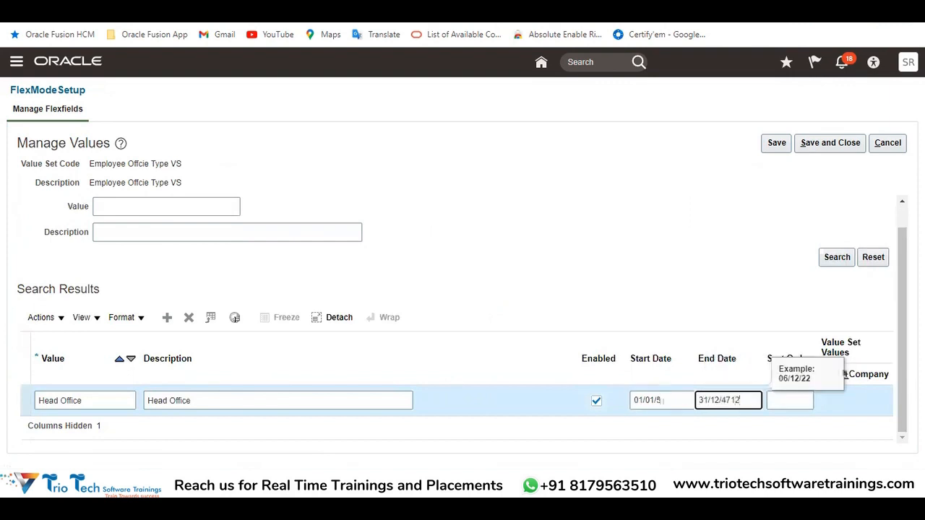
key("Tab")
type("1")
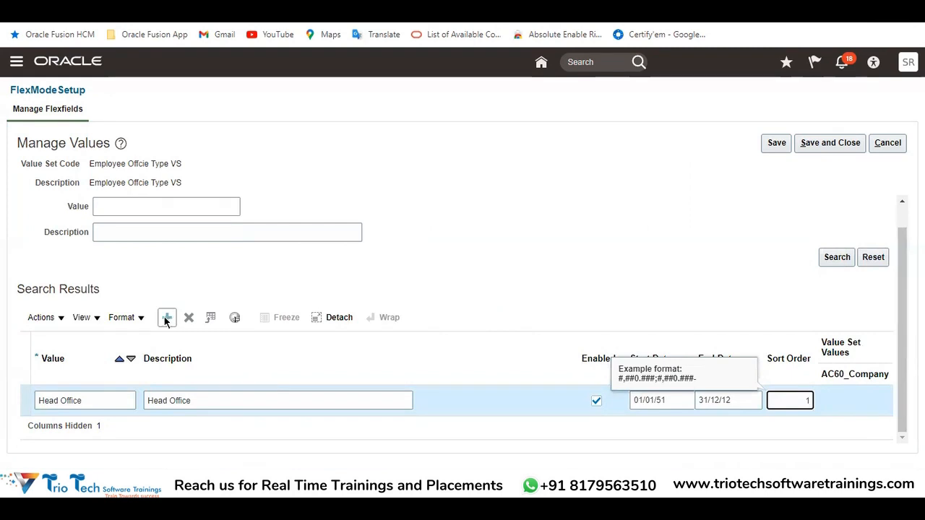
Try to add a Branch Office row using the name copied from the Excel notes, and cancel out of Manage Values
key("alt+Tab")
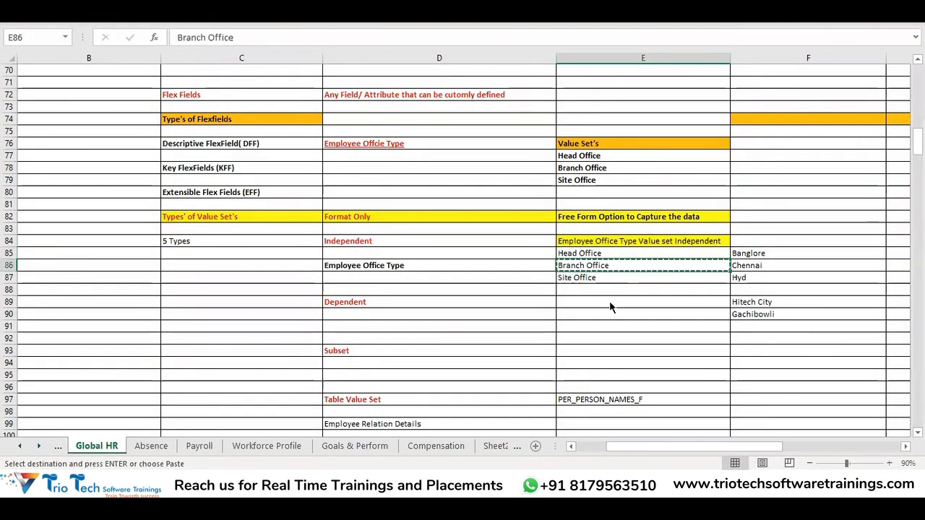
key("alt+Tab")
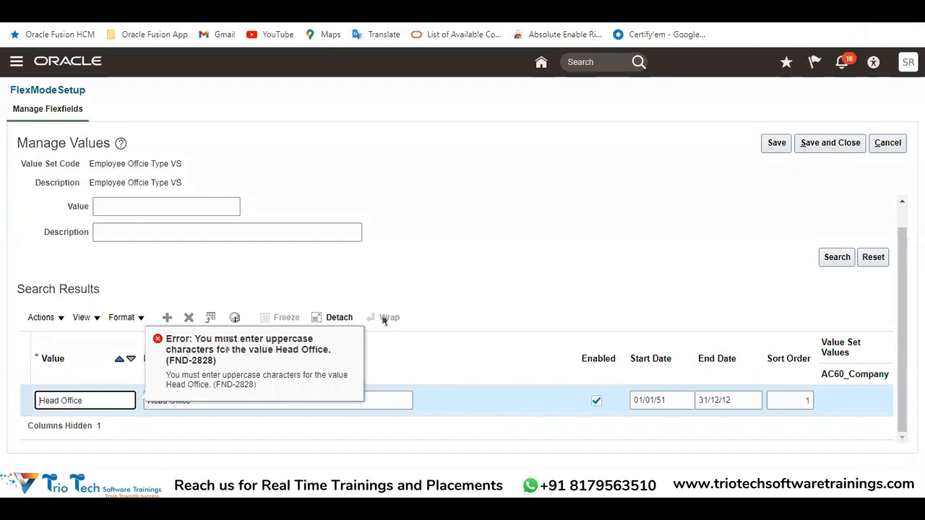
left_click(888, 143)
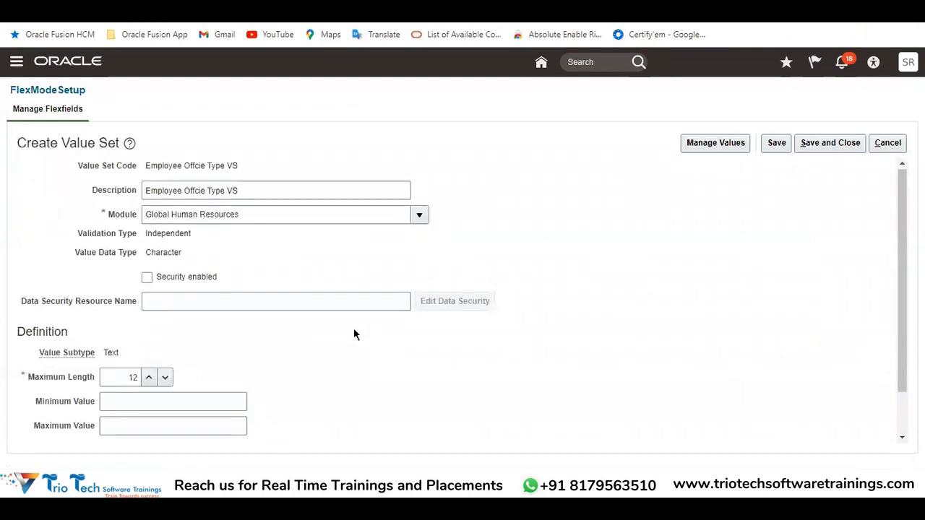
Disable Uppercase only in the value set definition, save it, and reopen its Manage Values page
scroll(353, 329, "down", 1)
left_click(123, 405)
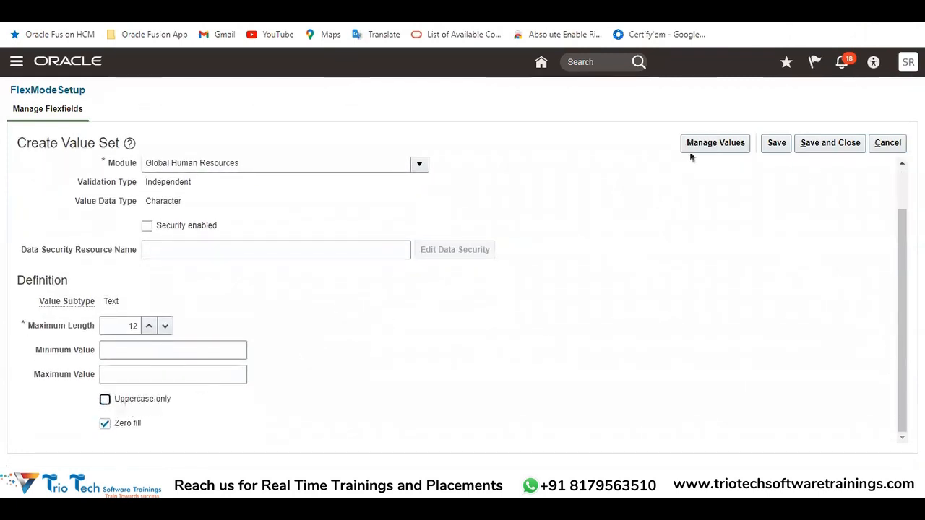
left_click(776, 144)
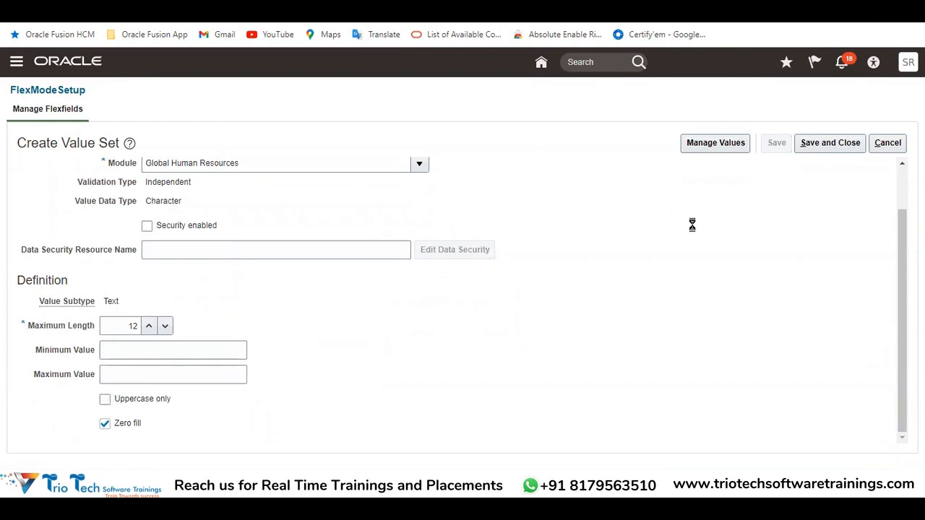
left_click(717, 143)
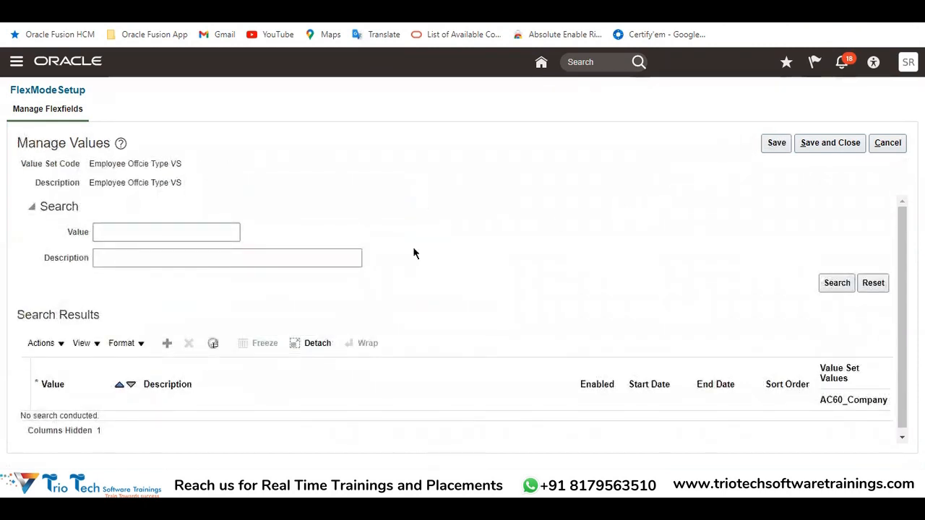
Add a new value row using Head Office, copied from the Excel notes, as both its Value and Description
left_click(167, 343)
left_click(62, 423)
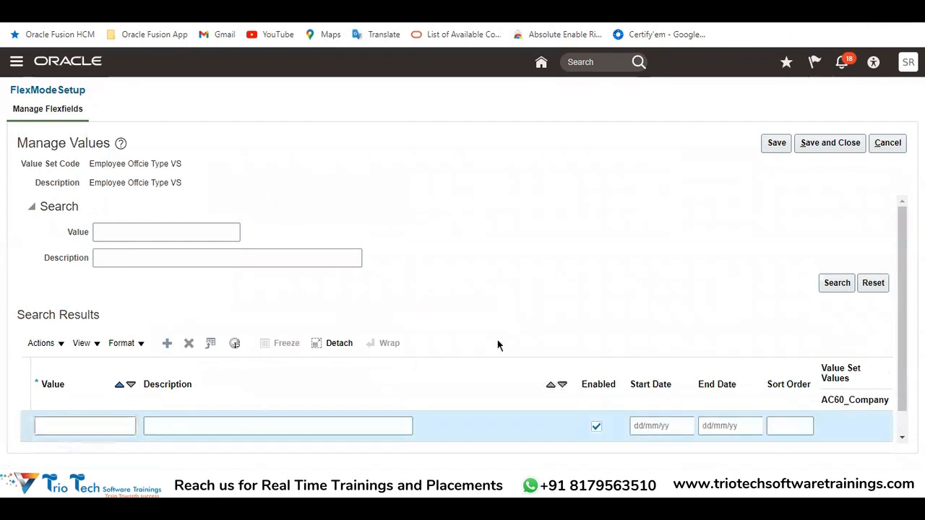
key("alt+Tab")
left_click(587, 251)
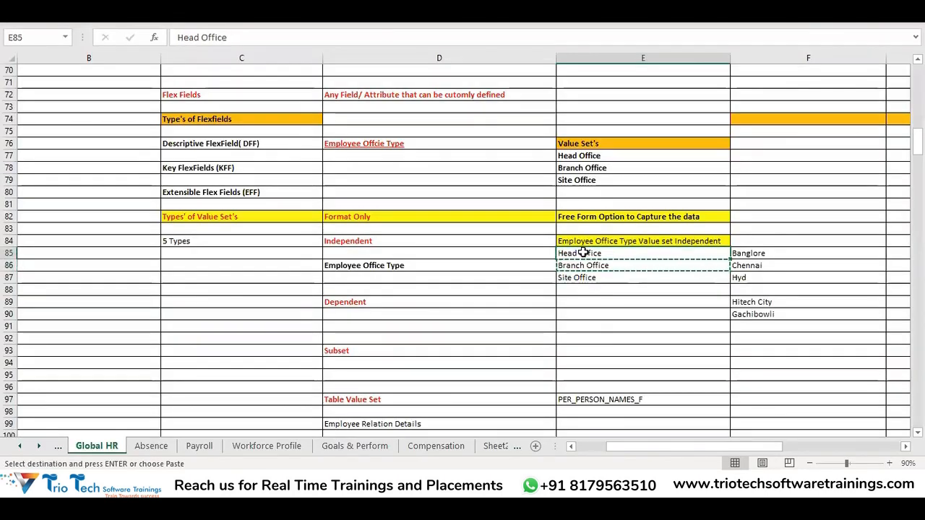
key("ctrl+c")
key("alt+Tab")
key("ctrl+v")
left_click(174, 422)
key("ctrl+v")
scroll(679, 302, "down", 1)
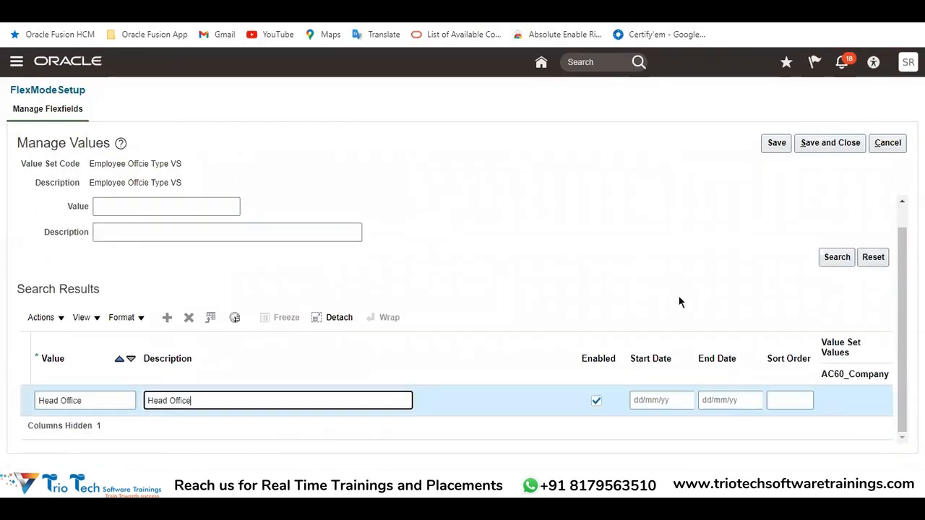
Set the Head Office row's Start Date to 1/1/1951, End Date to 31/12/4712 and Sort Order to 1
left_click(658, 400)
type("1/1/1")
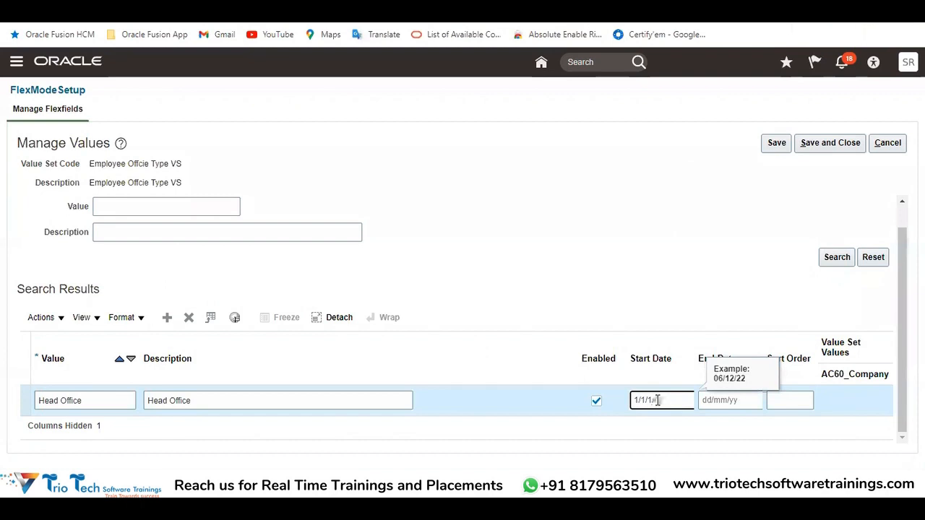
key("Tab")
type("31/12/")
type("4711")
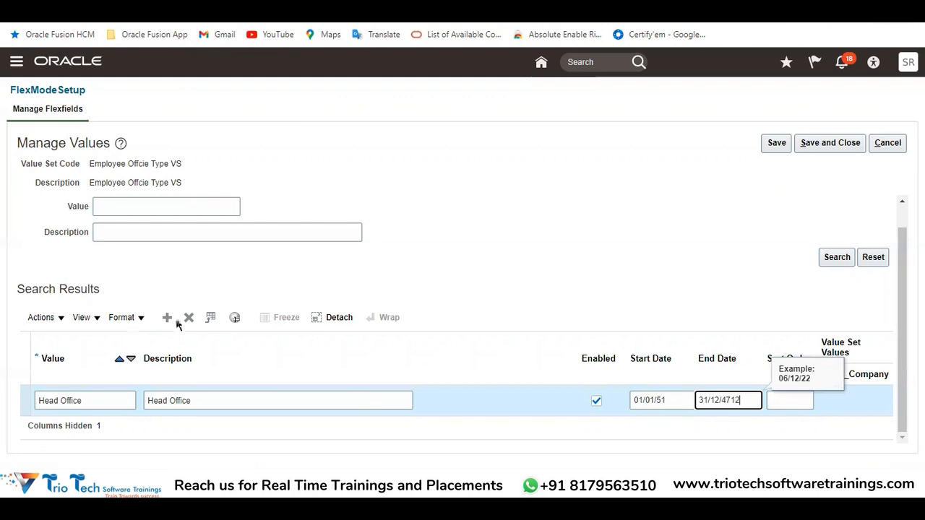
Add a second value row using Branch Office, copied from the Excel notes, as both its Value and Description
left_click(169, 318)
key("alt+Tab")
left_click(600, 265)
key("ctrl+c")
key("alt+Tab")
left_click(66, 399)
key("ctrl+v")
left_click(180, 401)
key("ctrl+v")
Set the Branch Office row's Start Date to 1/1/1951, End Date to 31/12/4712 and Sort Order to 2
left_click(653, 401)
type("1")
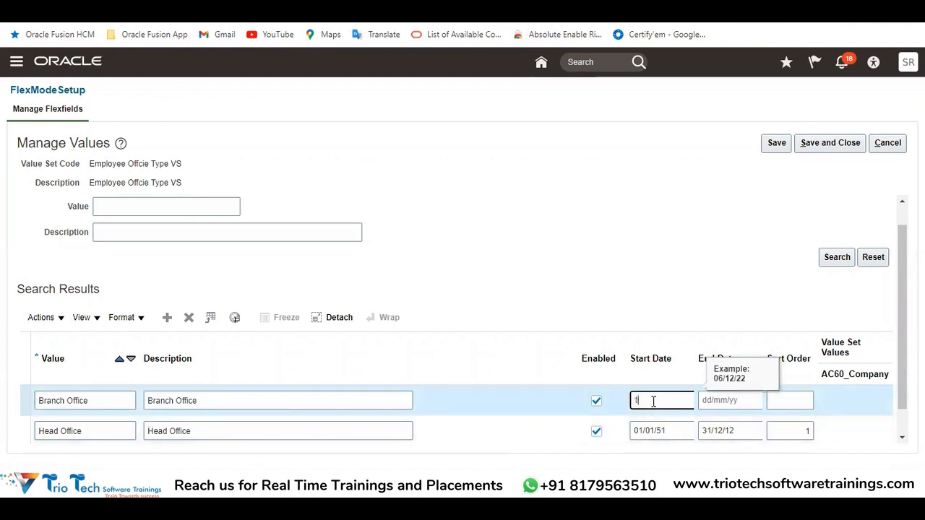
key("Tab")
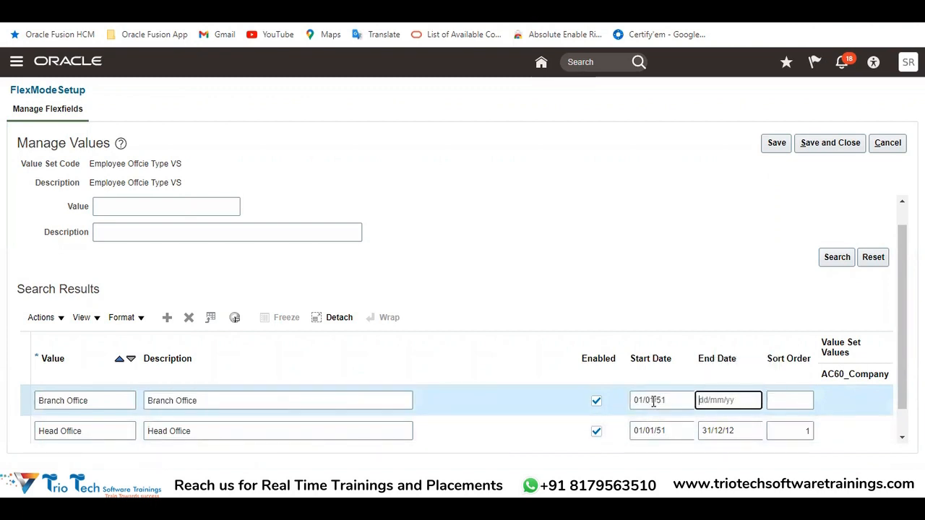
type("31/12/4712")
key("Tab")
type("2")
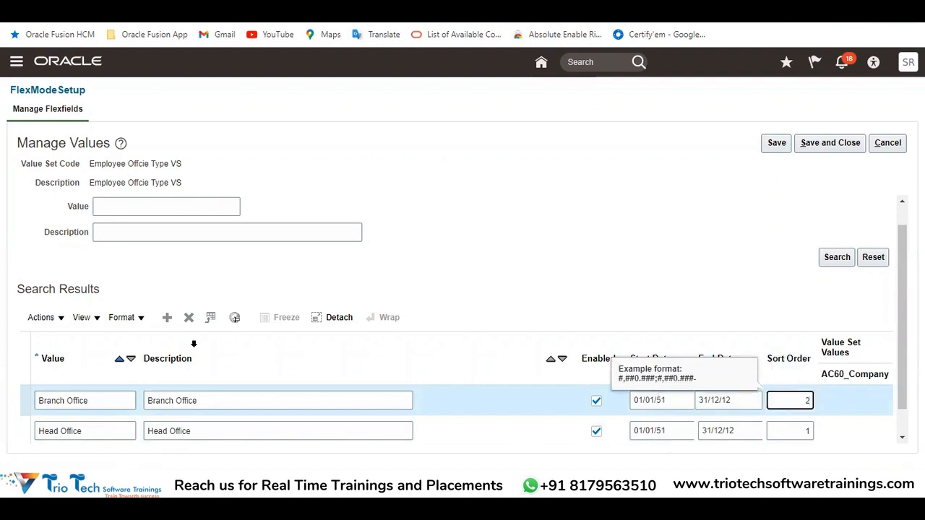
Try to add a Site Office row using the name copied from the Excel notes, and cancel out of Manage Values
key("alt+Tab")
left_click(625, 276)
key("ctrl+c")
key("alt+Tab")
left_click(89, 396)
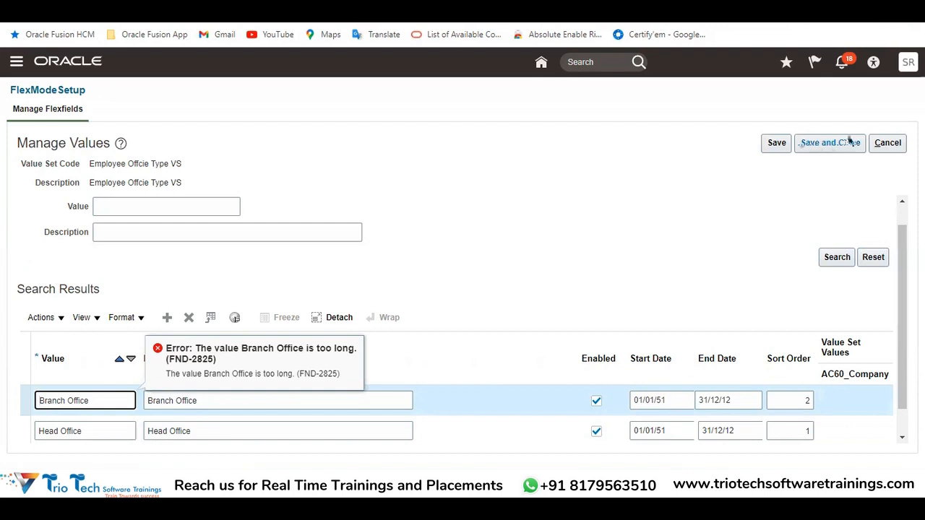
left_click(890, 143)
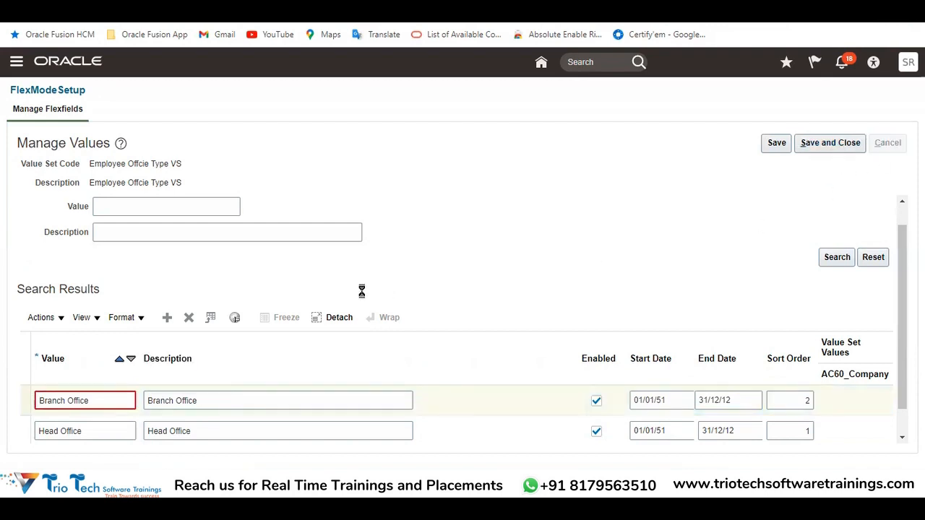
Set the value set's Maximum Length to 20, save the change and reopen its Manage Values page
double_click(127, 377)
type("1")
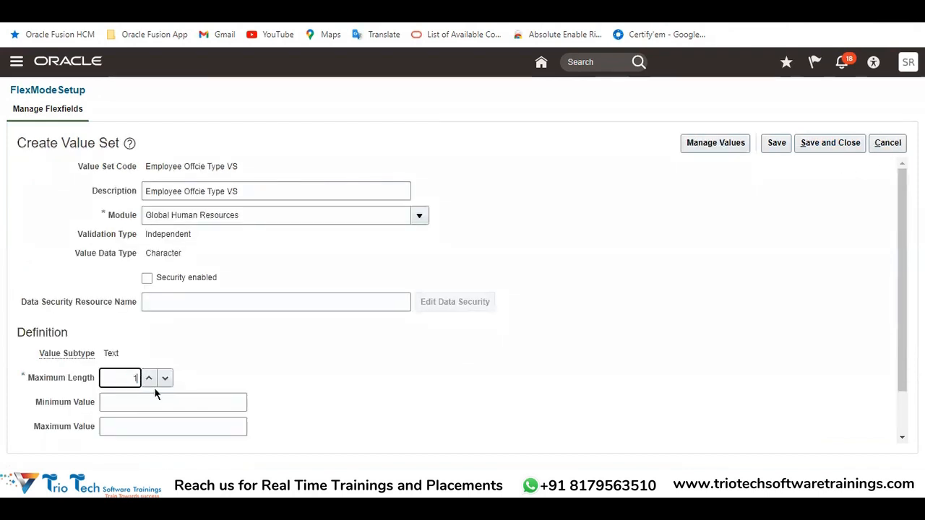
type("0")
left_click(772, 146)
left_click(712, 143)
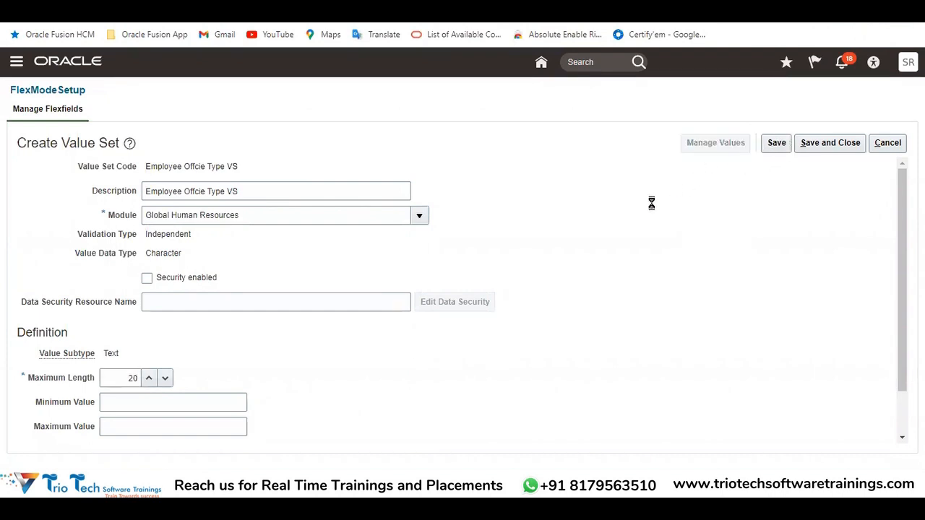
Search the existing values and add a row using Head Office, copied from the Excel notes, as both Value and Description
left_click(833, 283)
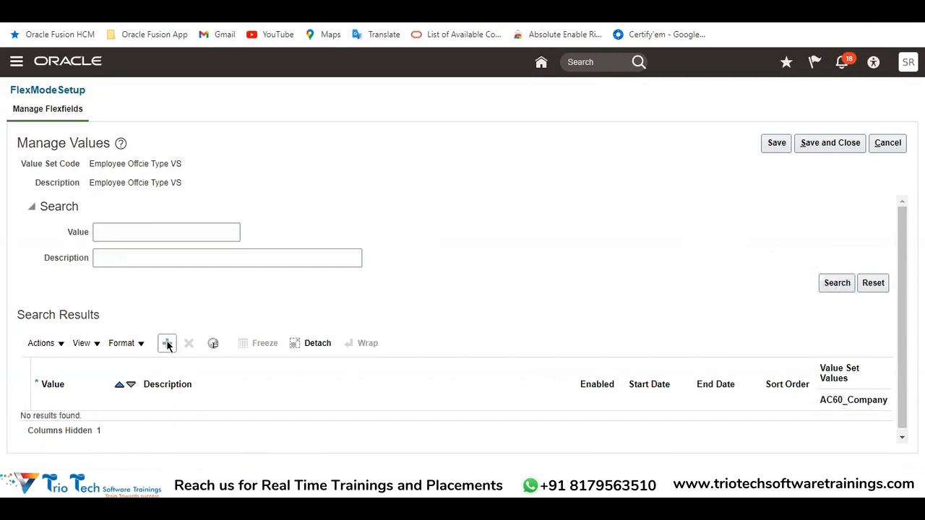
key("alt+Tab")
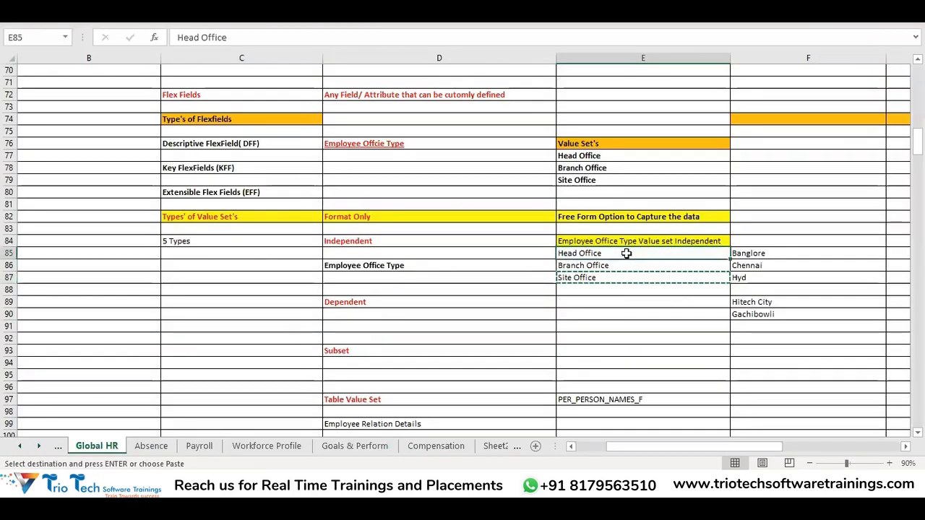
key("alt+Tab")
left_click(76, 429)
key("ctrl+v")
left_click(166, 427)
key("ctrl+v")
Give the Head Office row a Start Date of 1/1/1951, an End Date of 31/12/4712 and Sort Order 1
left_click(648, 427)
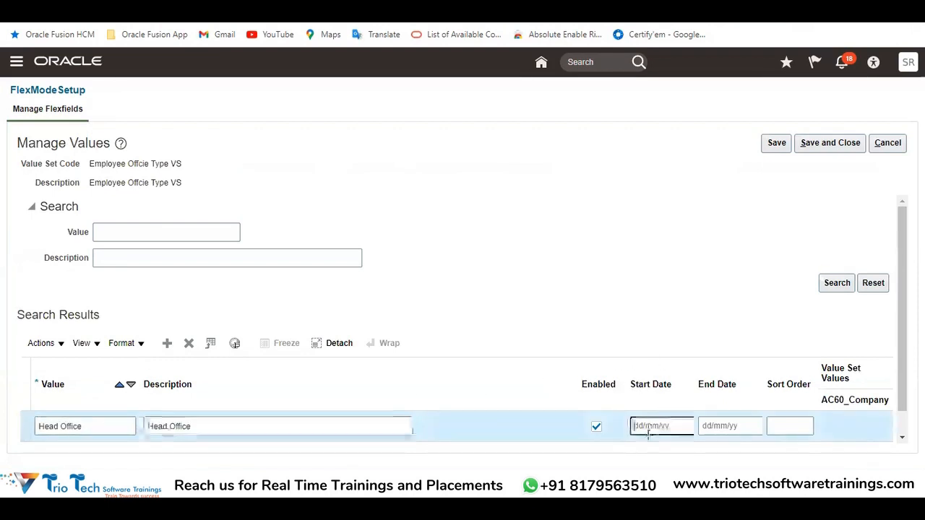
type("1/01/")
type("51")
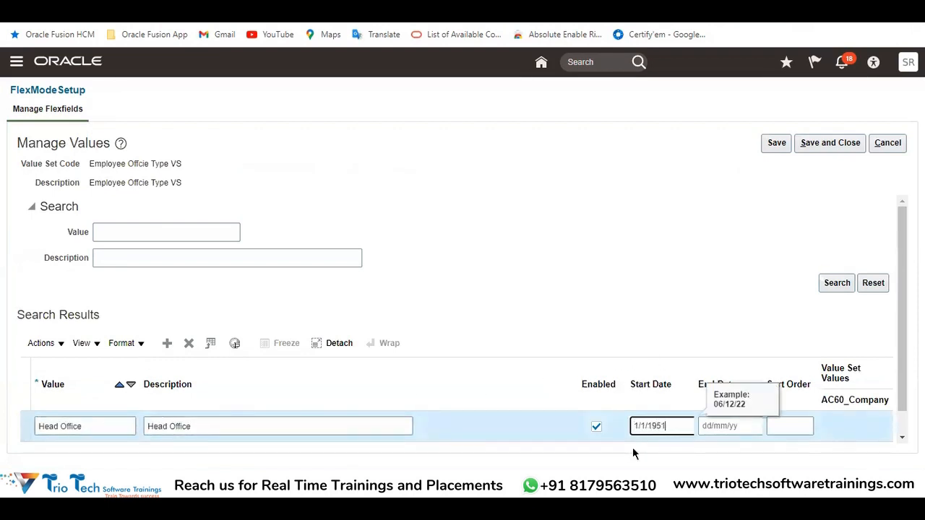
key("Tab")
type("31/12/471")
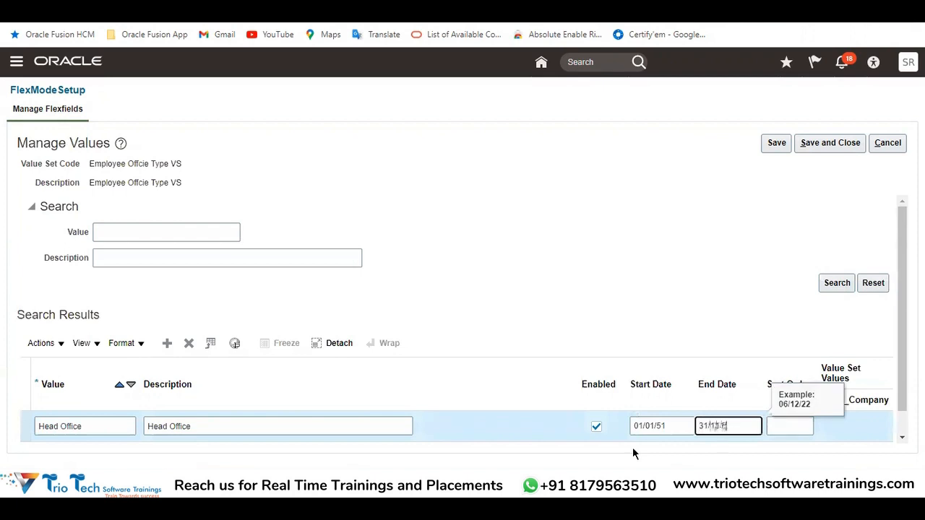
type("2")
key("Tab")
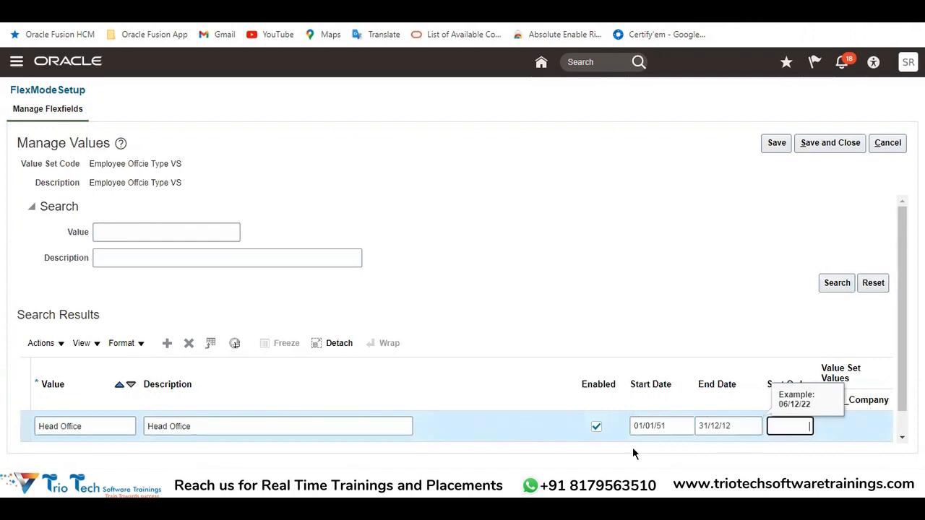
type("1")
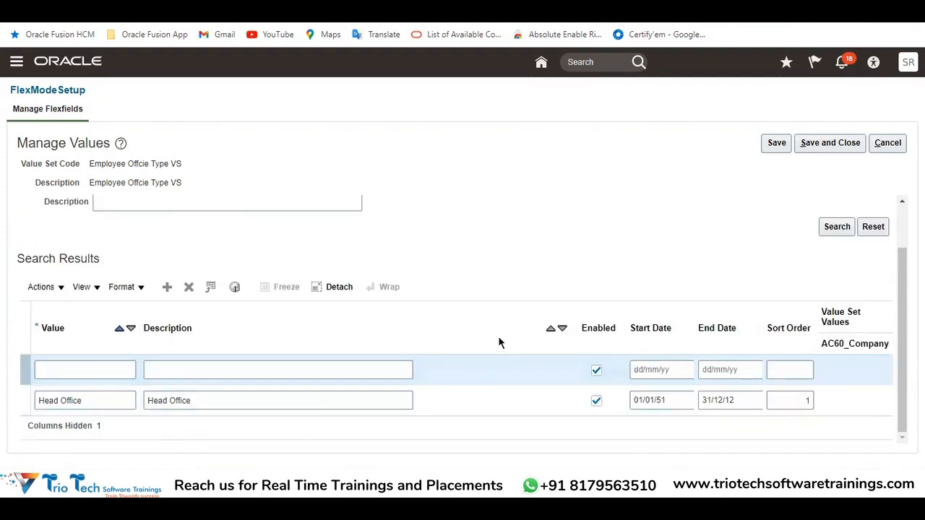
Add a new value row using Branch Office, copied from the Excel notes, for its Value and Description
key("alt+Tab")
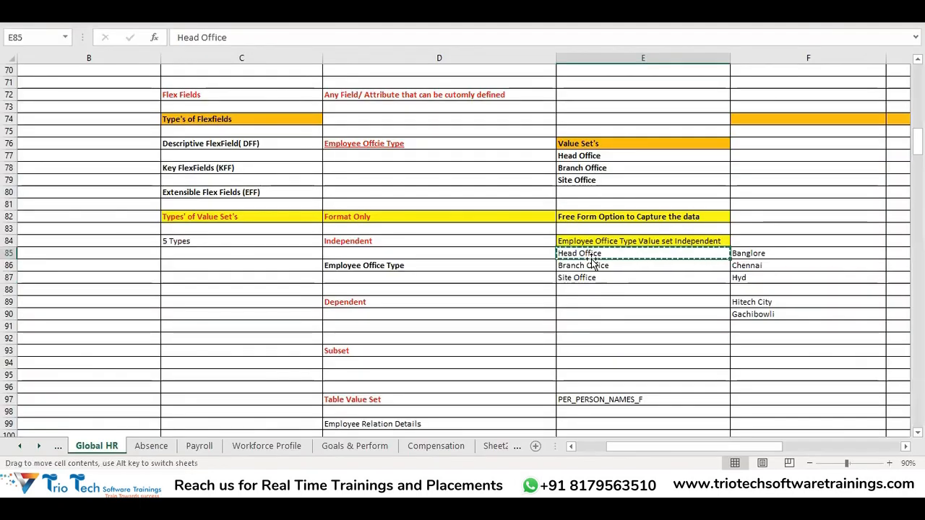
left_click(577, 266)
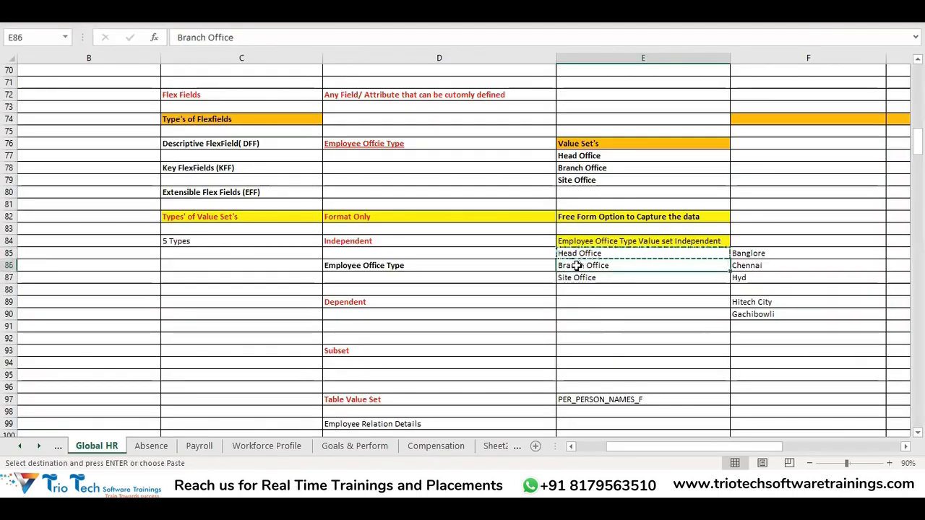
key("ctrl+c")
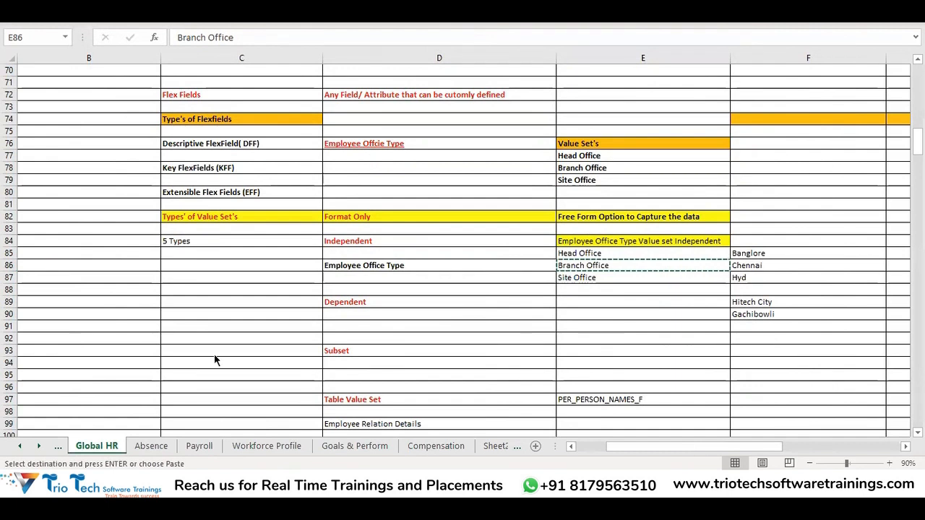
key("alt+Tab")
left_click(118, 369)
key("ctrl+v")
left_click(181, 370)
key("ctrl+v")
Give the Branch Office row a Start Date of 1/1/1951, an End Date of 31/12/4712 and Sort Order 2
left_click(657, 370)
type("01/01/51")
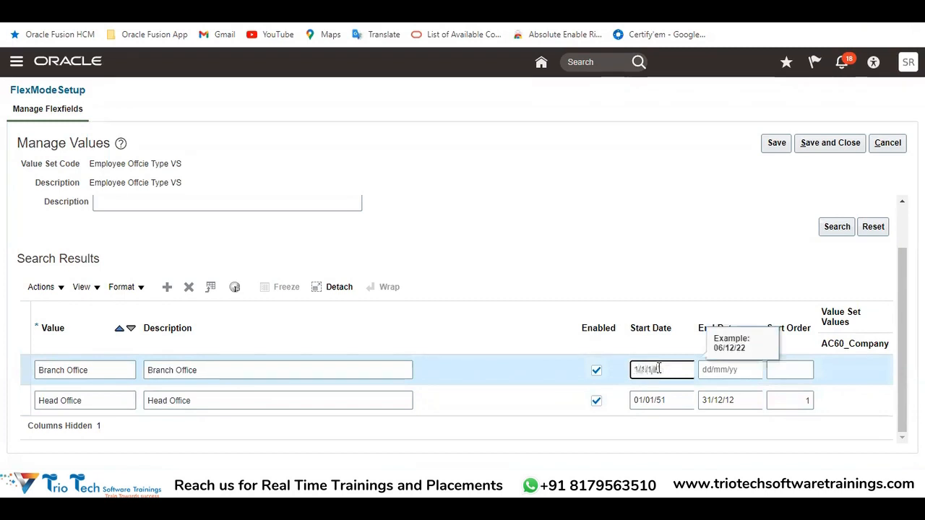
key("Tab")
type("31/12/5")
type("2")
key("Tab")
type("2")
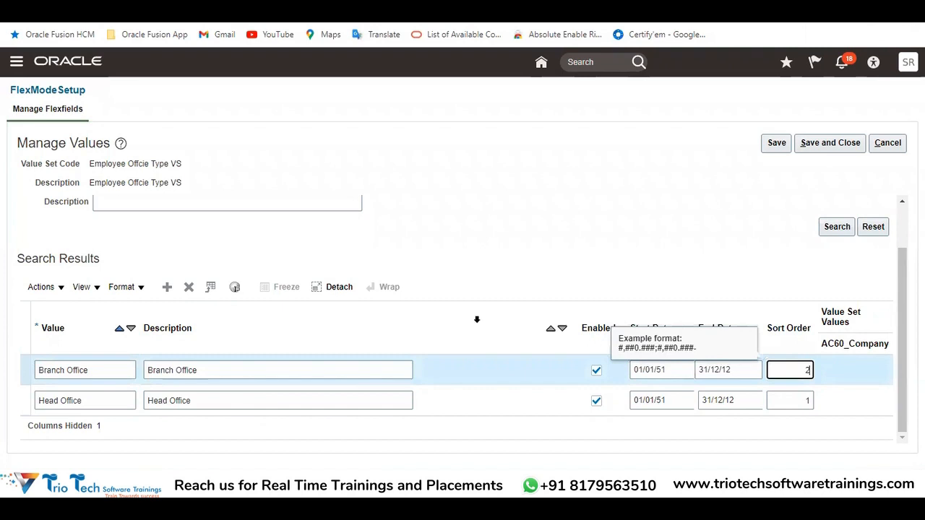
Add a third value row using Site Office, copied from the Excel notes, for its Value and Description
left_click(167, 286)
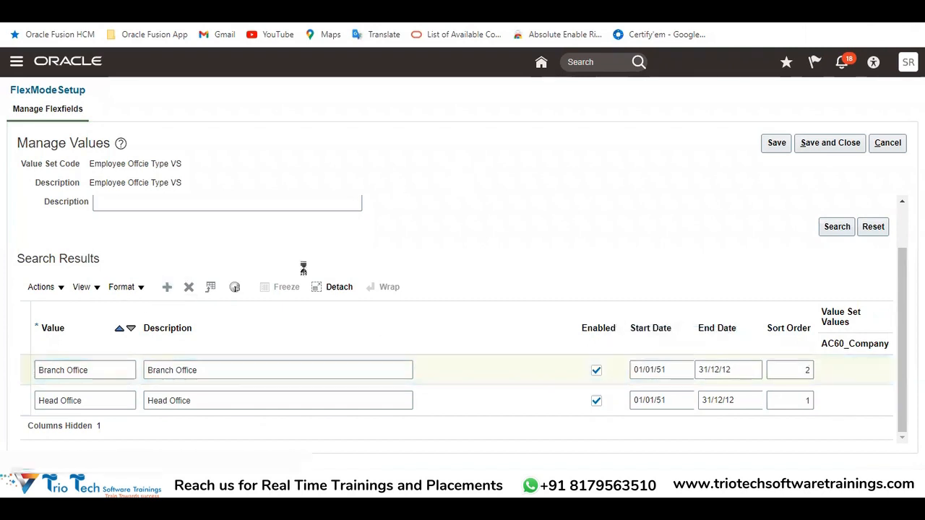
key("alt+Tab")
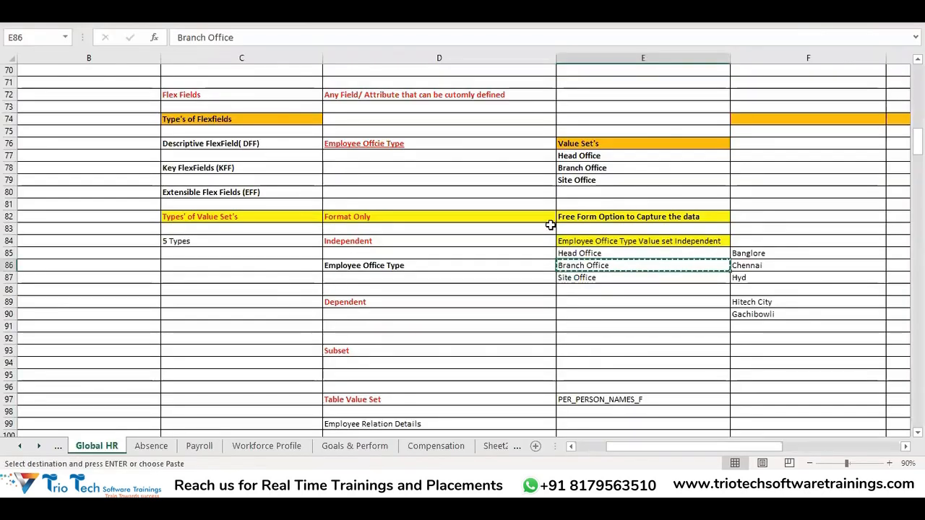
left_click(598, 277)
key("ctrl+c")
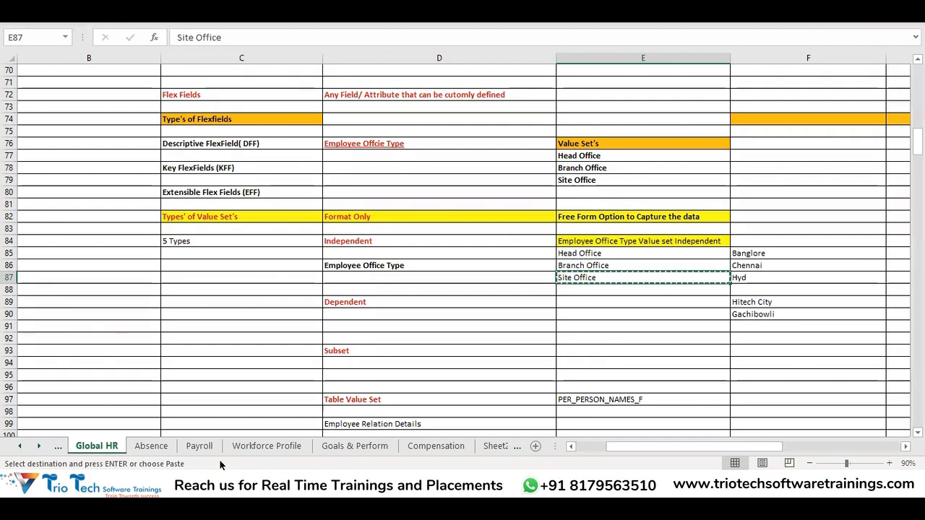
key("alt+Tab")
left_click(89, 372)
key("ctrl+v")
left_click(155, 371)
key("ctrl+v")
Give the Site Office row a Start Date of 1/1/1951, an End Date of 31/12/4712 and Sort Order 3
left_click(640, 370)
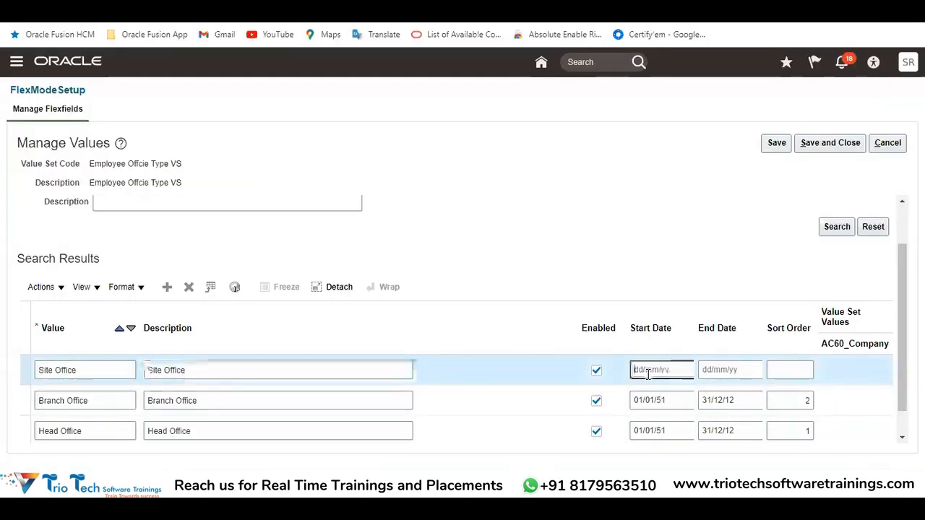
type("01/01/51")
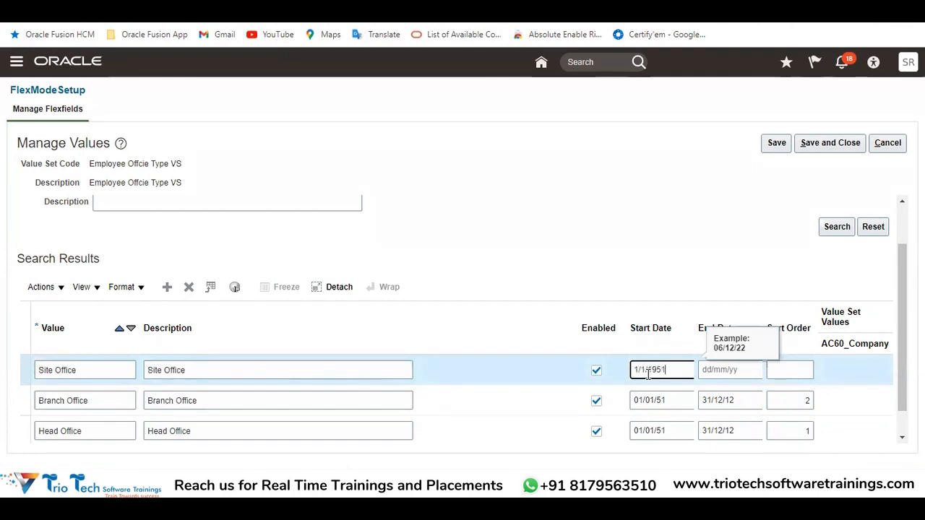
key("Tab")
type("31/12/12")
left_click(796, 368)
type("3")
Save and close the three office values and the value set, returning to the Create Segment page
left_click(631, 244)
scroll(725, 224, "up", 2)
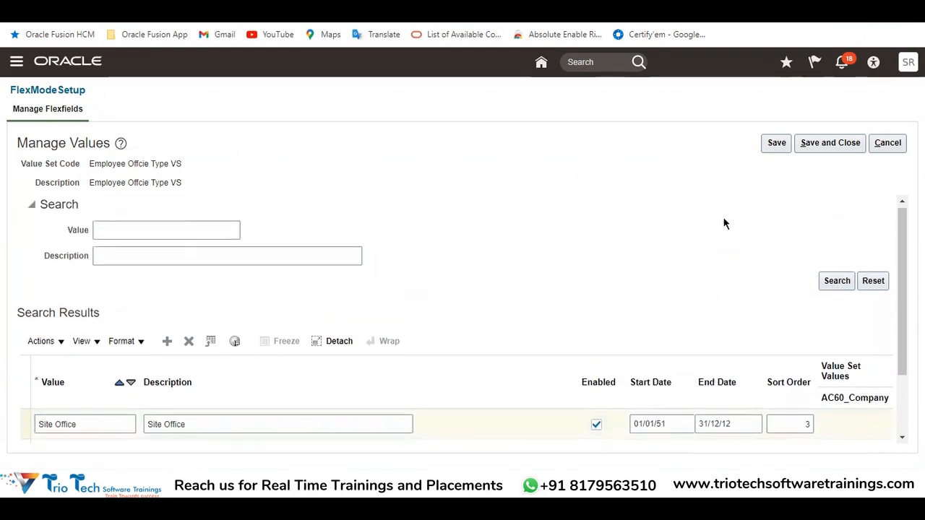
left_click(833, 146)
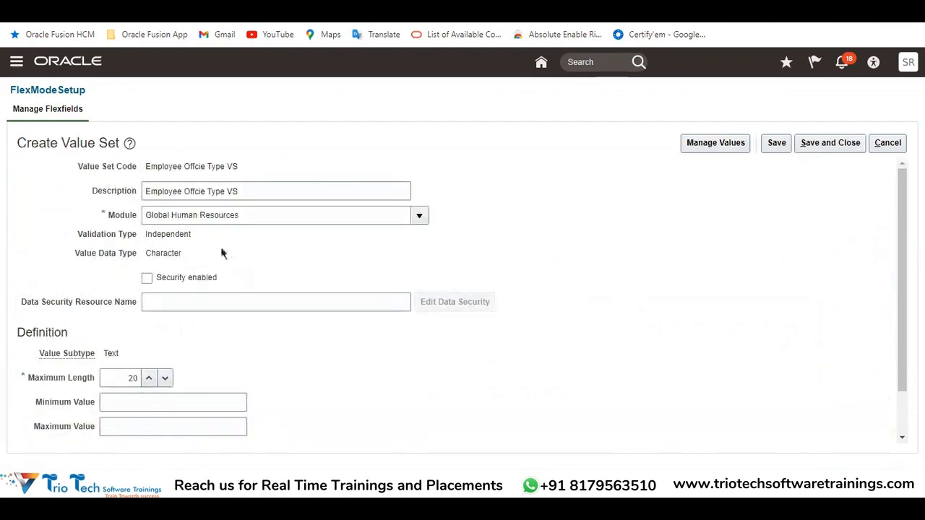
scroll(271, 279, "down", 2)
scroll(642, 227, "up", 2)
left_click(838, 142)
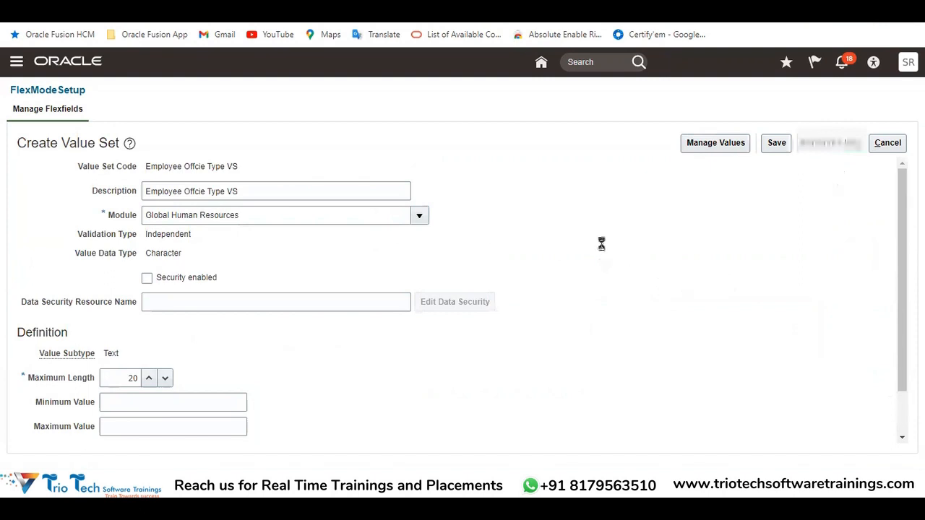
Review the new segment's details, checking its Name and the Value Set assigned under Validation
scroll(273, 255, "down", 2)
left_click_drag(271, 245, 115, 250)
scroll(145, 260, "up", 2)
left_click_drag(256, 211, 160, 189)
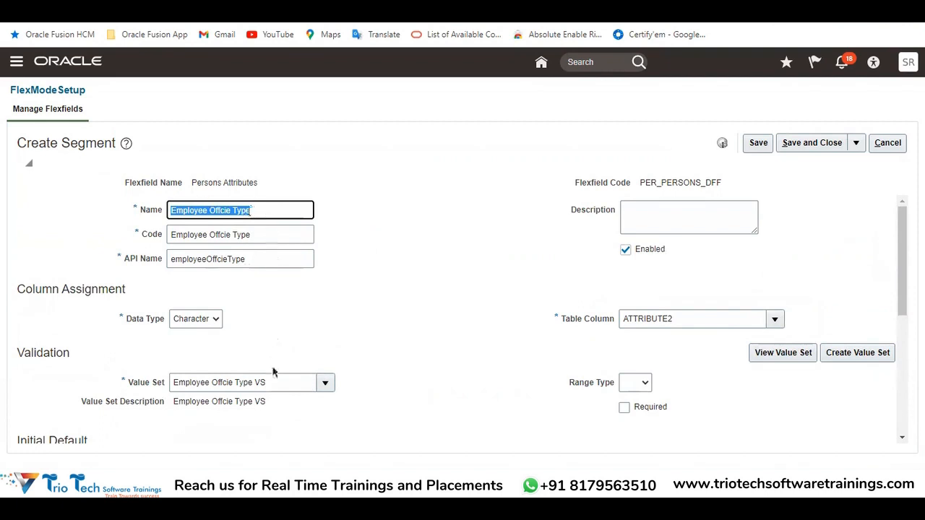
left_click_drag(292, 387, 174, 386)
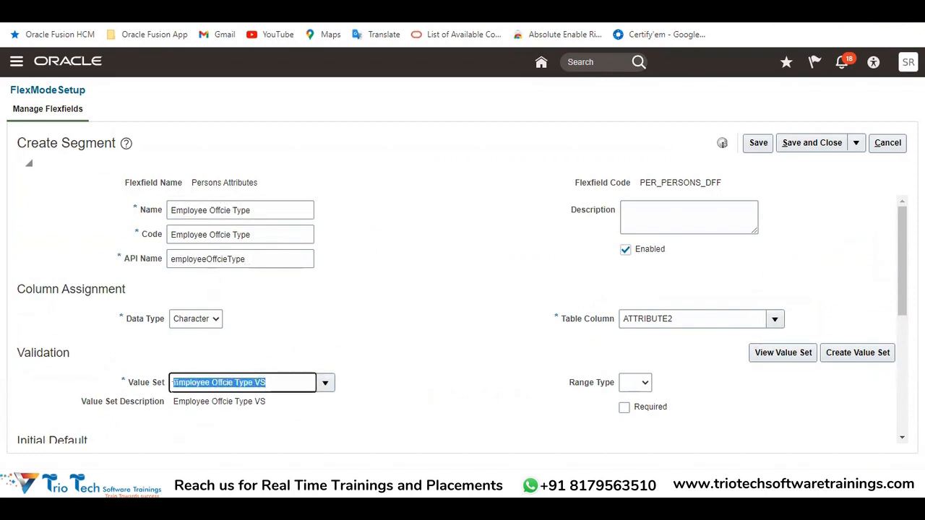
Compare the segment with the Employee Office Type entry and its three office values in the Excel notes, and return to Oracle
mouse_move(281, 483)
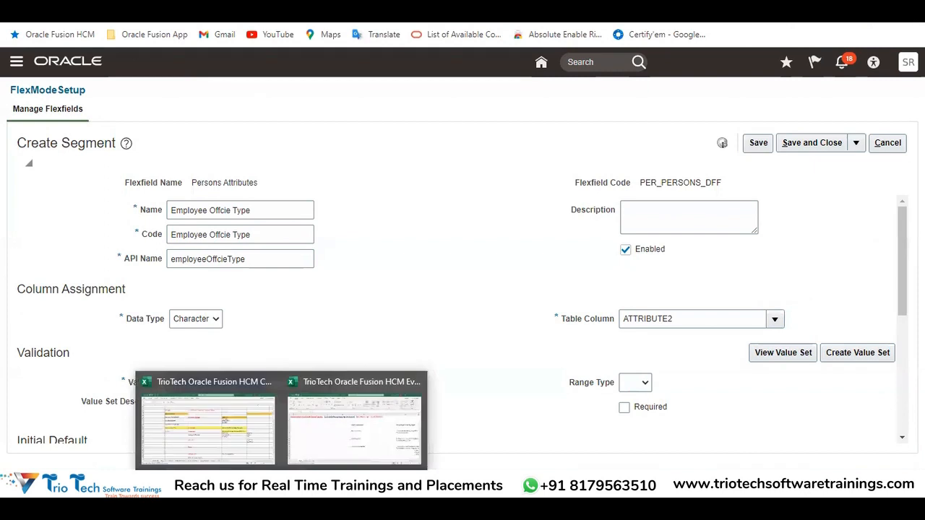
left_click(223, 442)
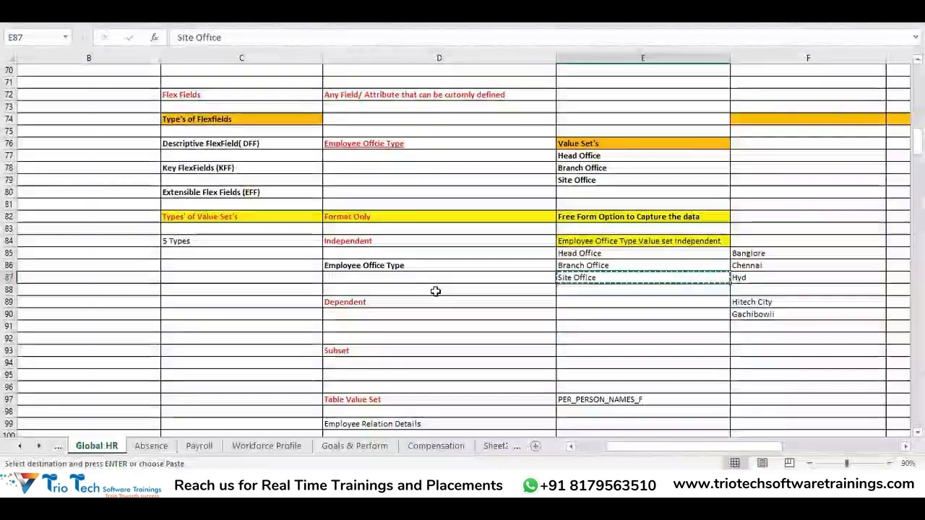
left_click(387, 267)
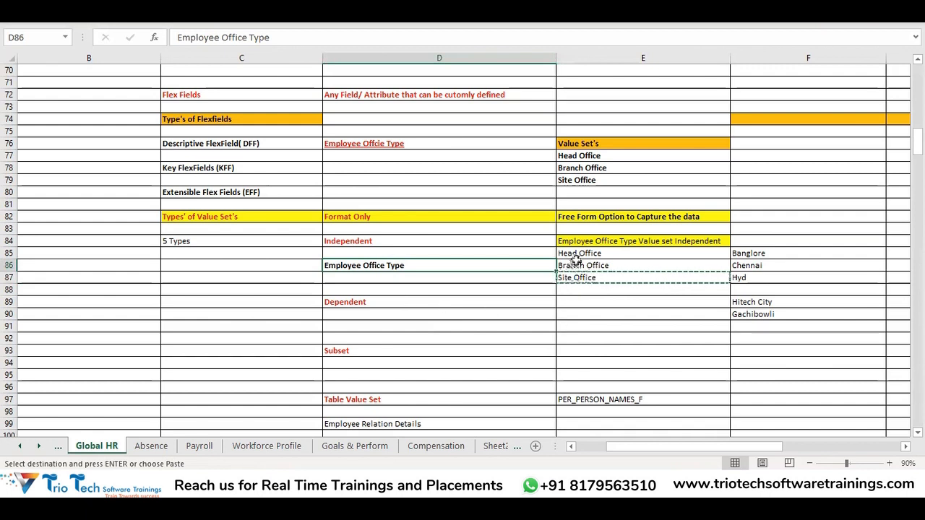
left_click_drag(574, 256, 579, 273)
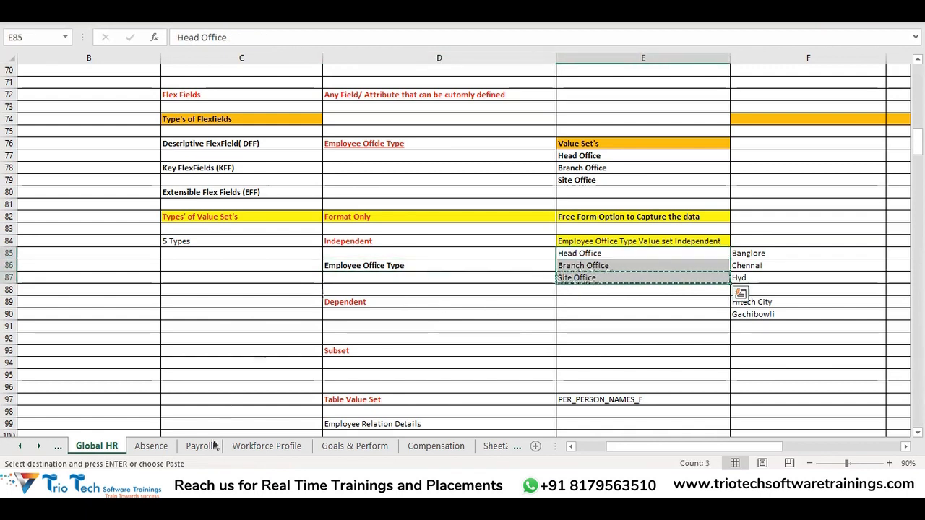
mouse_move(182, 486)
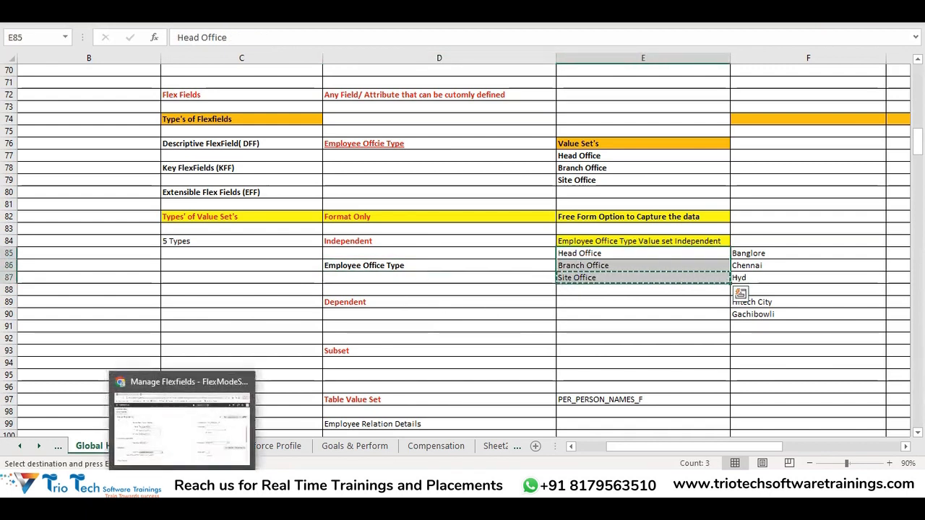
left_click(179, 427)
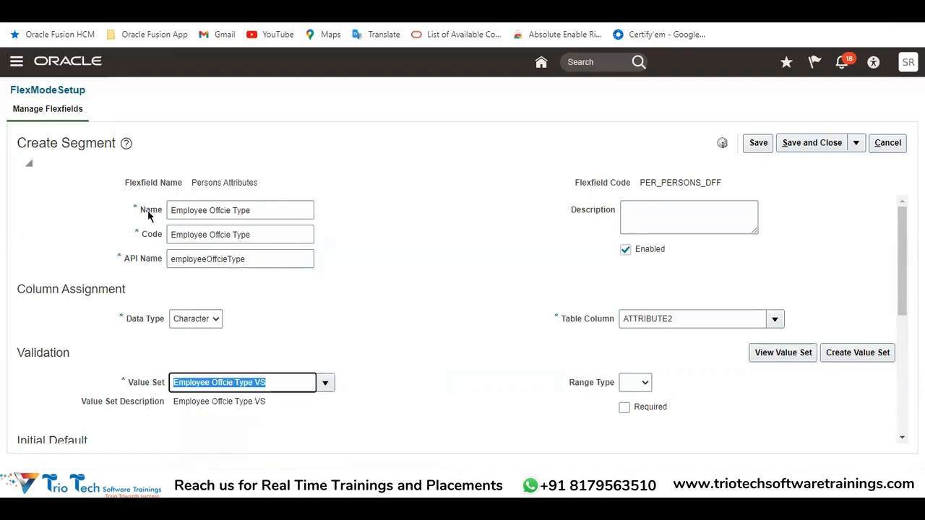
Switch to the Excel notes and review the Independent value set, its three office values and the Dependent type entry
left_click(388, 385)
mouse_move(316, 425)
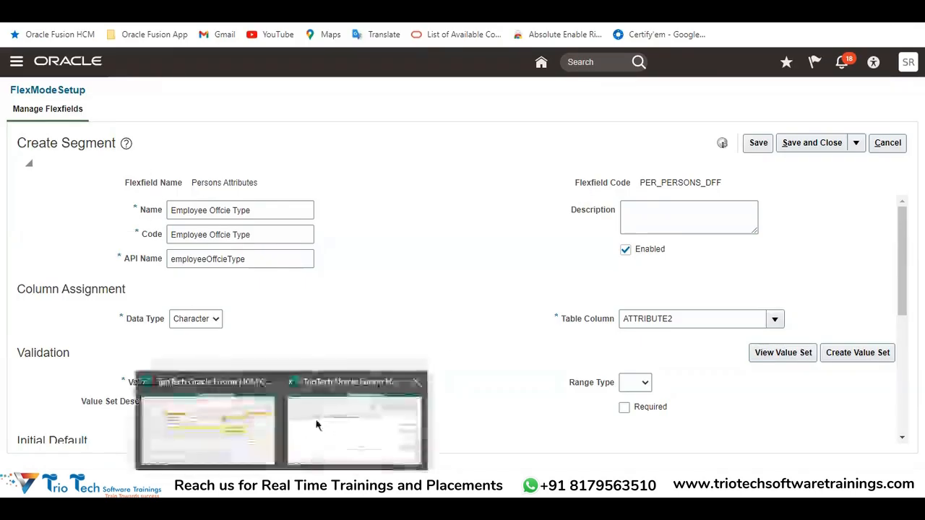
left_click(249, 440)
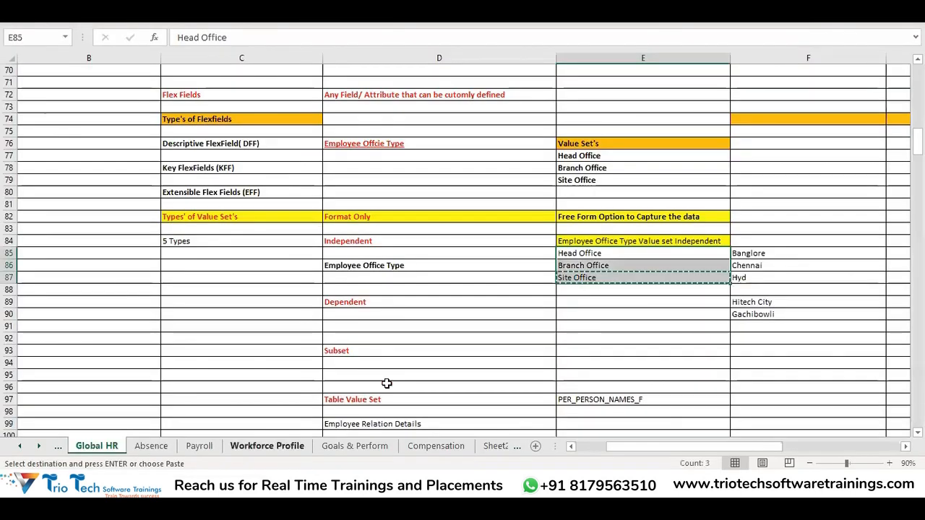
left_click(356, 243)
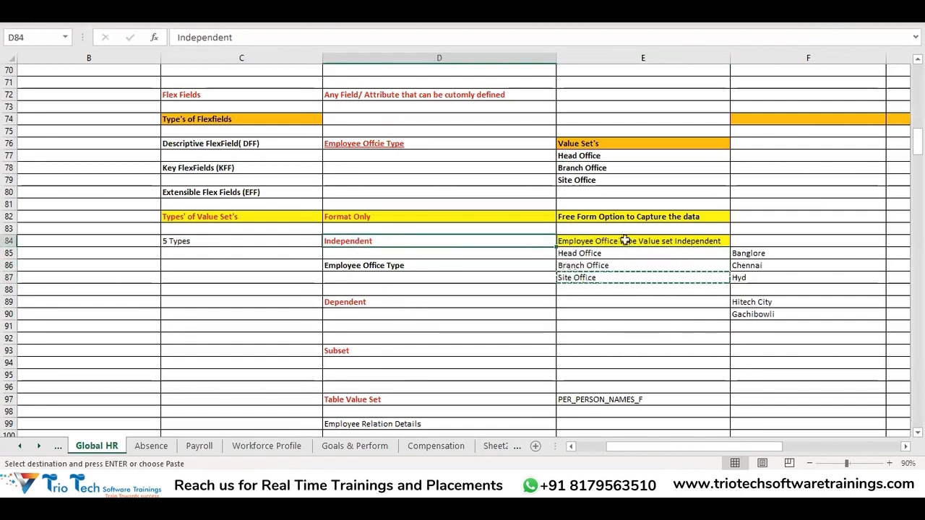
left_click(625, 241)
left_click_drag(592, 253, 602, 284)
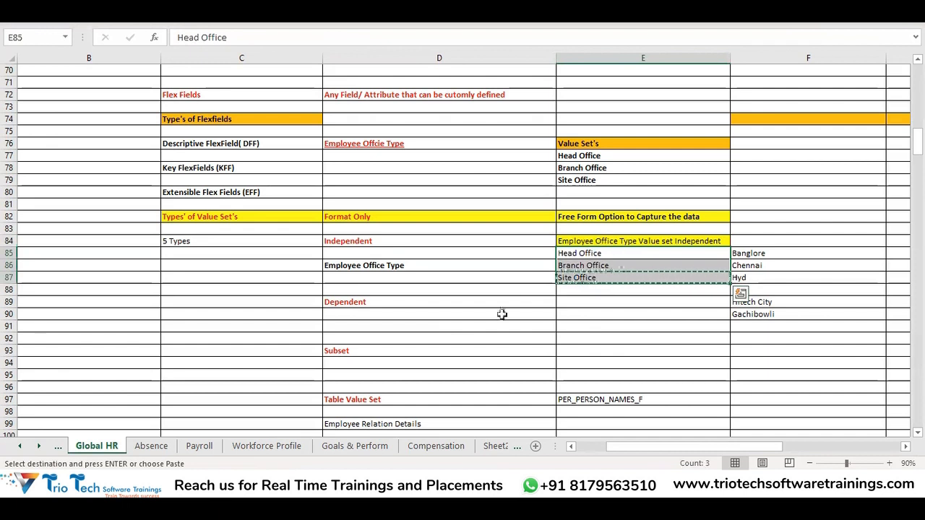
left_click(353, 305)
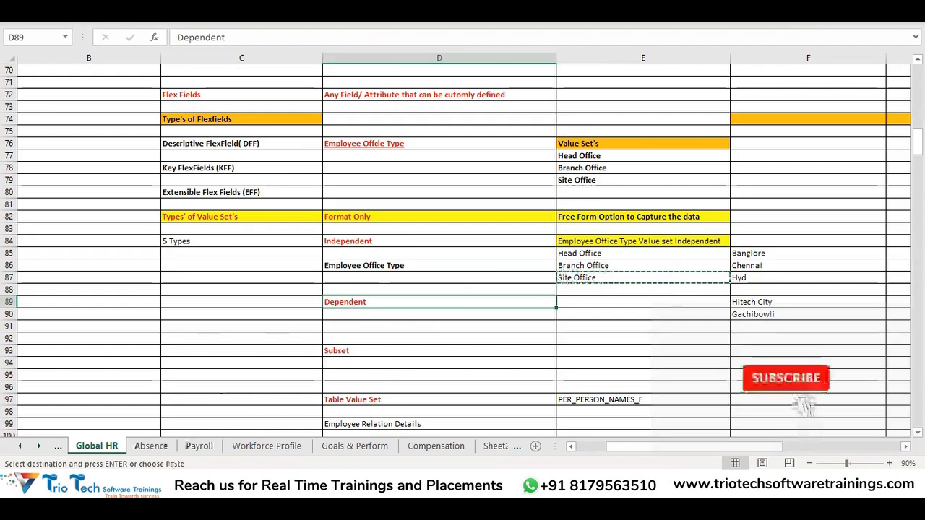
Copy the assigned value set name, Employee Offcie Type VS, from the Oracle segment into cell E84 of the Excel notes
left_click(202, 486)
left_click_drag(270, 382, 173, 402)
key("ctrl+c")
left_click(551, 381)
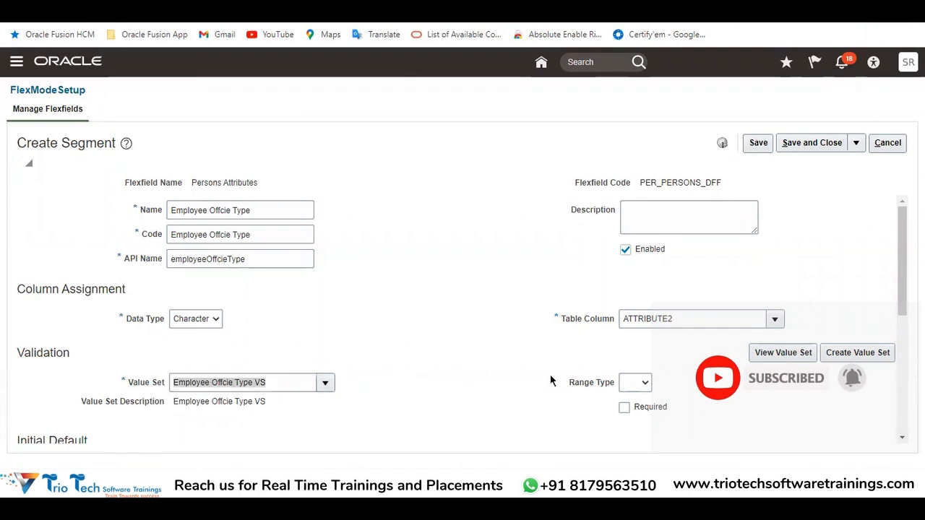
key("alt+Tab")
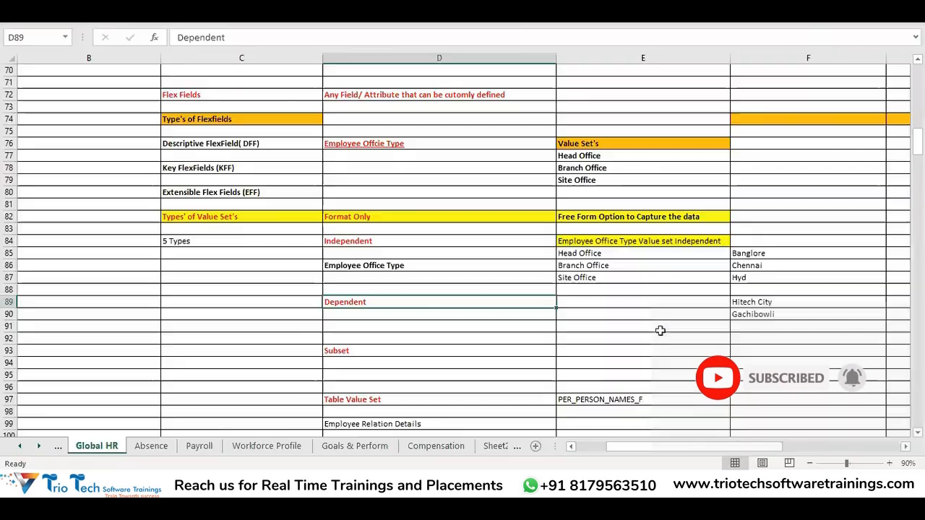
left_click(620, 242)
key("ctrl+v")
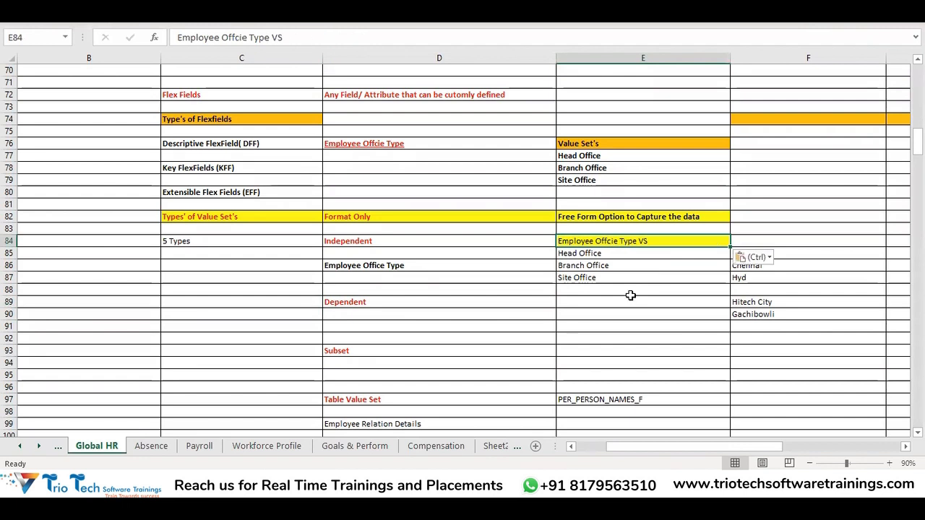
left_click(620, 316)
left_click(649, 367)
Return to Oracle and start a new value set with Employee Offcie Type VS DP as its code and description
key("alt+Tab")
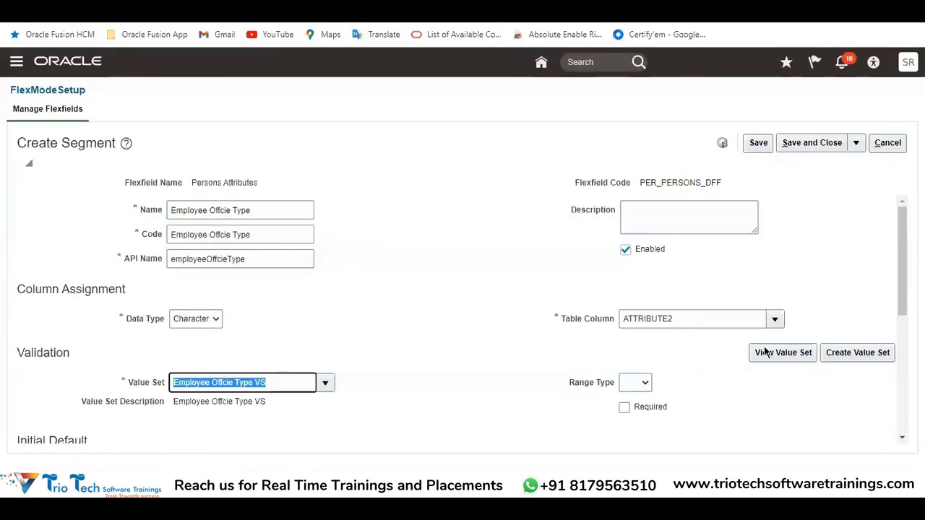
left_click(862, 359)
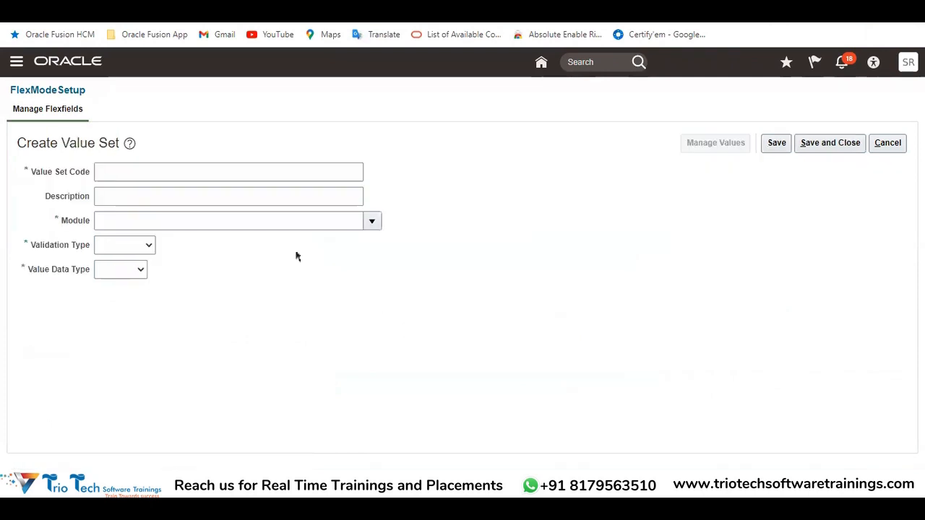
left_click(122, 179)
key("ctrl+v")
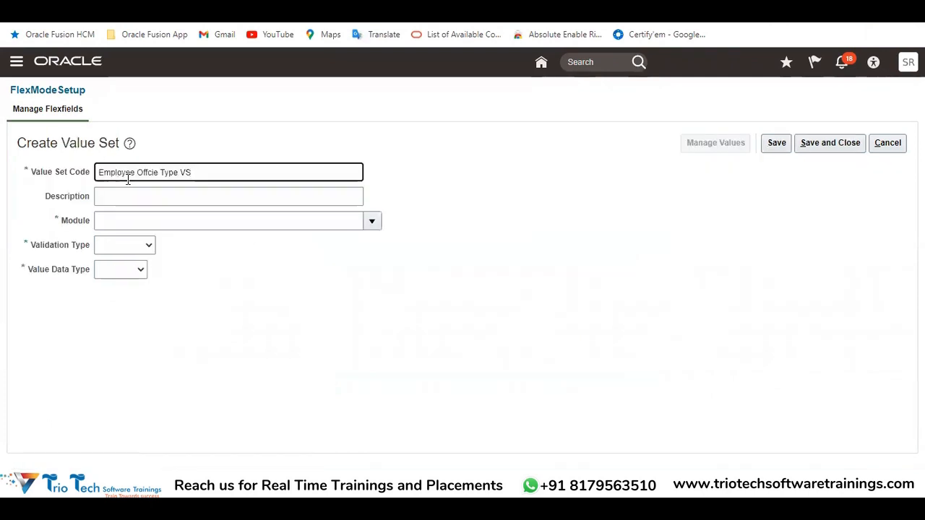
type("DF")
left_click_drag(221, 174, 56, 171)
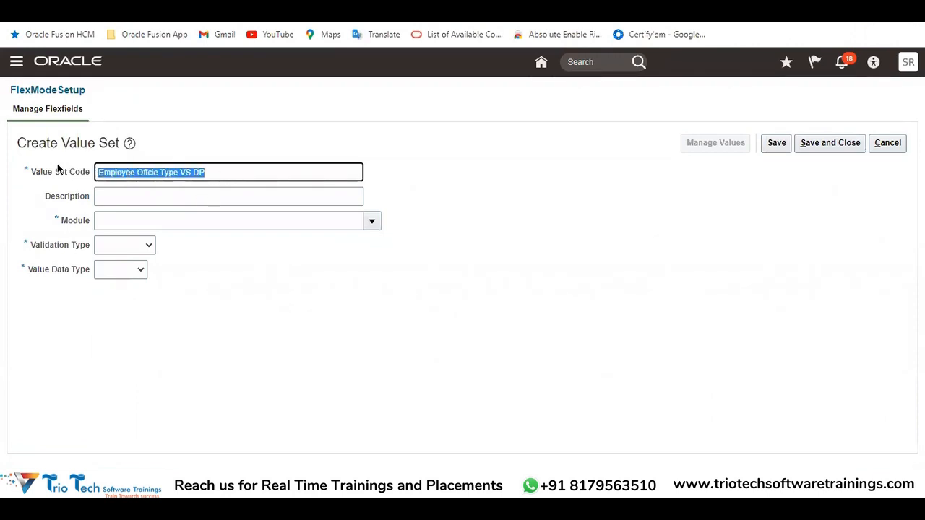
key("ctrl+c")
left_click(137, 196)
key("ctrl+v")
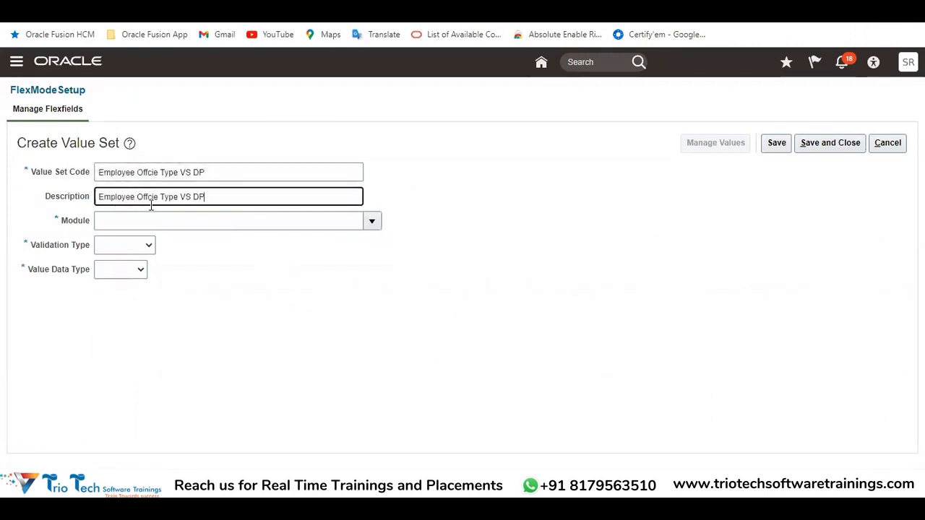
Set the new value set's module to Global Human Resources and its validation type to Dependent
left_click(371, 222)
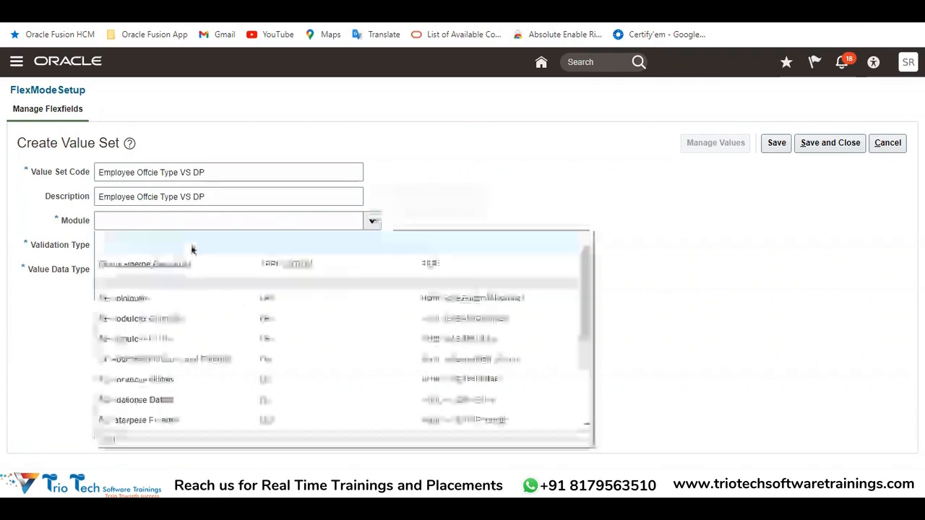
left_click(157, 265)
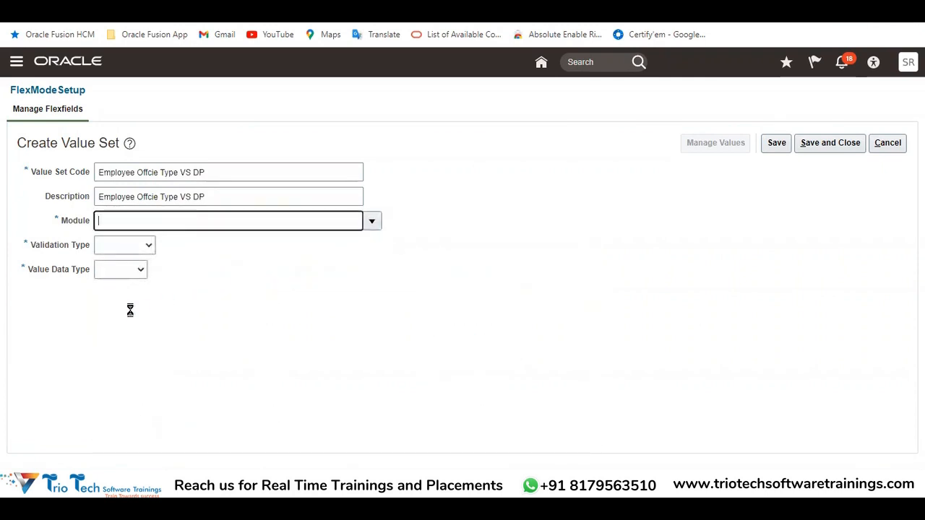
left_click(131, 246)
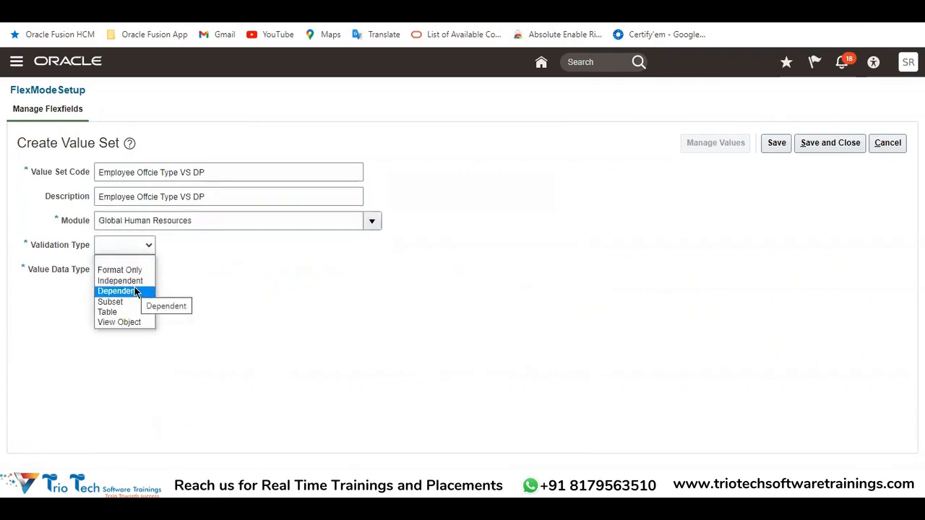
left_click(137, 292)
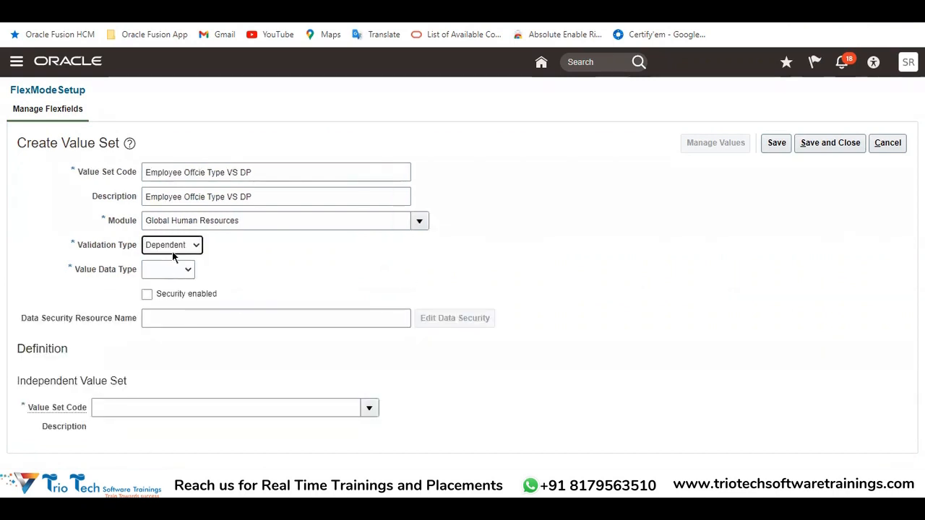
Review the Value Set Code and Independent Value Set section, and look up the office locations in the Excel notes
left_click_drag(266, 179, 132, 177)
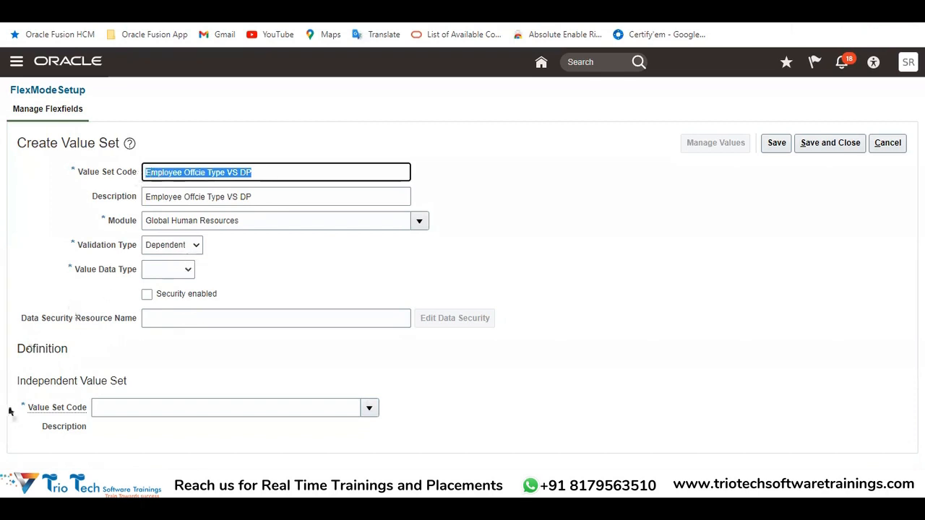
double_click(47, 383)
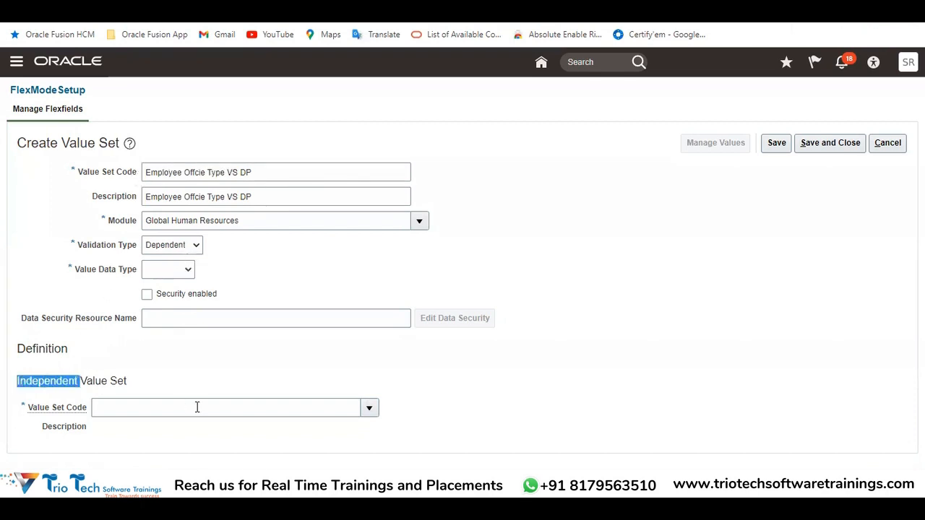
left_click(280, 485)
left_click(336, 420)
left_click(693, 311)
key("Right")
key("Right")
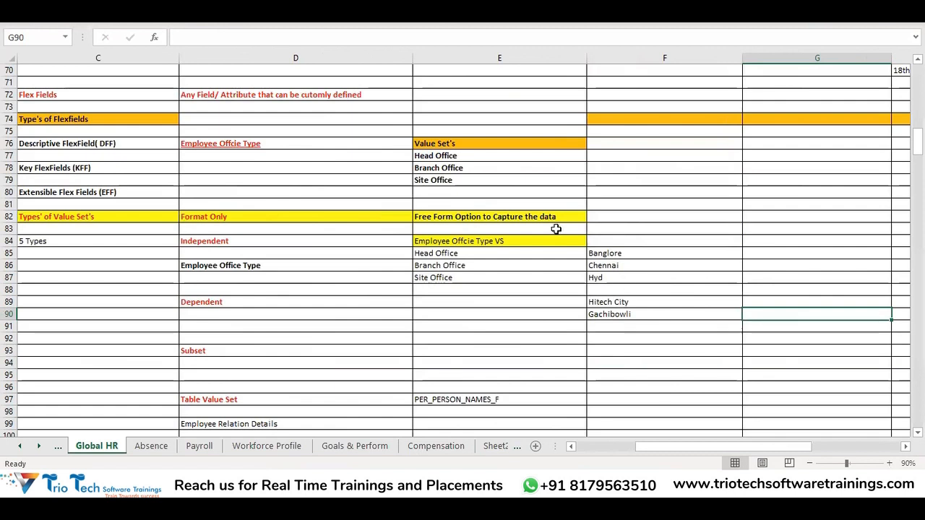
Switch to the Oracle person form and examine the Covid Status segment's list of choices
left_click(284, 266)
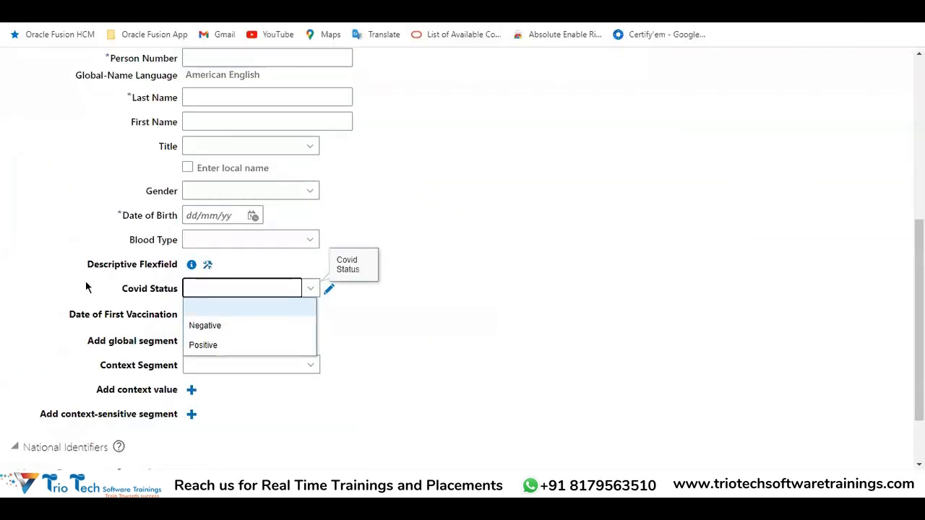
left_click(418, 372)
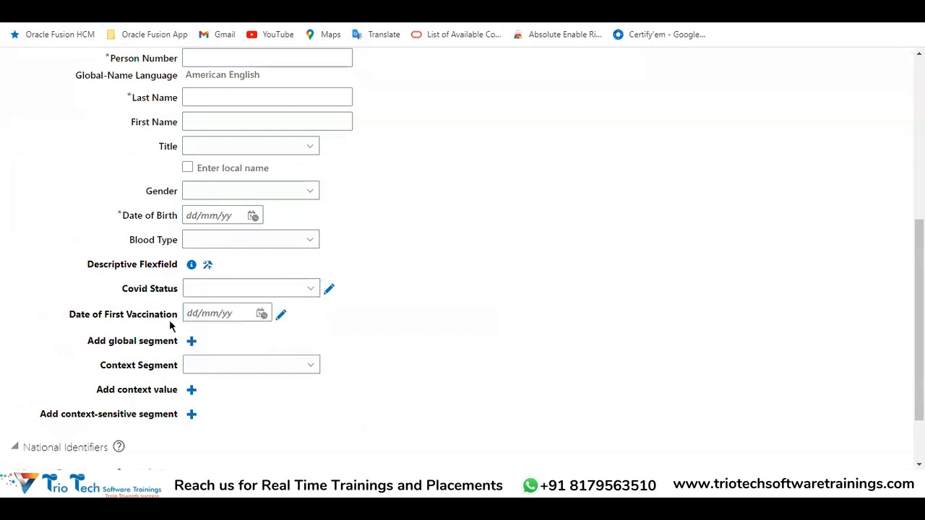
left_click_drag(121, 288, 176, 290)
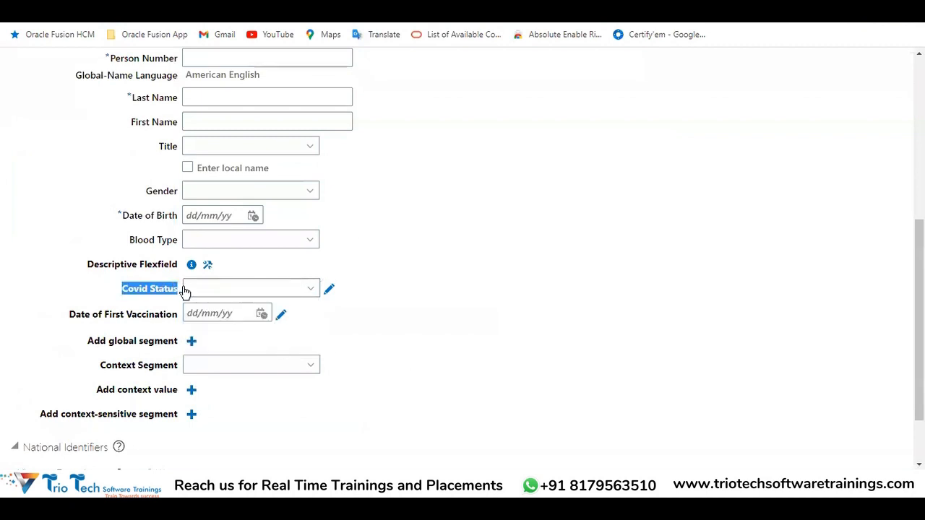
left_click(205, 292)
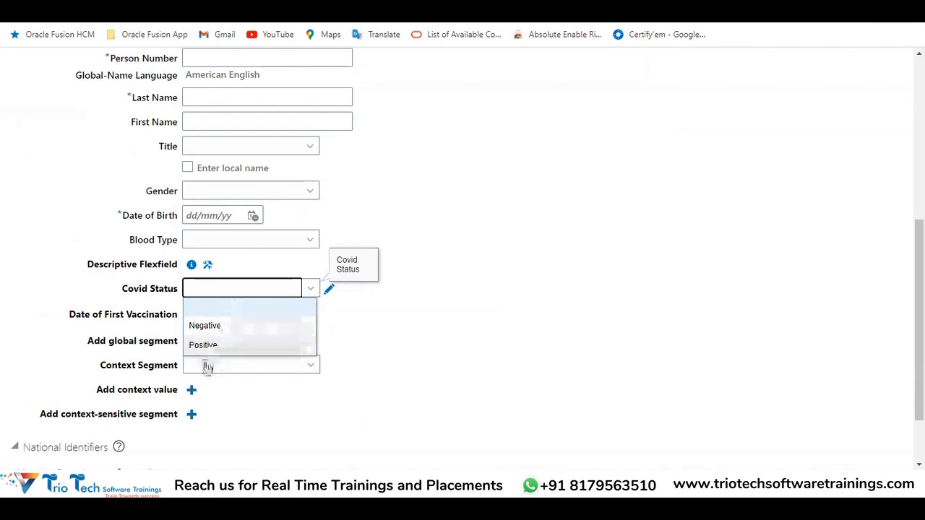
left_click(240, 289)
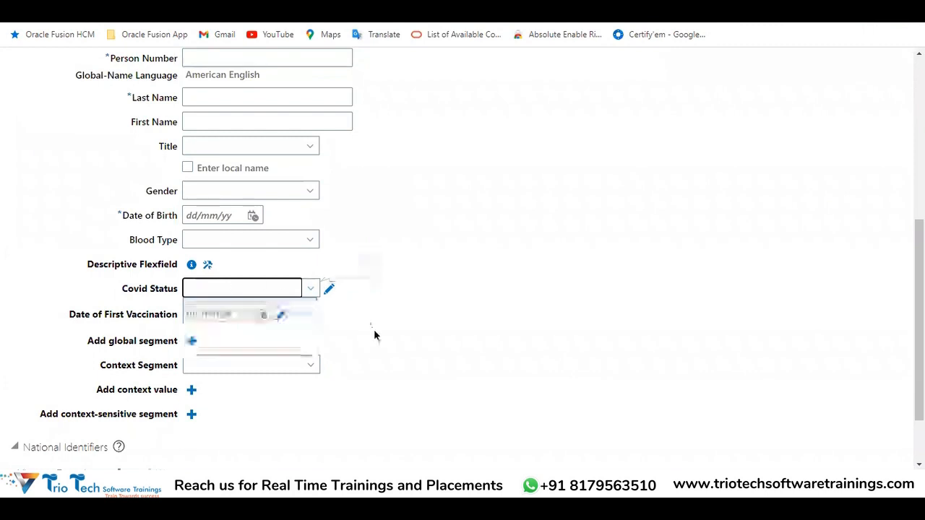
Switch to the Excel notes and compare the three office values with the city list and the Hitech City and Gachibowli entries
left_click(283, 483)
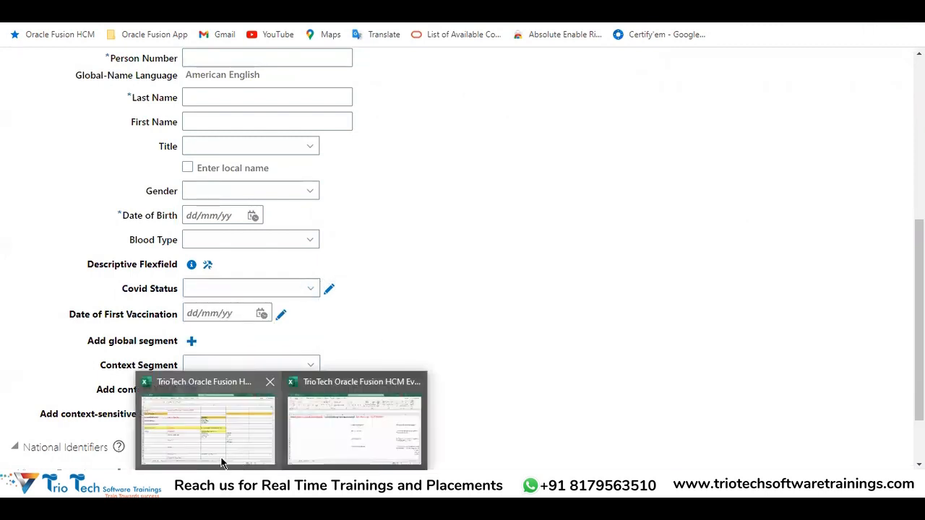
left_click(222, 461)
left_click_drag(438, 253, 436, 277)
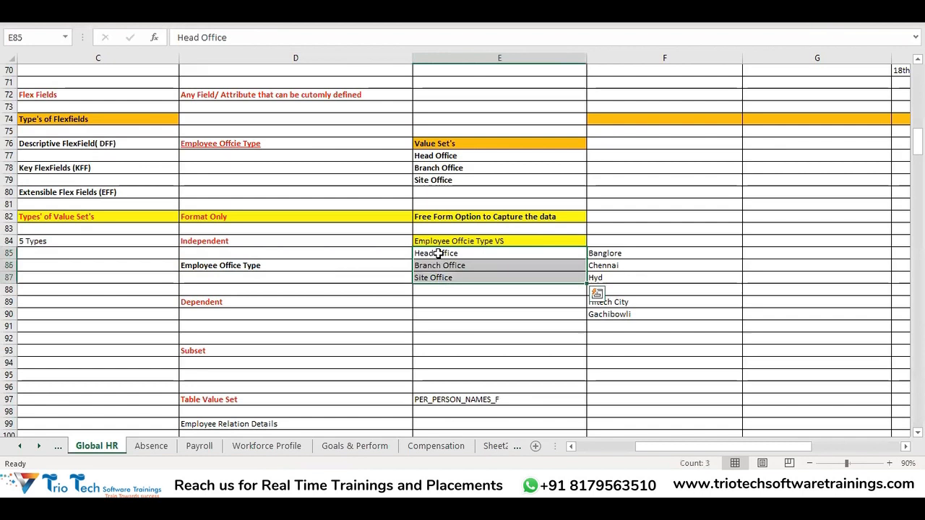
left_click(438, 253)
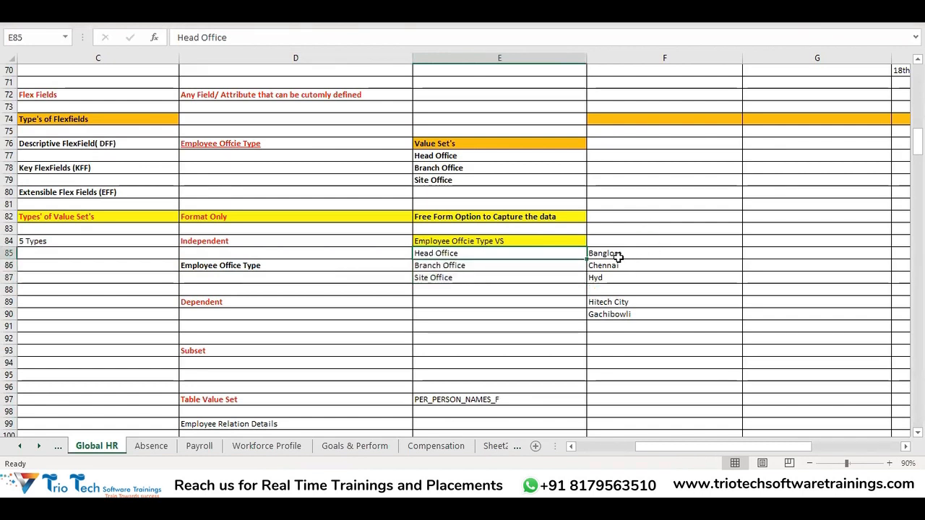
left_click_drag(616, 255, 613, 284)
left_click(476, 268)
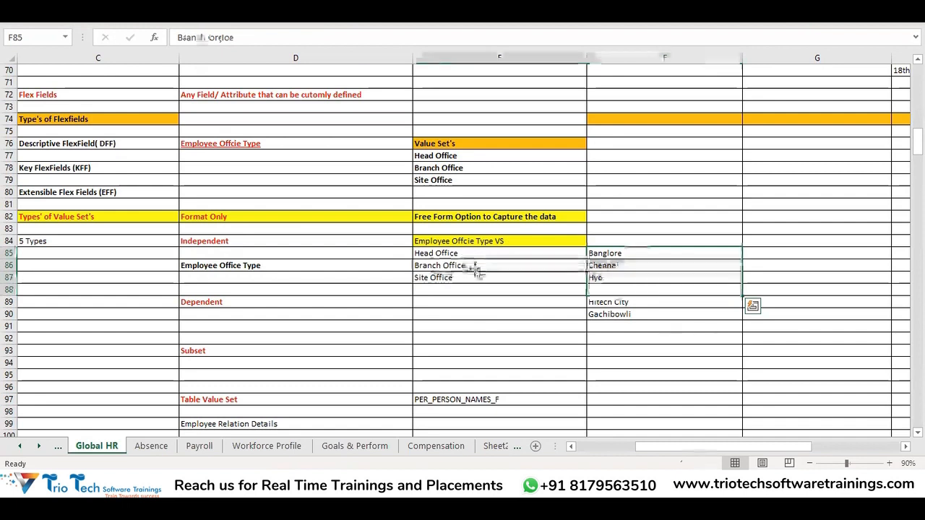
left_click_drag(621, 303, 623, 309)
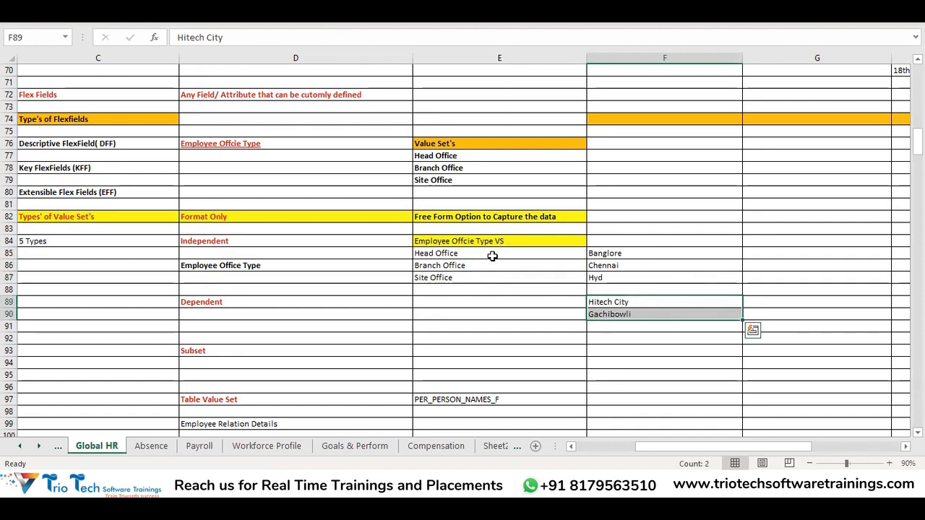
left_click_drag(492, 255, 489, 281)
left_click(252, 266)
left_click_drag(451, 253, 457, 280)
left_click_drag(628, 253, 604, 279)
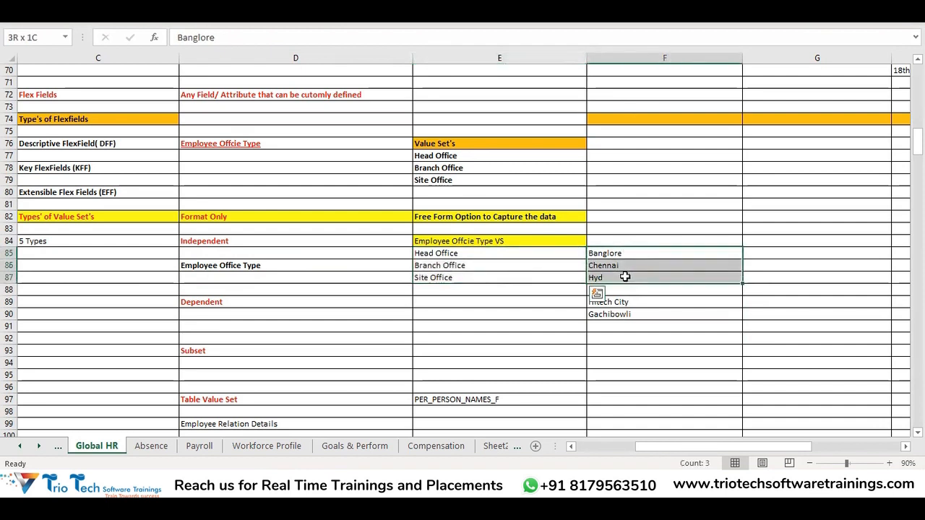
Examine how the Banglore, Chennai and Hyd entries relate to each office value under Employee Offcie Type VS
left_click(485, 241)
left_click(467, 256)
left_click(463, 266)
left_click(470, 279)
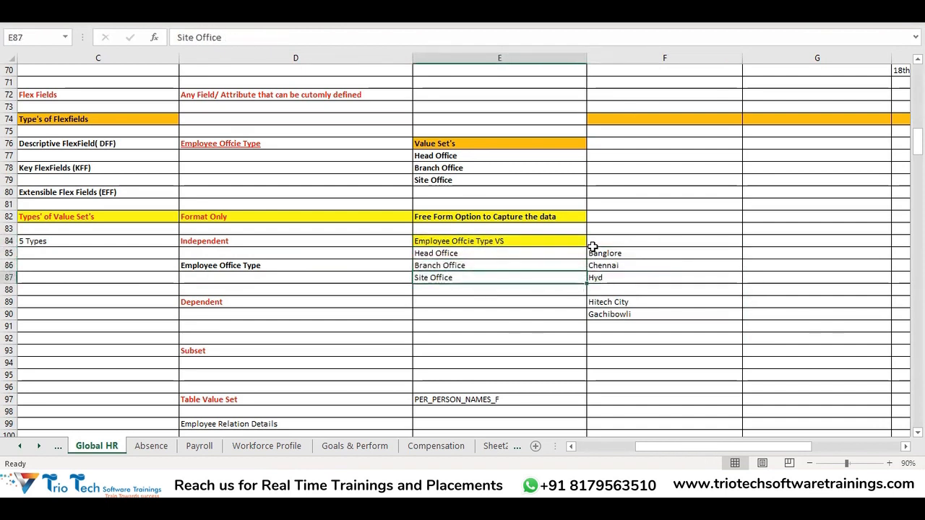
left_click(244, 267)
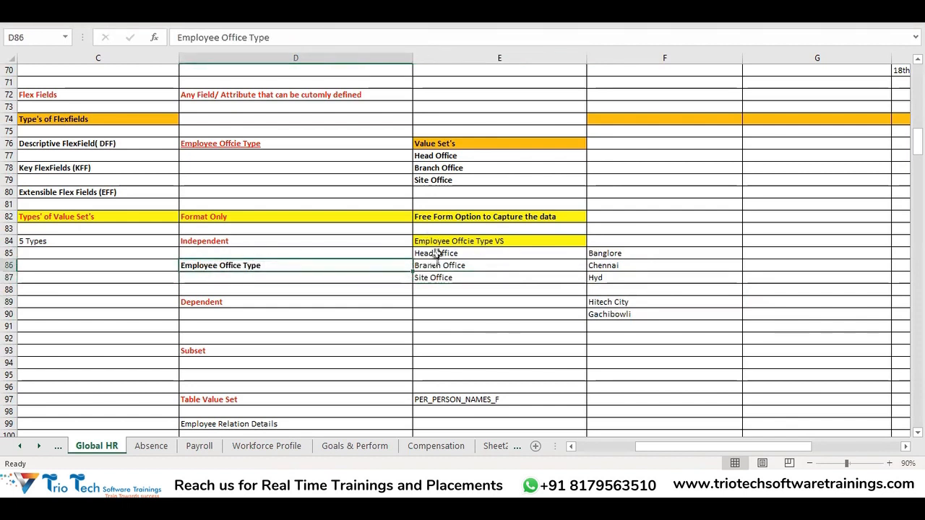
left_click_drag(436, 255, 433, 265)
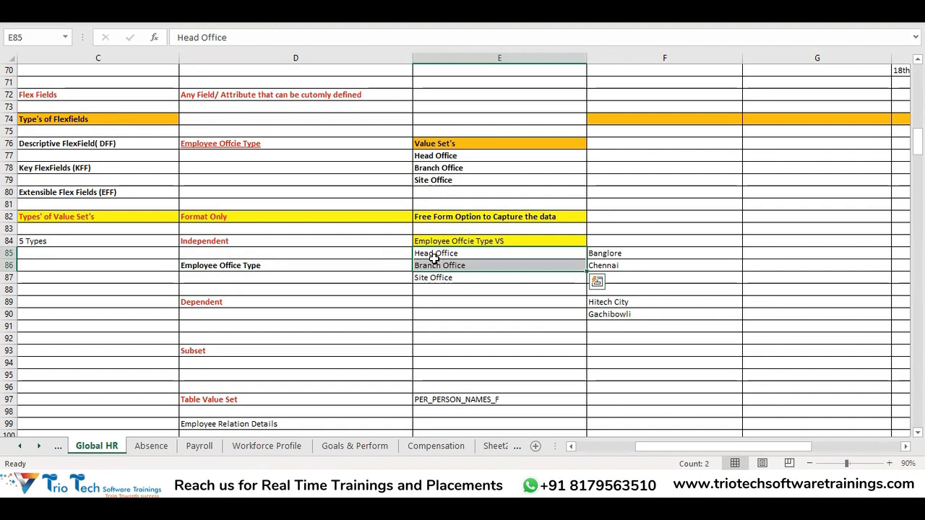
left_click(437, 253)
left_click(436, 265)
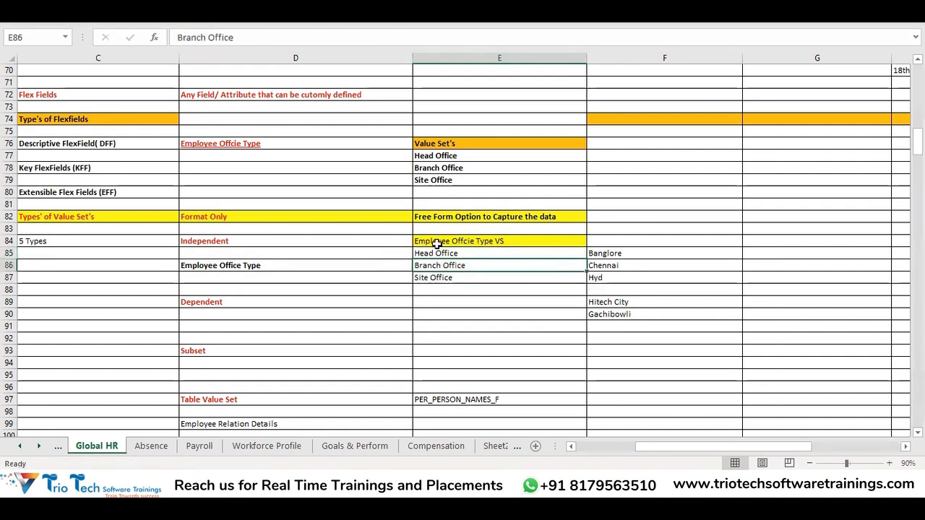
left_click(438, 252)
left_click_drag(607, 254, 600, 266)
left_click(537, 250)
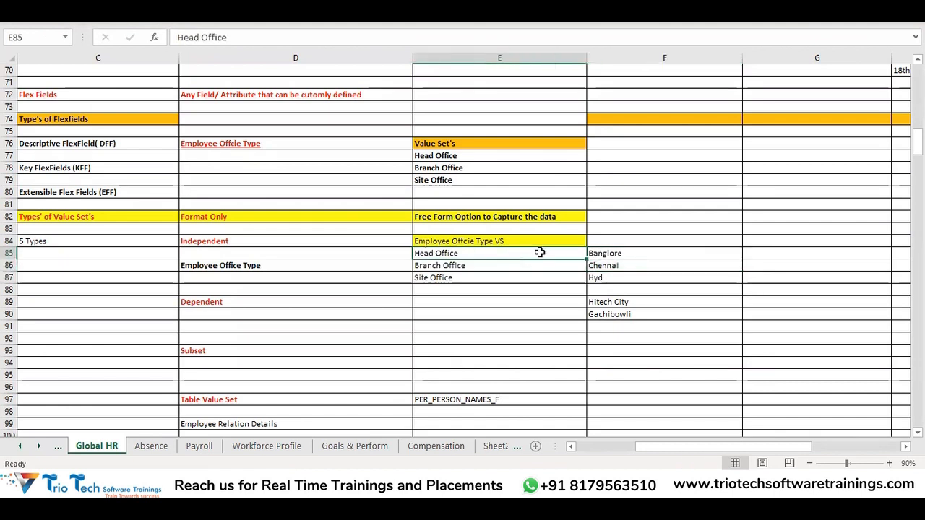
left_click_drag(621, 257, 615, 282)
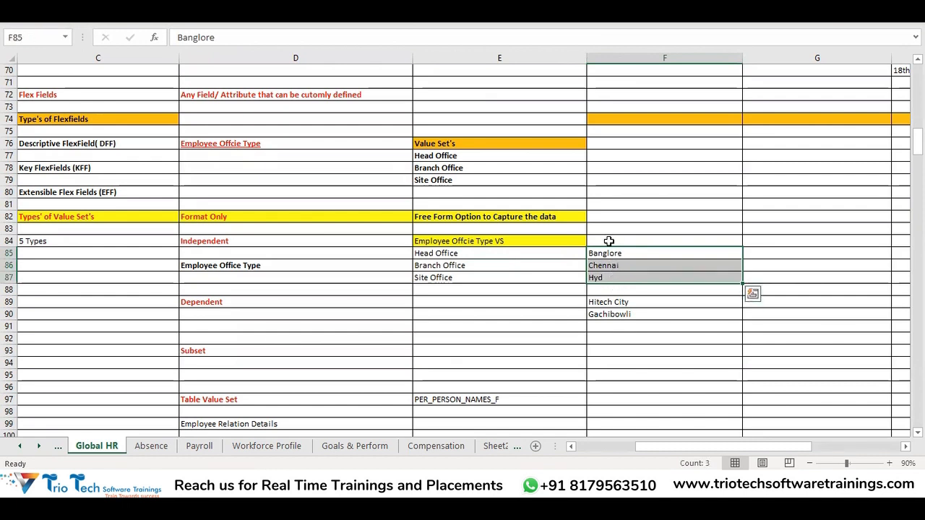
left_click_drag(482, 257, 484, 279)
Return to the Create Value Set page and review the dependent set's code against the Independent Value Set section
left_click(188, 485)
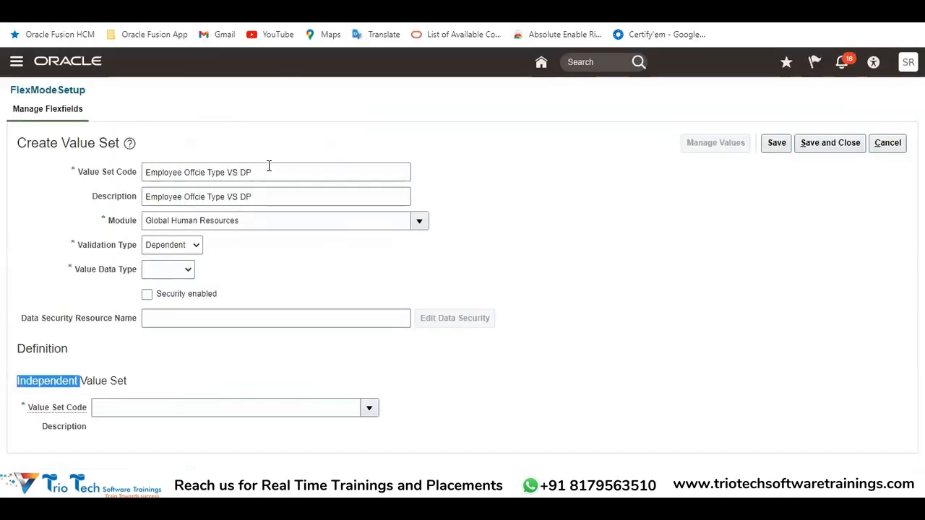
left_click_drag(268, 172, 162, 172)
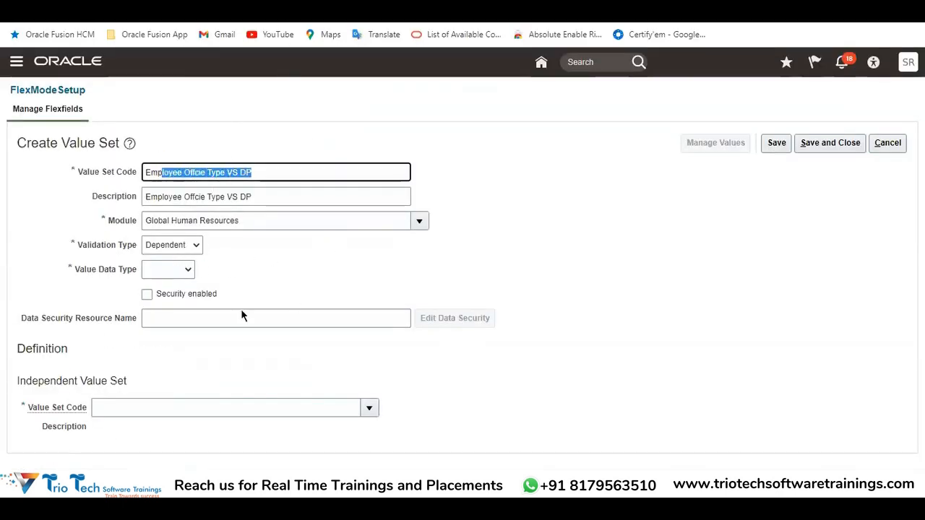
left_click_drag(20, 379, 143, 371)
left_click(142, 371)
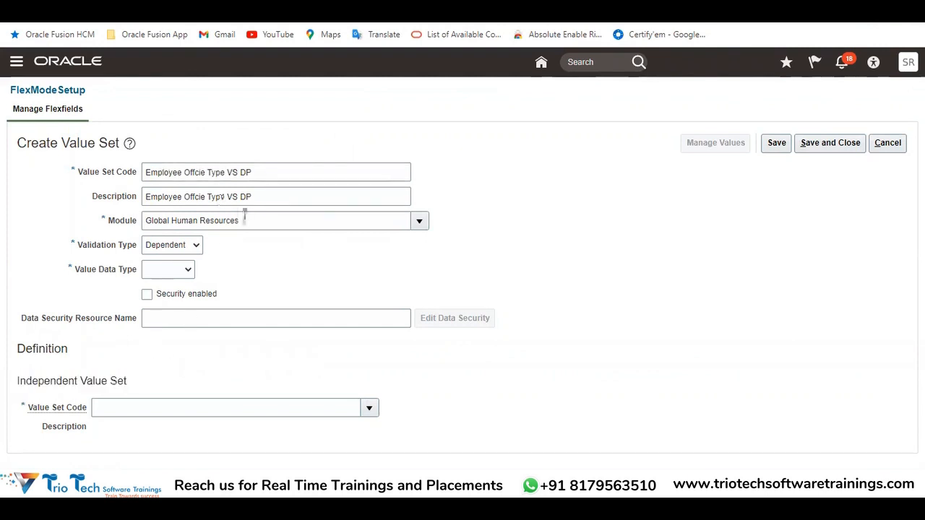
Define the dependent value set with data type Character, value subtype Text and a maximum length of 20
left_click(183, 270)
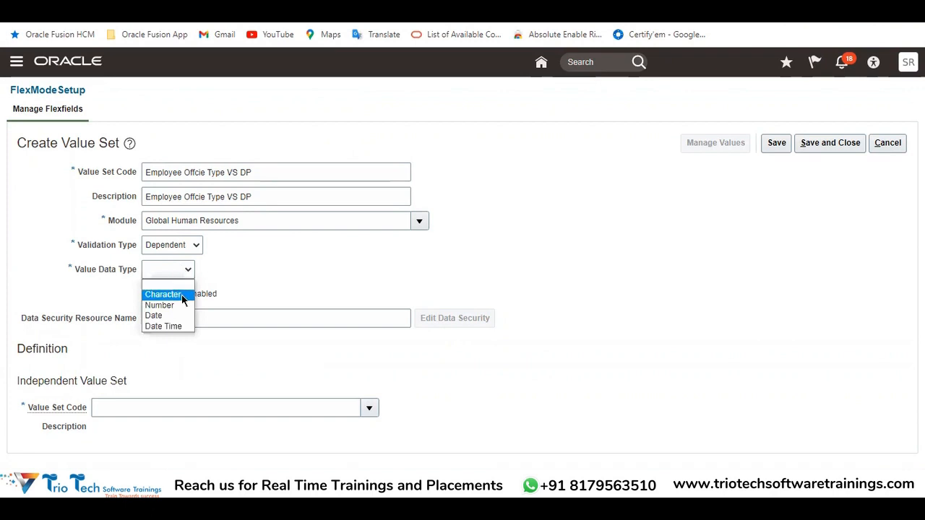
left_click(181, 294)
scroll(325, 278, "down", 2)
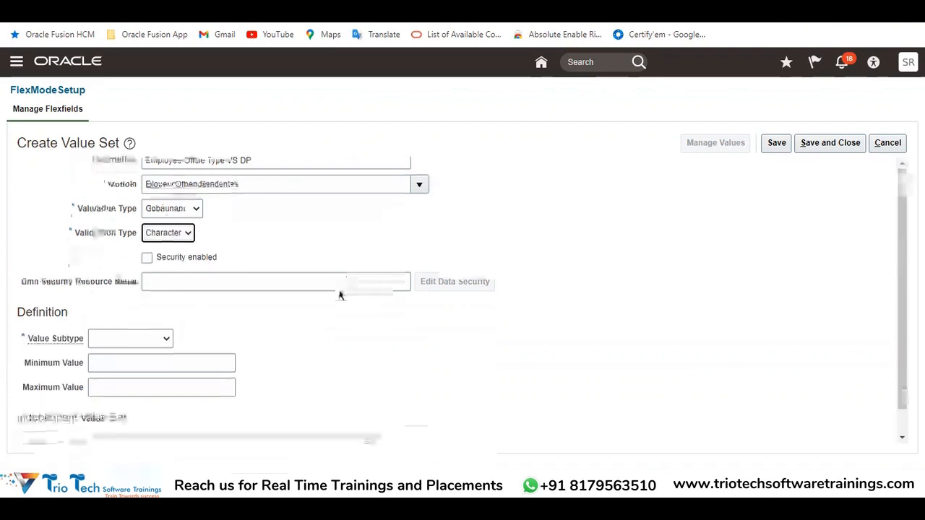
left_click(124, 309)
left_click(127, 333)
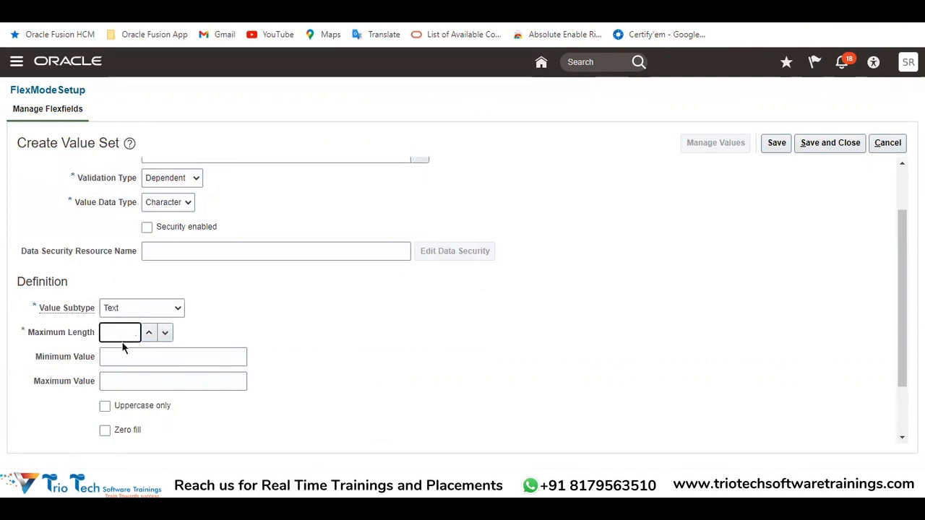
left_click(396, 343)
scroll(409, 347, "down", 2)
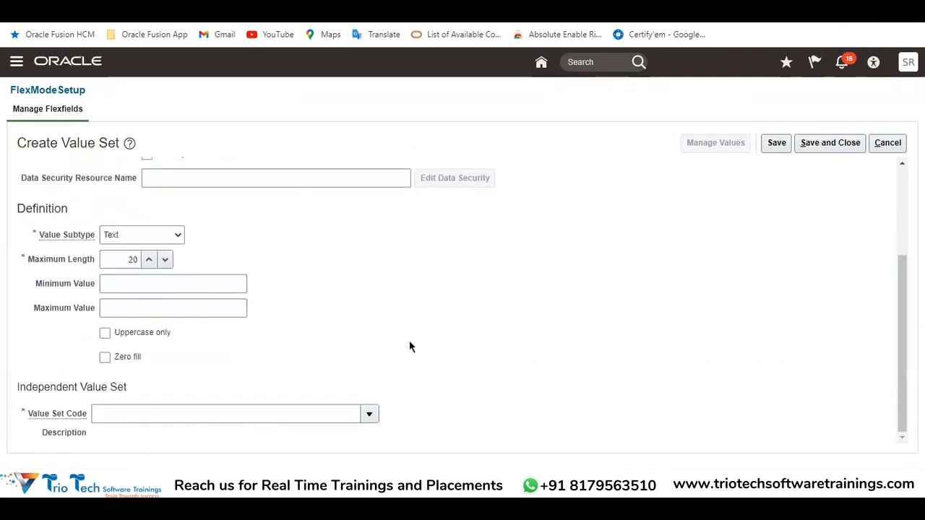
Search for Employee Offcie Type VS and link it as the independent value set of the dependent set
left_click_drag(16, 388, 127, 385)
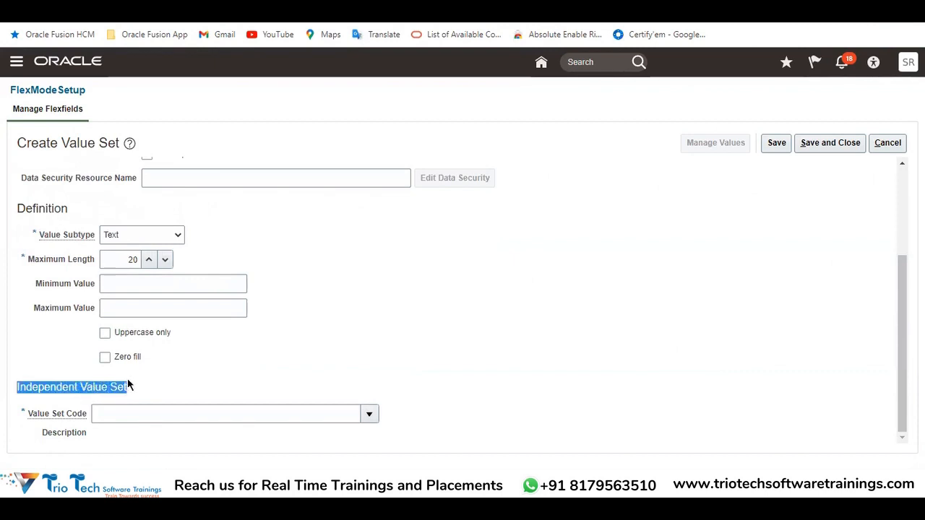
left_click(370, 414)
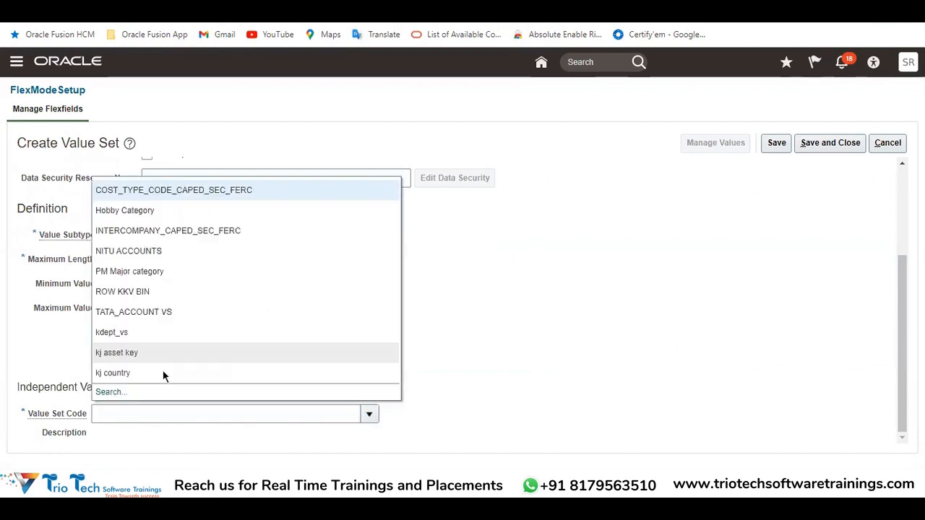
left_click(110, 392)
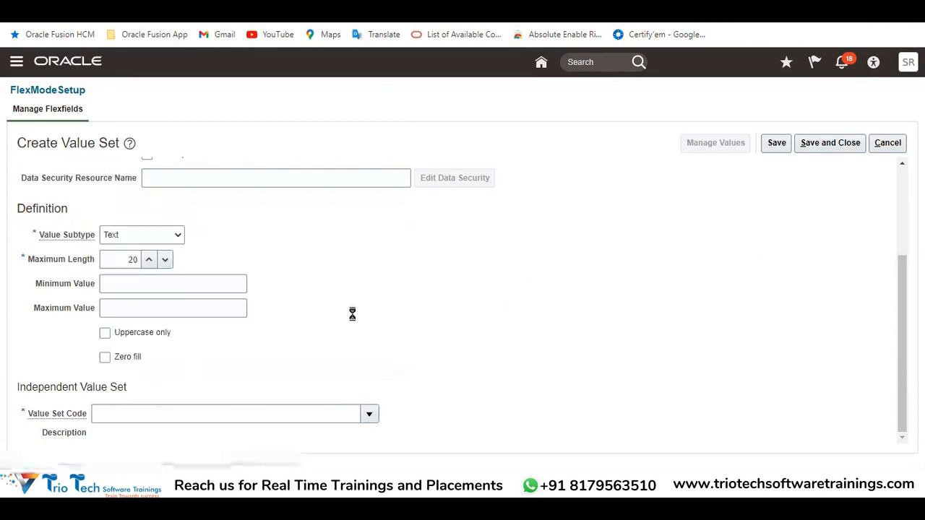
left_click(383, 152)
type("Employee Offcie Type VS DP")
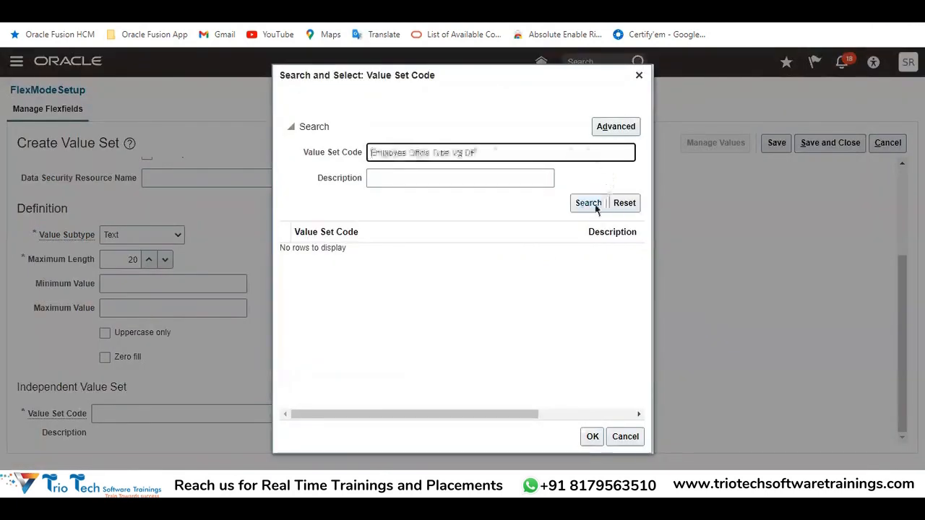
key("BackSpace")
key("BackSpace")
key("BackSpace")
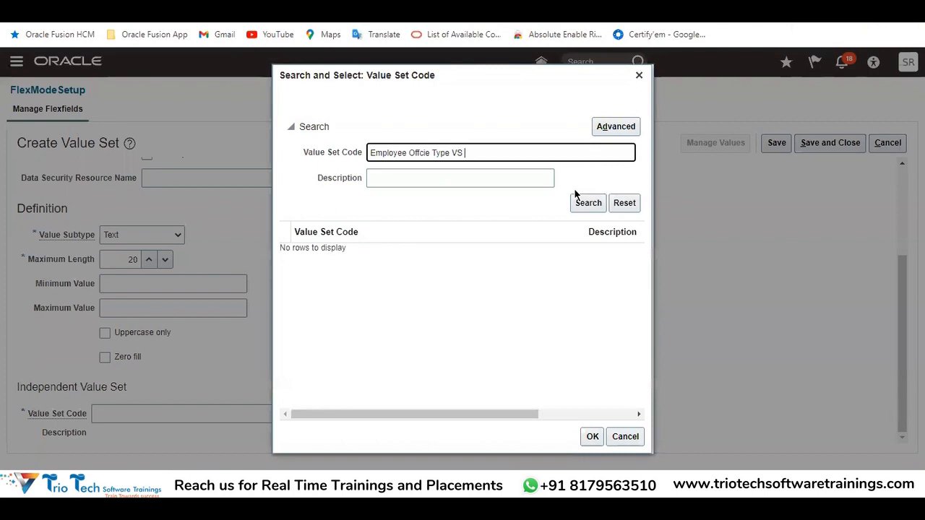
left_click(591, 202)
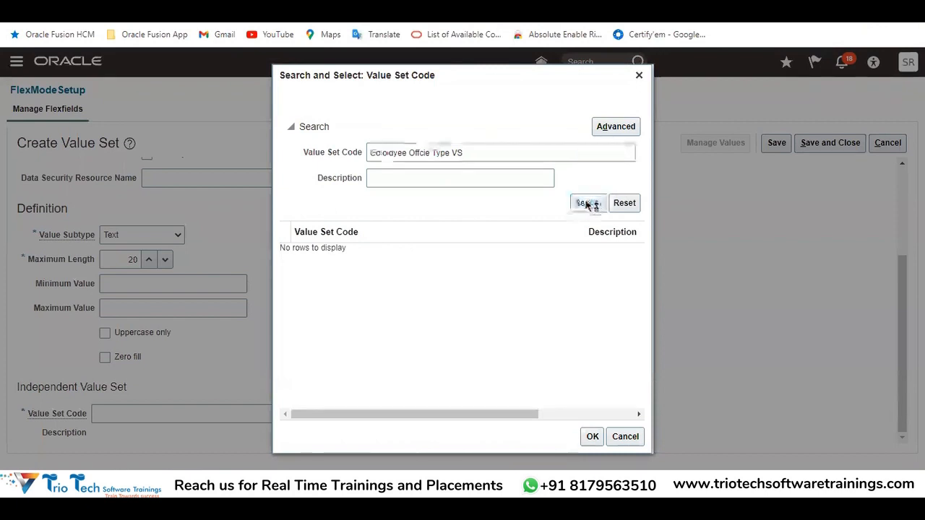
left_click(383, 255)
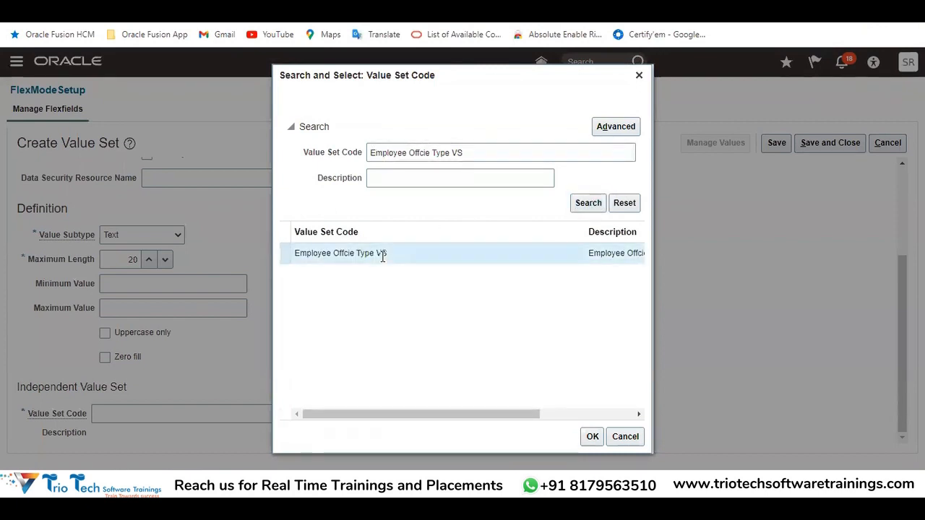
left_click(592, 436)
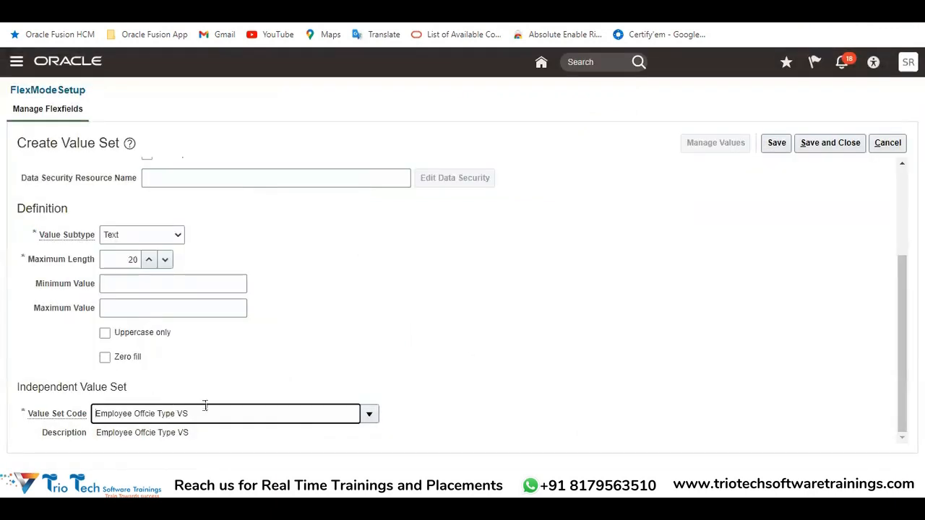
Compare the dependent set's own code with the linked independent value set's code
left_click_drag(206, 409, 46, 411)
scroll(190, 220, "up", 3)
left_click_drag(262, 176, 138, 171)
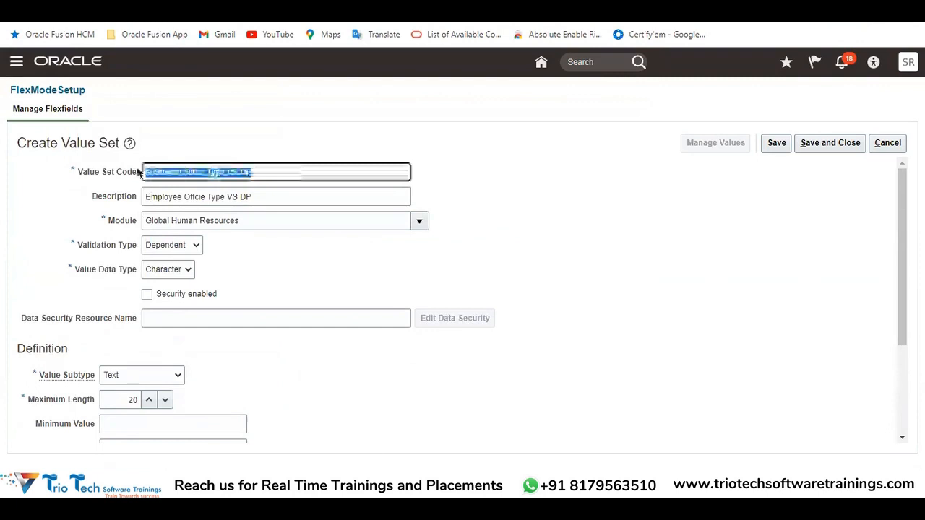
scroll(219, 398, "down", 3)
left_click_drag(191, 414, 73, 388)
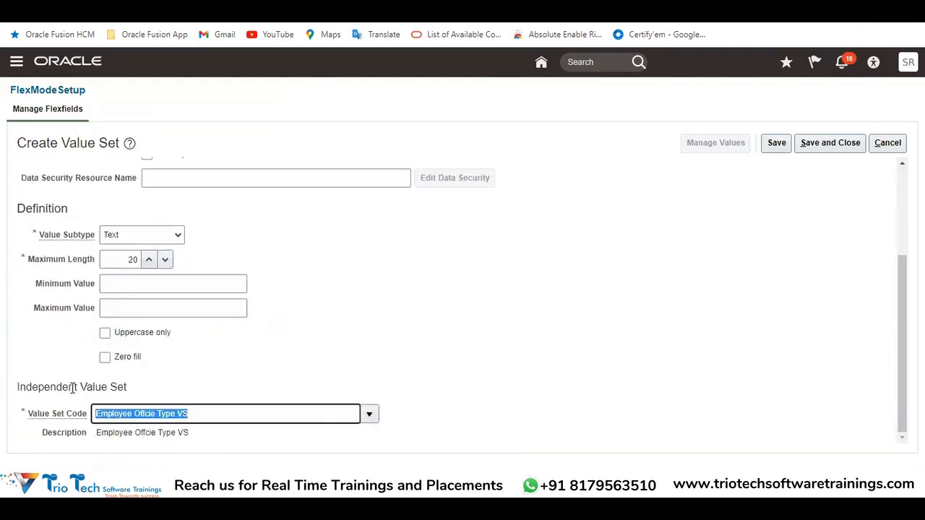
Save the dependent value set and add an empty row to its managed values
left_click(777, 143)
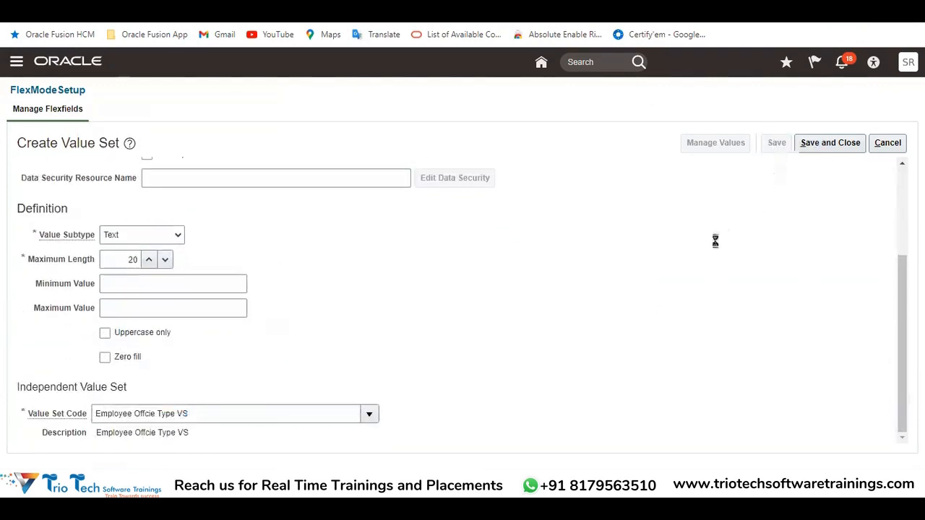
left_click(719, 143)
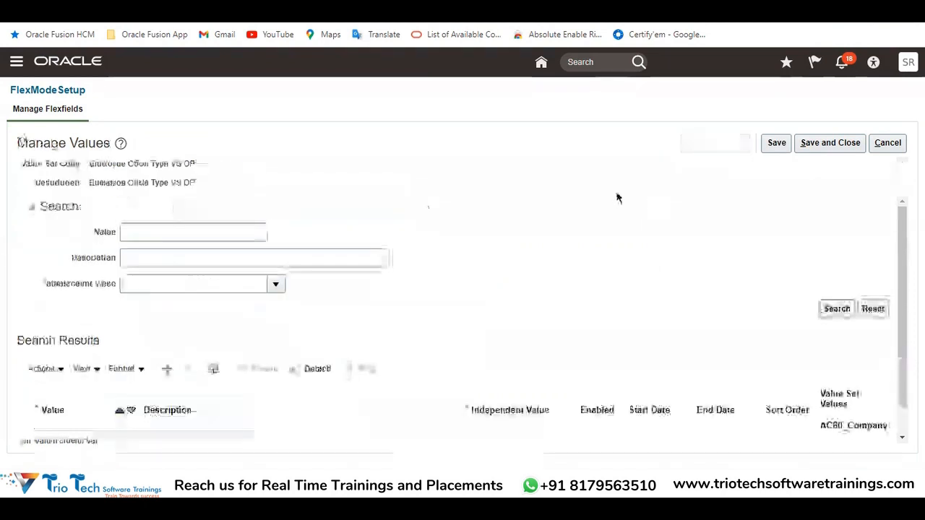
left_click(167, 369)
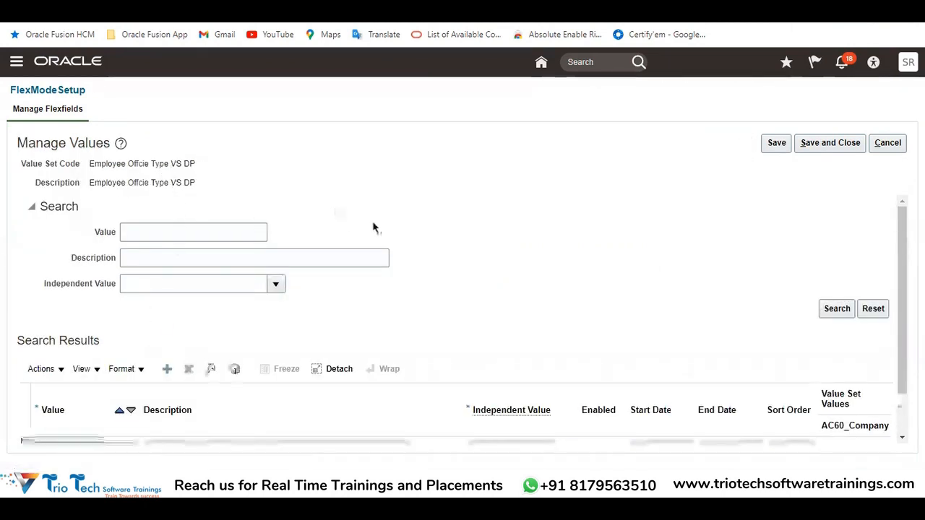
left_click(507, 403)
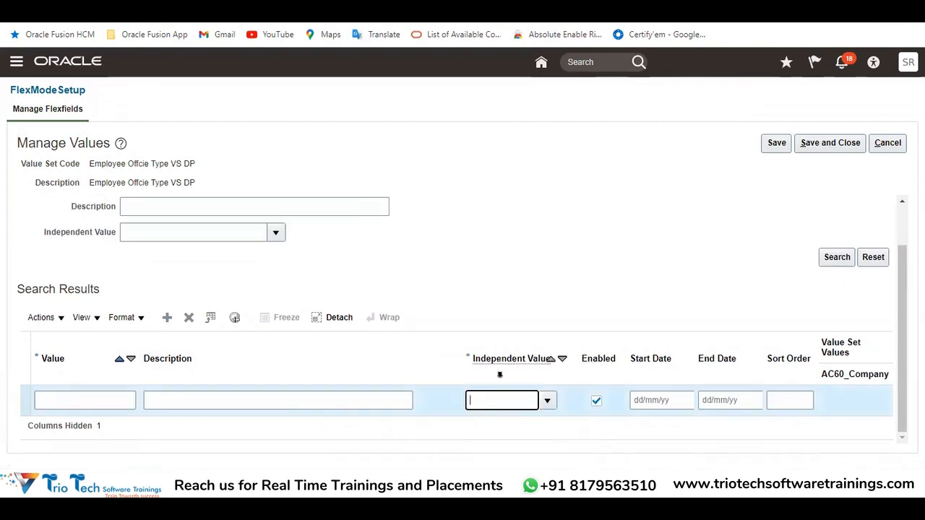
left_click(109, 402)
Copy Banglore from the Excel notes as the new row's value and description, with Head Office as its independent value
key("alt+Tab")
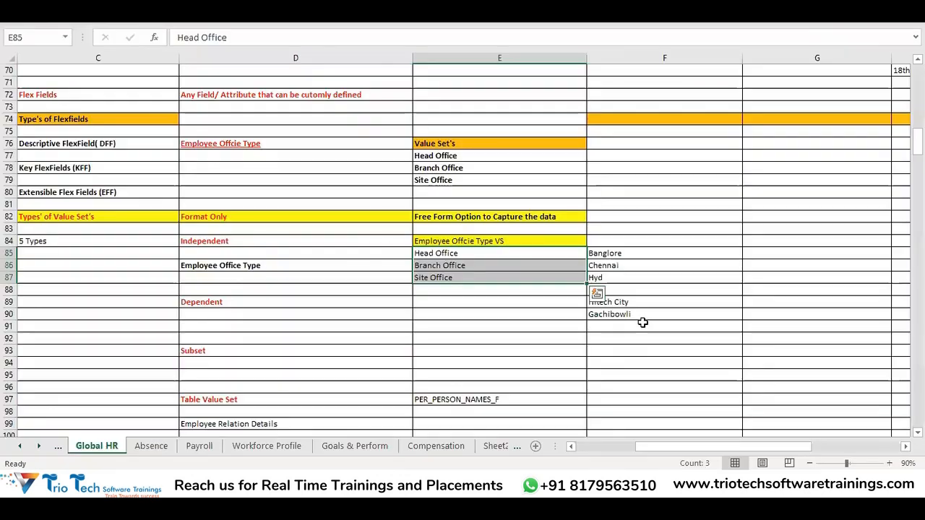
left_click(613, 253)
key("ctrl+c")
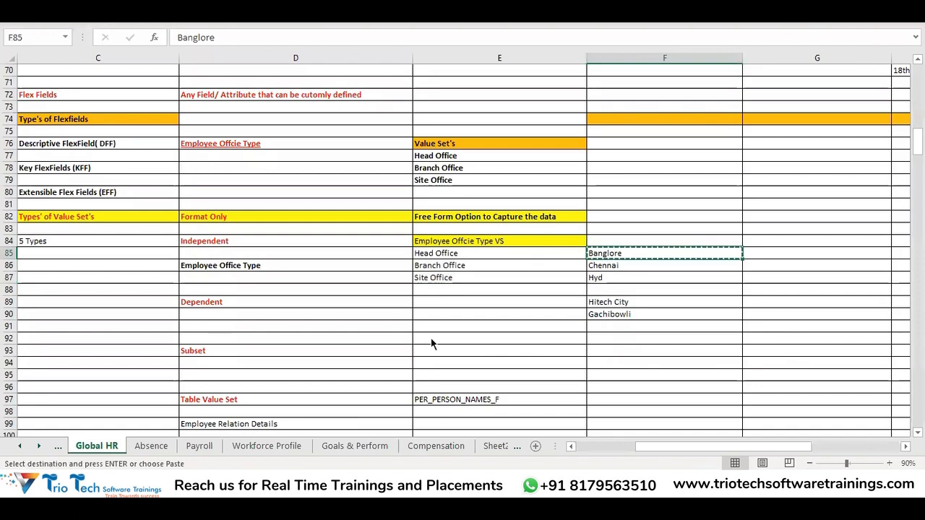
key("alt+Tab")
key("ctrl+v")
left_click(189, 398)
key("ctrl+v")
left_click(515, 402)
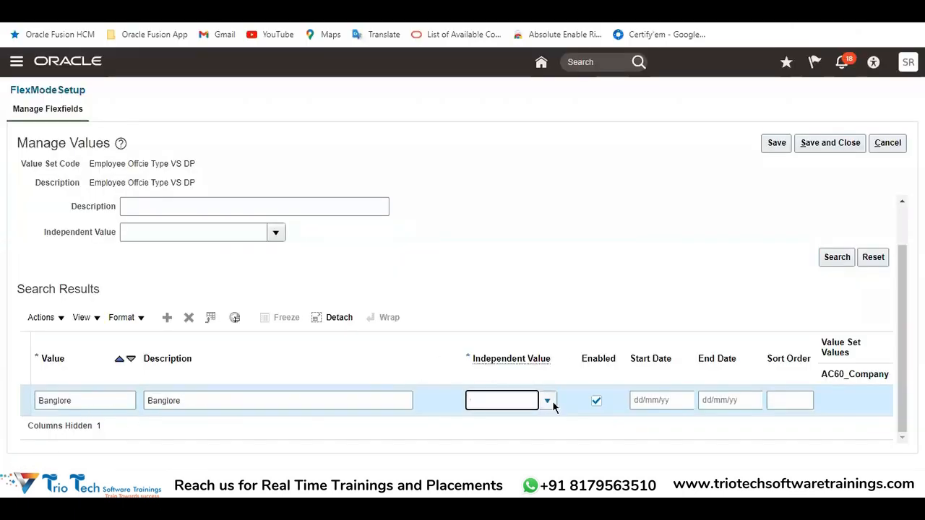
left_click(548, 402)
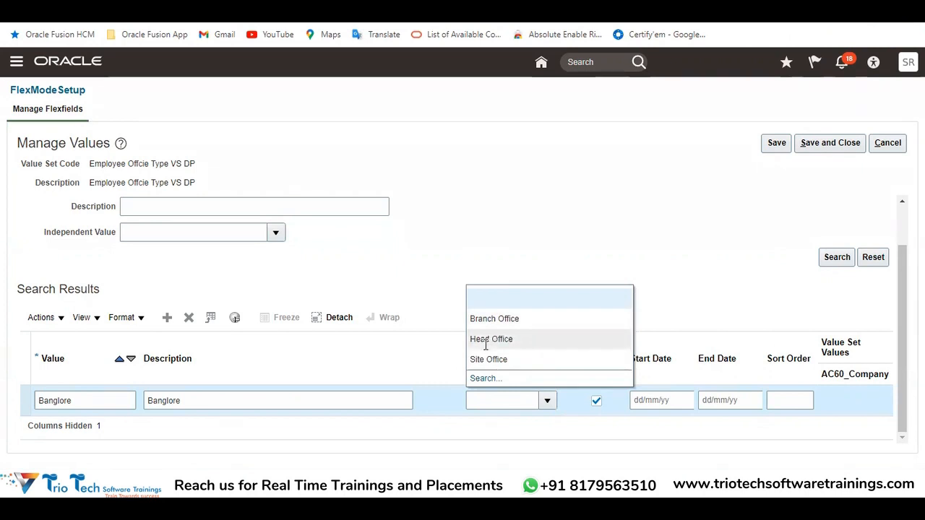
left_click(497, 340)
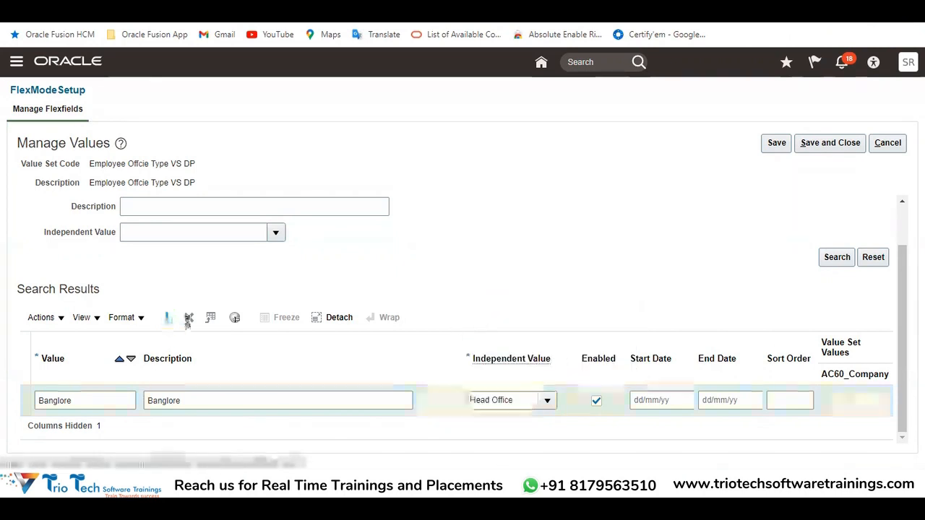
Add a row with Chennai from the Excel notes as value and description, and assign Head Office as its independent value
key("alt+Tab")
left_click(622, 266)
key("ctrl+c")
key("alt+Tab")
left_click(79, 402)
key("ctrl+v")
left_click(173, 401)
key("ctrl+v")
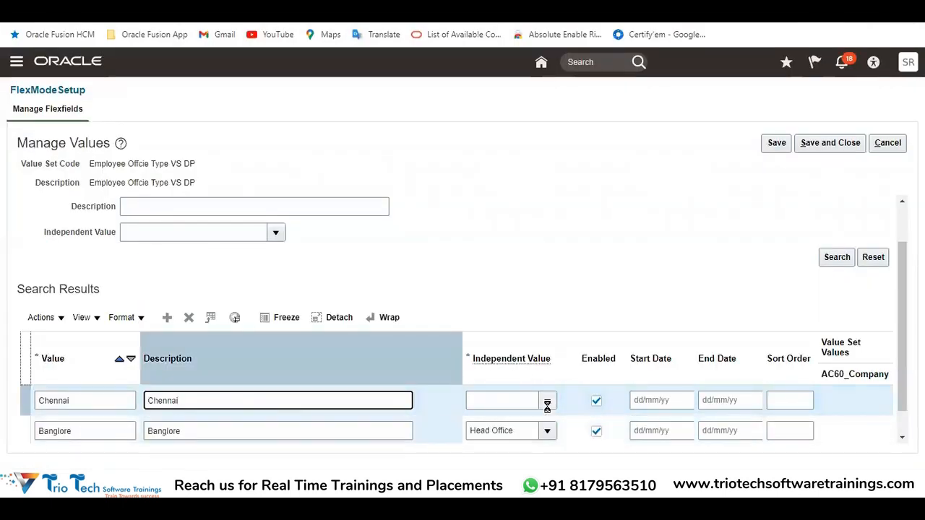
left_click(547, 403)
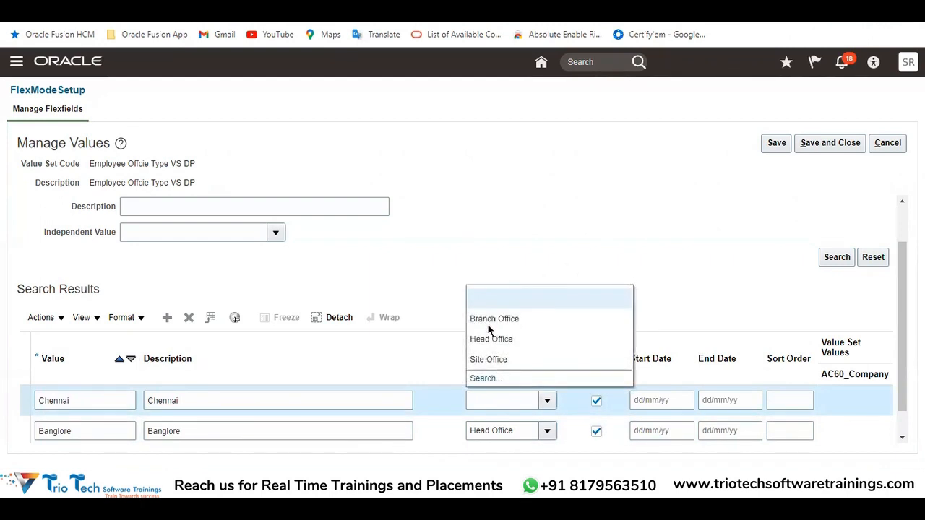
left_click(486, 338)
Add a row with Hyd from the Excel notes as value and description, and assign Branch Office as its independent value
key("alt+Tab")
left_click(622, 277)
key("ctrl+c")
key("alt+Tab")
left_click(166, 318)
left_click(69, 400)
key("ctrl+v")
left_click(185, 404)
left_click(547, 404)
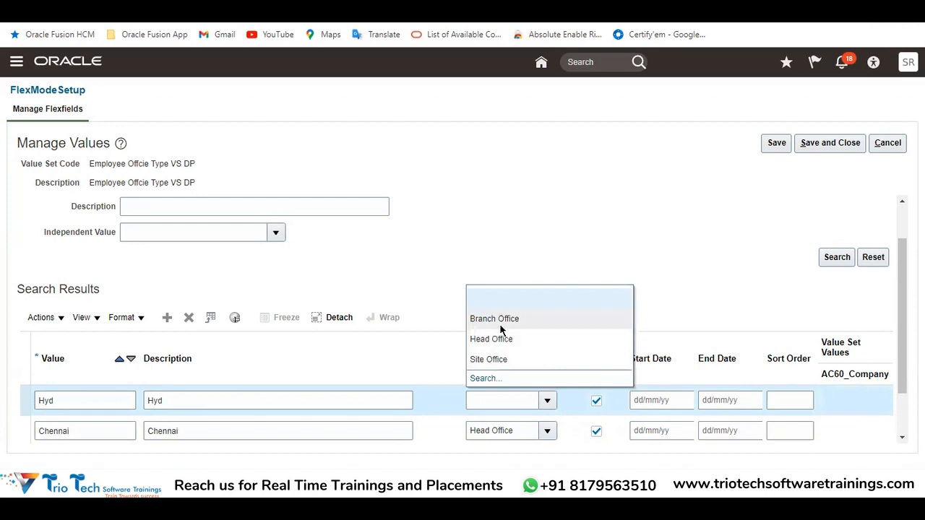
left_click(499, 324)
Review which office each of the three cities depends on, and compare with the Covid Status segment on the person form
scroll(521, 277, "down", 1)
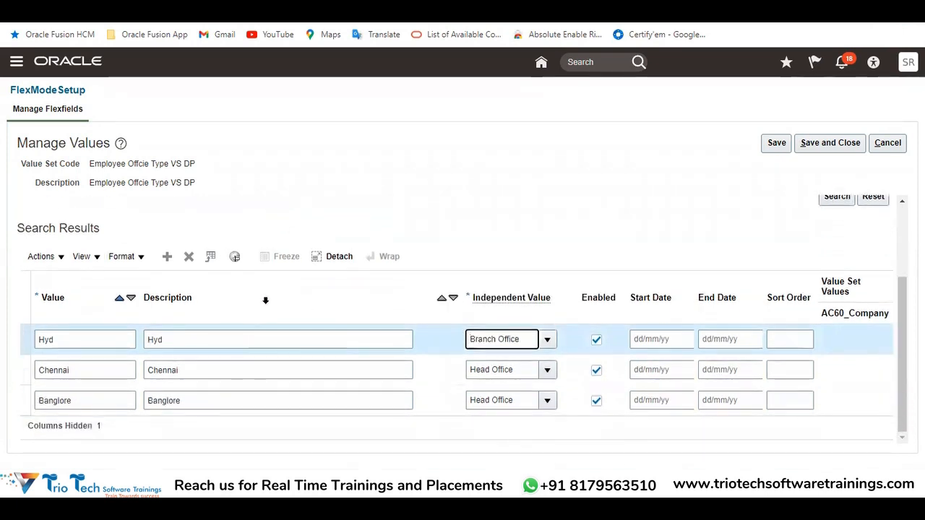
scroll(264, 302, "up", 2)
scroll(273, 257, "down", 2)
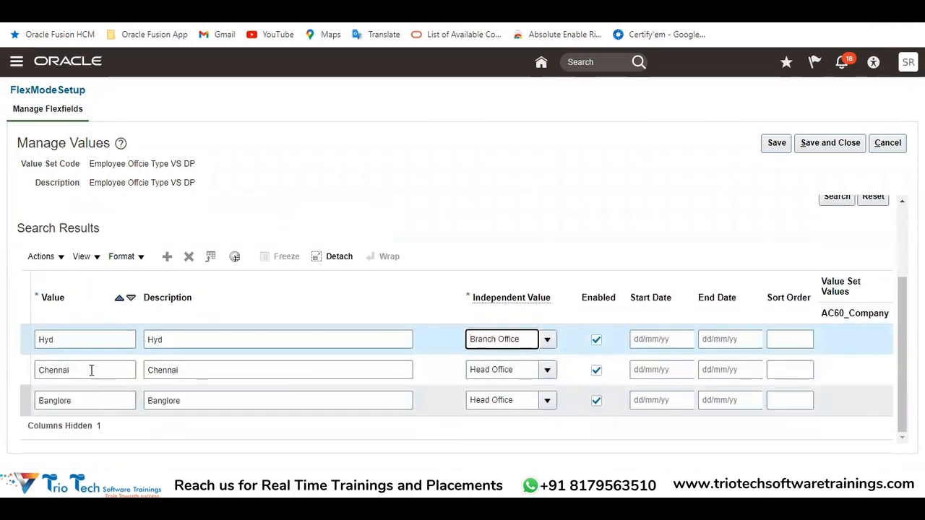
left_click_drag(82, 344, 8, 352)
left_click(80, 370)
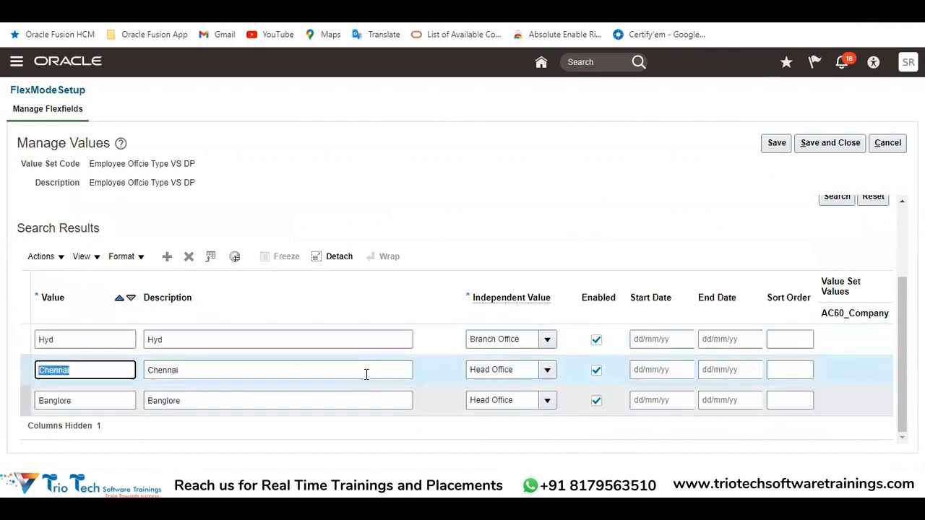
left_click(507, 338)
left_click_drag(507, 336, 460, 345)
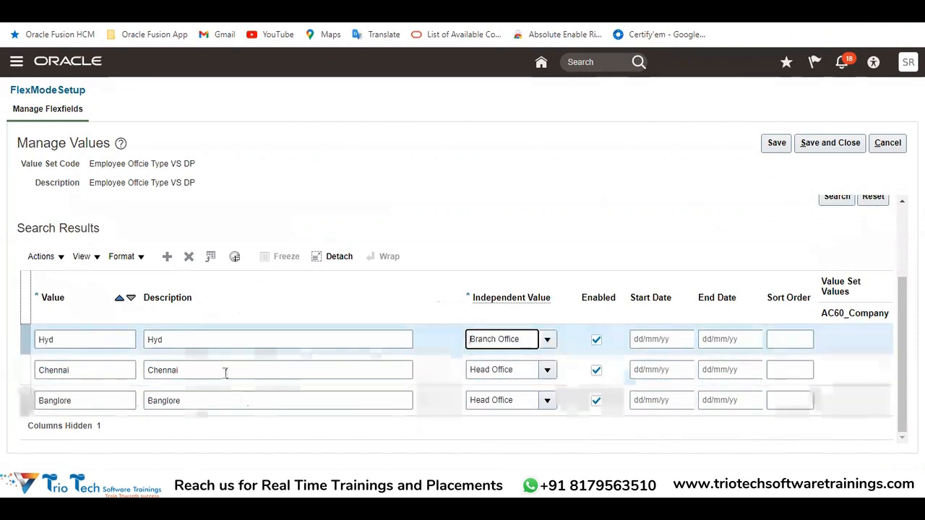
left_click_drag(523, 340, 455, 342)
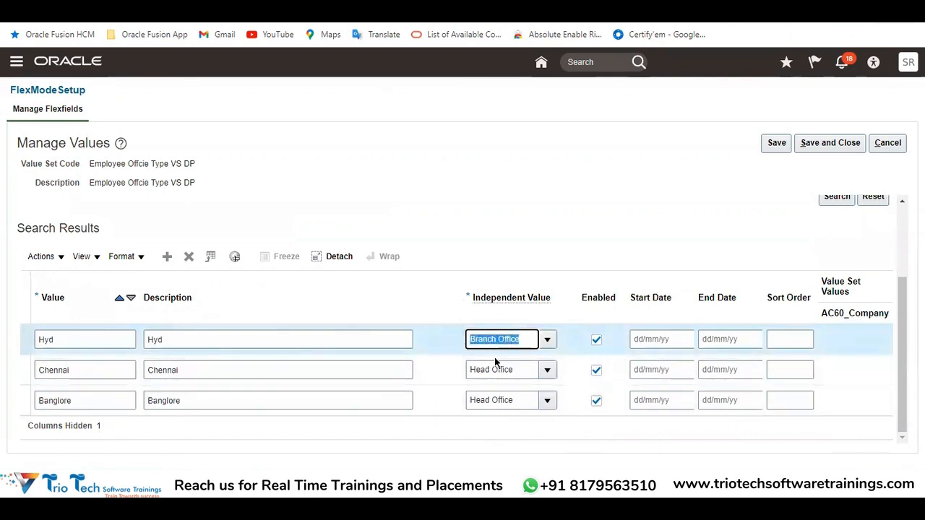
left_click(497, 366)
left_click(467, 401)
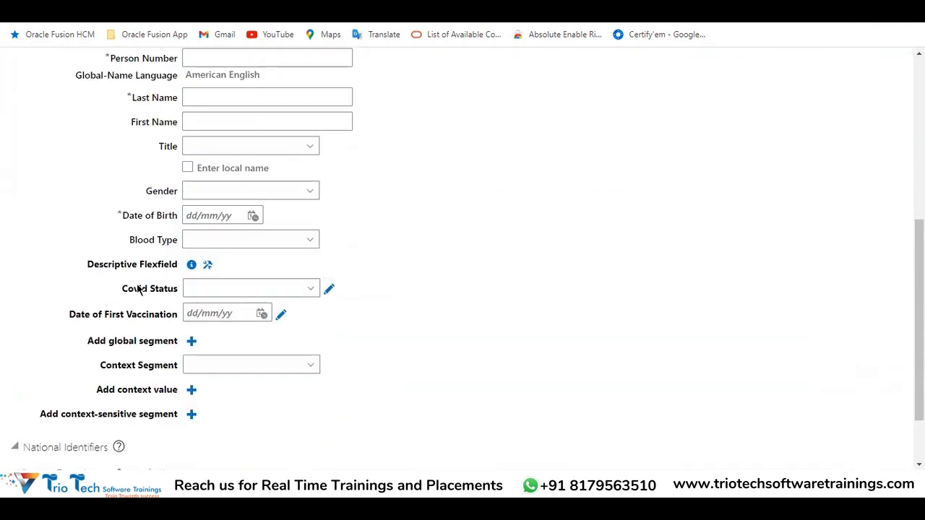
triple_click(139, 289)
left_click(228, 288)
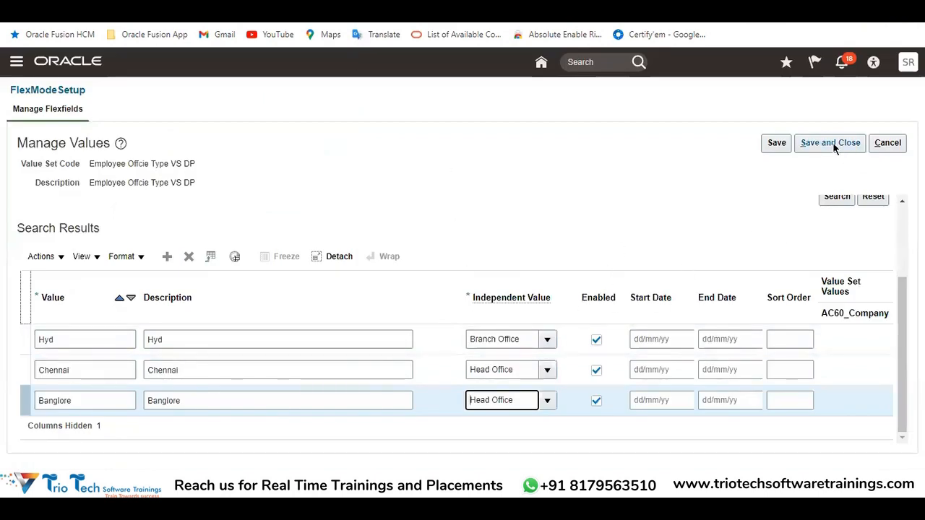
Save the three city values of the dependent set and close the value management page
left_click(833, 143)
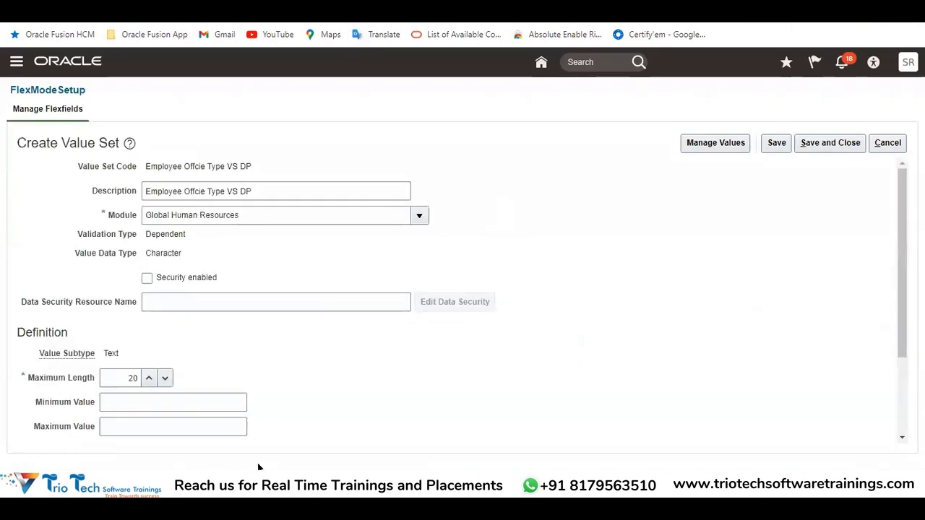
mouse_move(289, 470)
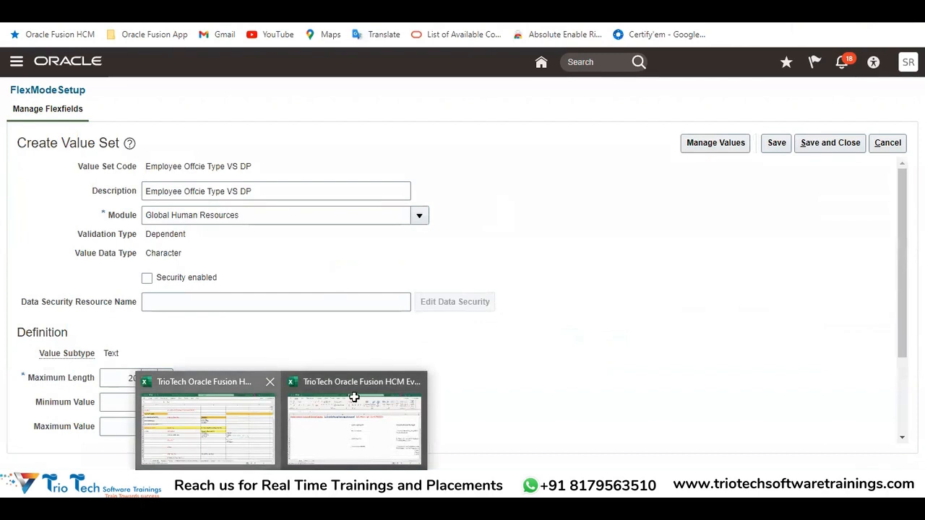
Switch to the Excel notes and review the Dependent, Subset and Independent value set types, and return to the value set form
left_click(355, 394)
left_click(222, 302)
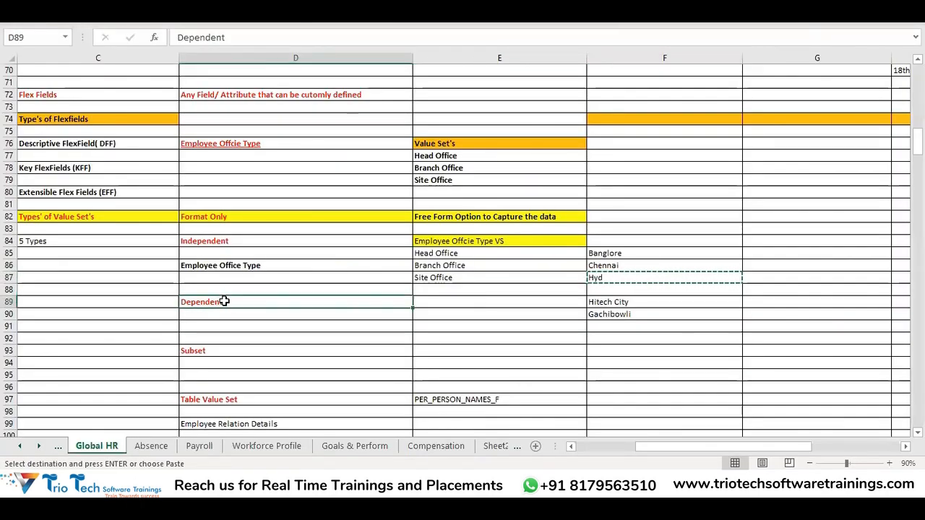
key("Left")
key("Left")
scroll(458, 238, "down", 1)
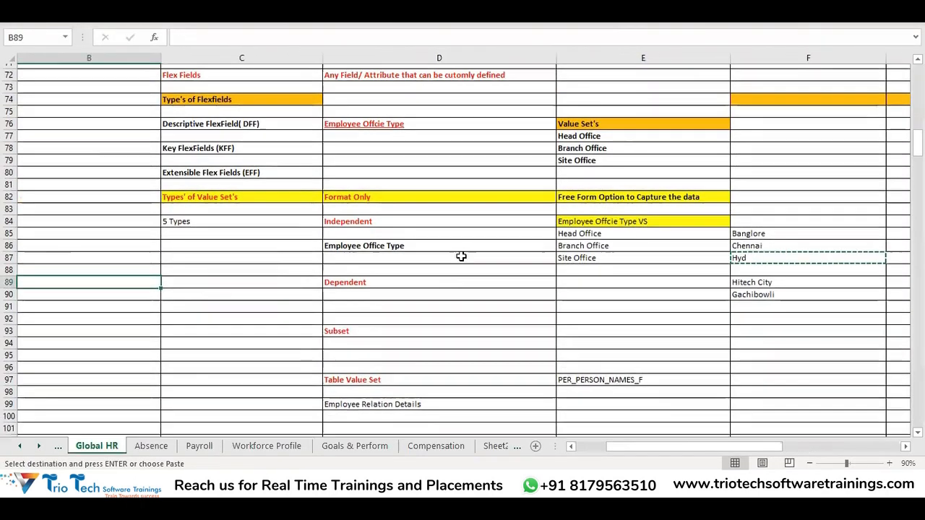
left_click(372, 311)
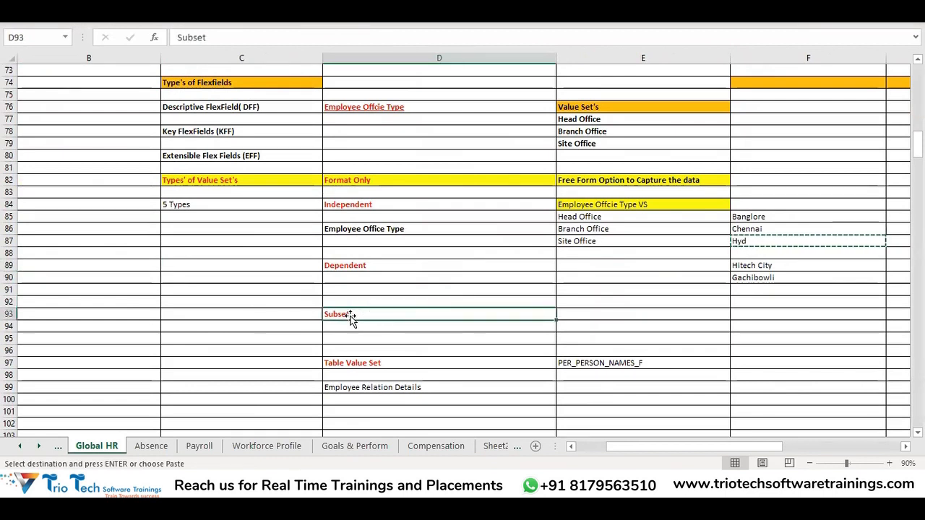
left_click(359, 204)
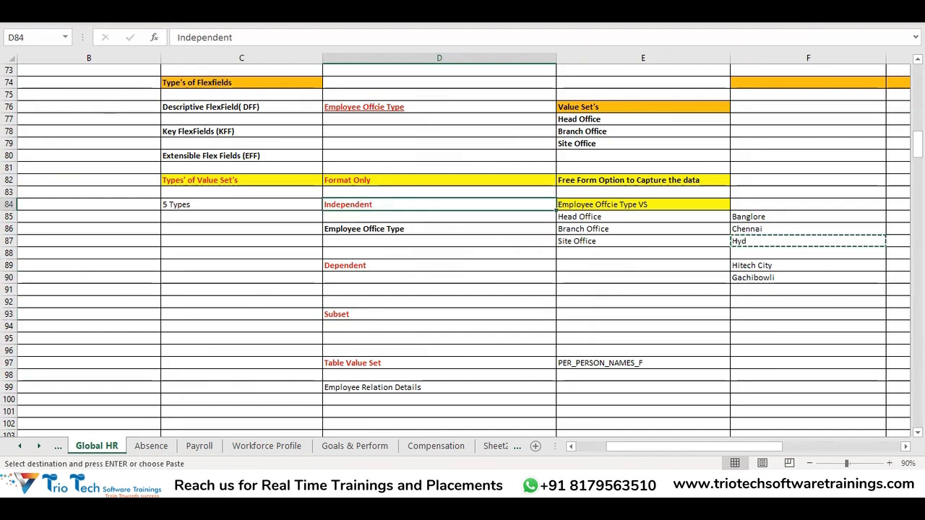
left_click(203, 459)
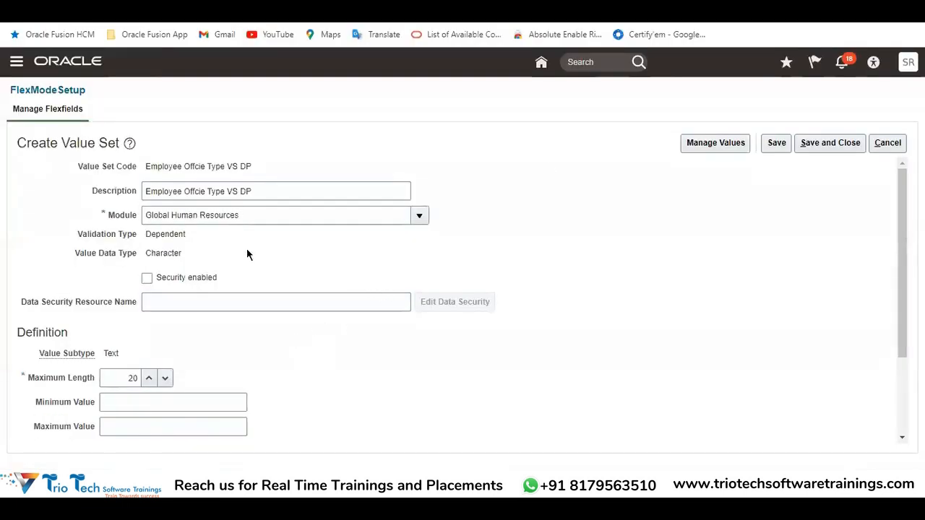
Save and close the dependent value set, and start another with Employee Office Type Subset VS as code and description
left_click(842, 144)
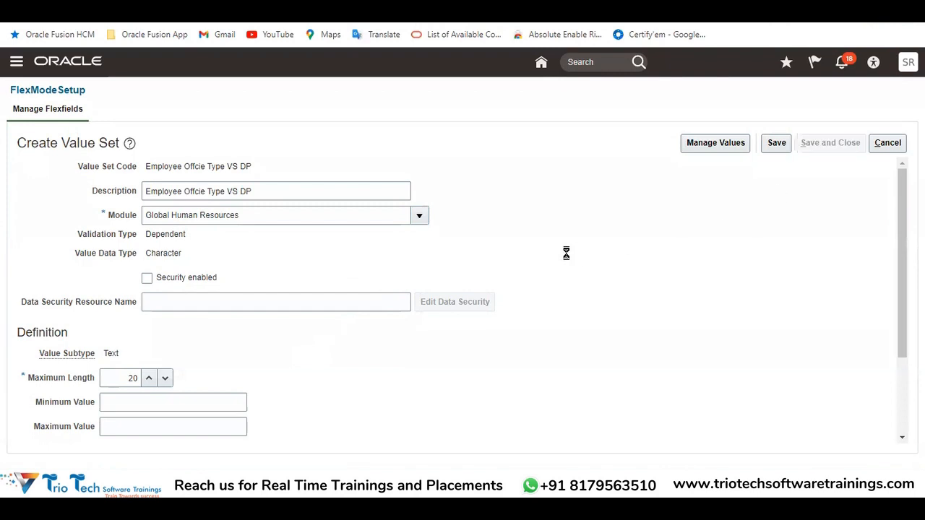
left_click(858, 352)
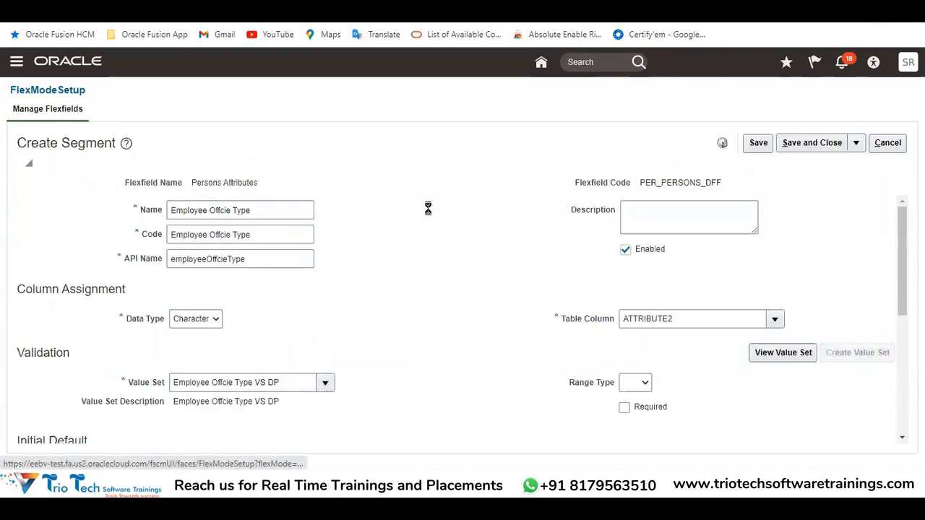
left_click(210, 171)
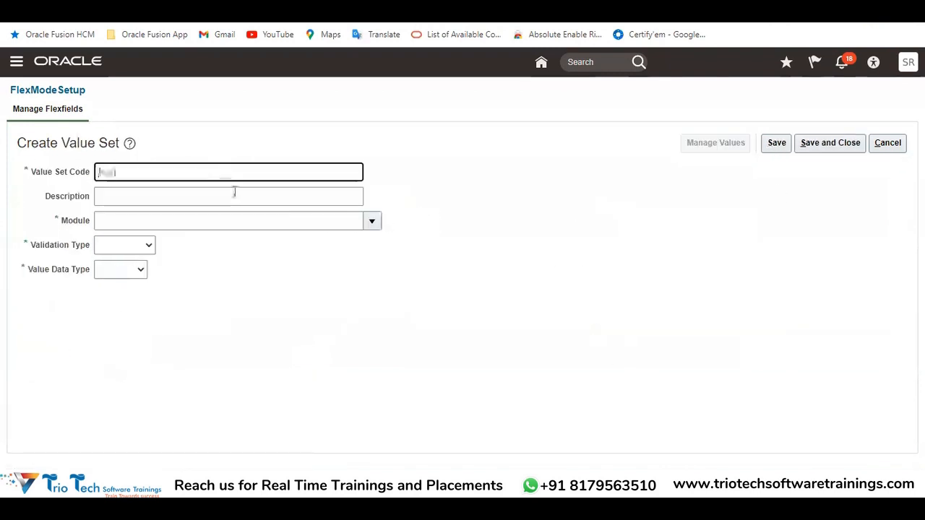
type("Employee Office Type Subset VS")
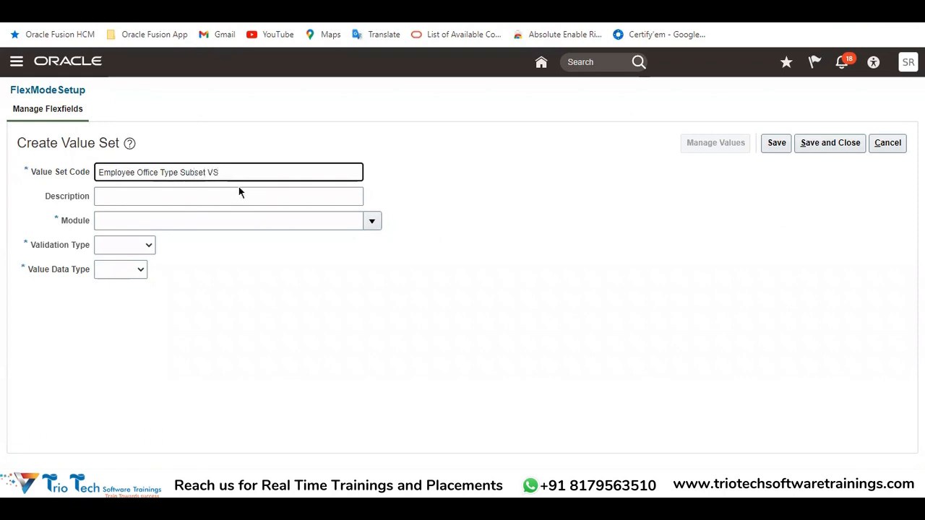
left_click_drag(220, 174, 52, 214)
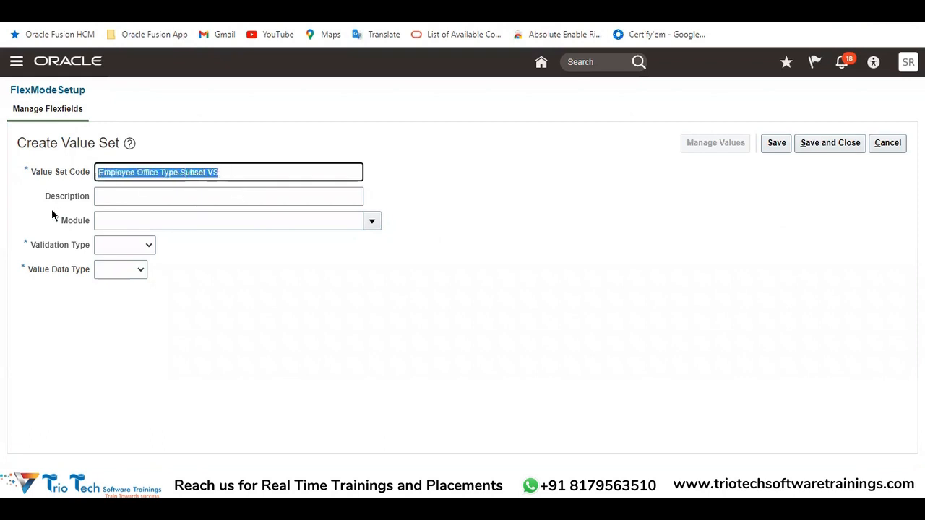
key("ctrl+c")
left_click(155, 196)
key("ctrl+v")
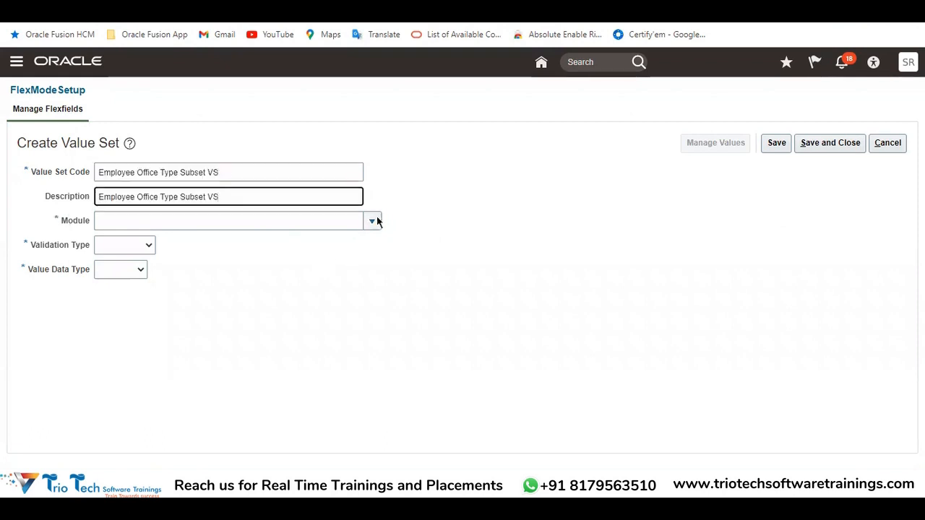
Set the new value set's module to Global Human Resources, validation type to Independent and value data type to Character
left_click(174, 264)
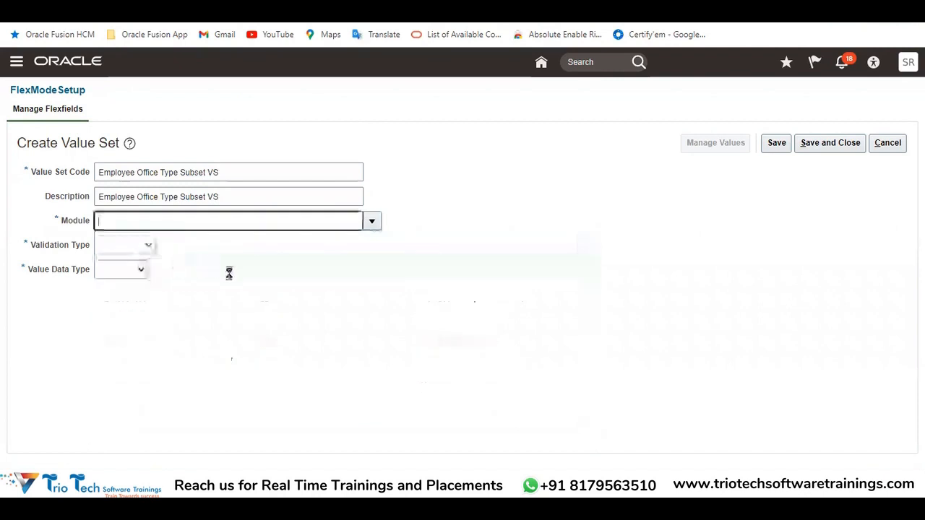
left_click(120, 247)
left_click(120, 270)
left_click(122, 247)
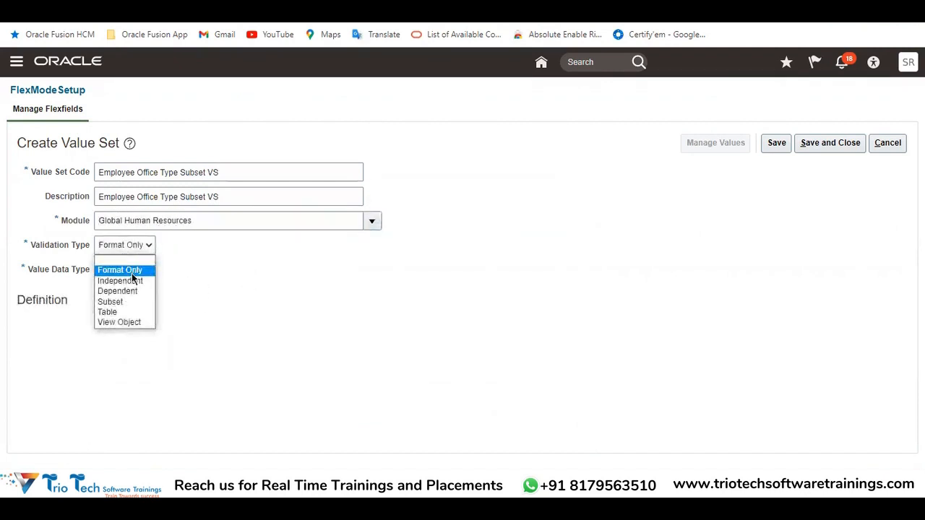
left_click(134, 281)
left_click(166, 270)
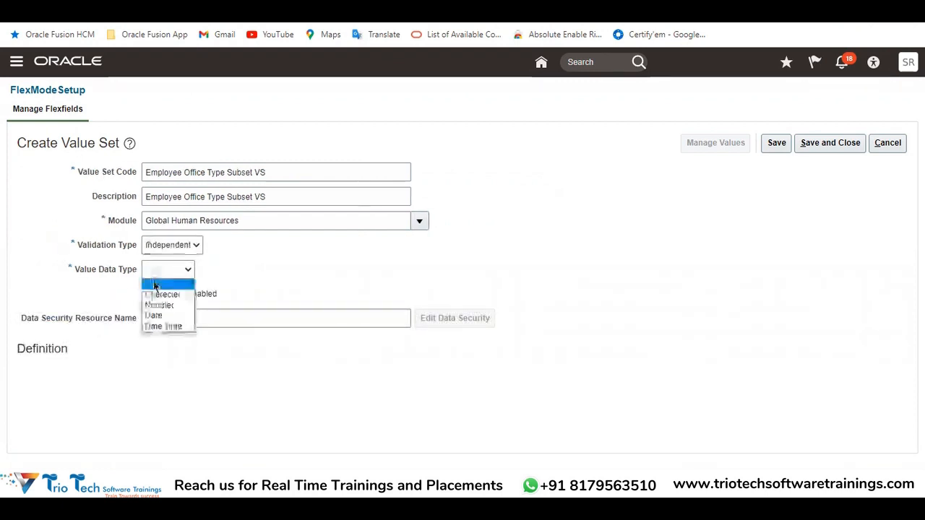
left_click(150, 296)
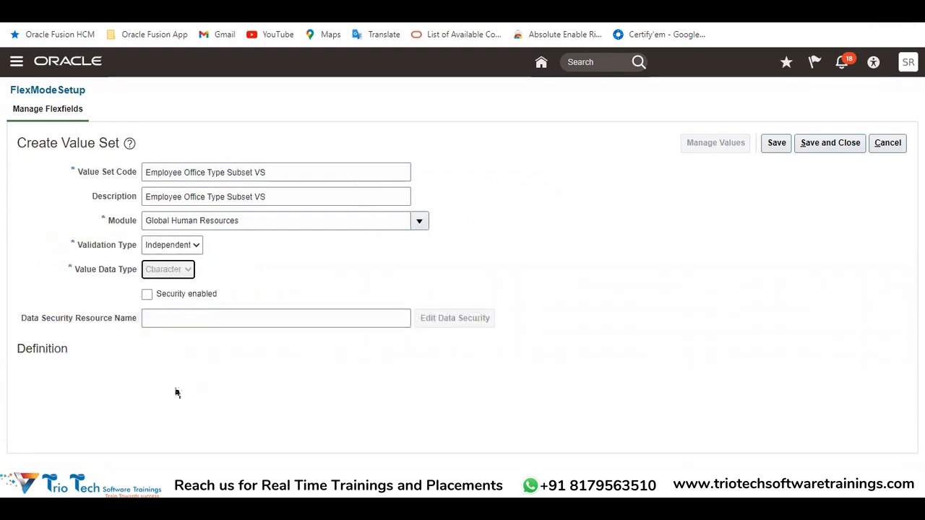
Set the value subtype to Text and the maximum length to 20, and save the value set
left_click(131, 380)
left_click(117, 383)
left_click(117, 384)
left_click(115, 399)
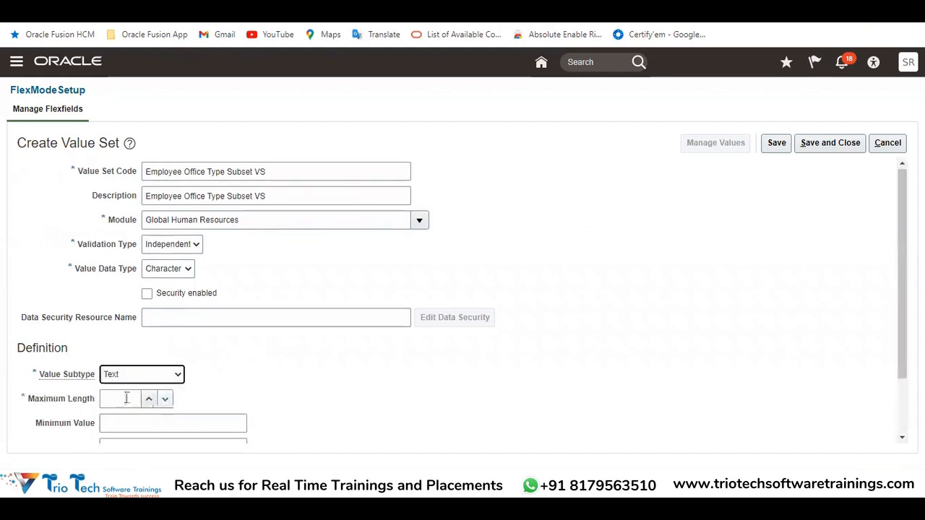
left_click(123, 398)
left_click(777, 142)
Check the saved value set's values page and its validation type, and return to the segment form
left_click(709, 143)
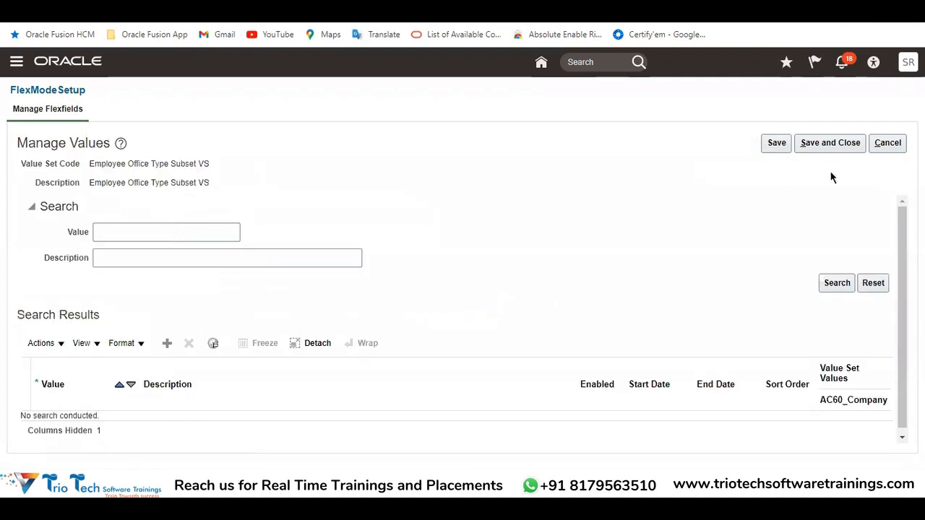
left_click(888, 142)
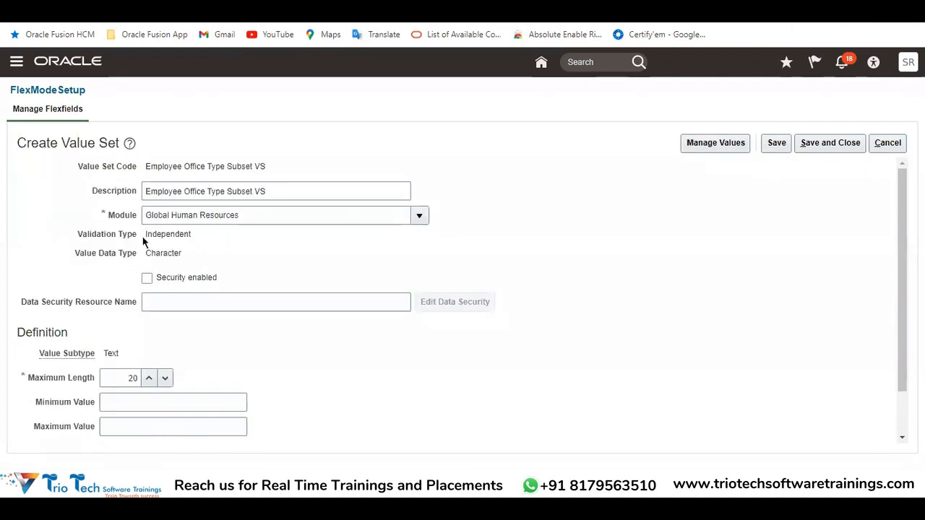
double_click(153, 234)
left_click(877, 144)
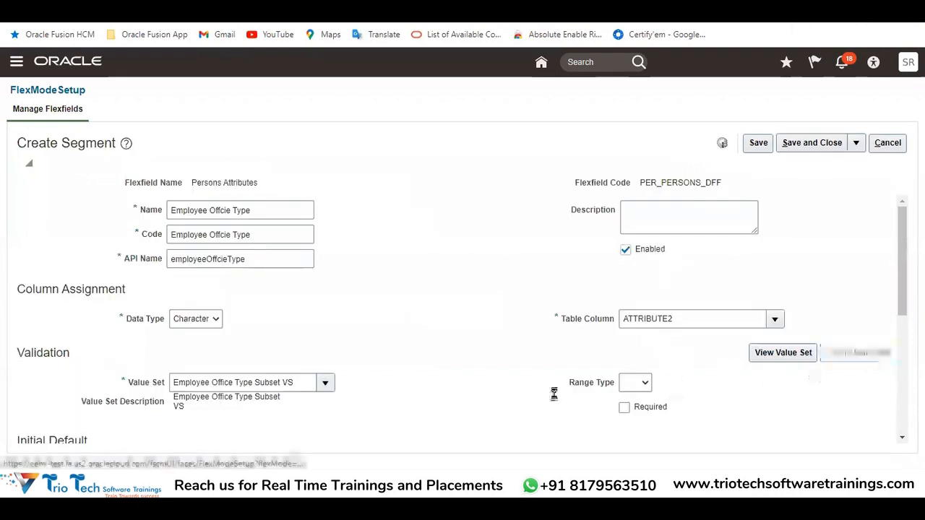
Start a value set coded Employee Office Type Subset VS1 in the Global Human Resources module with validation type Subset
left_click(268, 170)
key("ctrl+v")
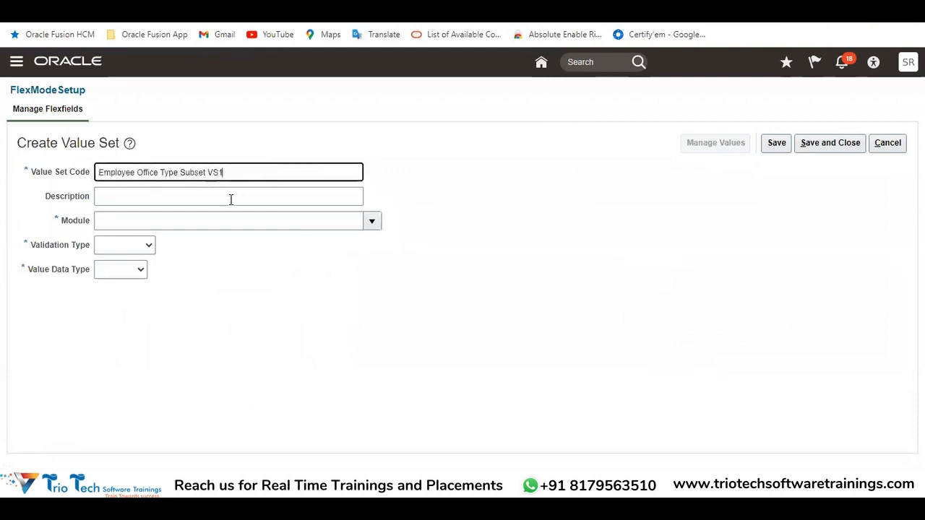
left_click(369, 222)
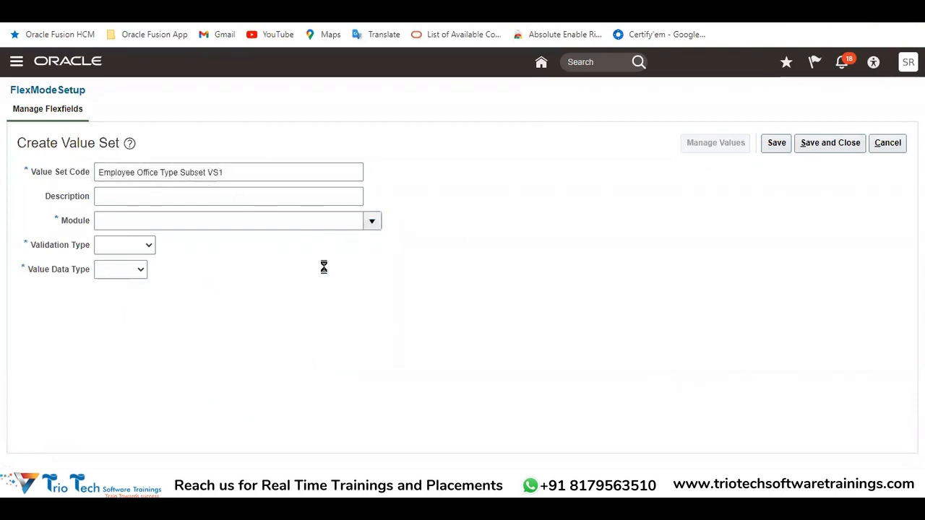
left_click(165, 260)
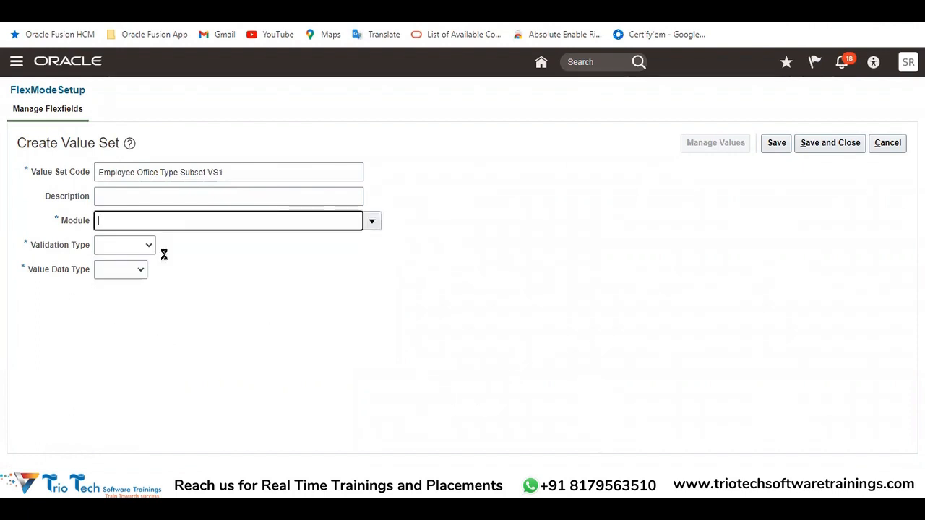
left_click(125, 244)
left_click(124, 302)
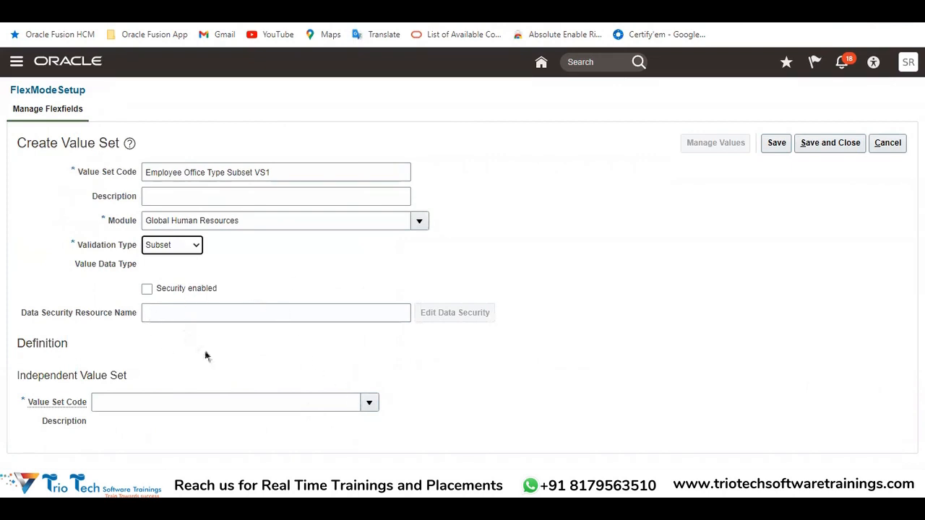
Compare the independent office values with the Subset entry in the Excel notes
left_click(34, 376)
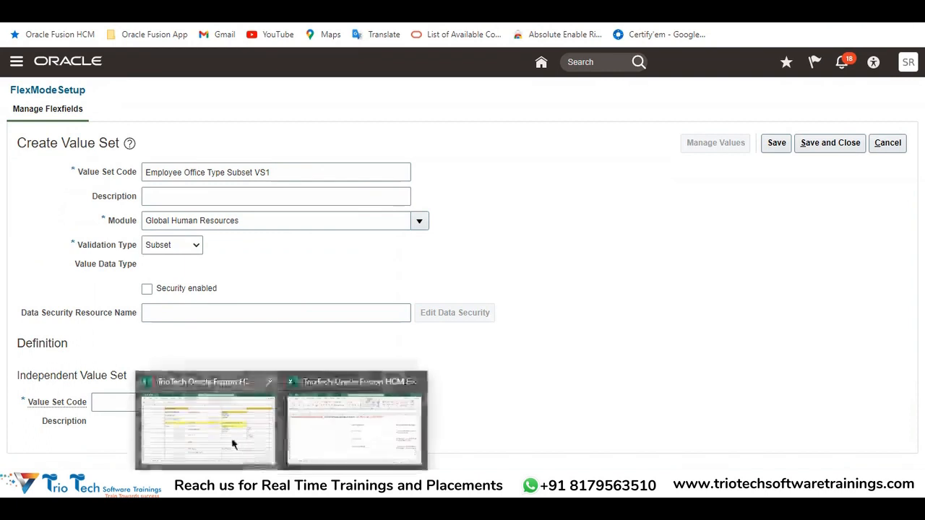
left_click(233, 440)
left_click_drag(586, 256, 588, 279)
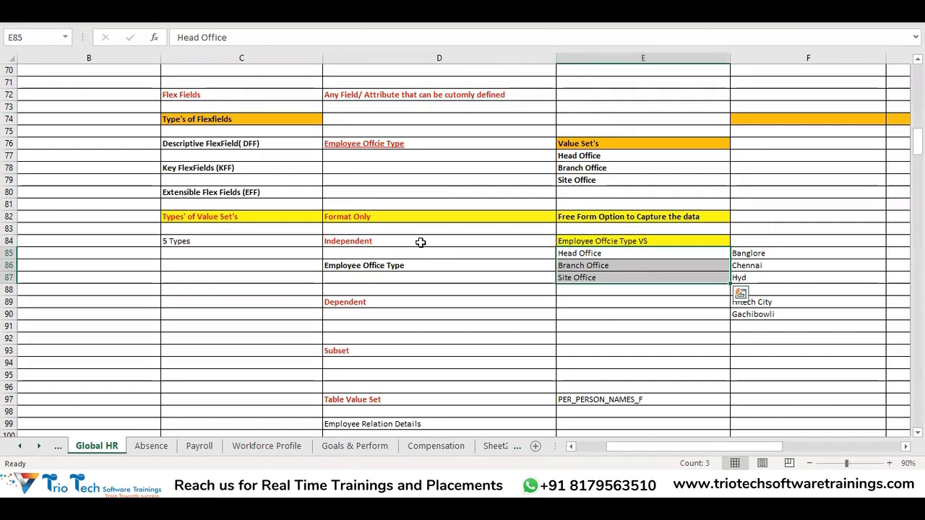
left_click(421, 243)
left_click(406, 350)
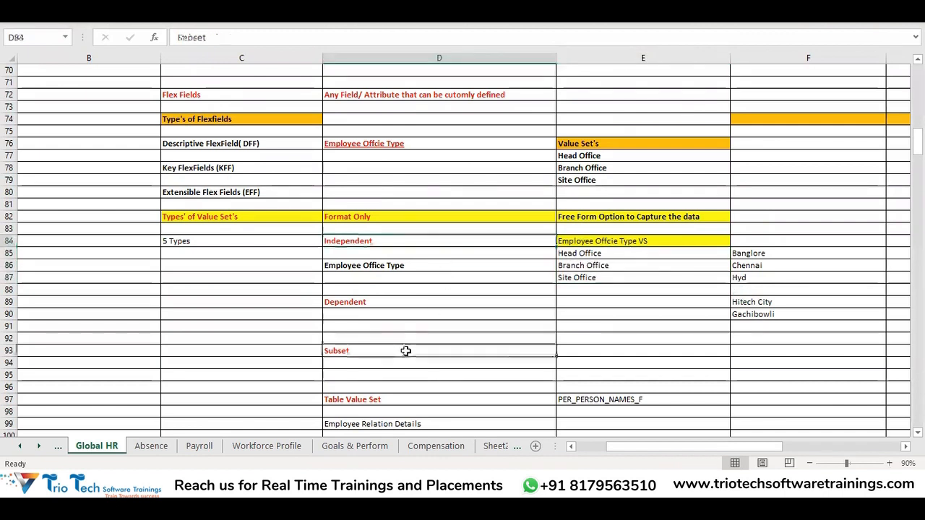
left_click(409, 269)
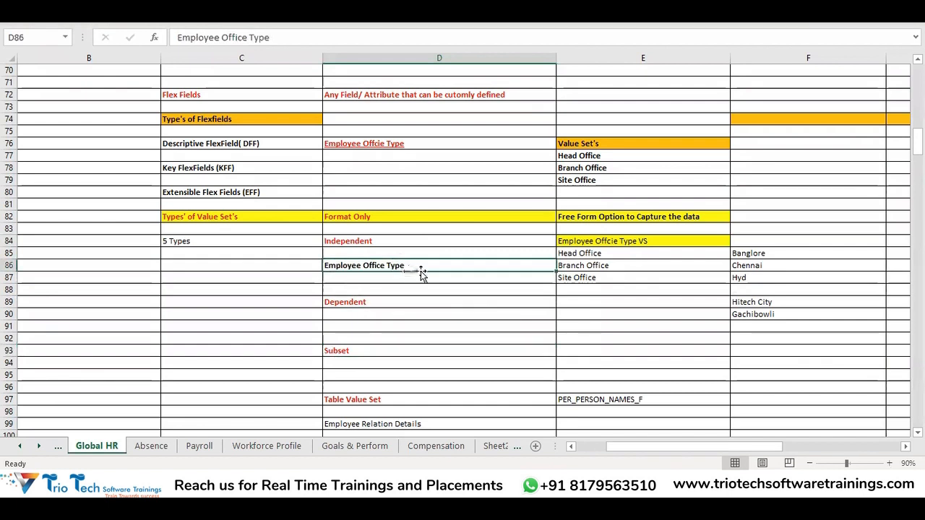
left_click_drag(584, 253, 583, 281)
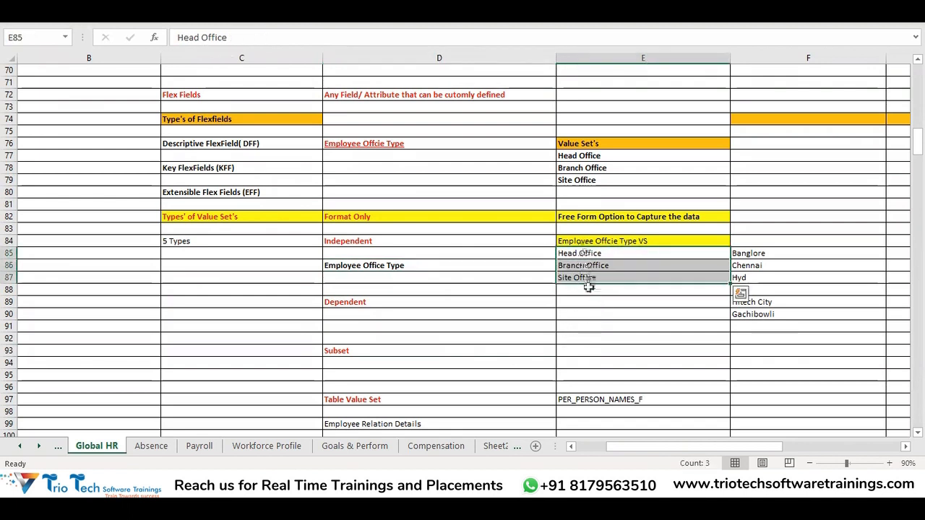
Copy Branch Office and Site Office from the notes into the cells beside Subset, starting at E93, and return to Oracle
left_click(581, 348)
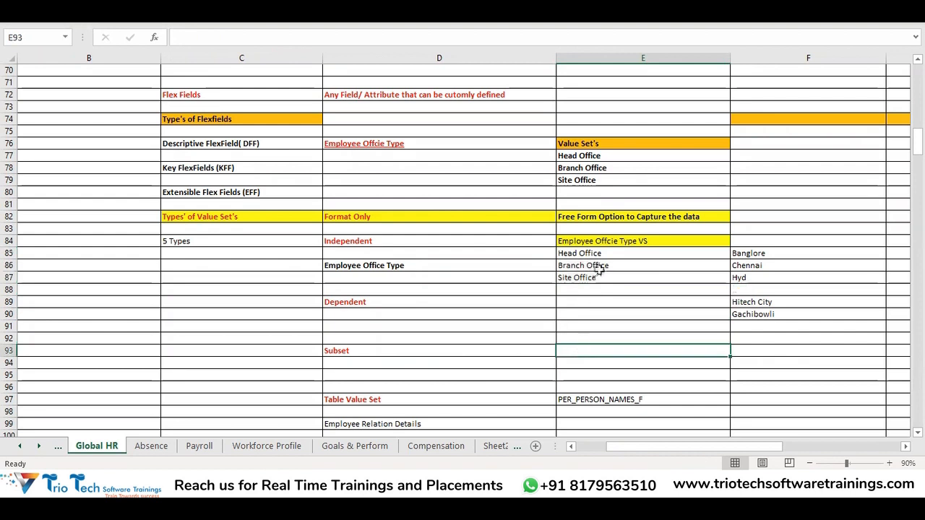
left_click_drag(599, 269, 599, 278)
key("ctrl+c")
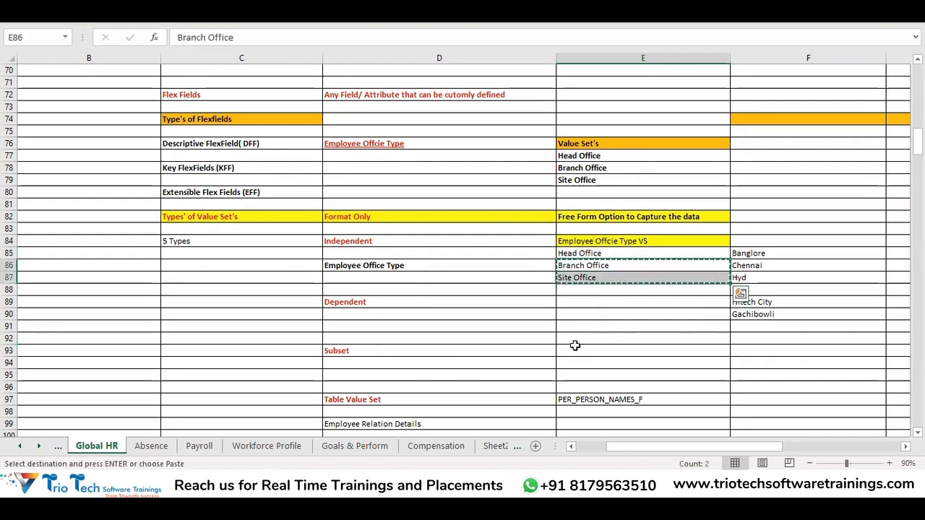
left_click(575, 350)
key("ctrl+v")
key("Escape")
key("alt+Tab")
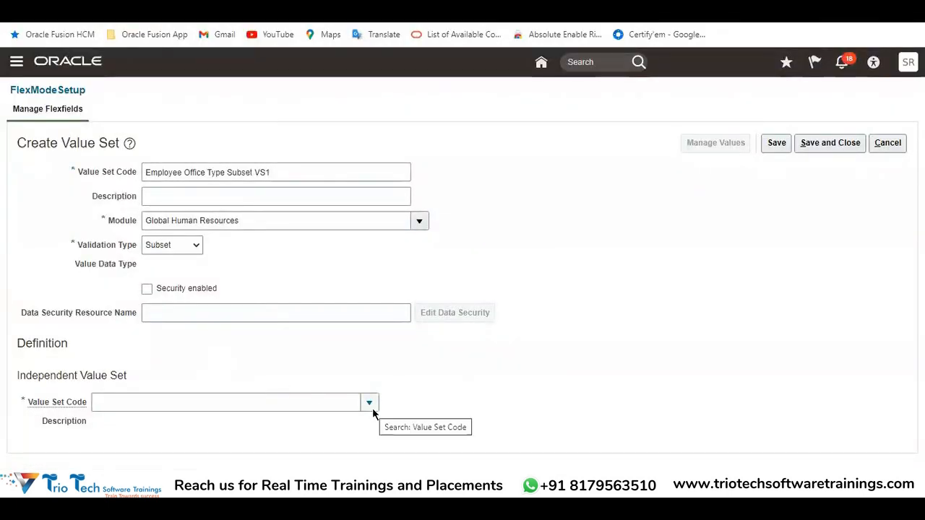
Check the validation type choices and search the independent value set codes for Employee office
left_click(172, 245)
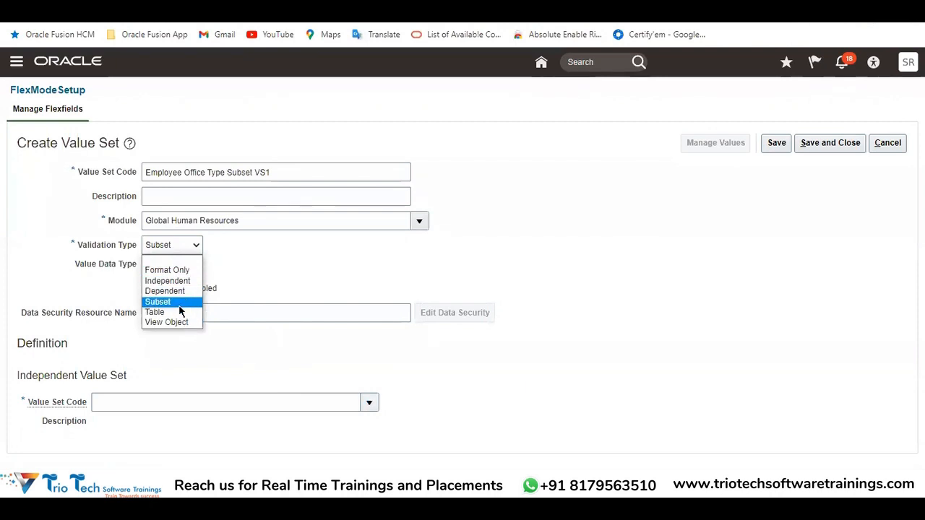
left_click(222, 355)
left_click_drag(18, 373, 252, 382)
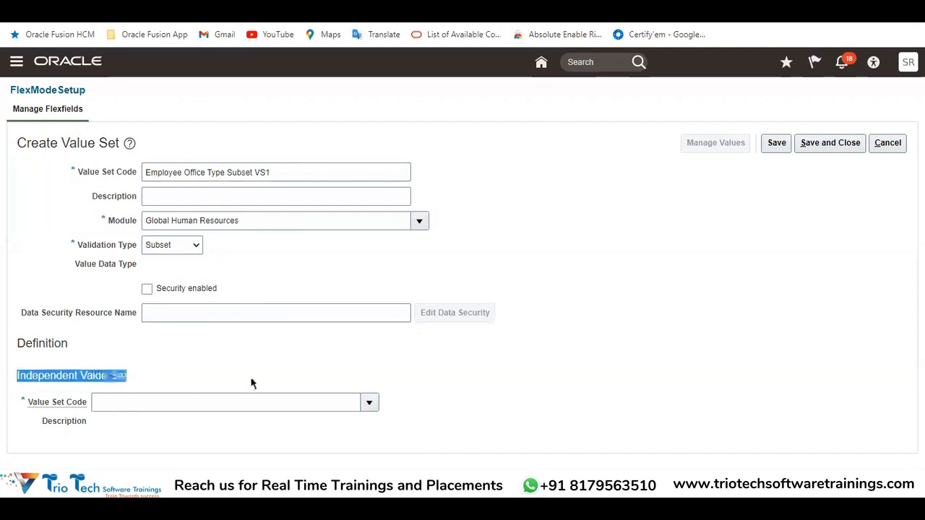
left_click(370, 405)
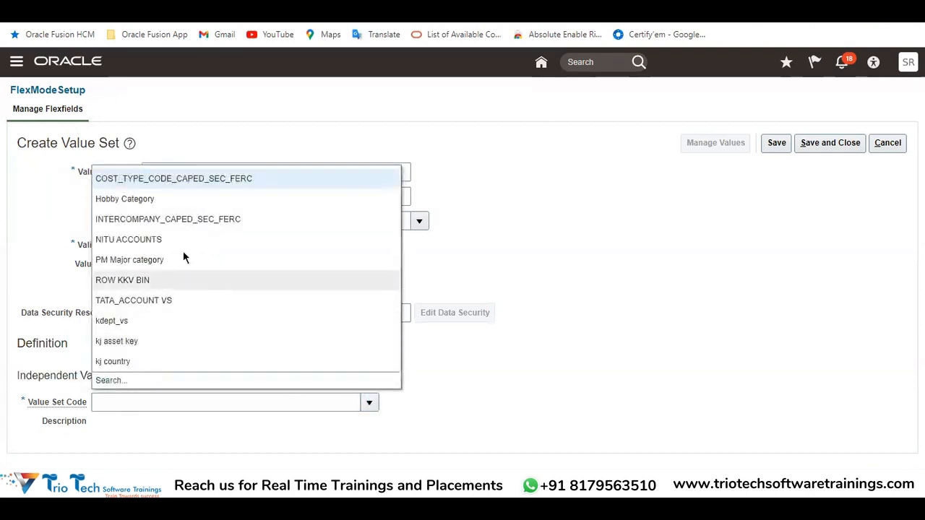
left_click(101, 381)
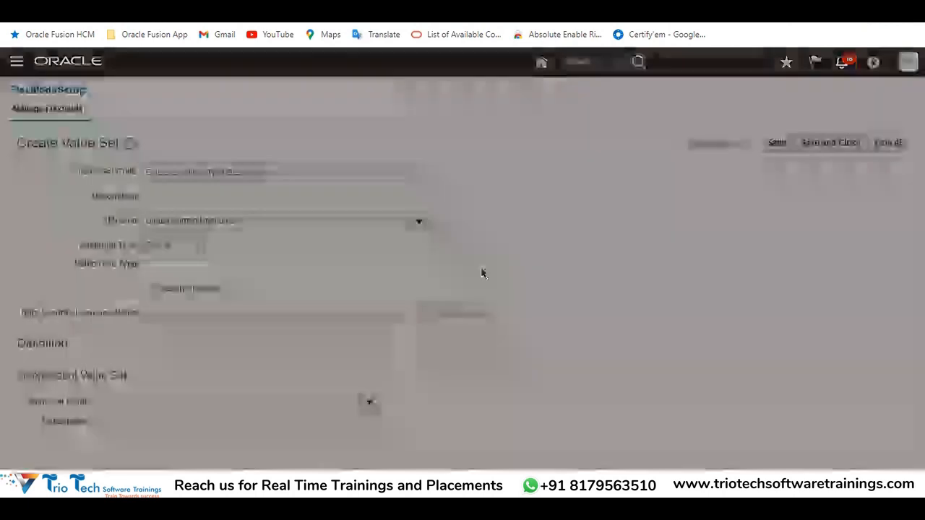
type("E")
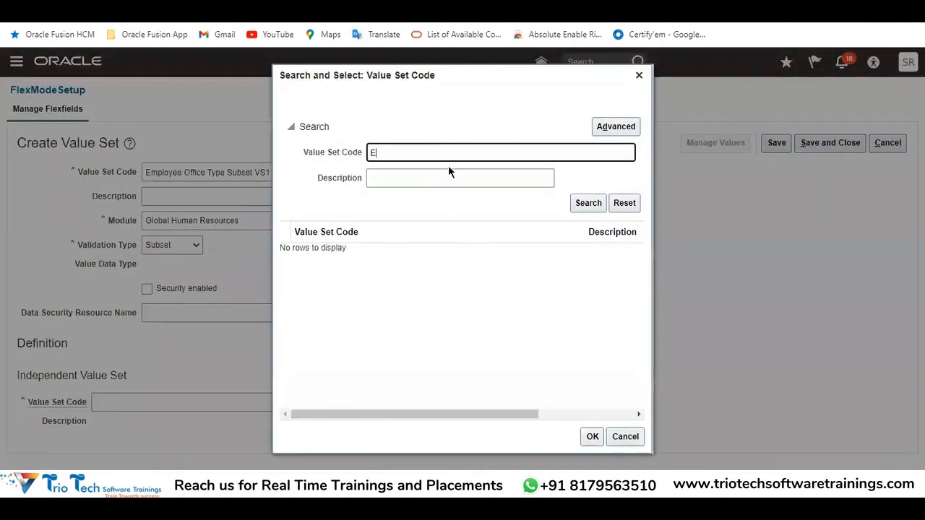
type("mployee offic")
key("Return")
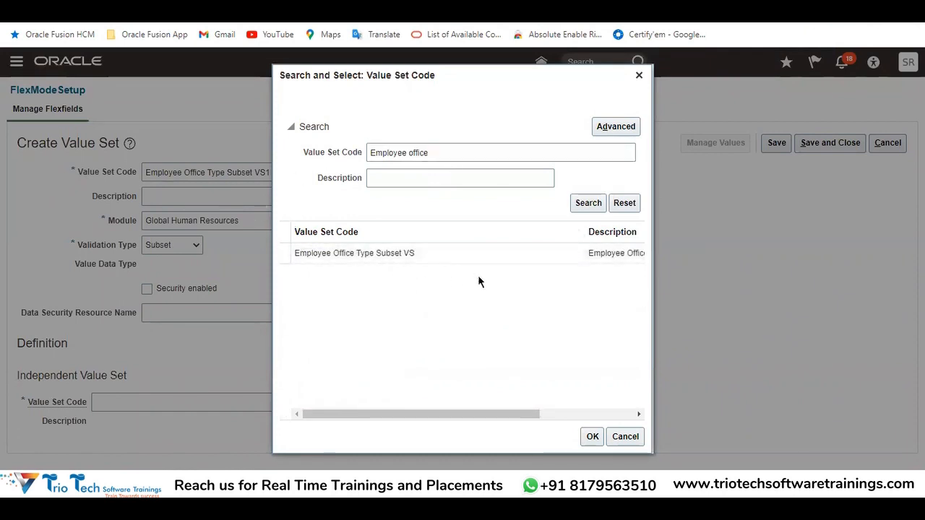
Copy Employee Offcie Type VS from the Excel notes, search Oracle for that code, and select it as the independent value set
key("alt+Tab")
left_click(620, 243)
key("ctrl+c")
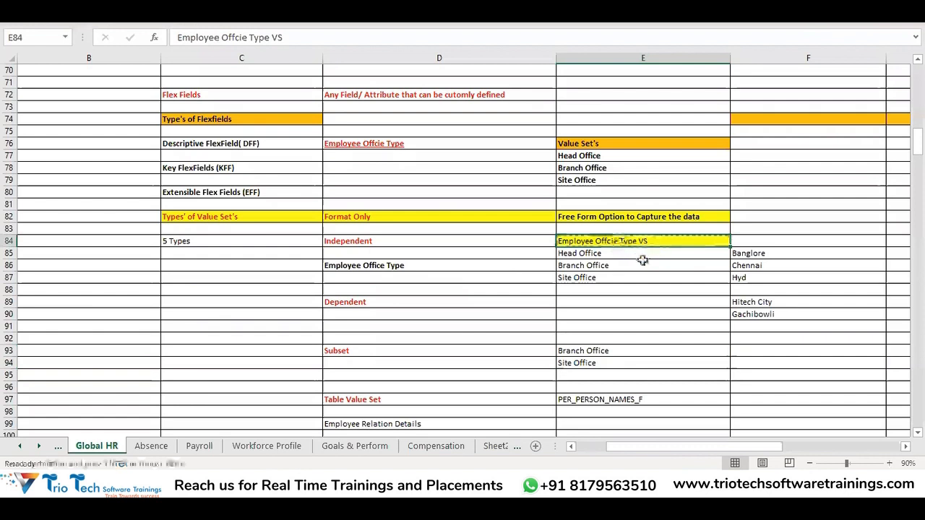
key("alt+Tab")
key("ctrl+a")
key("ctrl+v")
left_click(579, 204)
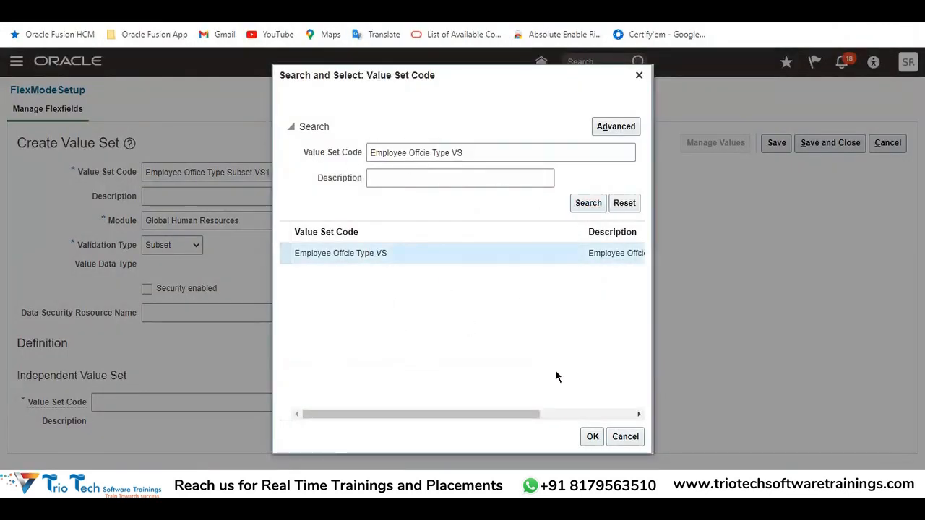
left_click(590, 441)
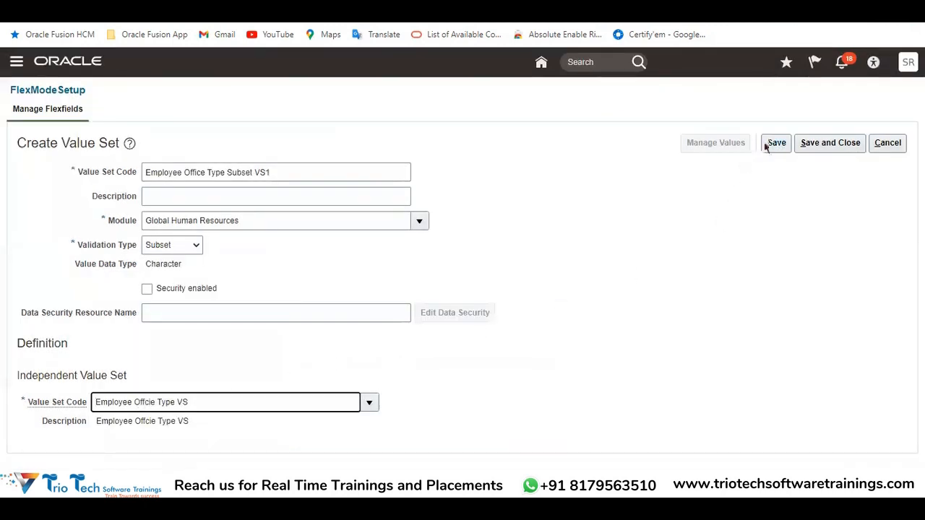
Save the Employee Office Type Subset VS1 value set and open its values page
left_click(774, 143)
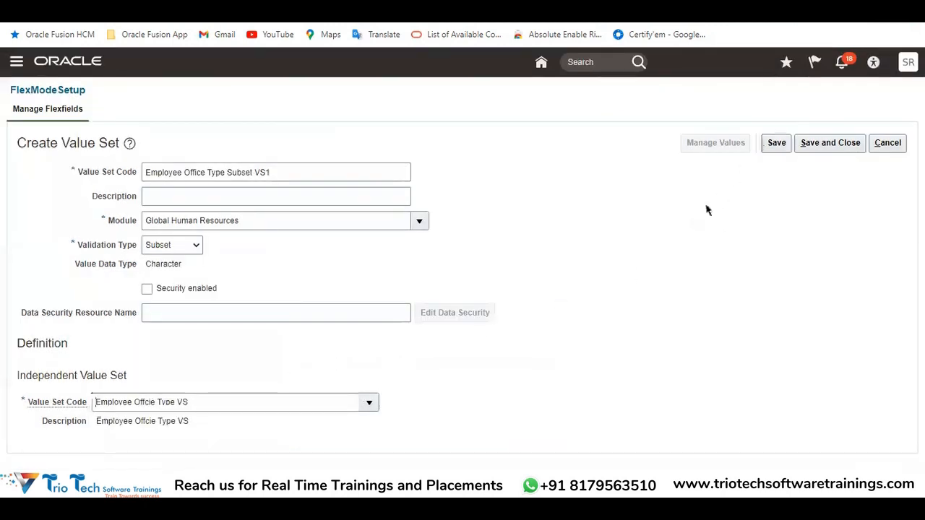
left_click(773, 144)
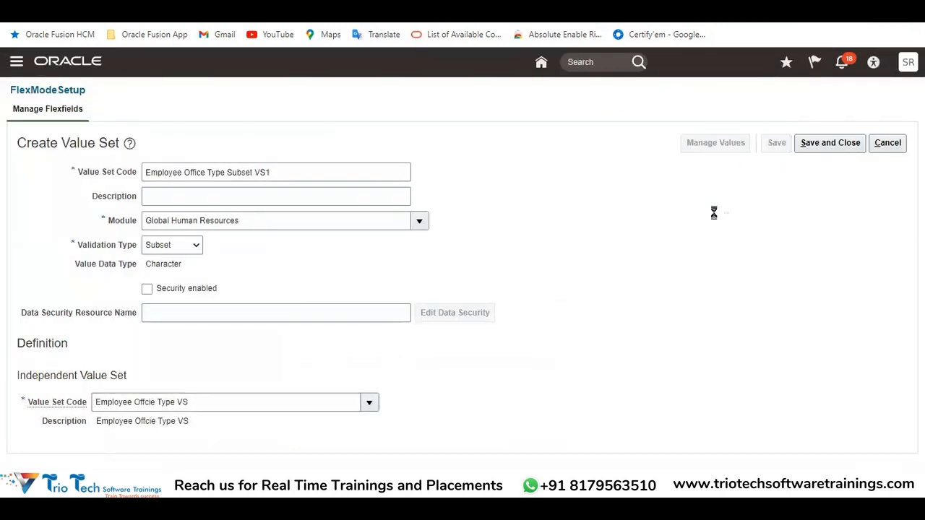
left_click(718, 144)
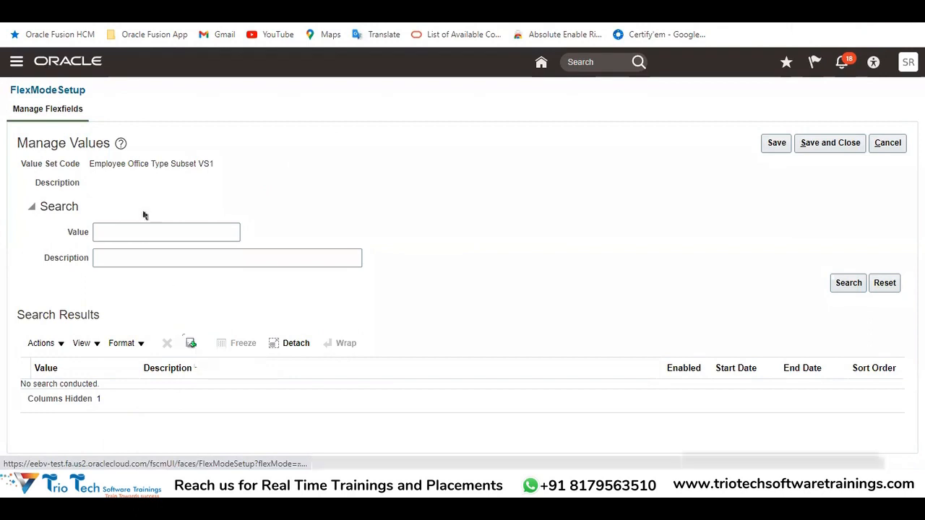
Start adding values to the subset and list all available values from the independent set
double_click(89, 143)
left_click_drag(101, 164, 212, 166)
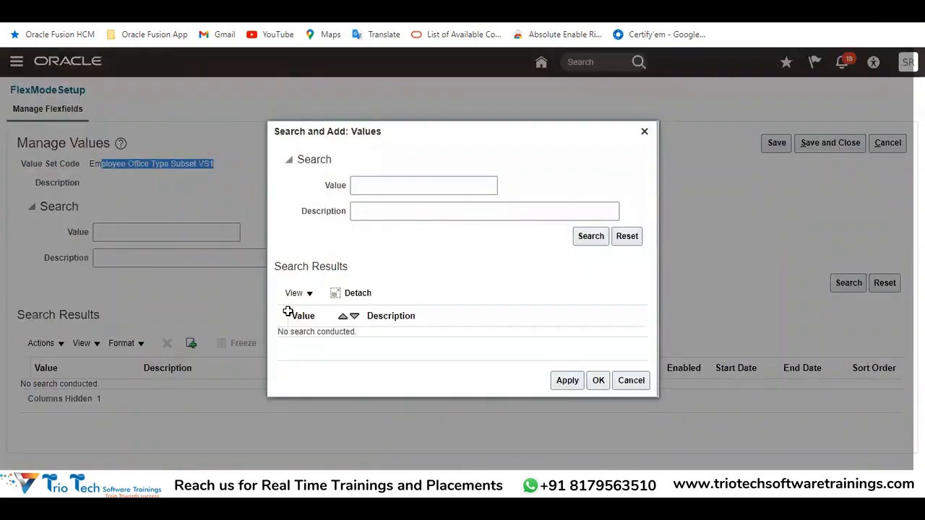
left_click(598, 240)
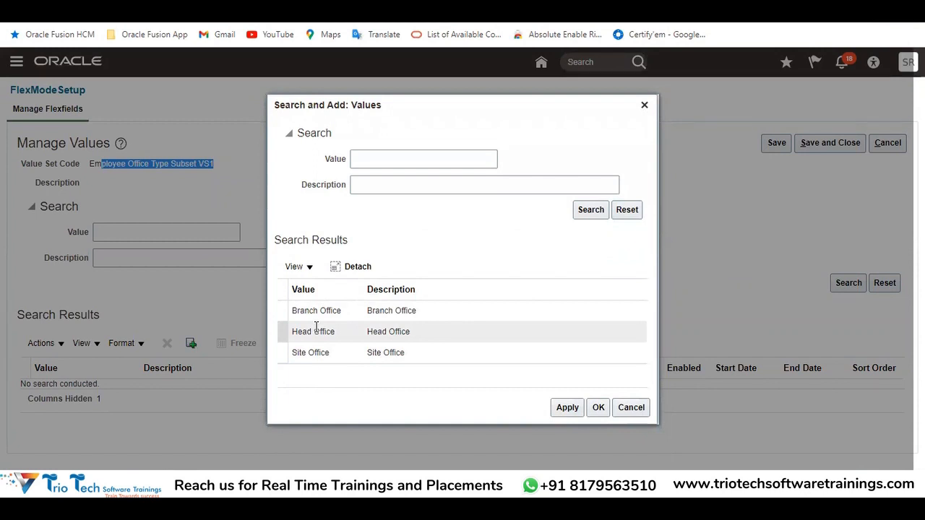
Compare the Subset entries with the independent office values in the Excel notes and return to Oracle
left_click(281, 483)
left_click(225, 433)
left_click_drag(355, 348, 690, 360)
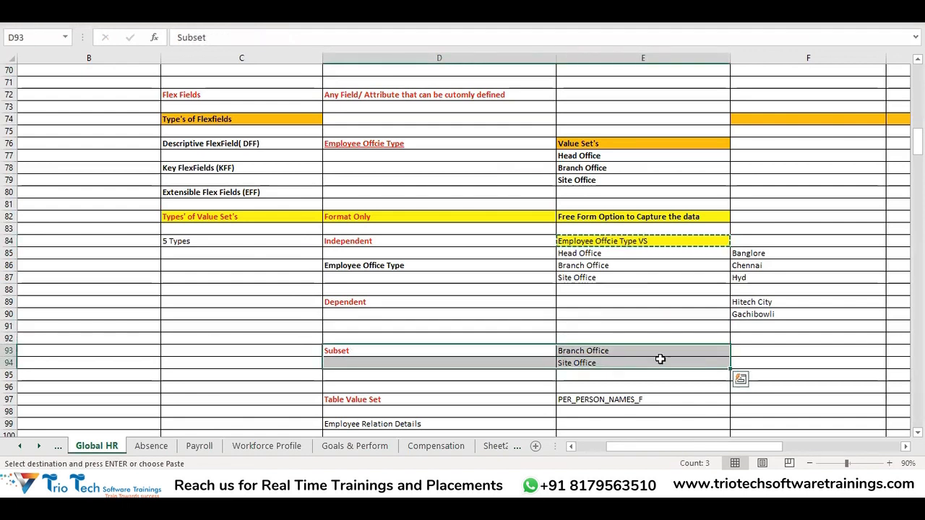
left_click(625, 350)
left_click_drag(626, 351, 634, 376)
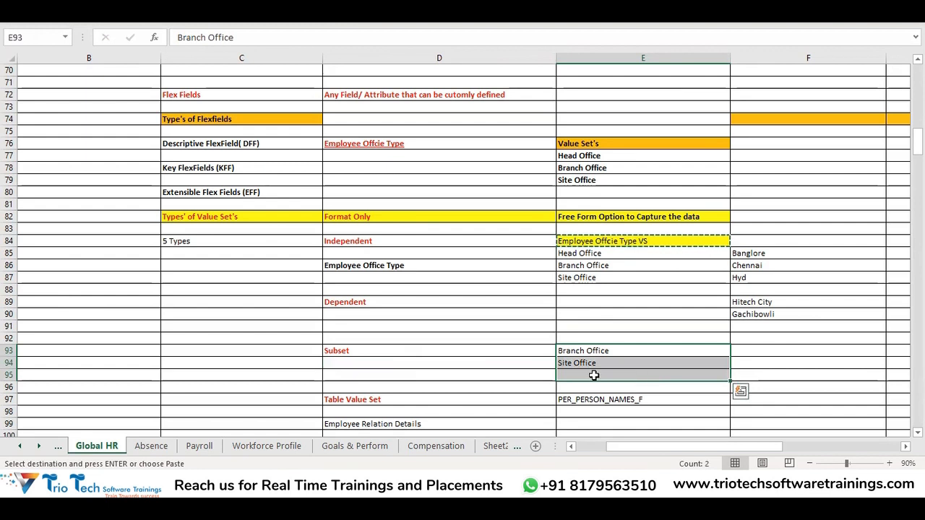
left_click(380, 244)
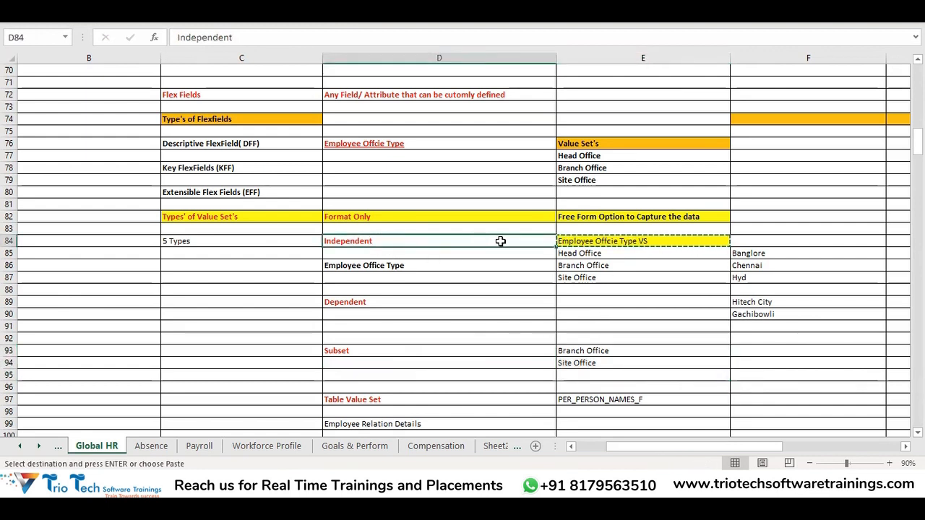
left_click_drag(586, 250, 586, 276)
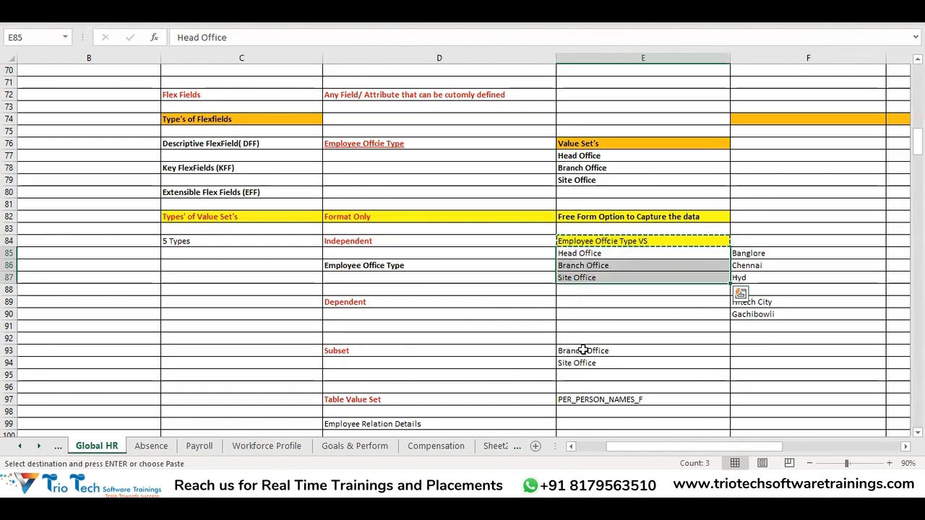
key("alt+Tab")
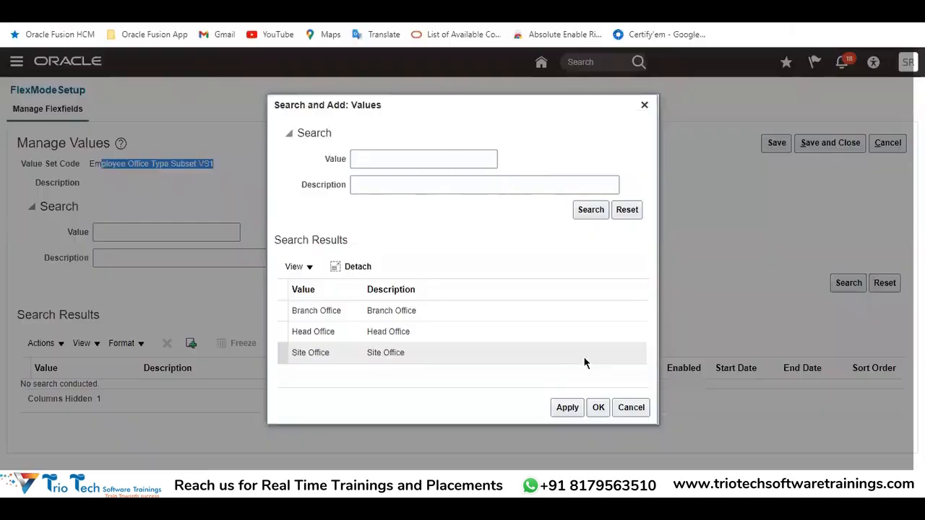
Add Branch Office and Head Office to the subset's values, and save and close the values page
left_click(353, 310)
left_click(567, 408)
left_click(599, 408)
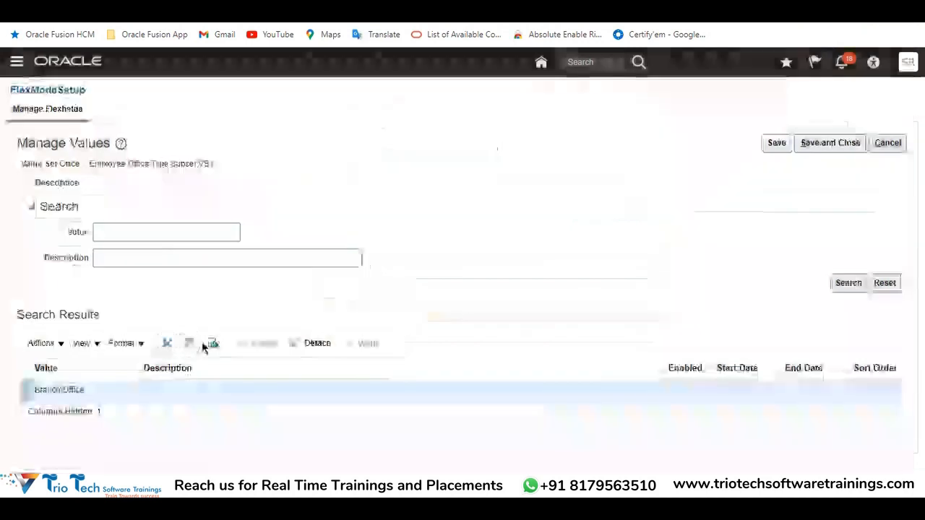
left_click(212, 343)
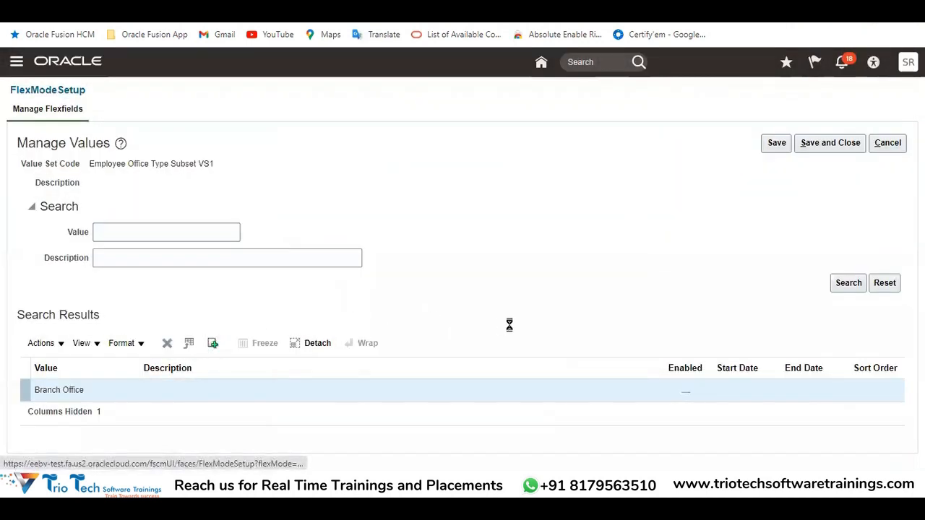
left_click(337, 331)
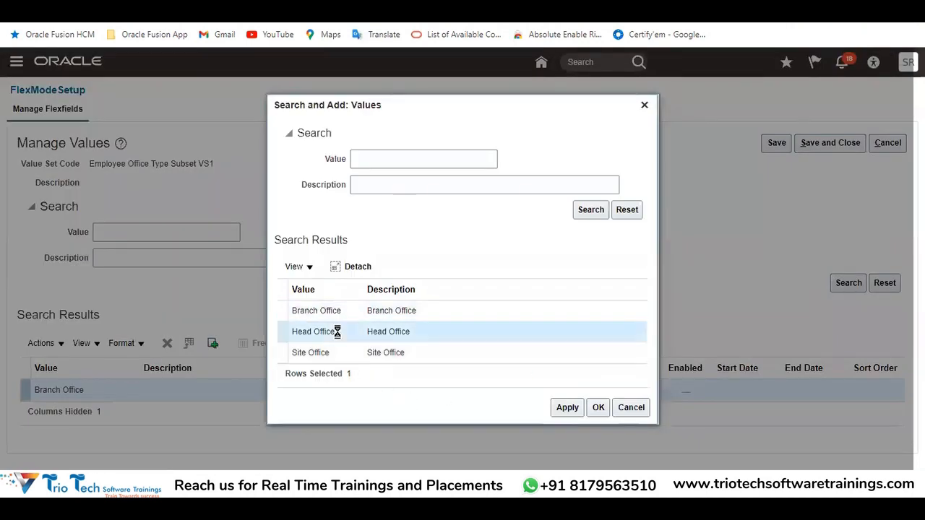
left_click(565, 408)
left_click(599, 408)
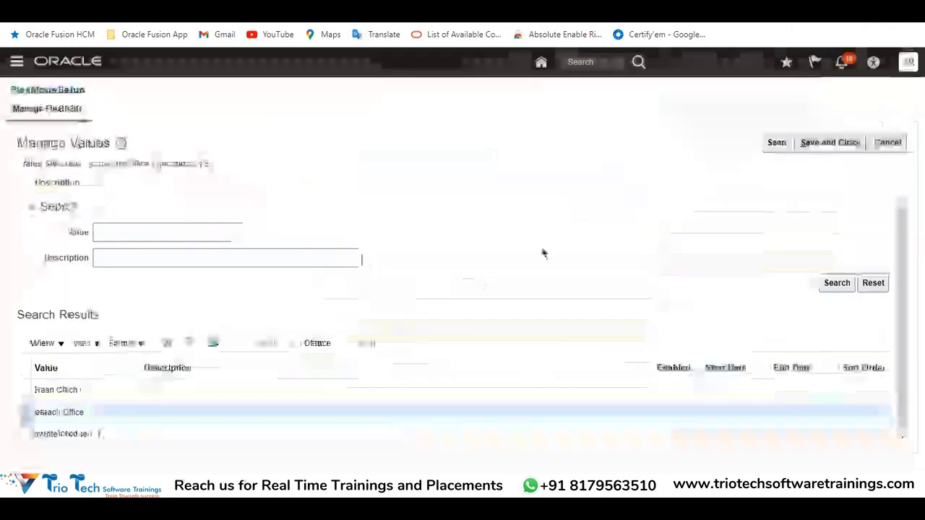
double_click(116, 164)
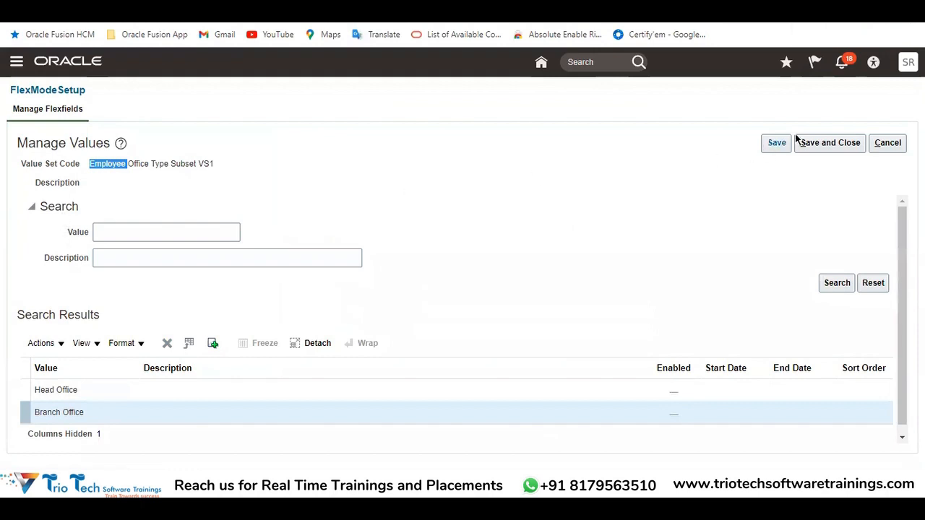
left_click(815, 145)
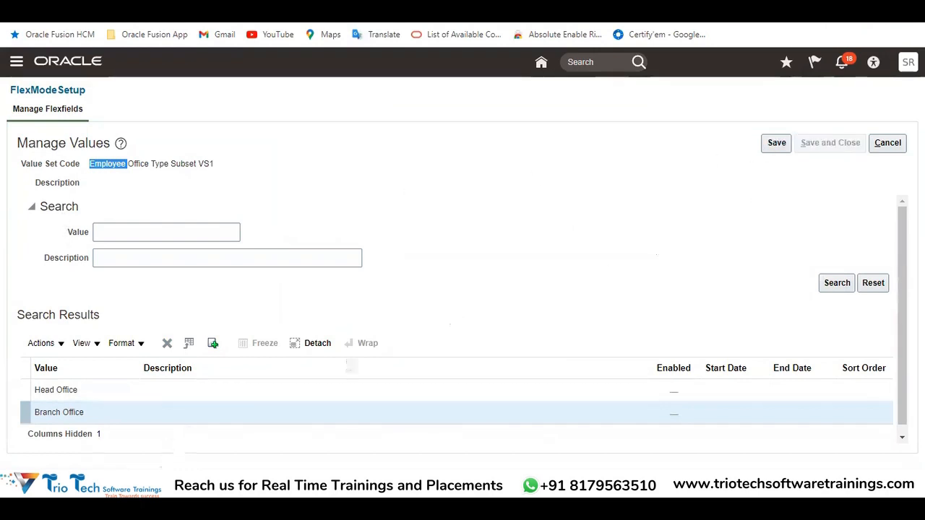
Check the value set's validation type in Oracle, and examine the Dependent entry and its related locations in the Excel notes
mouse_move(224, 403)
double_click(163, 234)
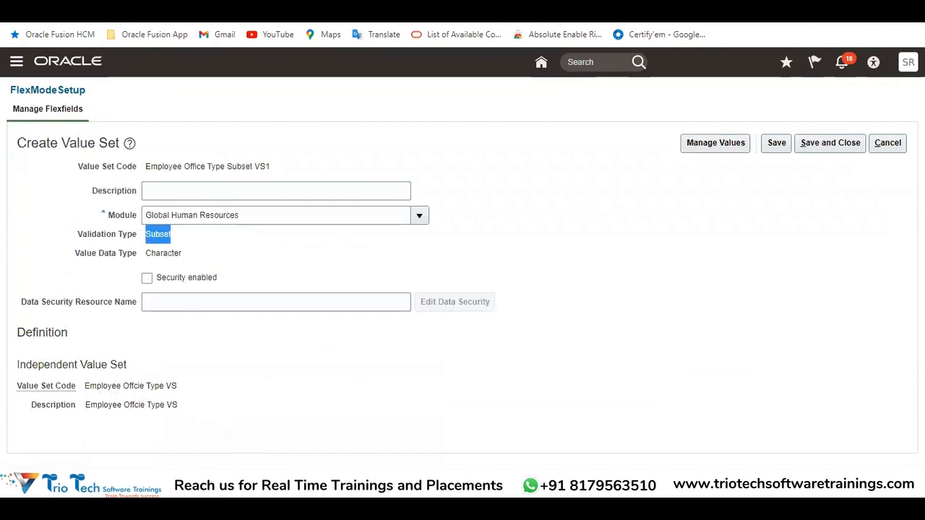
left_click(238, 450)
left_click(361, 308)
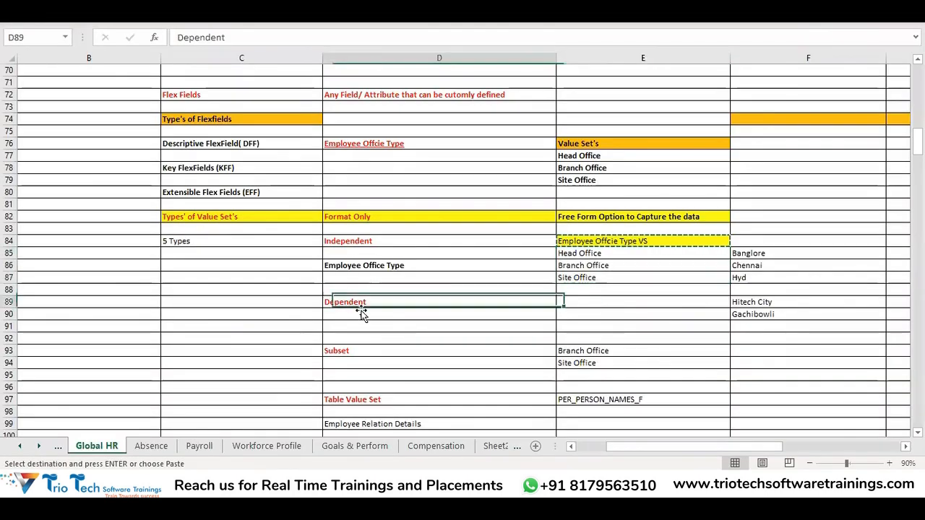
left_click(354, 347)
left_click(361, 302)
left_click(614, 299)
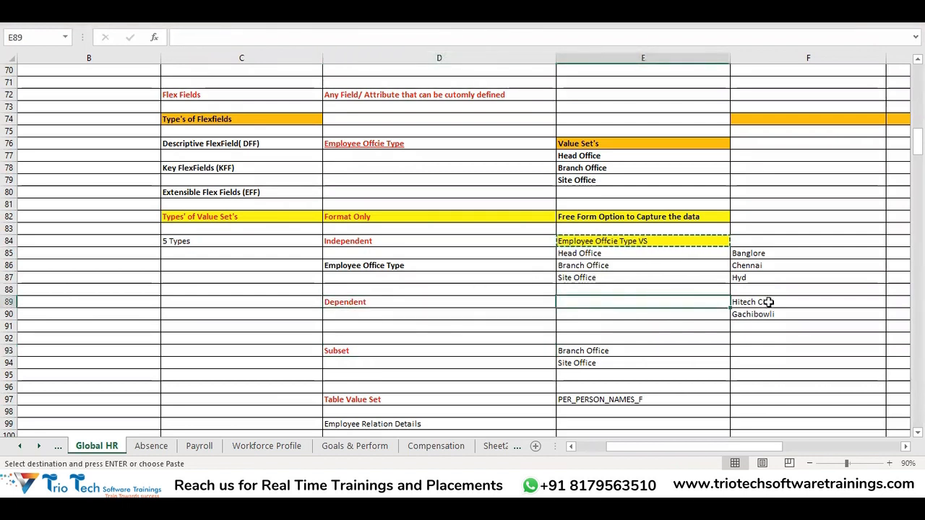
left_click_drag(768, 302, 766, 314)
mouse_move(600, 254)
left_mouse_down()
mouse_move(599, 266)
mouse_move(606, 261)
left_mouse_up()
left_click(759, 304)
left_click_drag(750, 253, 770, 310)
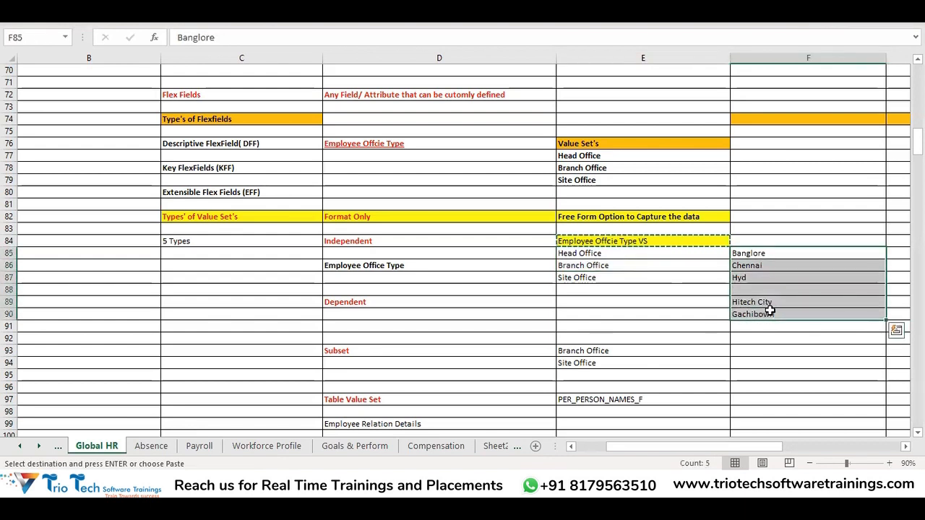
Review how the Subset offices relate to the Independent values in the notes, and return to the Oracle value set form
left_click(347, 354)
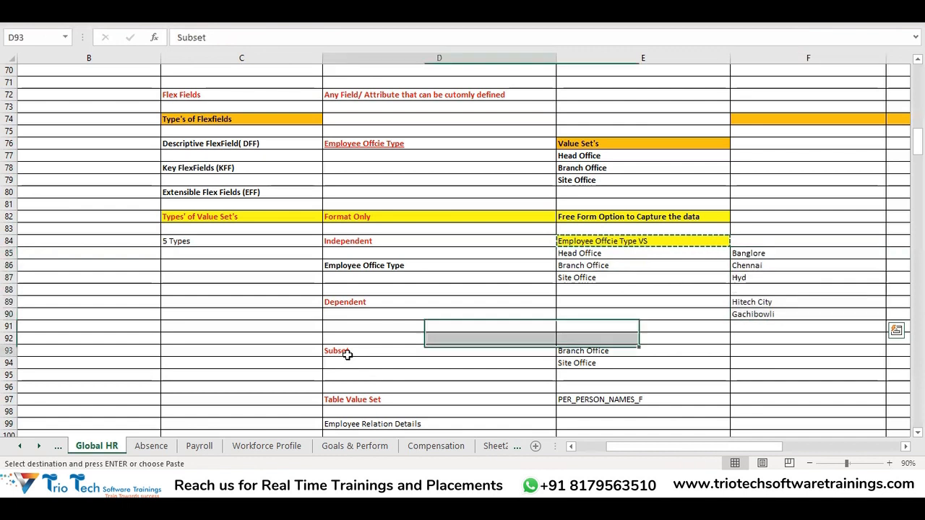
left_click_drag(588, 351, 643, 363)
left_click_drag(578, 253, 594, 311)
left_click(390, 242)
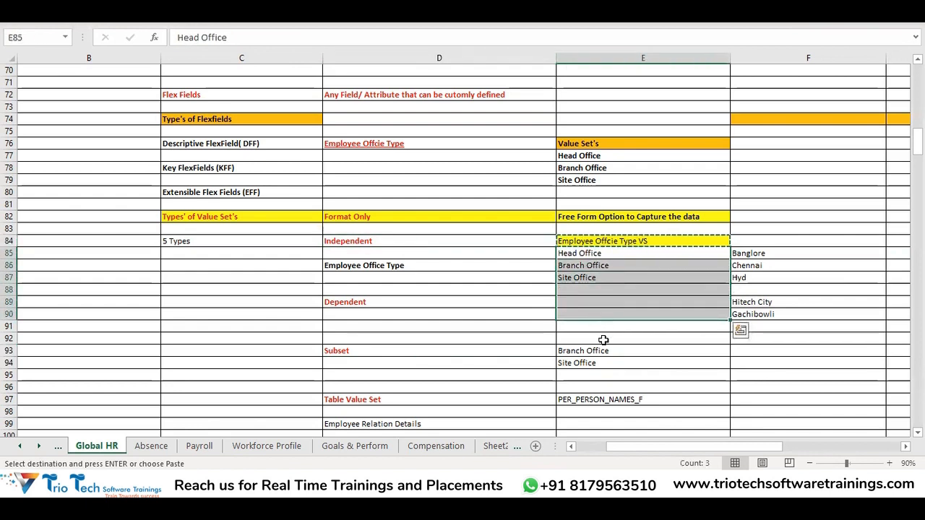
left_click_drag(584, 351, 585, 363)
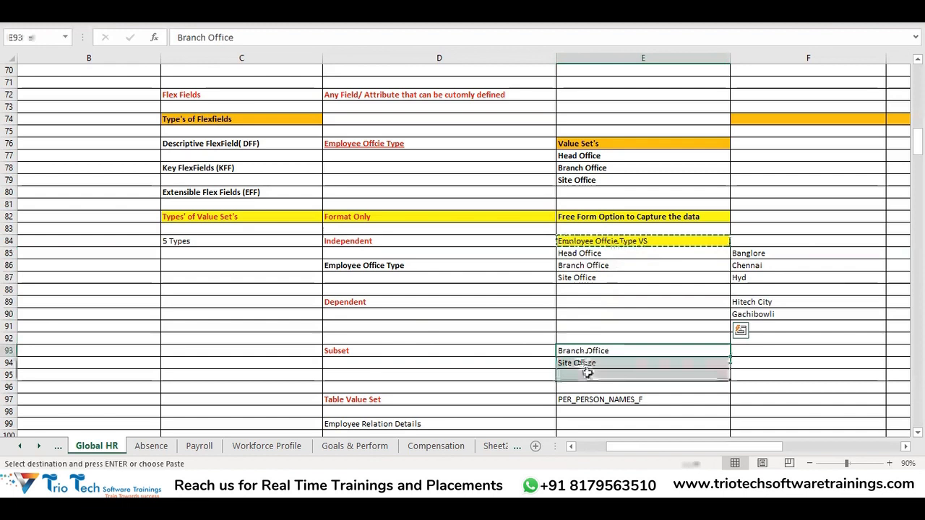
left_click(387, 351)
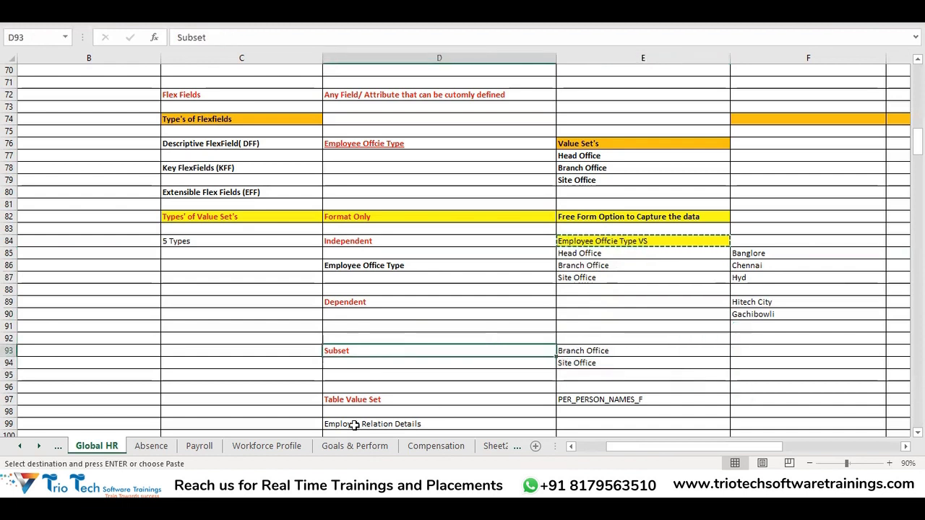
left_click(363, 243)
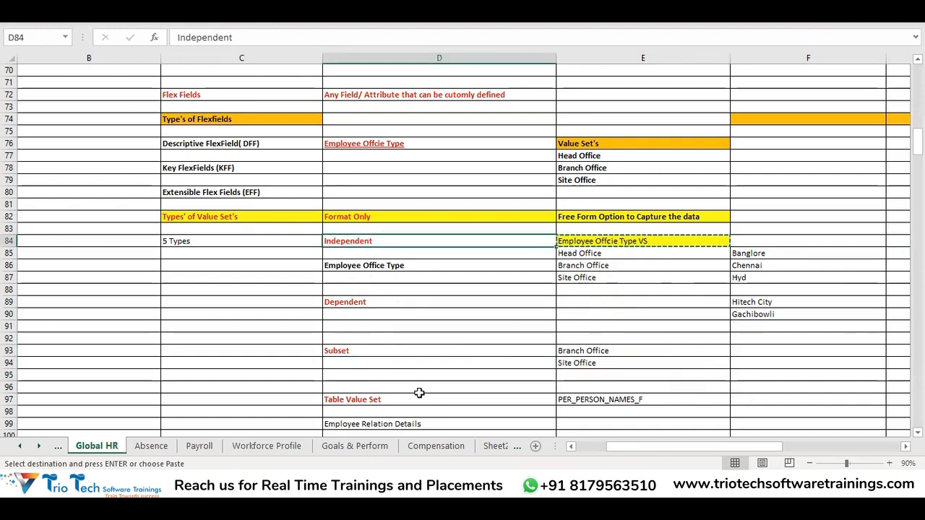
left_click_drag(586, 338, 585, 363)
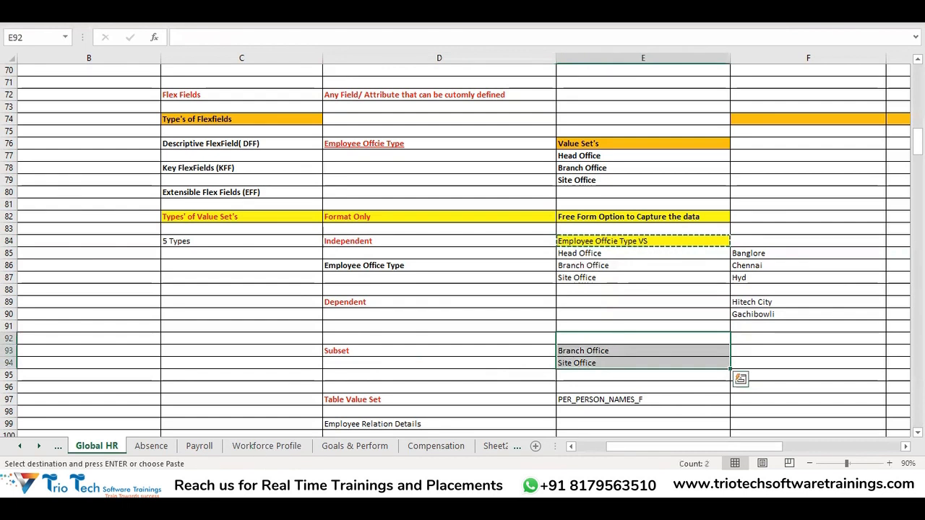
key("alt+Tab")
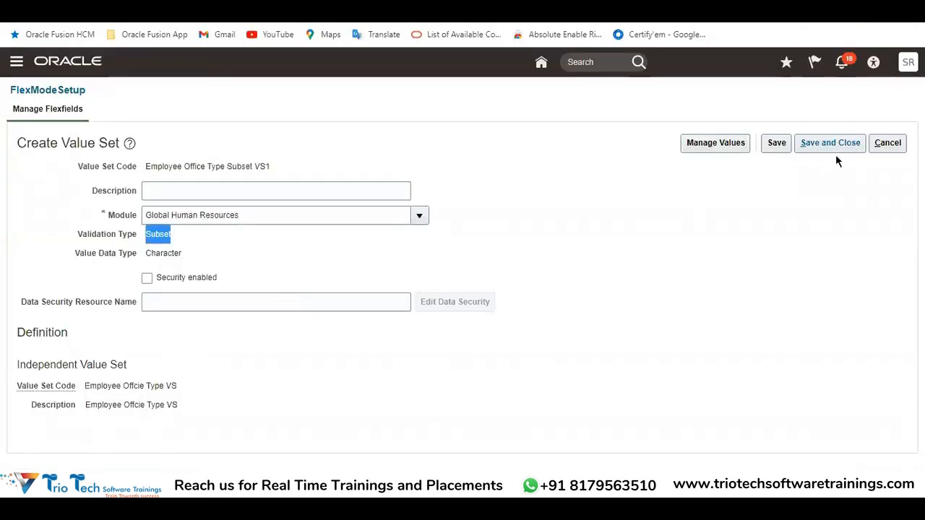
Switch to the Excel notes and examine the Table Value Set entry in row 97
left_click(281, 483)
left_click(236, 440)
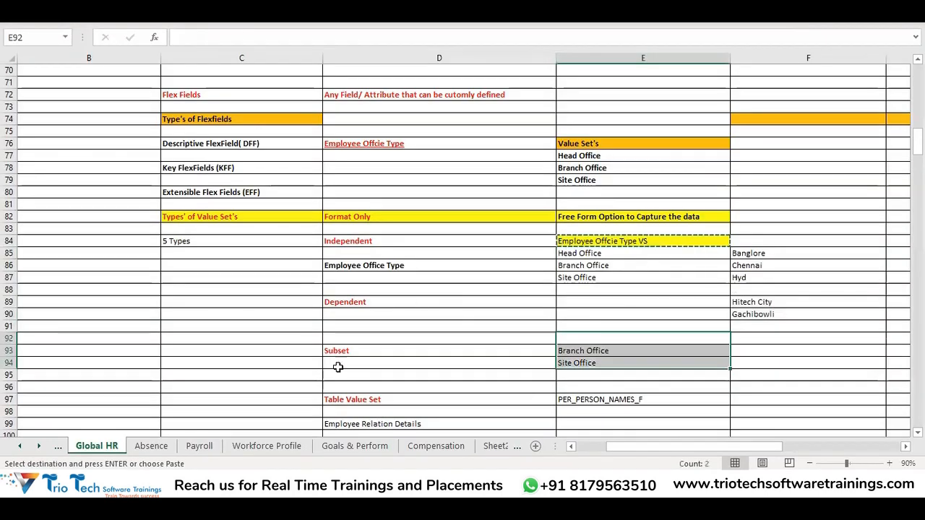
scroll(413, 347, "down", 1)
left_click(359, 368)
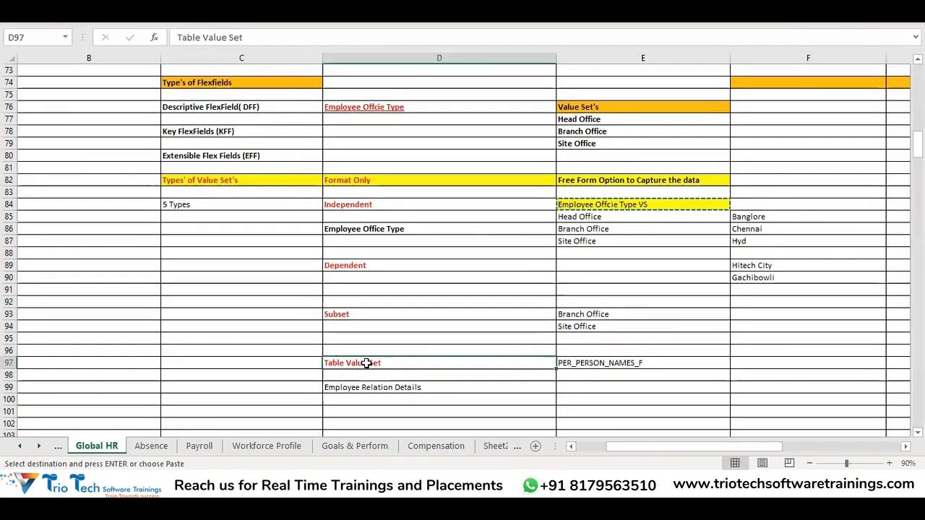
scroll(498, 326, "down", 1)
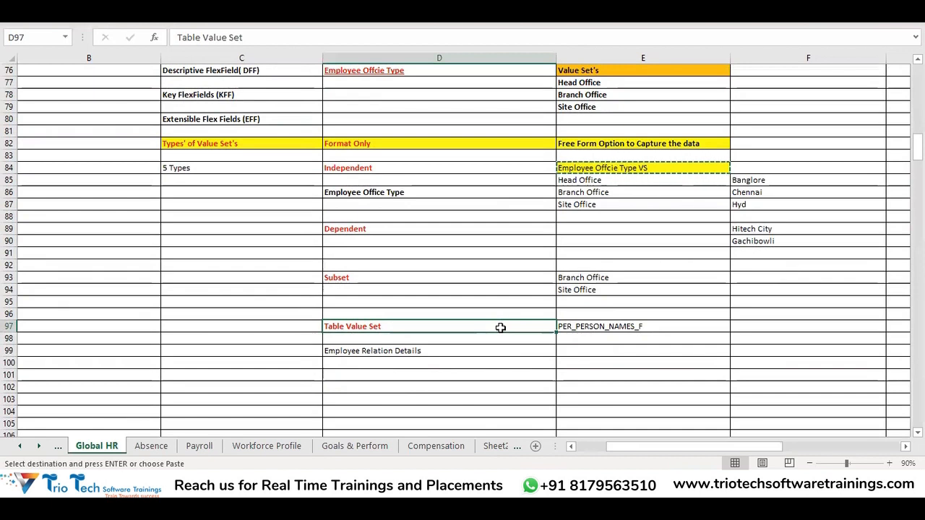
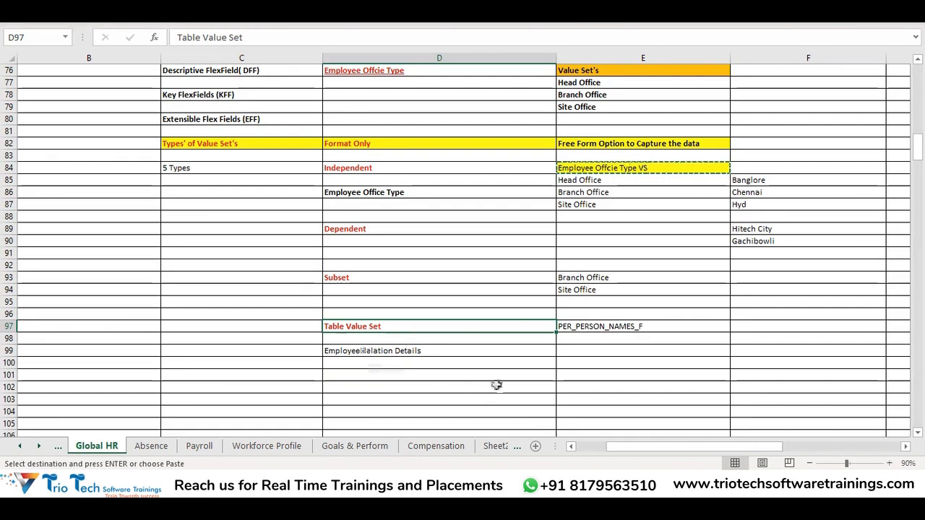
Compare the Employee Office Type entry with the Employee Relation Details entry in row 99 of the notes
scroll(453, 264, "up", 1)
left_click(400, 229)
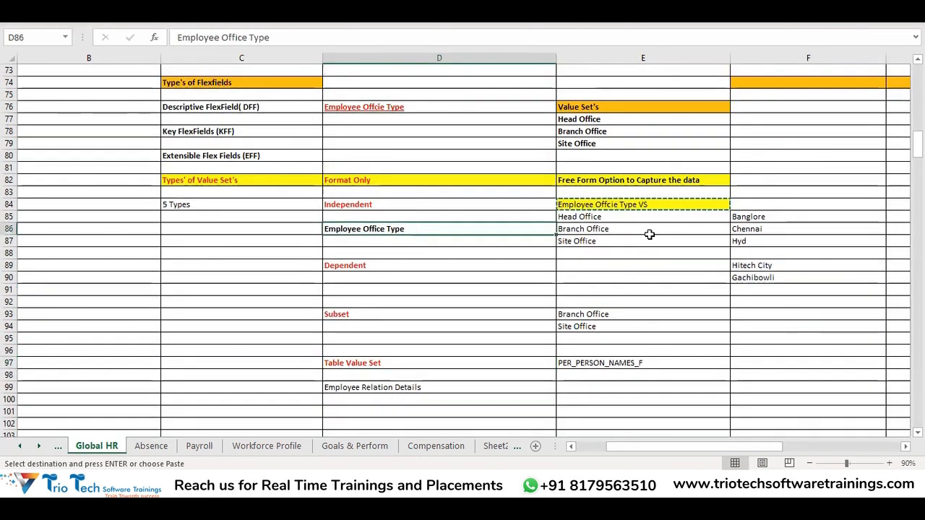
scroll(685, 278, "down", 2)
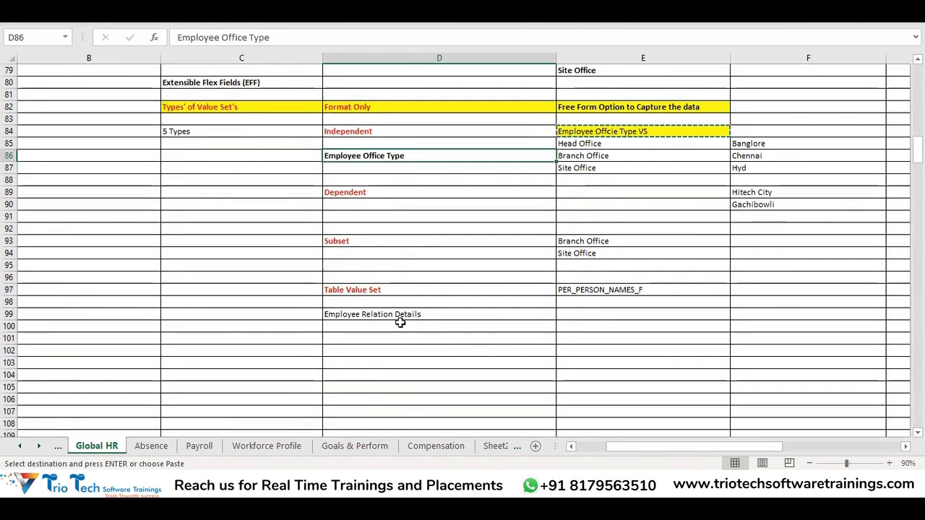
left_click(402, 326)
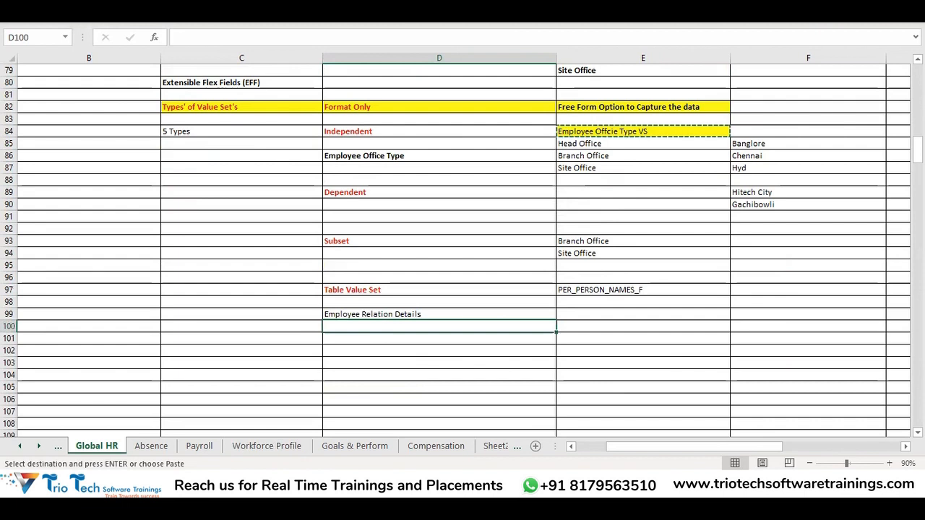
left_click(372, 312)
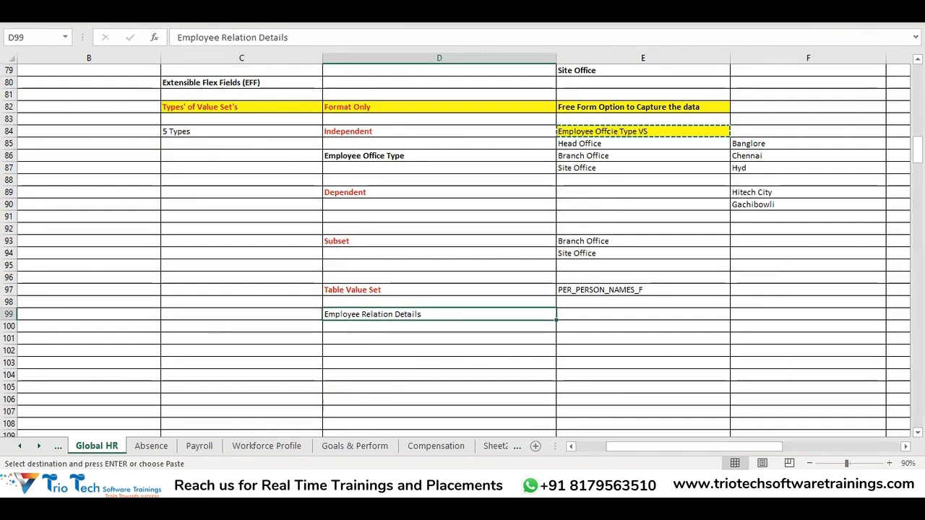
Switch to Oracle's Hire an Employee page and examine the Context Segment field among the descriptive flexfield segments
left_click(182, 486)
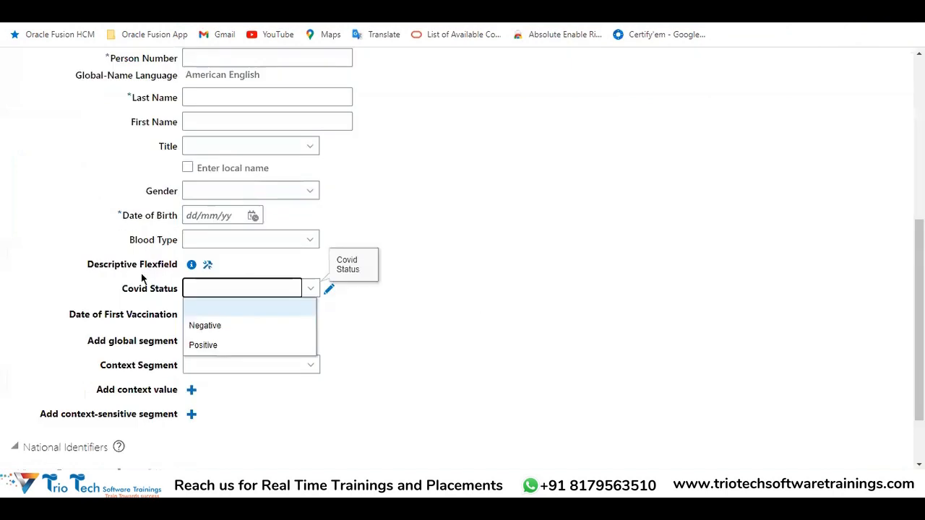
scroll(500, 149, "up", 5)
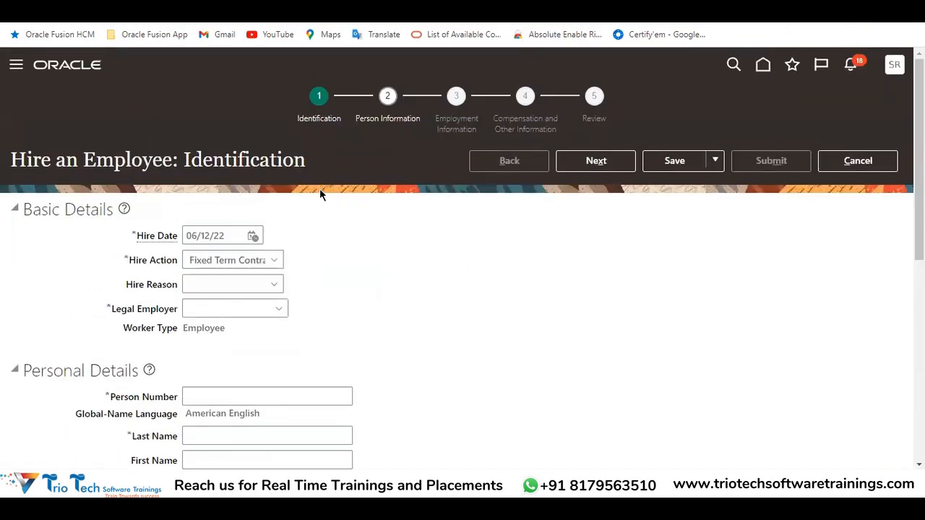
double_click(235, 160)
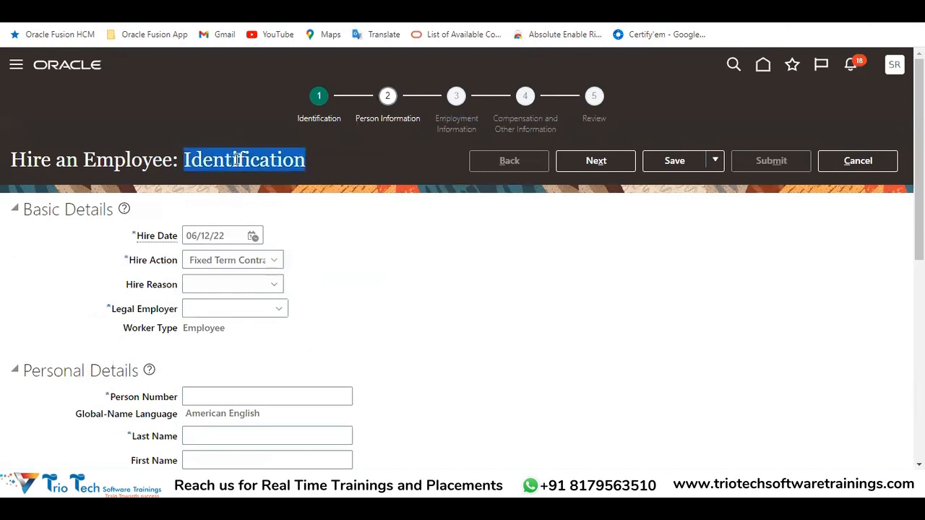
scroll(176, 115, "down", 3)
scroll(219, 217, "up", 3)
scroll(308, 237, "down", 6)
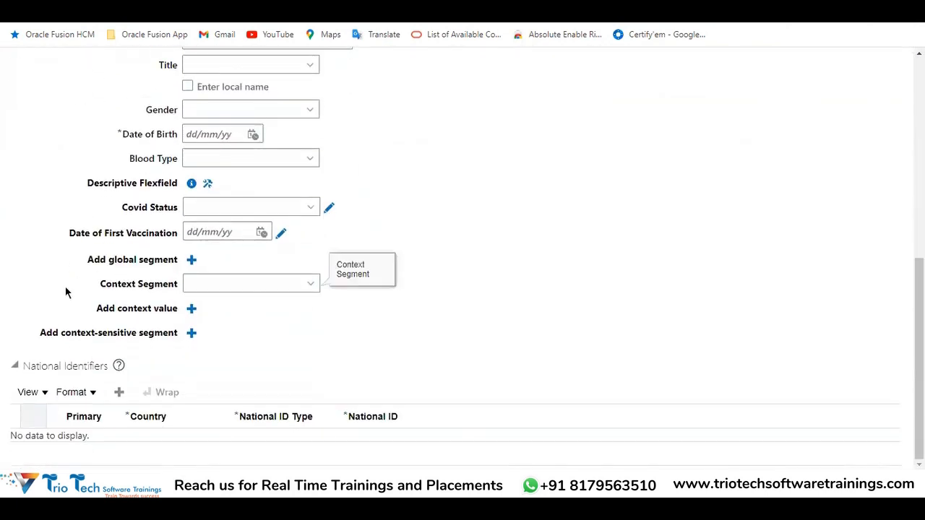
left_click_drag(102, 277, 175, 286)
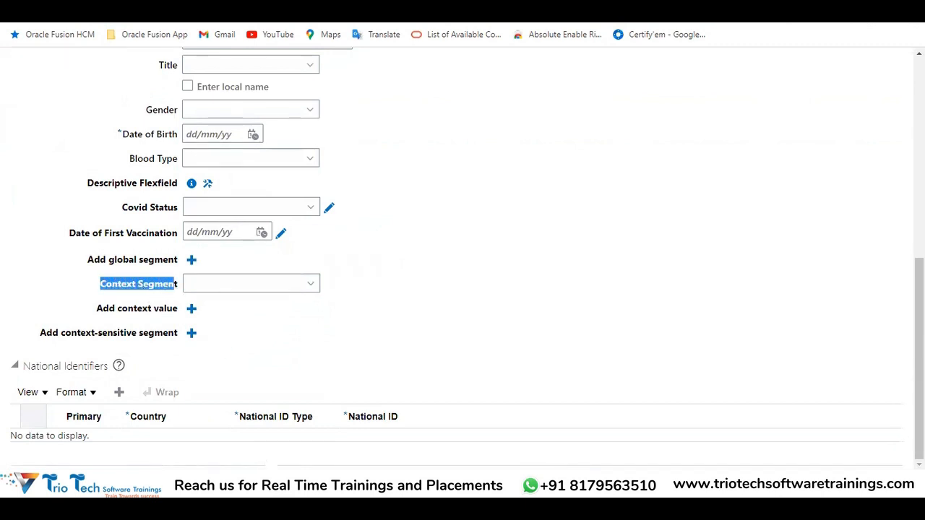
scroll(335, 306, "up", 6)
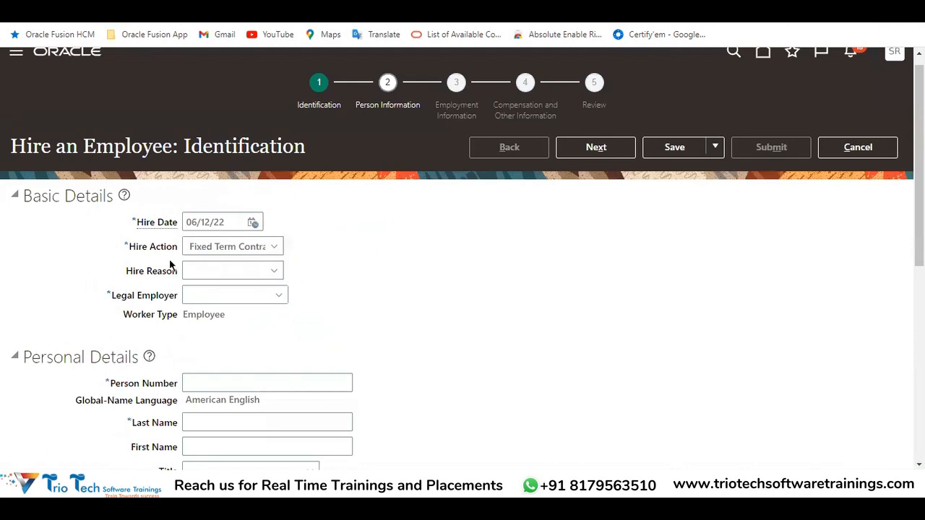
Examine the Hire Date field and the remaining basic and personal details fields on the Identification page
left_click(235, 221)
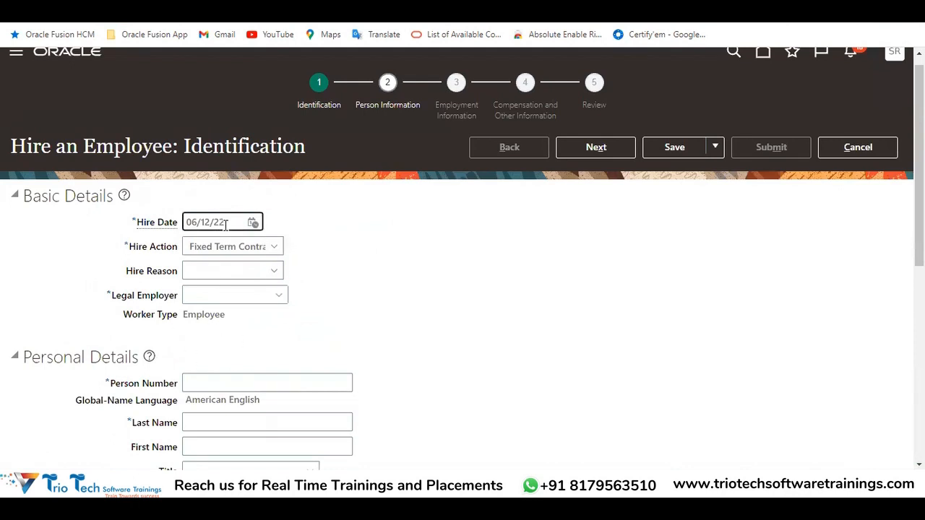
left_click_drag(226, 226, 167, 265)
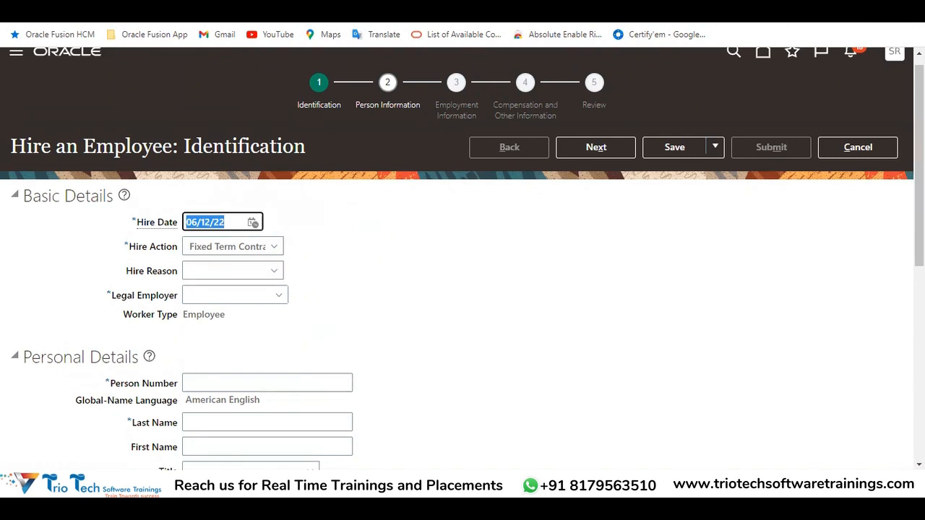
left_click(299, 16)
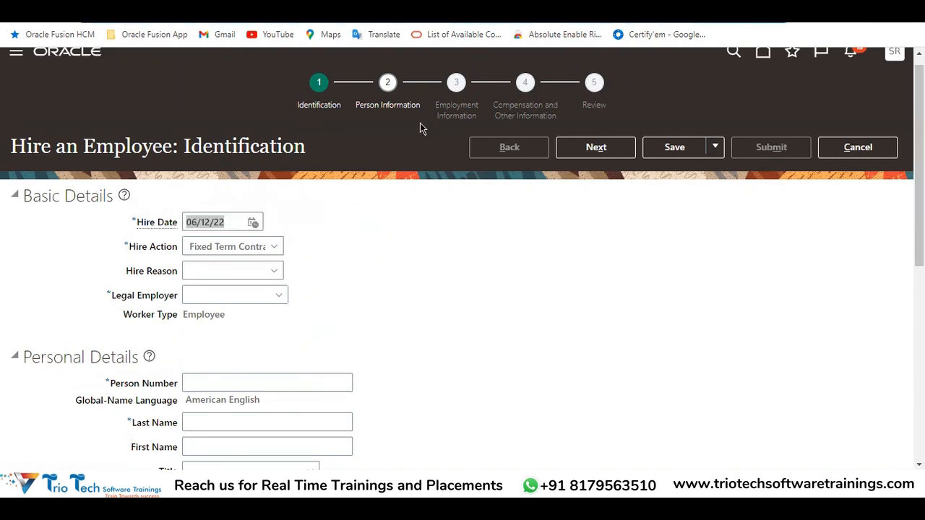
scroll(423, 128, "down", 6)
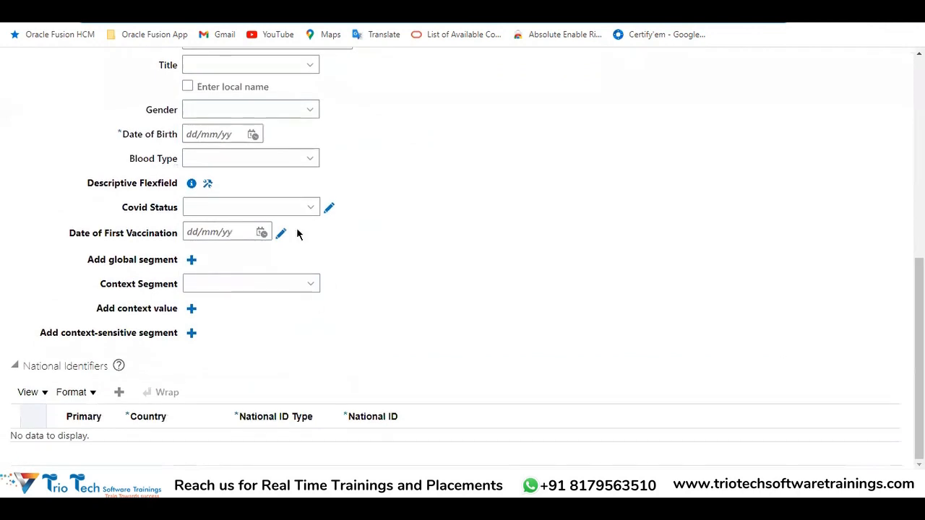
scroll(449, 241, "up", 6)
scroll(318, 177, "down", 3)
scroll(289, 181, "up", 3)
scroll(296, 247, "down", 2)
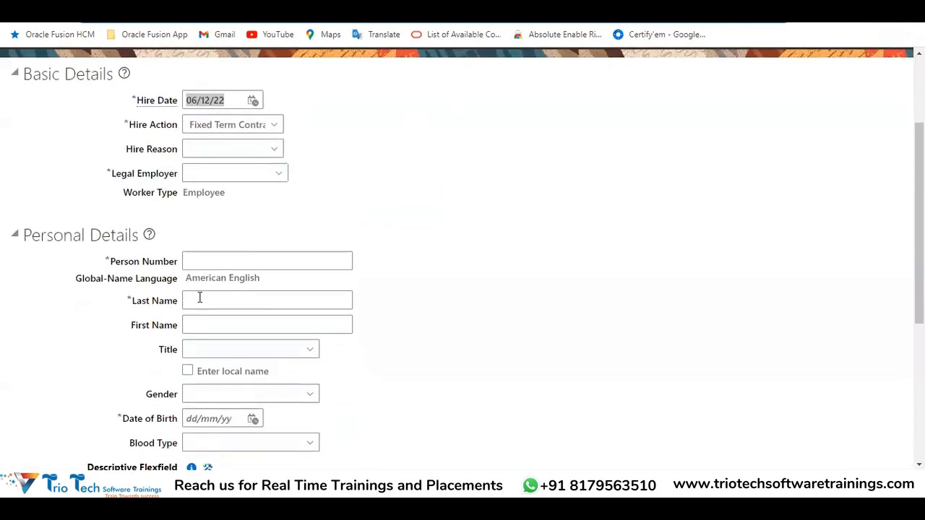
Enter the employee's last name in the Personal Details of the hire form
left_click(226, 300)
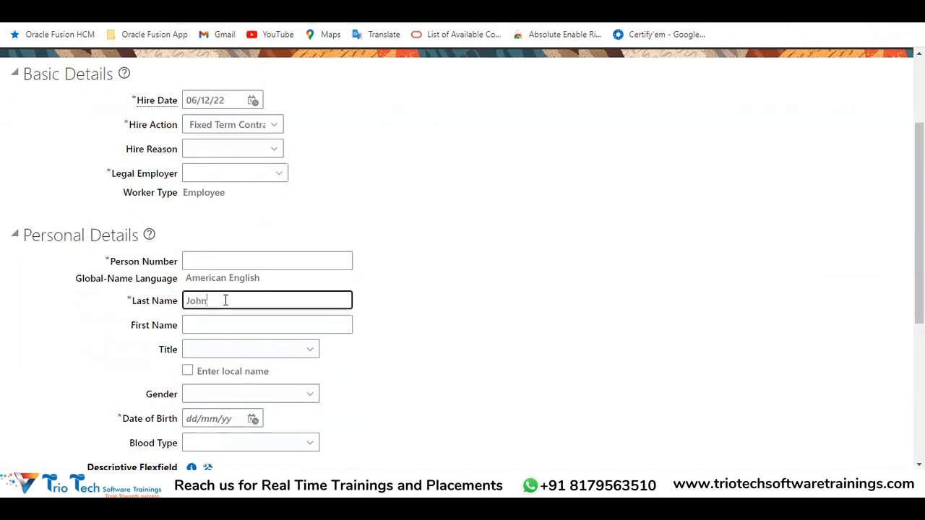
left_click(570, 248)
scroll(591, 250, "up", 2)
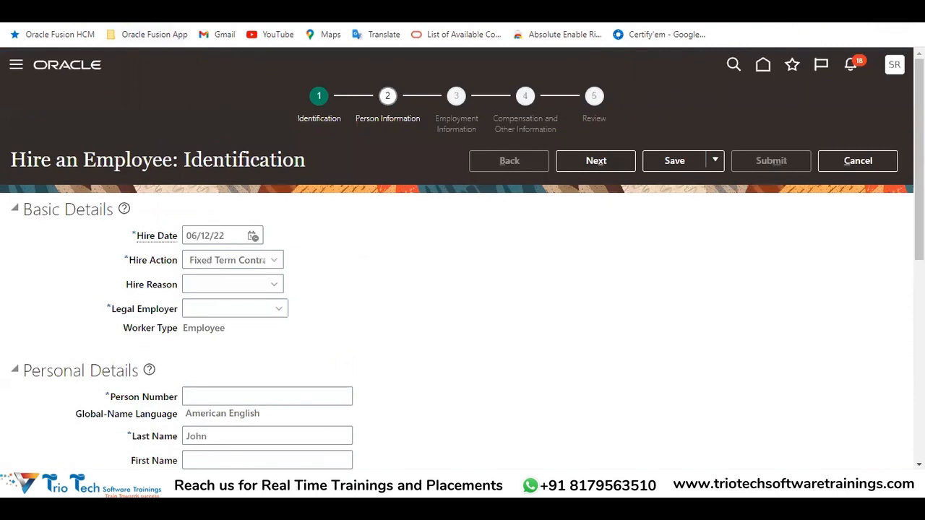
left_click(218, 308)
left_click(355, 284)
Review the entered last name and the flexfield segments in the Personal Details section
scroll(130, 266, "down", 3)
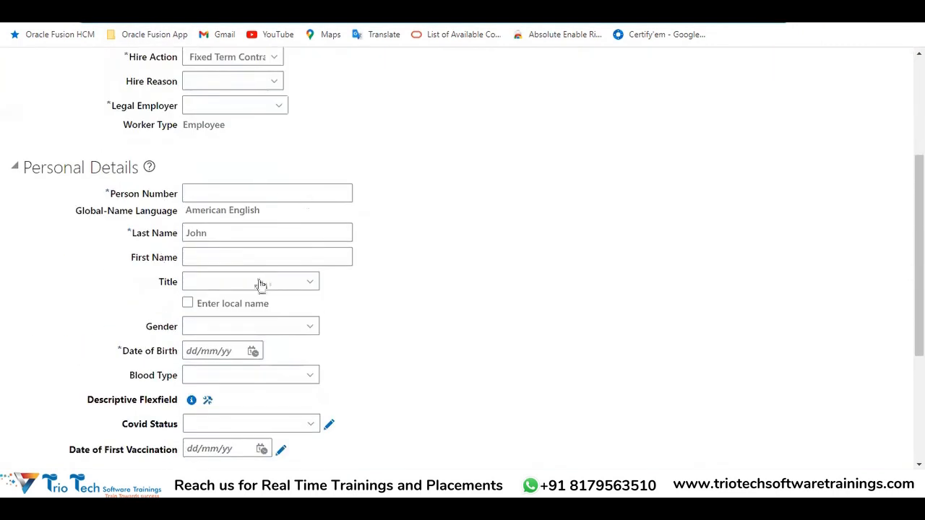
scroll(299, 277, "down", 3)
scroll(237, 210, "up", 3)
left_click_drag(237, 239, 100, 253)
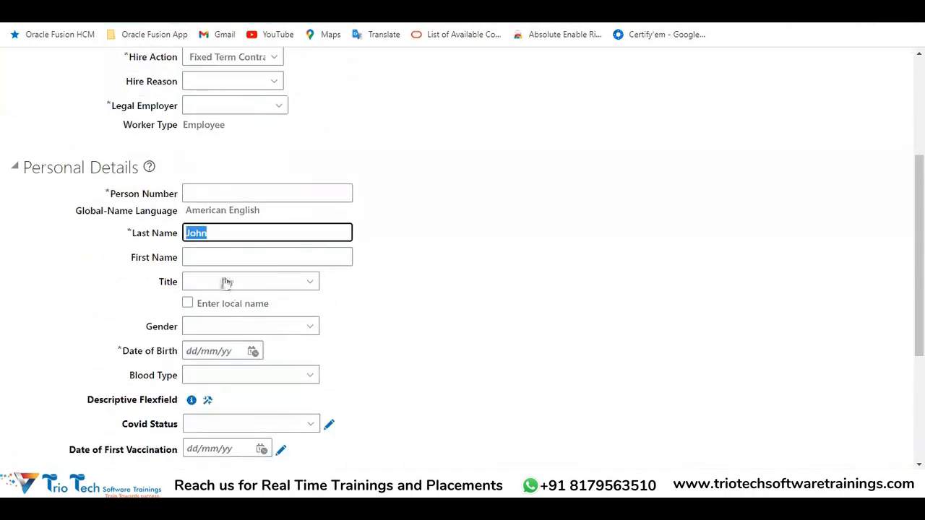
left_click(244, 15)
scroll(462, 181, "up", 3)
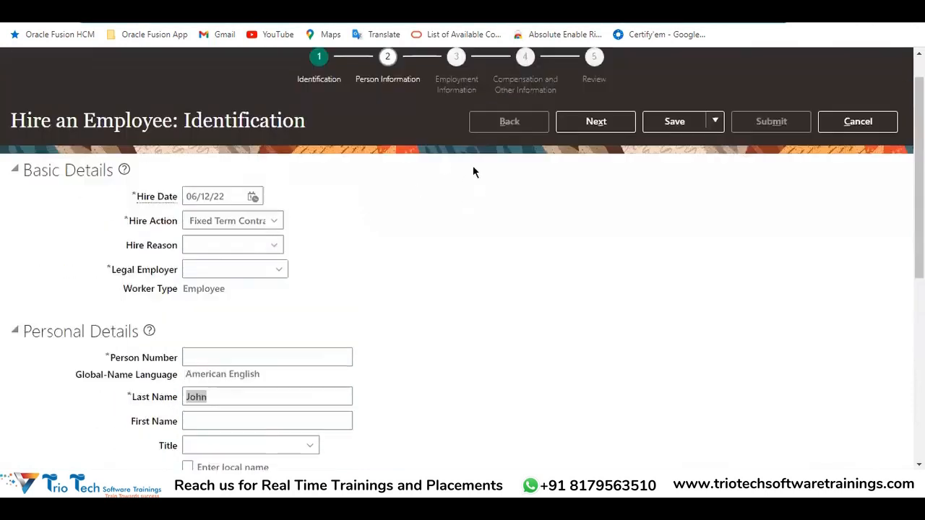
scroll(347, 300, "down", 5)
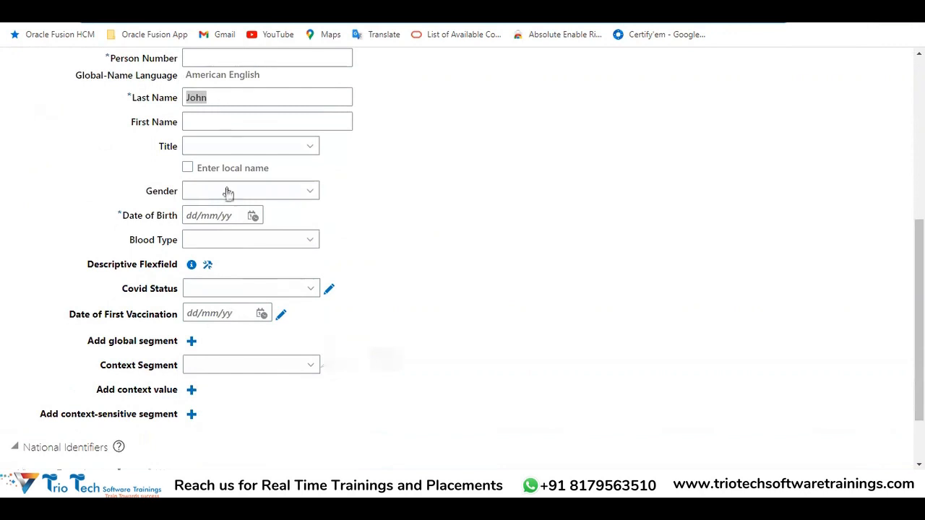
Recheck the Employee Relation Details note in Excel, and inspect the Covid Status options on Oracle's hire form
left_click(242, 444)
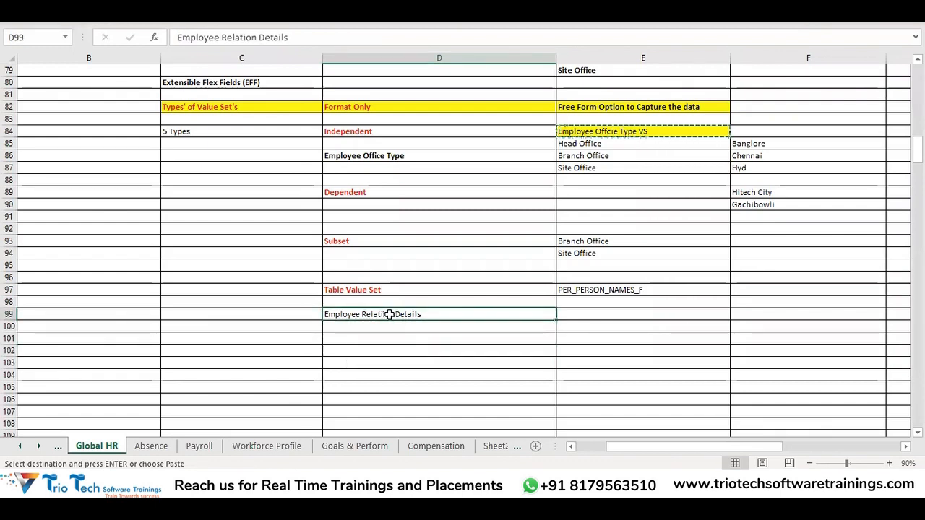
key("alt+Tab")
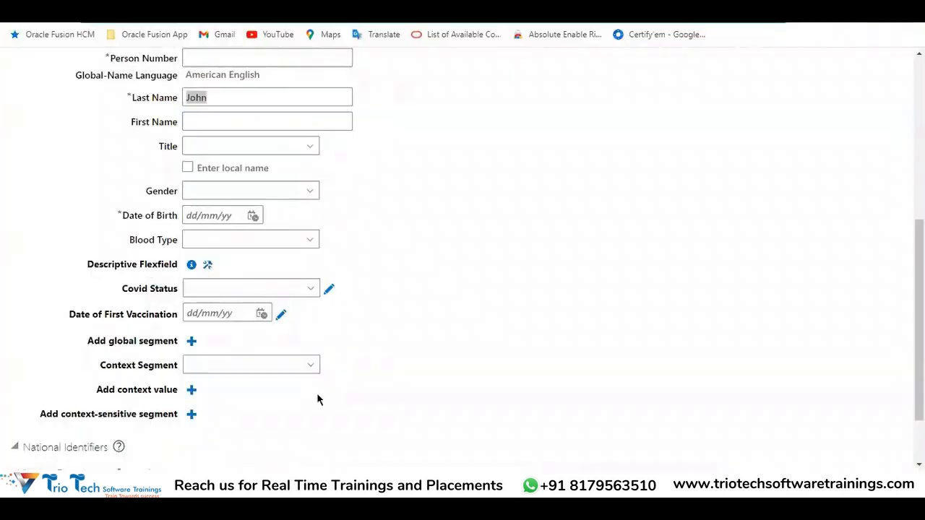
left_click(244, 290)
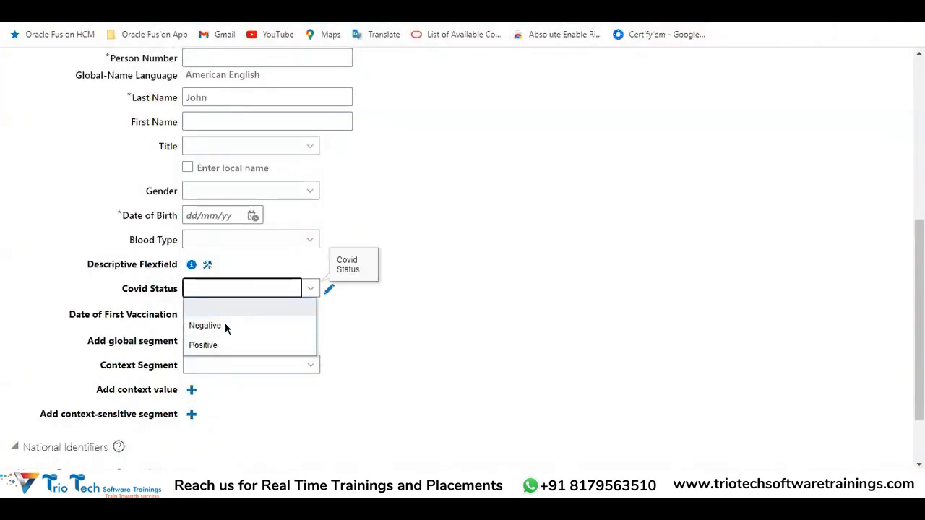
left_click(233, 367)
scroll(283, 289, "up", 5)
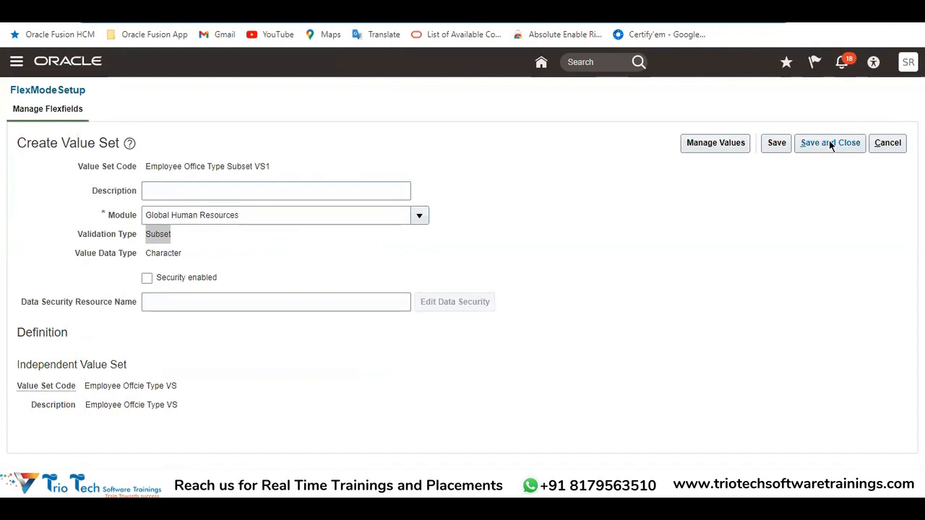
Save and close the subset value set in Oracle, and check the source table name for the Table Value Set in the Excel notes
left_click(829, 142)
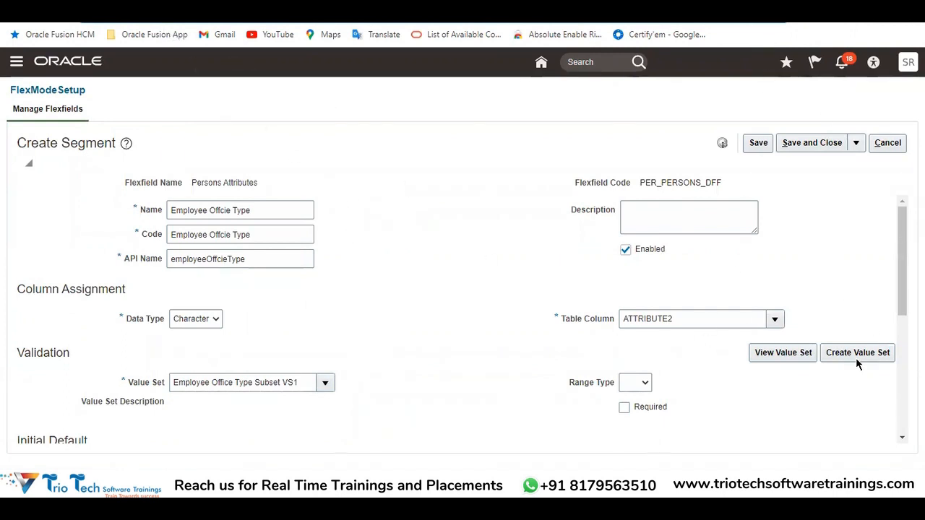
mouse_move(282, 485)
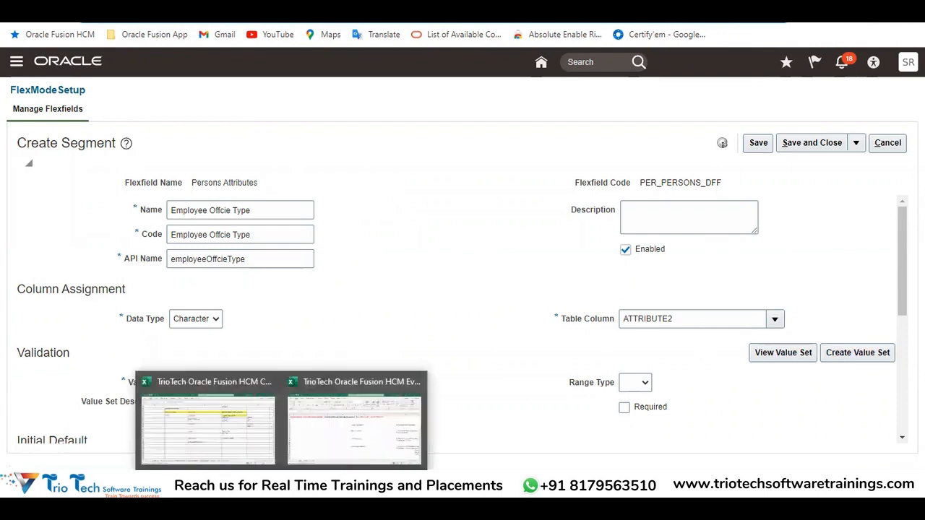
left_click(245, 430)
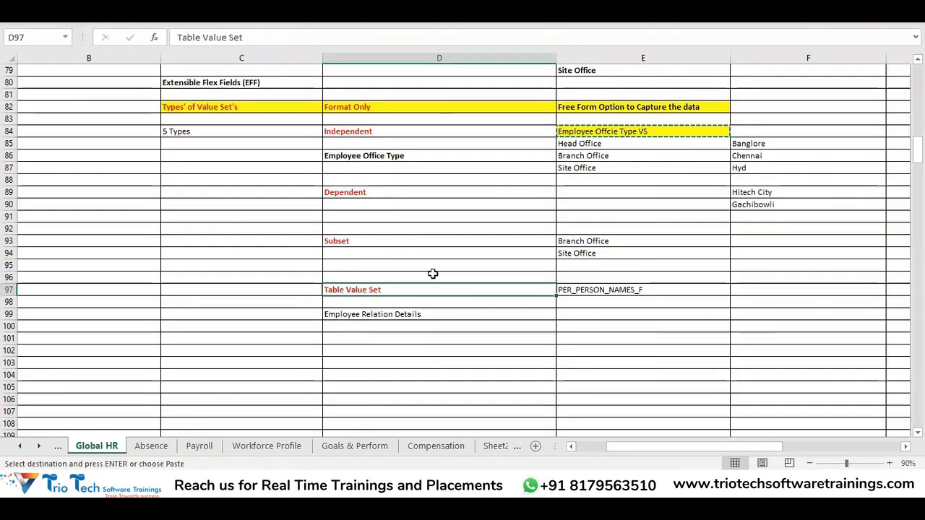
left_click(604, 292)
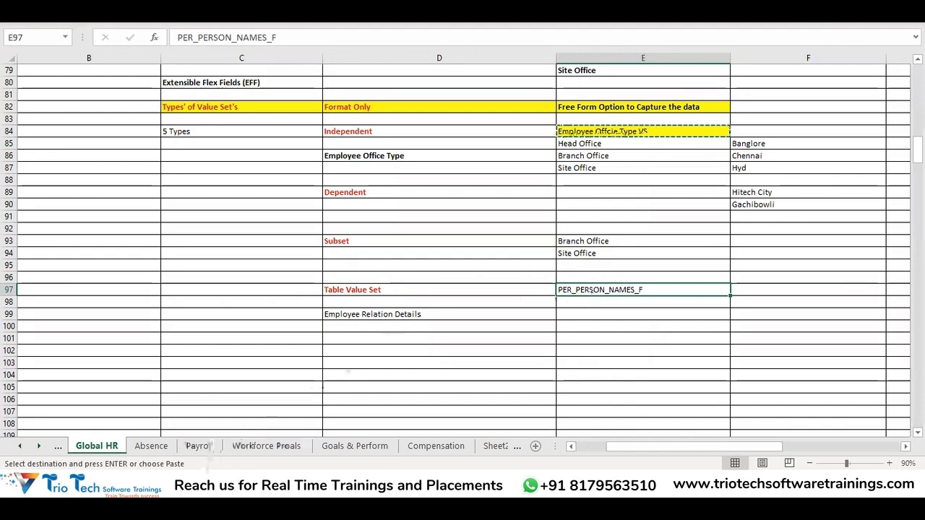
key("alt+Tab")
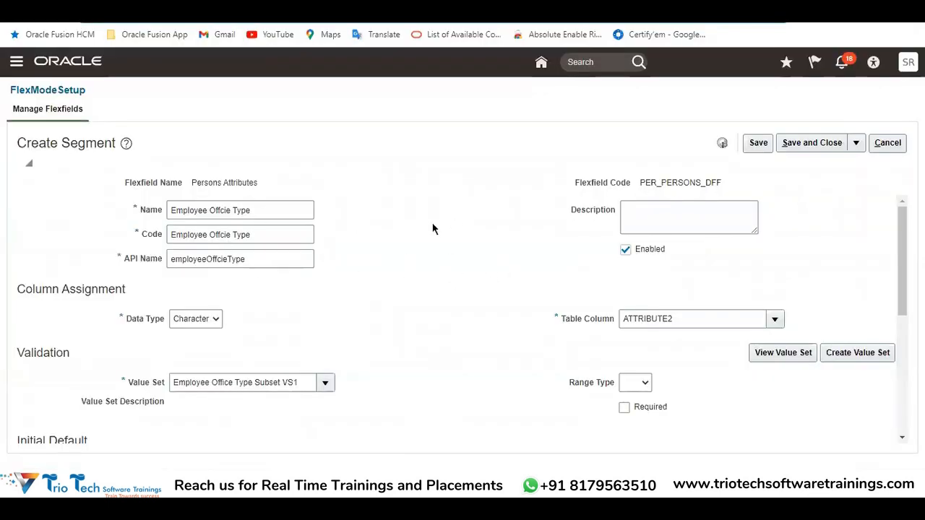
Start a new value set from the Employee Office Type segment and enter its code as Employee Value set
left_click(858, 354)
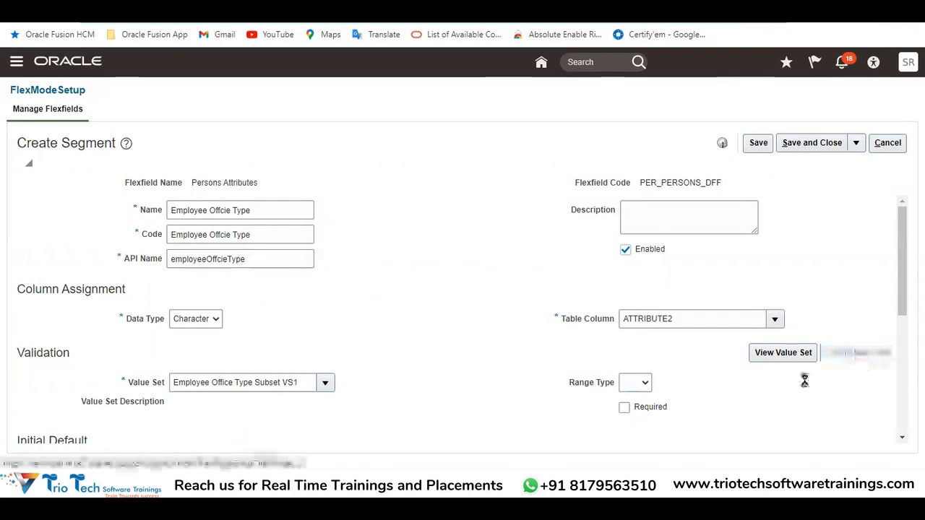
left_click(164, 171)
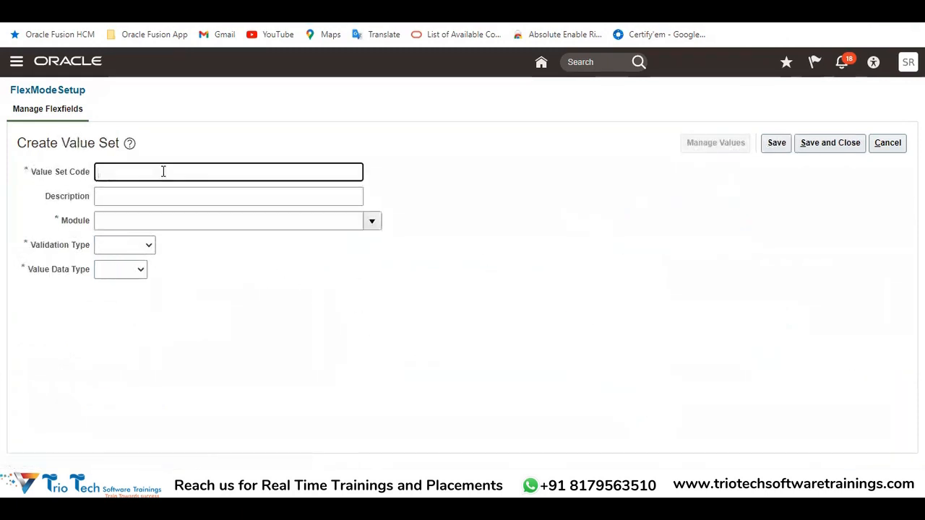
type("Employee Value set")
Set the value set's module to Global Human Resources, validation type to Table and value data type to Character
left_click(372, 221)
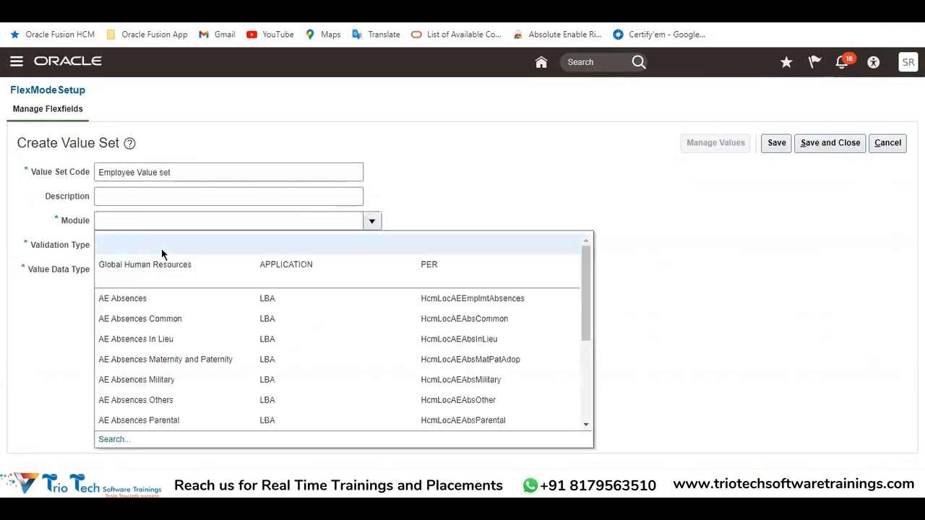
left_click(163, 268)
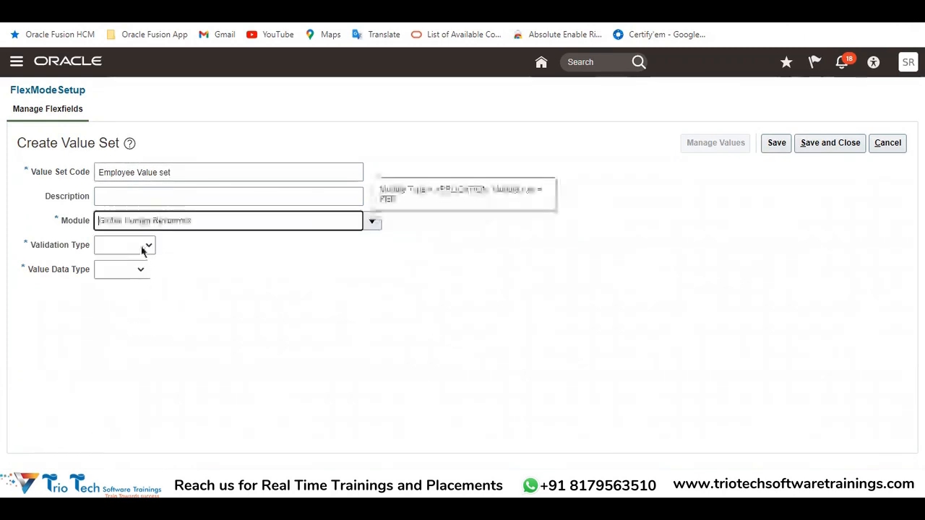
left_click(142, 249)
left_click(123, 313)
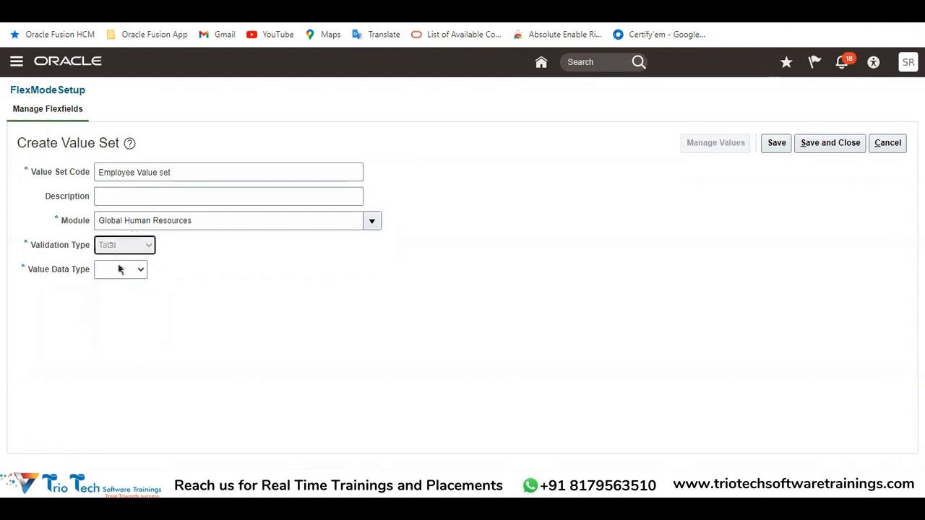
left_click(159, 269)
left_click(163, 293)
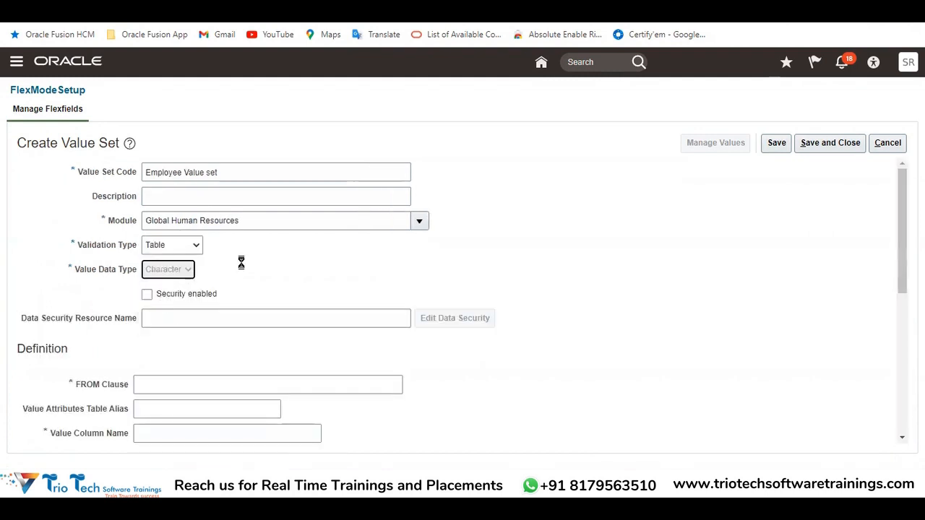
Copy the table name PER_PERSON_NAMES_F from the Excel notes into the FROM Clause of the Oracle value set
scroll(324, 247, "down", 4)
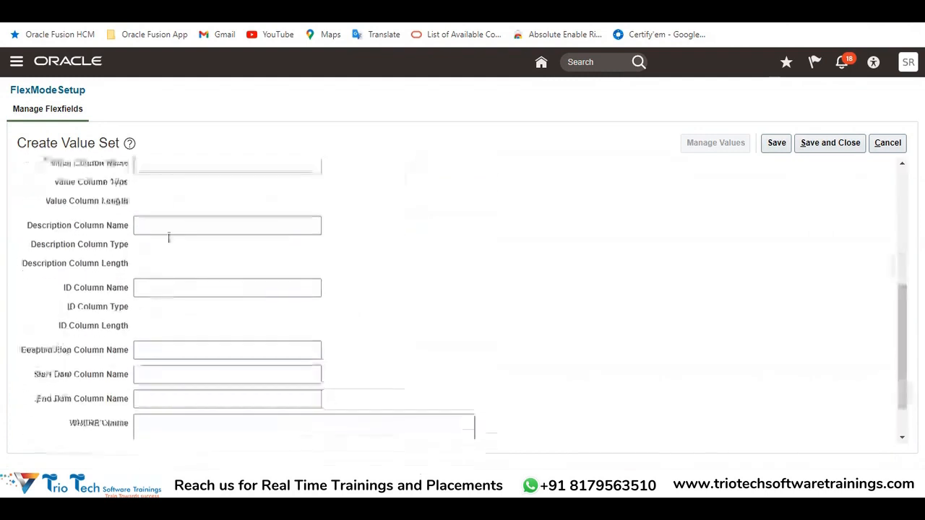
scroll(174, 383, "up", 5)
left_click(154, 380)
scroll(169, 316, "down", 2)
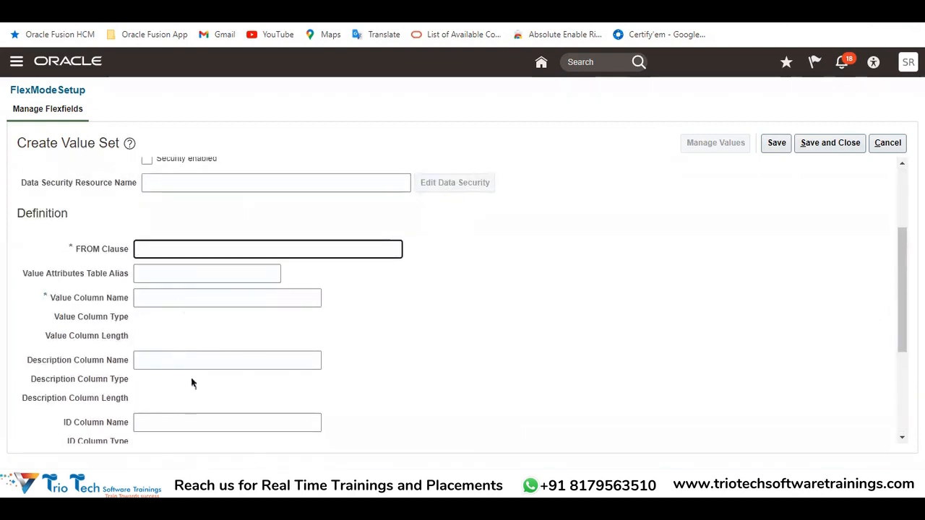
scroll(284, 344, "up", 2)
scroll(290, 344, "down", 2)
left_click(185, 17)
key("alt+Tab")
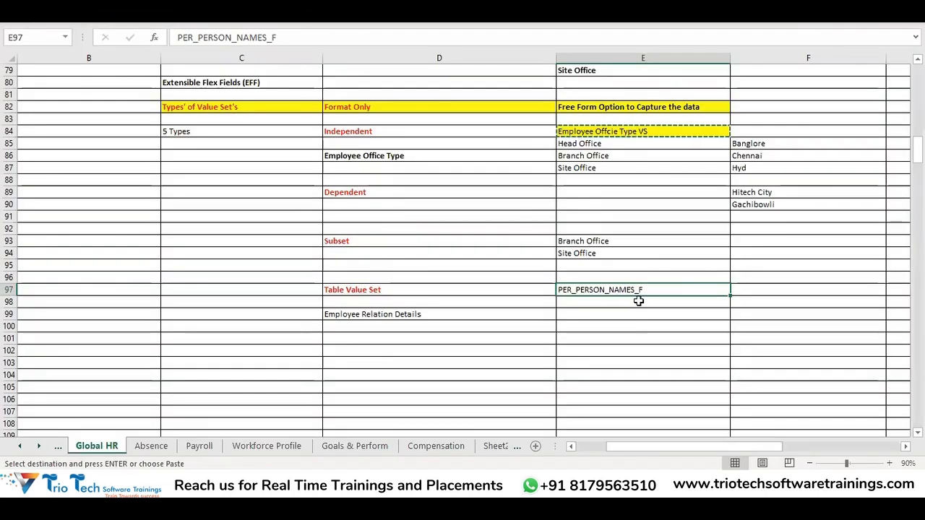
left_click(603, 326)
left_click(603, 290)
key("alt+Tab")
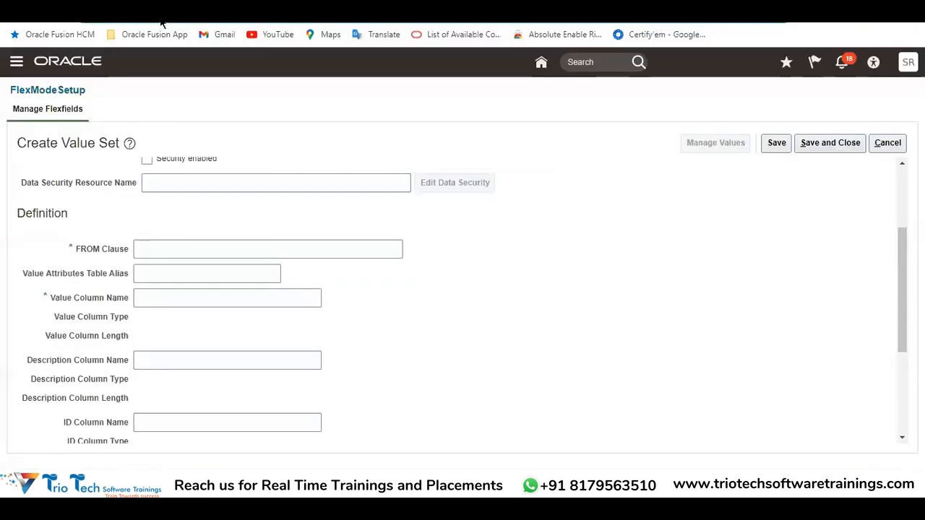
key("alt+Tab")
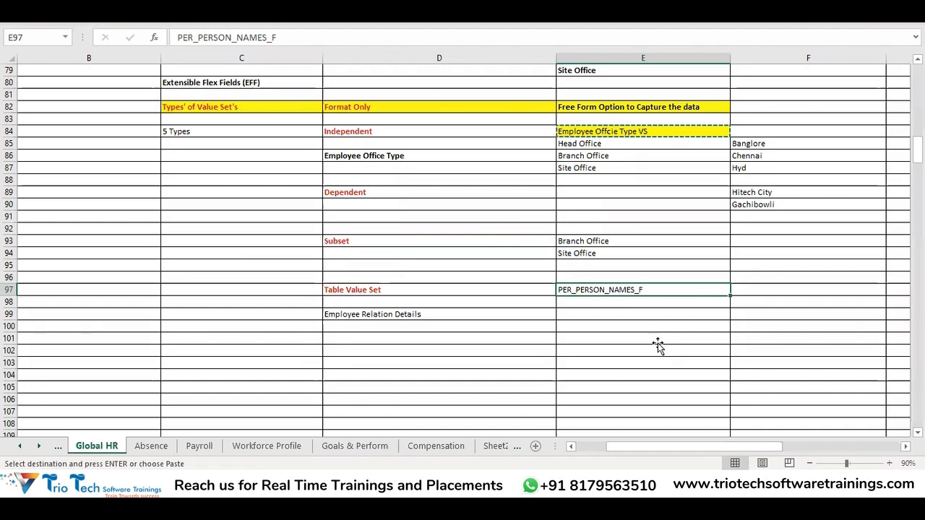
key("ctrl+c")
key("alt+Tab")
left_click(147, 247)
key("ctrl+v")
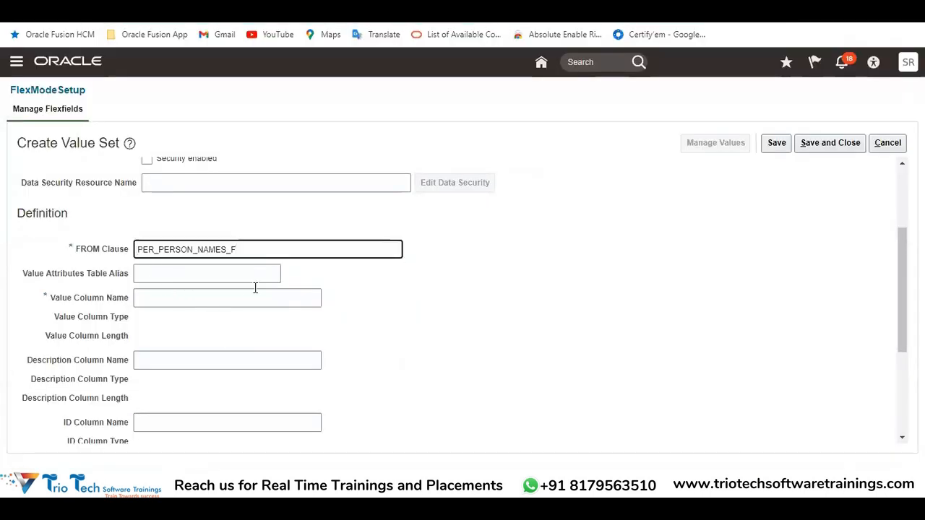
Set the Value Column Name of the table value set to LAST_NAME
scroll(358, 357, "up", 2)
scroll(358, 358, "down", 3)
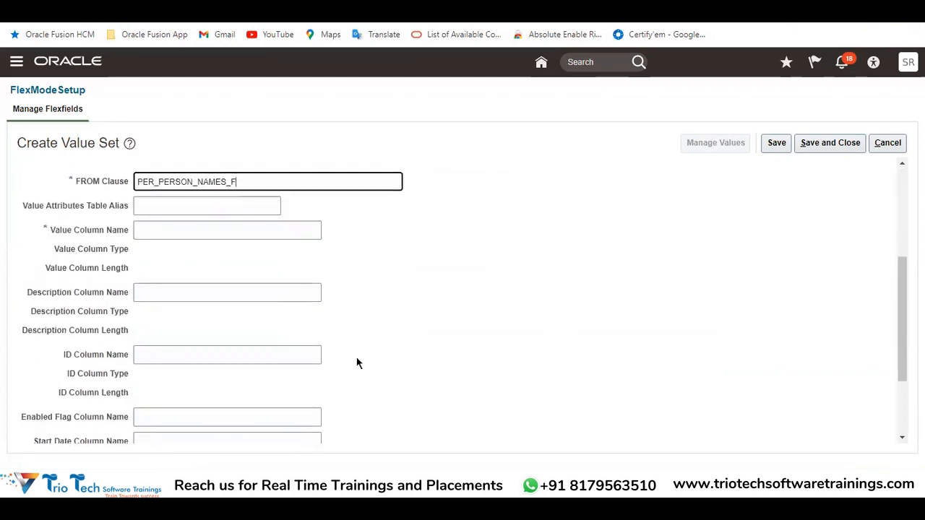
left_click(159, 233)
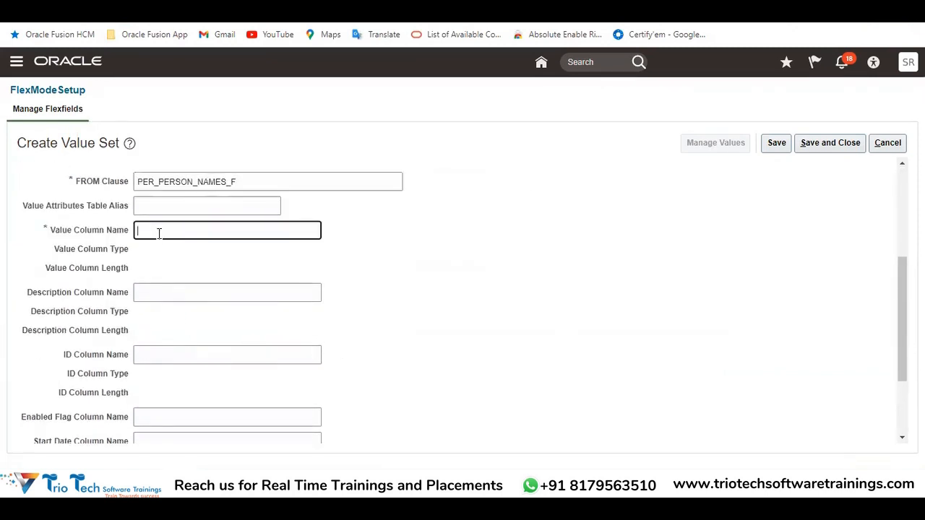
type("LAST_Nam")
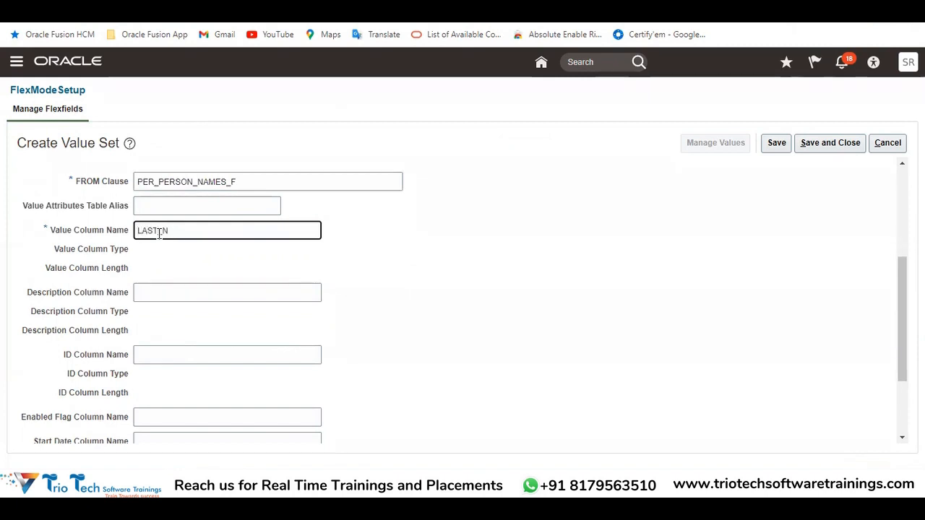
double_click(241, 182)
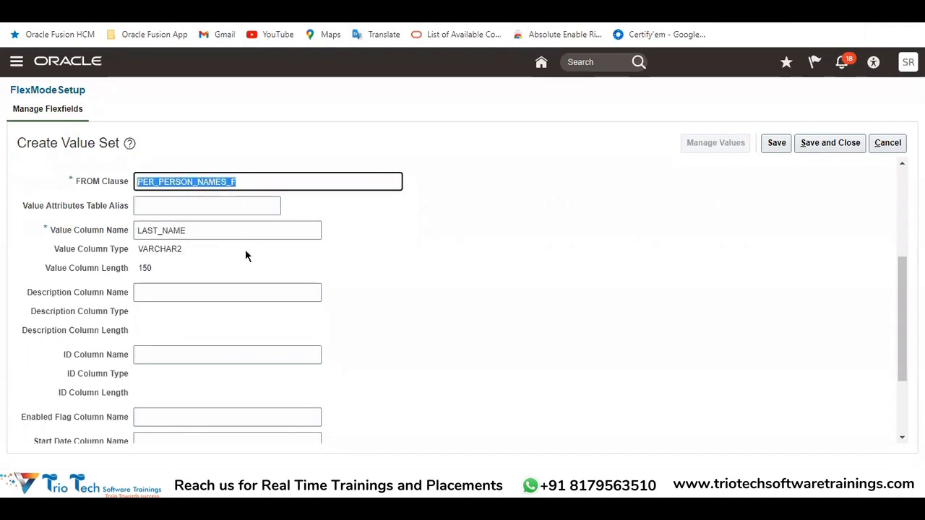
Set the Description Column Name to DISPLAY_NAME and the ID Column Name to PERSON_ID
left_click(162, 299)
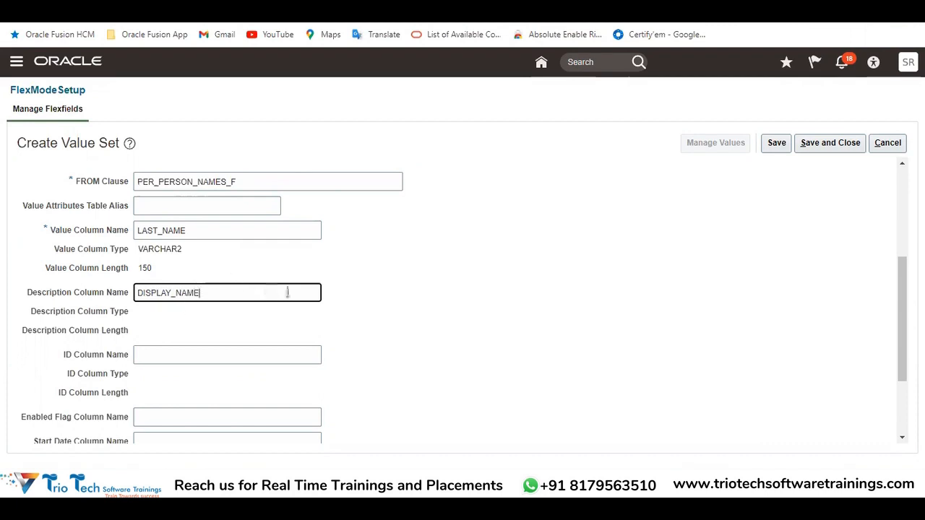
left_click(222, 357)
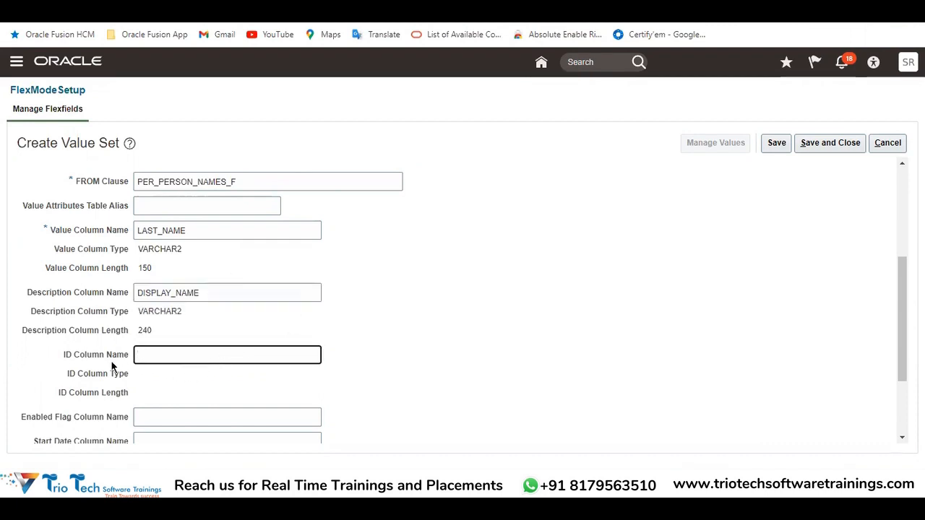
left_click_drag(243, 181, 133, 199)
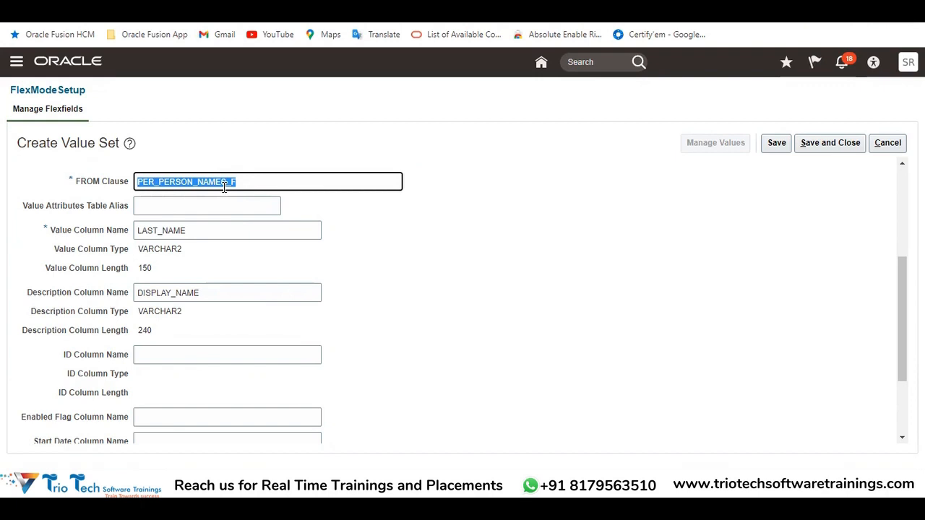
left_click(204, 349)
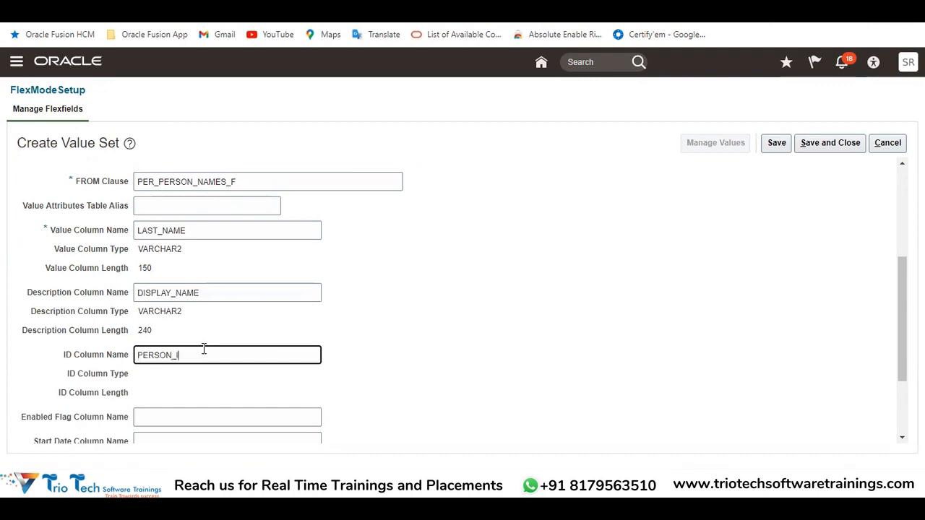
key("Tab")
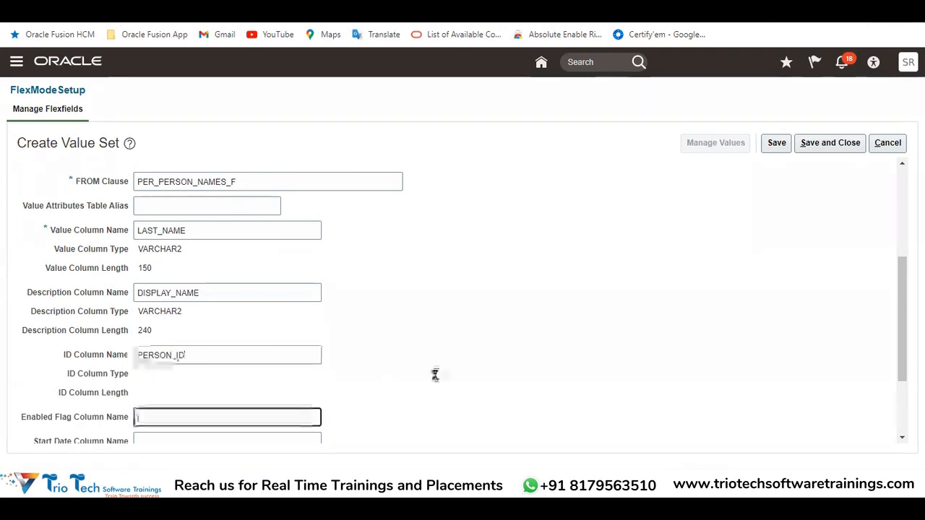
Review the table value set's definition, from its FROM clause to its value, description and ID columns
scroll(410, 299, "down", 2)
scroll(409, 304, "up", 2)
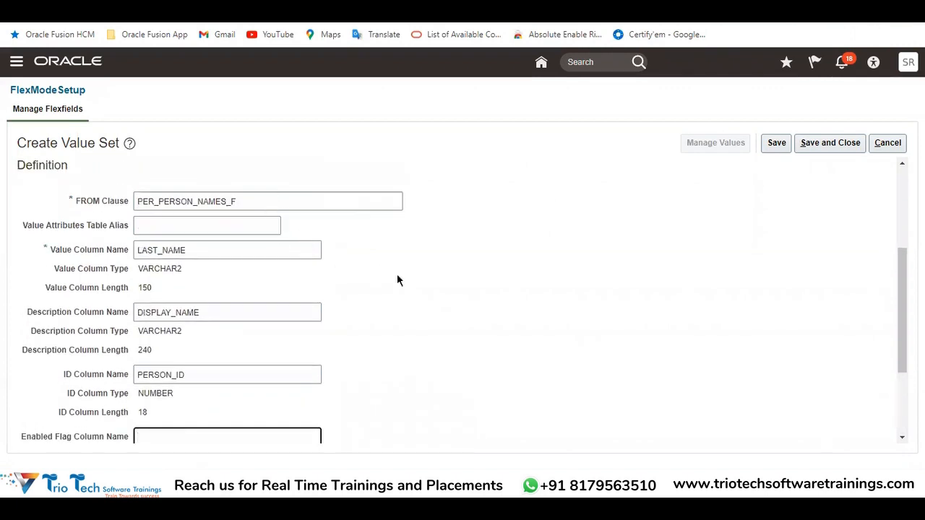
scroll(403, 279, "down", 2)
scroll(301, 337, "up", 2)
scroll(206, 248, "up", 3)
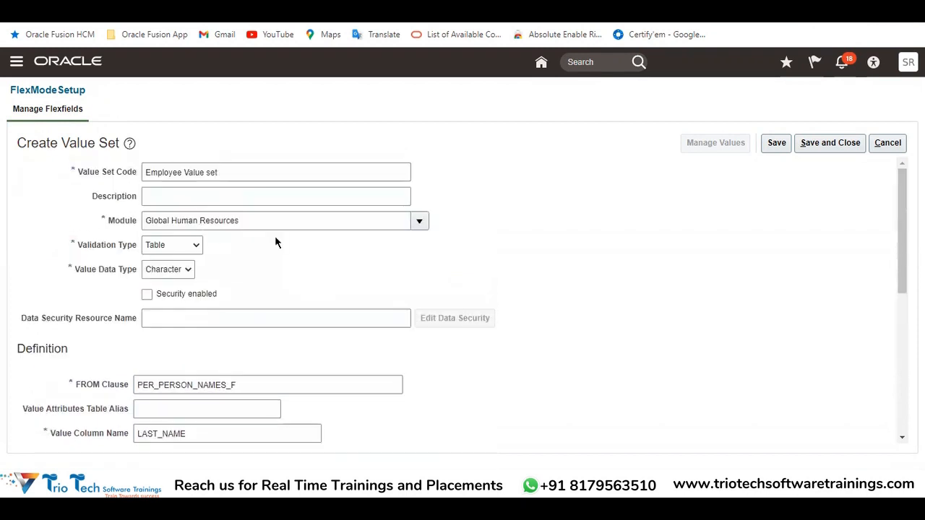
scroll(275, 243, "down", 2)
left_click_drag(246, 249, 122, 269)
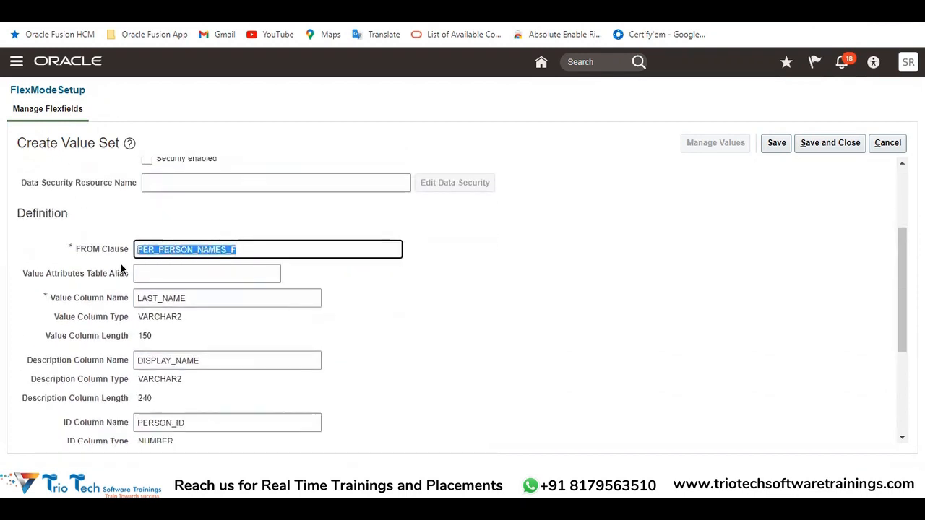
left_click(189, 15)
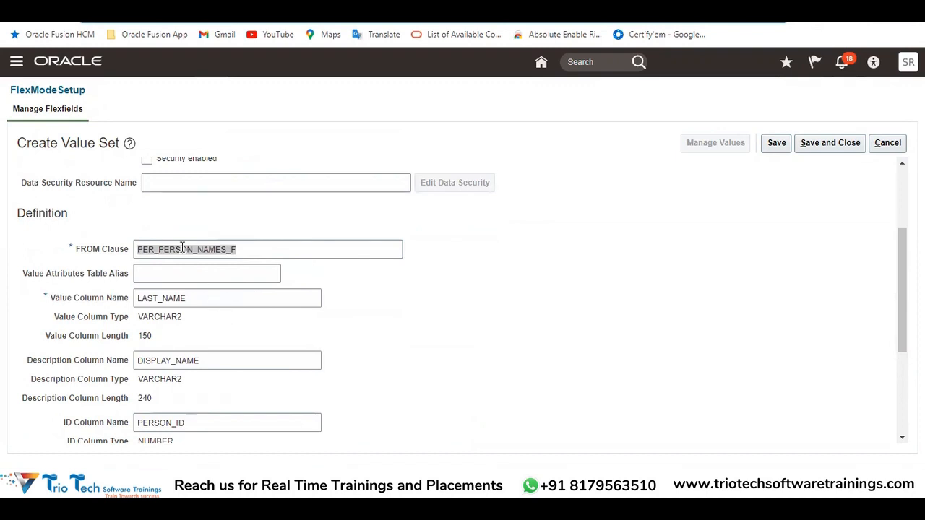
left_click_drag(196, 300, 119, 307)
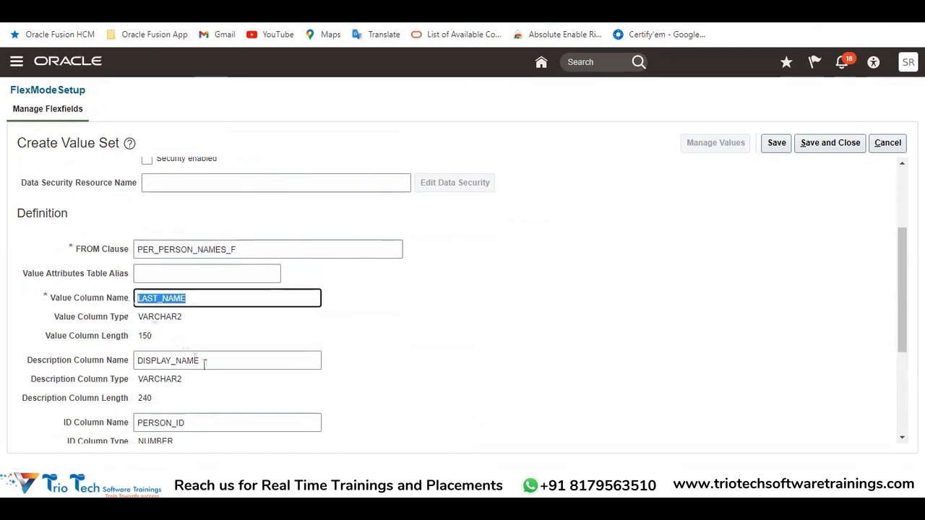
left_click_drag(200, 365, 134, 360)
left_click_drag(165, 302, 134, 302)
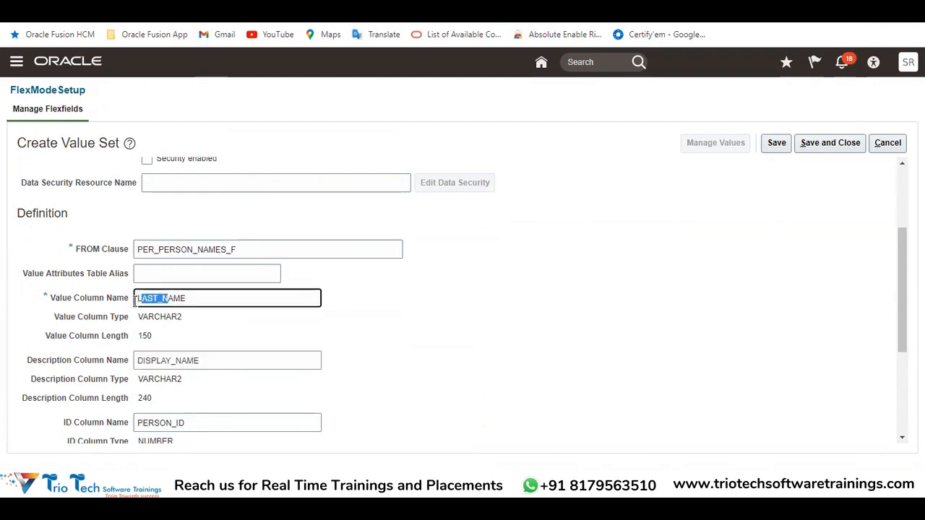
scroll(265, 309, "down", 1)
left_click_drag(199, 355, 133, 357)
scroll(258, 286, "down", 3)
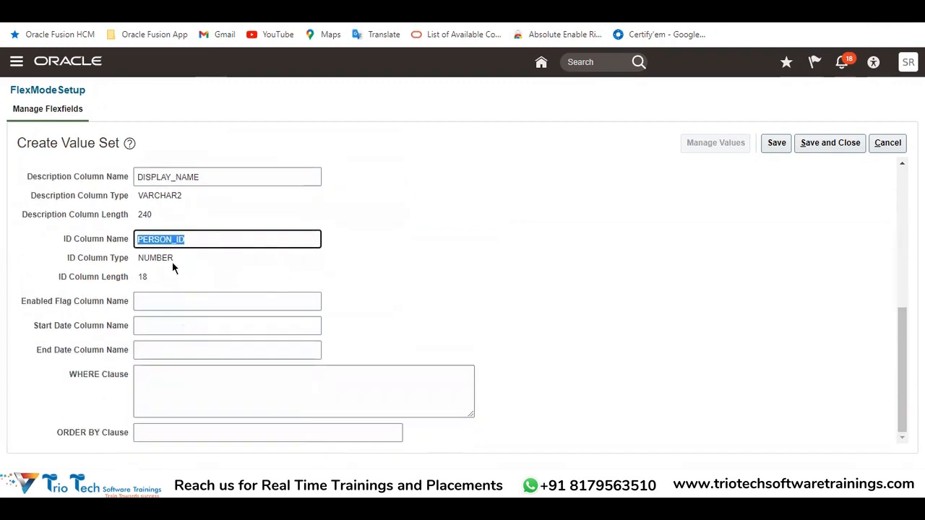
Inspect the optional WHERE Clause and ORDER BY Clause fields of the value set definition
left_click(146, 383)
left_click(141, 436)
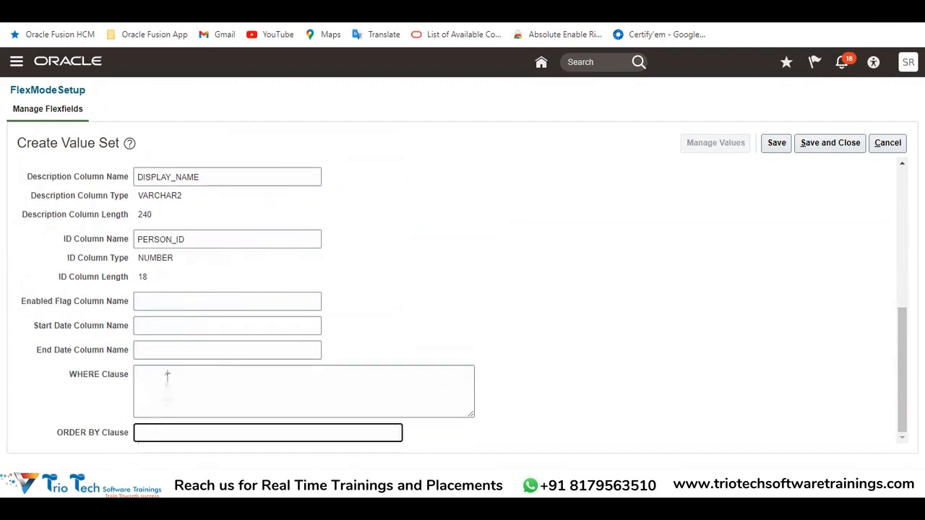
left_click(185, 397)
scroll(262, 372, "up", 4)
double_click(270, 336)
scroll(370, 279, "down", 5)
left_click(191, 396)
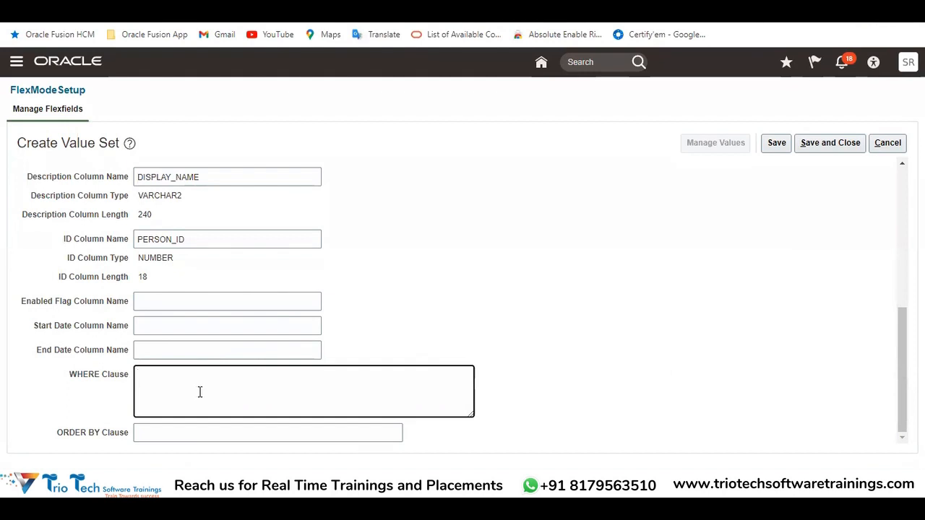
left_click(157, 438)
Recheck the Table validation type and the FROM clause, and save and close the value set
scroll(227, 389, "up", 10)
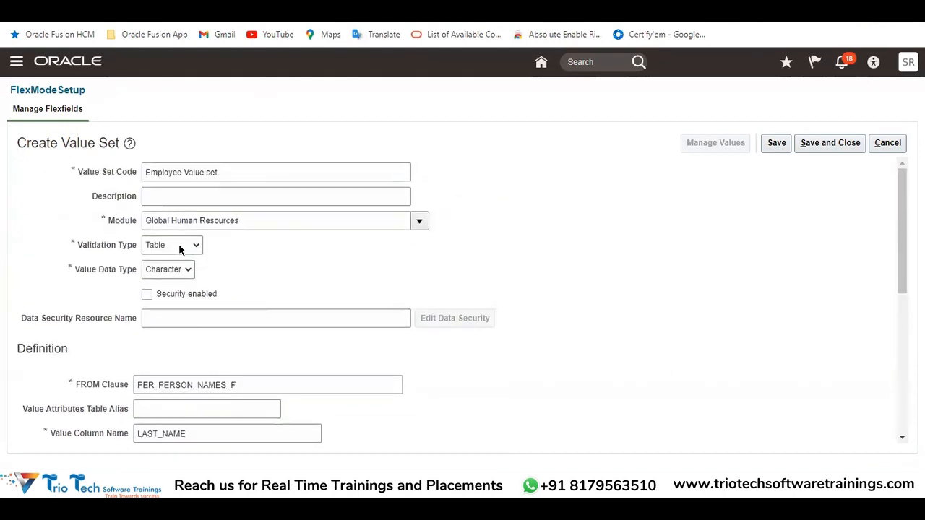
left_click(179, 245)
left_click(180, 313)
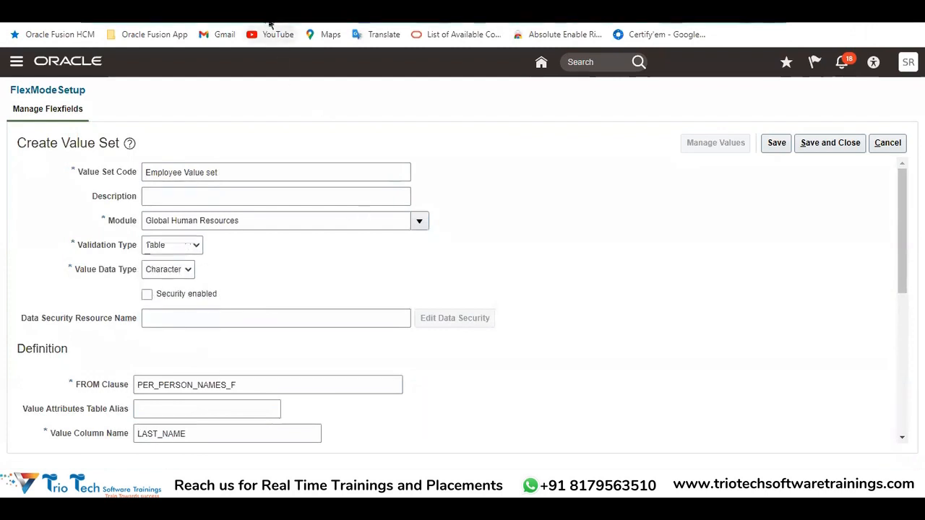
scroll(282, 296, "down", 3)
left_click_drag(251, 180, 133, 185)
key("ctrl+c")
scroll(137, 246, "up", 3)
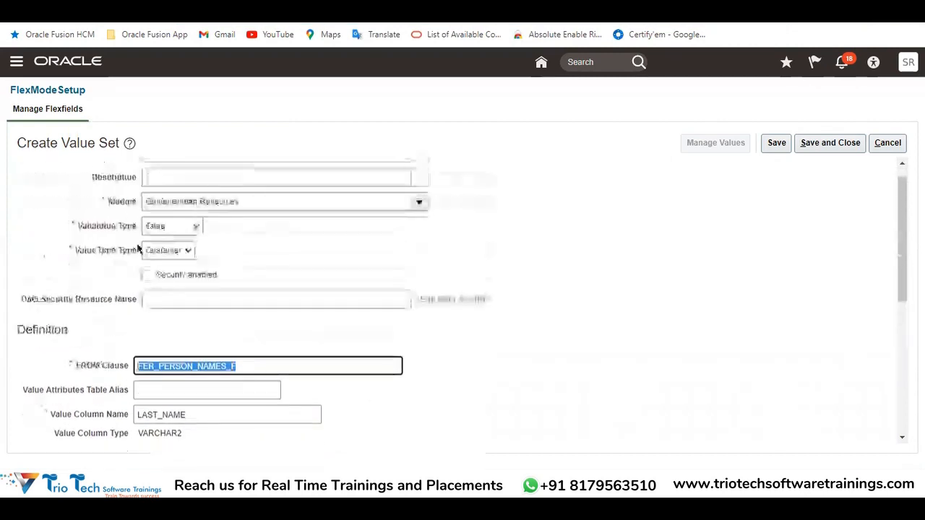
left_click(831, 143)
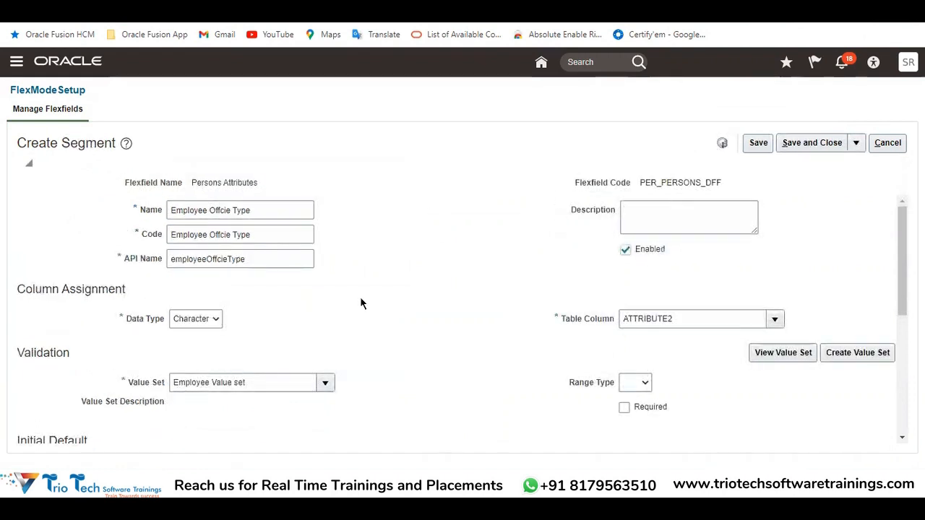
Review the segment's name and the value set assigned in its Validation section
triple_click(263, 386)
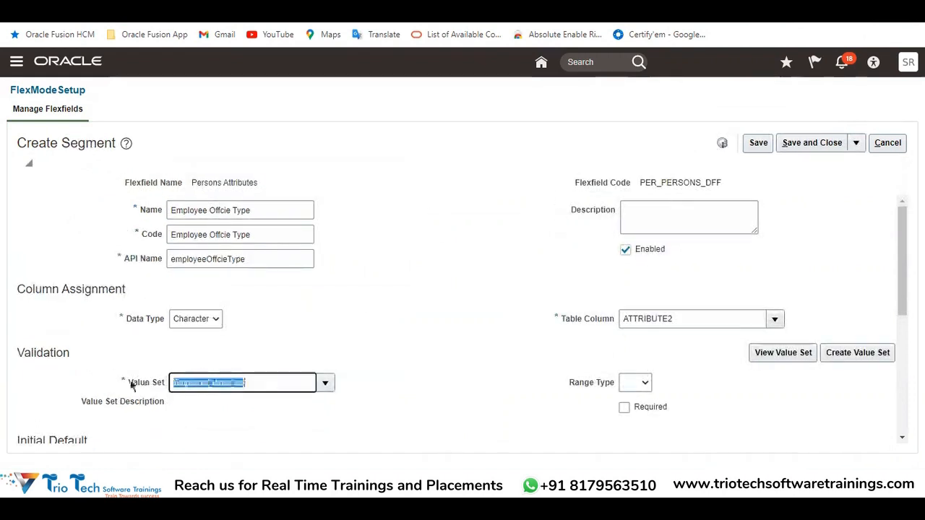
left_click(265, 215)
left_click_drag(265, 216, 155, 216)
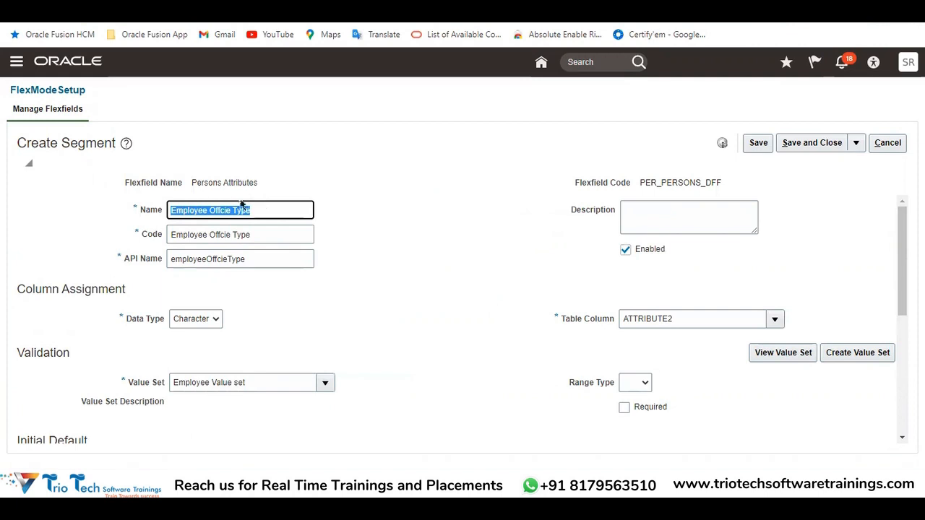
scroll(367, 324, "down", 2)
left_click(250, 315)
triple_click(249, 314)
left_click_drag(122, 315, 157, 320)
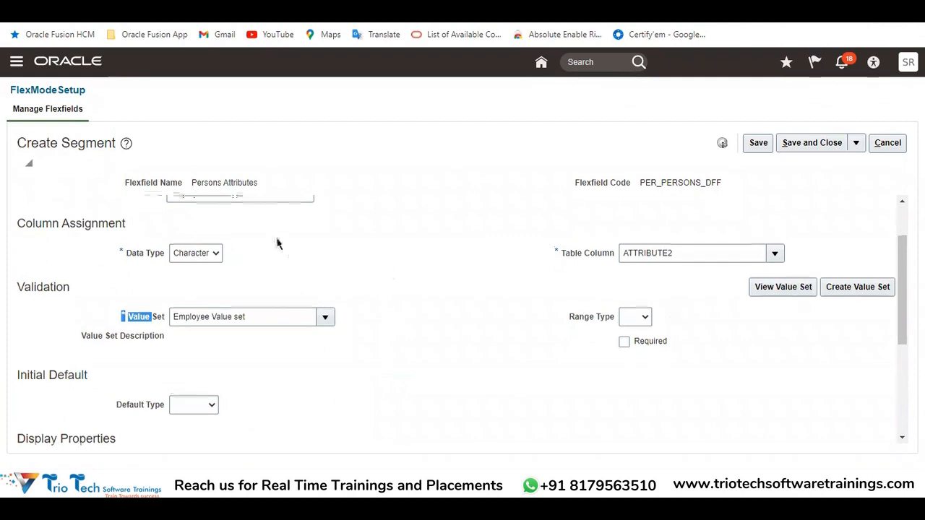
Recheck the segment's name, and switch to the Excel notes to review the five value set types from Format Only to Table Value Set
scroll(277, 244, "up", 1)
left_click_drag(258, 208, 170, 225)
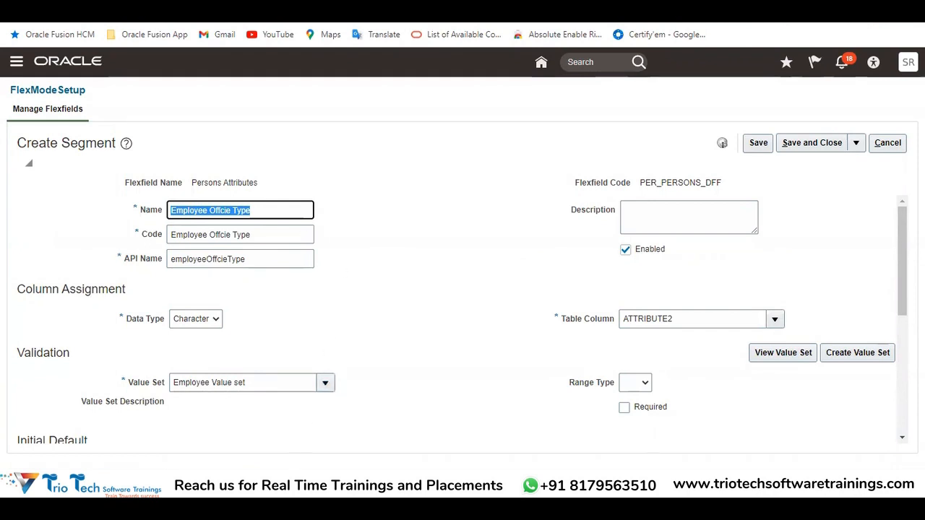
left_click(262, 448)
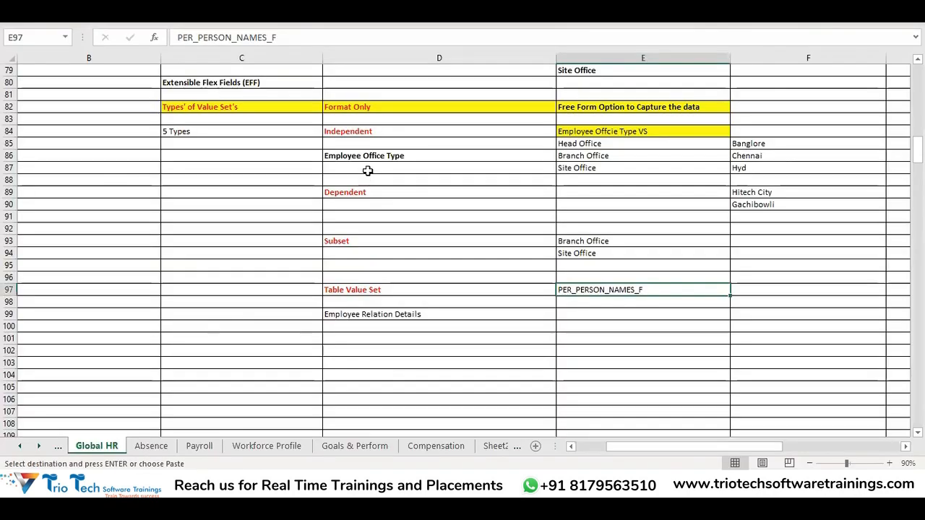
left_click(362, 129)
left_click(361, 107)
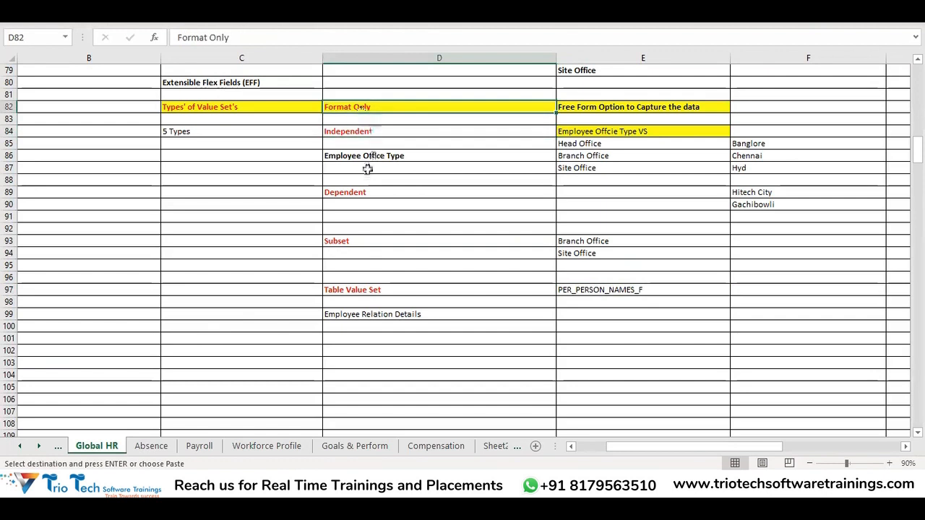
left_click(366, 192)
left_click(365, 240)
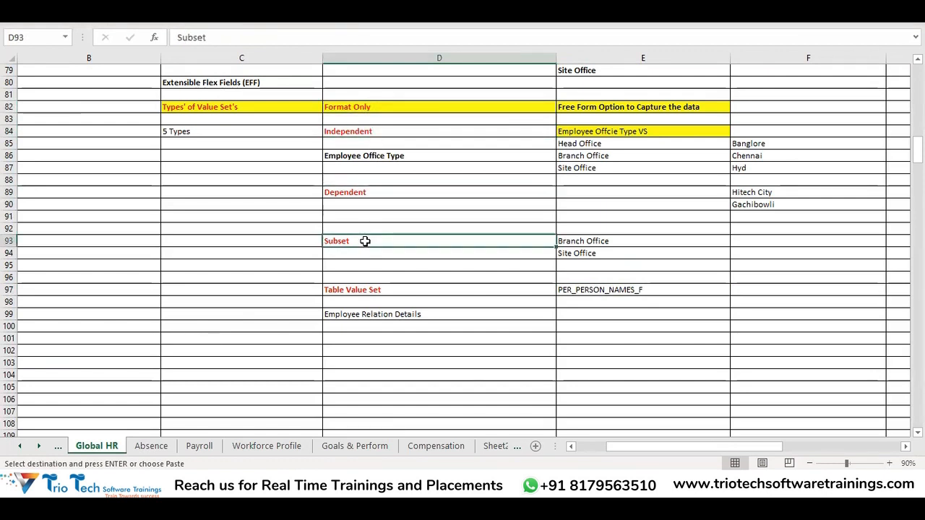
left_click(376, 287)
left_click_drag(364, 107, 369, 289)
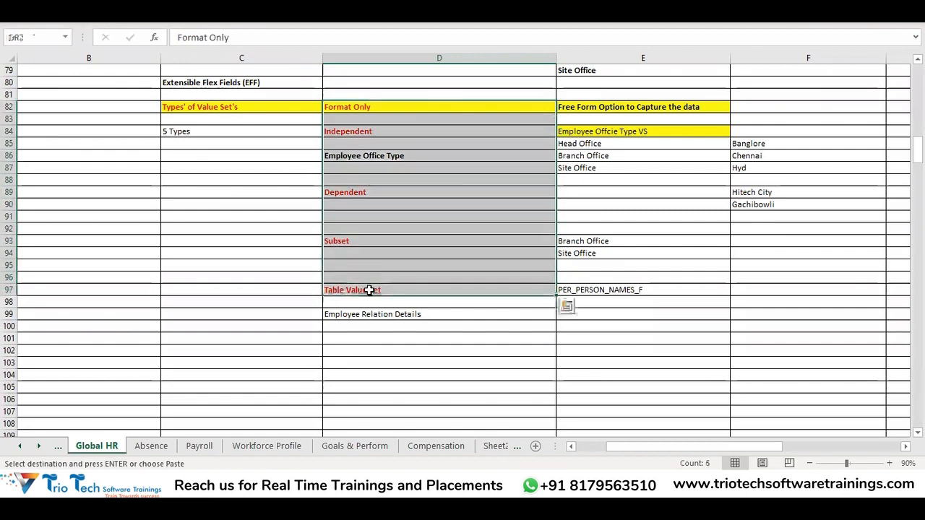
scroll(405, 214, "up", 3)
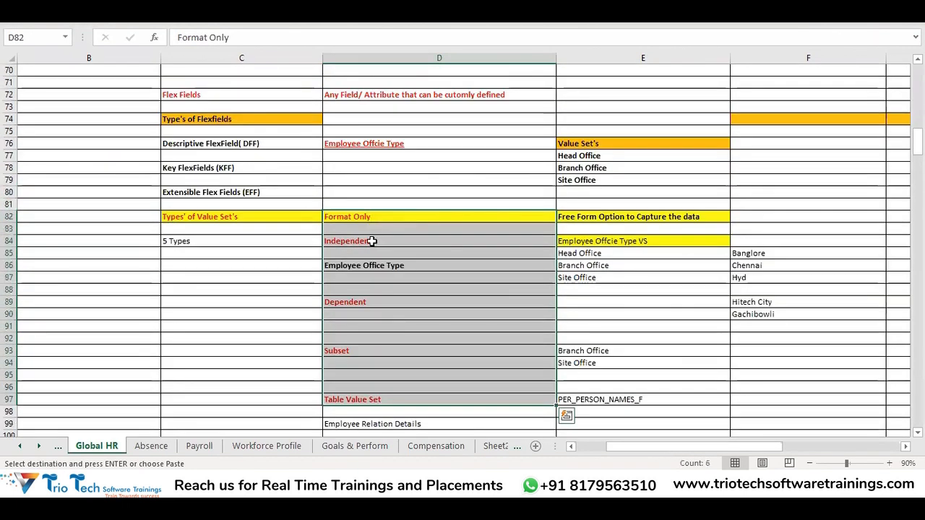
left_click(372, 241)
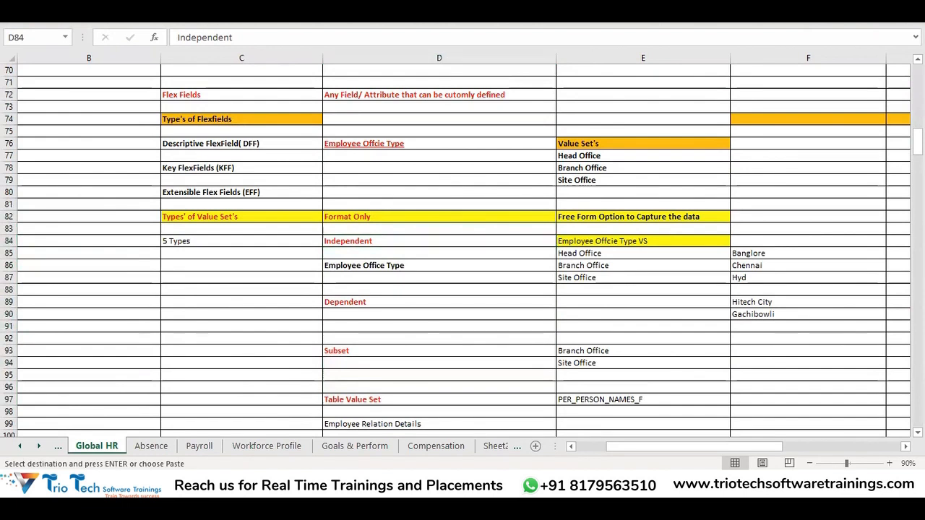
Return to the Create Segment page, search for the value set Employee Offcie Type VS listed in the Excel notes, and assign it to the segment
key("alt+Tab")
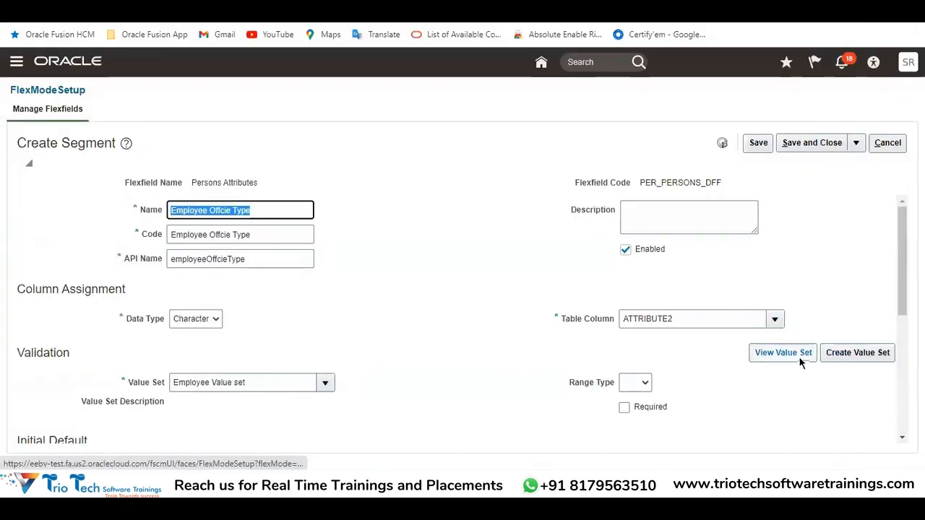
left_click(327, 383)
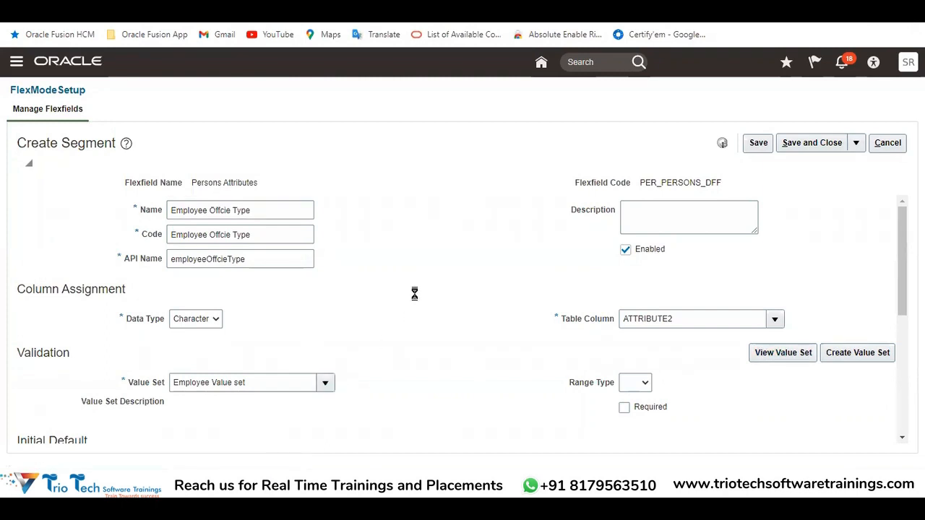
left_click(186, 361)
left_click_drag(432, 155, 340, 145)
key("ctrl+v")
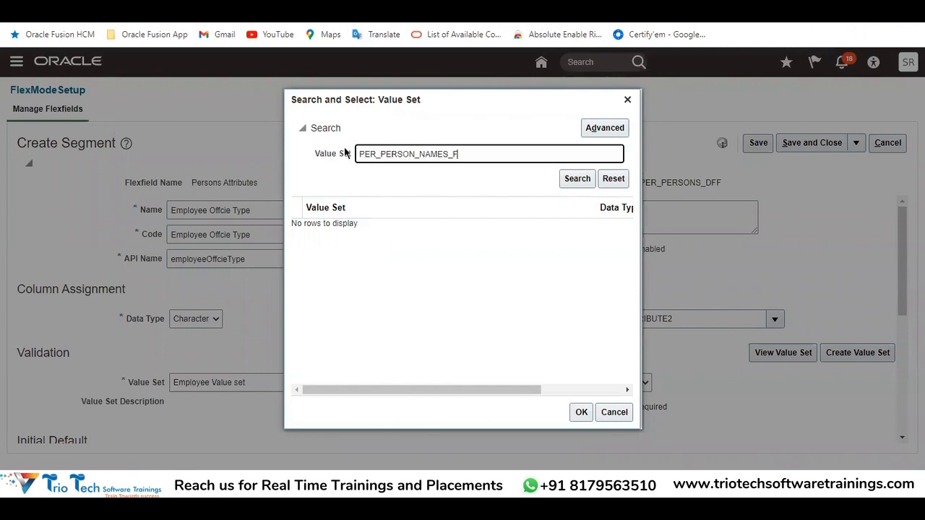
key("alt+Tab")
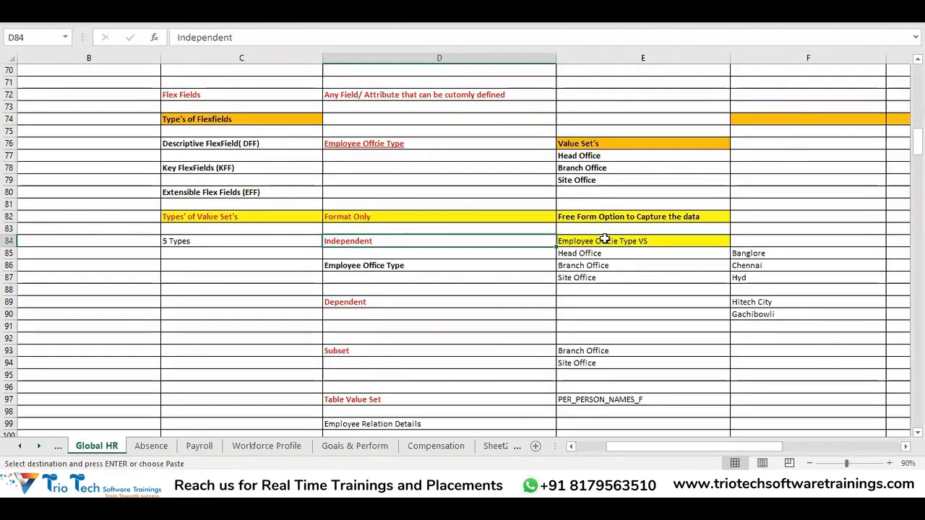
left_click(604, 240)
key("alt+Tab")
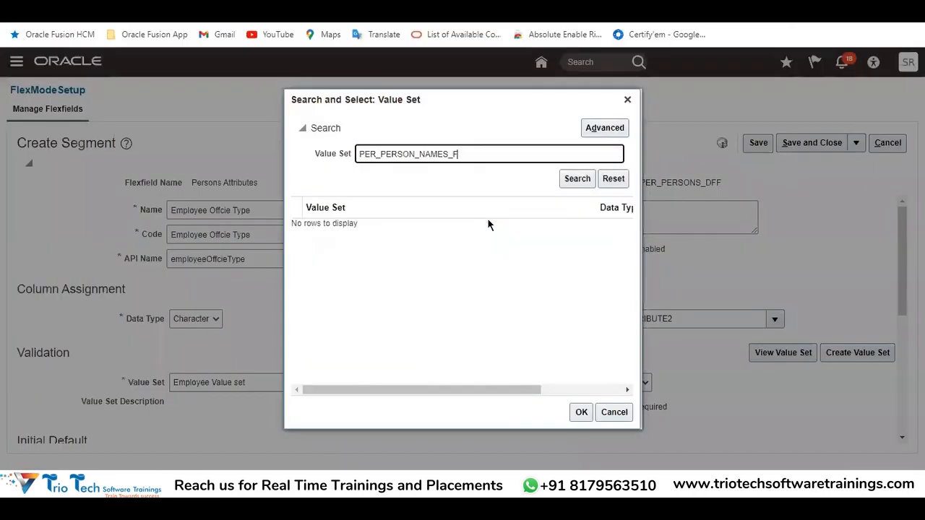
left_click_drag(471, 154, 297, 149)
type("Employee Offcie Type VS")
left_click(575, 179)
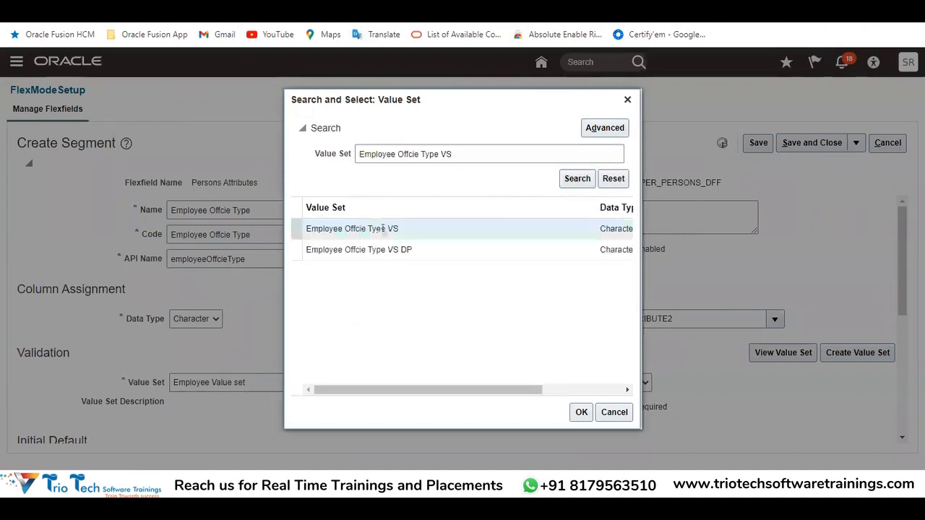
left_click(580, 411)
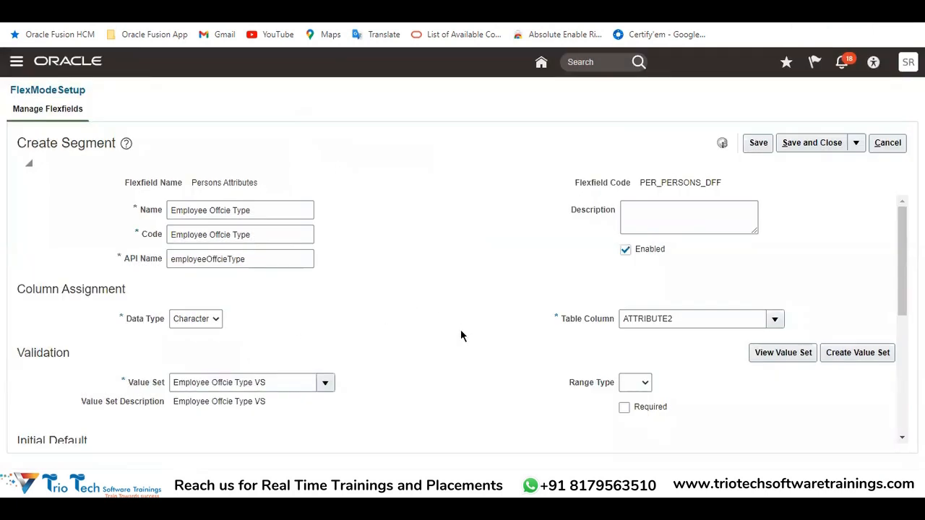
Make the Employee Offcie Type segment required in its Validation section
left_click_drag(279, 211, 169, 219)
double_click(95, 141)
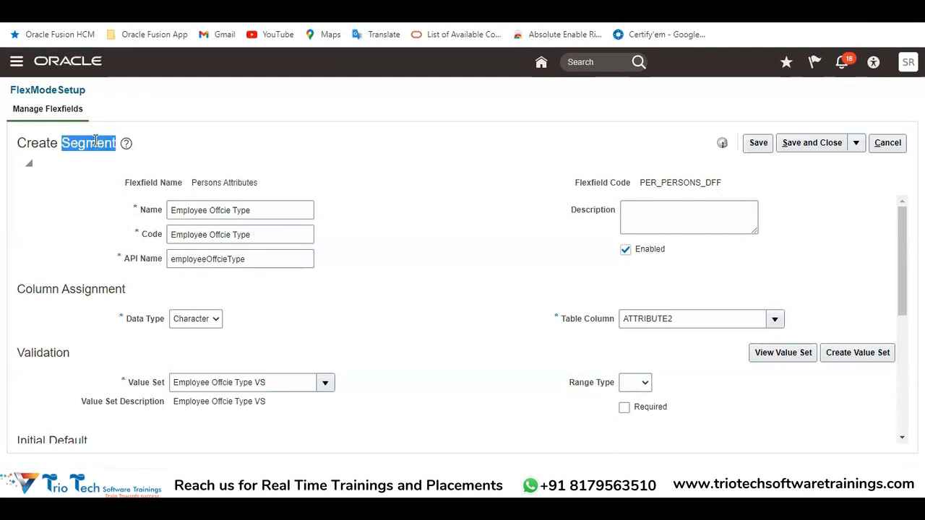
scroll(446, 357, "down", 3)
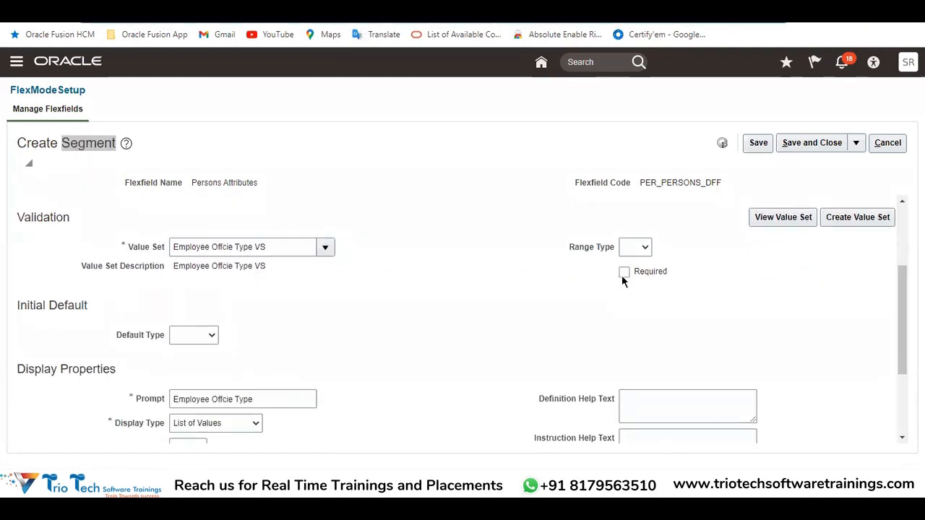
left_click(624, 273)
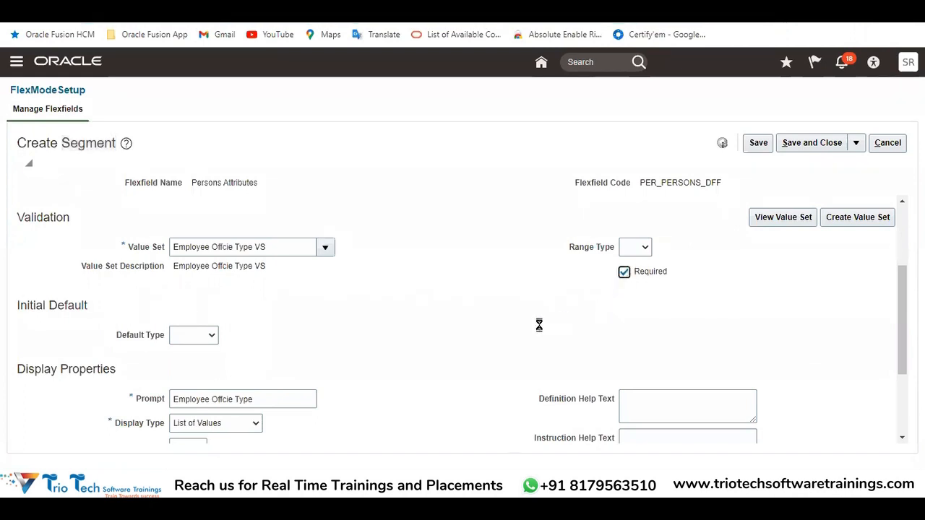
Recheck the segment's name and Required setting, and inspect the Default Type field under Initial Default
scroll(506, 325, "up", 3)
left_click_drag(251, 210, 90, 31)
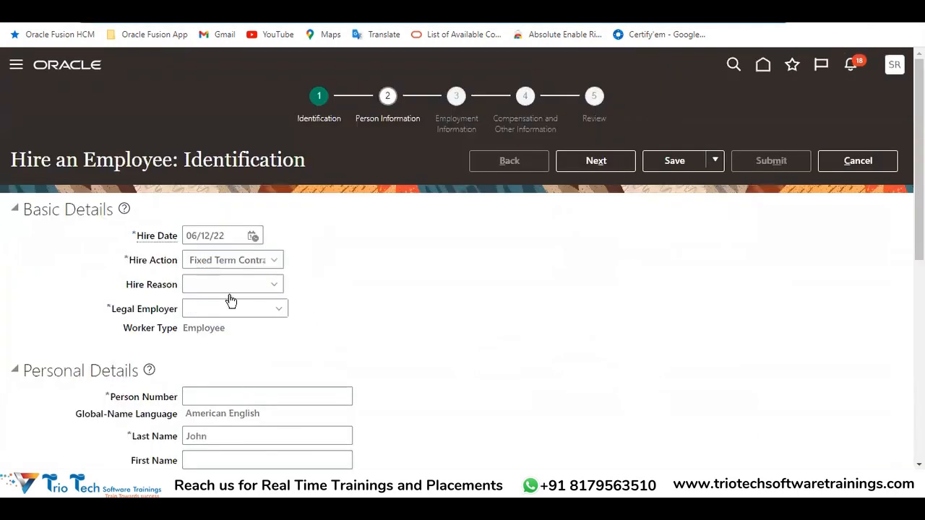
scroll(309, 306, "down", 5)
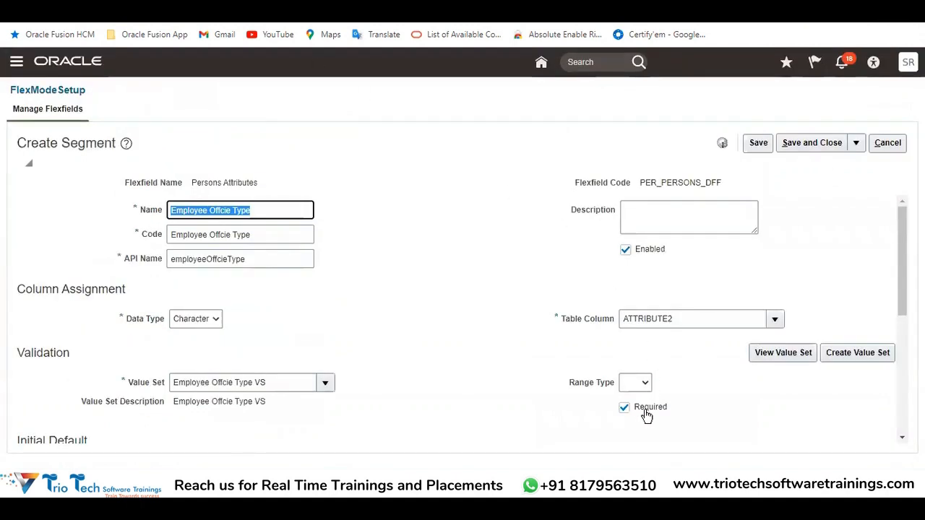
scroll(446, 335, "down", 3)
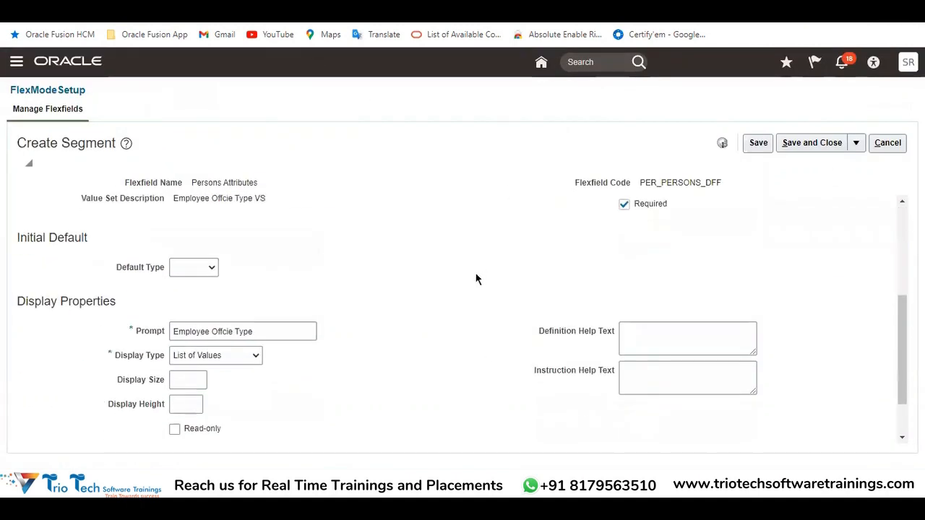
double_click(25, 243)
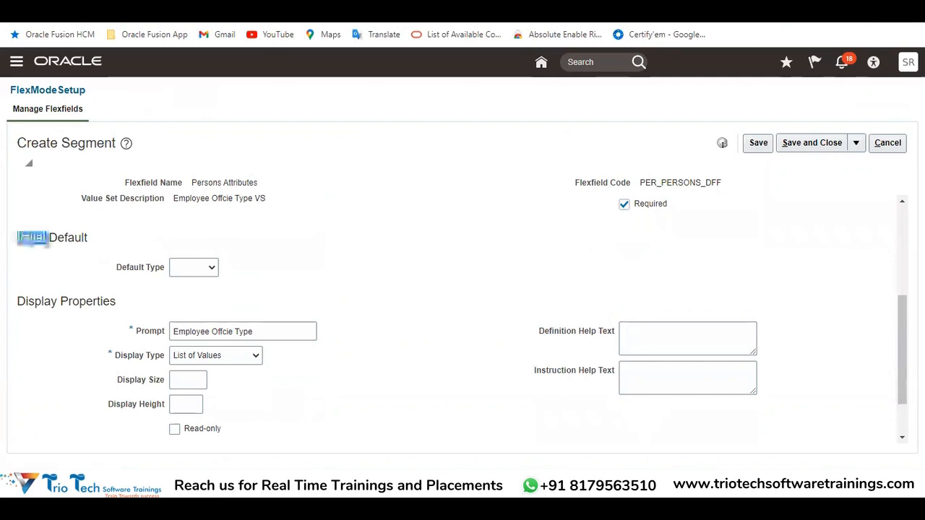
double_click(75, 238)
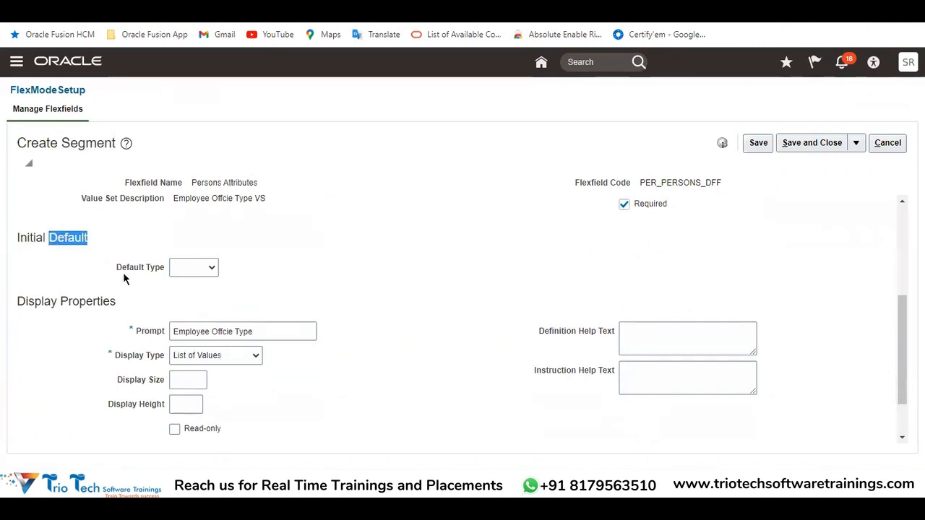
left_click_drag(120, 276, 147, 276)
left_click(197, 268)
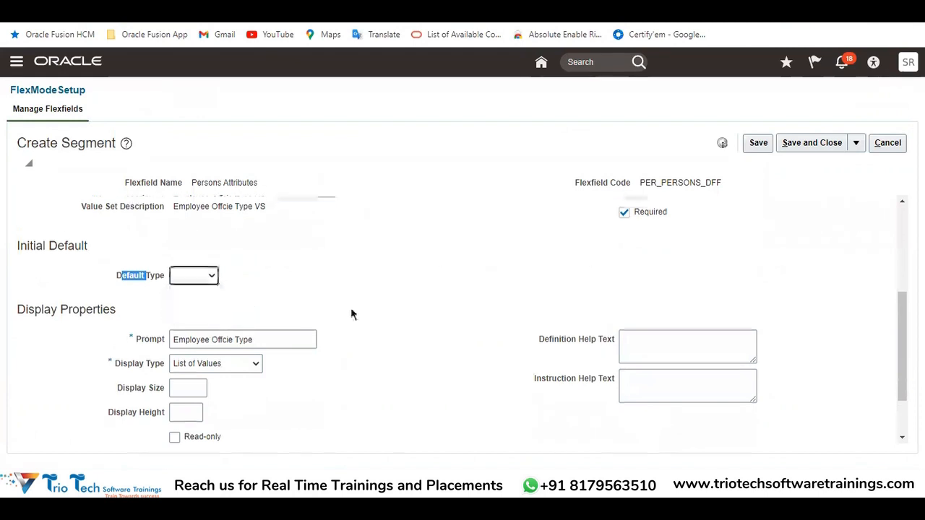
Switch to the Hire an Employee page and set Covid Status to Negative in the Descriptive Flexfield area
scroll(352, 314, "up", 3)
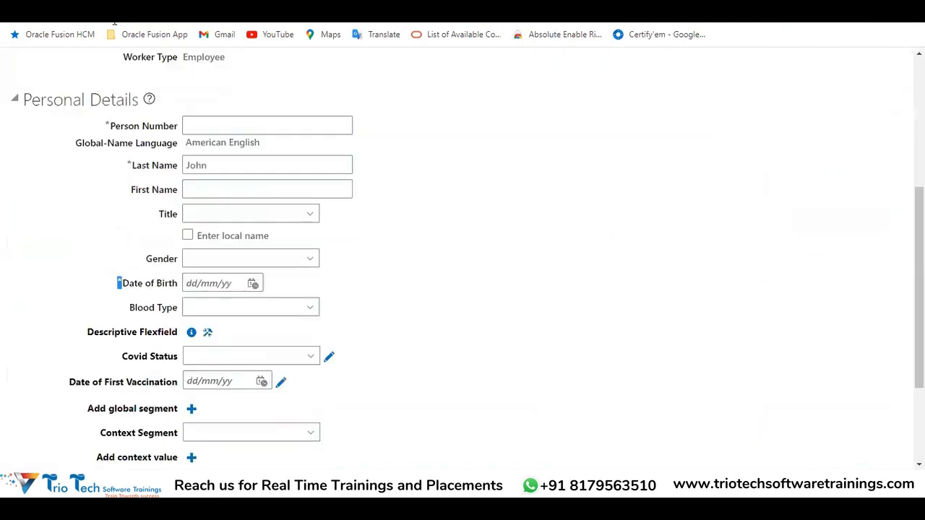
scroll(342, 263, "up", 5)
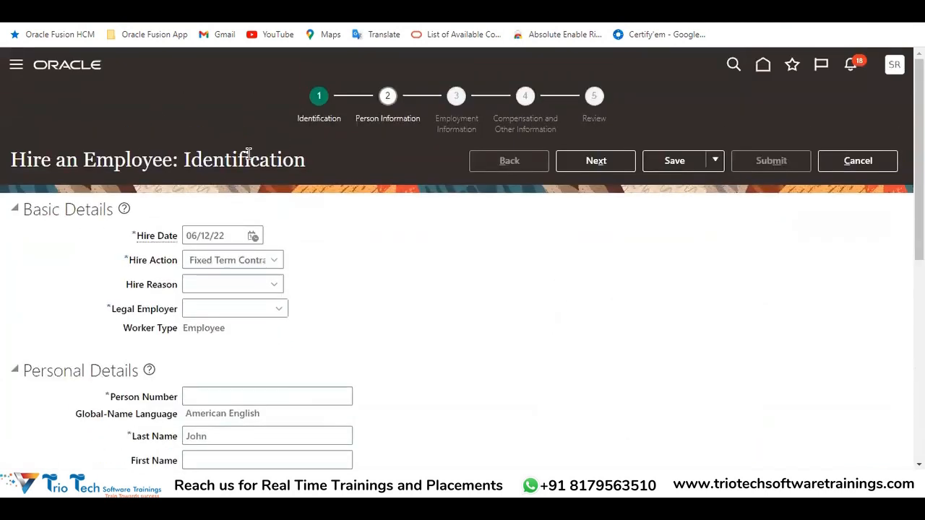
scroll(384, 231, "down", 5)
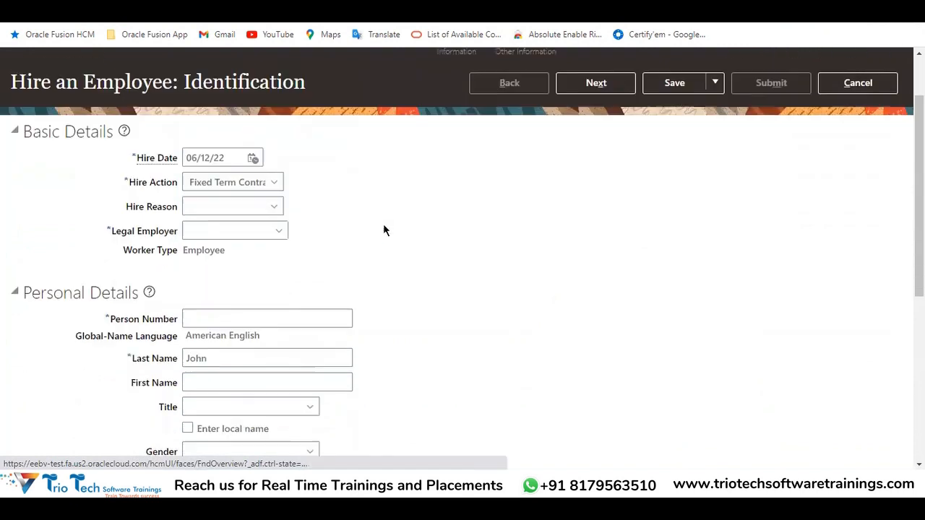
left_click(120, 289)
left_click_drag(118, 288, 168, 282)
left_click(204, 292)
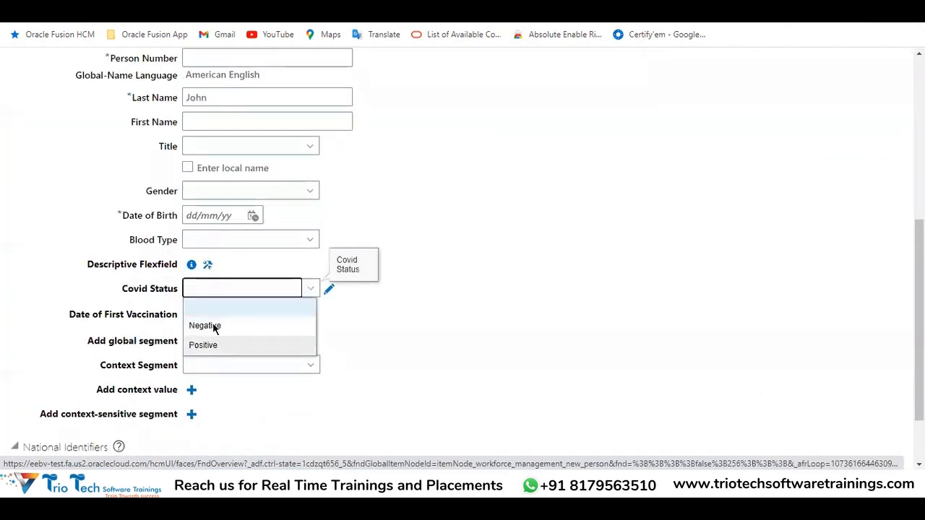
left_click(208, 326)
Examine the values offered for Covid Status again and reselect Negative
left_click(222, 296)
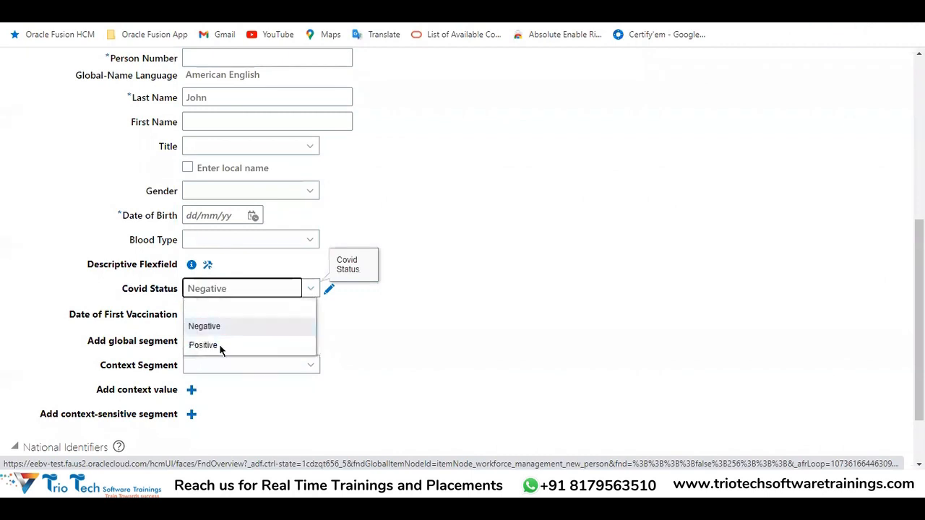
left_click(227, 288)
left_click(227, 291)
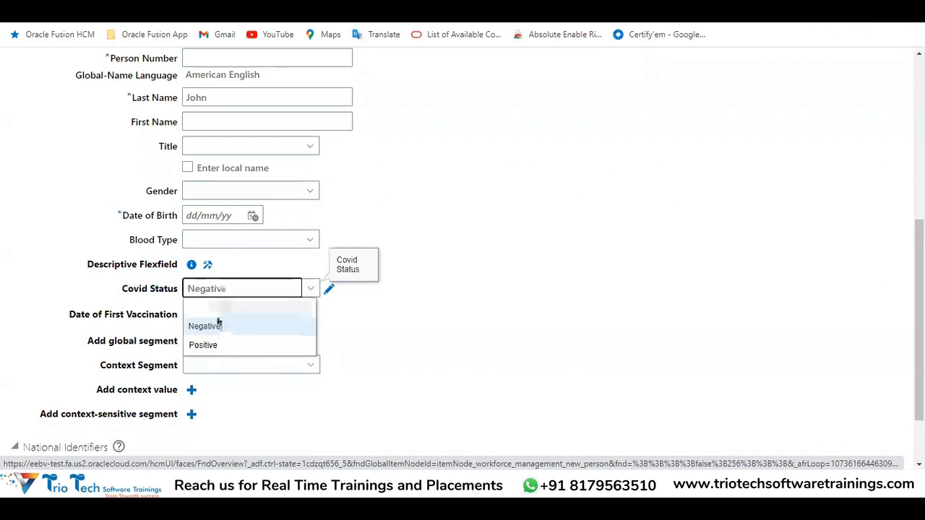
left_click_drag(123, 290, 189, 293)
left_click(200, 294)
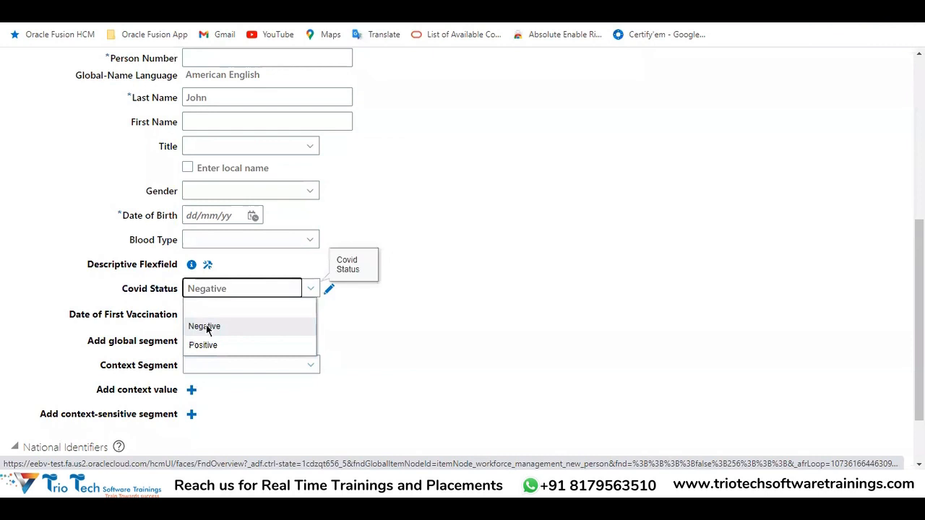
left_click(206, 327)
Set Covid Status to Positive among the employee's personal details
scroll(506, 251, "up", 5)
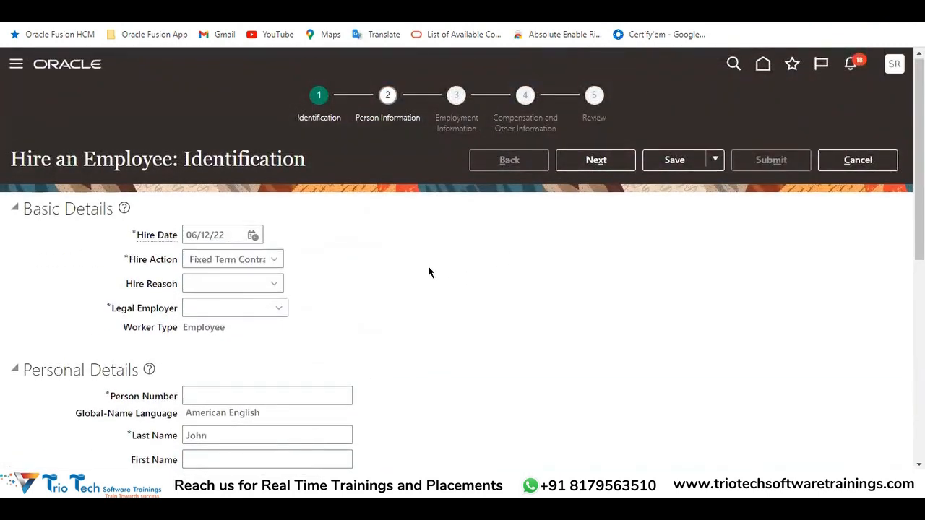
scroll(427, 267, "down", 6)
left_click(246, 222)
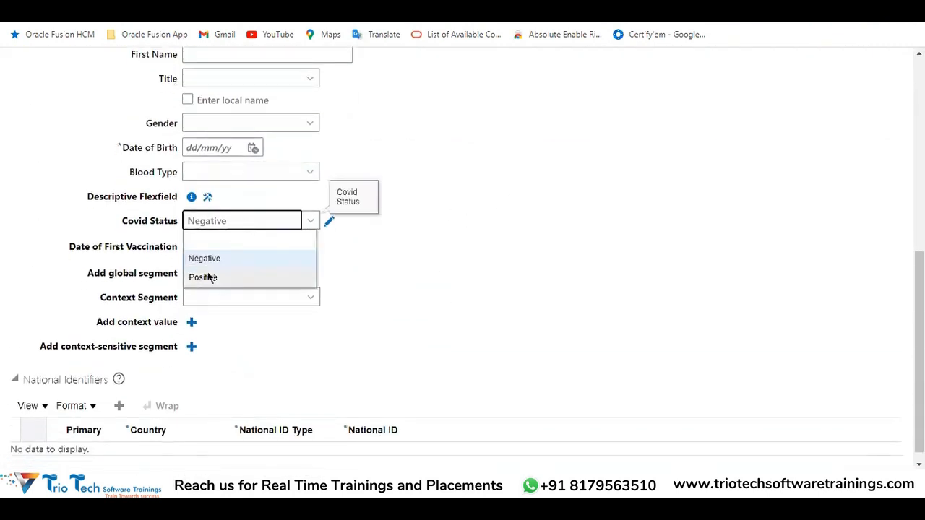
left_click(209, 276)
left_click_drag(122, 221, 181, 214)
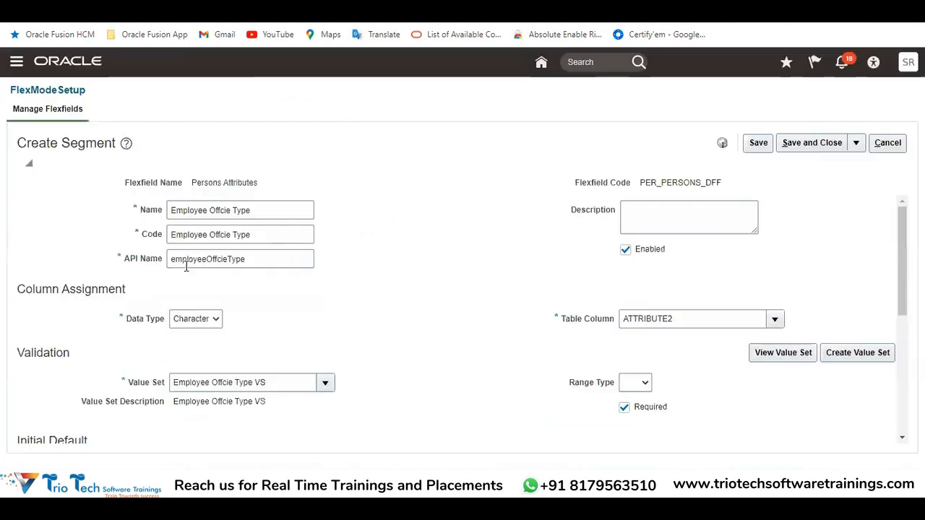
Return to the Create Segment page and give the segment an initial default of type Constant with the value Not Available
scroll(185, 266, "down", 2)
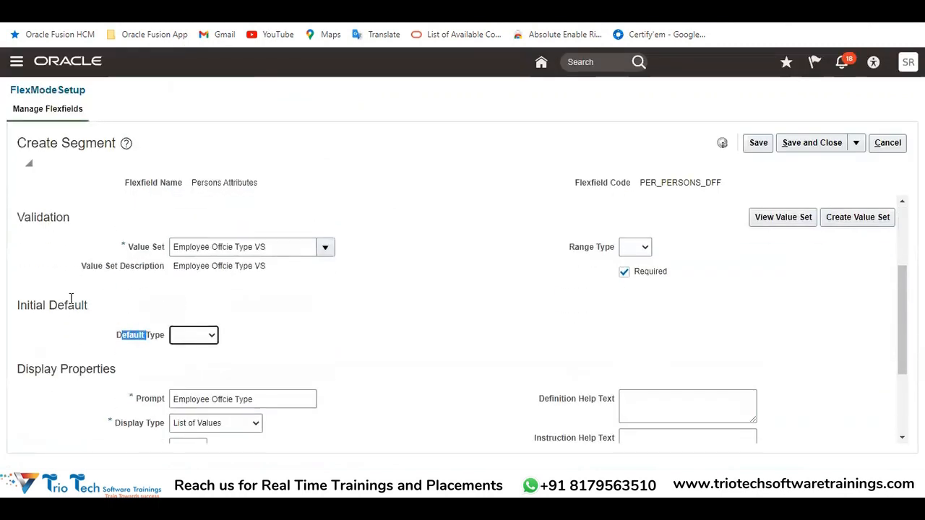
double_click(72, 305)
left_click(191, 334)
left_click(190, 359)
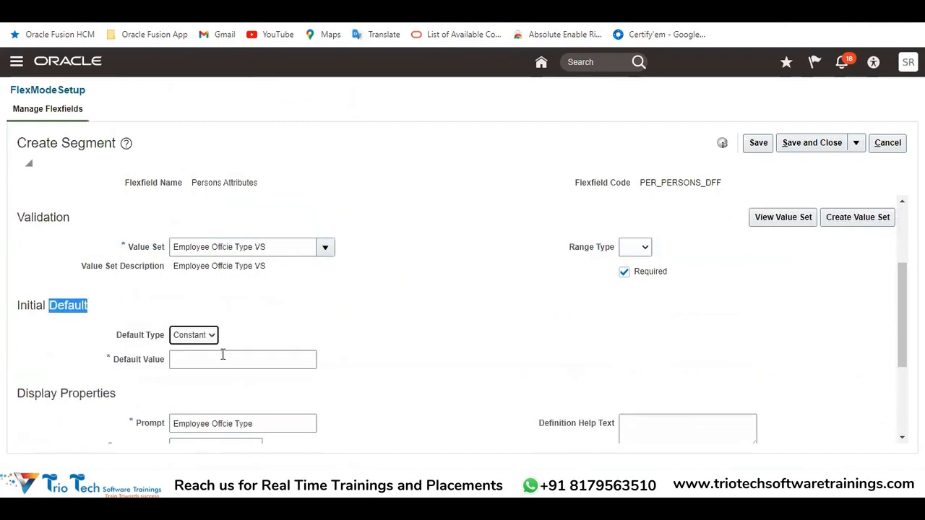
left_click(223, 354)
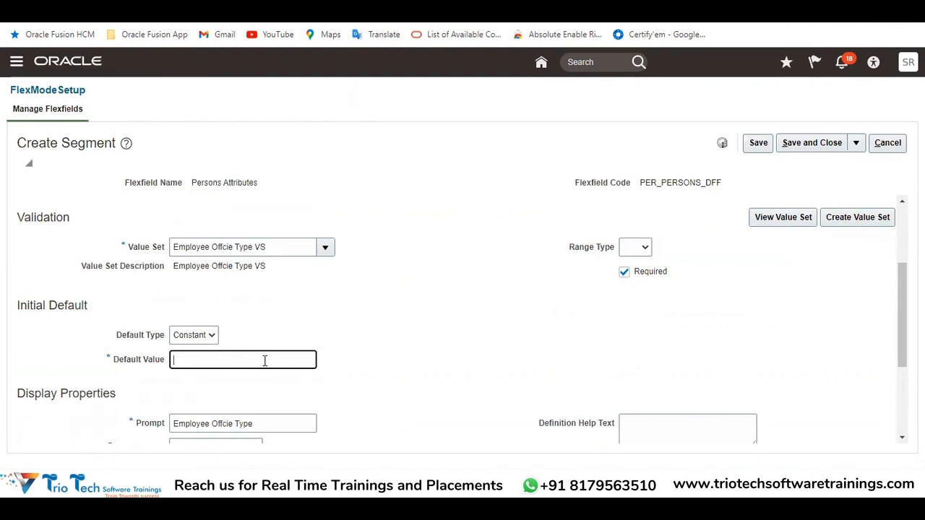
type("Not Available")
scroll(403, 307, "up", 4)
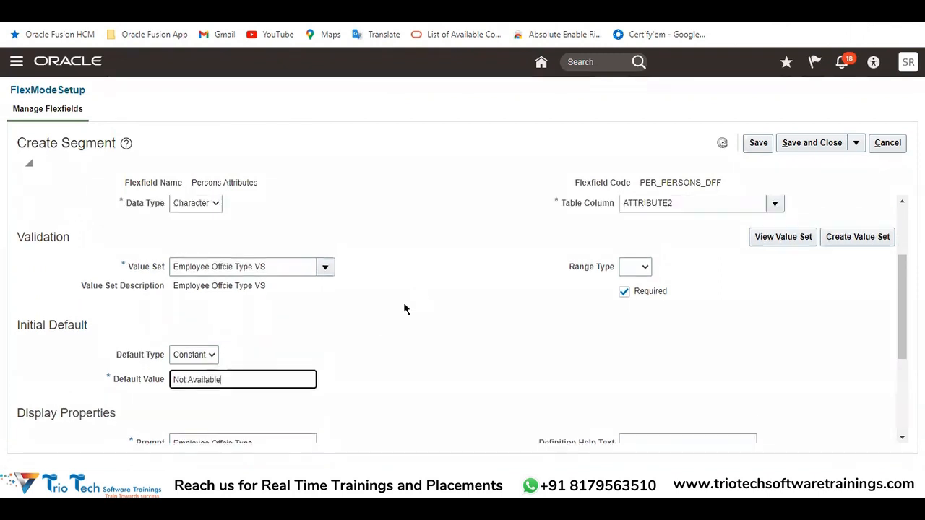
Clear the segment's initial default by setting its default type to blank
left_click_drag(271, 213, 161, 231)
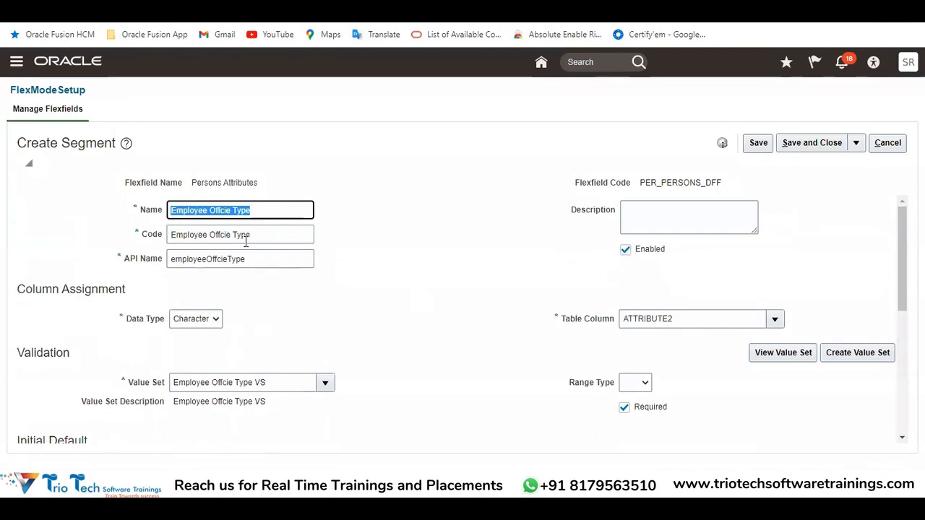
scroll(376, 250, "down", 2)
scroll(394, 265, "up", 2)
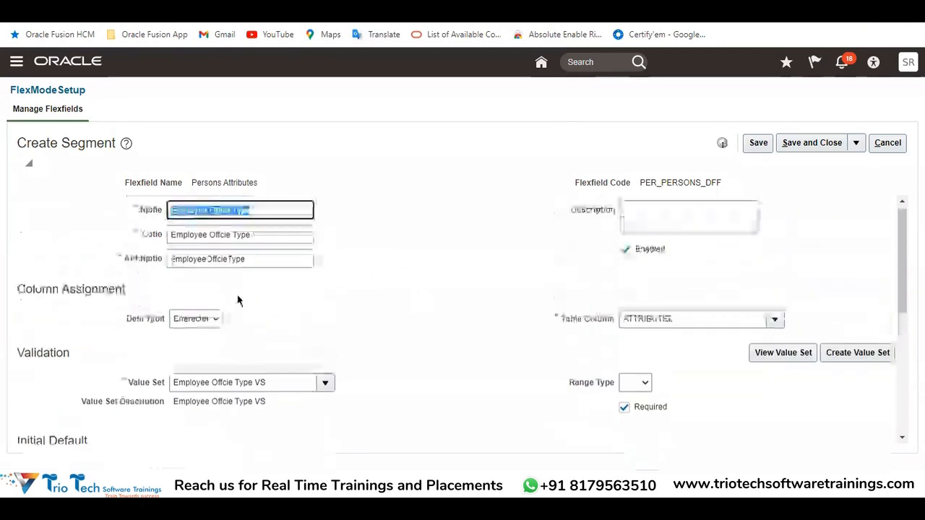
scroll(239, 358, "down", 2)
left_click_drag(226, 358, 148, 368)
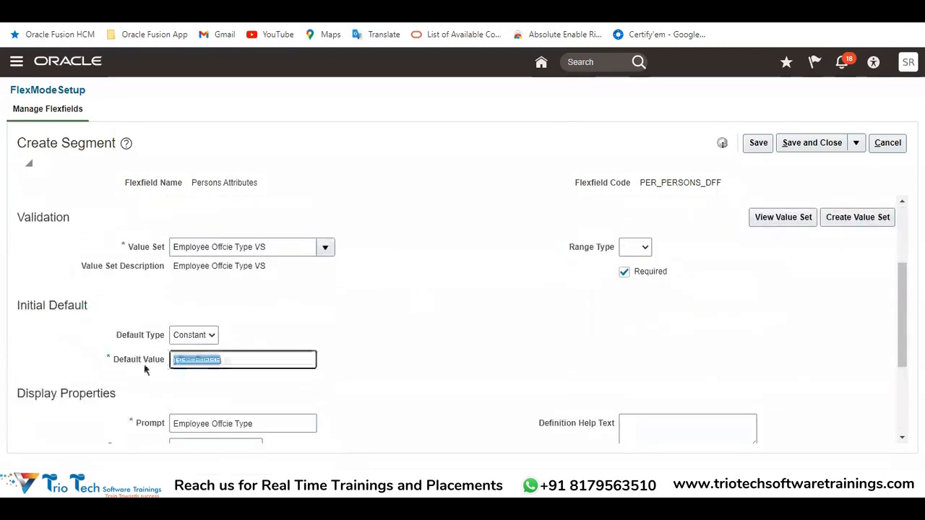
left_click_drag(274, 244, 155, 264)
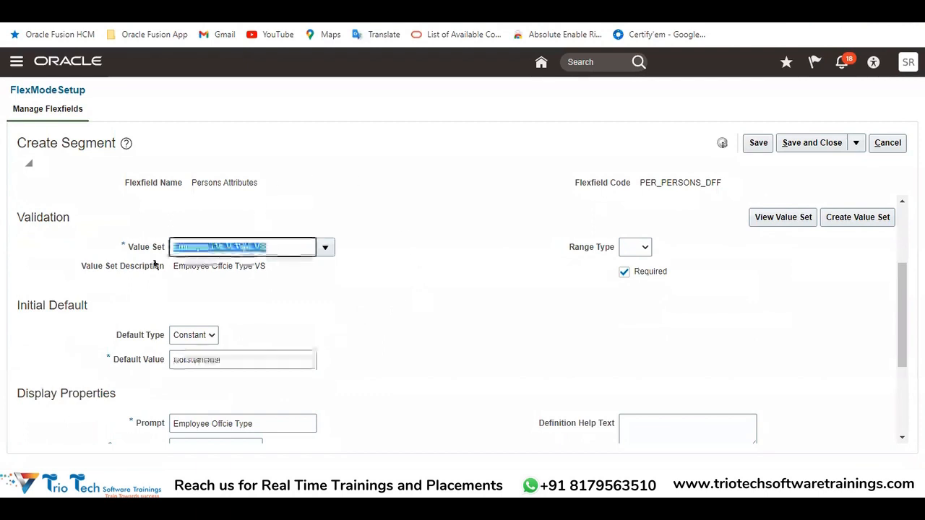
left_click(202, 335)
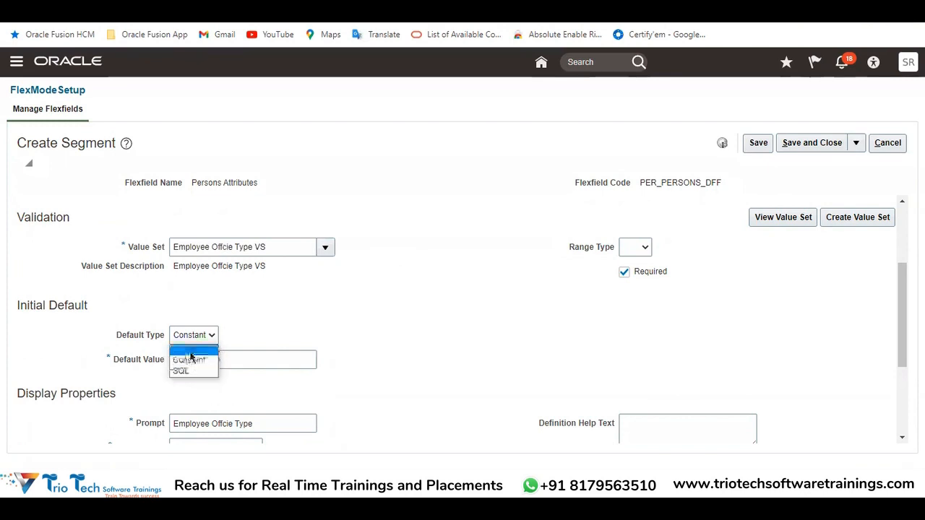
left_click(192, 354)
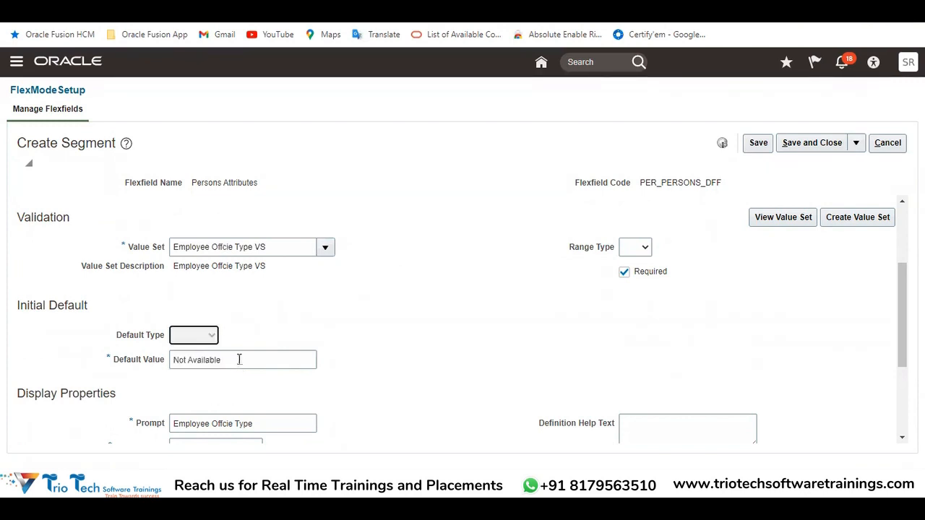
Examine the segment's Display Properties section alongside the descriptive flexfield fields on the Hire an Employee page
scroll(483, 283, "down", 1)
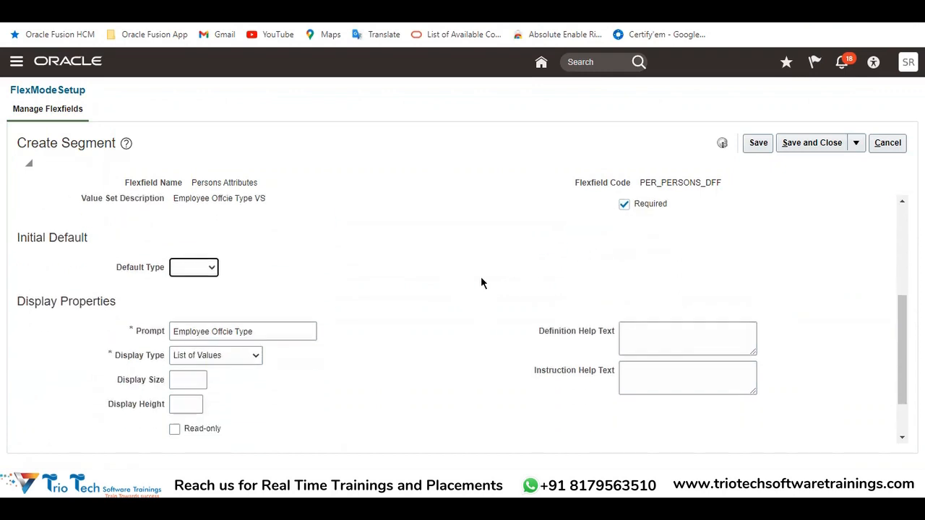
double_click(36, 302)
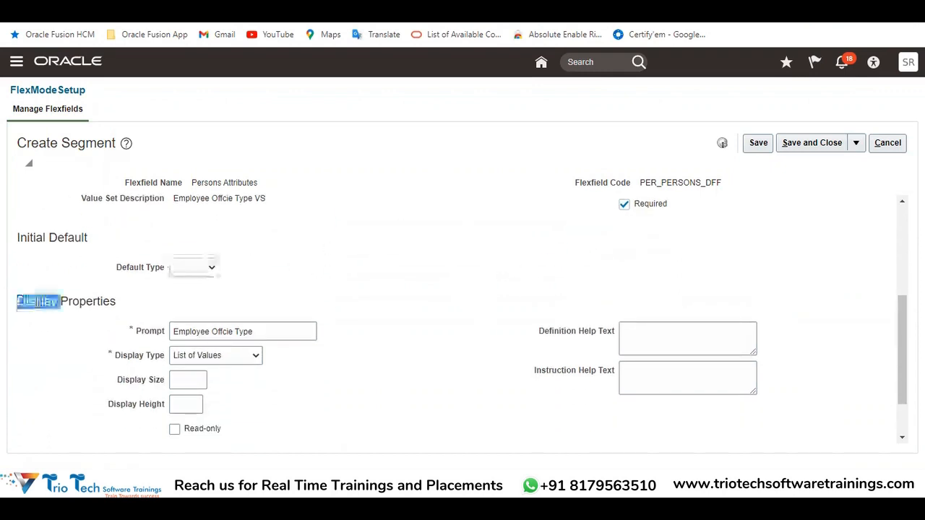
double_click(73, 302)
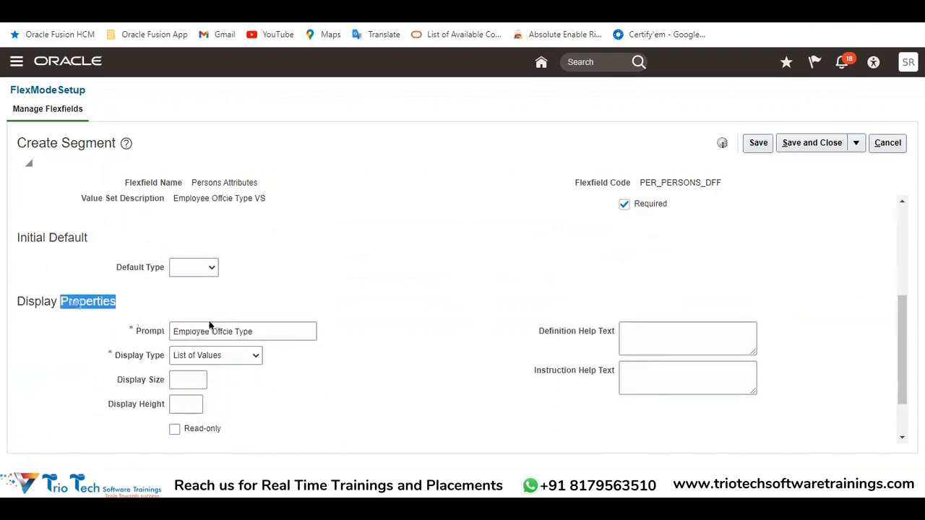
scroll(217, 339, "down", 1)
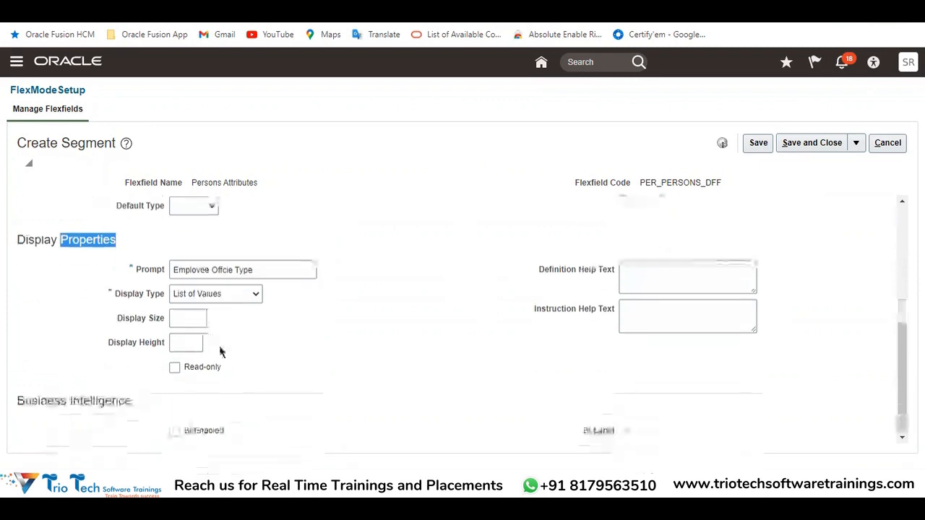
double_click(33, 240)
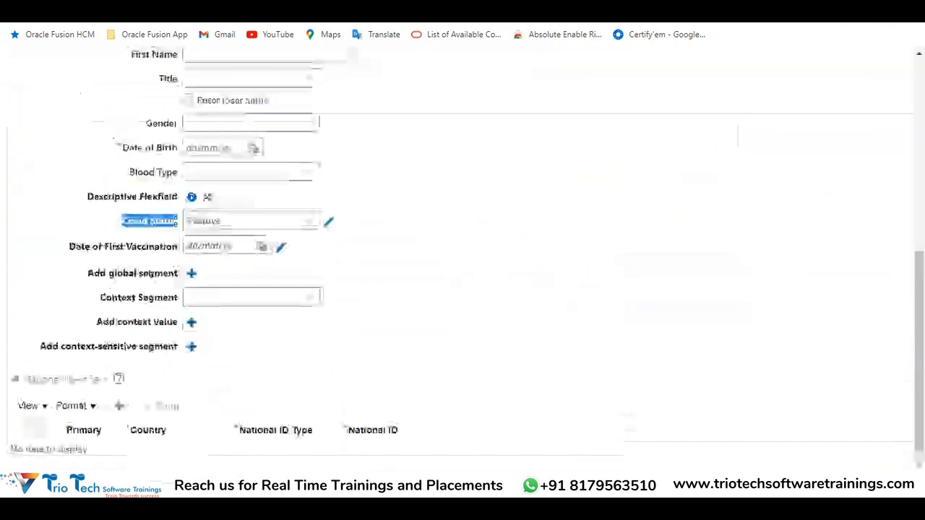
scroll(306, 378, "up", 7)
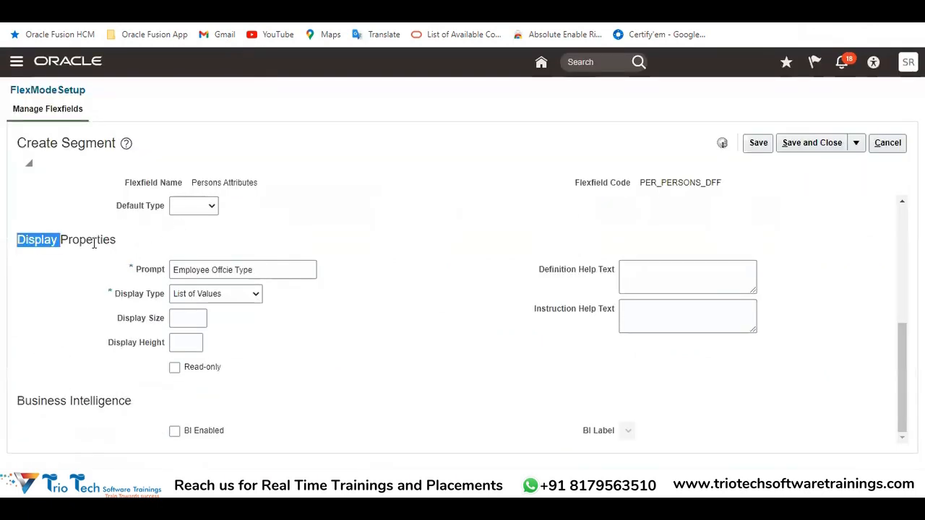
double_click(92, 241)
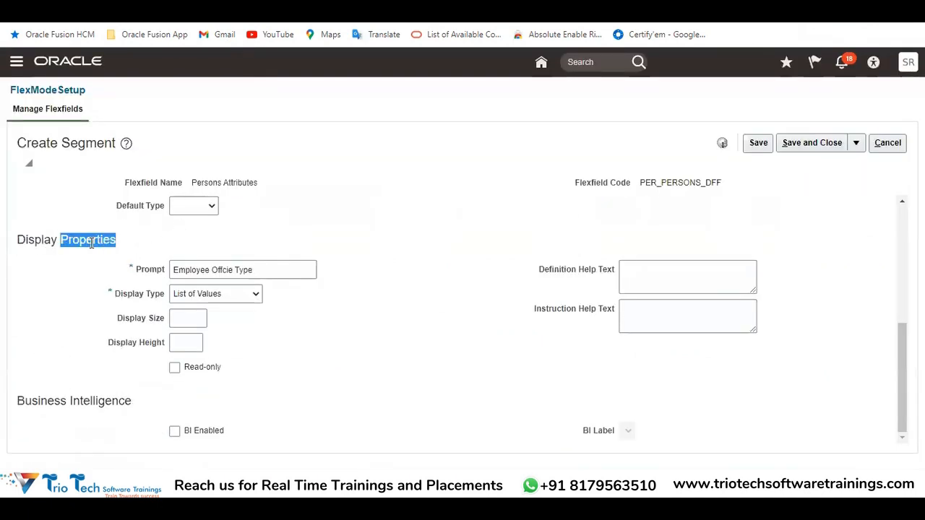
Compare the segment's prompt with its name and with the flexfield labels on the Hire an Employee page
double_click(144, 271)
scroll(261, 213, "up", 10)
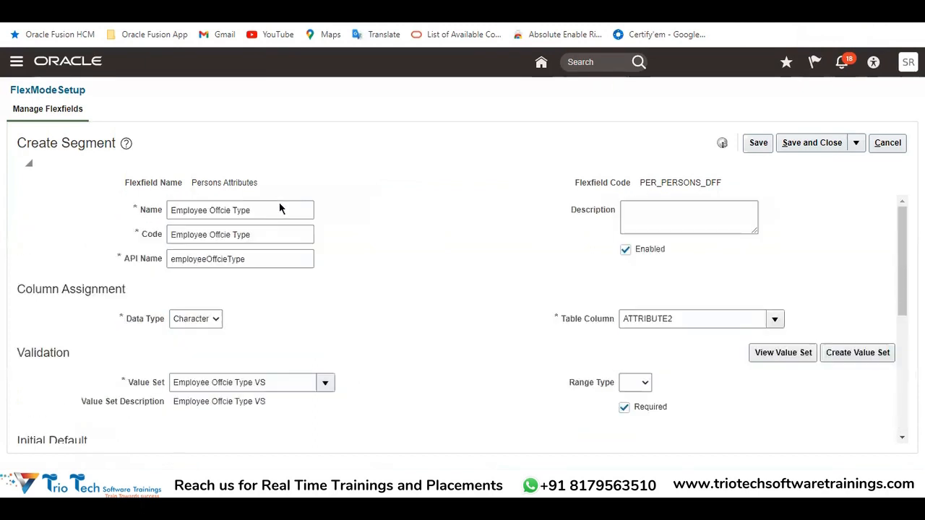
left_click_drag(266, 210, 166, 210)
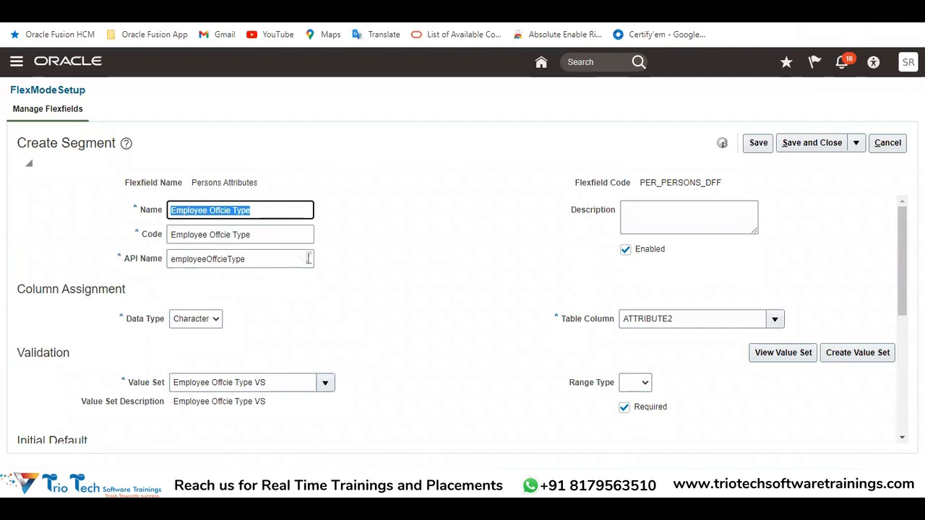
scroll(411, 307, "down", 1)
scroll(413, 312, "down", 5)
left_click_drag(283, 268, 142, 293)
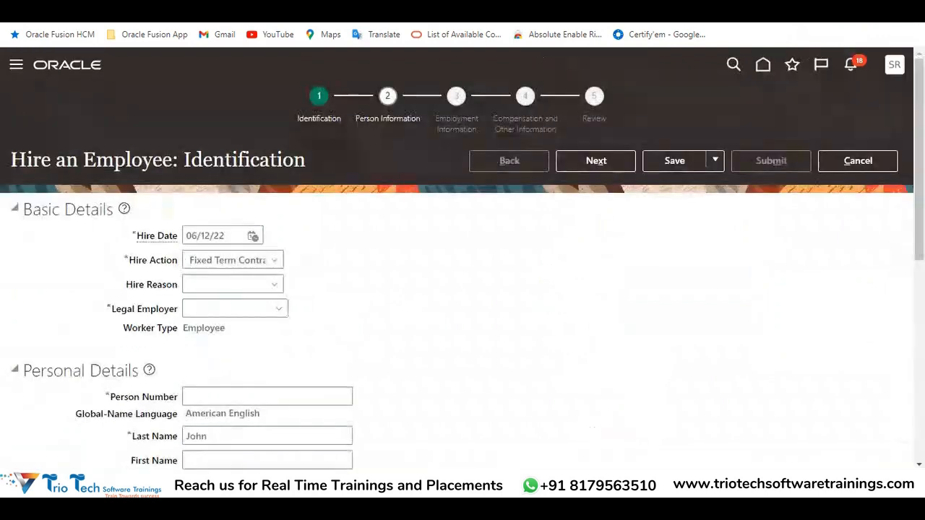
scroll(217, 325, "down", 5)
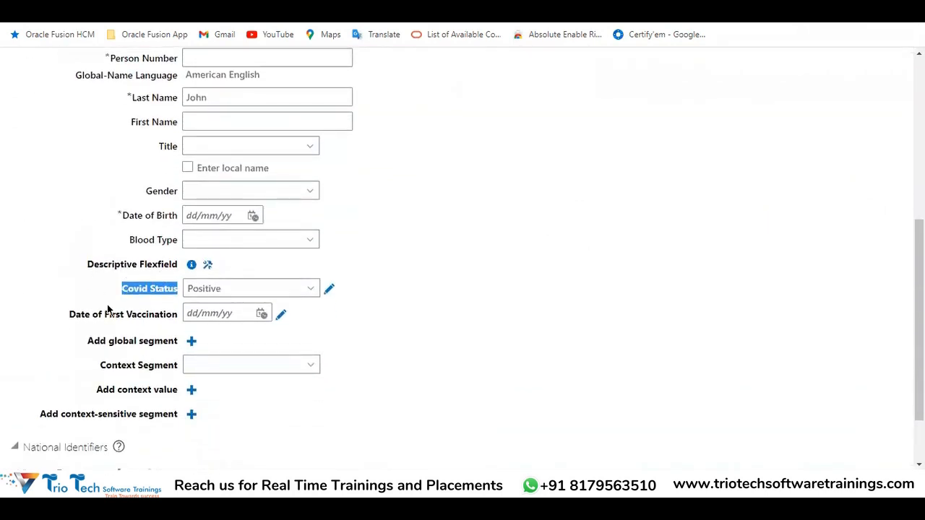
left_click_drag(63, 314, 176, 313)
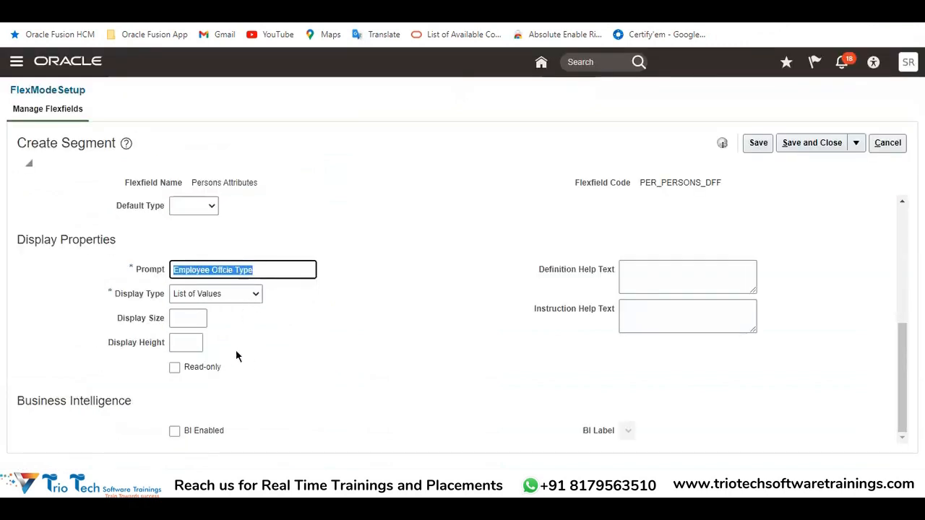
left_click(271, 273)
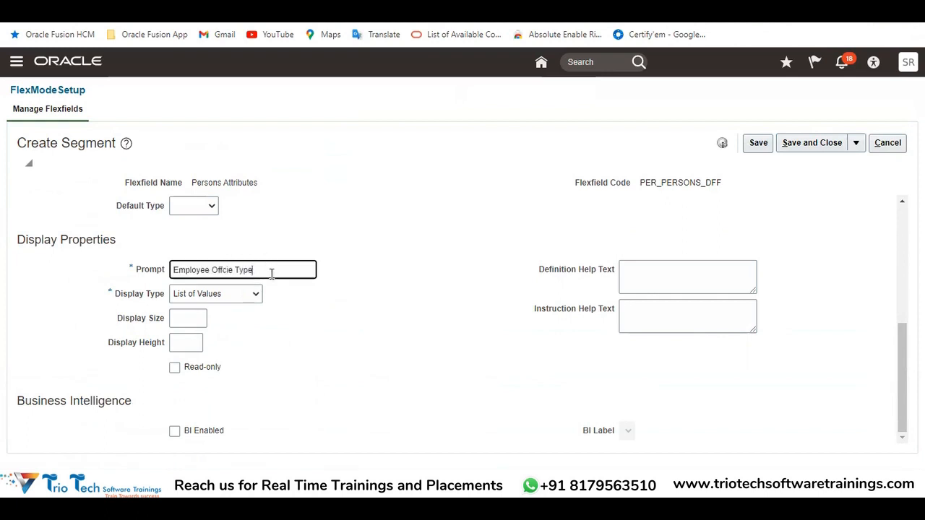
left_click_drag(257, 273, 165, 294)
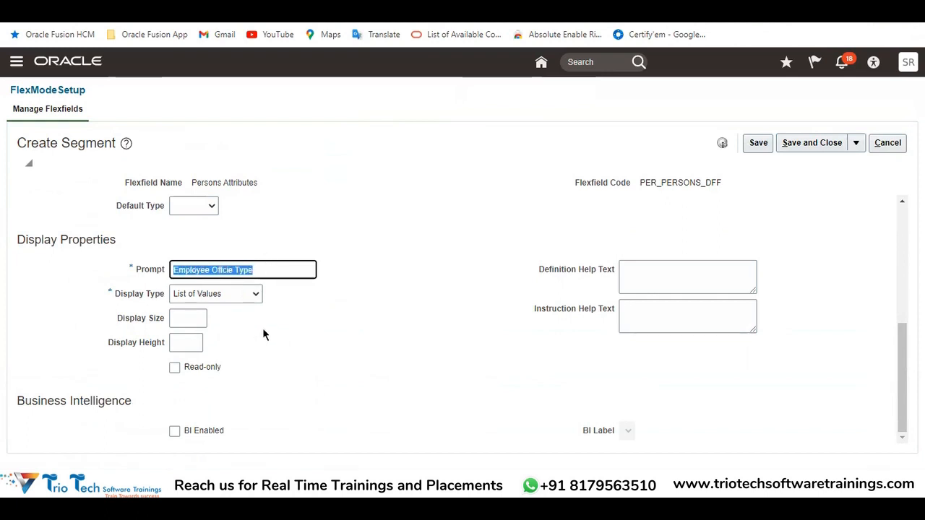
left_click(239, 351)
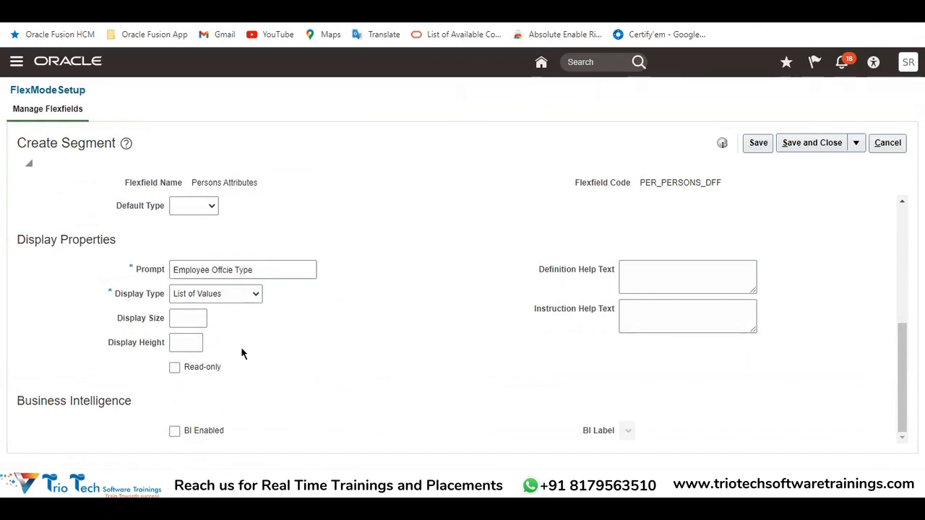
Examine the available display types for the segment and compare them with the Covid Status field on the Hire an Employee page
double_click(135, 296)
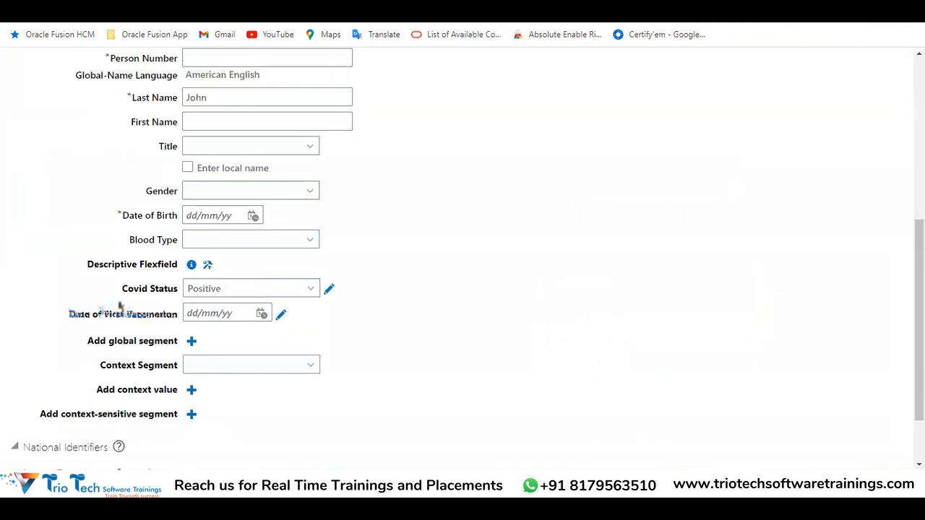
left_click(228, 291)
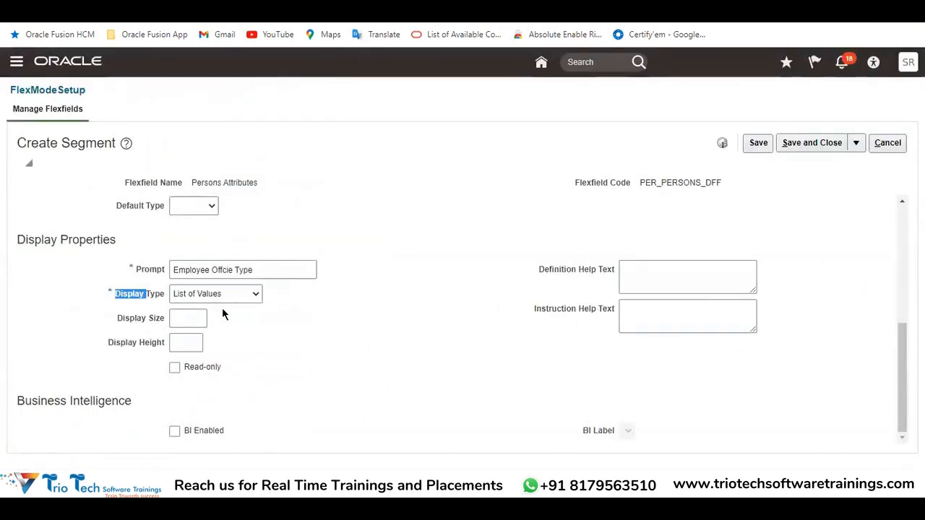
left_click(216, 296)
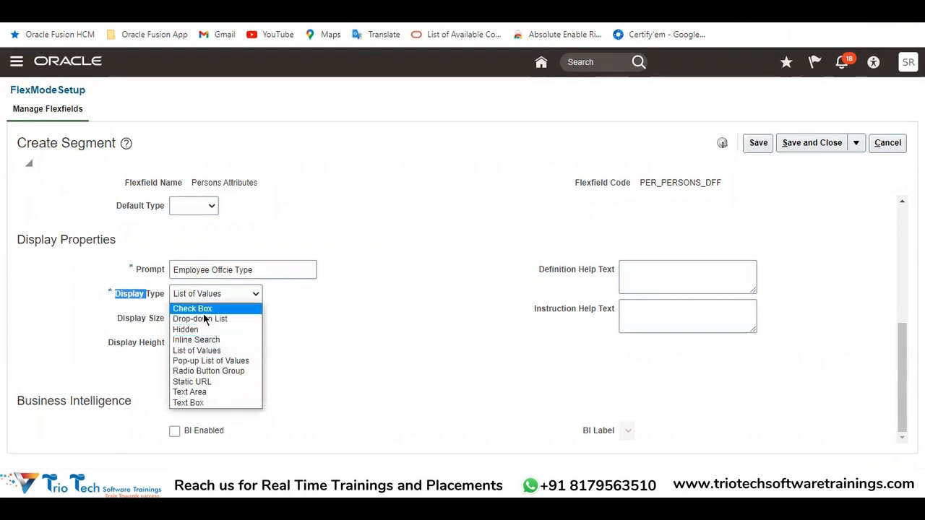
left_click(386, 321)
left_click(189, 293)
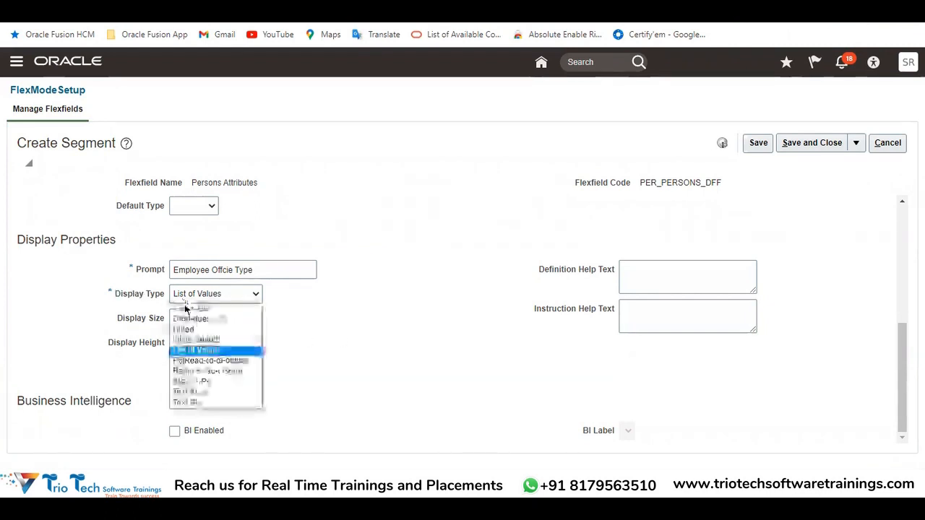
left_click(363, 299)
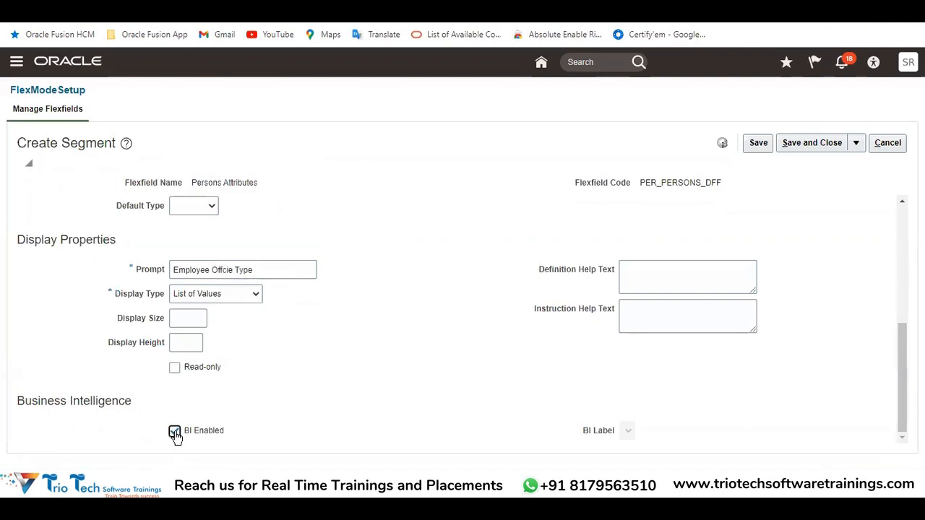
left_click(175, 432)
left_click(194, 295)
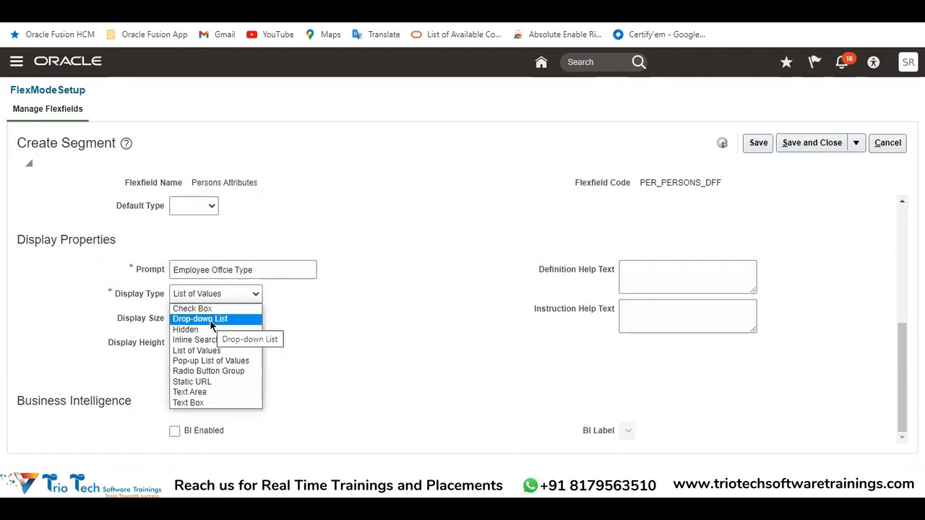
left_click(417, 304)
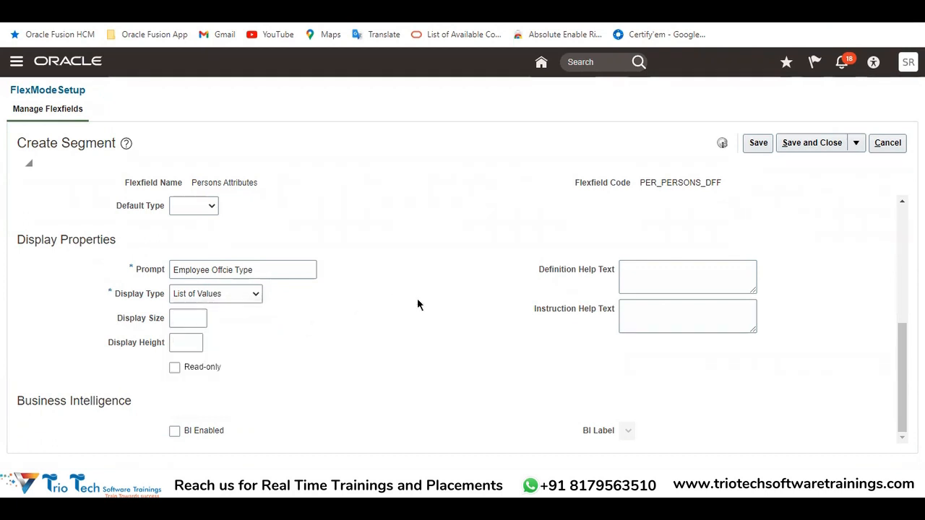
Review the segment's value set choices and its available initial default types without changing either
scroll(422, 293, "up", 4)
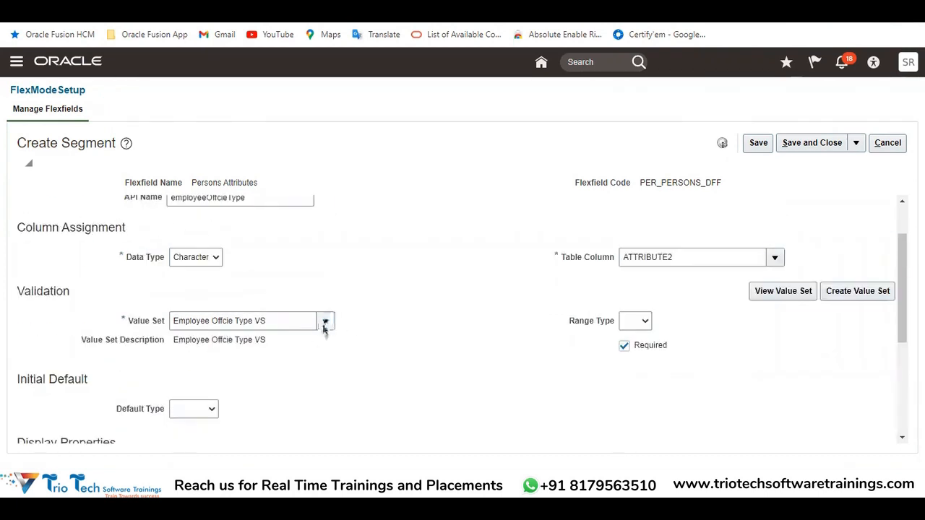
left_click(293, 320)
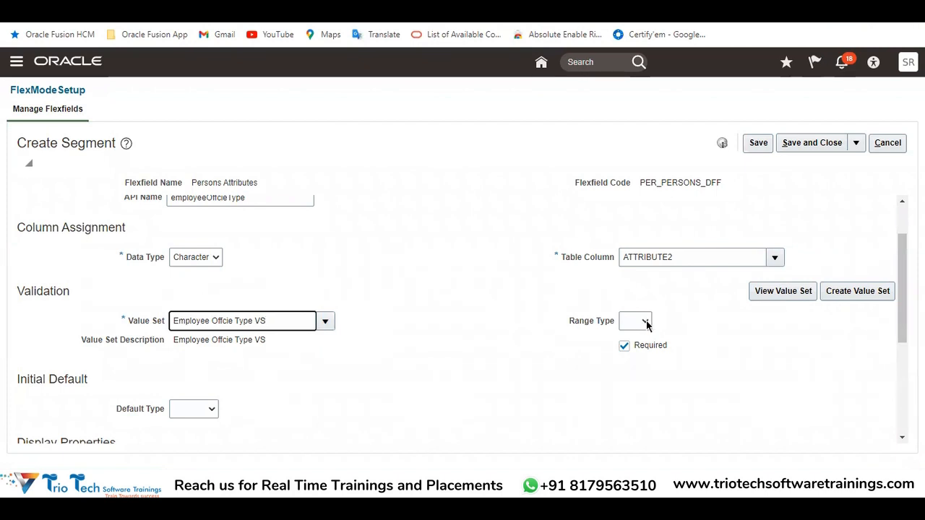
left_click(212, 411)
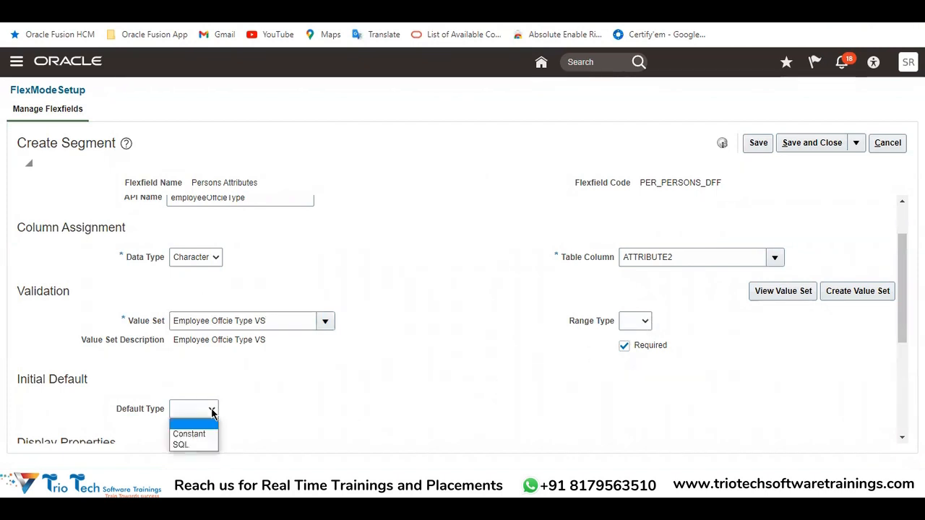
left_click(324, 324)
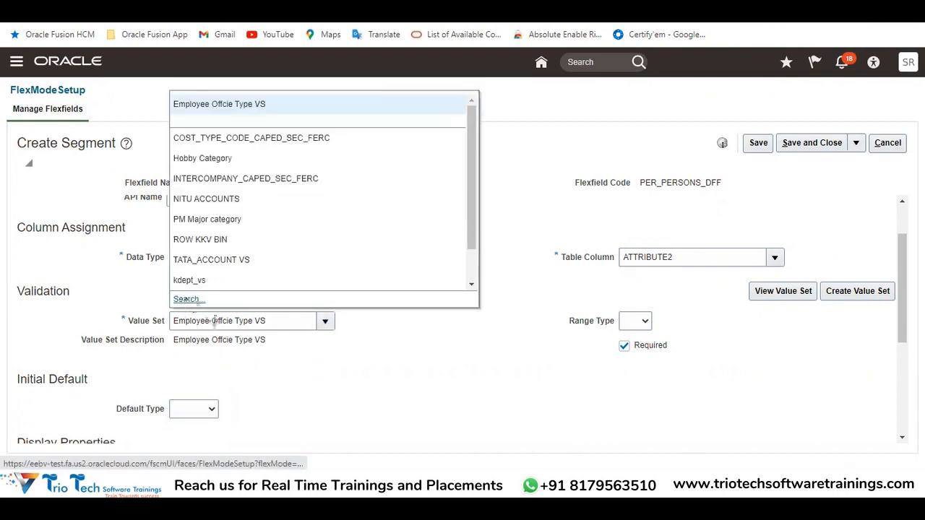
left_click(296, 382)
Widen the Definition Help Text box and choose List of Values as the segment's display type
scroll(405, 321, "down", 1)
scroll(406, 327, "down", 3)
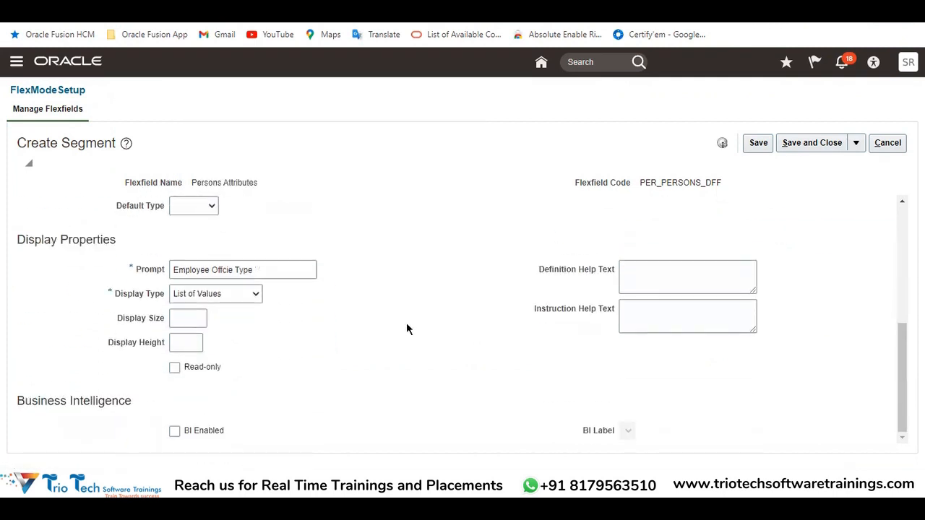
left_click_drag(264, 271, 166, 268)
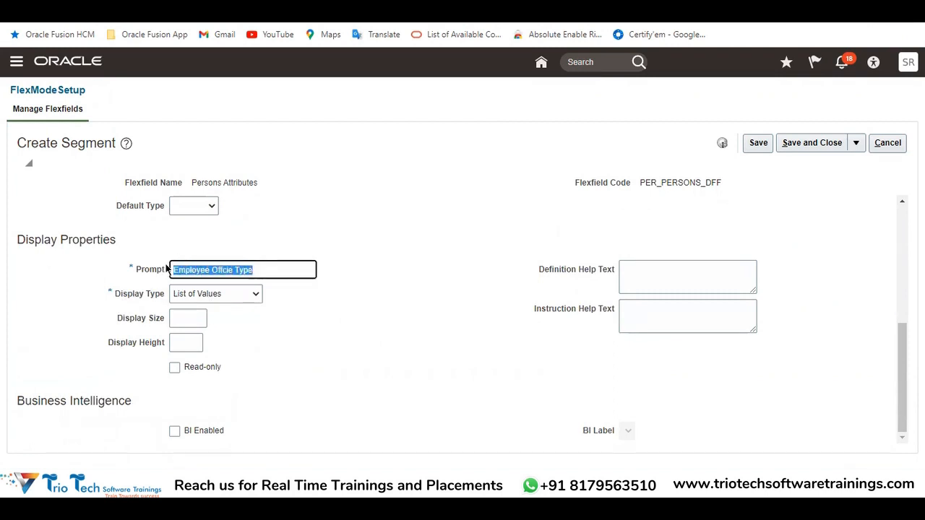
left_click(239, 295)
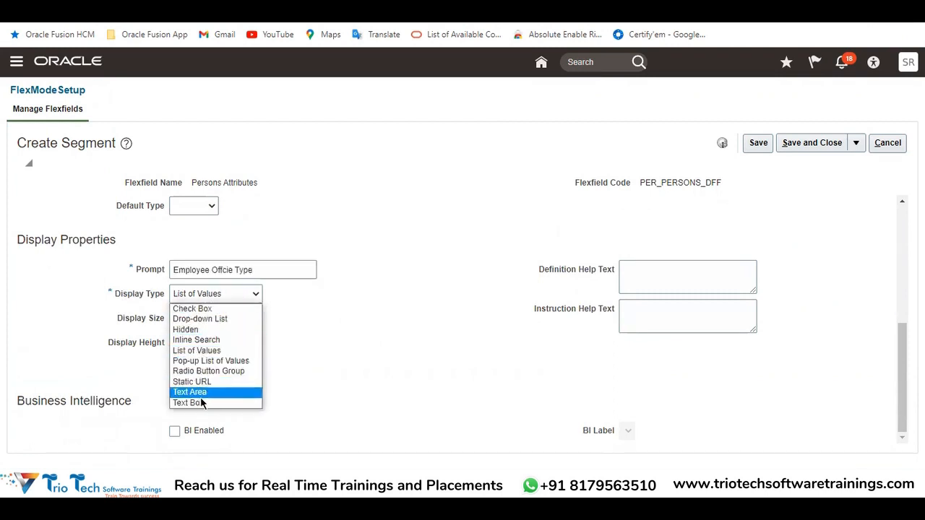
left_click(372, 354)
left_click(668, 271)
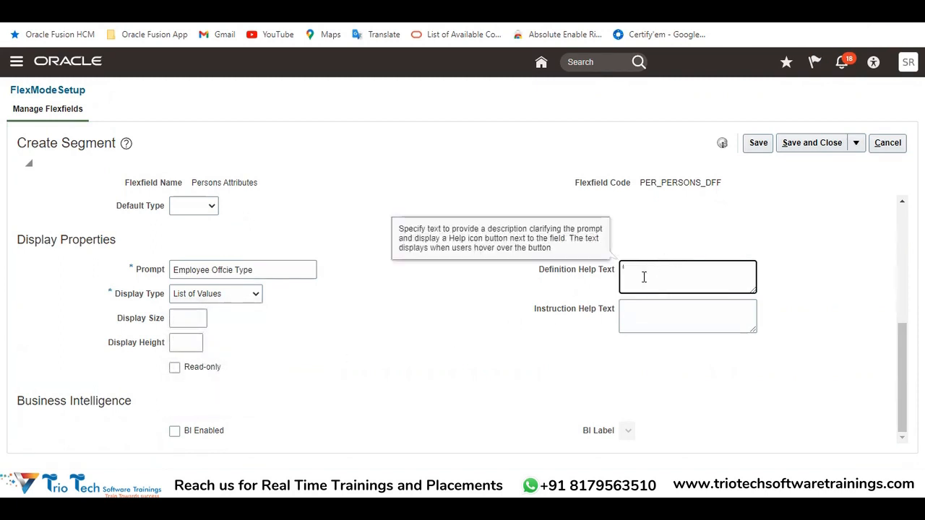
left_click_drag(753, 291, 775, 284)
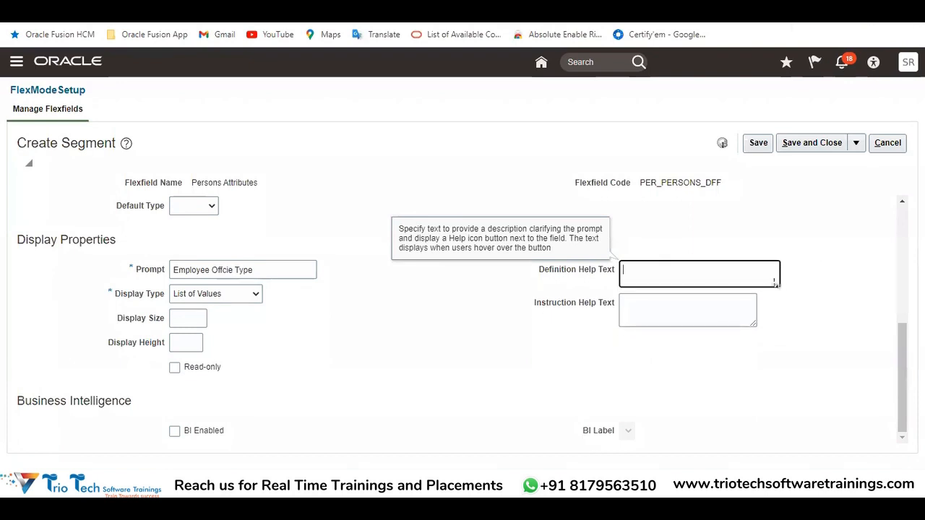
left_click(245, 297)
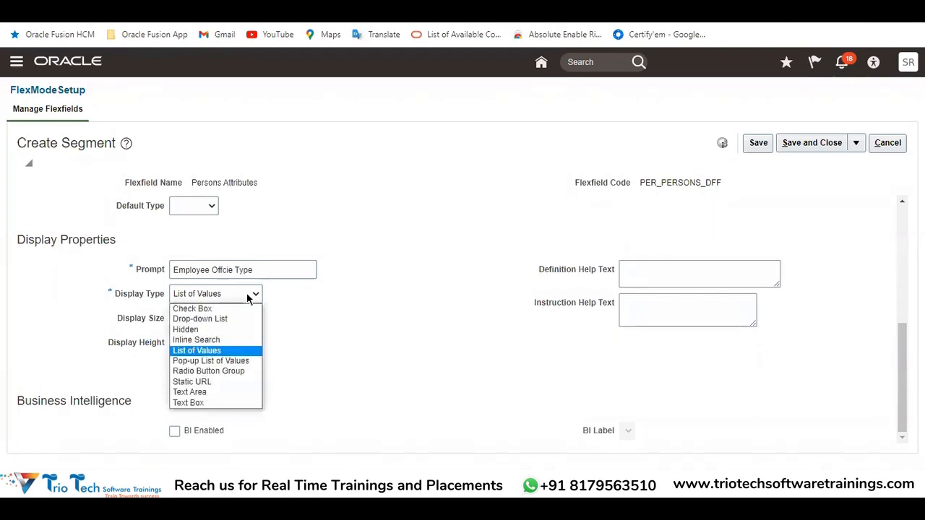
left_click(206, 351)
Review the segment's value set, initial default type choices, prompt, display type and Display Size field without changing any of them
scroll(341, 281, "up", 2)
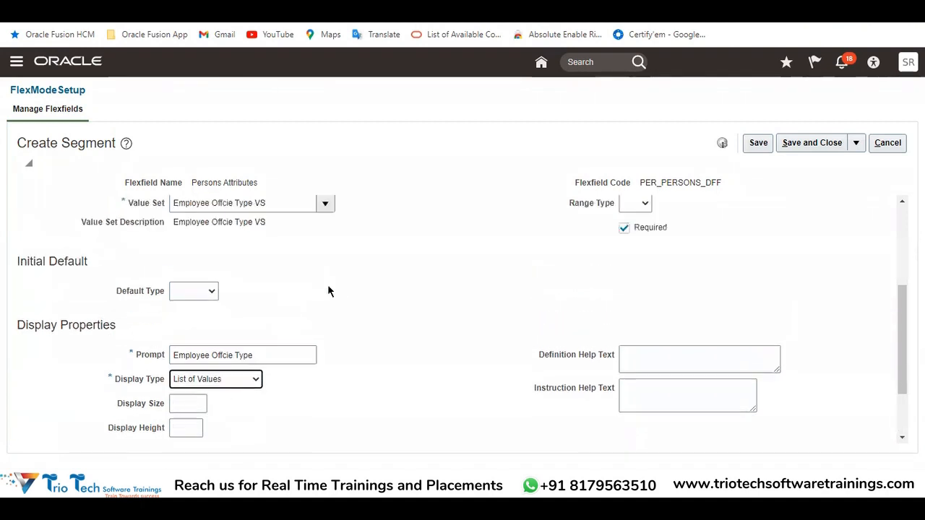
left_click_drag(281, 255, 136, 259)
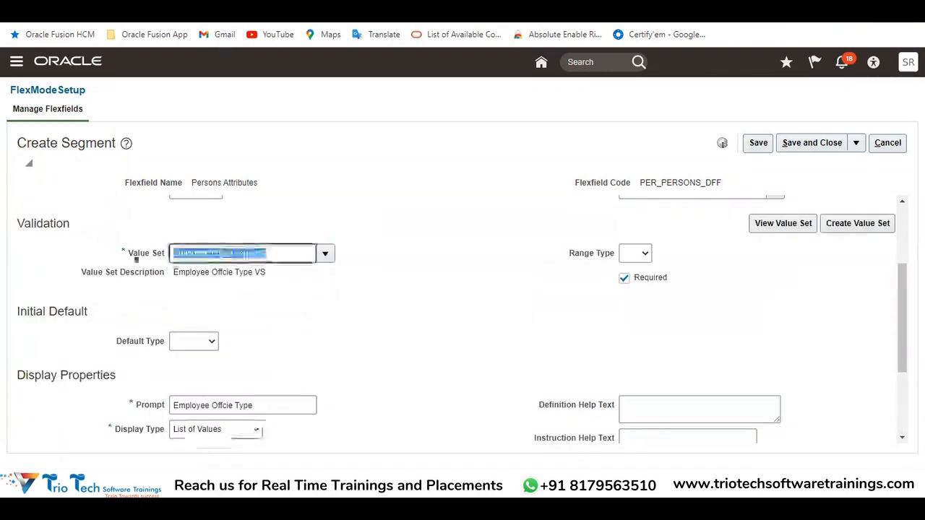
left_click(211, 342)
left_click(325, 349)
scroll(322, 347, "down", 3)
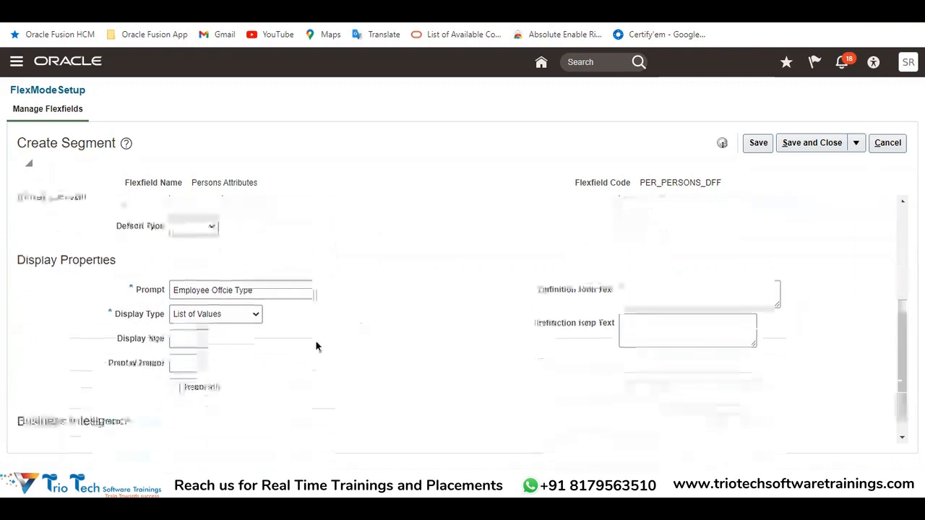
left_click_drag(116, 319, 166, 319)
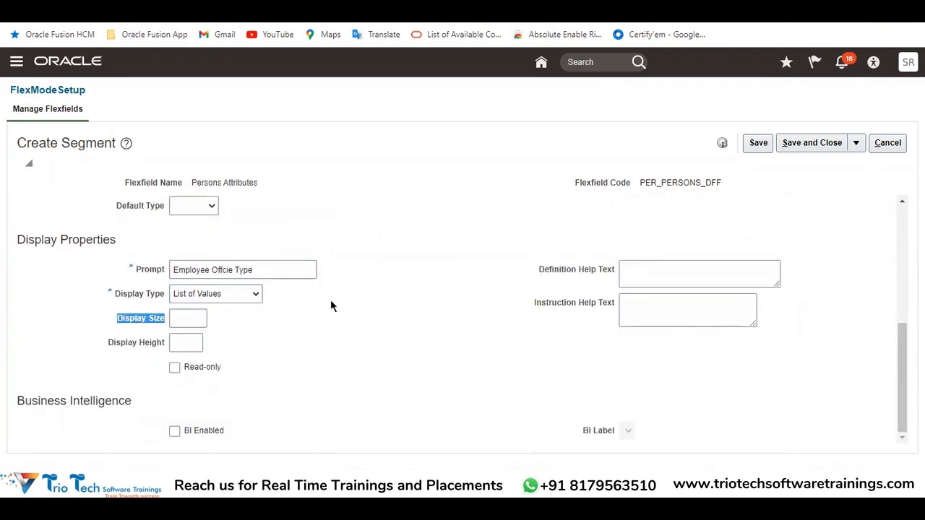
left_click(285, 306)
left_click_drag(137, 321, 192, 322)
left_click(191, 320)
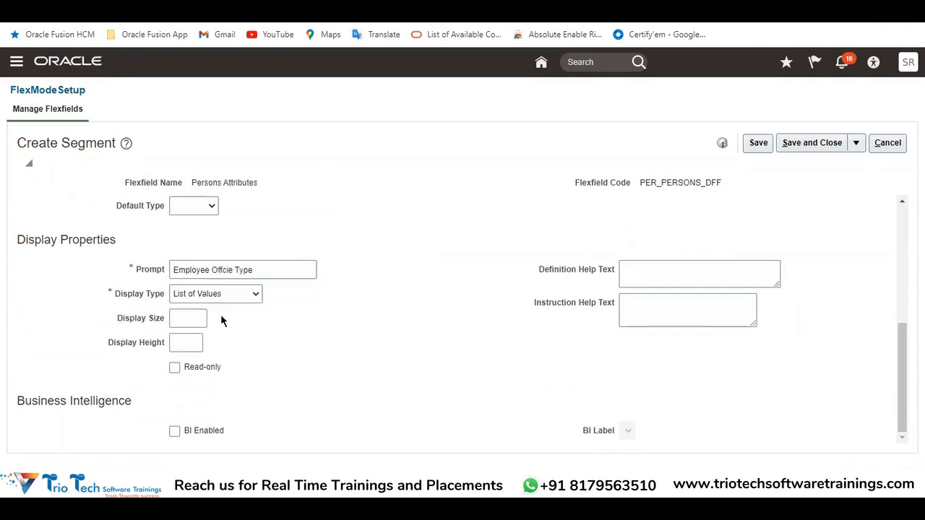
left_click(195, 296)
left_click(260, 303)
left_click(255, 270)
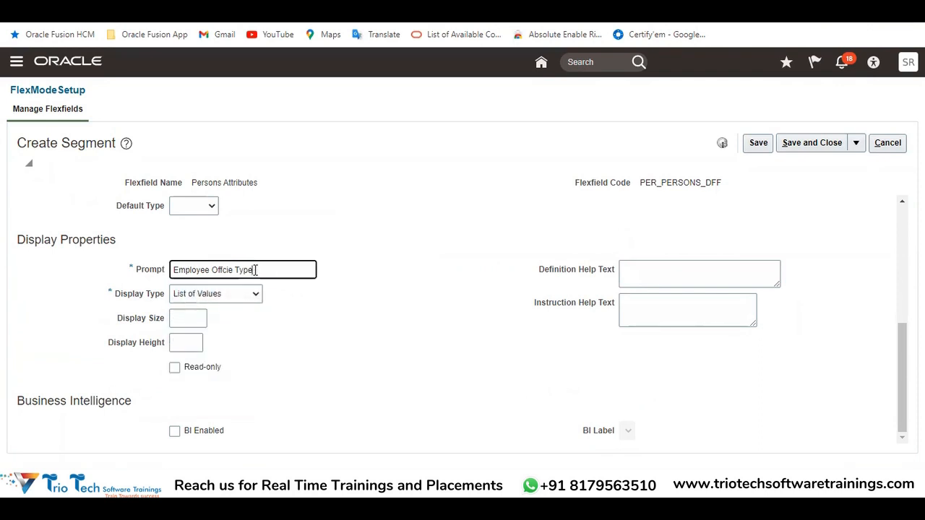
Set the segment's display size to 10 and its display height to 10
left_click(187, 319)
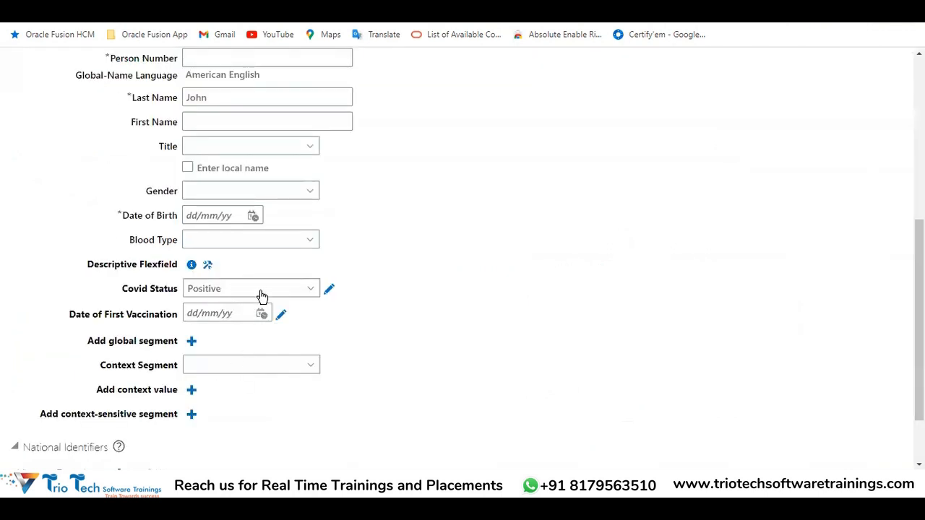
left_click(197, 295)
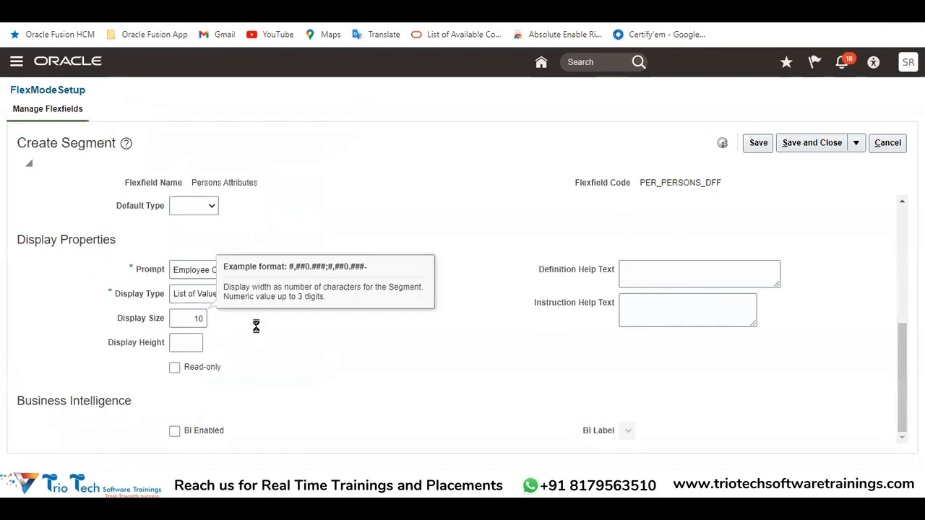
left_click(185, 341)
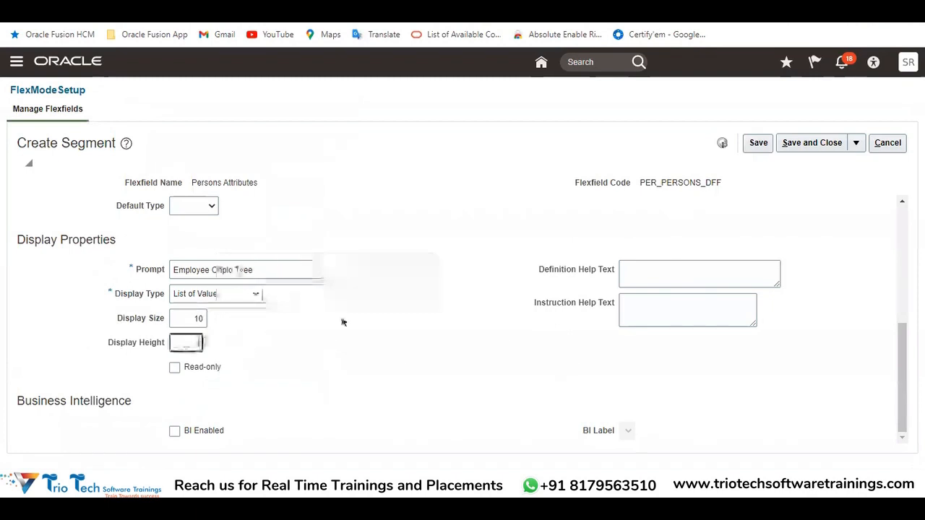
left_click(675, 272)
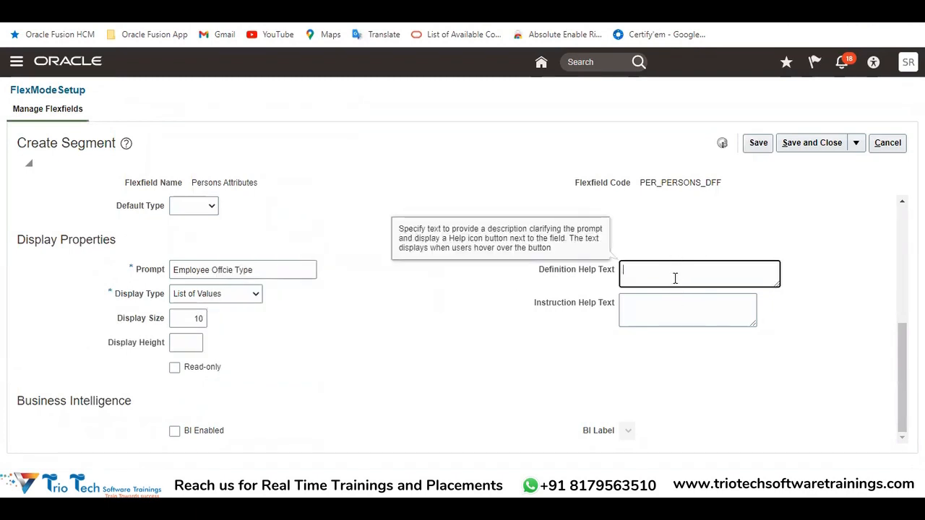
left_click(268, 269)
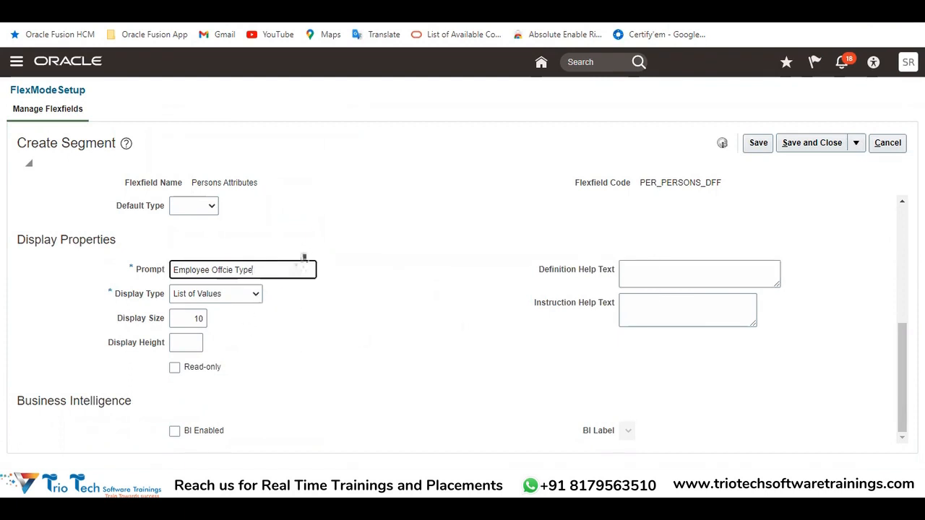
left_click(172, 342)
type("10")
left_click(300, 357)
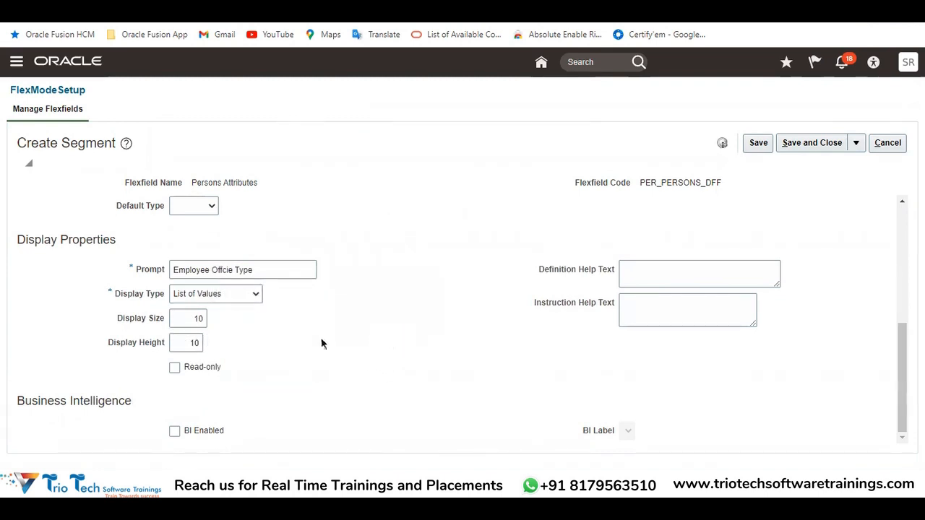
Examine the Read-only option and review the segment's name and data type, leaving them unchanged
left_click(174, 369)
scroll(245, 235, "up", 5)
triple_click(266, 211)
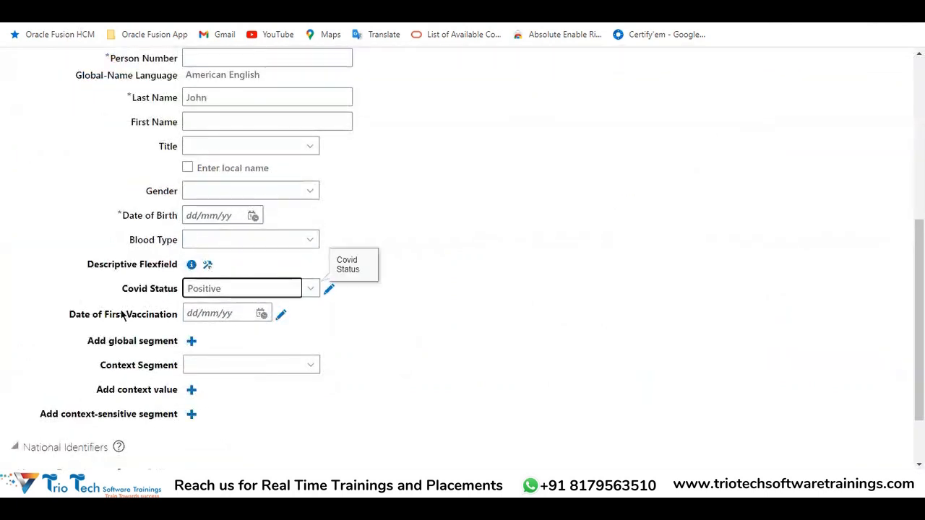
left_click_drag(70, 314, 206, 319)
left_click(207, 316)
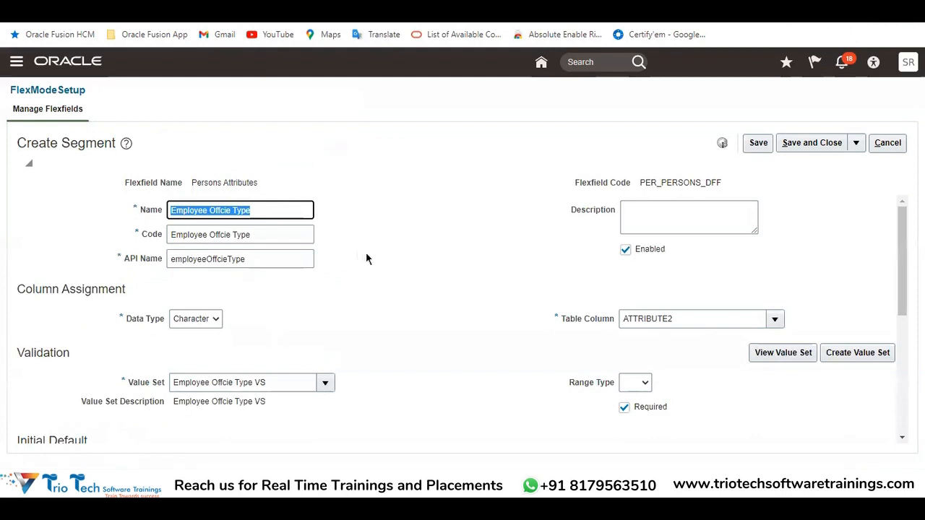
scroll(376, 304, "down", 5)
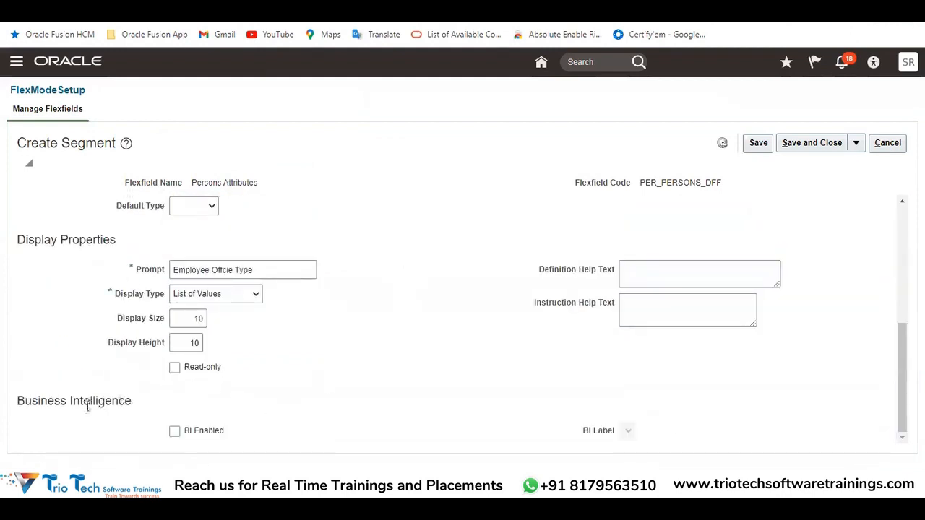
Enable Business Intelligence for the Employee Offcie Type segment
scroll(181, 303, "up", 4)
triple_click(269, 207)
triple_click(274, 207)
scroll(376, 235, "down", 4)
left_click(173, 435)
Review the segment's name, its ATTRIBUTE2 table column and the Display Properties section
scroll(361, 311, "up", 5)
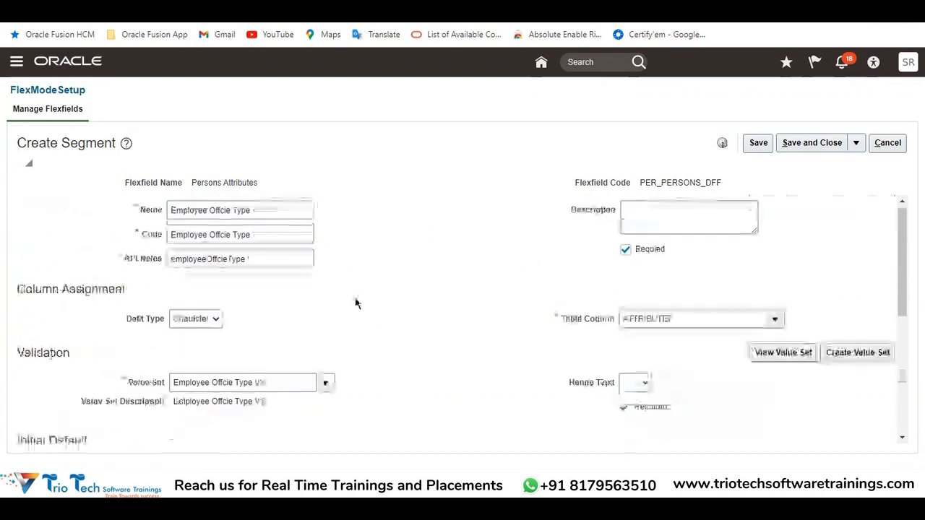
triple_click(263, 210)
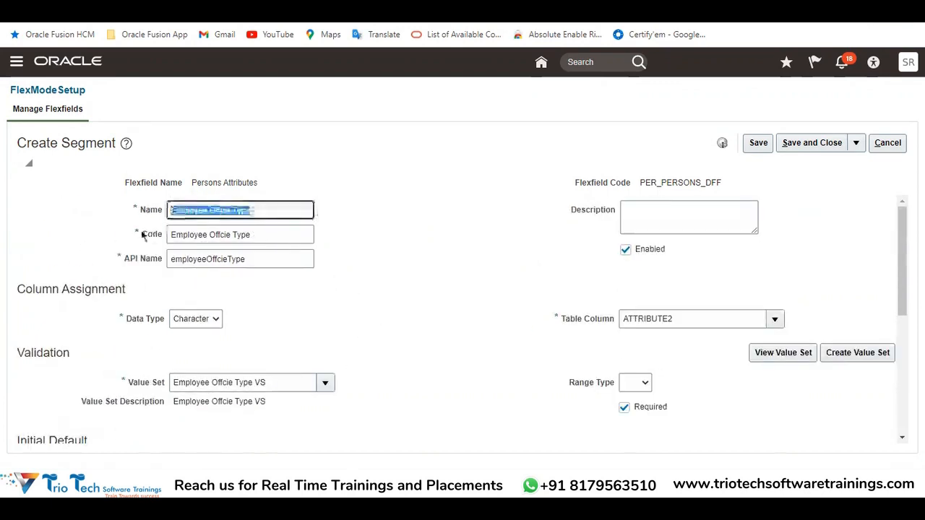
triple_click(690, 319)
left_click(671, 193)
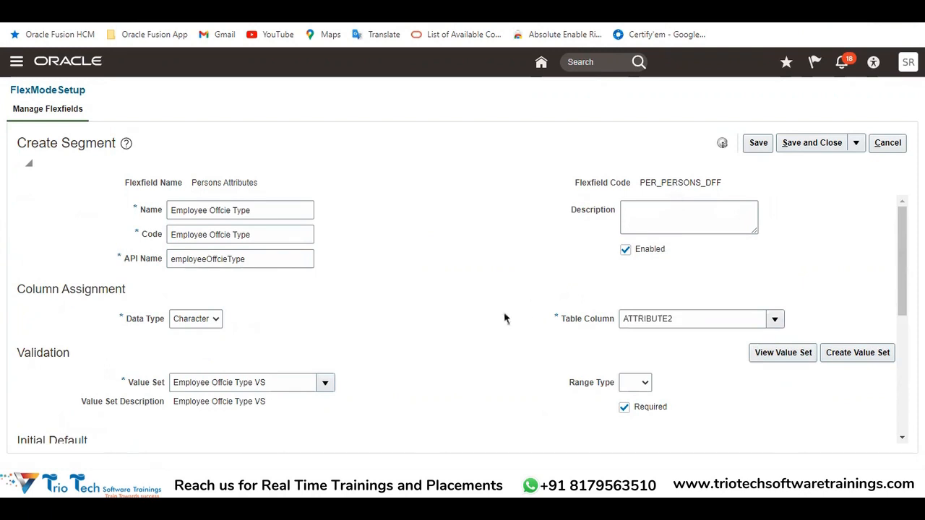
scroll(510, 314, "down", 4)
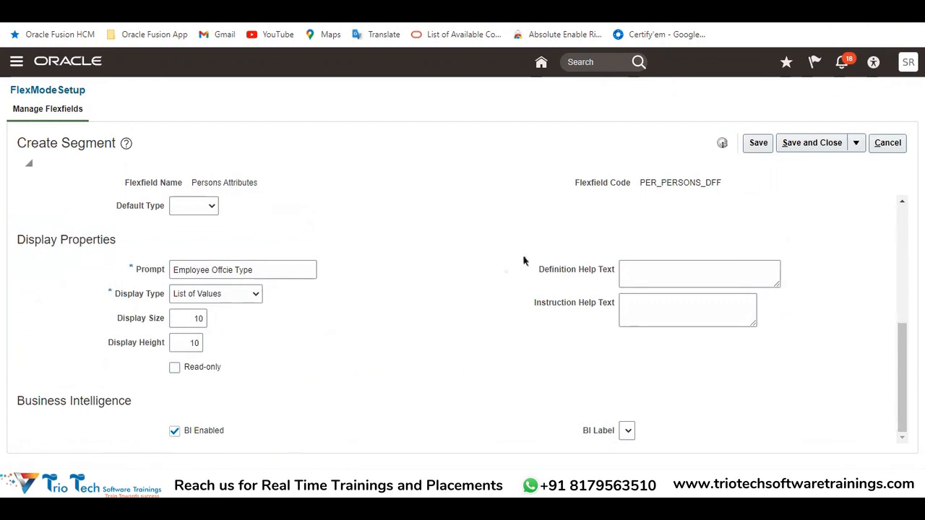
left_click_drag(41, 234, 117, 246)
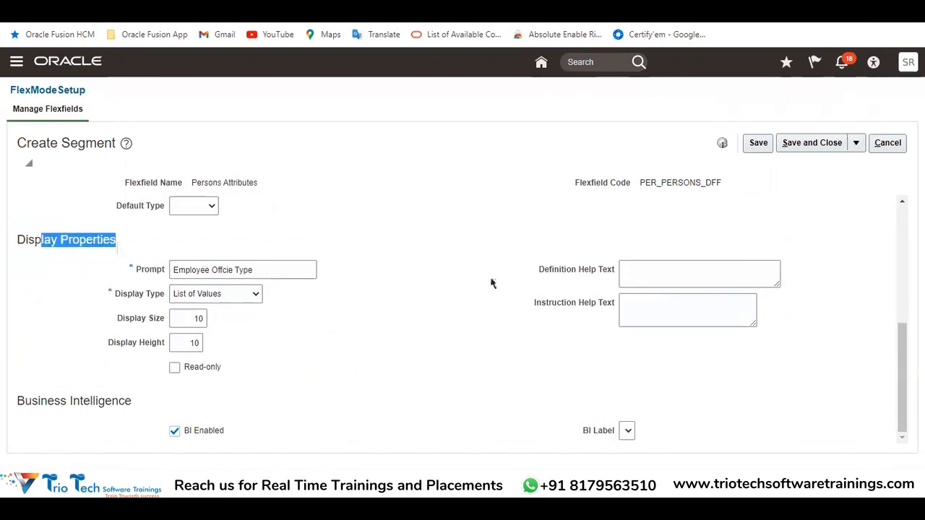
Enter "Mandatory to Capture the Details" as the segment's definition help text
left_click_drag(536, 272, 616, 268)
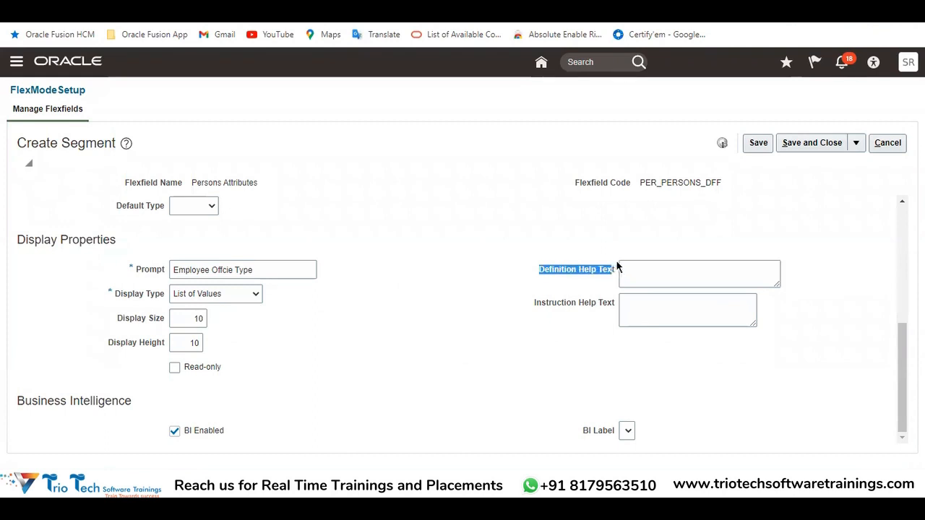
left_click_drag(534, 310, 618, 299)
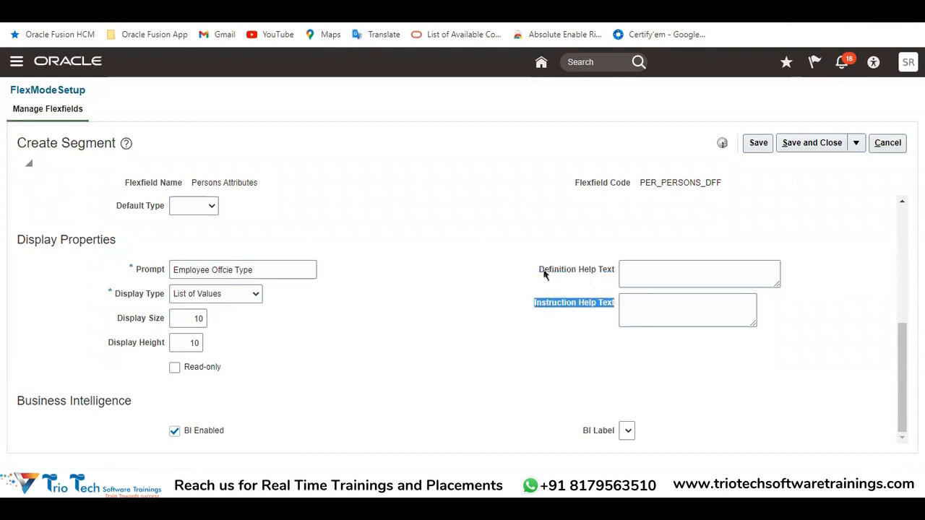
left_click(518, 275)
left_click(679, 273)
left_click(659, 304)
scroll(331, 223, "up", 4)
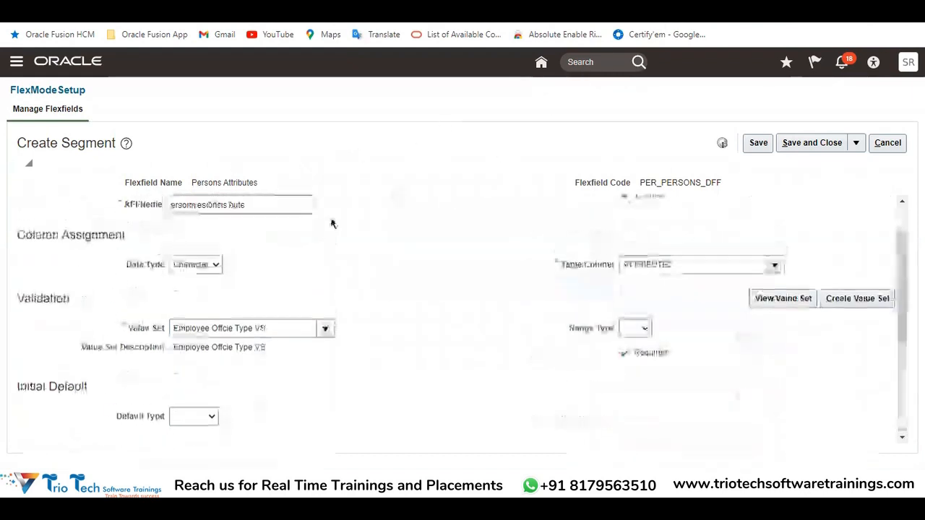
scroll(320, 262, "down", 4)
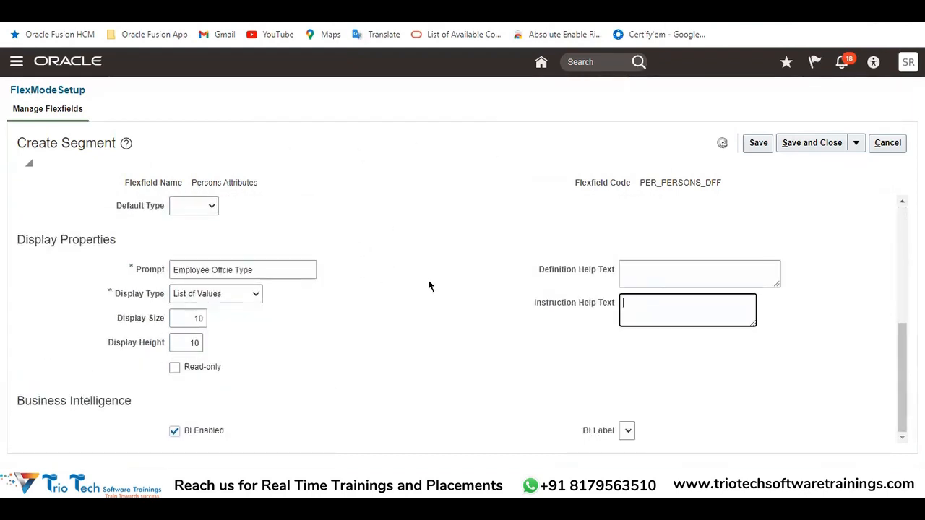
left_click(657, 273)
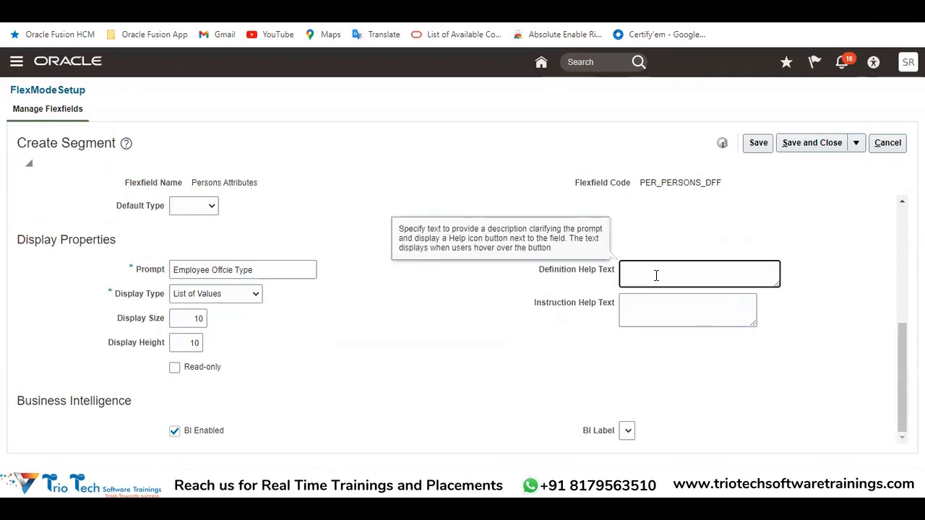
type("or")
type("y to Capture the Details")
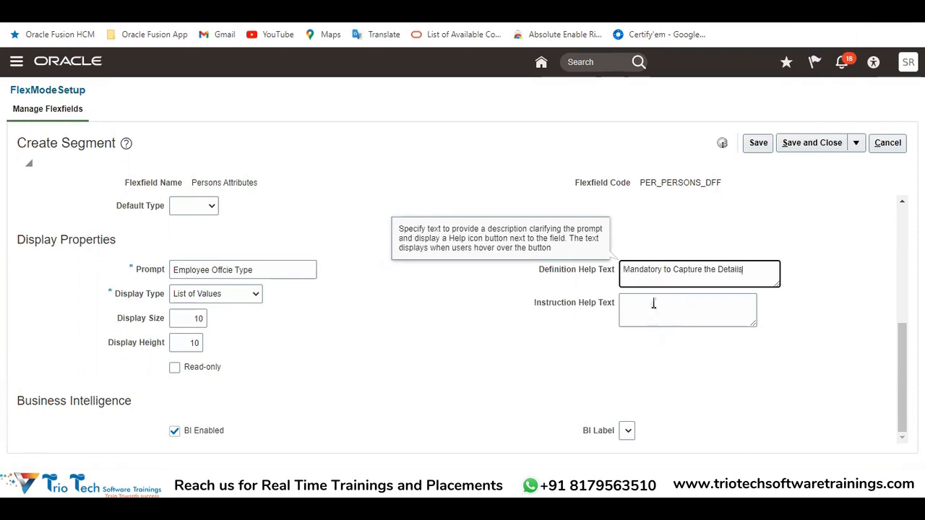
Enter instruction help text for the segment beginning with "Choose one among"
left_click(654, 303)
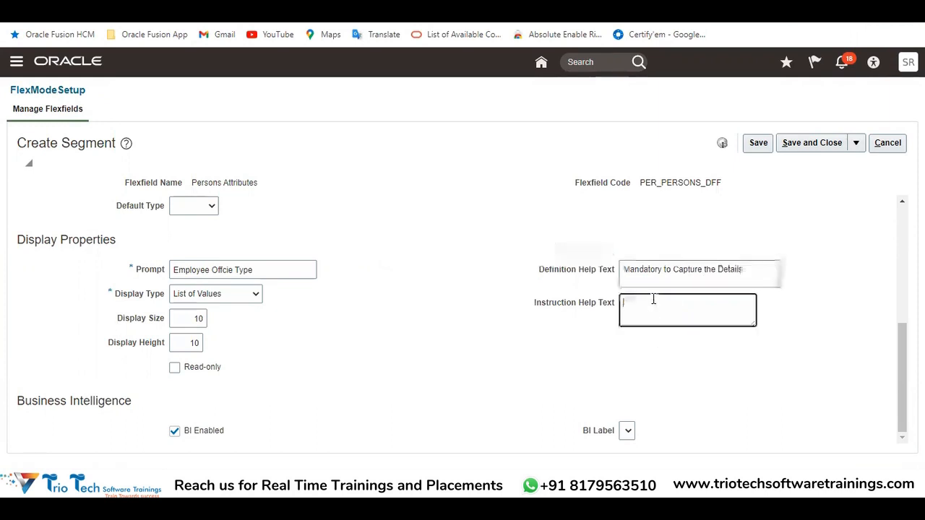
type("Choose one among thee v")
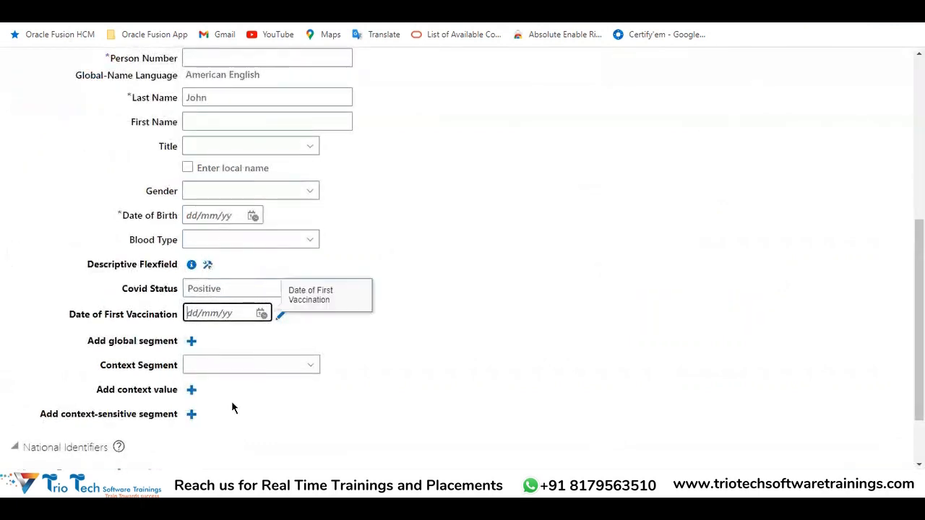
Examine the descriptive flexfield fields under Personal Details on the Hire an Employee page
scroll(356, 264, "up", 5)
scroll(212, 326, "down", 4)
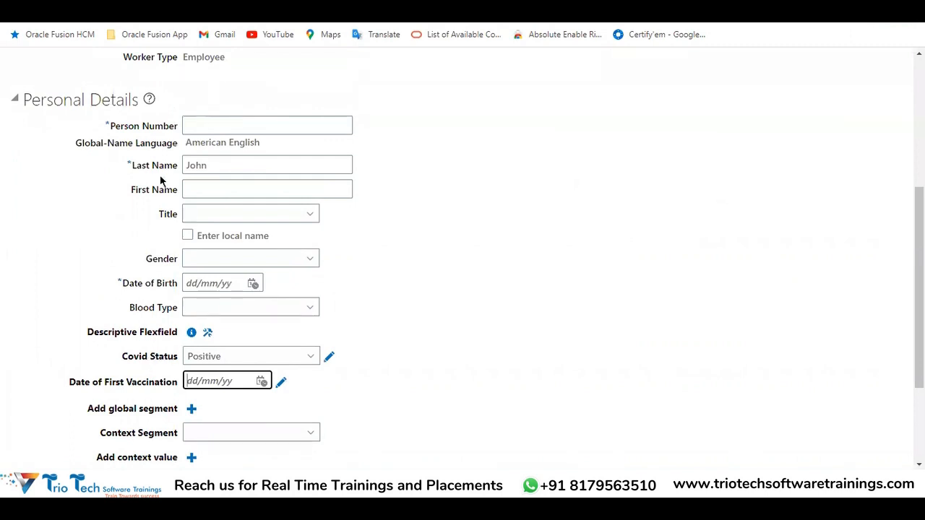
scroll(265, 221, "down", 2)
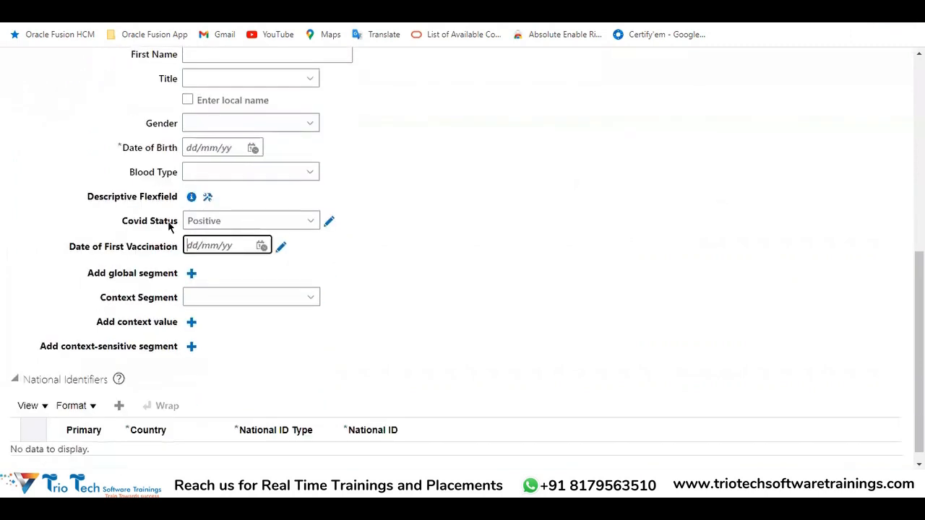
Examine the Covid Status field's help text and list of values under Personal Details on the Hire an Employee page
scroll(357, 192, "up", 4)
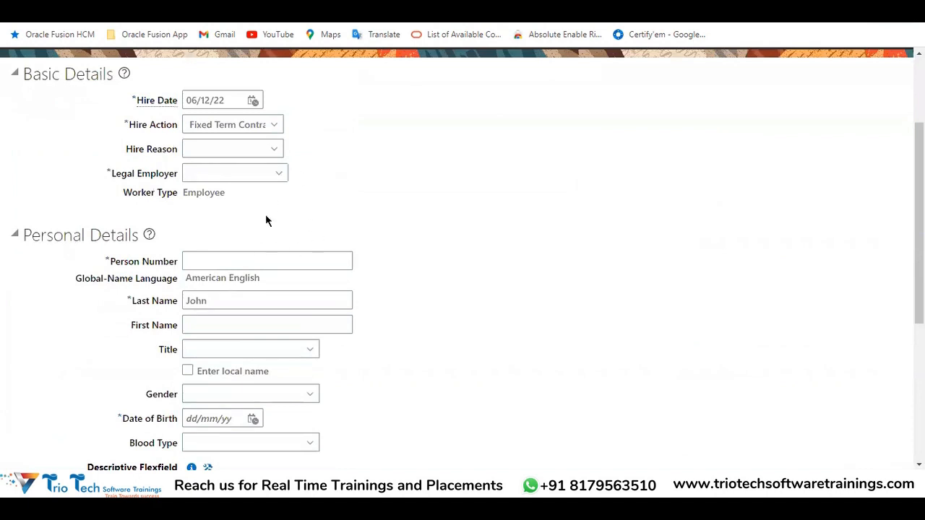
scroll(289, 205, "up", 2)
scroll(283, 227, "down", 6)
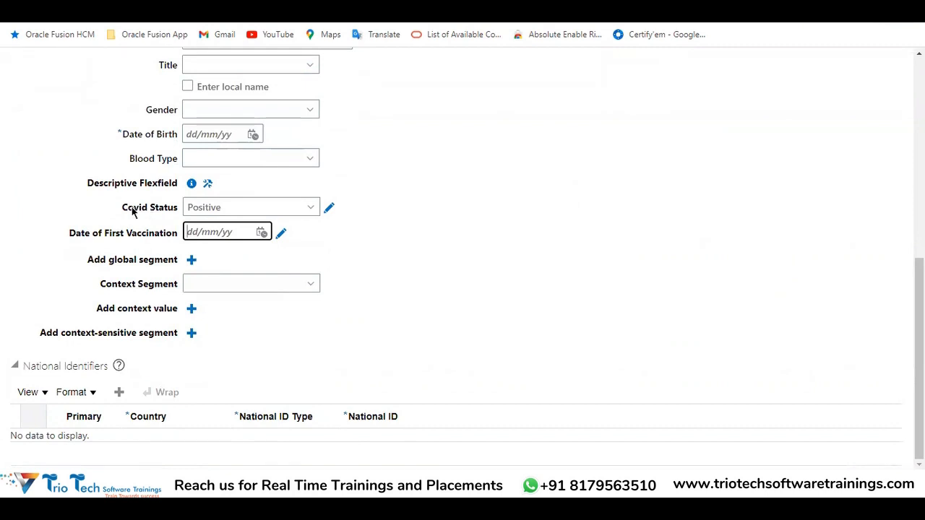
left_click(249, 208)
left_click_drag(359, 188, 299, 207)
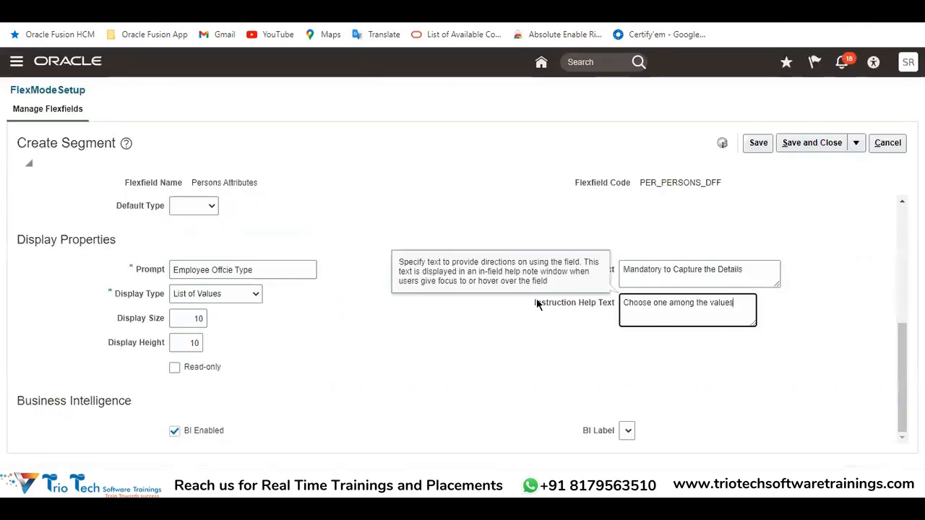
left_click_drag(536, 299, 556, 305)
left_click(530, 321)
triple_click(552, 271)
left_click(551, 203)
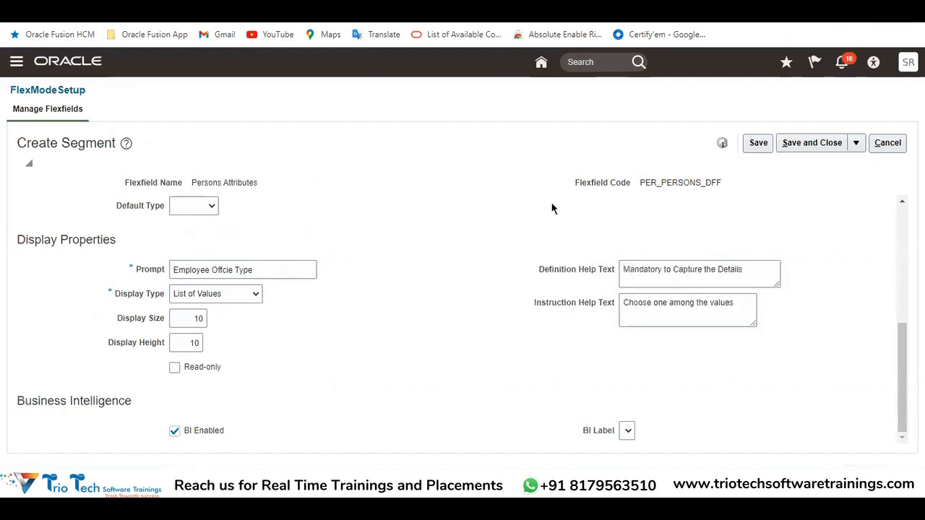
Review the Employee Offcie Type segment's name and help texts, and save and close the segment
double_click(646, 271)
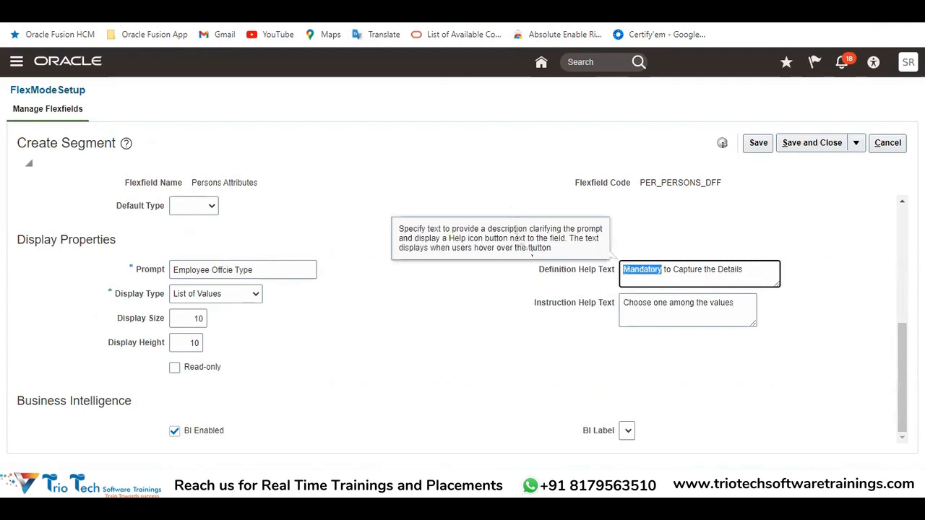
scroll(386, 204, "up", 5)
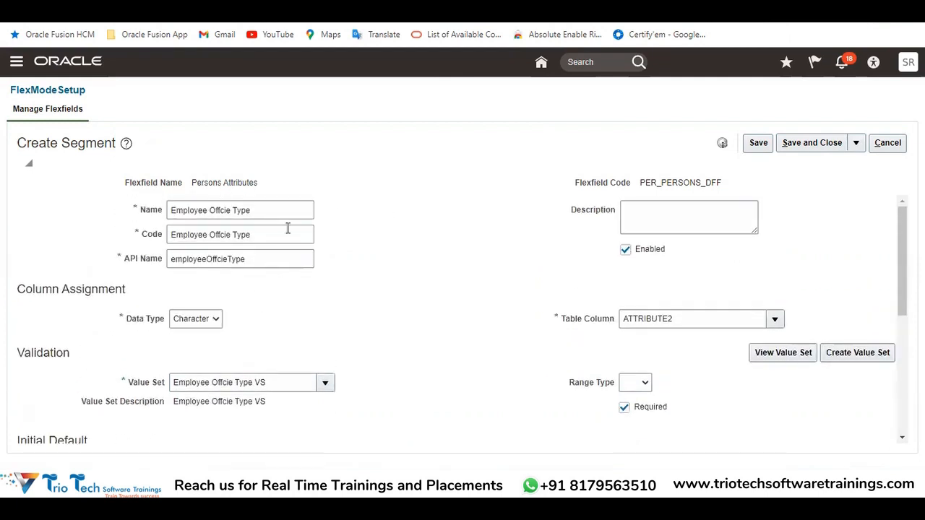
triple_click(278, 208)
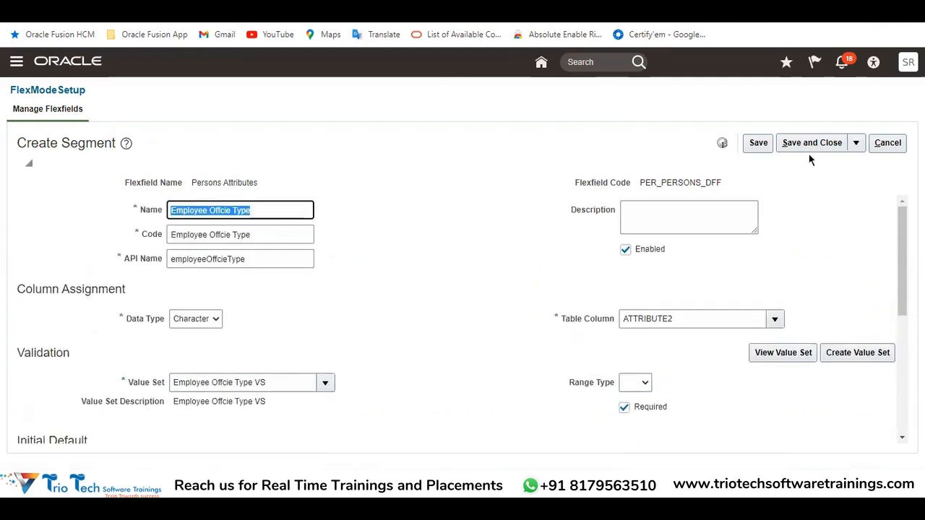
scroll(433, 365, "down", 3)
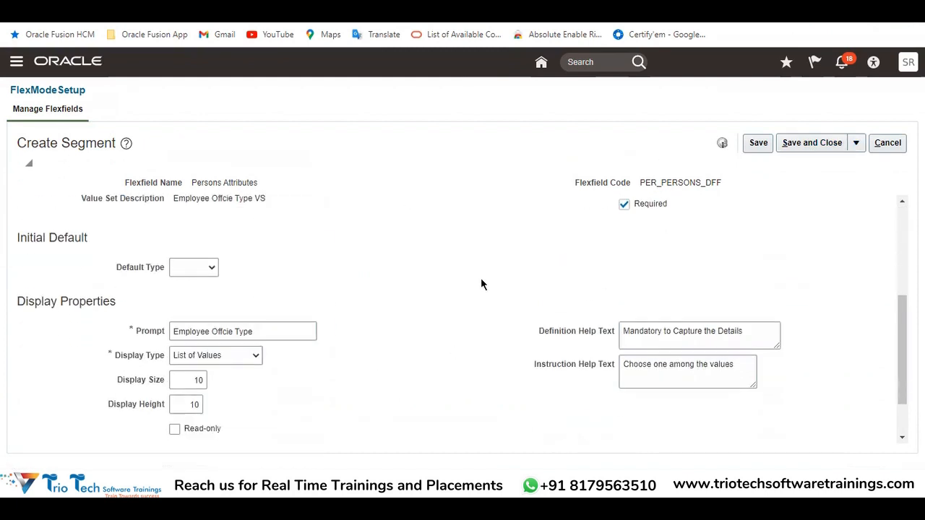
scroll(482, 284, "up", 3)
left_click(812, 143)
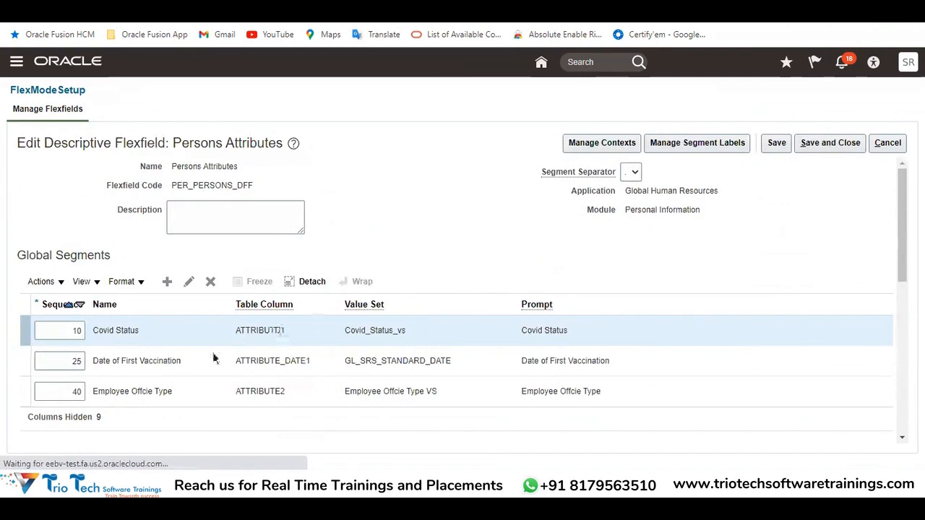
Set the Employee Offcie Type segment's sequence to 05, ahead of Covid Status, and save and close the Persons Attributes flexfield
left_click(107, 392)
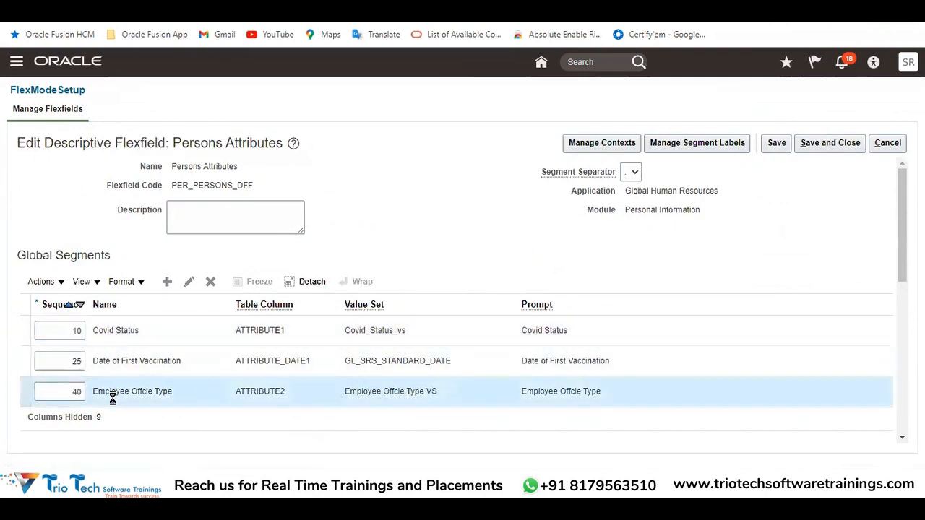
scroll(180, 388, "down", 2)
left_click_drag(172, 324, 101, 324)
left_click(52, 267)
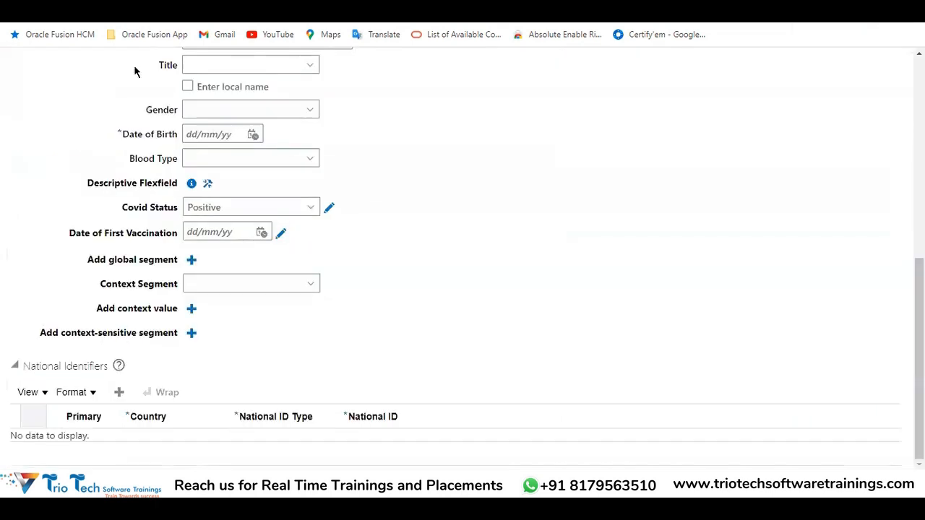
left_click_drag(120, 207, 183, 203)
mouse_move(68, 233)
left_mouse_down()
mouse_move(166, 224)
mouse_move(185, 207)
left_mouse_up()
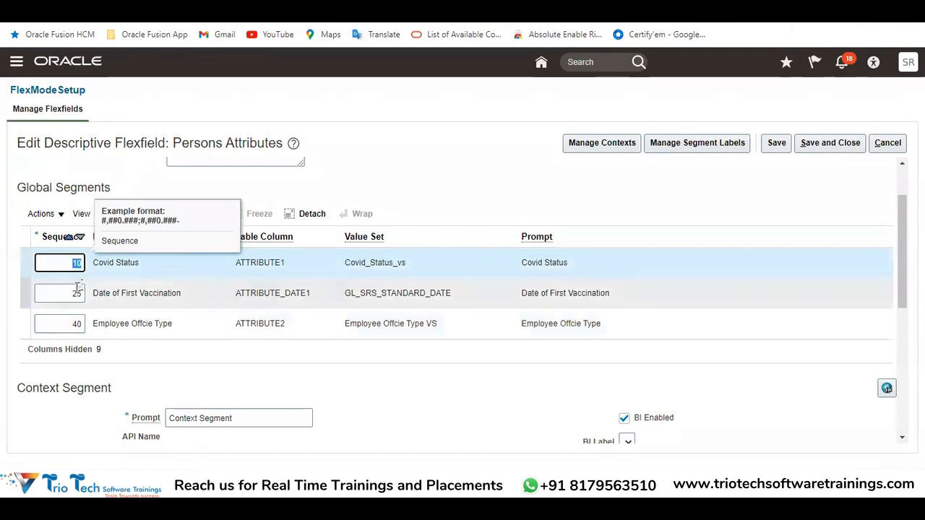
left_click(73, 325)
key("BackSpace")
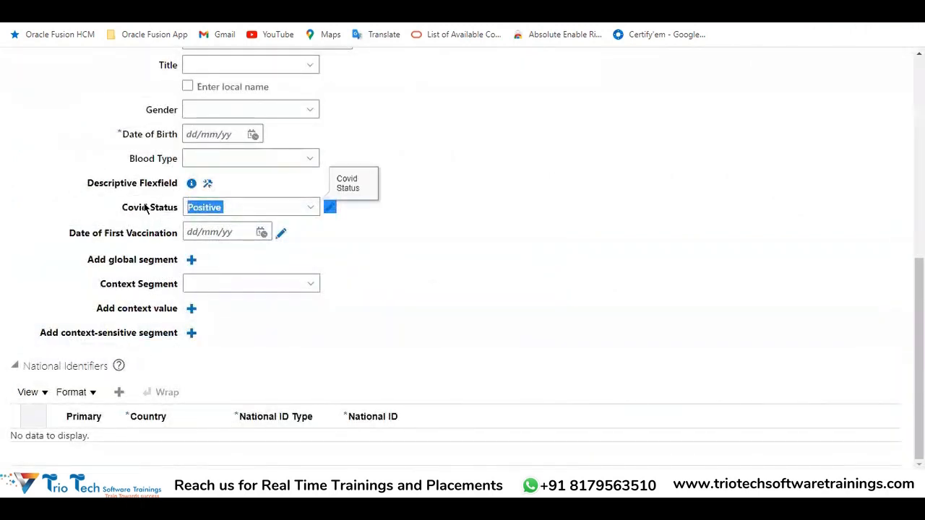
left_click(146, 217)
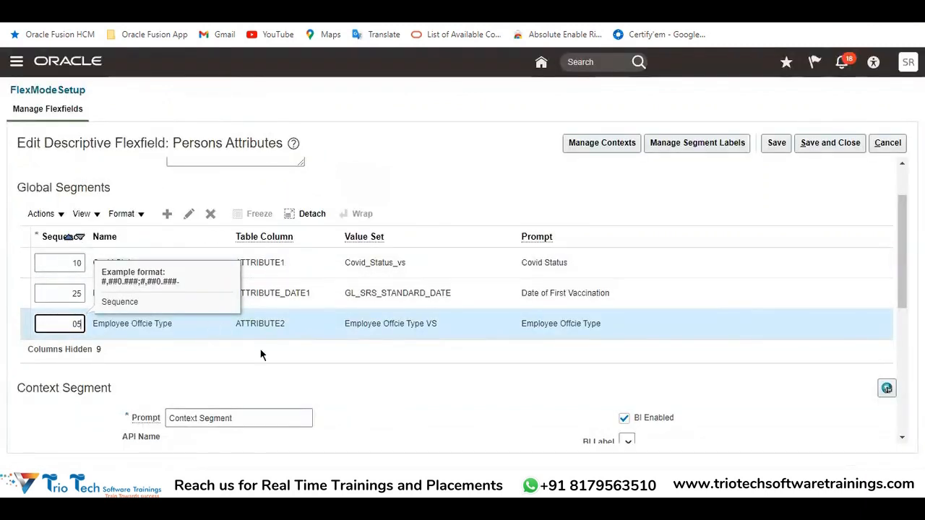
left_click(824, 143)
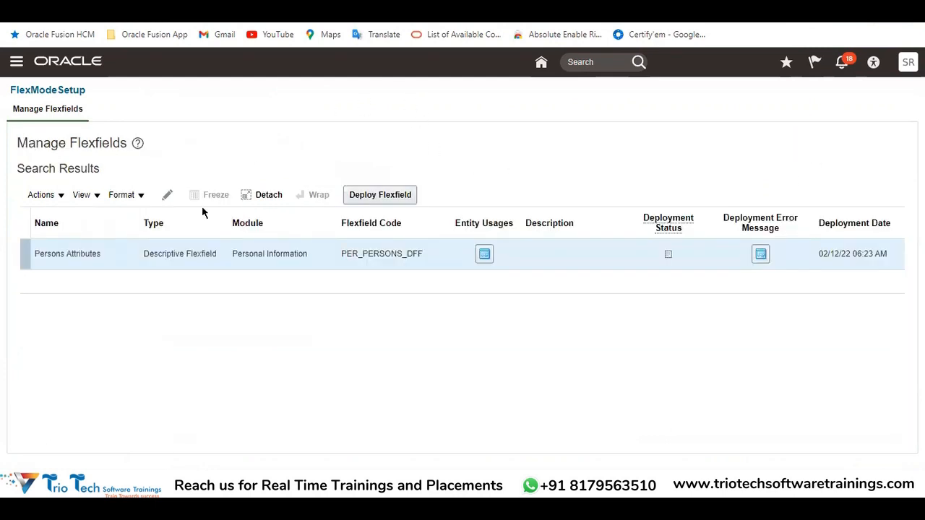
Deploy the Persons Attributes descriptive flexfield and close the deployment confirmation
double_click(164, 253)
mouse_move(670, 253)
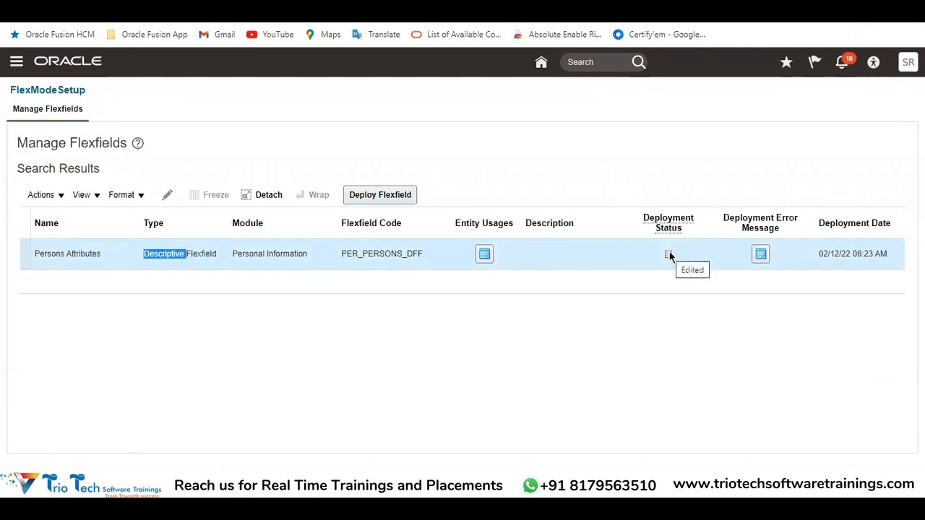
left_click(374, 200)
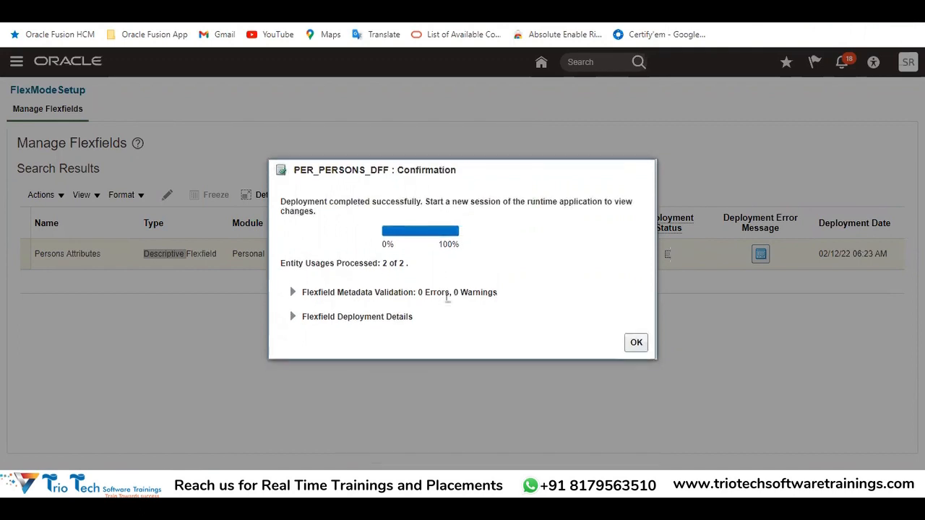
left_click_drag(281, 202, 399, 202)
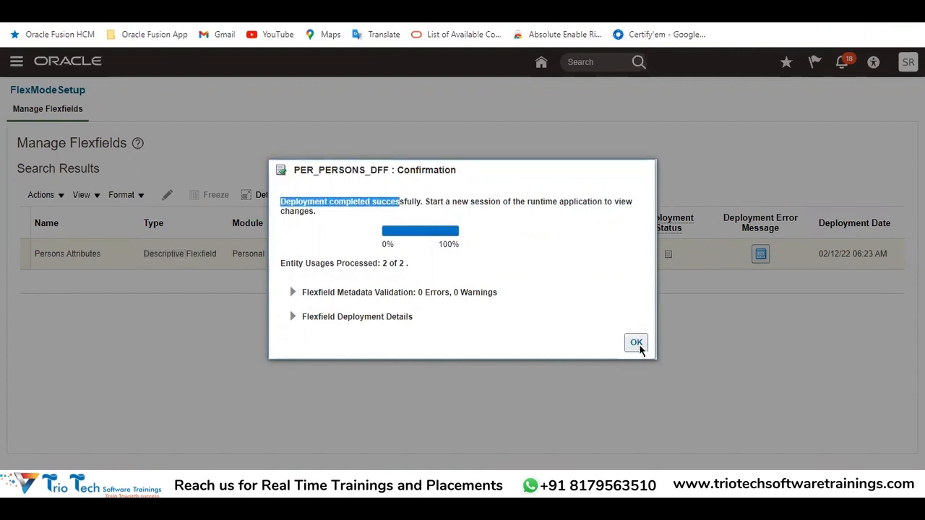
left_click(634, 344)
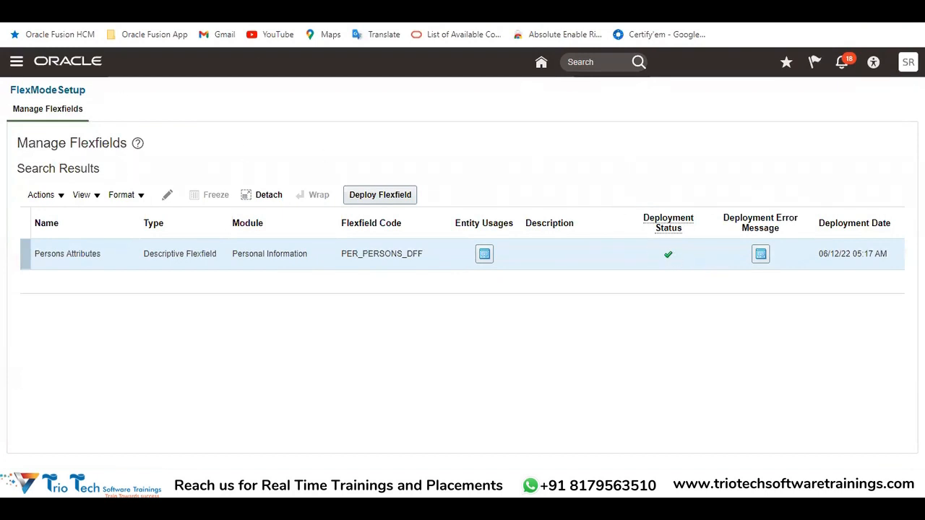
Start a new session and check the Hire an Employee page's Personal Details for the new Employee Offcie Type segment
left_click(908, 62)
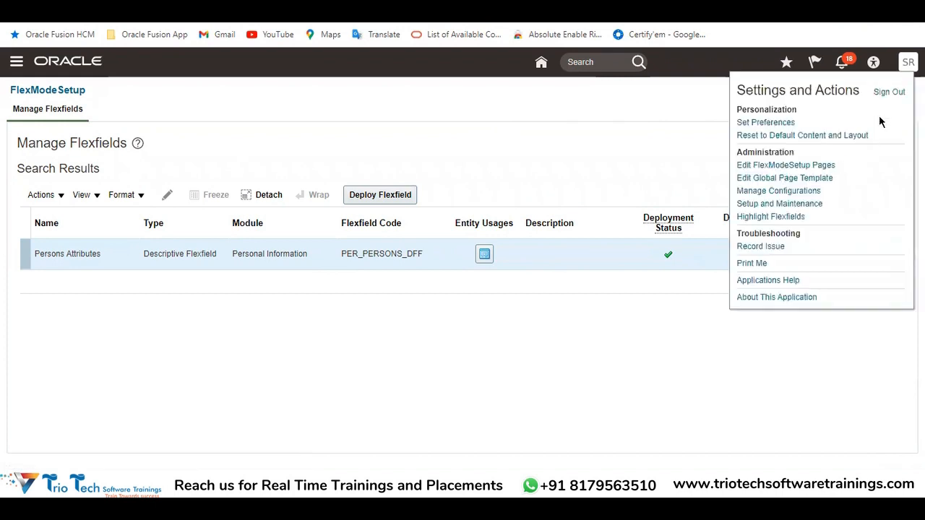
left_click(890, 92)
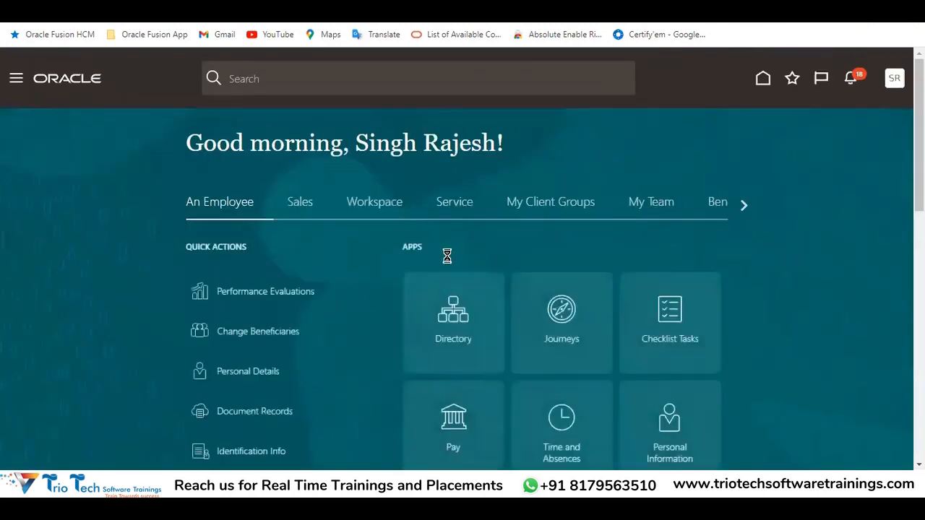
left_click(552, 207)
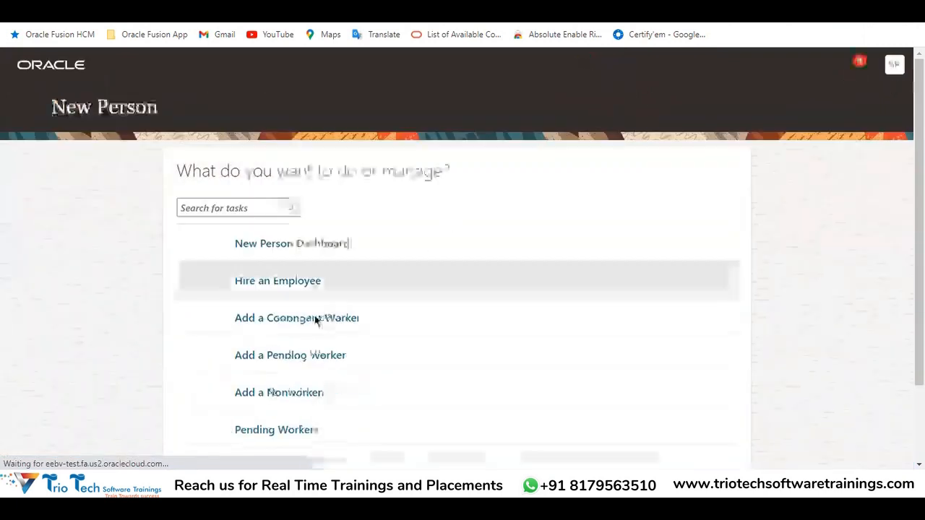
left_click(279, 296)
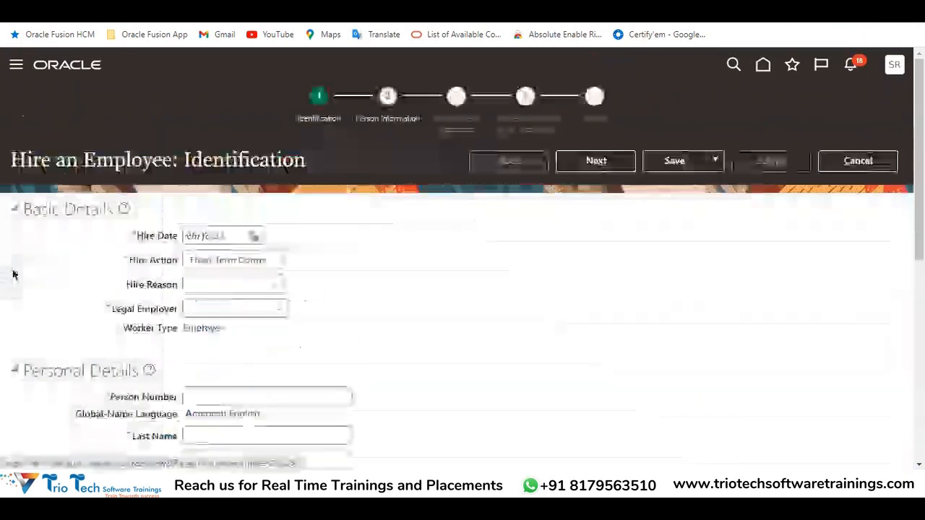
scroll(367, 221, "down", 5)
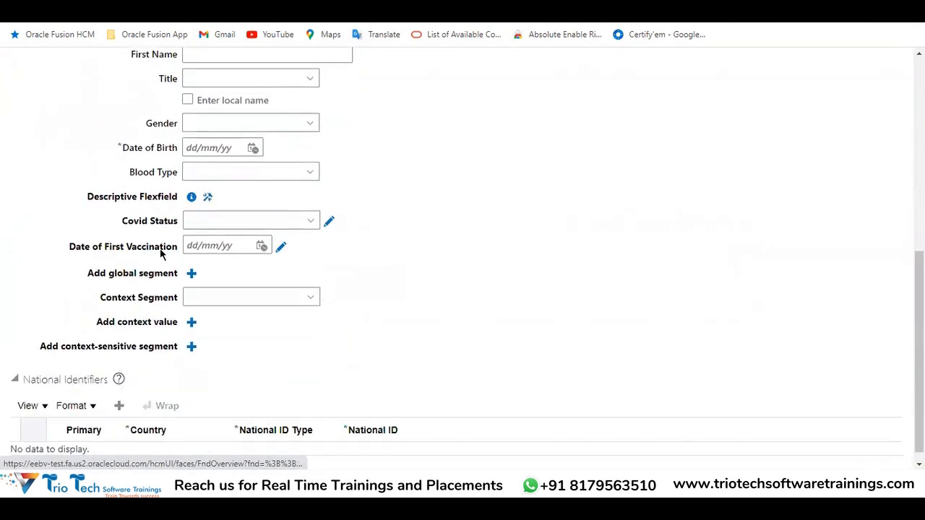
scroll(672, 198, "up", 8)
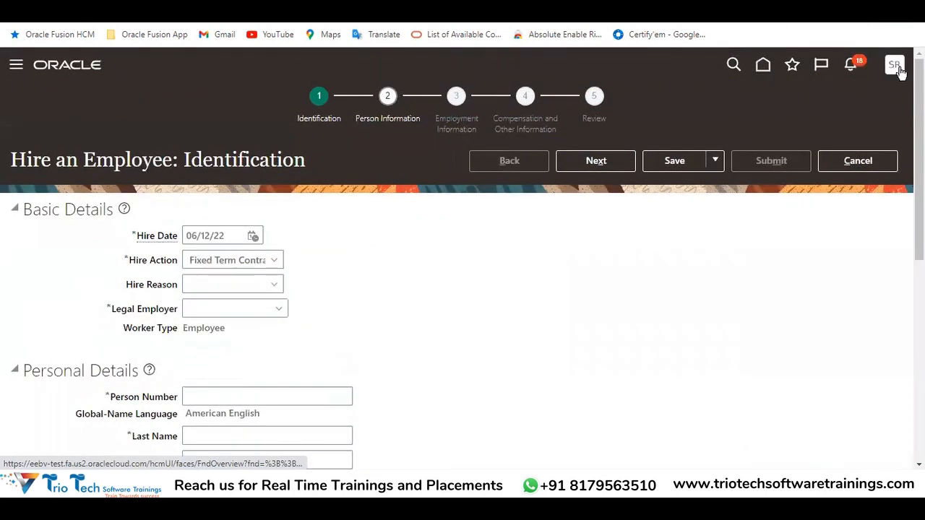
Sign out of Oracle Applications Cloud again, confirming the logout consent, to start a fresh session
left_click(896, 71)
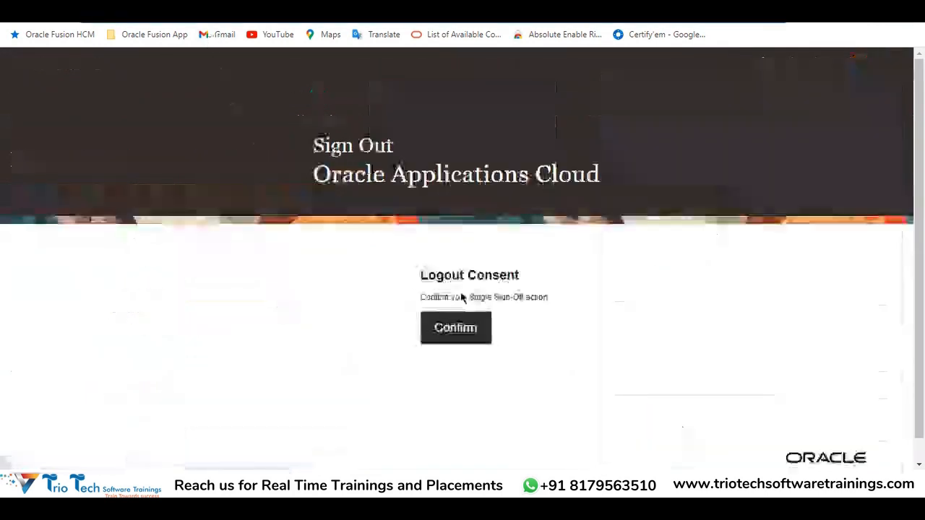
left_click(482, 328)
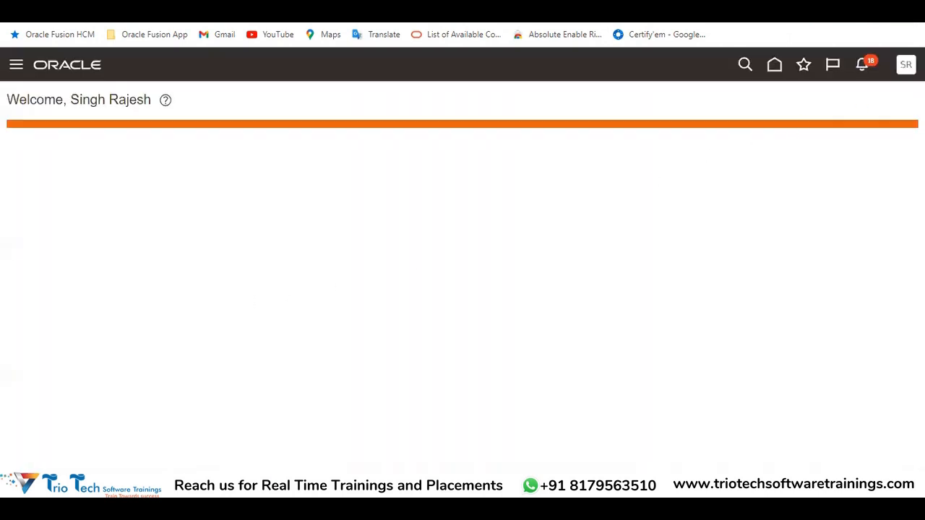
left_click(906, 64)
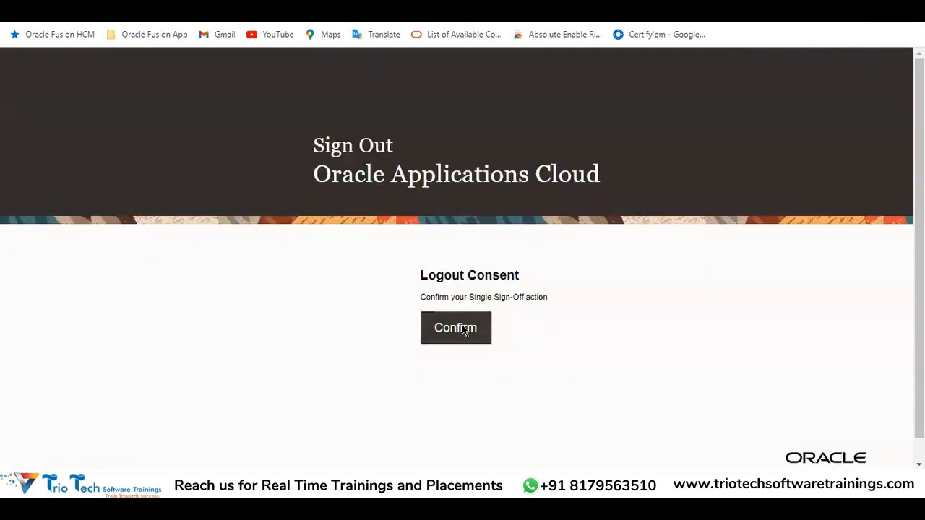
left_click(463, 328)
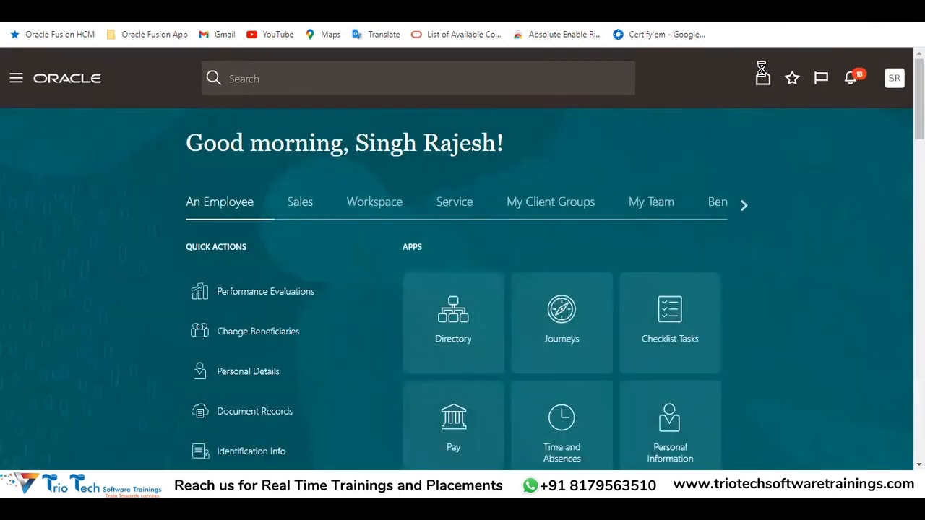
Open Hire an Employee for My Client Groups and examine the order of the flexfield segments under Personal Details
left_click(552, 209)
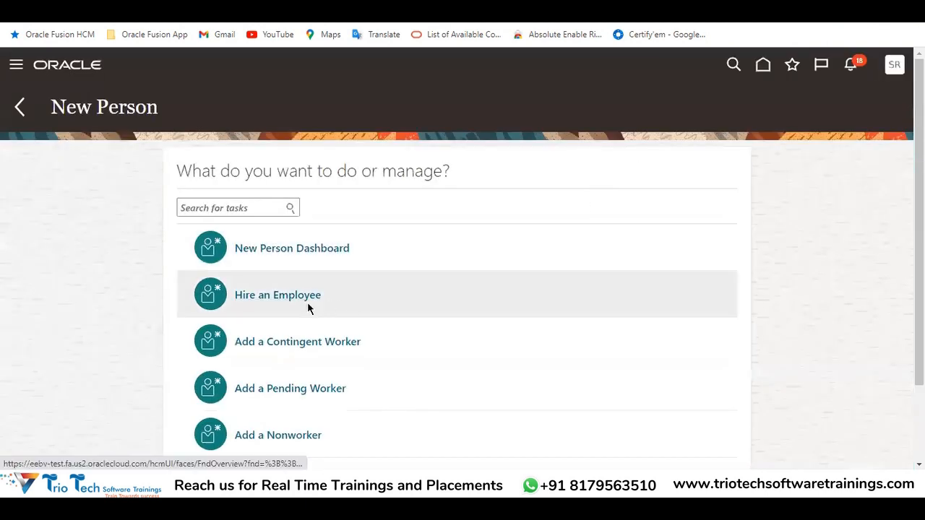
left_click(301, 296)
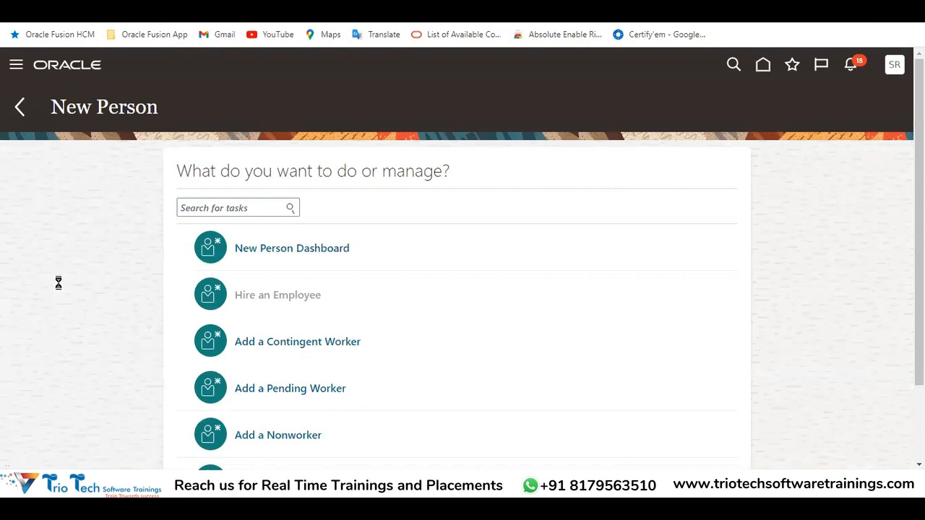
scroll(270, 268, "down", 5)
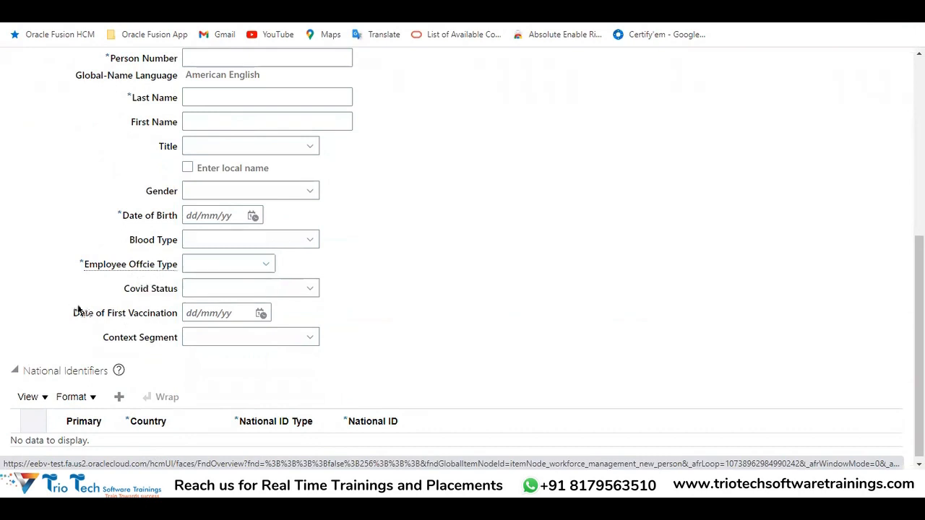
left_click_drag(78, 311, 164, 327)
left_click_drag(124, 291, 178, 320)
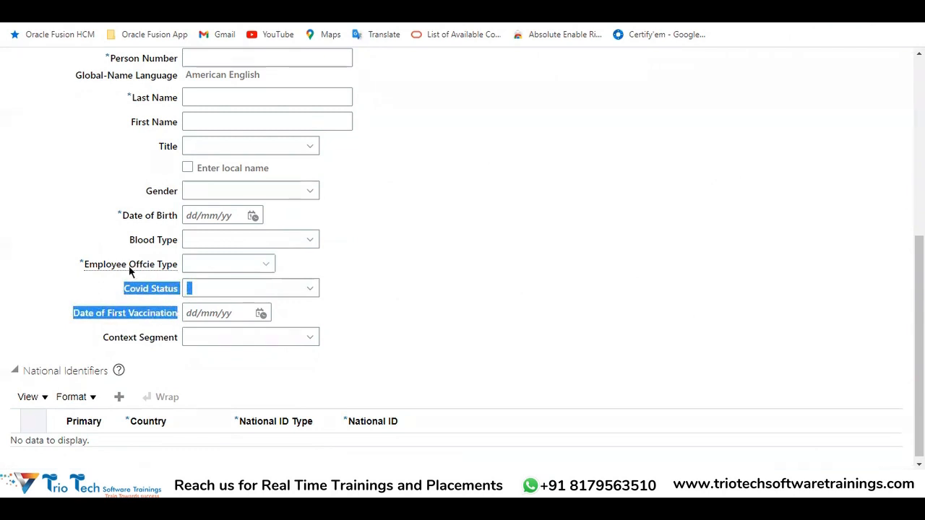
mouse_move(131, 269)
left_click(466, 270)
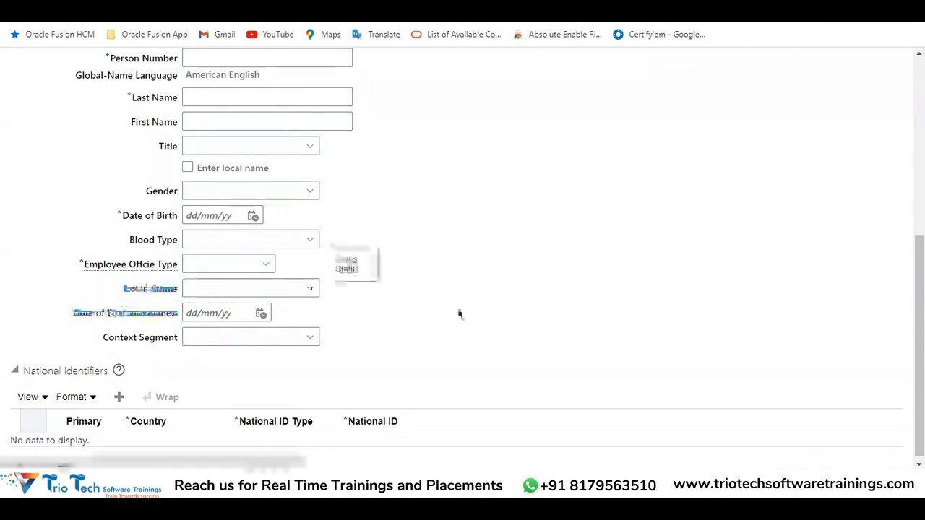
scroll(214, 374, "up", 2)
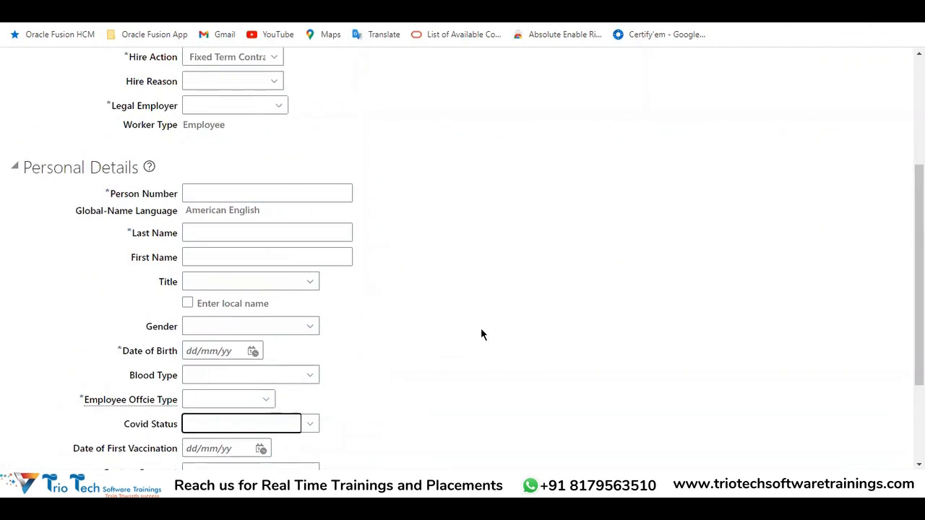
Examine the Employee Offcie Type segment's required marker, definition help text and instruction help text under Personal Details
scroll(473, 332, "down", 1)
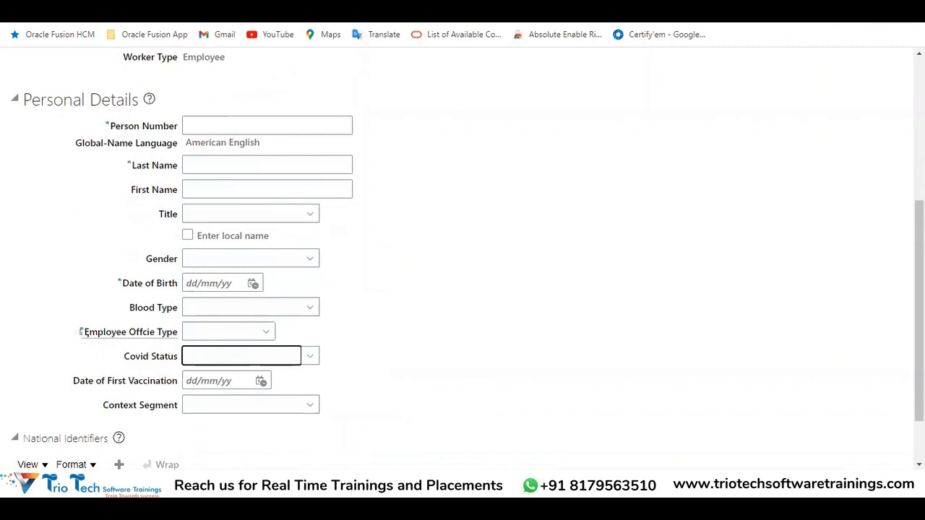
left_click_drag(83, 332, 80, 331)
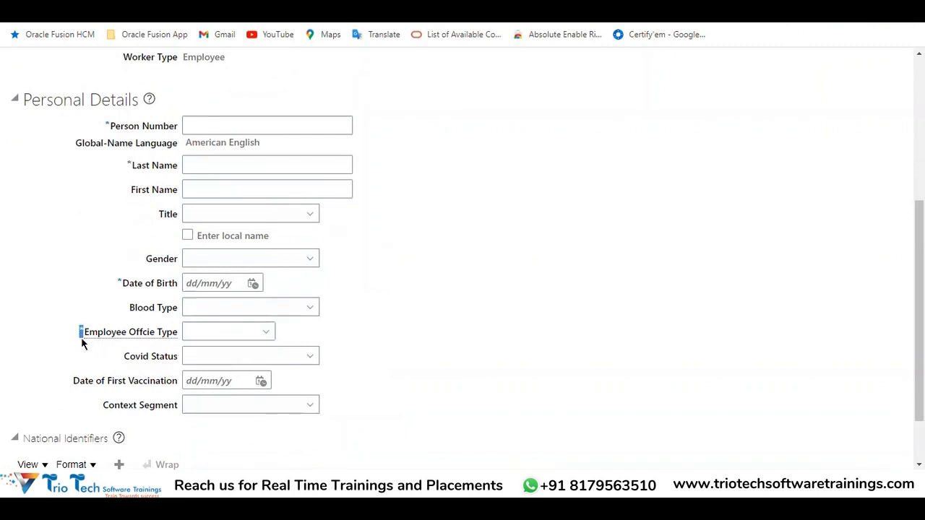
left_click(56, 349)
mouse_move(112, 338)
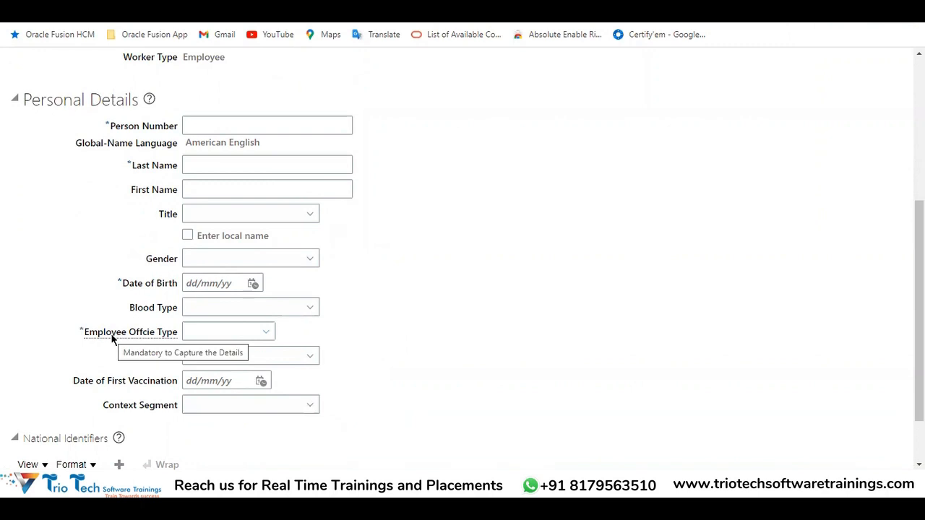
scroll(260, 157, "up", 4)
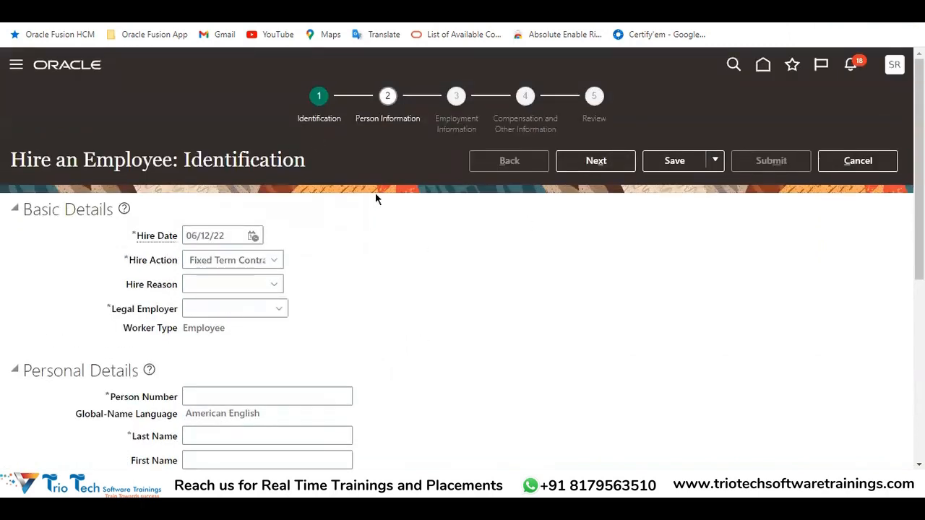
scroll(443, 195, "down", 5)
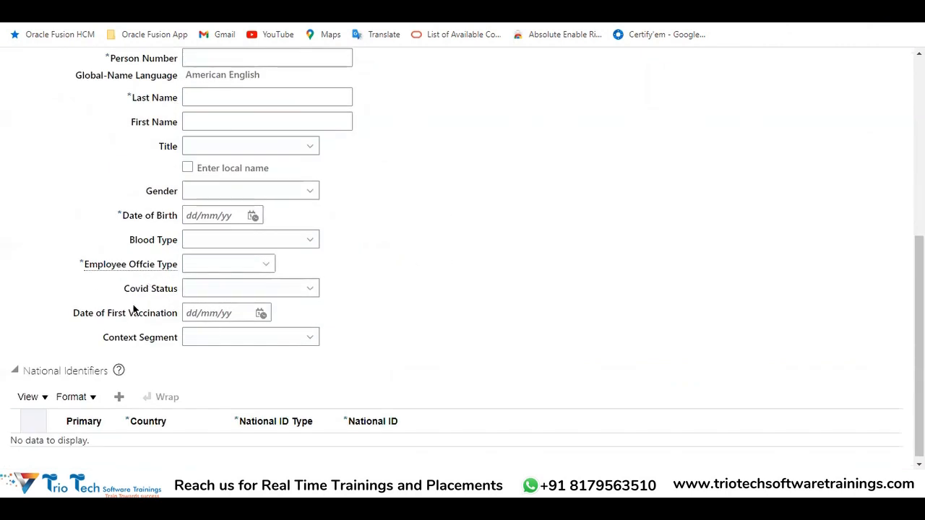
mouse_move(118, 268)
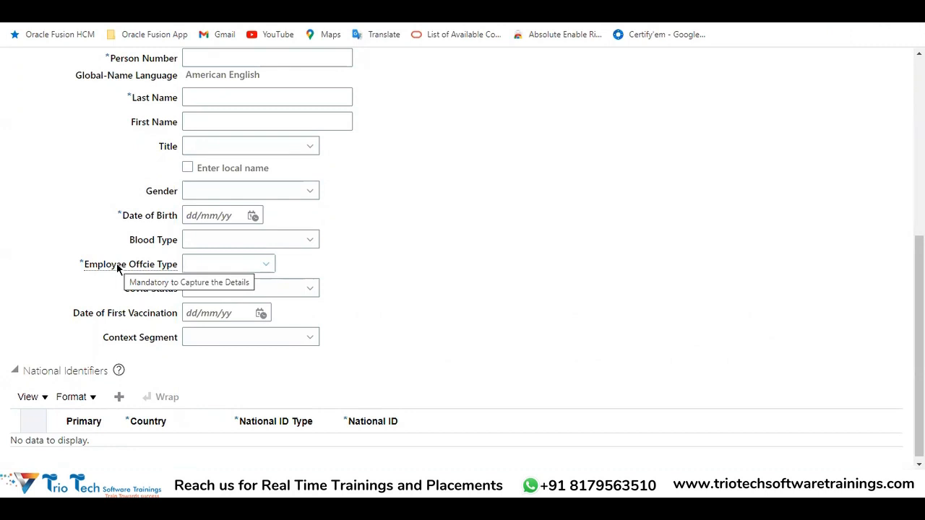
left_click(212, 267)
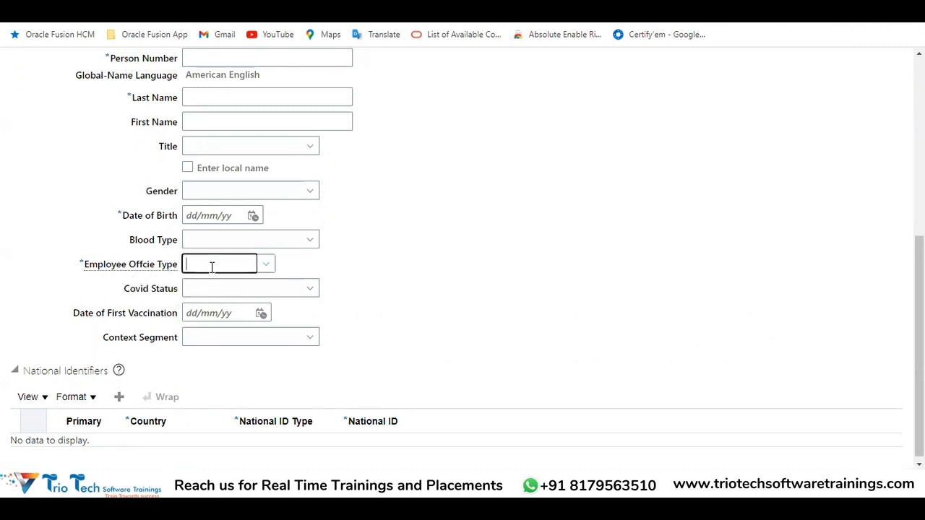
triple_click(289, 247)
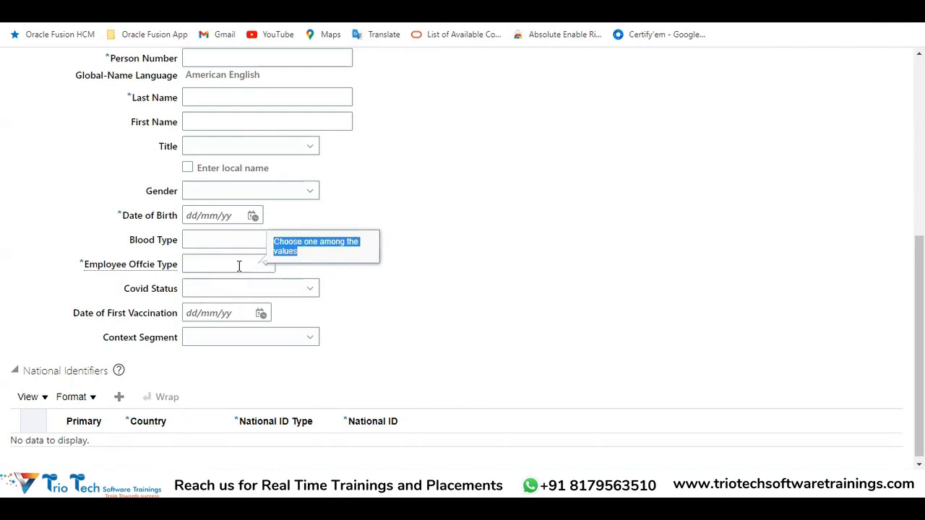
left_click(347, 277)
left_click_drag(112, 266, 252, 271)
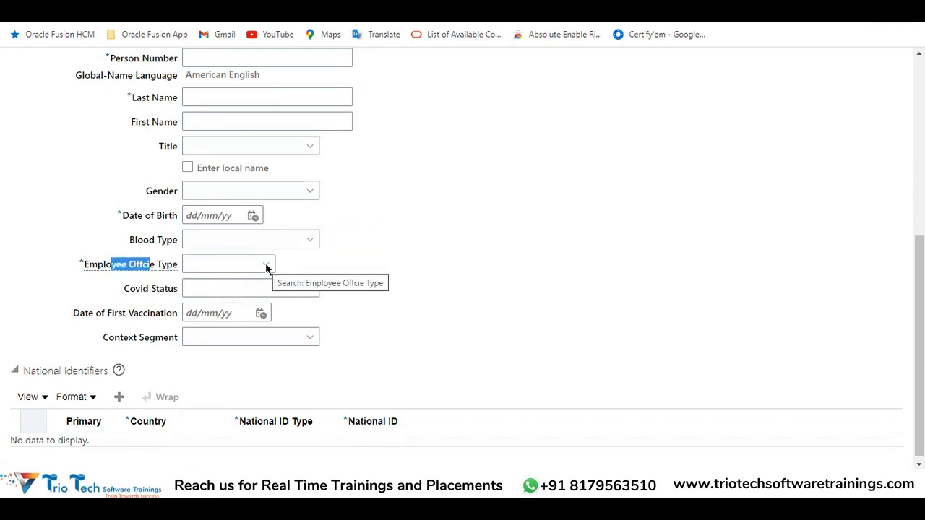
Compare the Employee Offcie Type choices with the Independent value set in the Excel sheet, and select Head Office for the segment
left_click(266, 266)
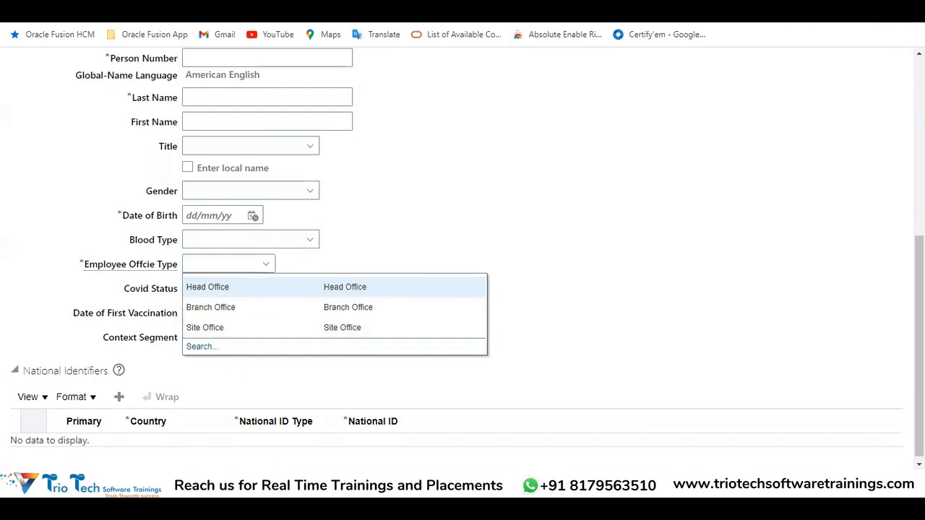
left_click(293, 420)
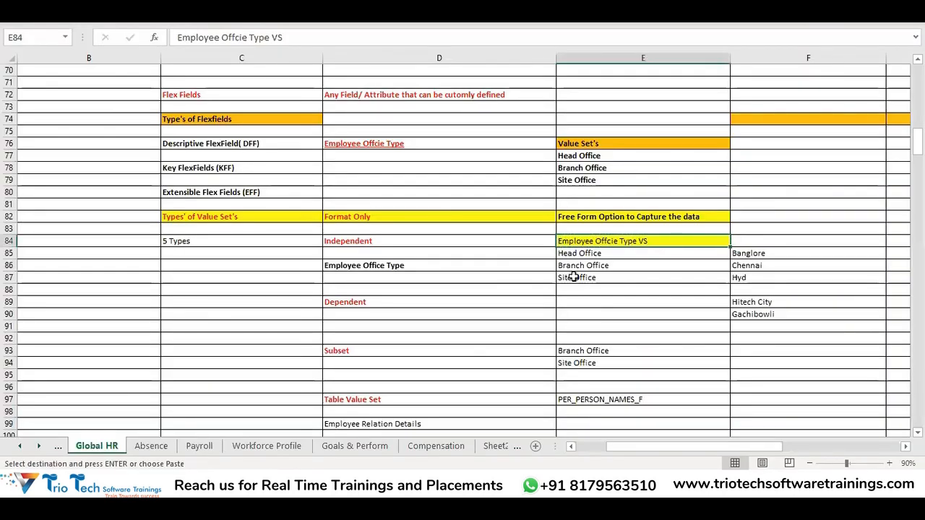
left_click_drag(574, 277, 578, 255)
left_click_drag(436, 239, 582, 279)
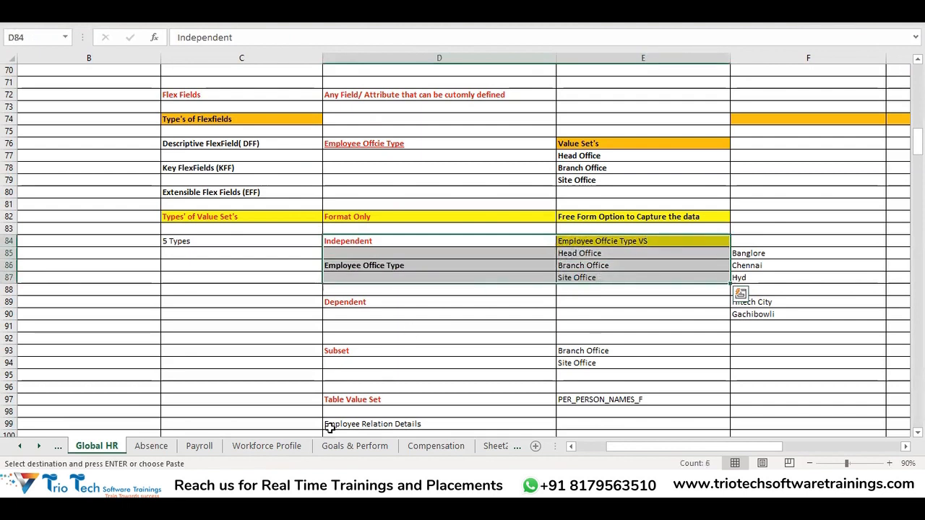
key("alt+Tab")
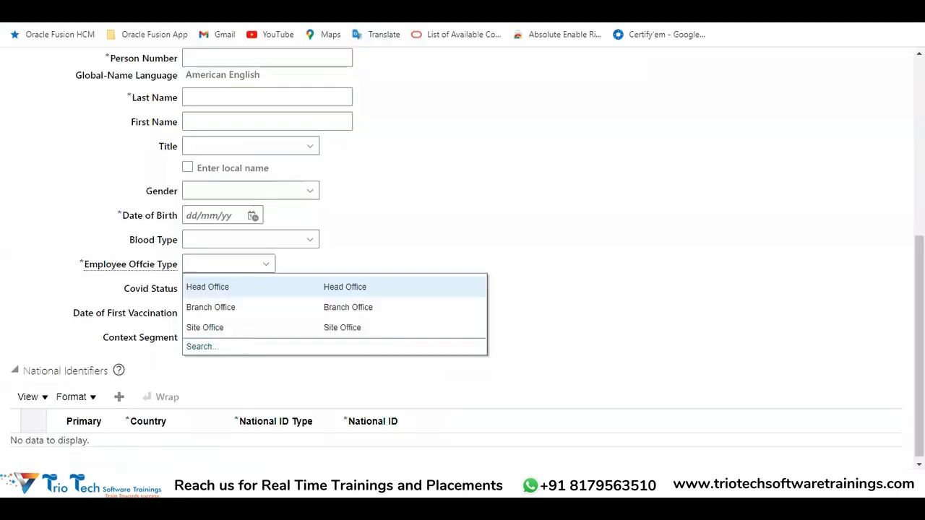
left_click(221, 293)
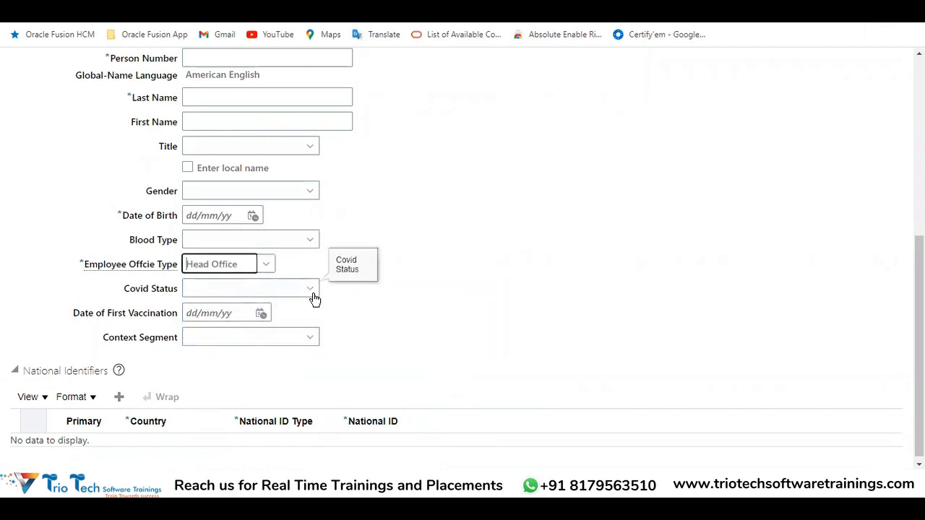
Review the Dependent value set rows in the Excel sheet, and check the Employee Offcie Type value back on the hire page
left_click(249, 480)
left_click(287, 420)
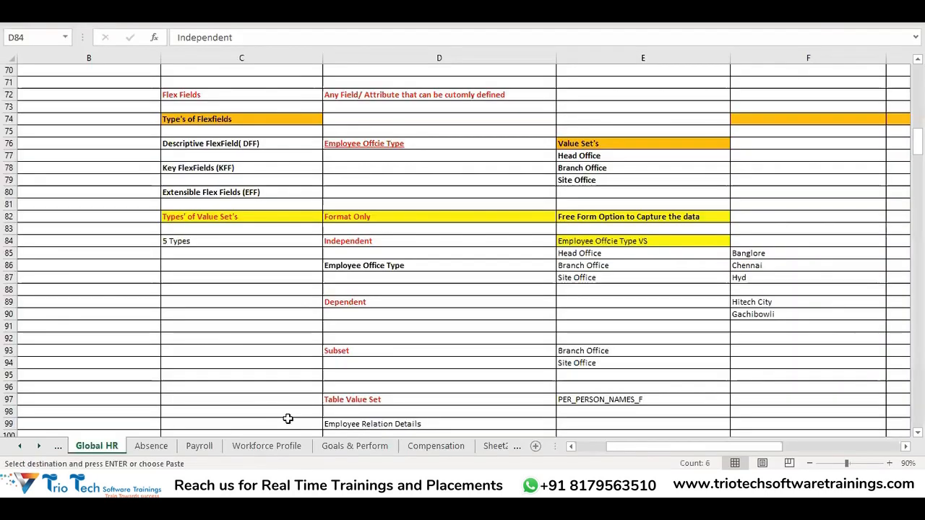
left_click(340, 304)
mouse_move(340, 304)
left_mouse_down()
mouse_move(583, 314)
mouse_move(600, 329)
left_mouse_up()
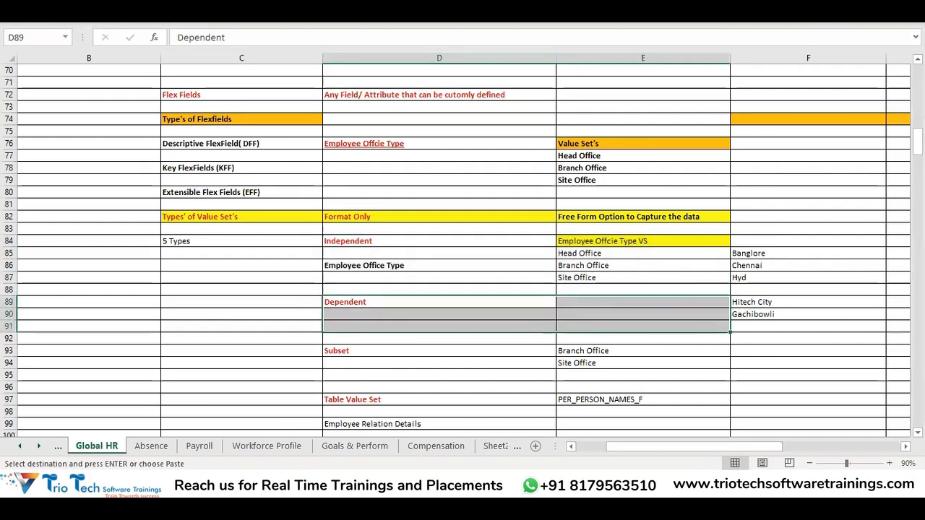
key("alt+Tab")
left_click_drag(230, 270, 237, 271)
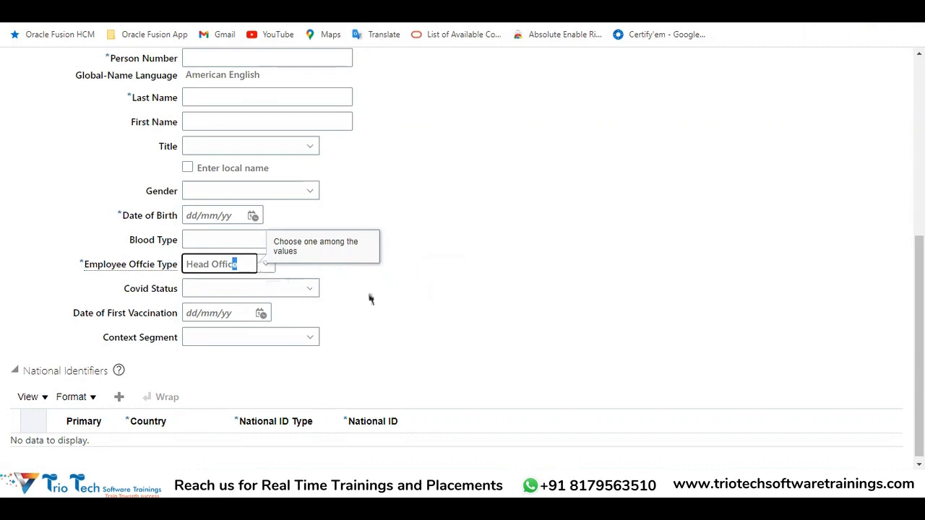
left_click_drag(240, 265, 184, 263)
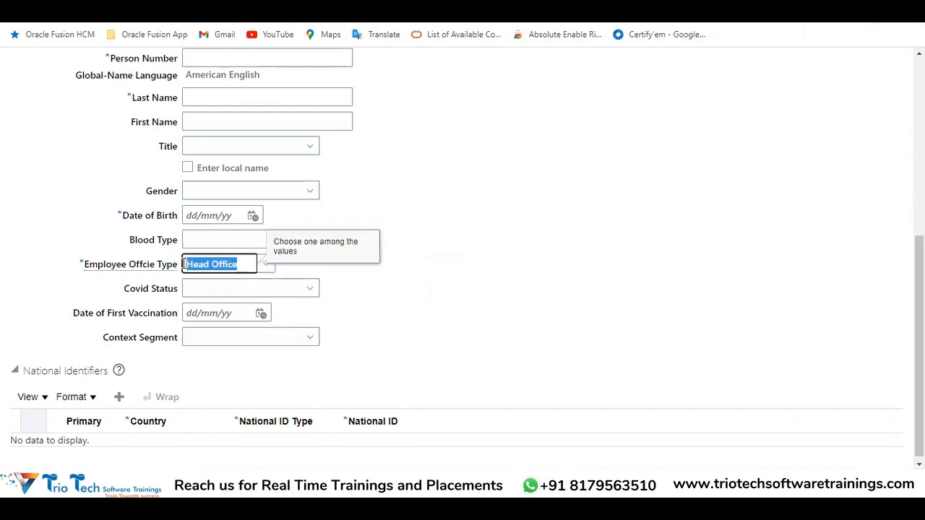
left_click_drag(97, 265, 173, 264)
left_click_drag(246, 264, 181, 267)
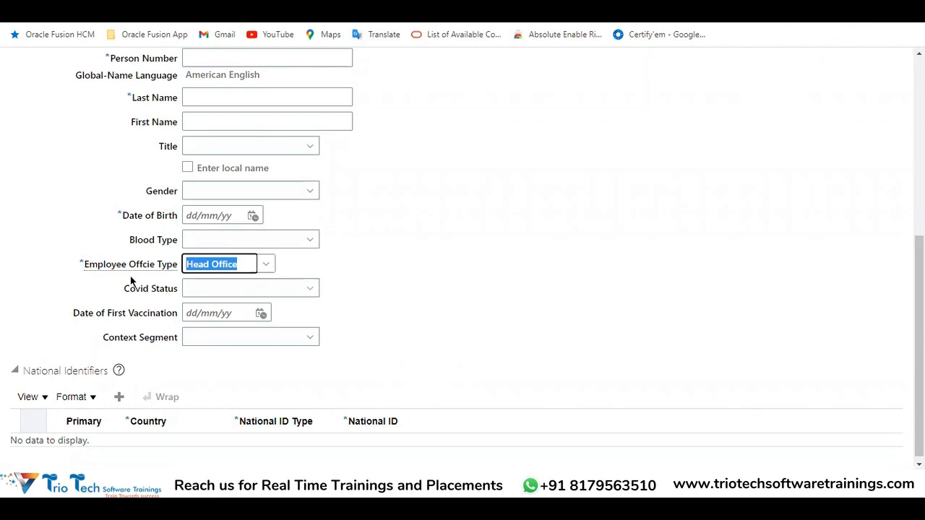
Turn on flexfield highlighting for the Hire an Employee page and go to the Personal Details flexfield
scroll(416, 284, "up", 5)
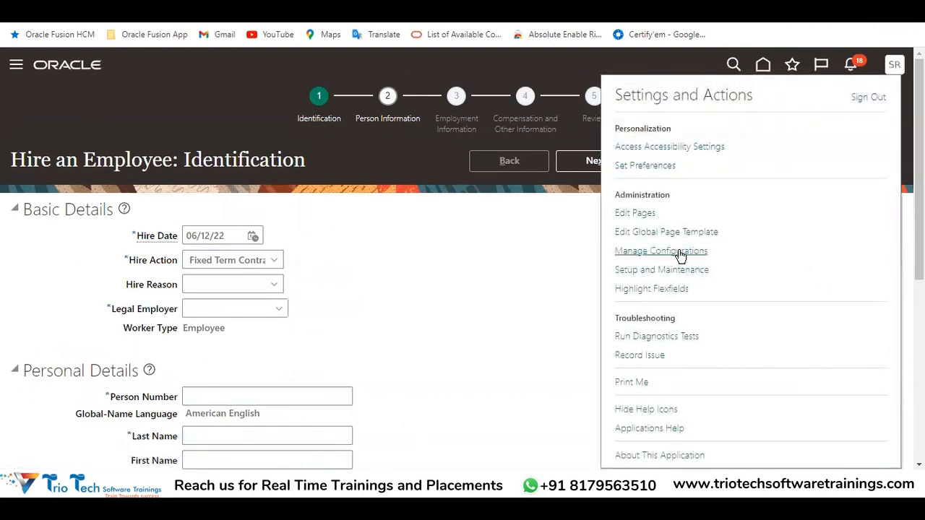
left_click(644, 289)
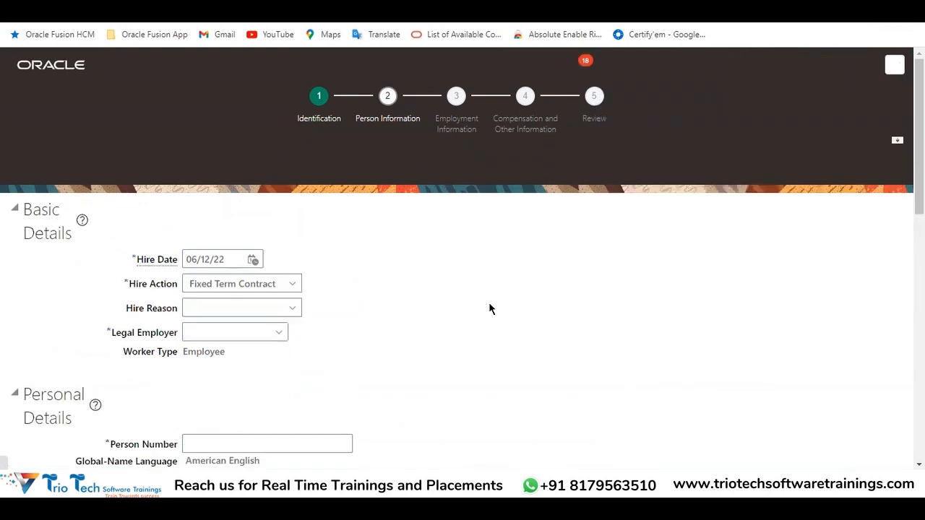
scroll(287, 306, "down", 6)
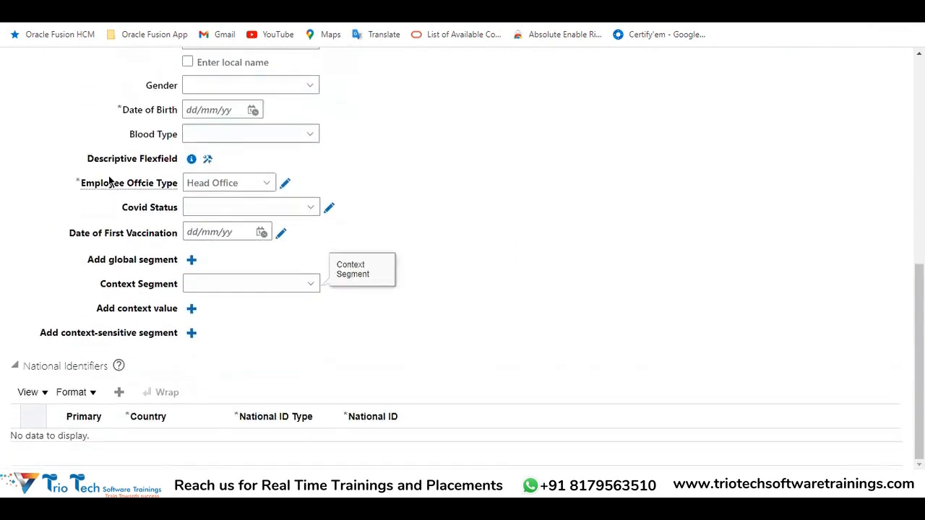
Examine the highlighted descriptive flexfield's global segments and its options for configuring it and adding global segments
left_click_drag(87, 159, 178, 249)
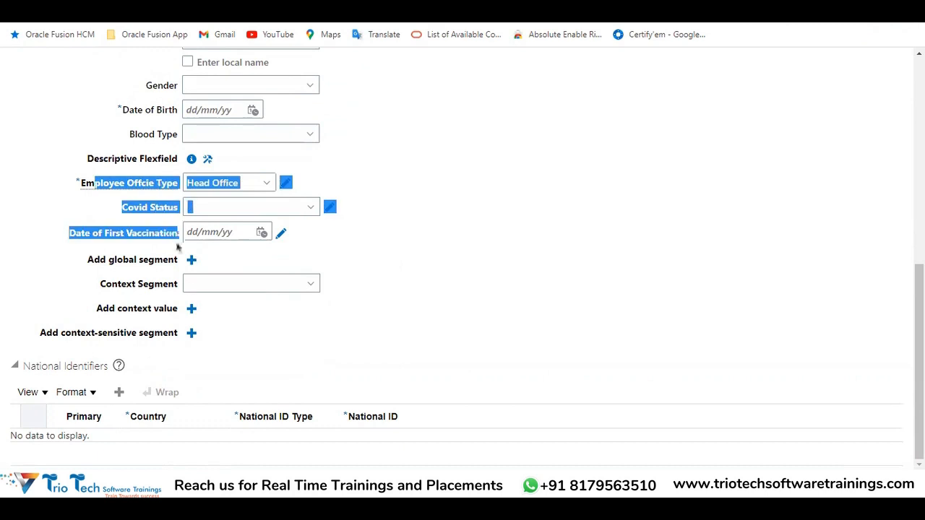
left_click(58, 311)
left_click_drag(88, 262, 199, 267)
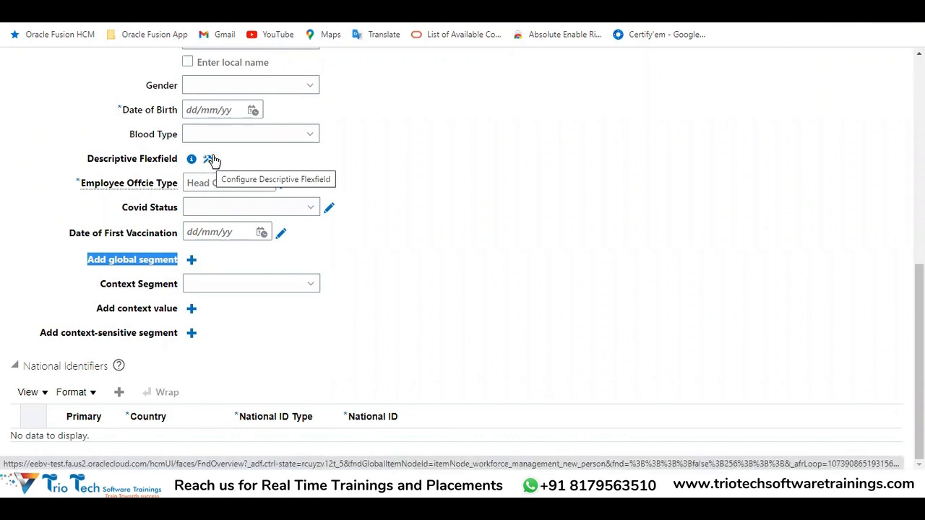
left_click(207, 260)
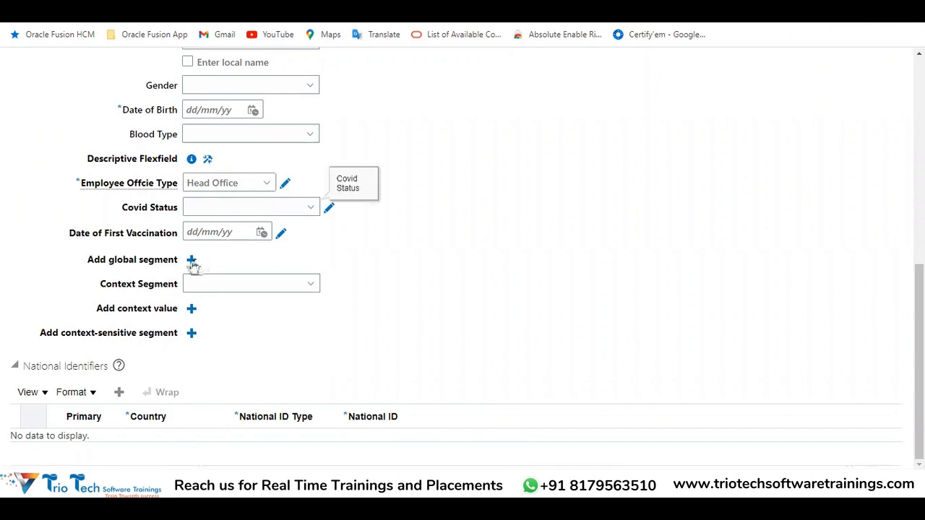
left_click(239, 208)
left_click_drag(109, 261, 184, 266)
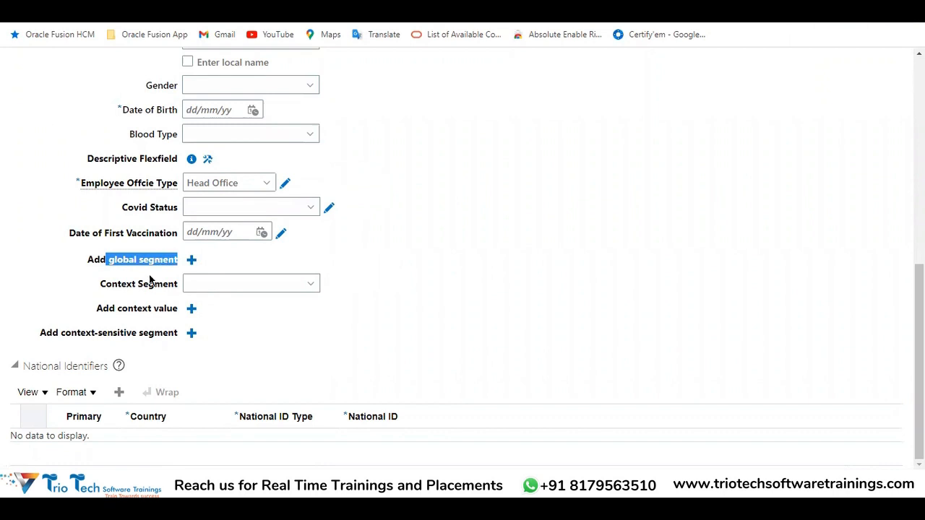
left_click_drag(82, 264, 227, 270)
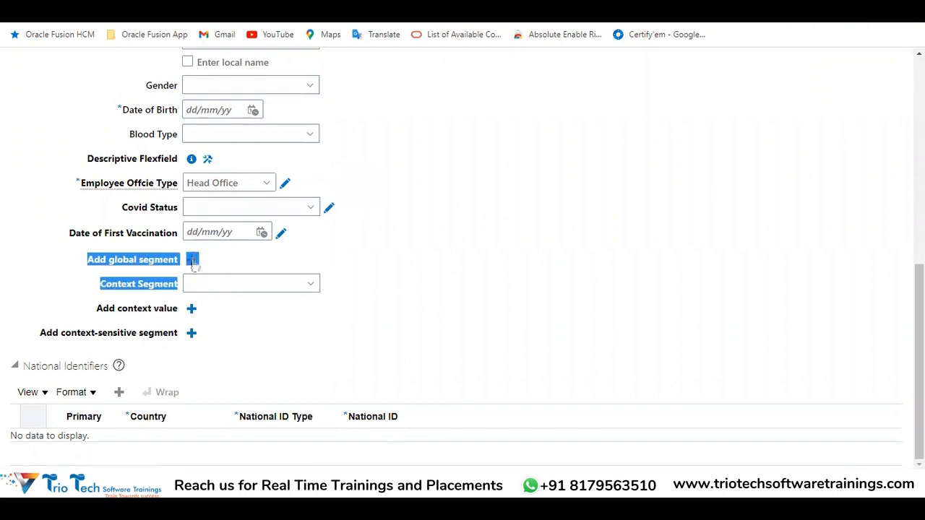
left_click(233, 355)
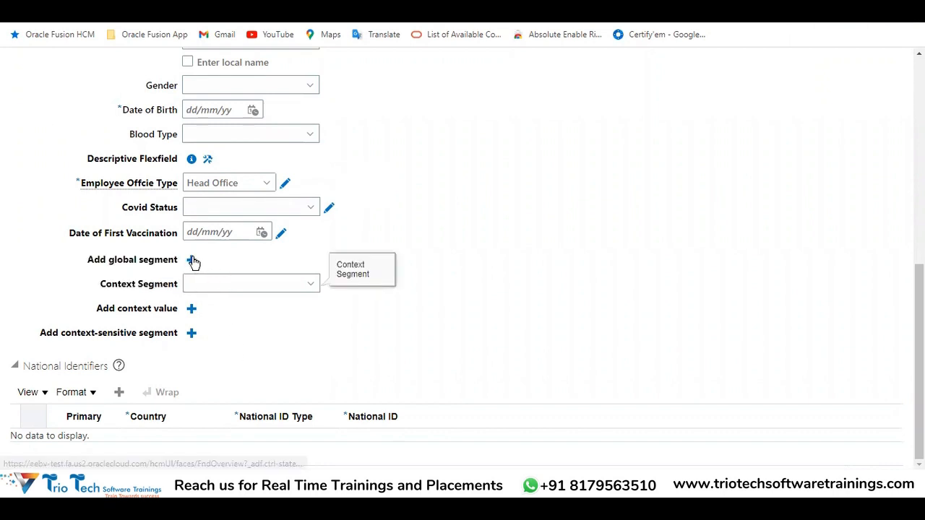
Start a new global segment in the descriptive flexfield and enter Employee Project Details as its prompt
left_click(192, 261)
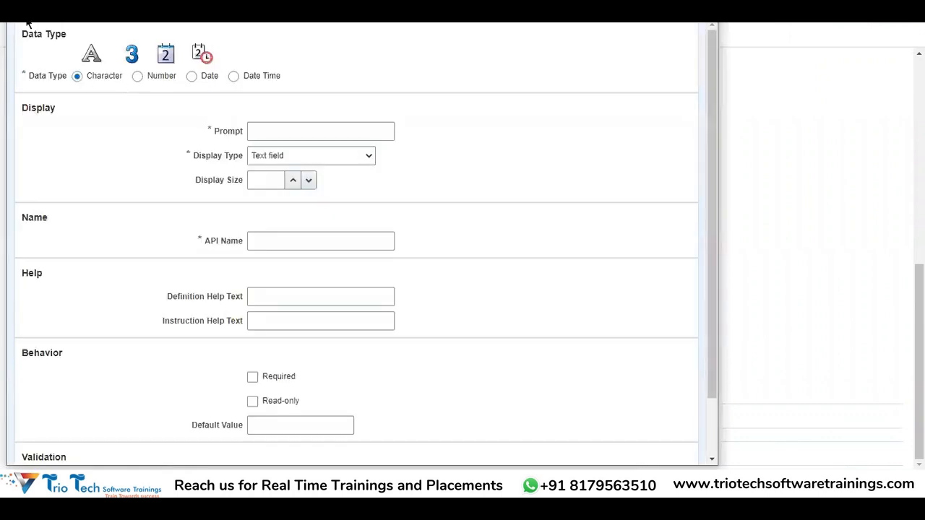
left_click_drag(22, 34, 70, 33)
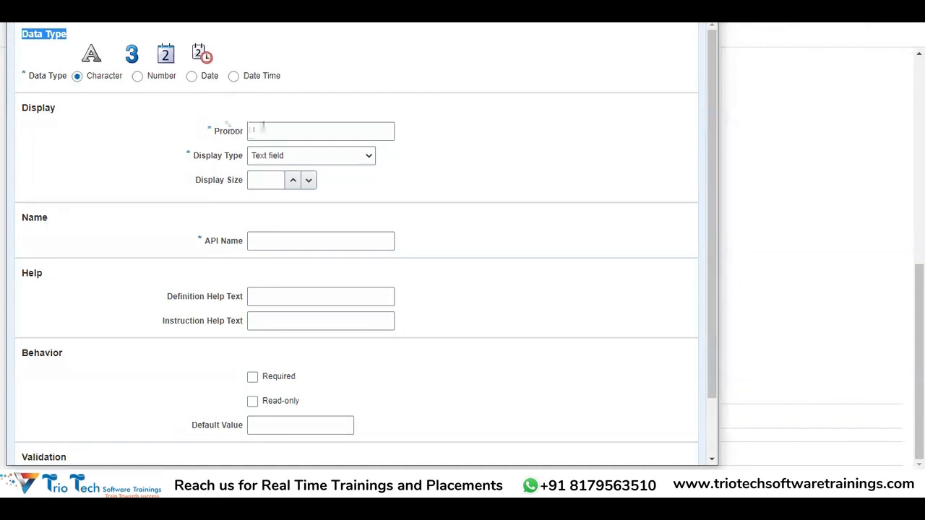
left_click(271, 130)
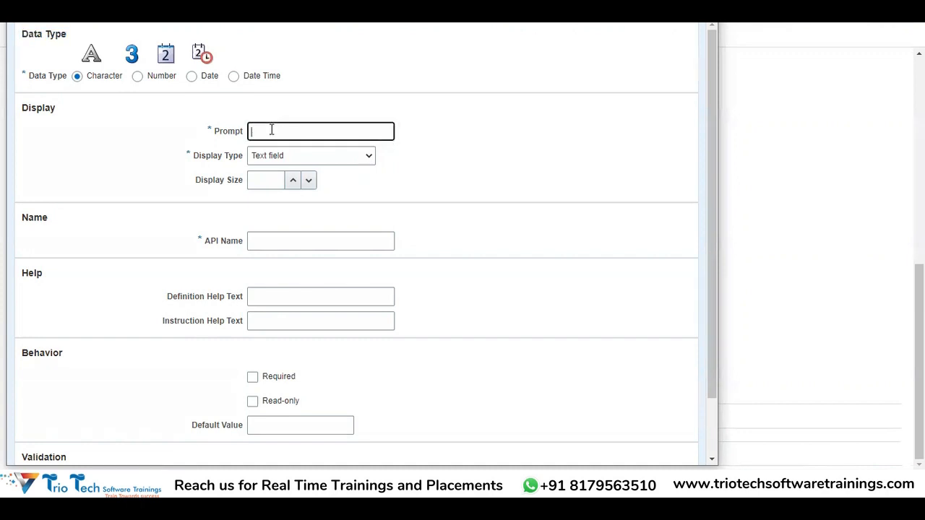
type("Empl")
type("oyee Project Details")
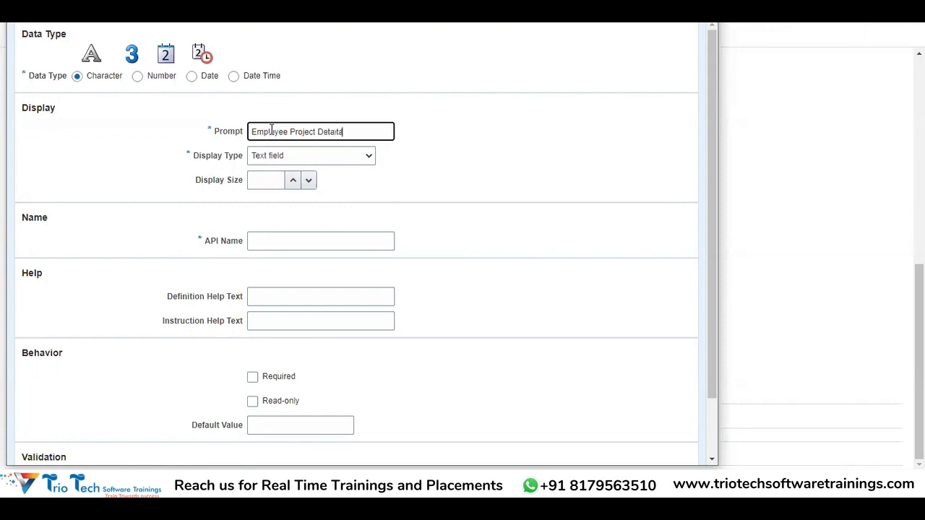
Set the new segment's display type to Dropdown list of values with a display size of 10
left_click(301, 156)
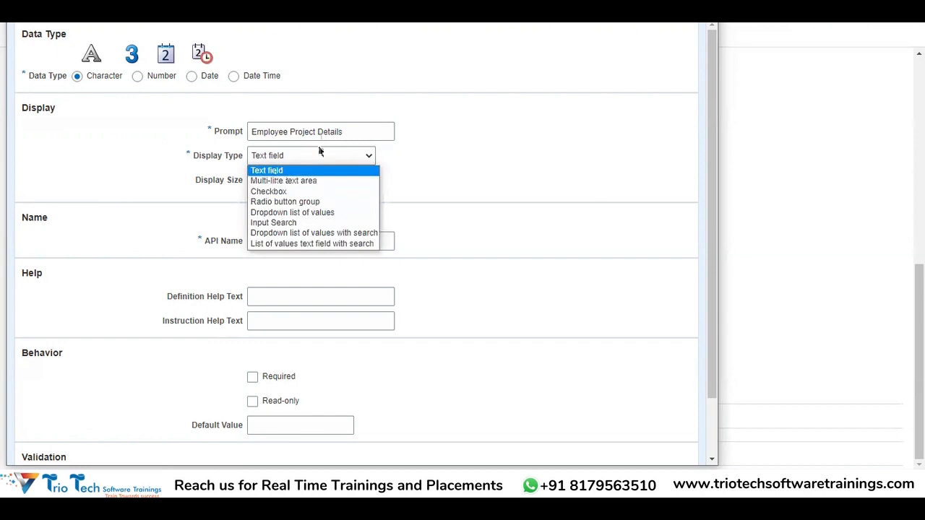
left_click(290, 213)
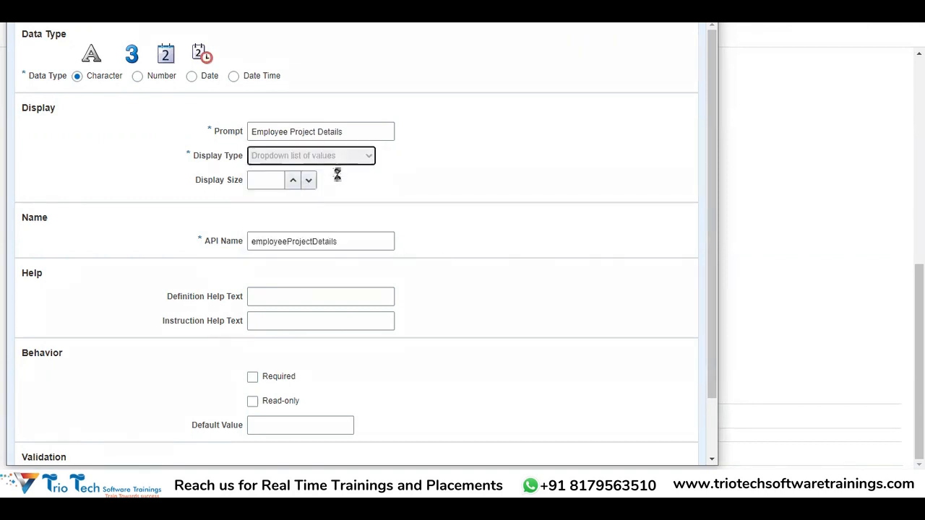
left_click(272, 178)
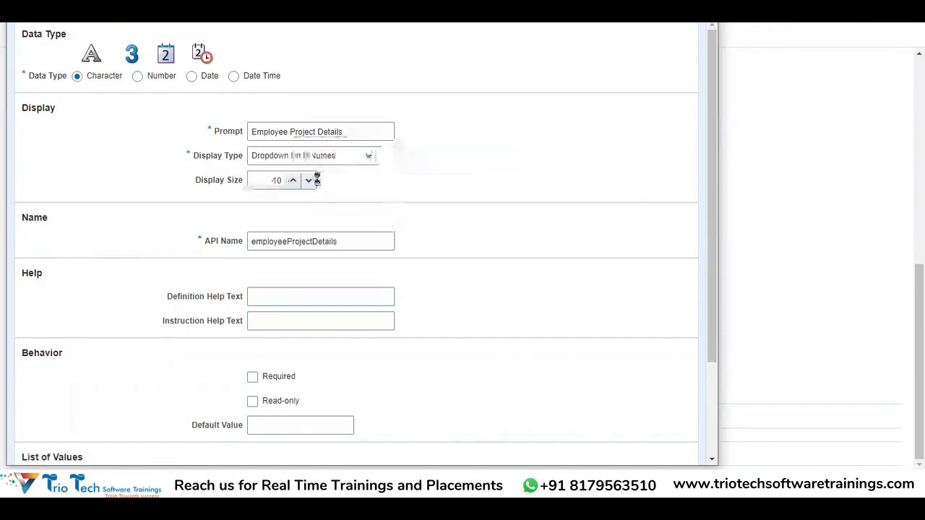
scroll(216, 192, "down", 3)
scroll(270, 284, "up", 3)
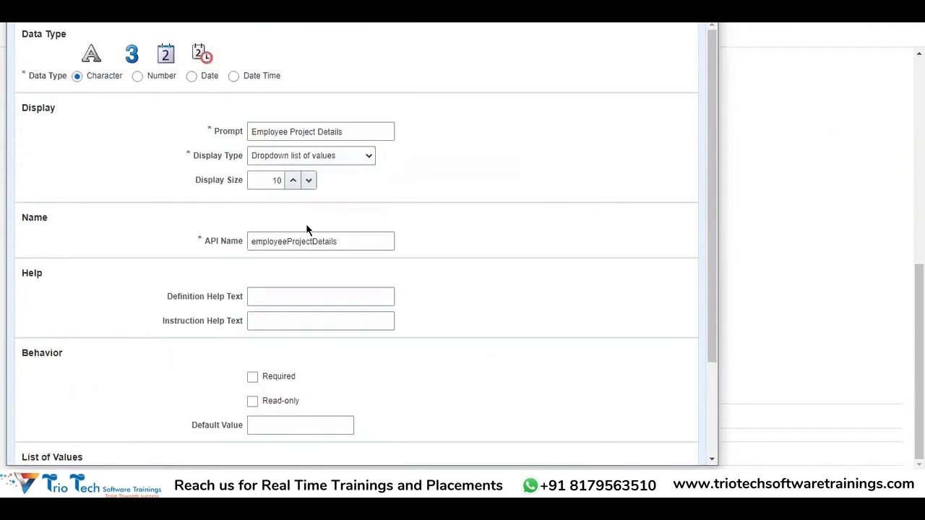
Examine the new segment's prompt, API name and help text fields
scroll(376, 239, "down", 2)
double_click(336, 174)
left_click_drag(354, 55, 227, 63)
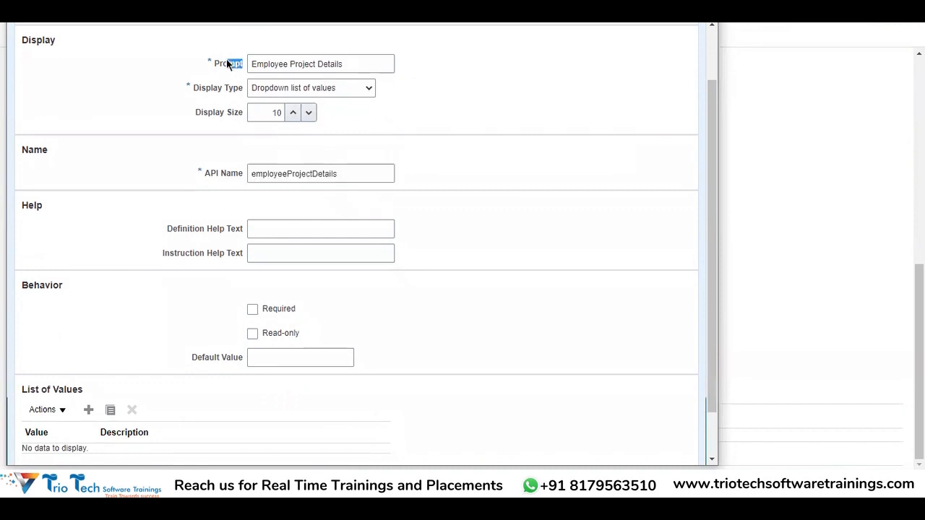
left_click_drag(375, 64, 184, 78)
scroll(287, 210, "down", 1)
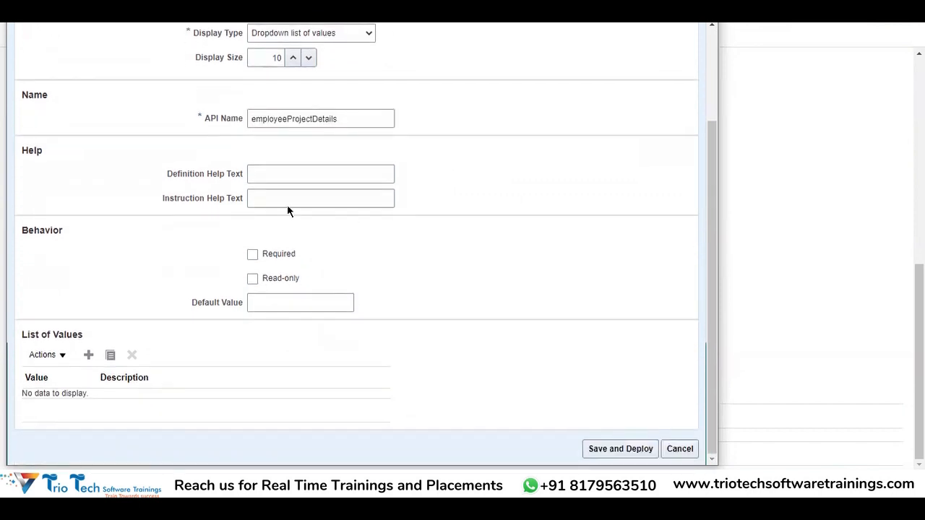
left_click(264, 173)
left_click(271, 198)
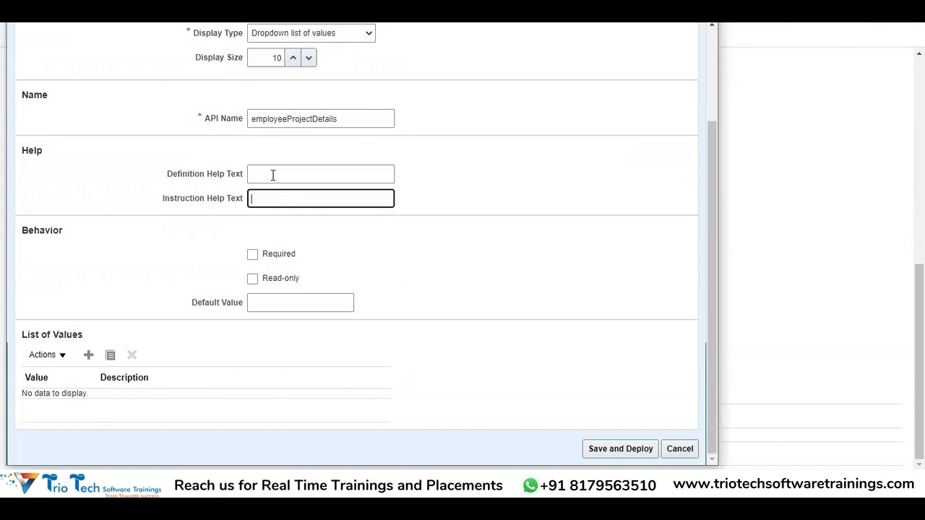
left_click(273, 175)
left_click(276, 193)
Enter "Important to Capture" as the definition help text and "Please Choose one among the values" as the instruction help text
left_click(275, 168)
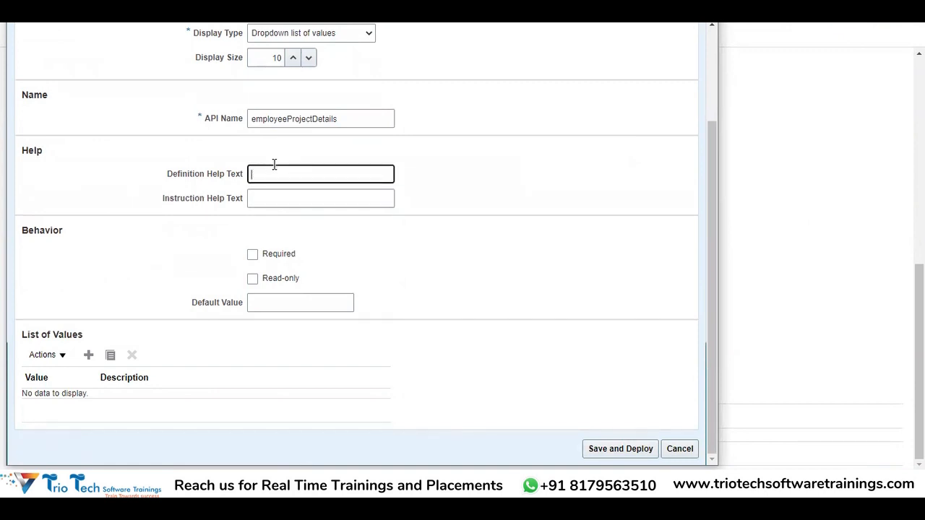
type("Important to Capture")
key("Tab")
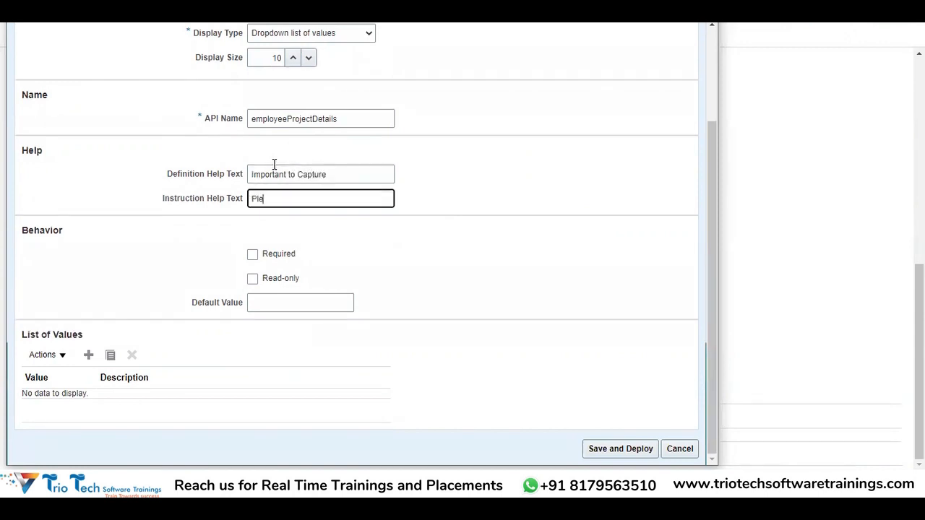
type("Please Choose co")
type("e among the values")
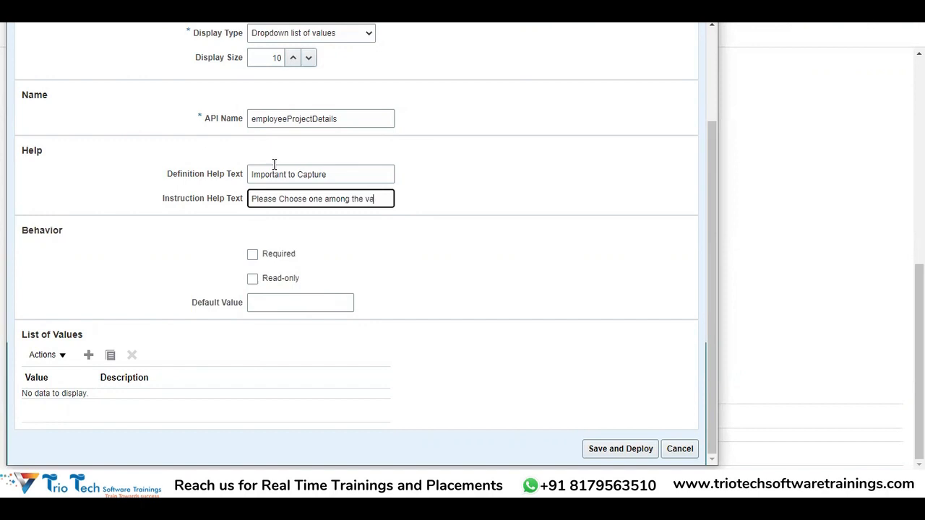
Make the Employee Project Details segment required, leaving its default value blank
left_click(253, 254)
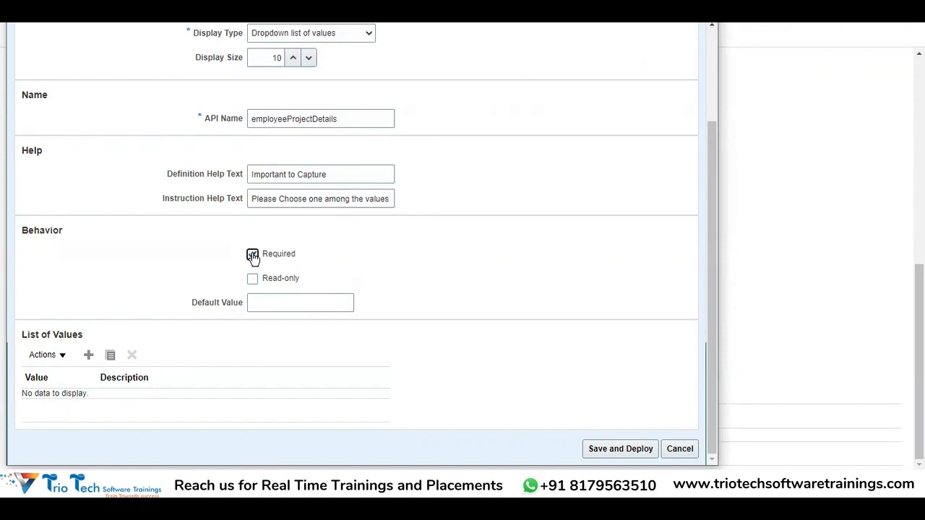
left_click(299, 302)
scroll(312, 171, "up", 2)
left_click(343, 132)
key("ctrl+a")
scroll(343, 297, "down", 2)
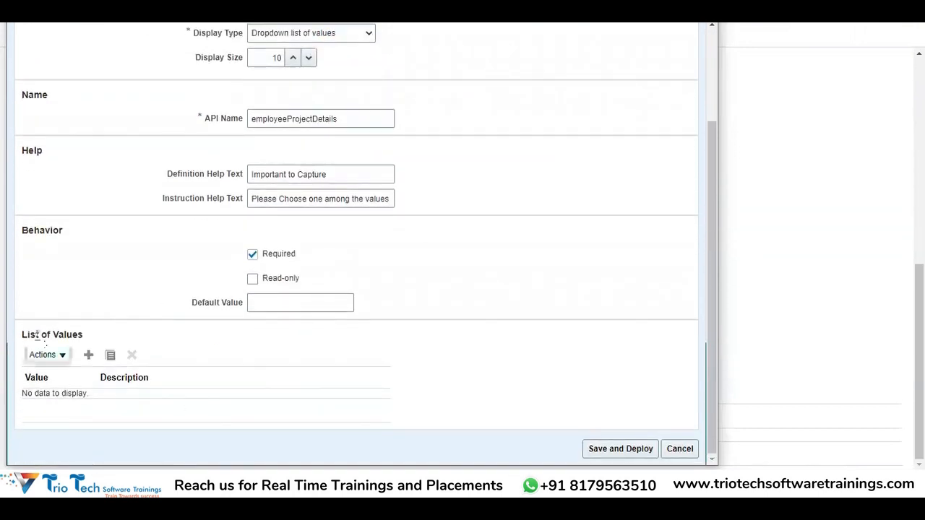
Add a list of values entry with Project X as both its value and description
left_click_drag(39, 333, 95, 338)
left_click(87, 355)
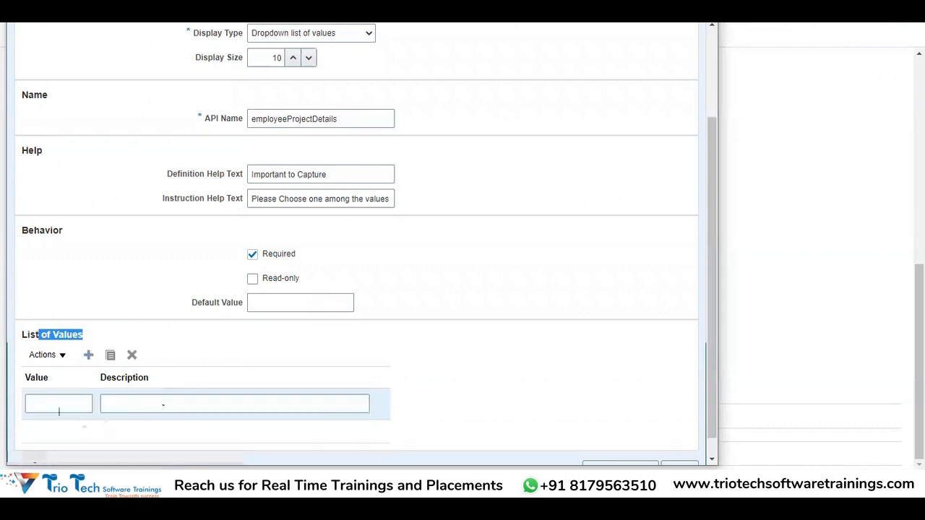
left_click(52, 401)
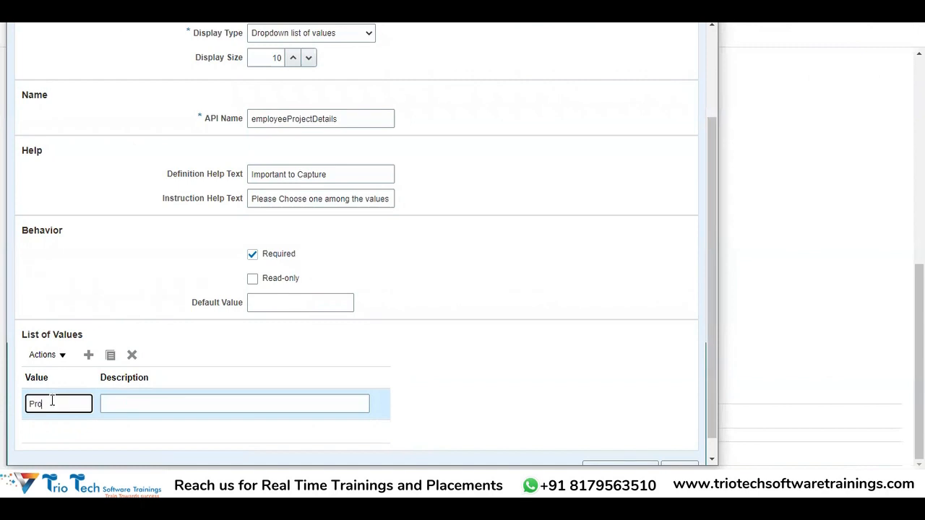
type("Project X")
left_click_drag(82, 403, 0, 405)
key("ctrl+c")
left_click(124, 403)
key("ctrl+v")
Add another list of values entry with Project Y as both its value and description
left_click(87, 359)
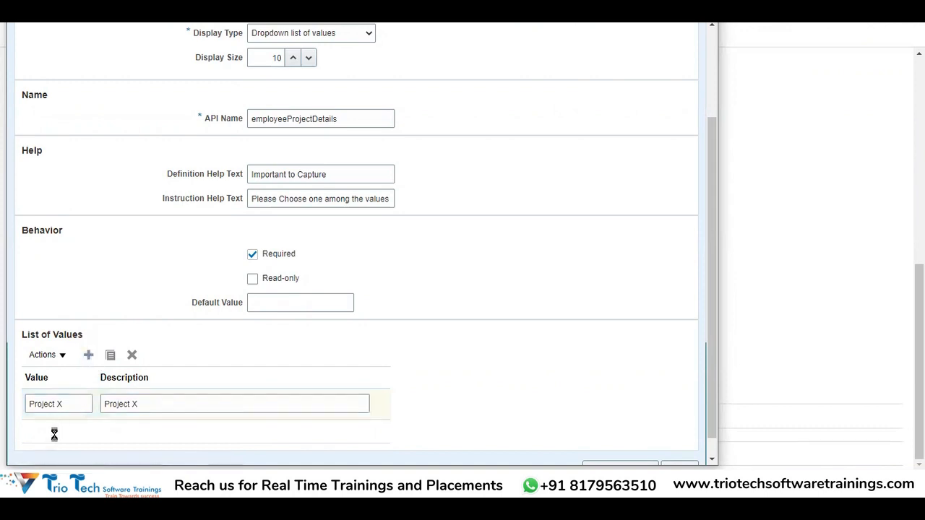
left_click(62, 402)
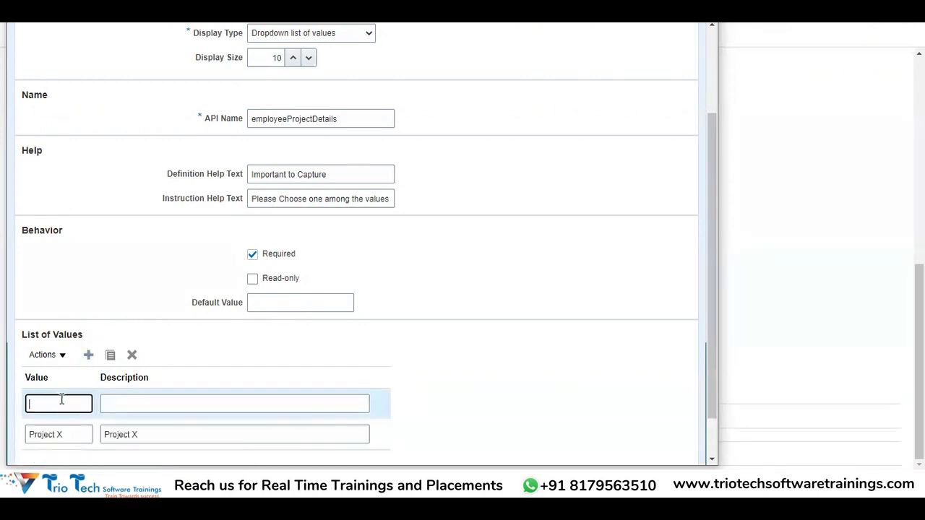
type("Proje")
left_click_drag(75, 406, 16, 408)
key("ctrl+c")
left_click(153, 405)
key("ctrl+v")
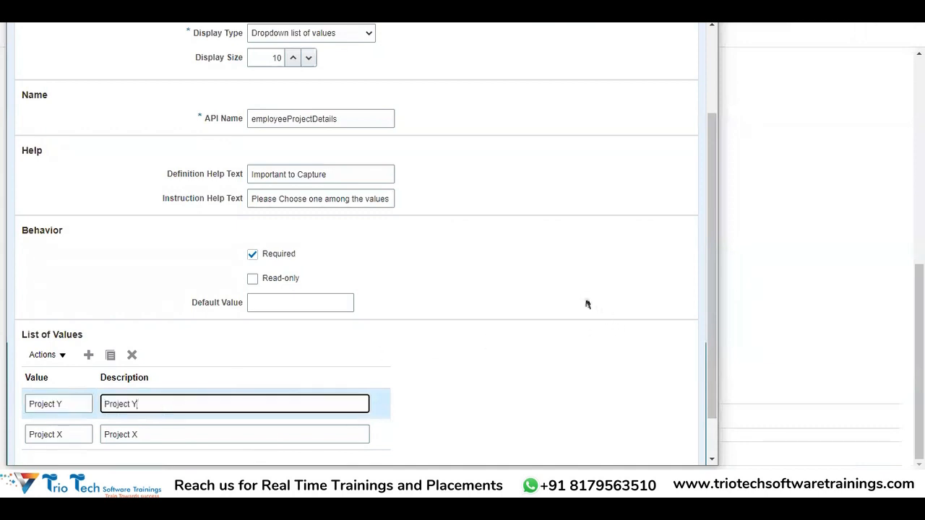
scroll(587, 304, "up", 3)
scroll(332, 217, "down", 4)
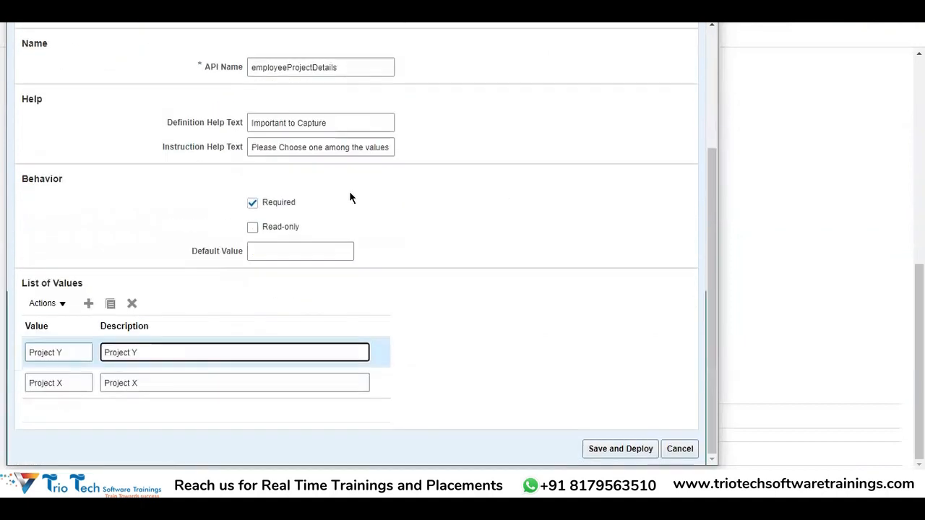
scroll(424, 311, "up", 4)
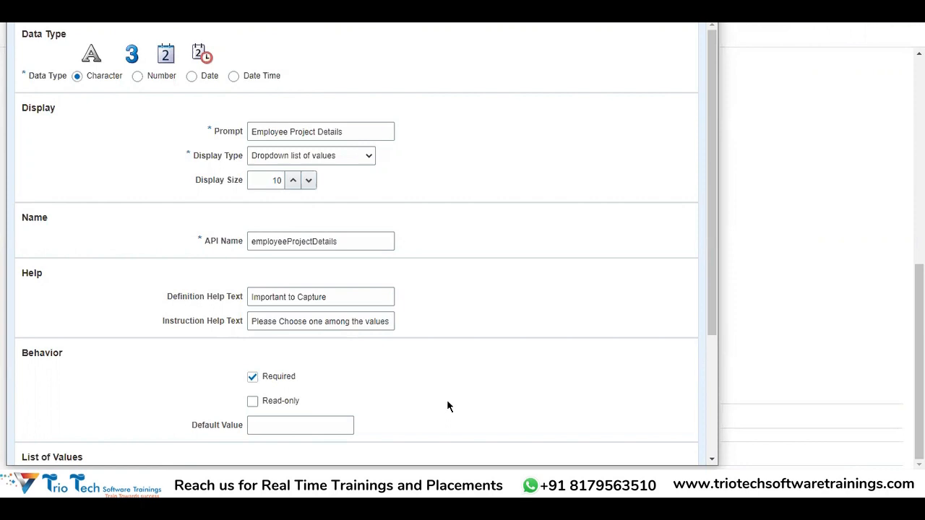
Review the Employee Project Details segment settings, then save and deploy the segment and acknowledge the deployment confirmation
scroll(238, 188, "down", 3)
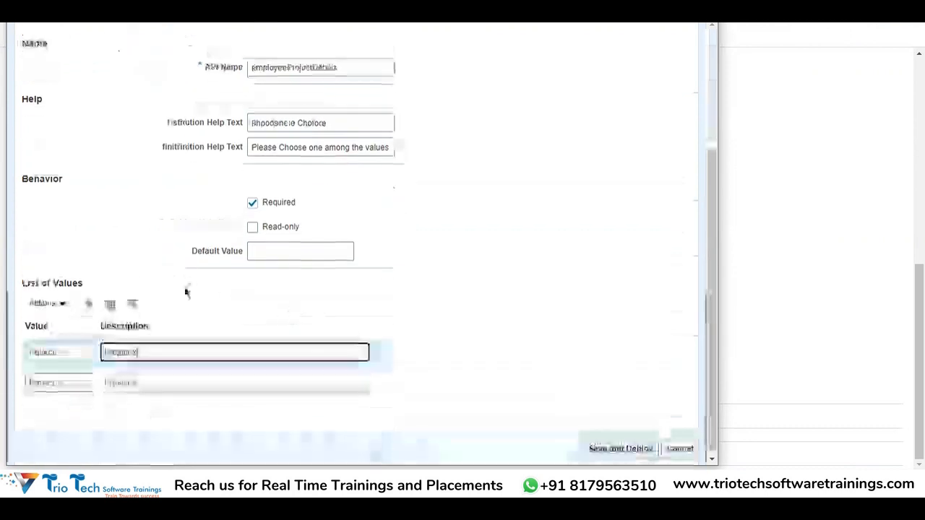
scroll(416, 152, "up", 3)
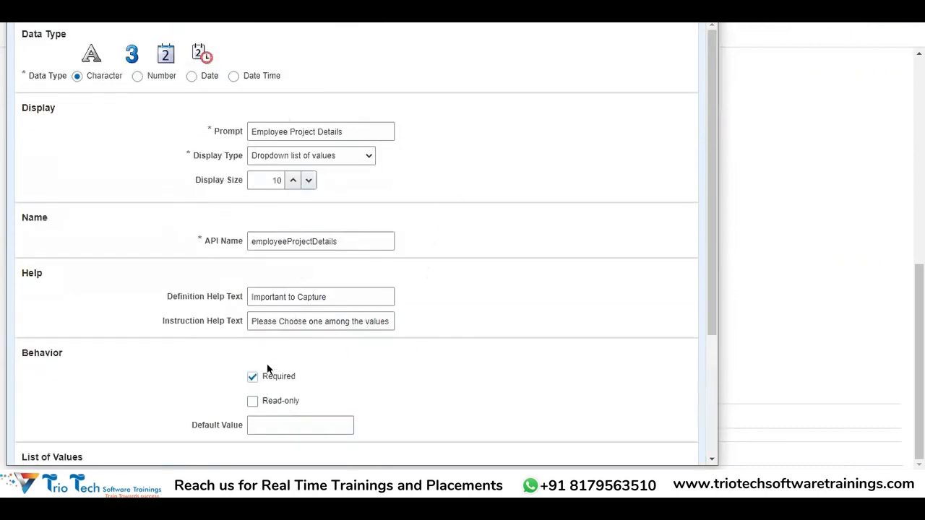
scroll(484, 280, "down", 3)
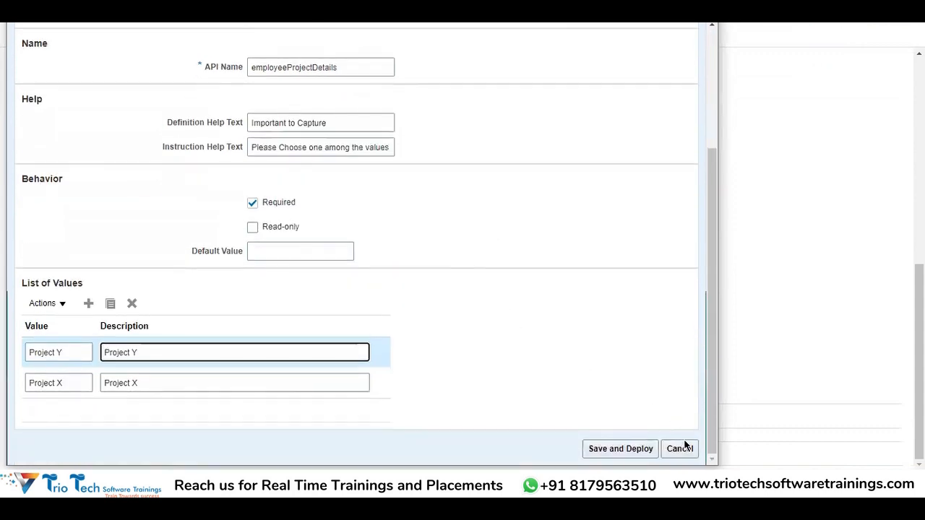
left_click(602, 449)
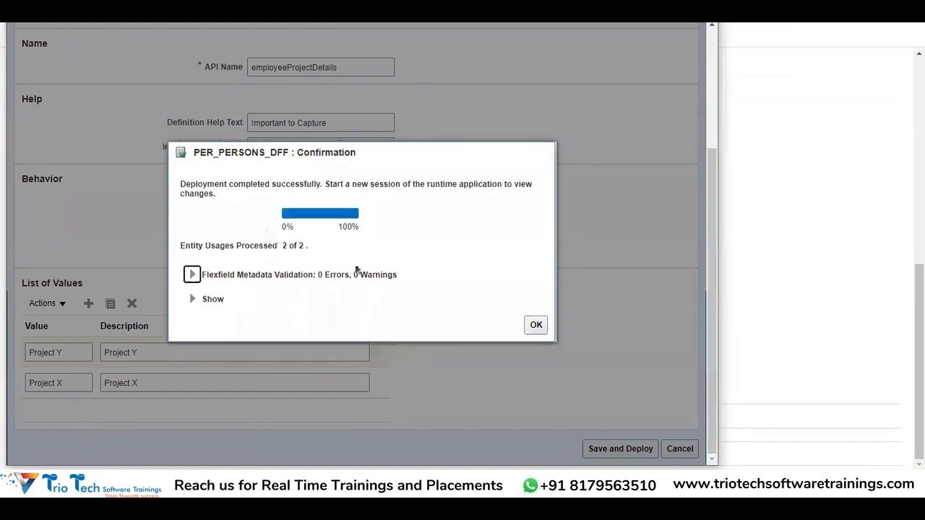
left_click(539, 325)
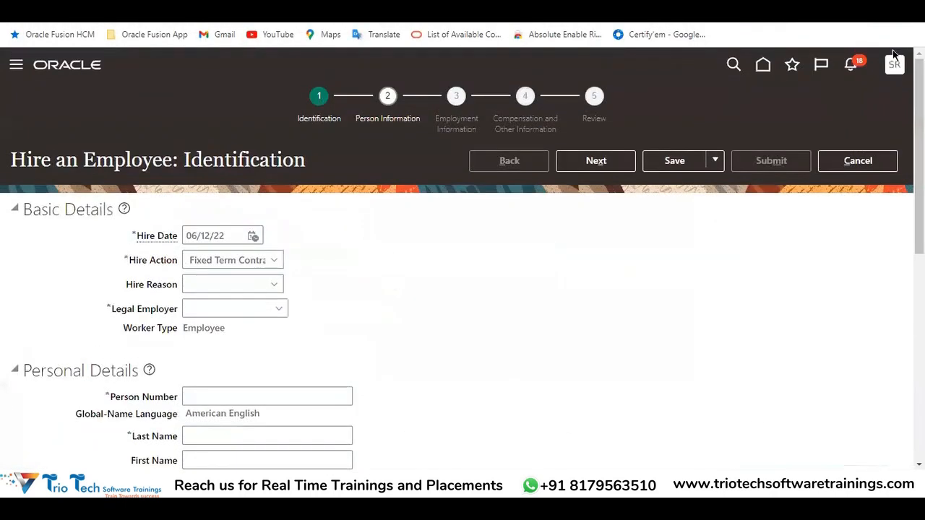
Sign out of Oracle Applications Cloud and sign back in with the saved credentials to start a new session
left_click(895, 66)
left_click(876, 97)
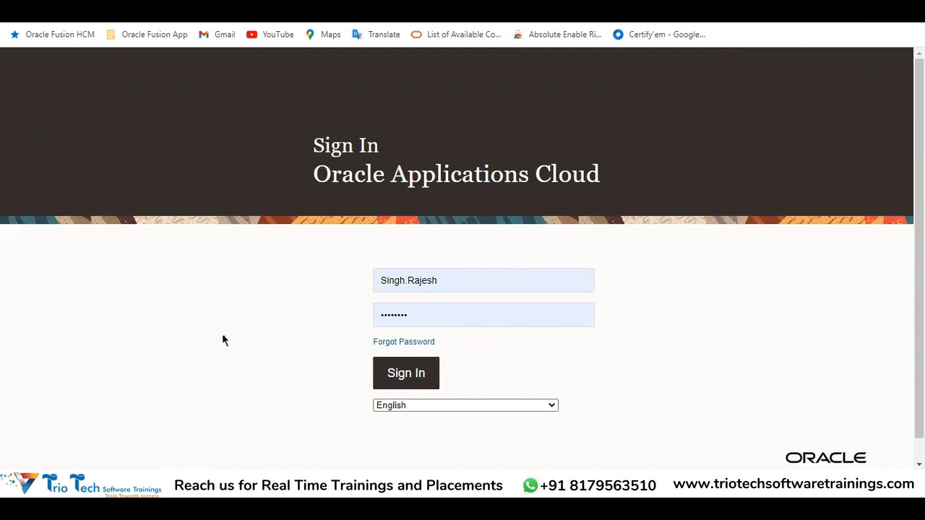
key("Return")
left_click(906, 65)
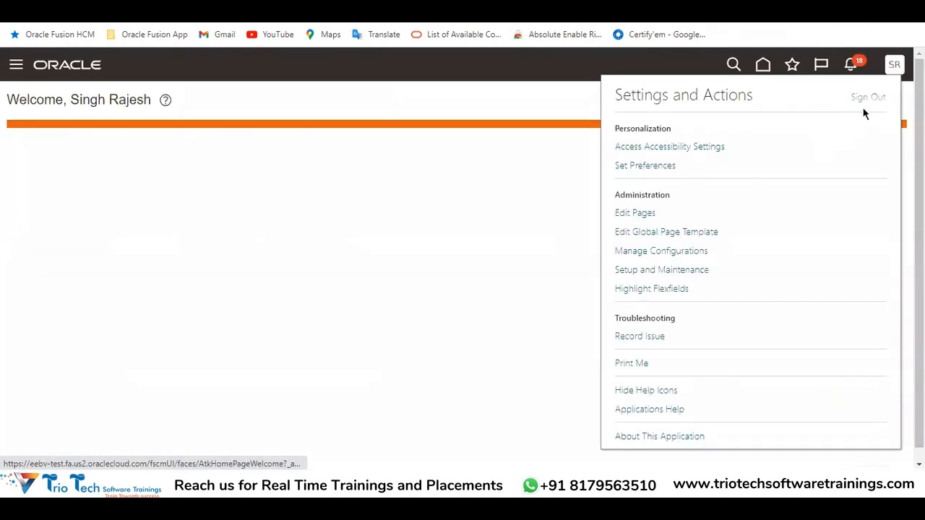
left_click(864, 113)
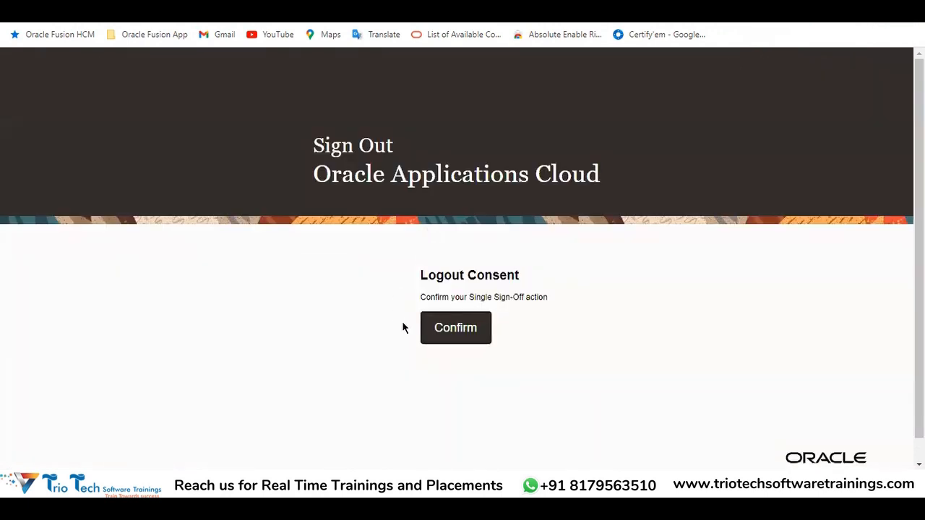
left_click(454, 336)
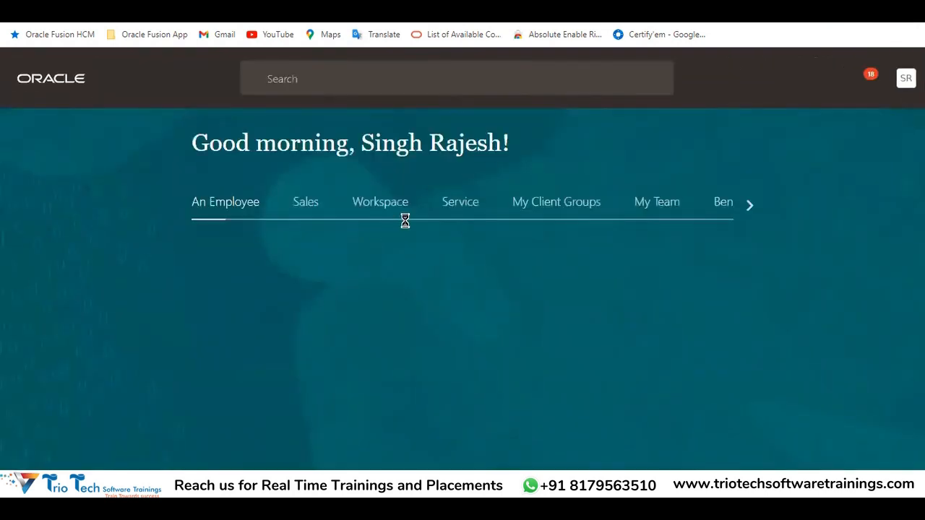
Open the Hire an Employee task from My Client Groups
left_click(556, 204)
left_click(662, 327)
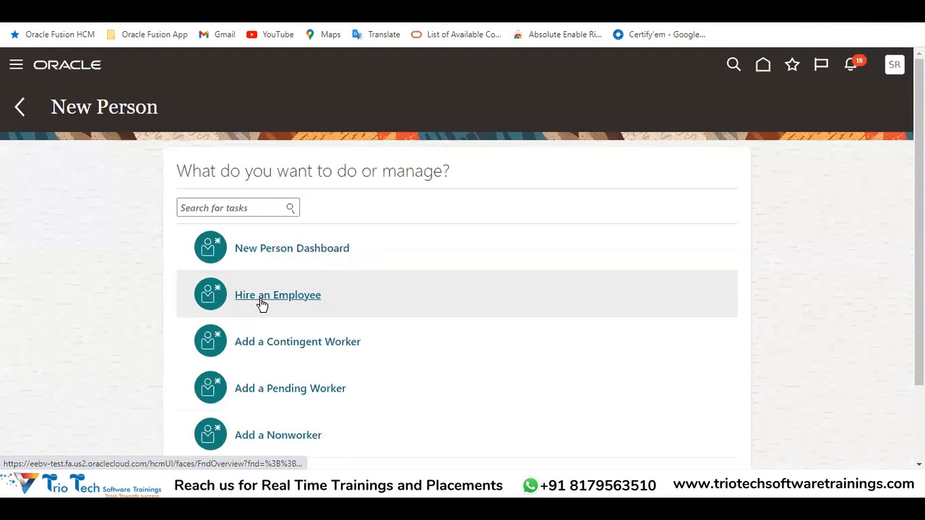
left_click(262, 304)
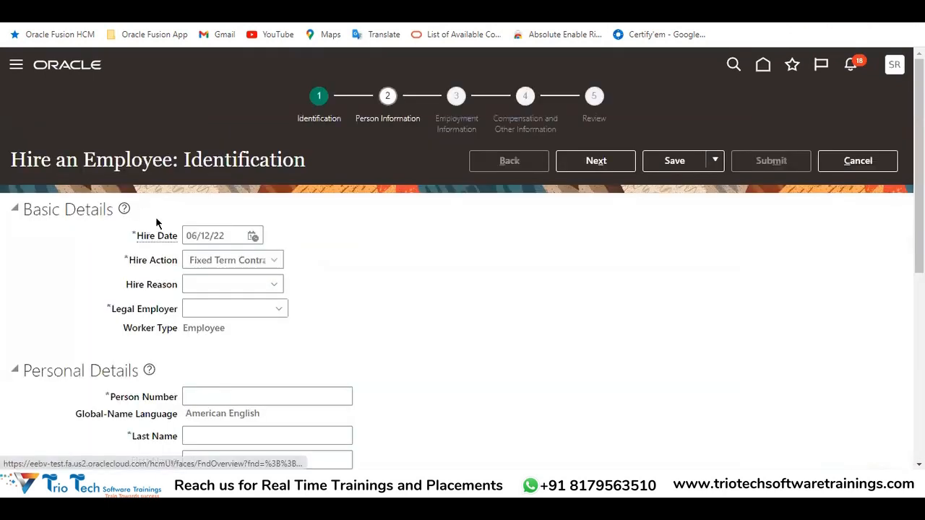
Check the choices offered by the new Employee Project Details dropdown under Personal Details
scroll(260, 244, "down", 5)
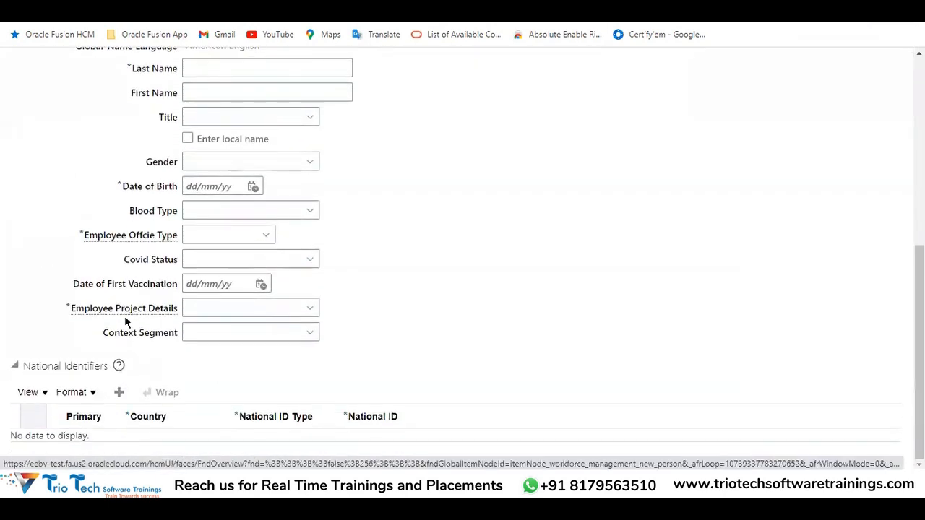
left_click(203, 313)
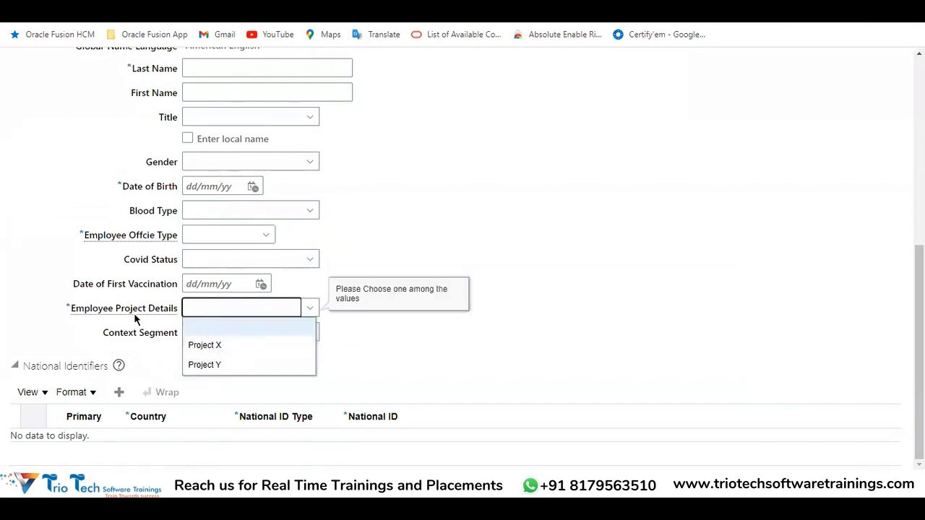
left_click(476, 246)
scroll(781, 164, "up", 5)
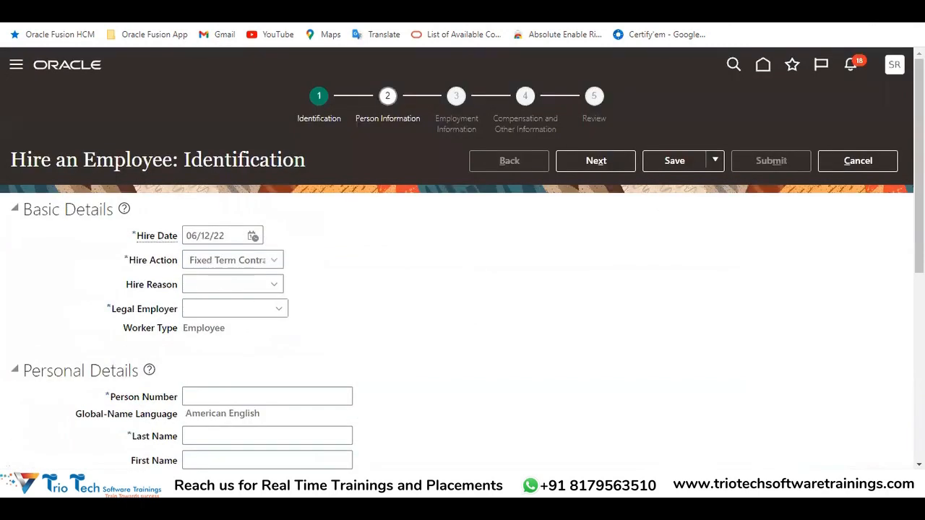
Highlight the flexfields on the Hire an Employee page and look over the global segments, including Employee Project Details
left_click(896, 67)
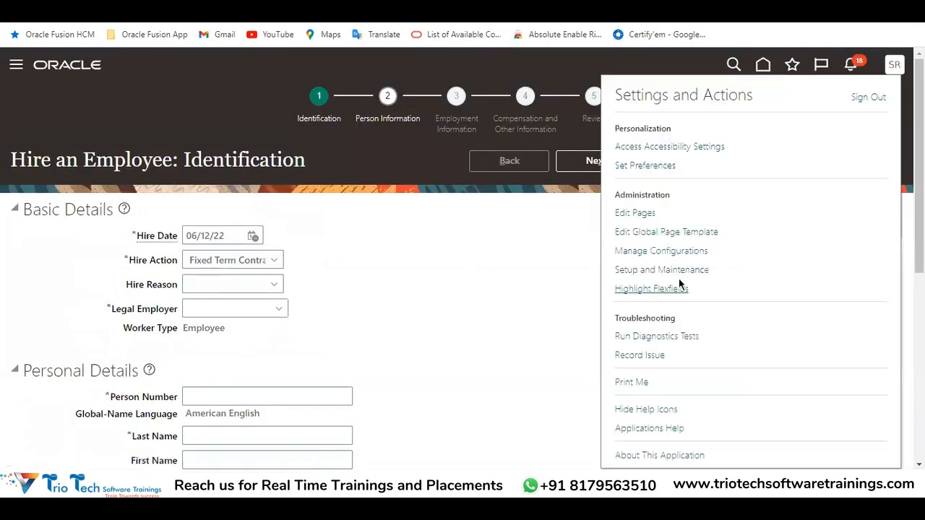
left_click(653, 289)
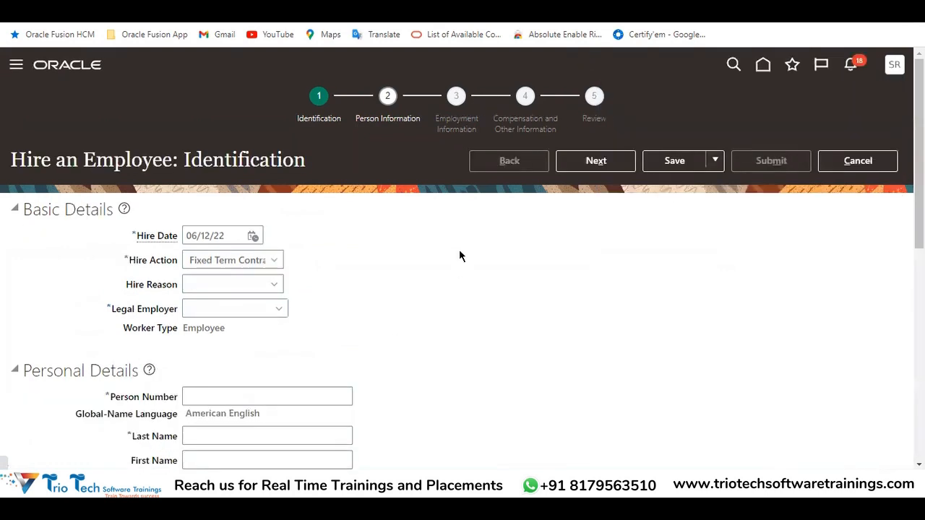
scroll(419, 263, "down", 5)
scroll(418, 268, "down", 2)
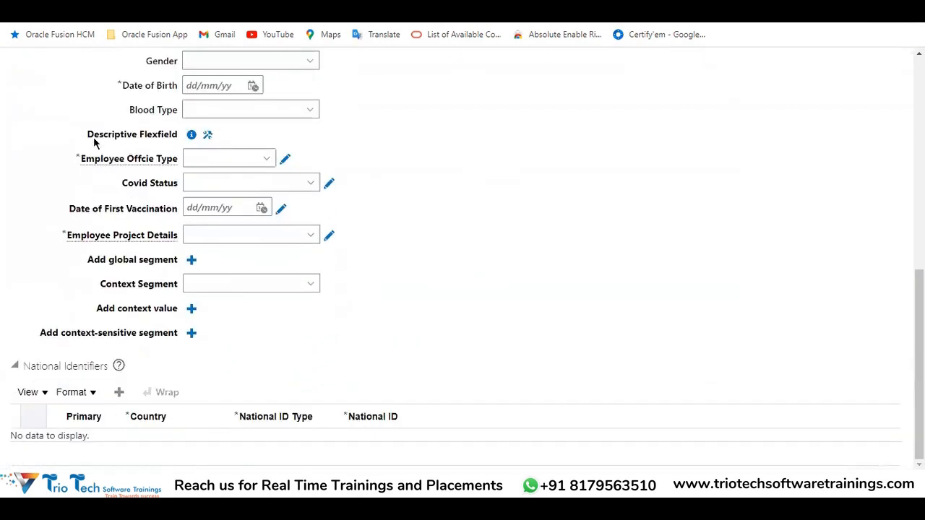
left_click_drag(110, 160, 156, 183)
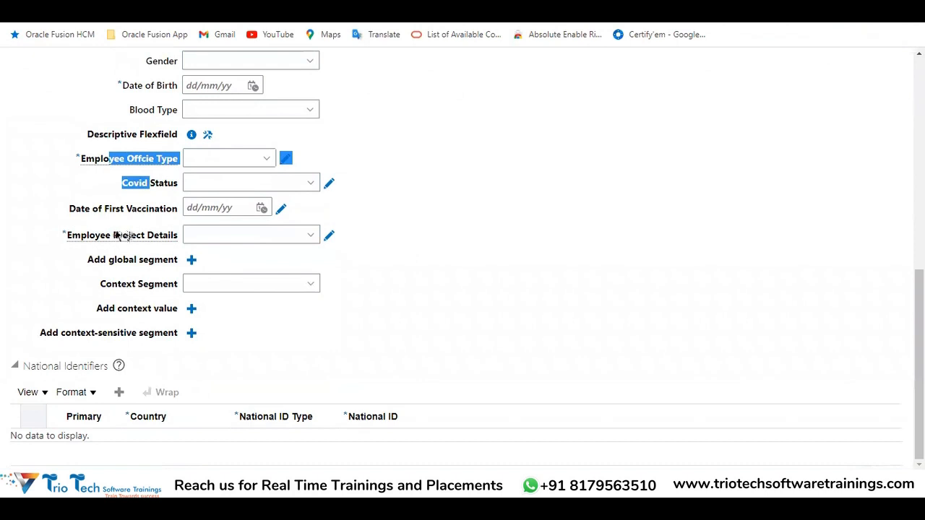
left_click_drag(113, 235, 158, 244)
left_click(276, 241)
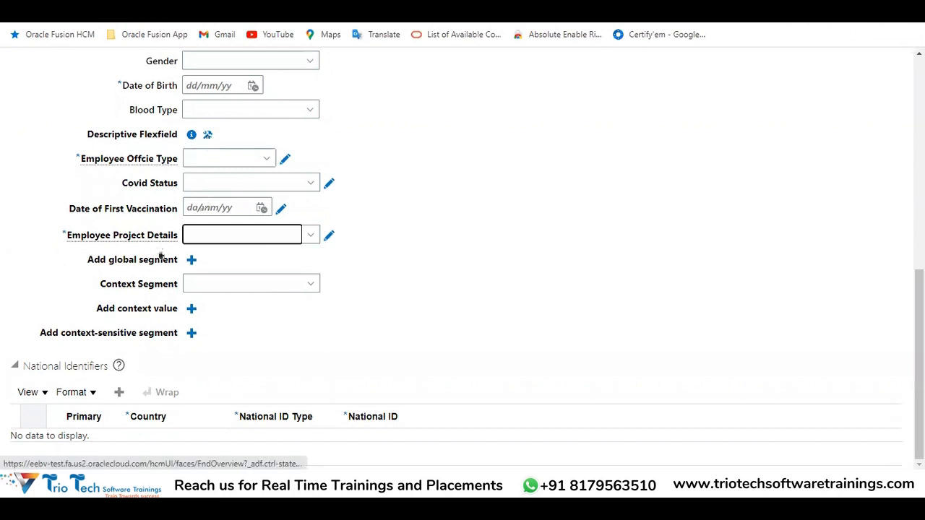
left_click_drag(115, 236, 162, 235)
Open the descriptive flexfield's setup page and check the table column and value set assigned to the Employee Project Details segment
left_click(208, 135)
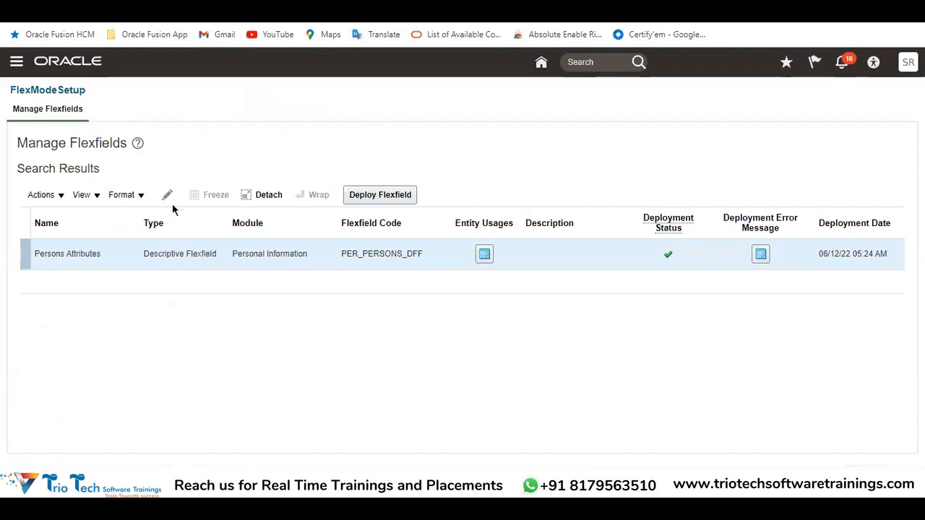
left_click(169, 199)
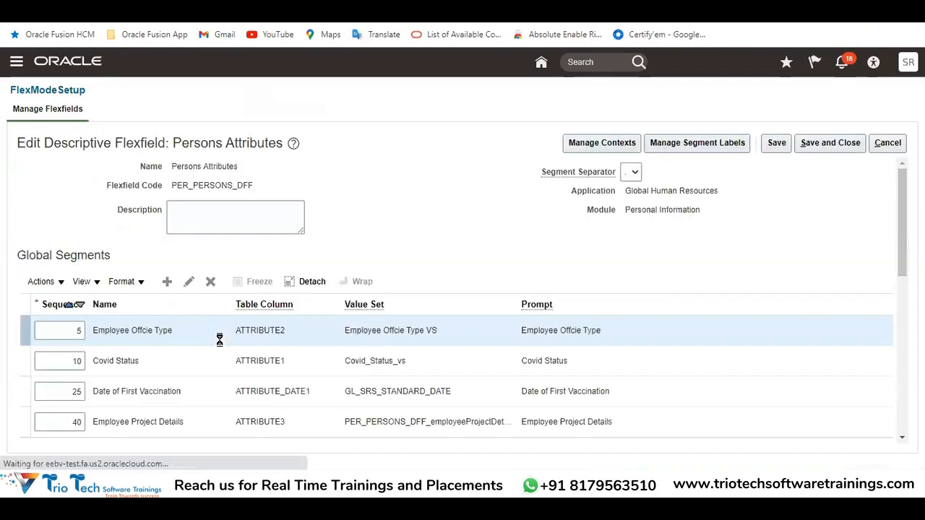
scroll(216, 368, "down", 4)
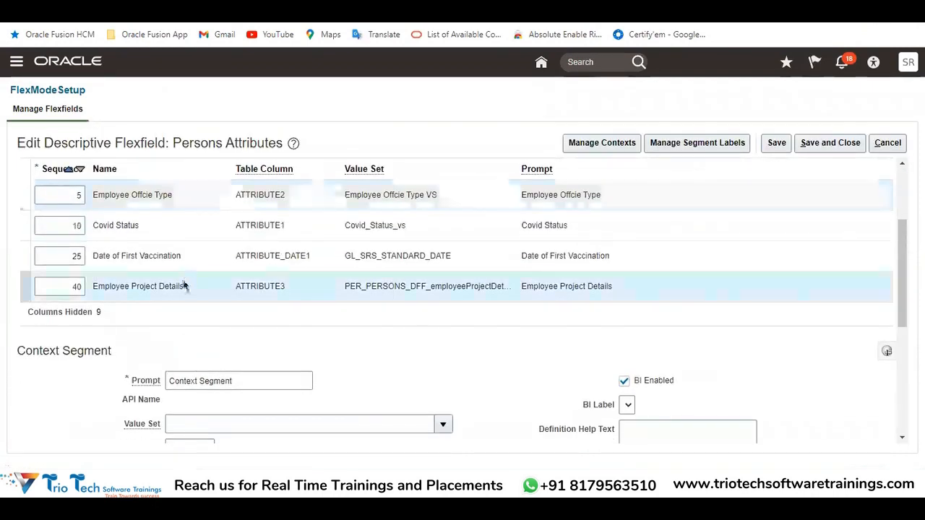
left_click_drag(186, 285, 125, 288)
double_click(259, 286)
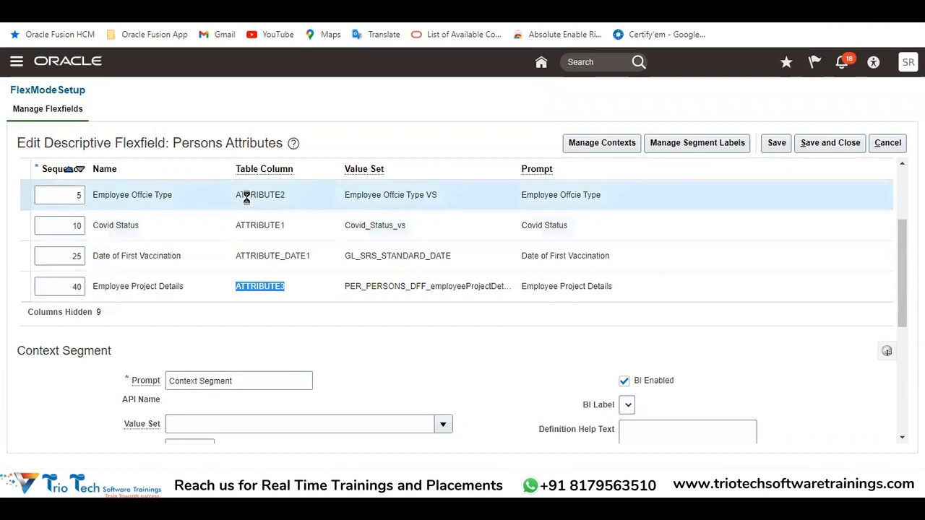
left_click_drag(125, 195, 163, 205)
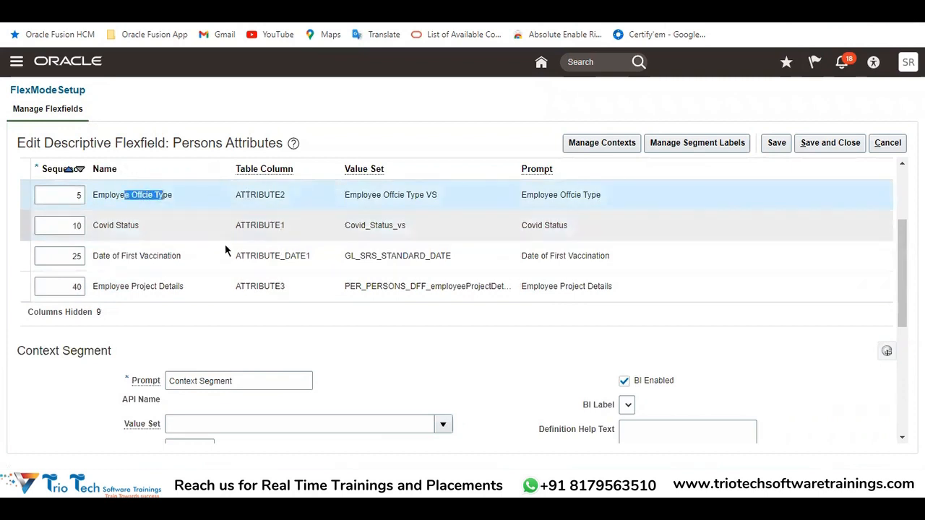
double_click(254, 288)
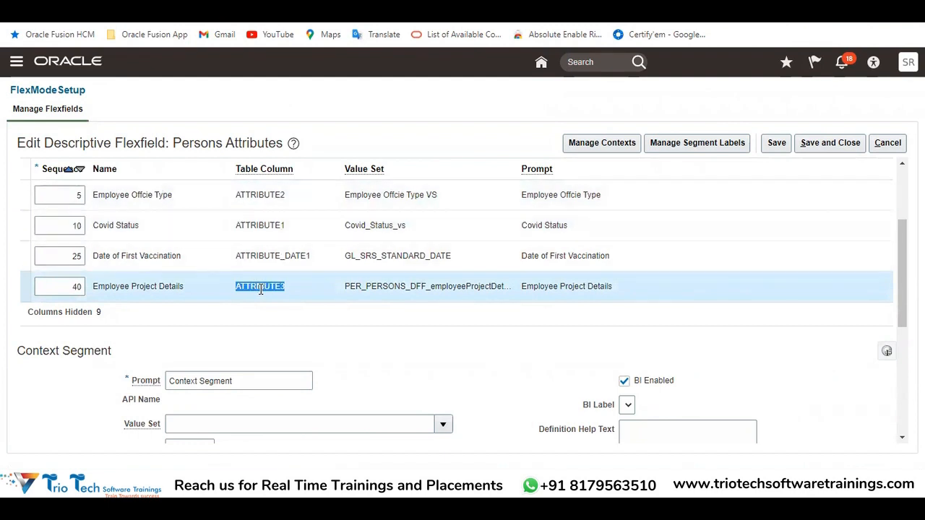
left_click_drag(377, 286, 511, 283)
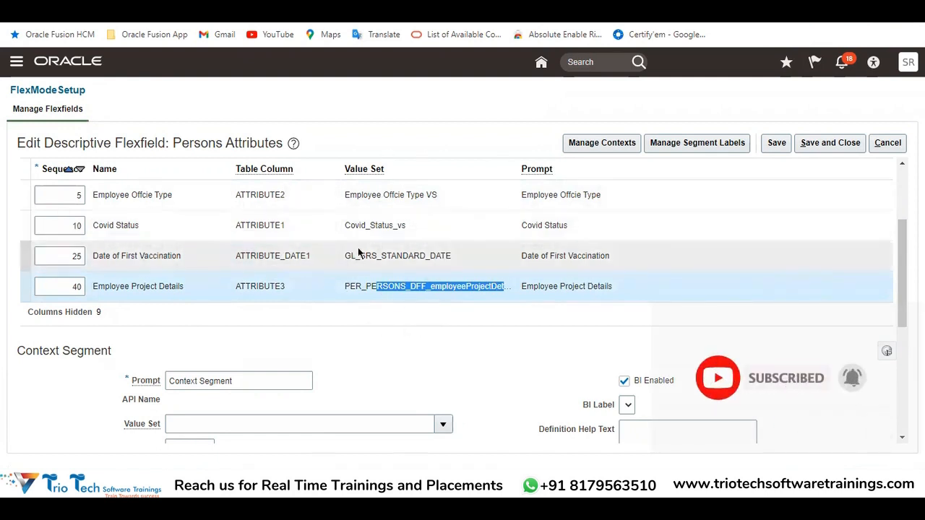
scroll(411, 293, "up", 3)
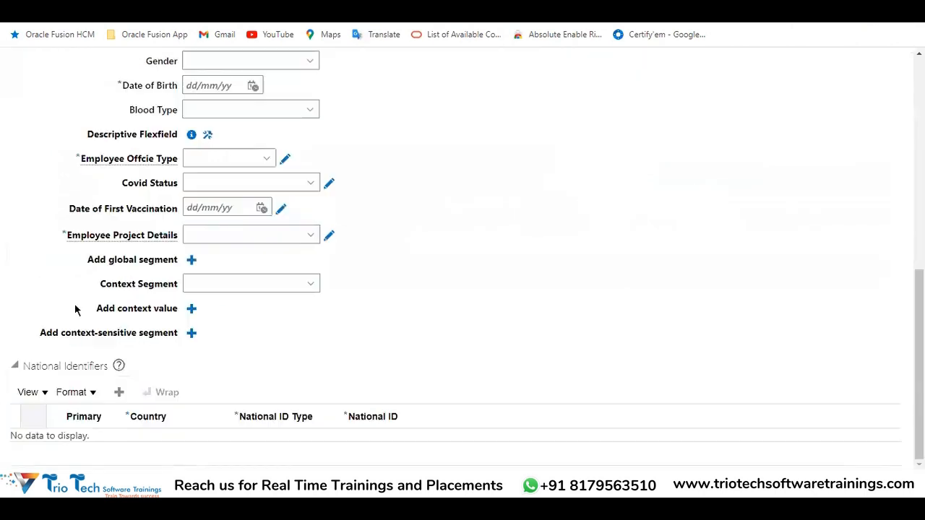
Return to the Hire an Employee page and examine the Context Segment field below the global segments
scroll(243, 199, "up", 5)
scroll(401, 270, "down", 2)
scroll(401, 270, "down", 2)
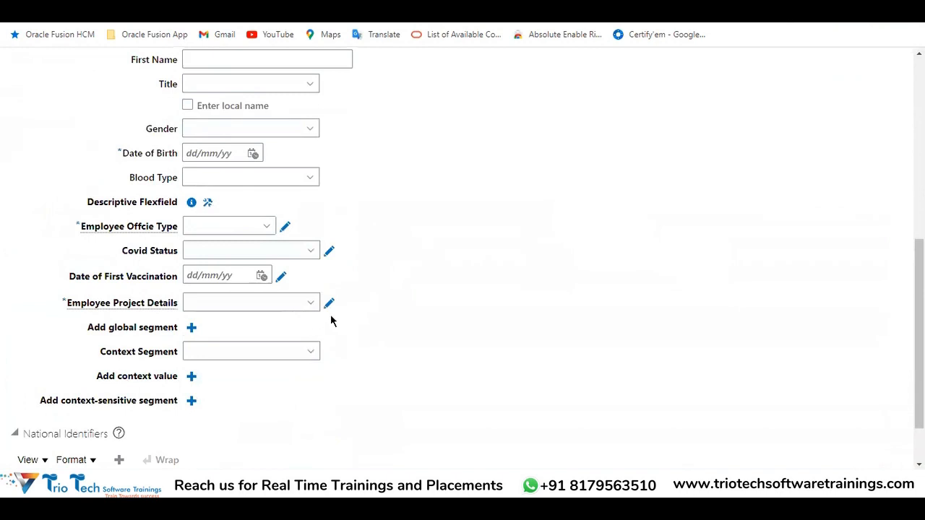
left_click_drag(103, 355, 181, 358)
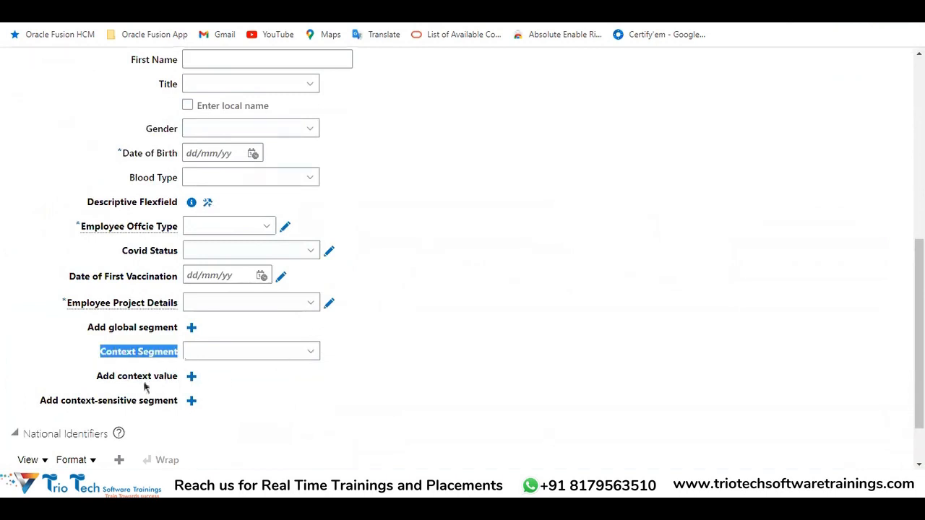
left_click(216, 362)
left_click_drag(105, 352, 179, 354)
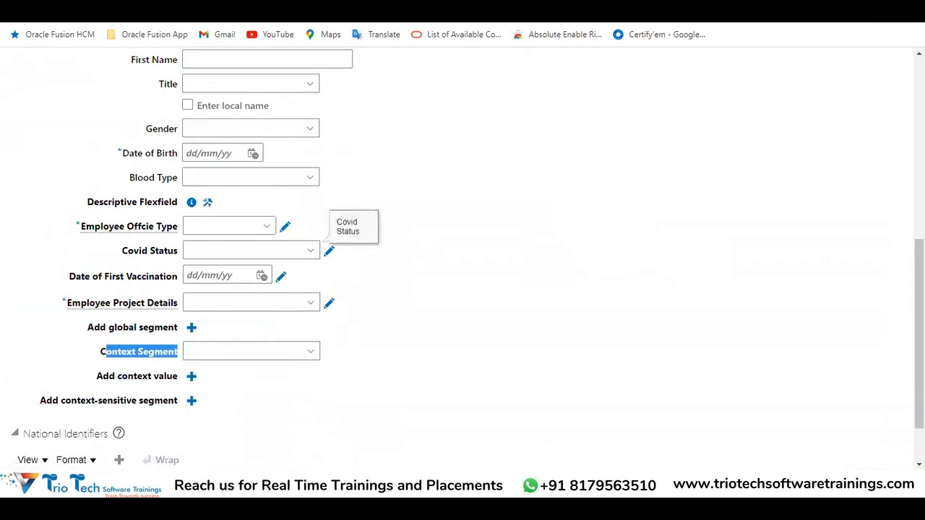
left_click(298, 483)
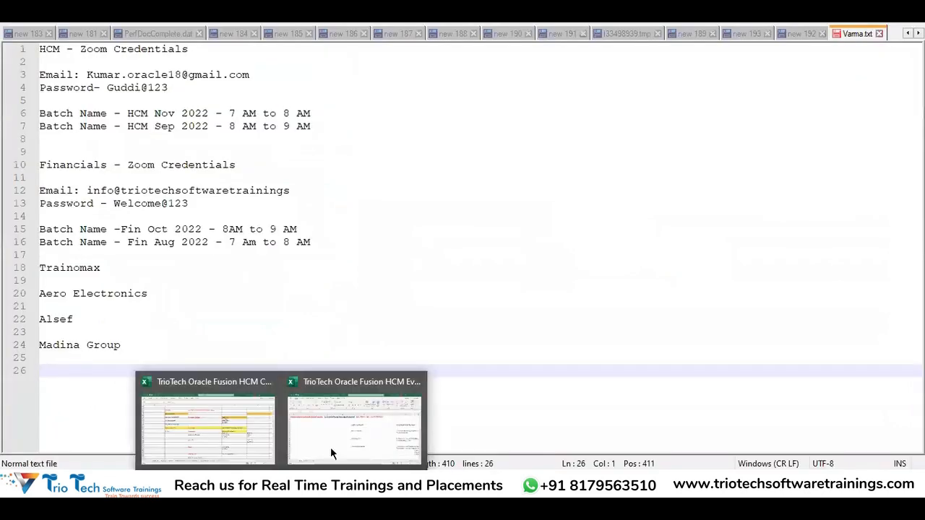
left_click(213, 437)
left_click(184, 483)
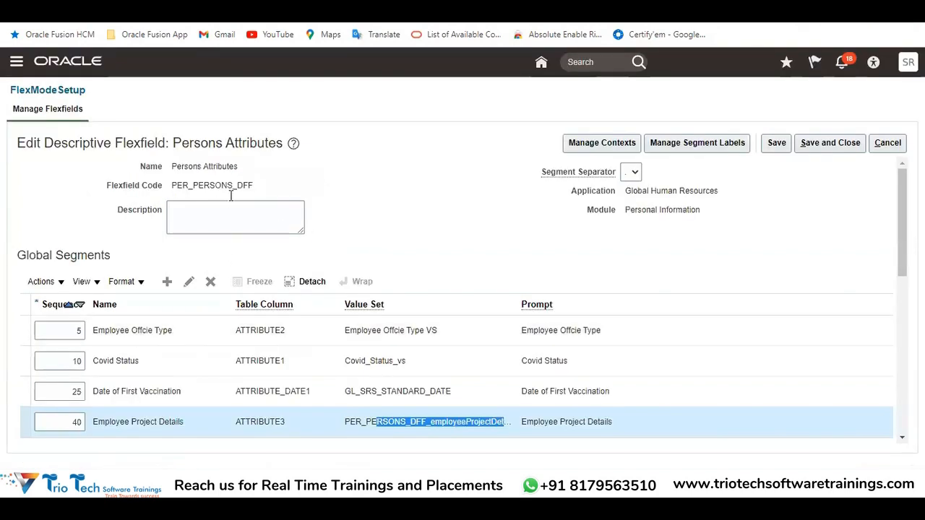
Look over the Persons Attributes flexfield's name, its Global Segments table and the Context Segment section
left_click(178, 139)
left_click_drag(179, 140, 277, 144)
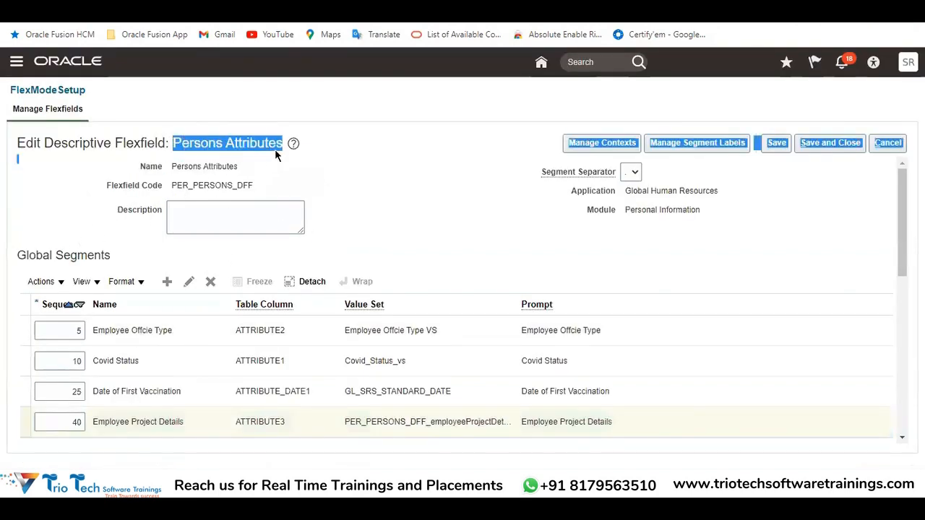
left_click_drag(62, 255, 17, 255)
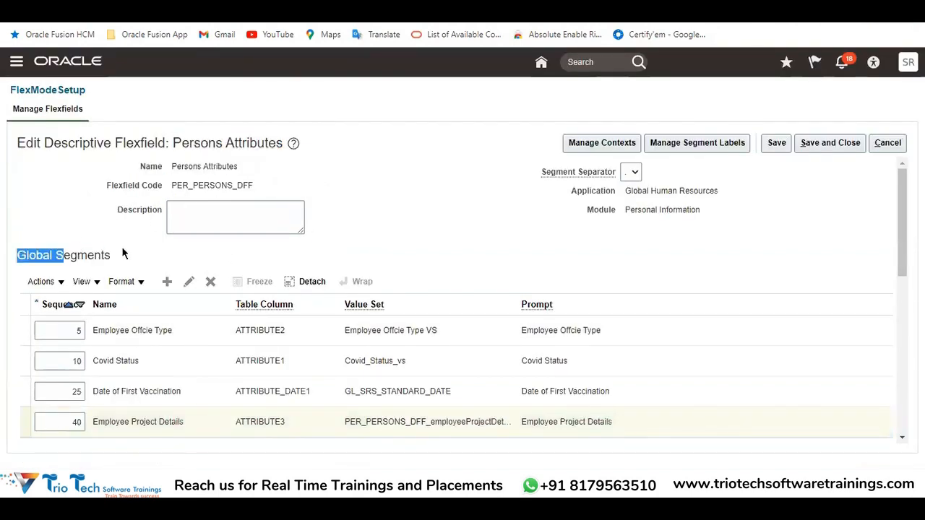
scroll(445, 229, "down", 1)
scroll(445, 229, "down", 4)
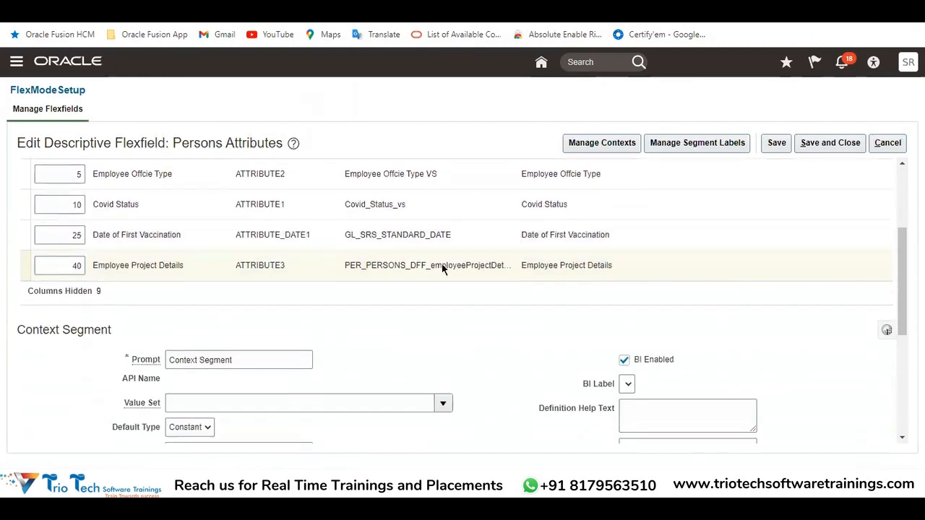
Highlight the Context Segment heading, then leave the Persons Attributes flexfield without saving and return to the home page
left_click_drag(24, 215, 110, 229)
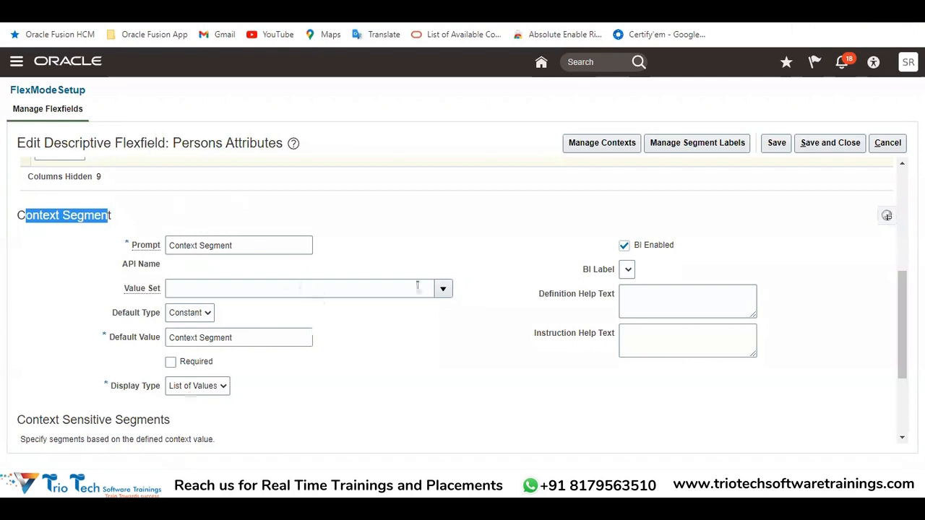
left_click(894, 145)
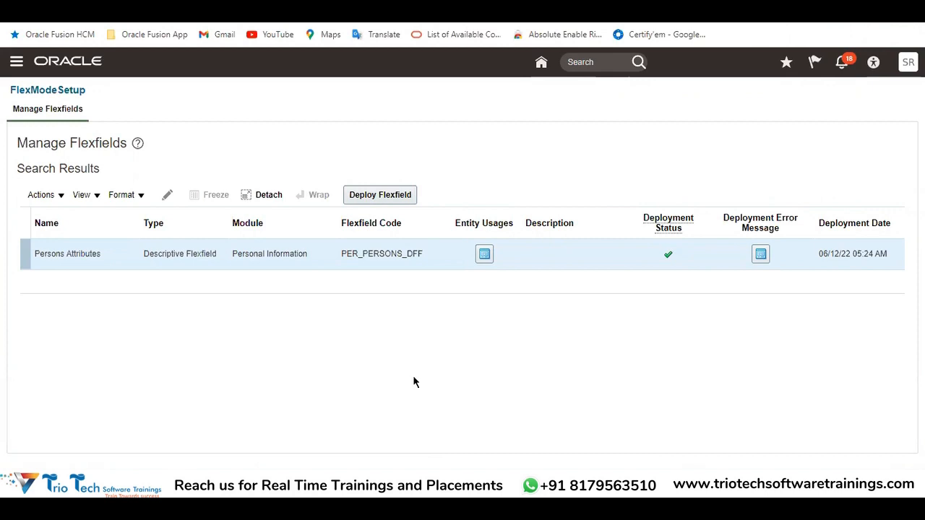
left_click(541, 62)
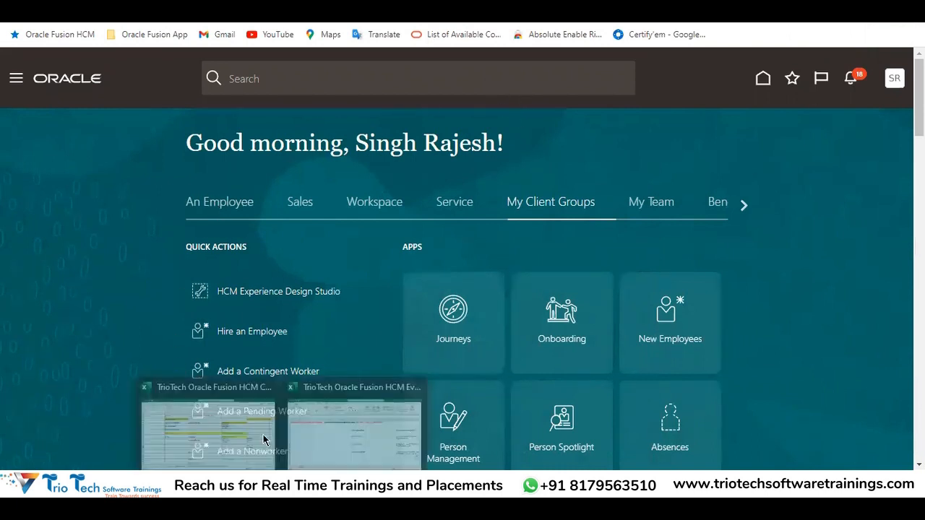
Switch to the Oracle Fusion HCM configuration workbook in Excel and look over the Global HR tasks for DFFs, business units, set assignment and departments
left_click(253, 427)
scroll(240, 255, "up", 18)
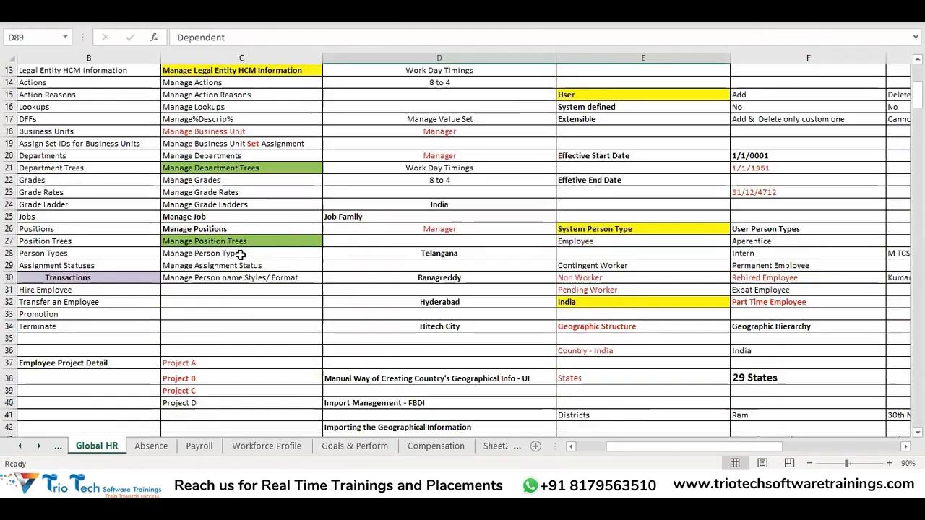
left_click(218, 275)
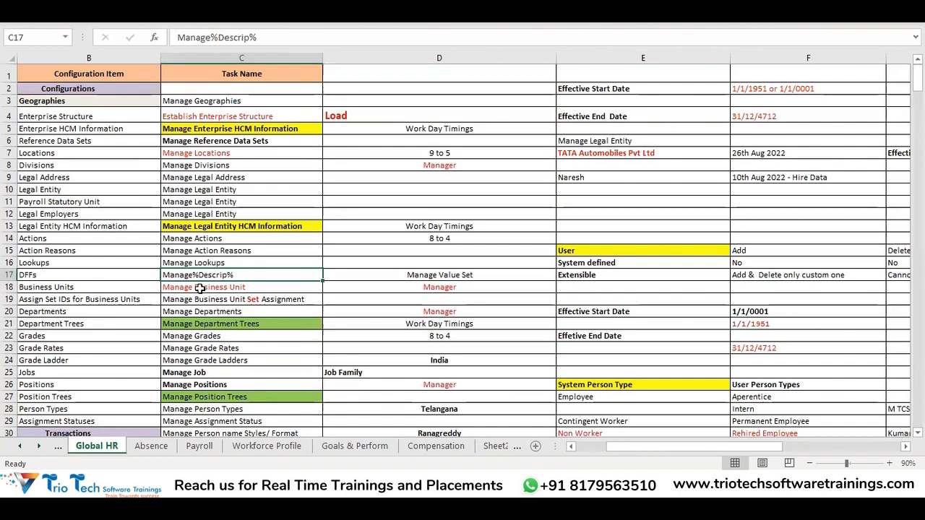
left_click_drag(199, 289, 209, 318)
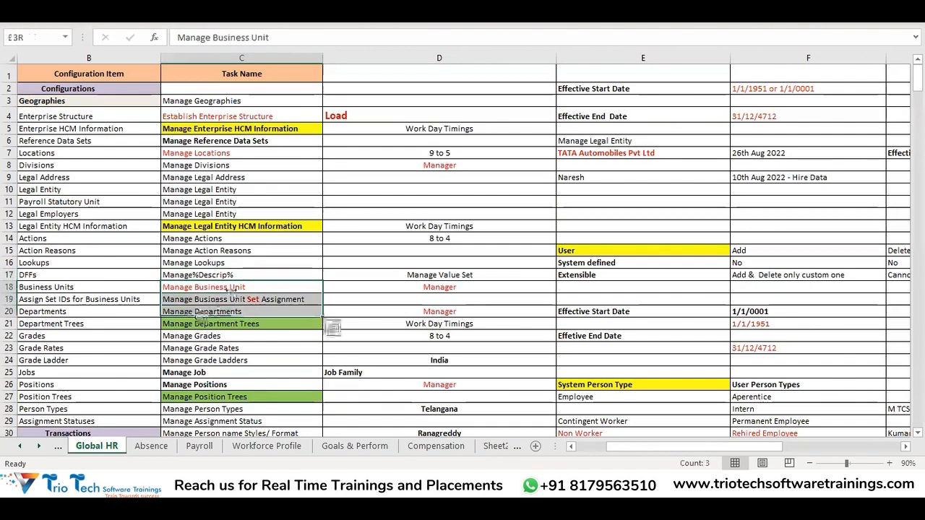
scroll(266, 259, "down", 3)
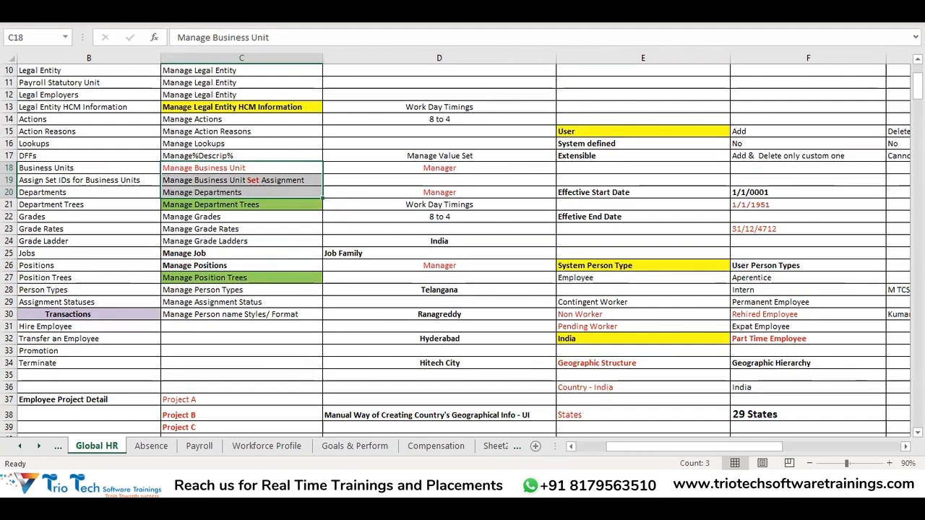
key("alt+Tab")
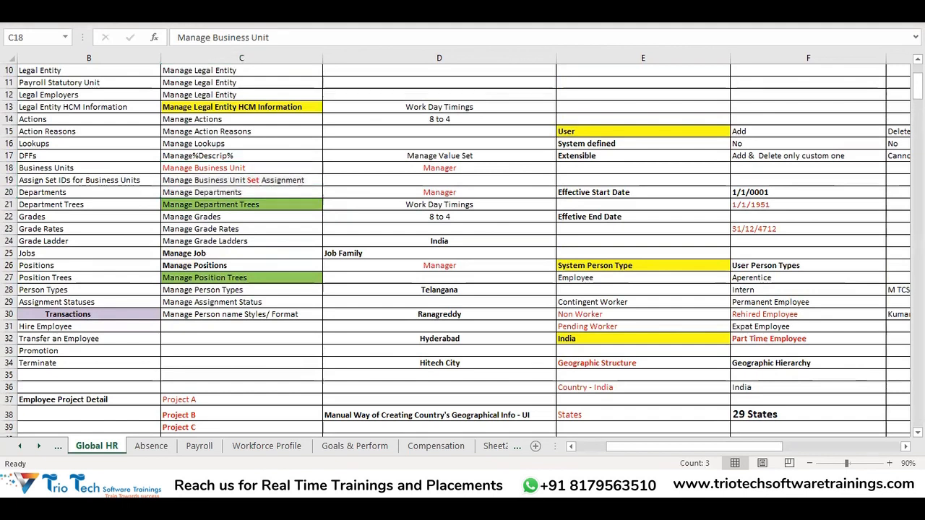